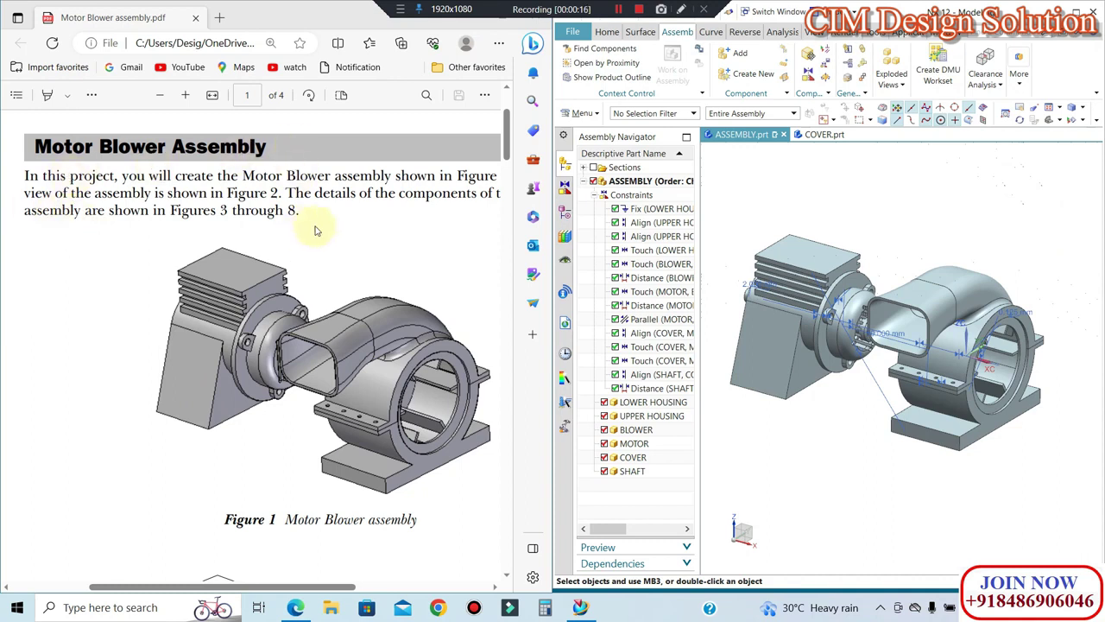
Step: Select the COVER component and browse the PDF's assembly figures and part drawings
click(833, 340)
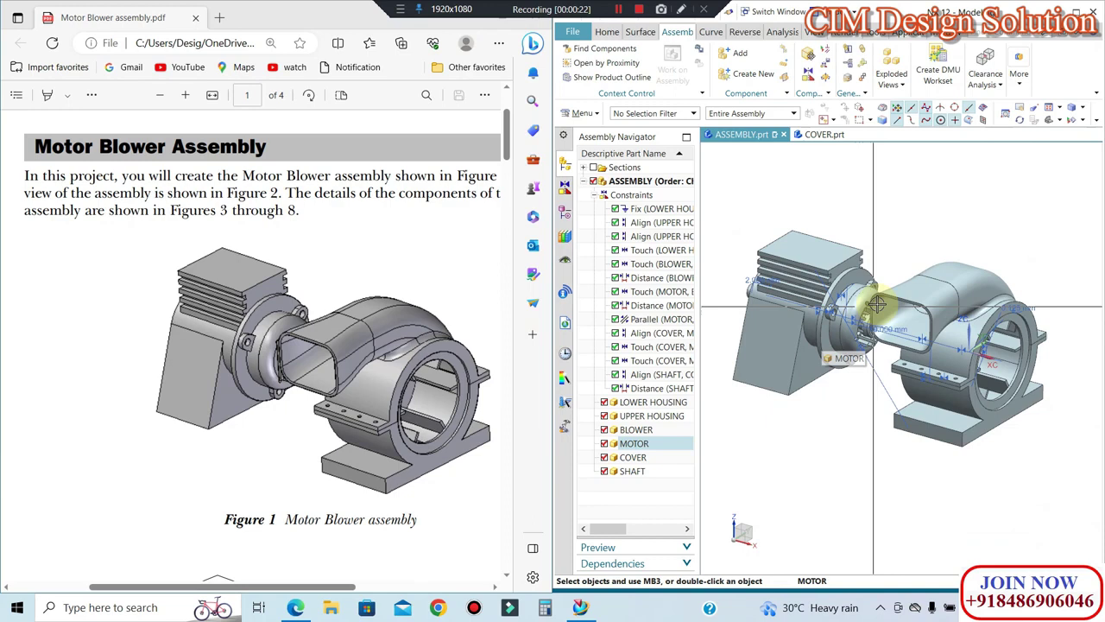
scroll(242, 373, down, 5)
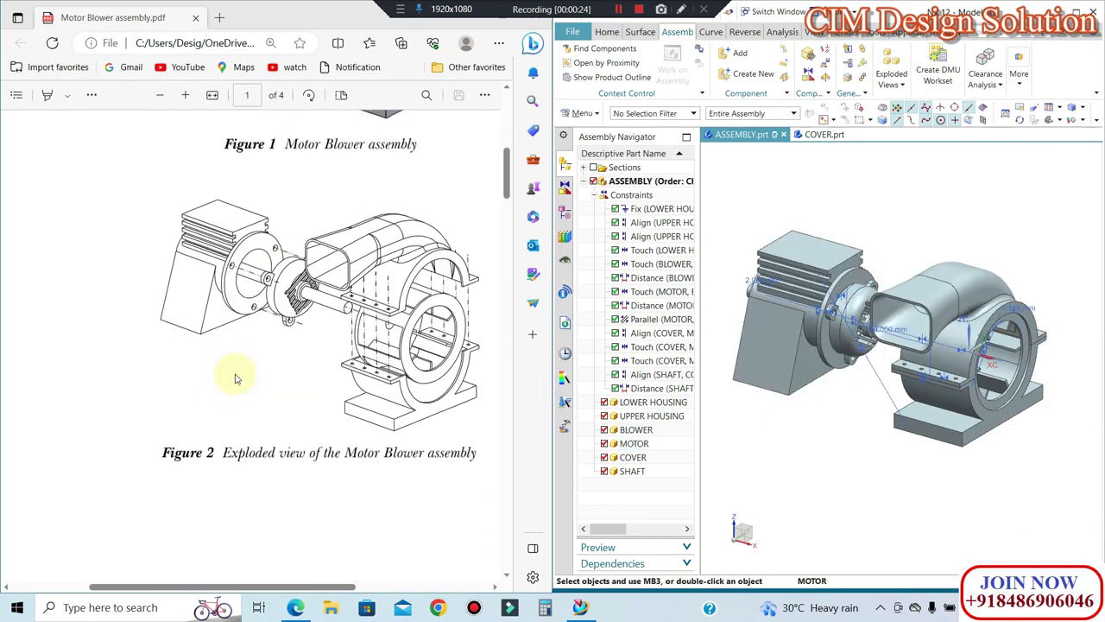
scroll(423, 249, down, 3)
scroll(411, 250, up, 5)
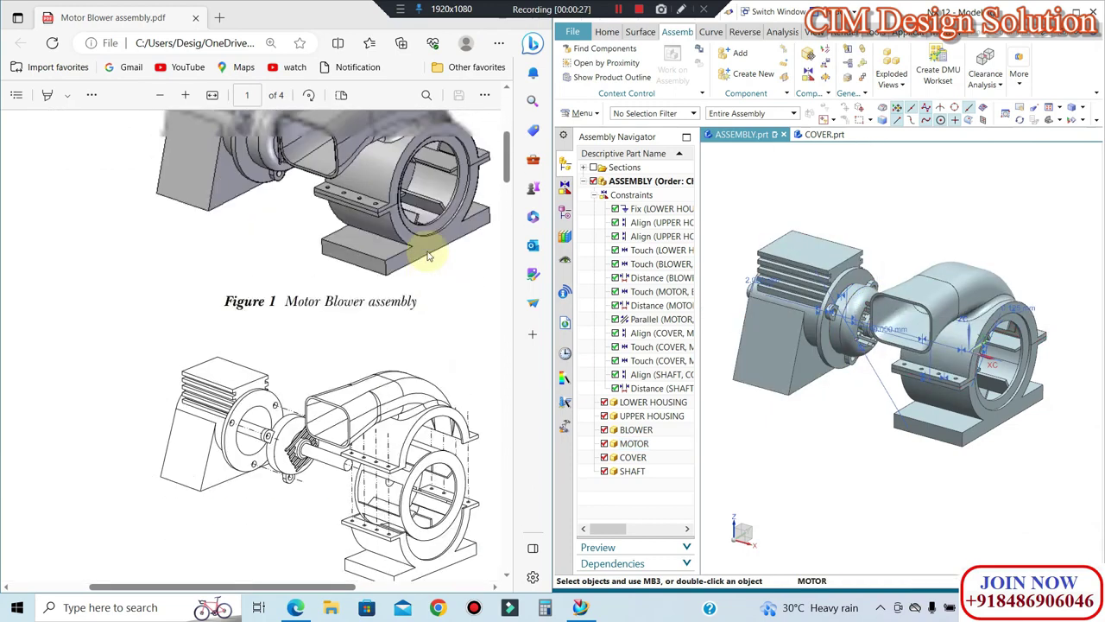
scroll(406, 250, down, 2)
scroll(363, 285, down, 3)
scroll(328, 313, down, 3)
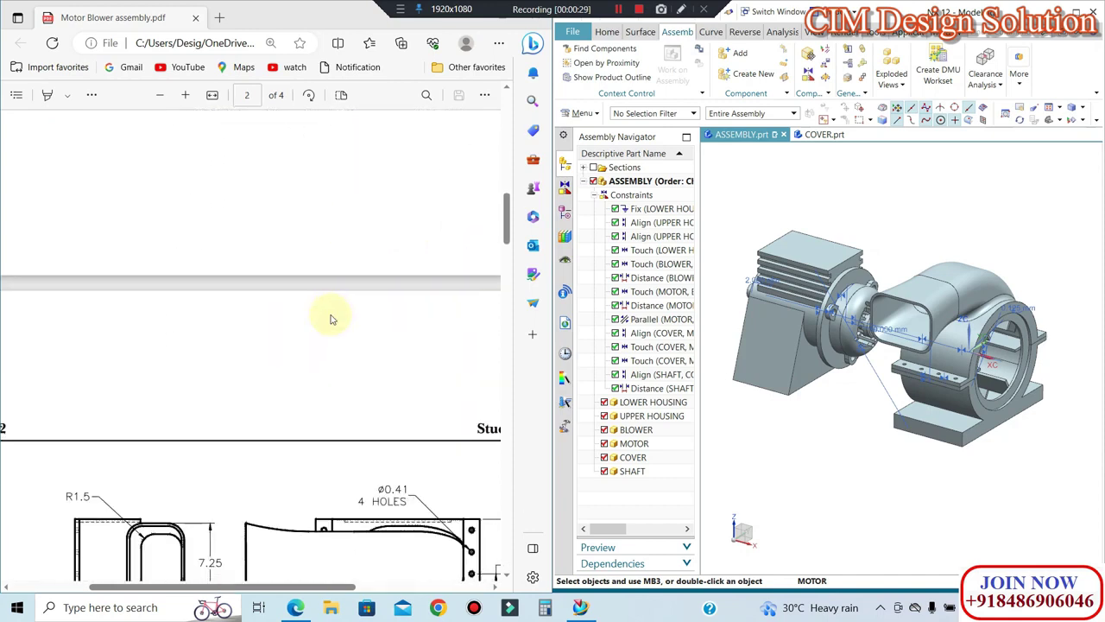
scroll(337, 315, down, 3)
scroll(336, 315, down, 2)
scroll(316, 264, down, 1)
scroll(311, 264, down, 3)
scroll(311, 268, down, 3)
scroll(314, 279, down, 3)
scroll(313, 279, down, 3)
scroll(313, 279, down, 3)
scroll(313, 279, down, 3)
scroll(313, 279, down, 3)
scroll(314, 279, down, 3)
scroll(313, 279, down, 3)
scroll(313, 280, down, 3)
scroll(313, 281, up, 3)
scroll(314, 280, up, 3)
scroll(314, 281, up, 3)
scroll(314, 280, up, 3)
scroll(313, 280, up, 3)
scroll(313, 281, up, 3)
scroll(313, 281, up, 3)
scroll(313, 281, up, 3)
scroll(313, 280, up, 3)
scroll(313, 281, up, 3)
scroll(313, 281, up, 3)
scroll(313, 280, up, 2)
scroll(312, 283, down, 3)
scroll(377, 279, down, 3)
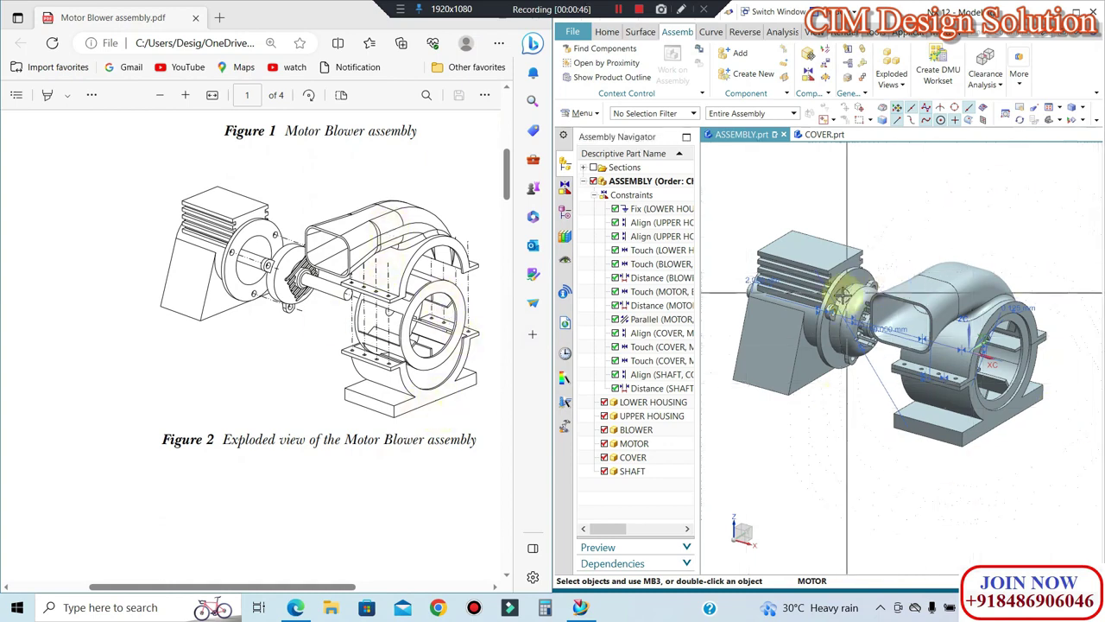
Step: Scroll the PDF to Figure 5, the blower dimensions on page 3
scroll(257, 345, up, 3)
scroll(259, 337, down, 5)
scroll(248, 328, down, 5)
scroll(250, 363, down, 2)
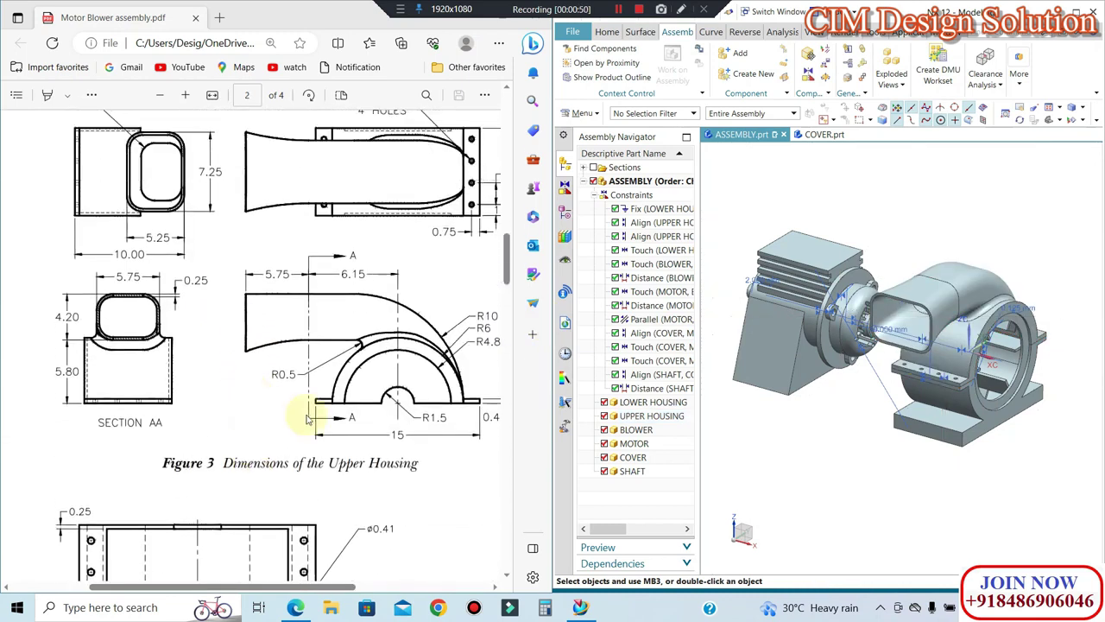
drag(278, 587, 290, 587)
scroll(345, 354, up, 3)
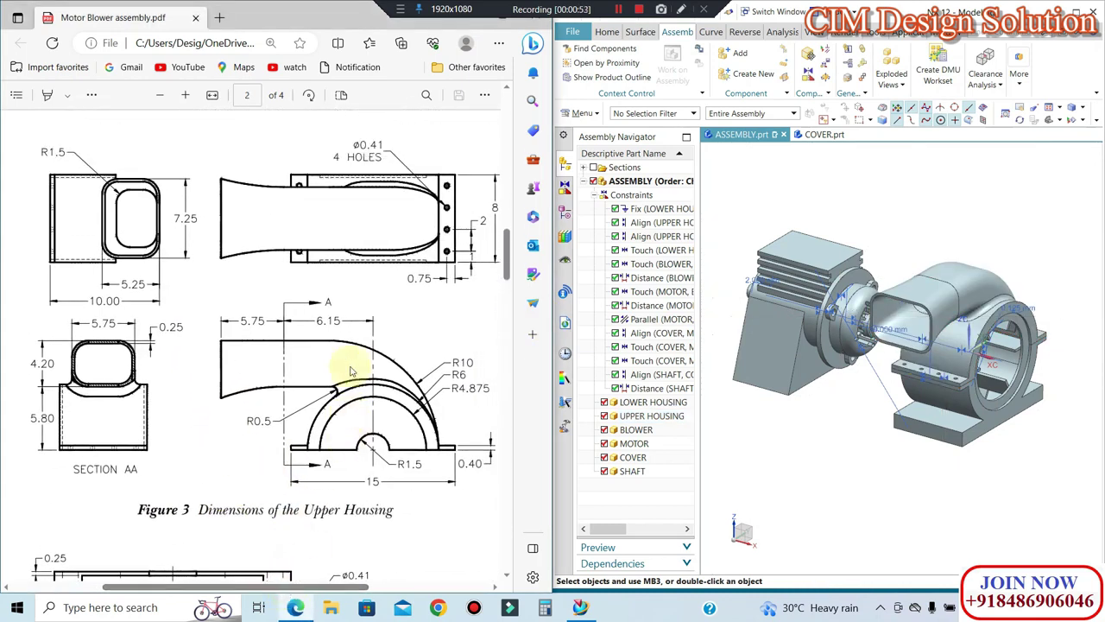
scroll(337, 345, down, 3)
scroll(394, 320, down, 3)
scroll(395, 308, down, 1)
scroll(288, 279, down, 1)
scroll(259, 293, down, 3)
scroll(279, 297, down, 3)
scroll(279, 311, down, 4)
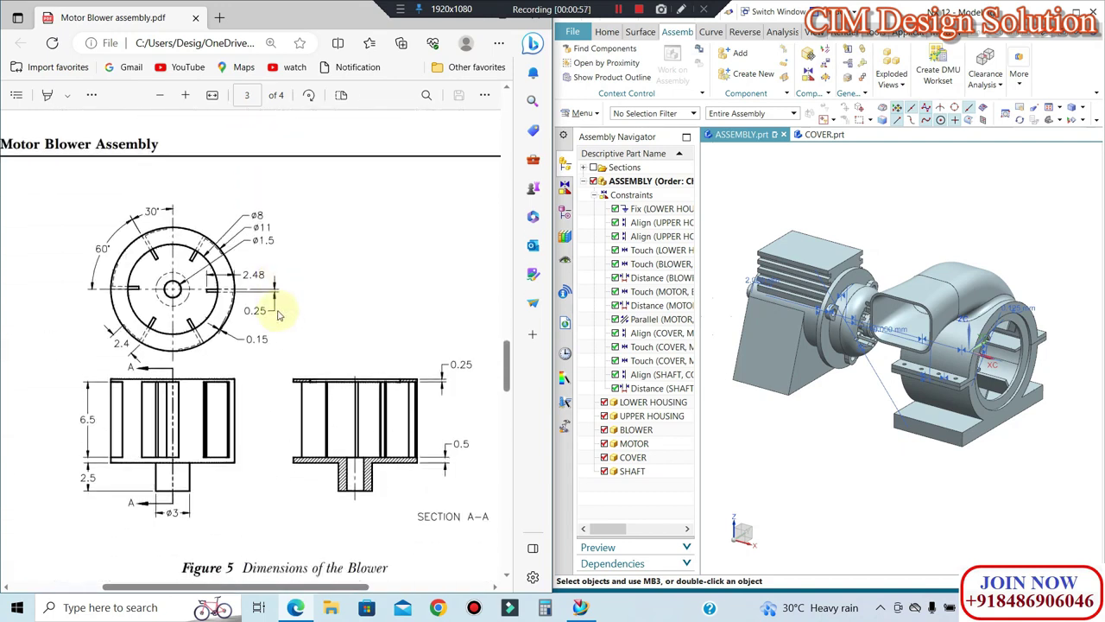
scroll(328, 312, down, 1)
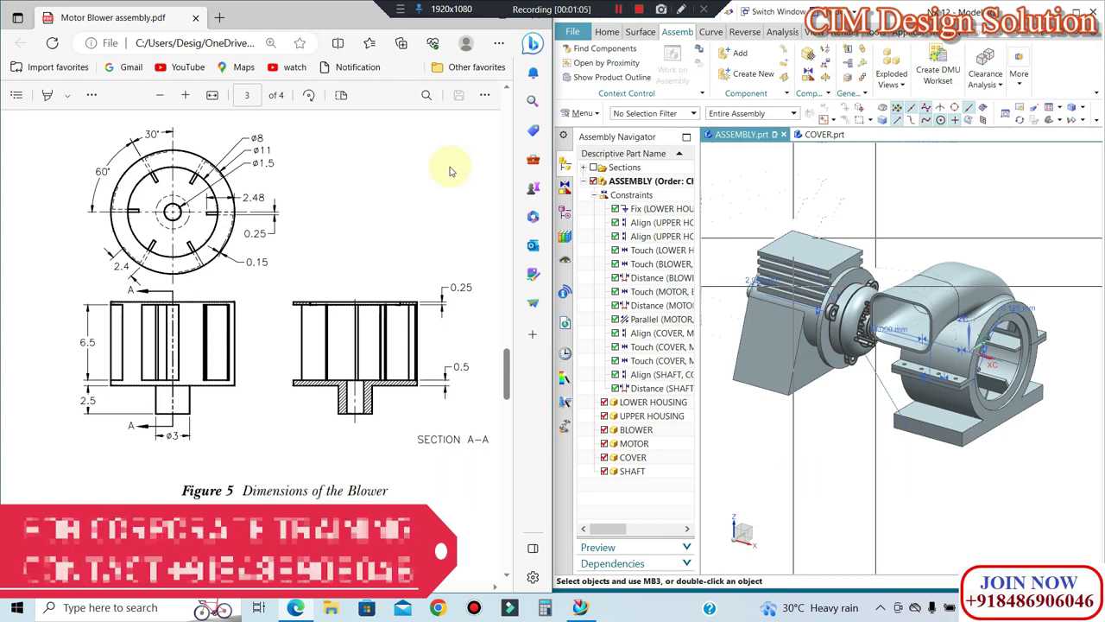
scroll(818, 333, up, 2)
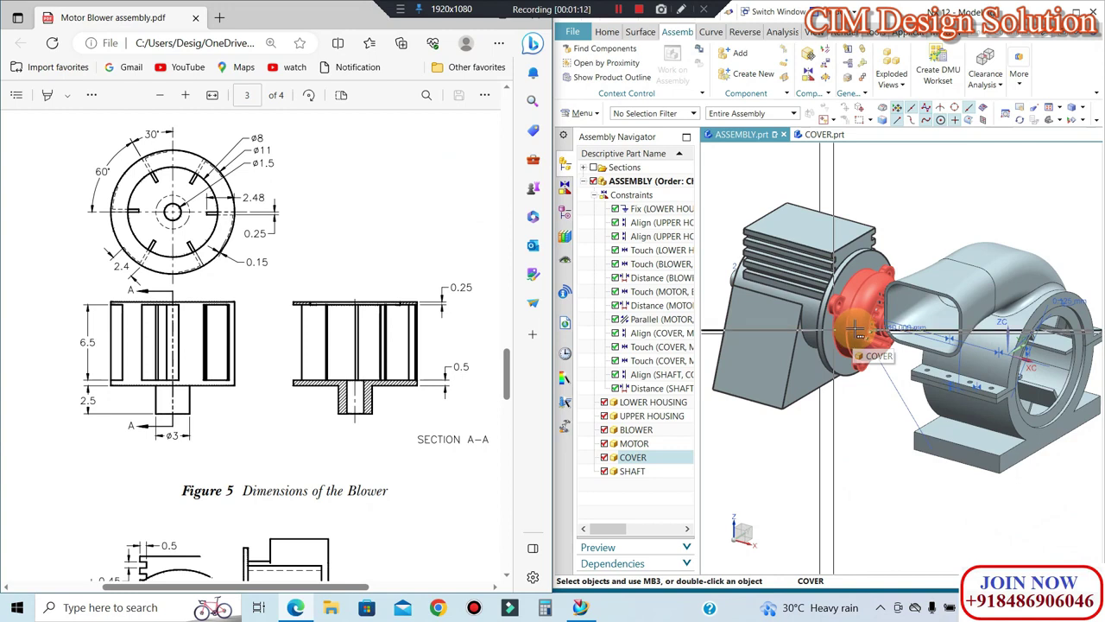
scroll(913, 259, up, 1)
scroll(906, 259, down, 2)
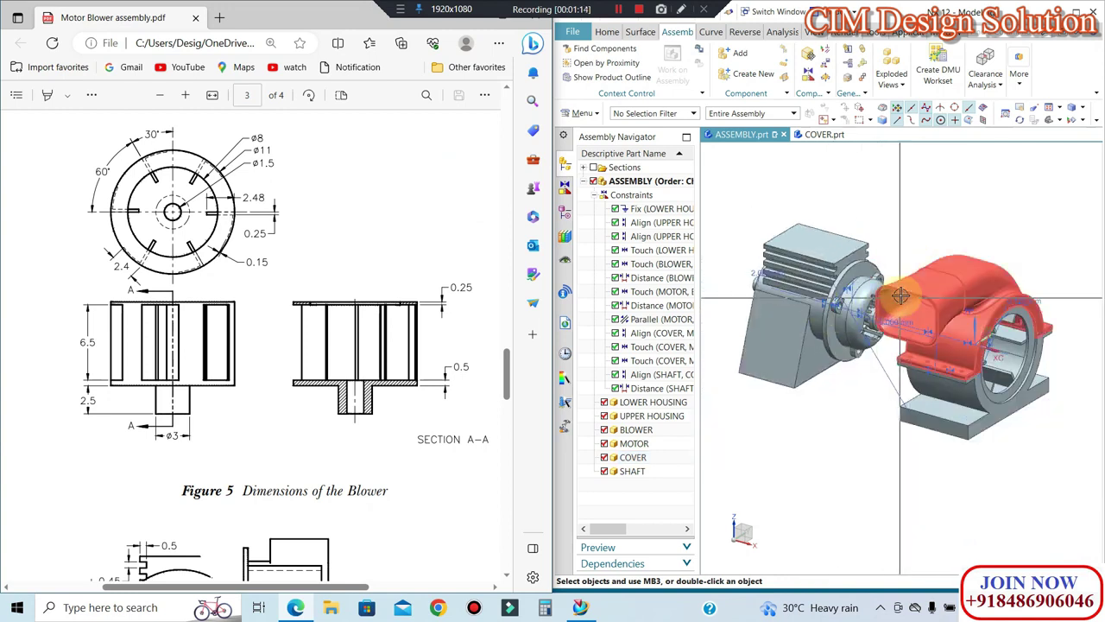
scroll(916, 268, up, 1)
scroll(916, 198, down, 1)
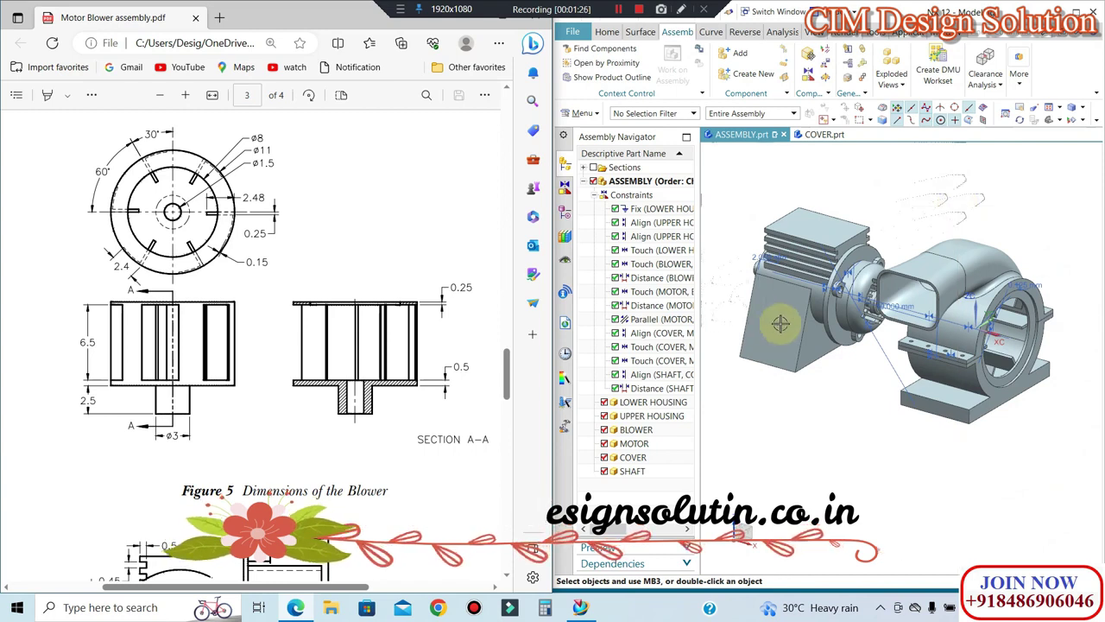
middle_drag(779, 323, 846, 281)
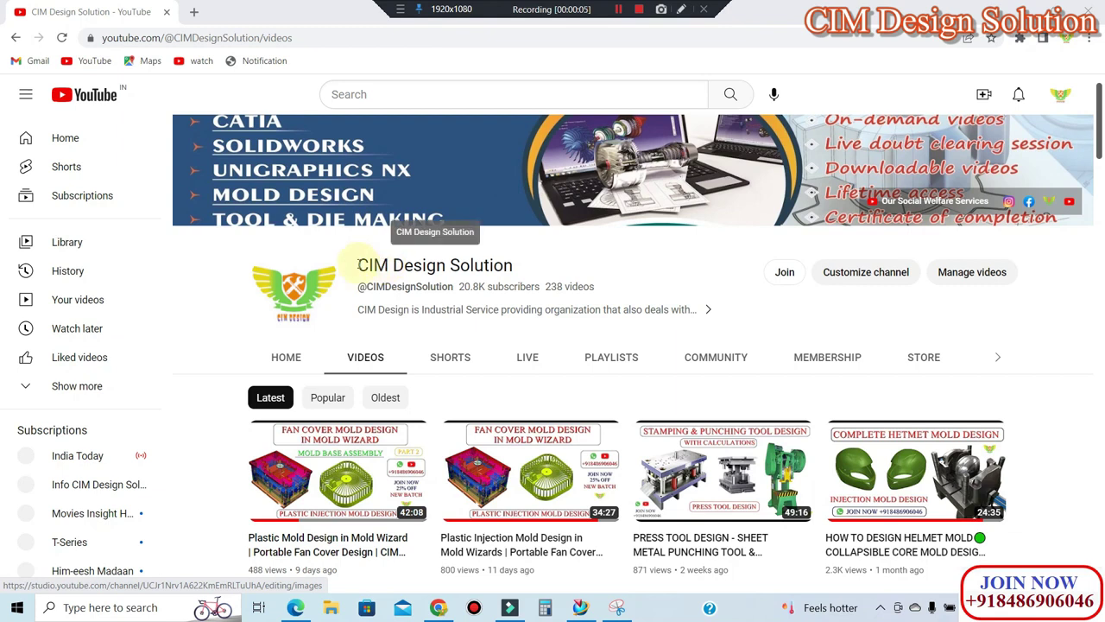
drag(362, 262, 478, 259)
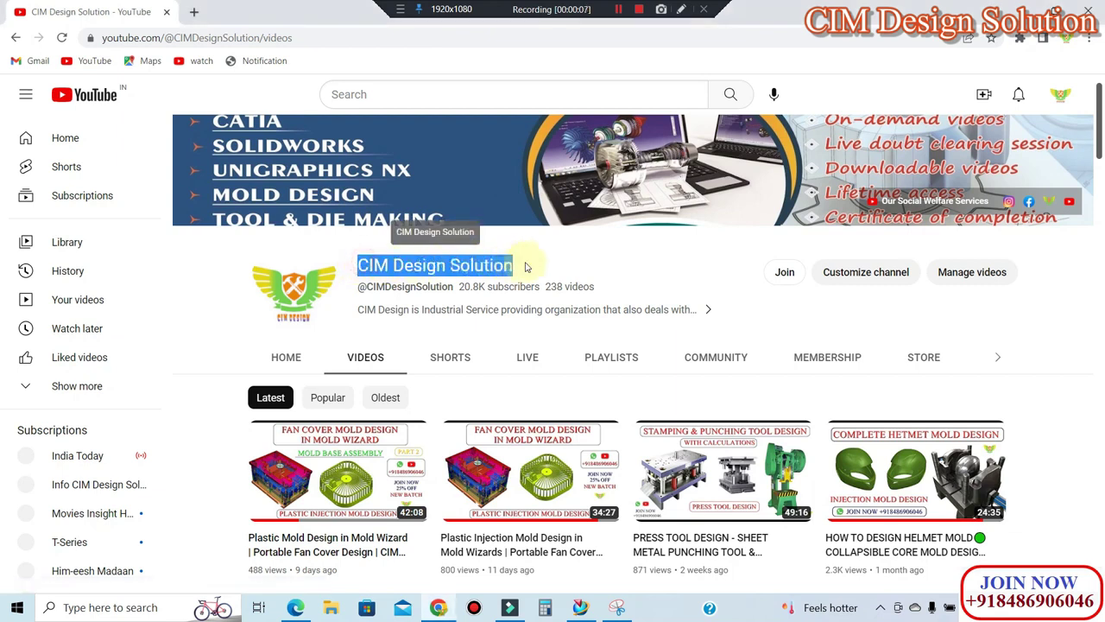
click(588, 263)
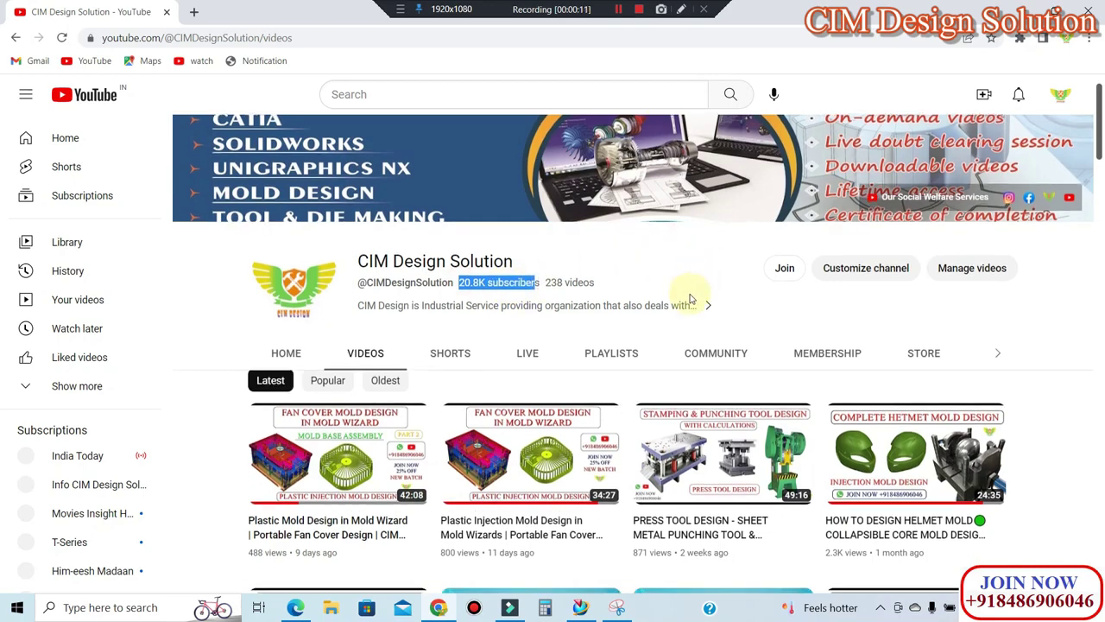
scroll(663, 276, down, 3)
scroll(652, 303, down, 2)
scroll(643, 320, down, 1)
scroll(643, 320, down, 1)
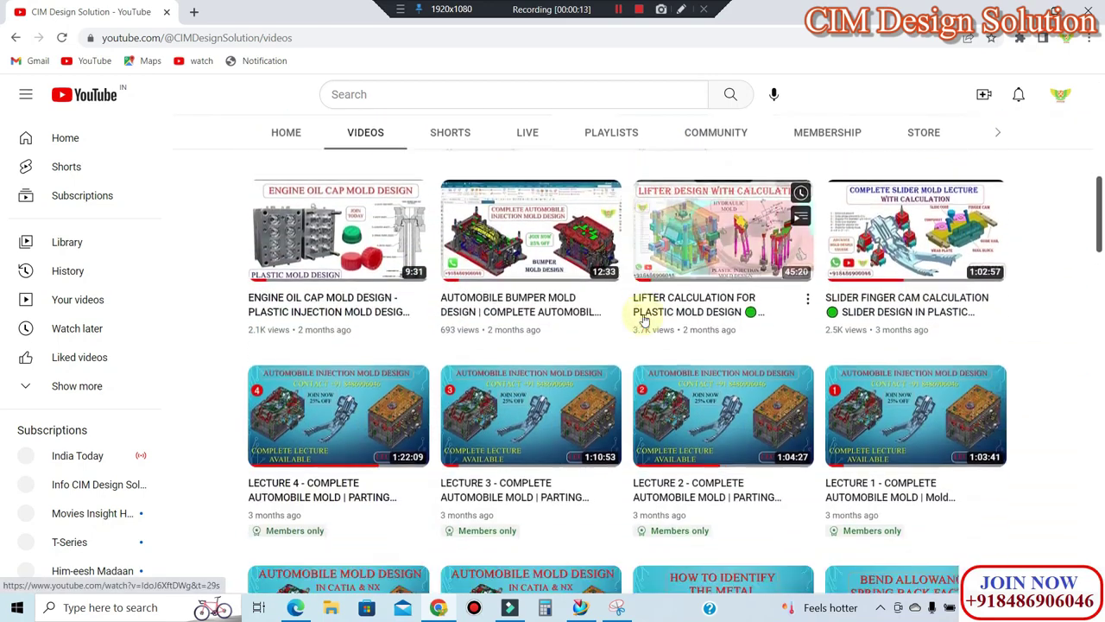
scroll(643, 319, down, 2)
scroll(643, 320, up, 2)
scroll(644, 319, up, 1)
scroll(643, 320, up, 1)
scroll(643, 319, down, 1)
scroll(646, 337, up, 1)
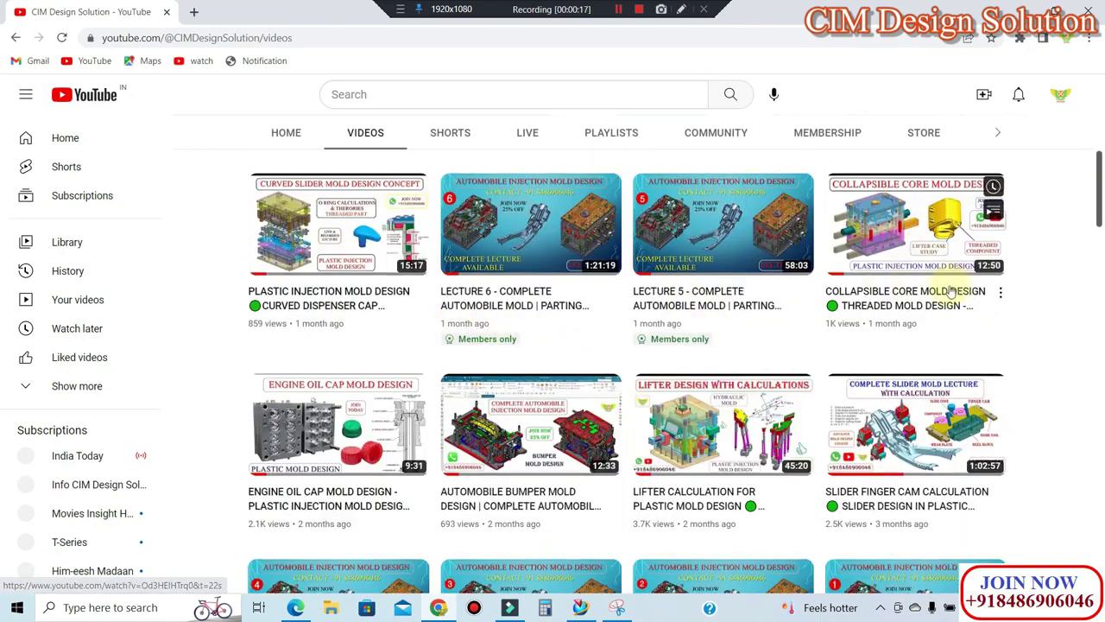
scroll(760, 319, down, 3)
scroll(639, 358, down, 2)
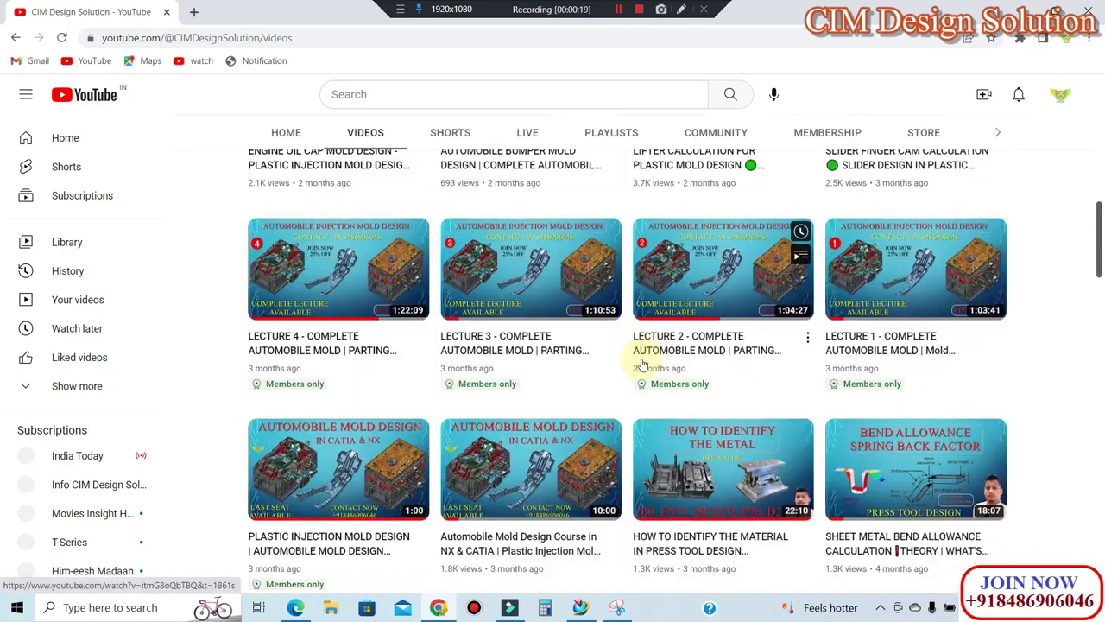
scroll(640, 361, down, 3)
scroll(642, 363, down, 3)
scroll(644, 365, down, 2)
scroll(643, 366, down, 1)
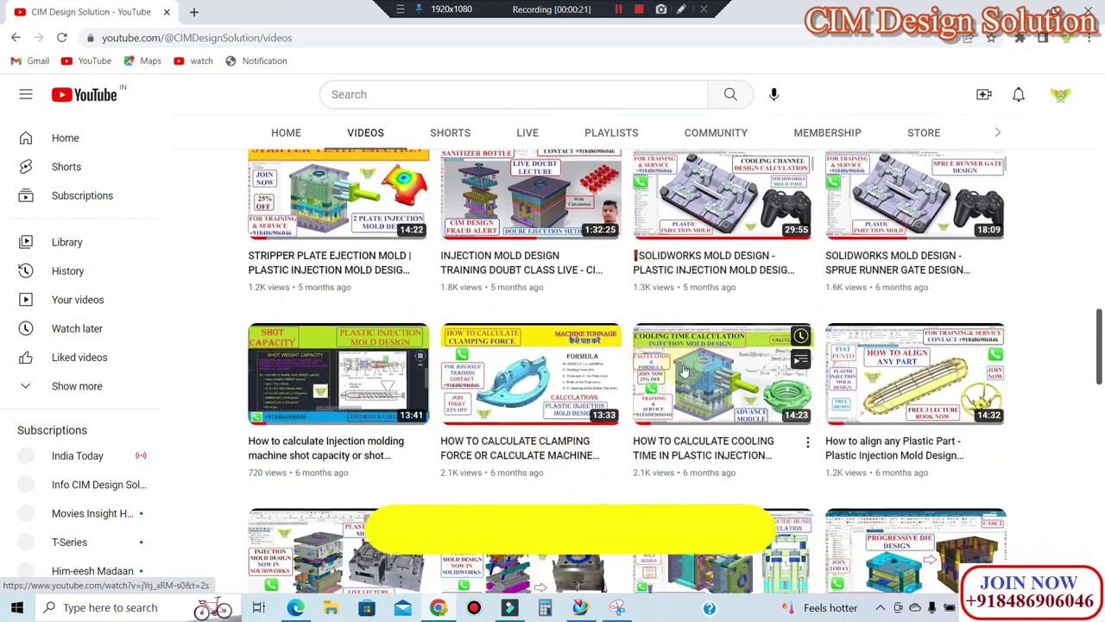
scroll(682, 369, down, 1)
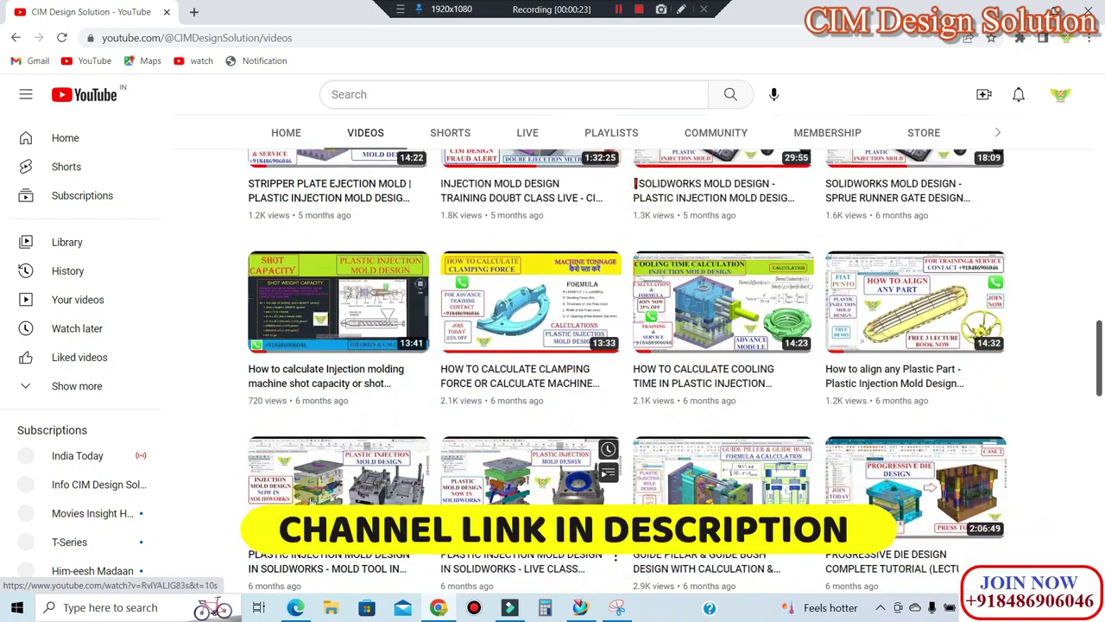
scroll(654, 430, up, 1)
scroll(682, 423, up, 2)
scroll(717, 413, up, 4)
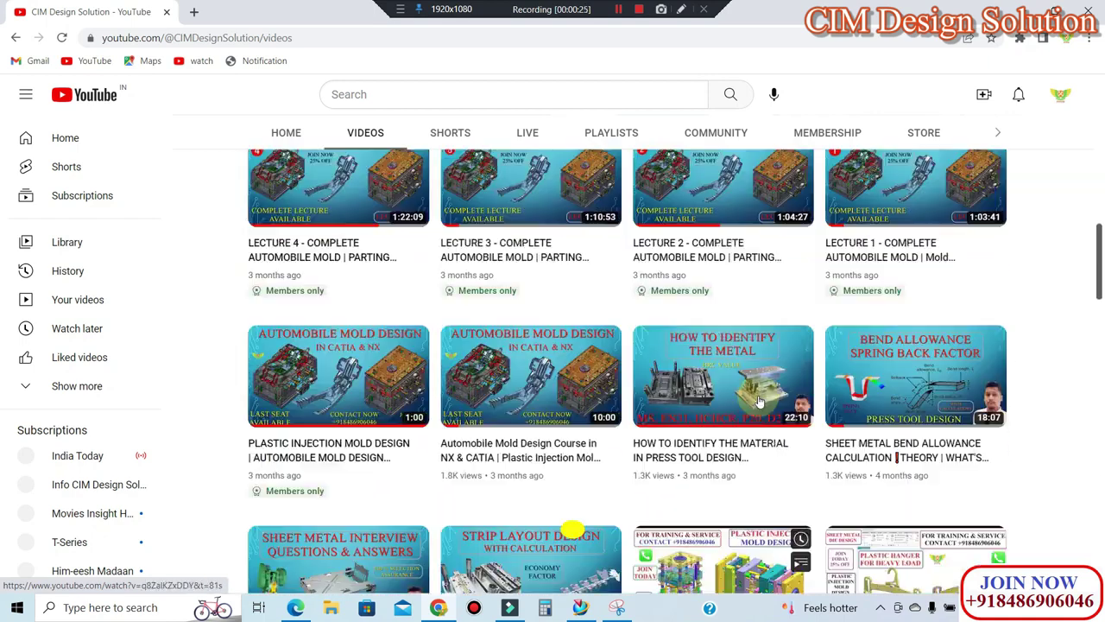
scroll(751, 402, up, 2)
scroll(760, 399, up, 2)
scroll(756, 400, up, 2)
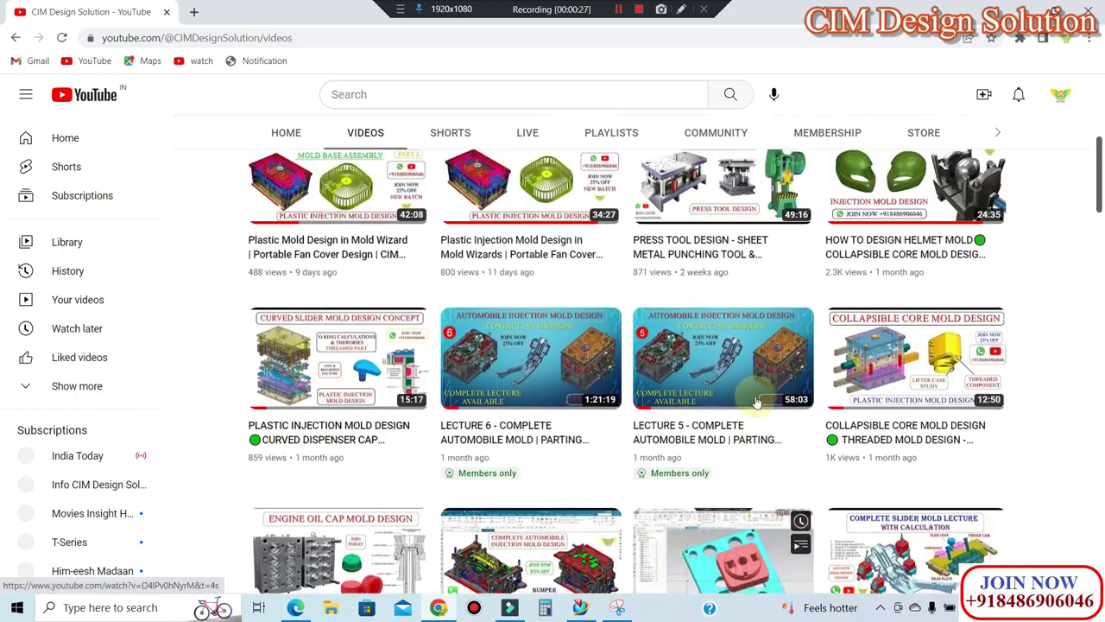
scroll(753, 401, up, 2)
scroll(751, 399, up, 2)
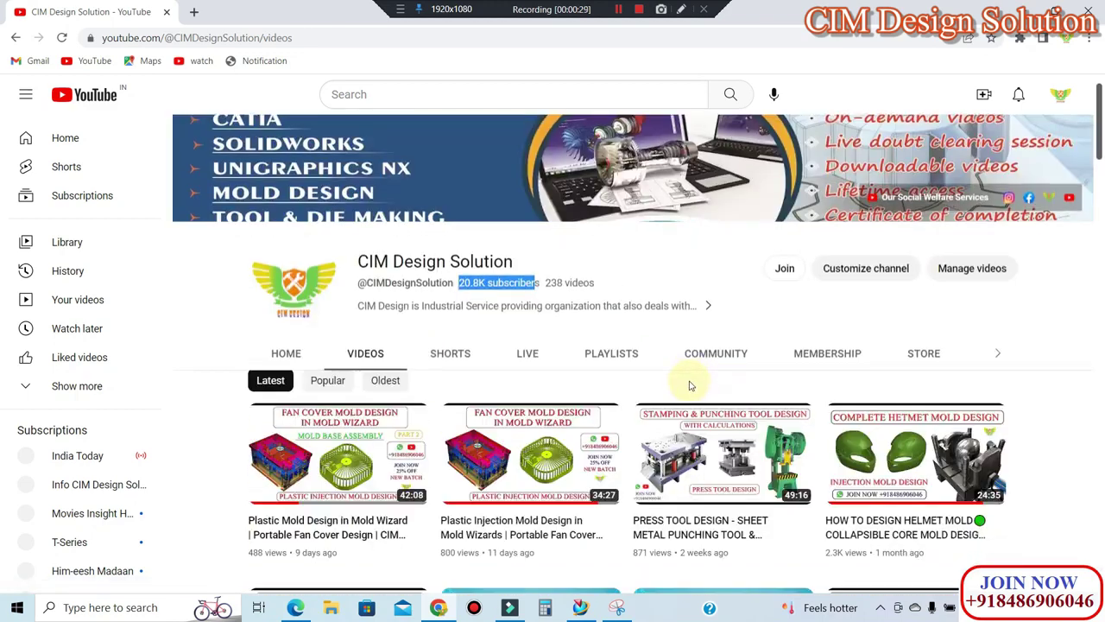
scroll(863, 384, down, 2)
scroll(665, 378, down, 2)
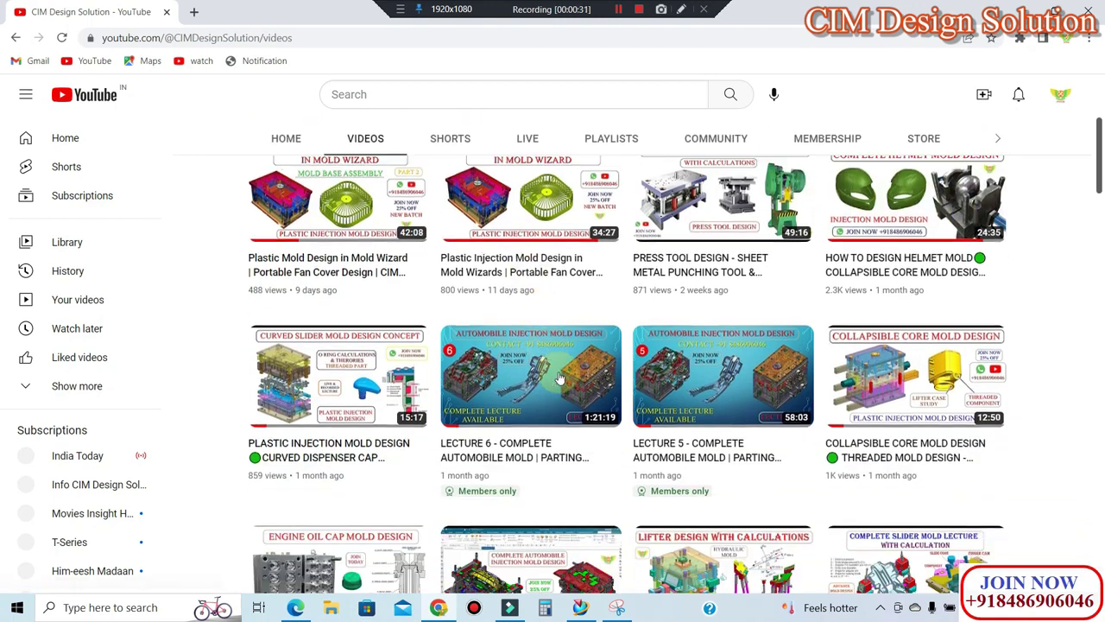
scroll(658, 402, up, 1)
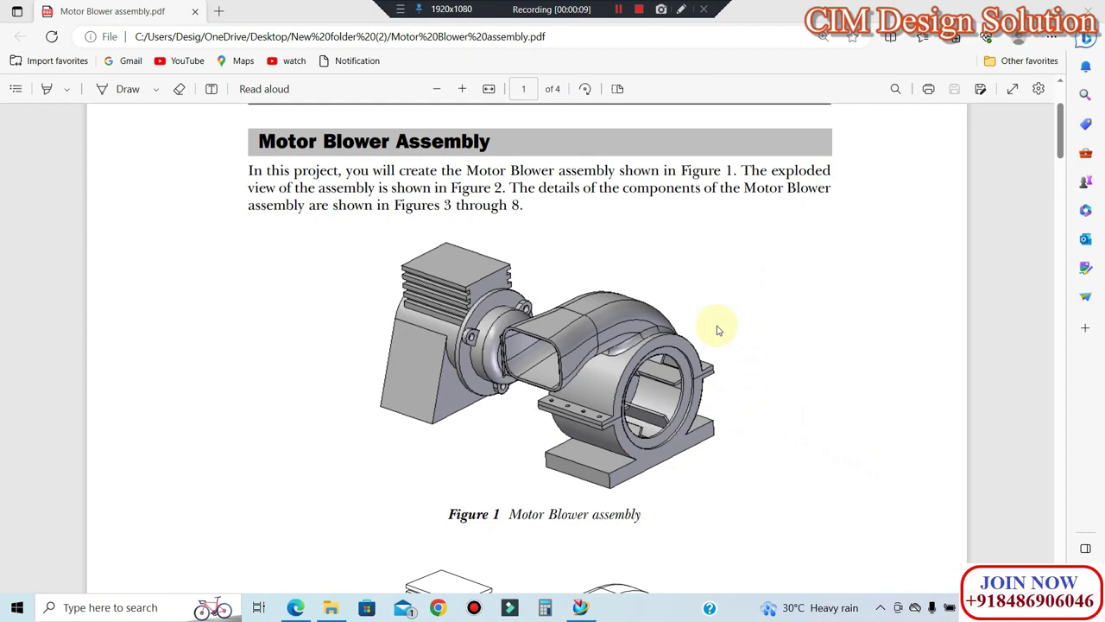
Step: Bring the PDF to page 2's Figure 3 Upper Housing and snap Edge to the left half
scroll(719, 330, down, 2)
scroll(725, 332, down, 2)
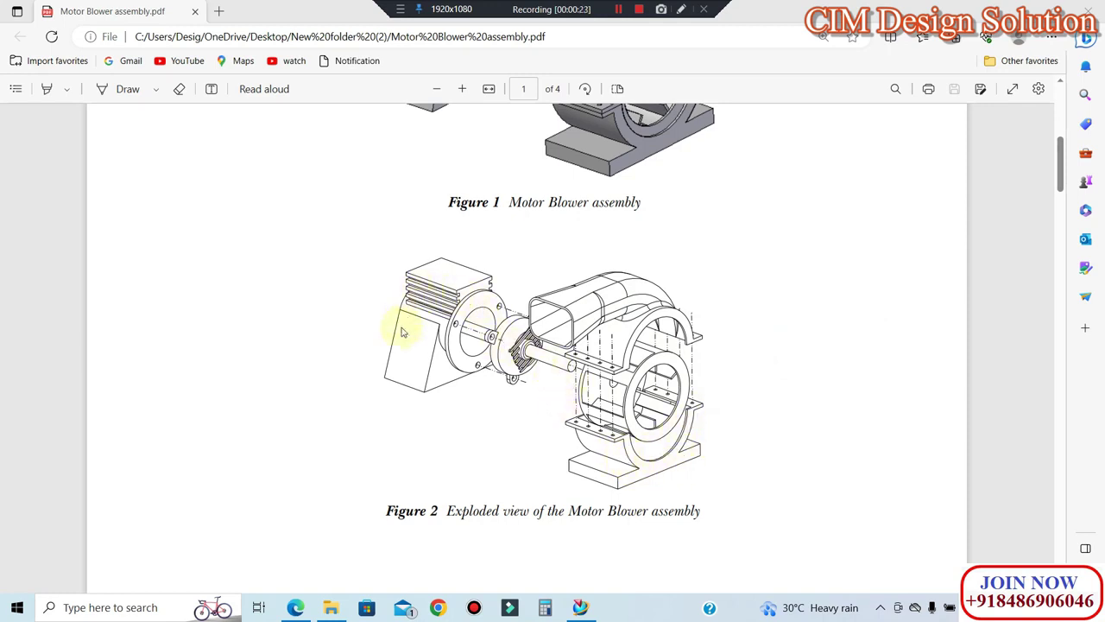
scroll(615, 396, up, 2)
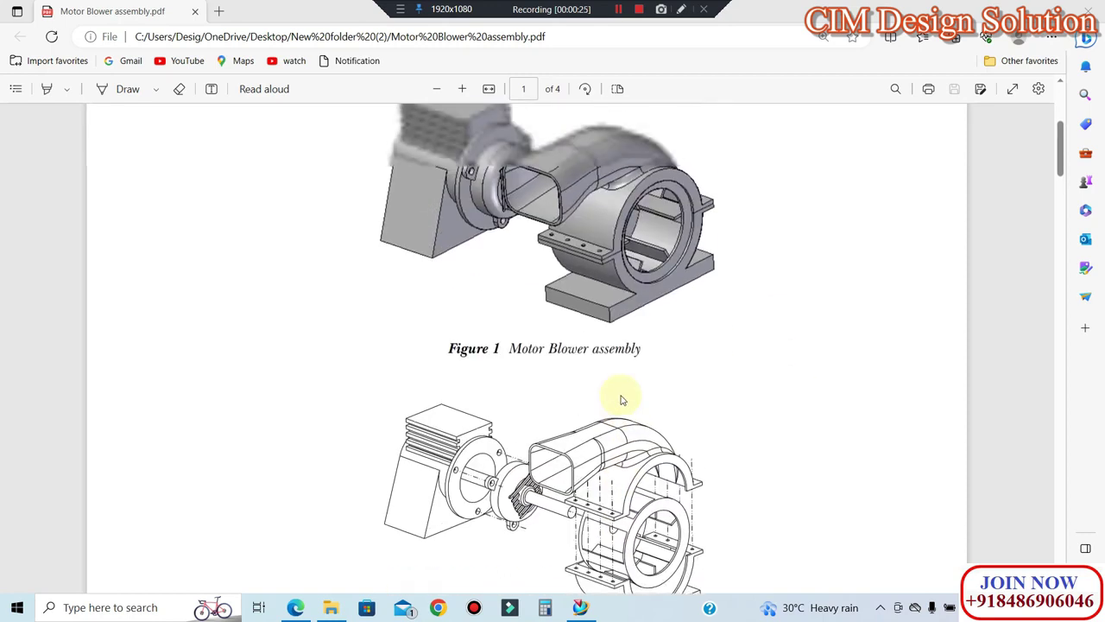
scroll(618, 397, up, 1)
scroll(620, 399, down, 2)
scroll(620, 399, down, 2)
scroll(620, 399, down, 1)
scroll(620, 399, down, 1)
scroll(620, 399, down, 1)
scroll(620, 399, down, 2)
scroll(621, 397, down, 3)
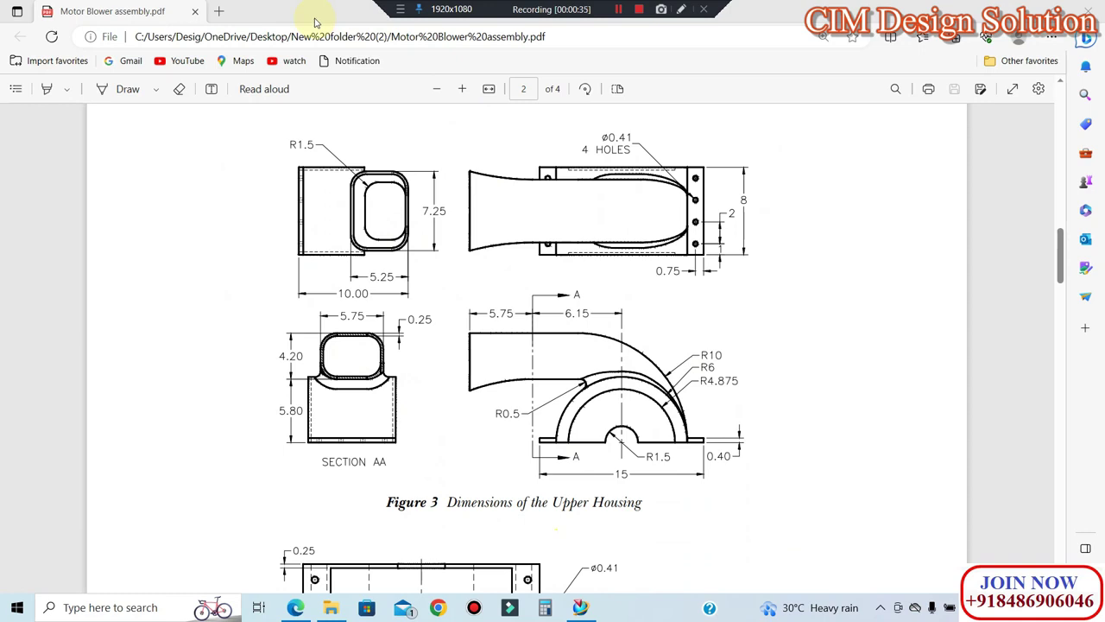
drag(315, 22, 3, 126)
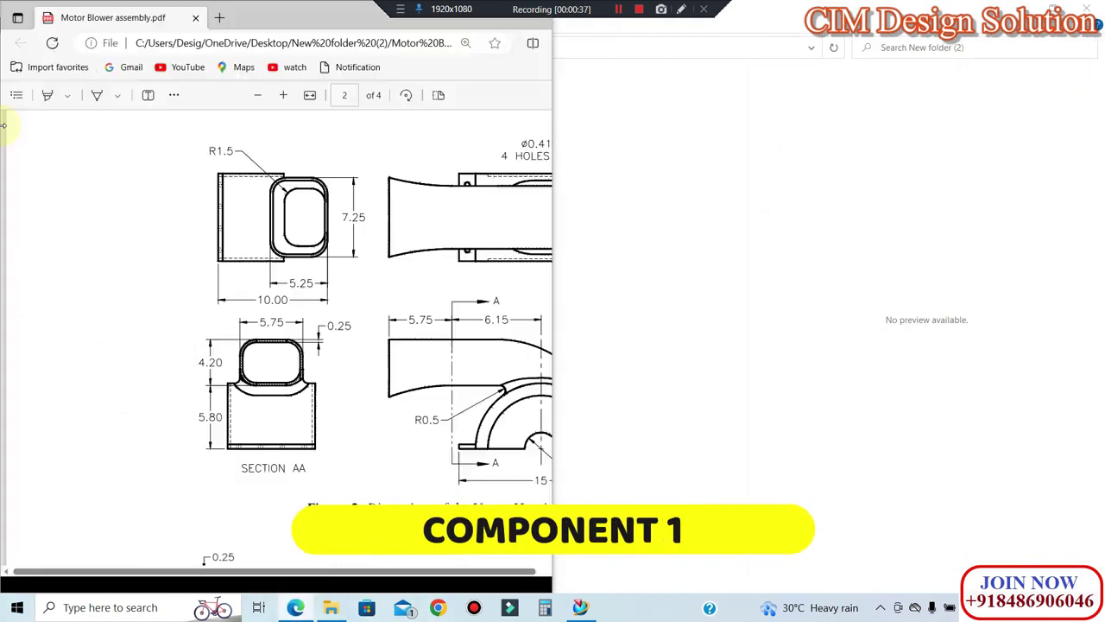
Step: Place NX beside the PDF, then narrow the part list and the PDF window for more modelling room
click(796, 432)
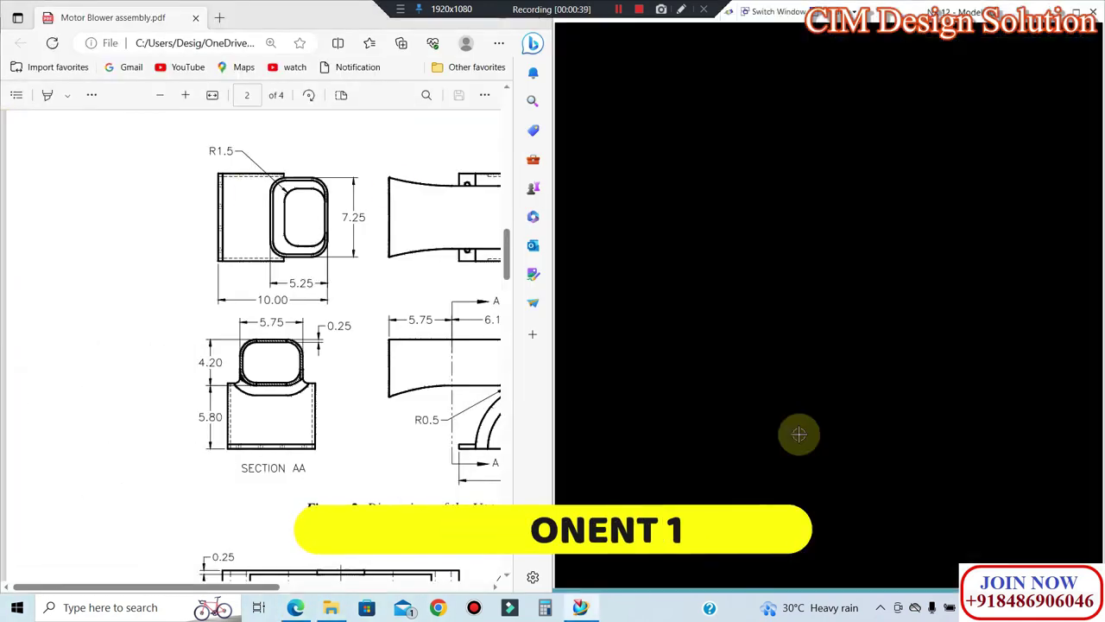
drag(741, 233, 546, 244)
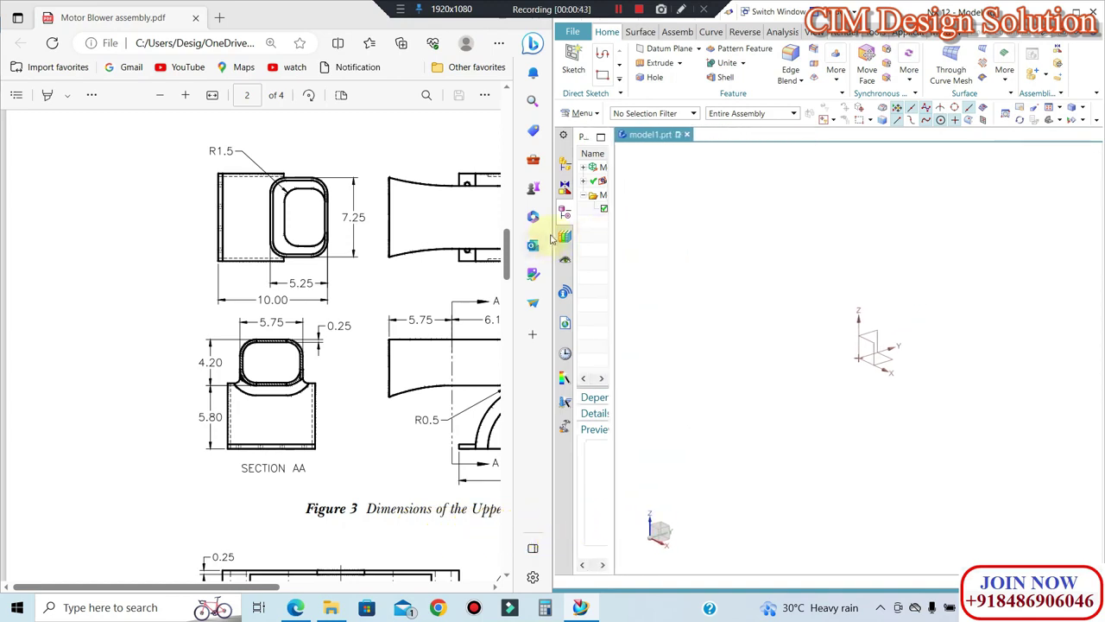
mouse_move(155, 587)
mouse_down()
mouse_move(256, 587)
mouse_move(257, 598)
mouse_up()
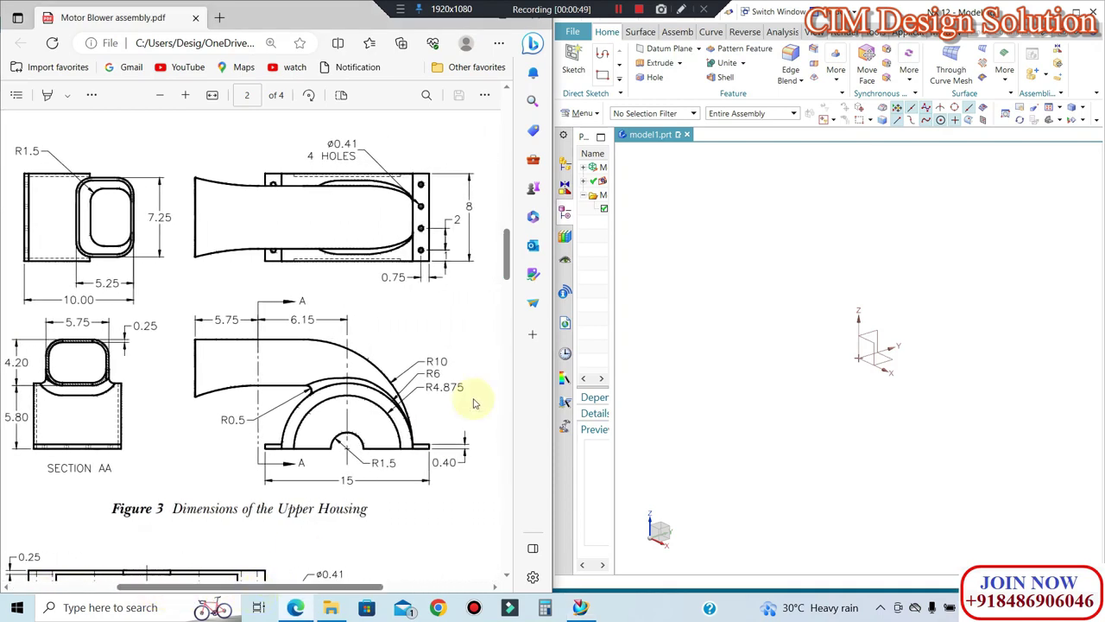
mouse_move(553, 285)
mouse_down()
mouse_move(508, 281)
mouse_move(519, 283)
mouse_up()
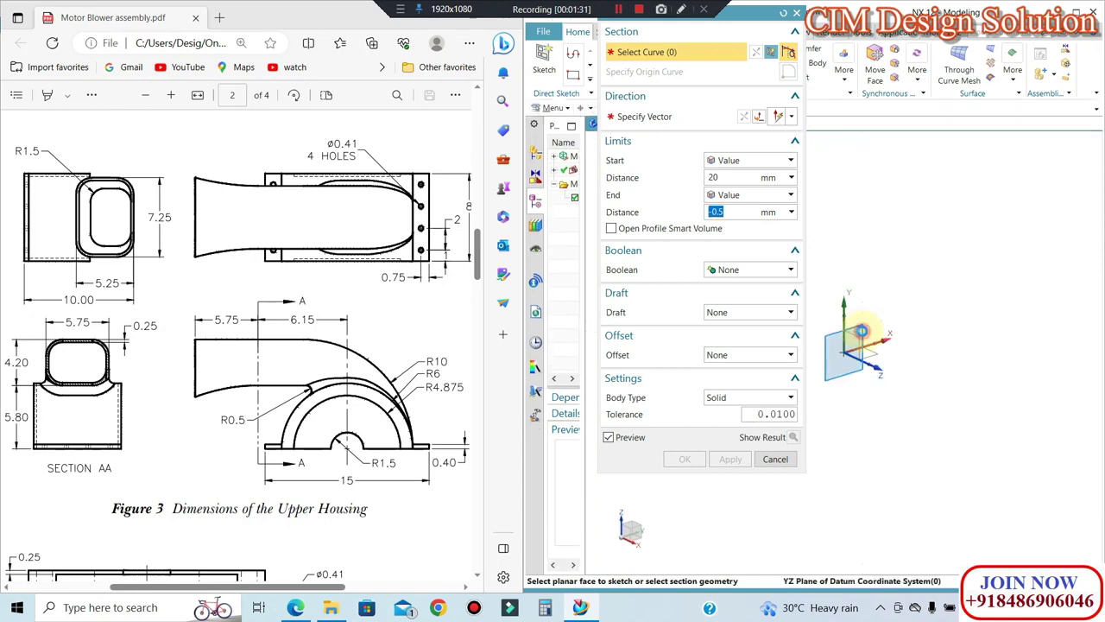
Step: Start an extrude sketch on a datum plane and draw a 12-diameter circle at the origin
click(863, 326)
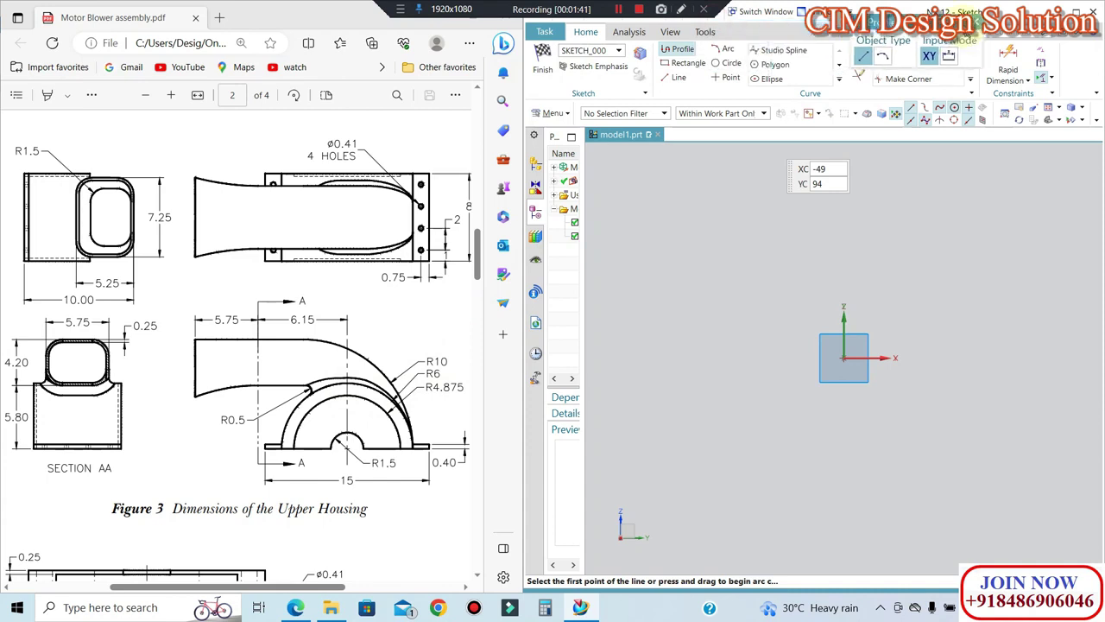
drag(752, 29, 1095, 164)
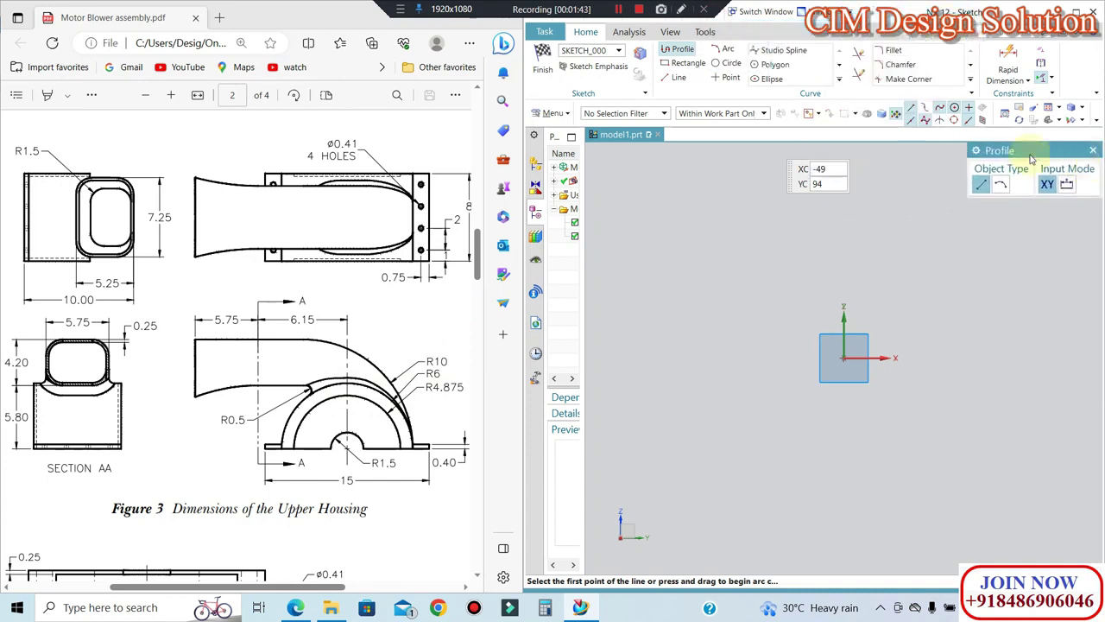
click(727, 63)
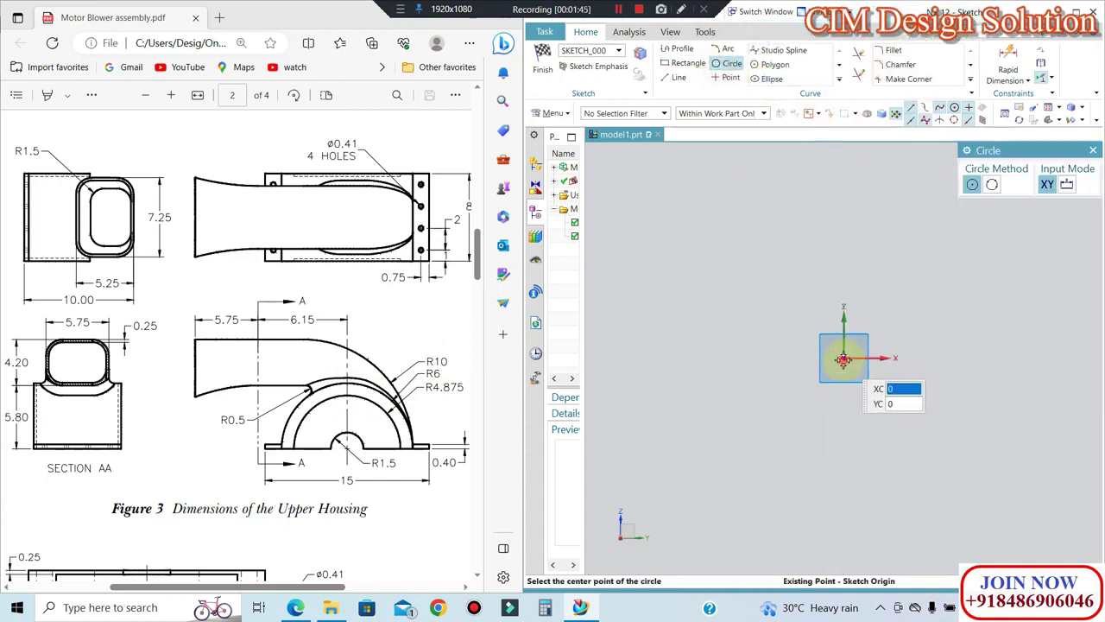
click(843, 358)
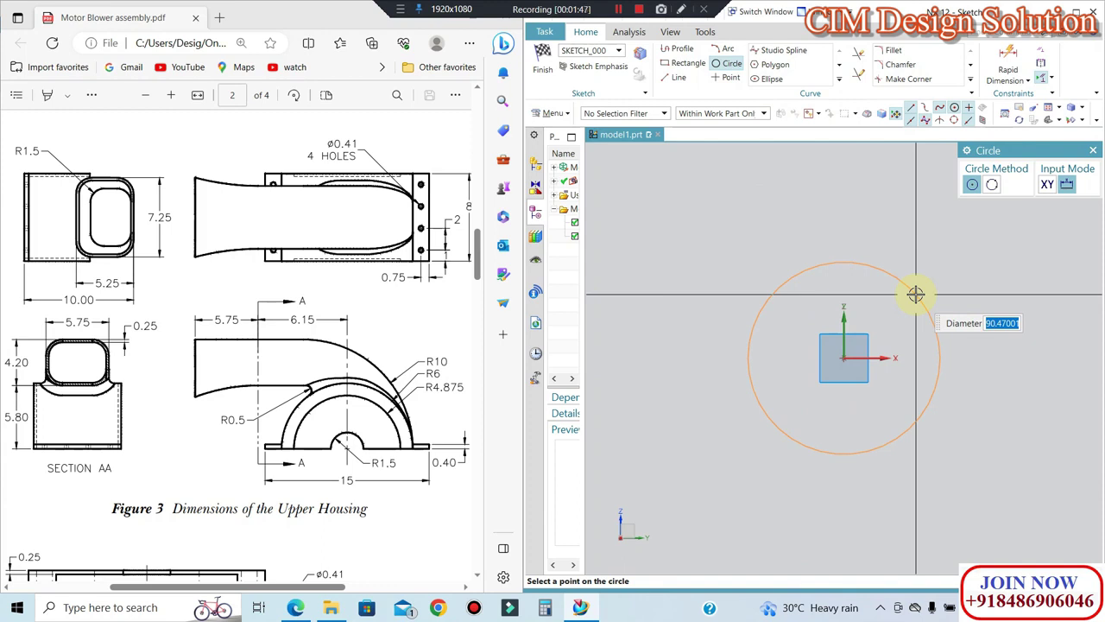
key(Return)
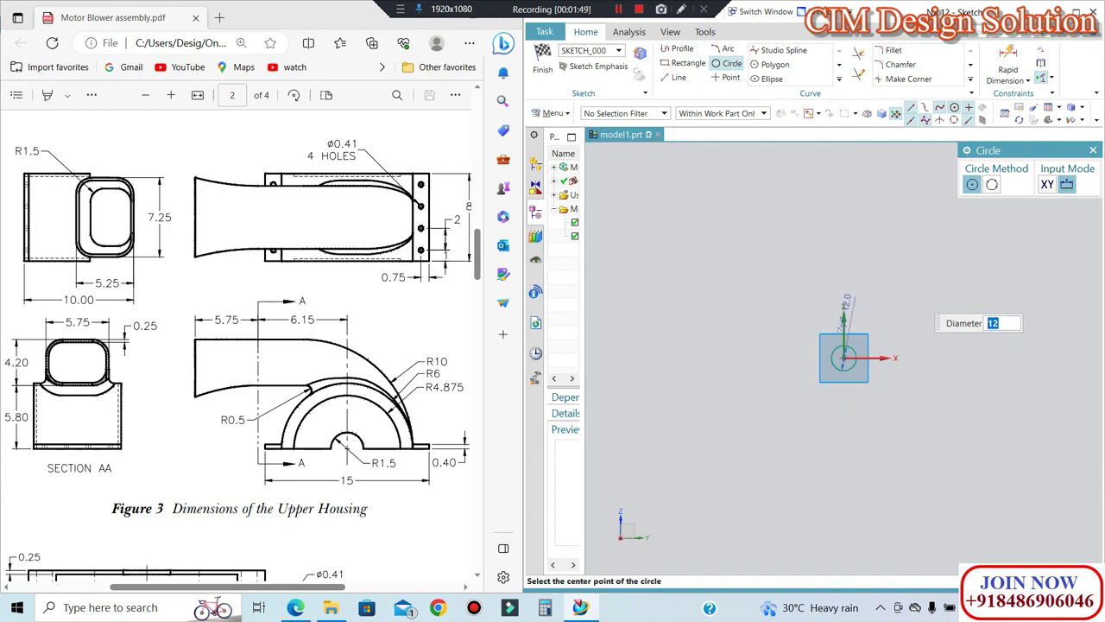
key(Escape)
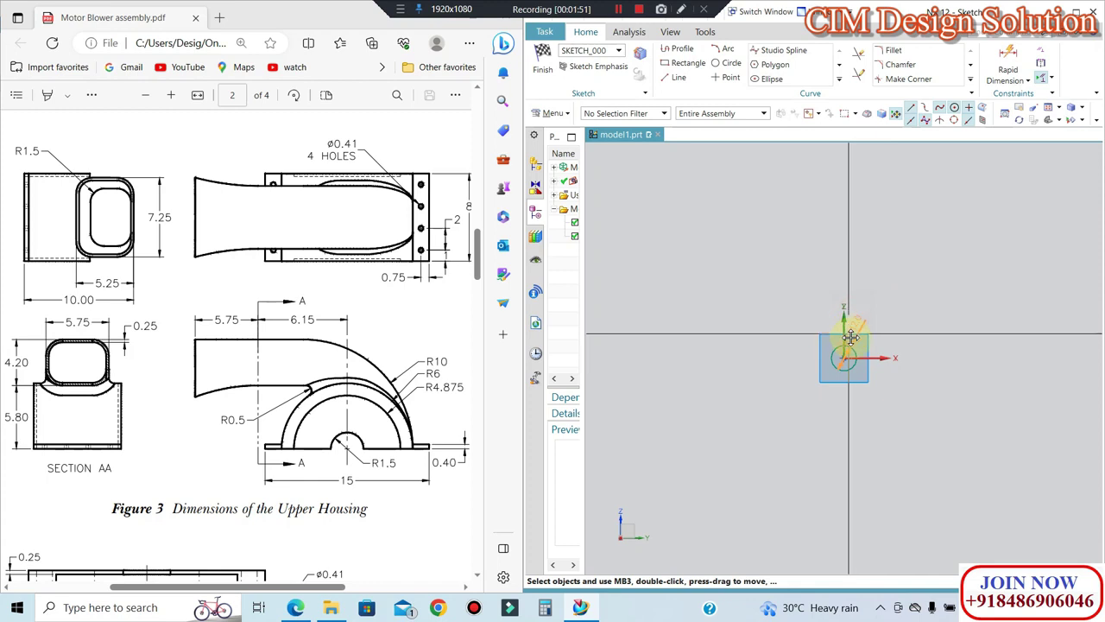
scroll(849, 356, up, 3)
scroll(849, 357, up, 2)
drag(846, 365, 870, 260)
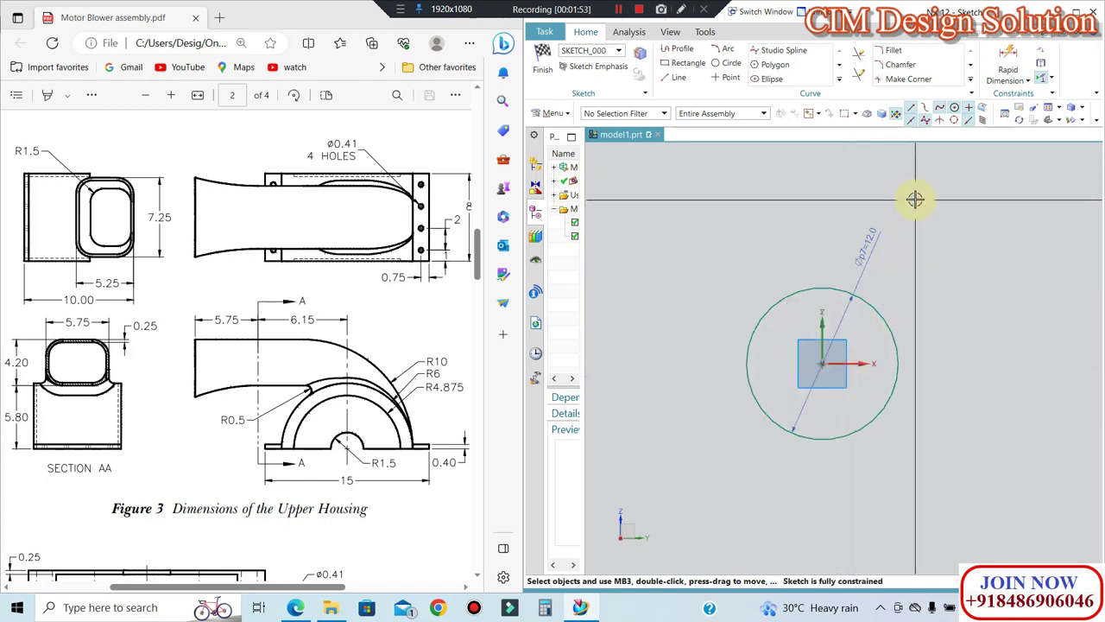
click(870, 260)
scroll(722, 384, up, 3)
scroll(808, 360, up, 1)
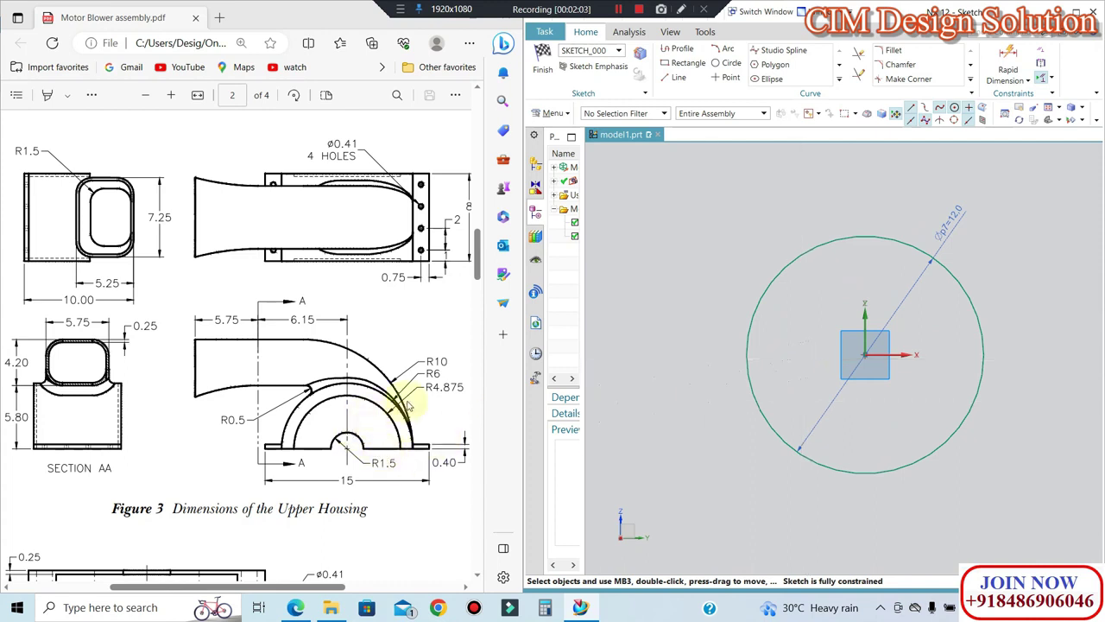
Step: Draw a second, smaller circle concentric with the first
click(728, 63)
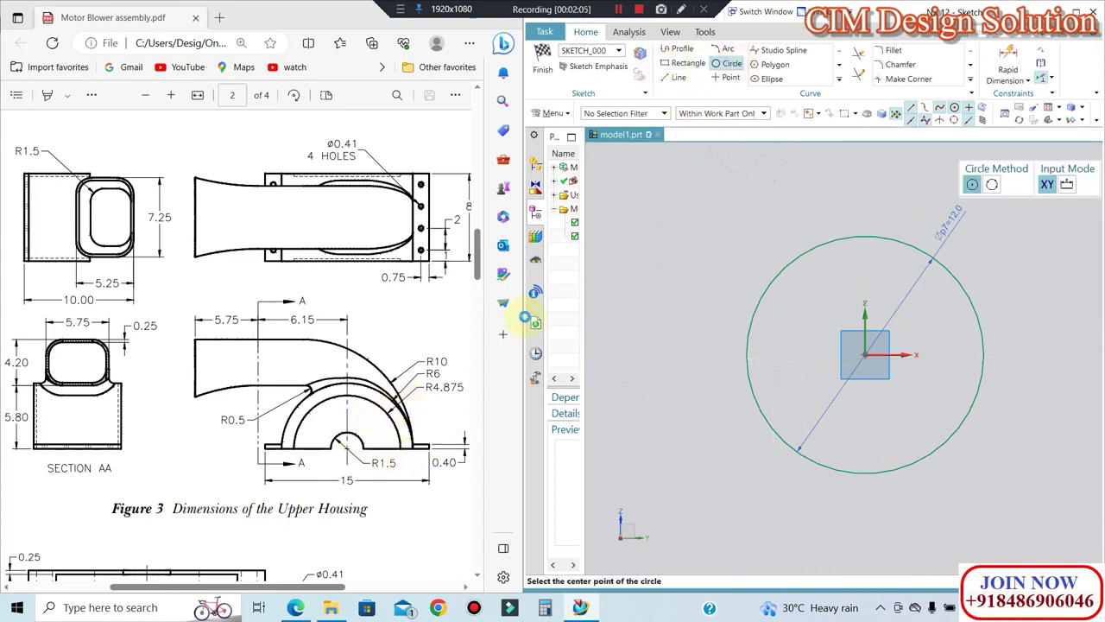
click(864, 354)
key(Tab)
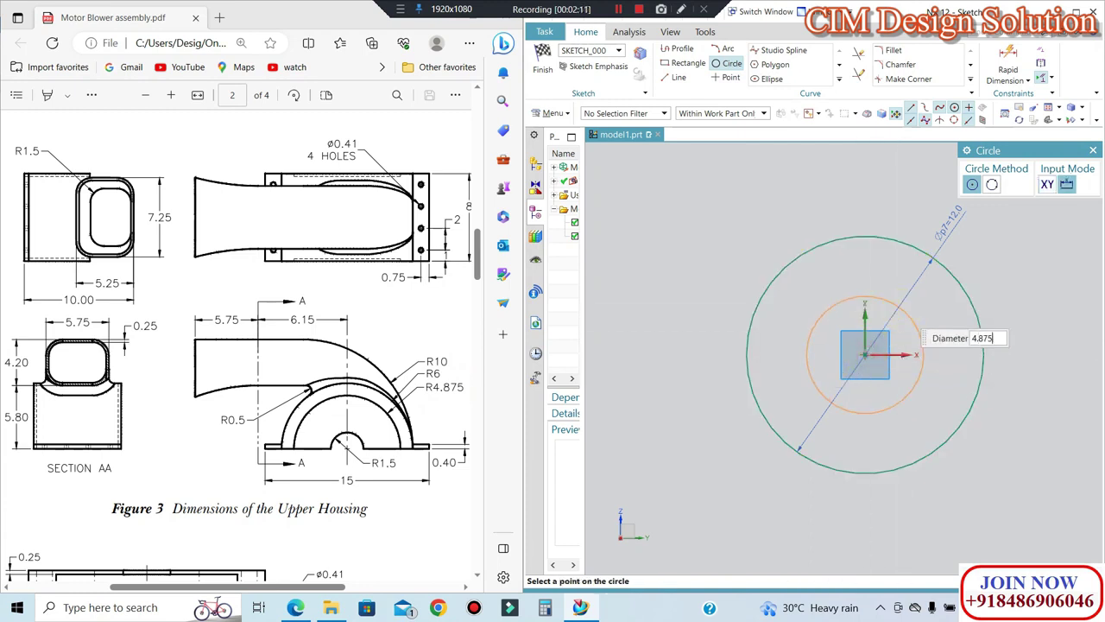
key(Return)
key(Escape)
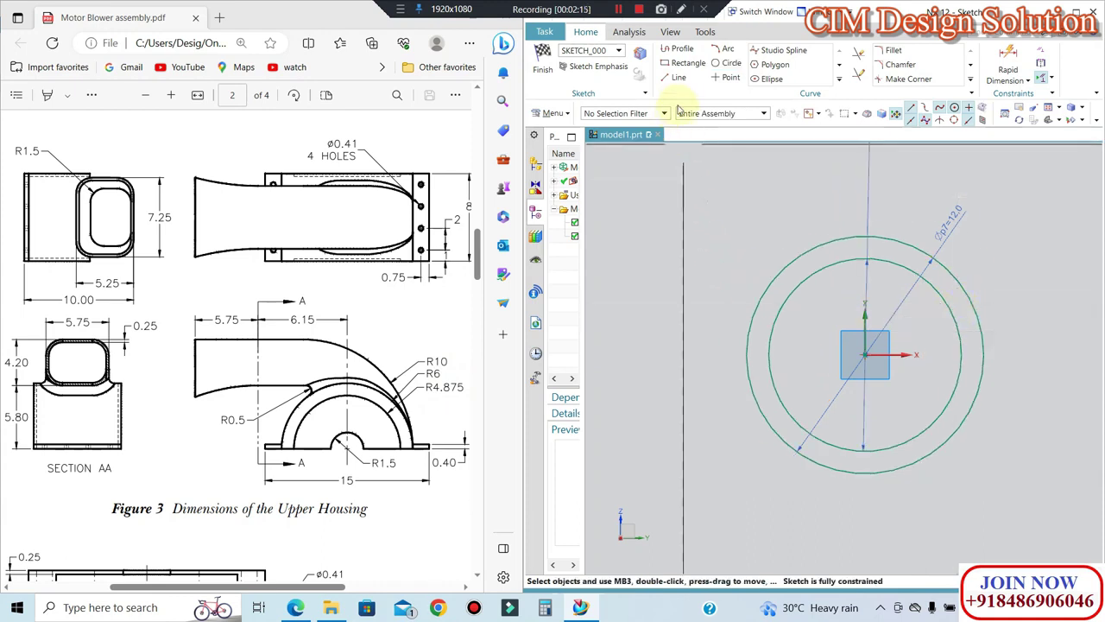
Step: Draw a horizontal line from the centre past the outer circle and mirror it about the vertical axis
click(679, 78)
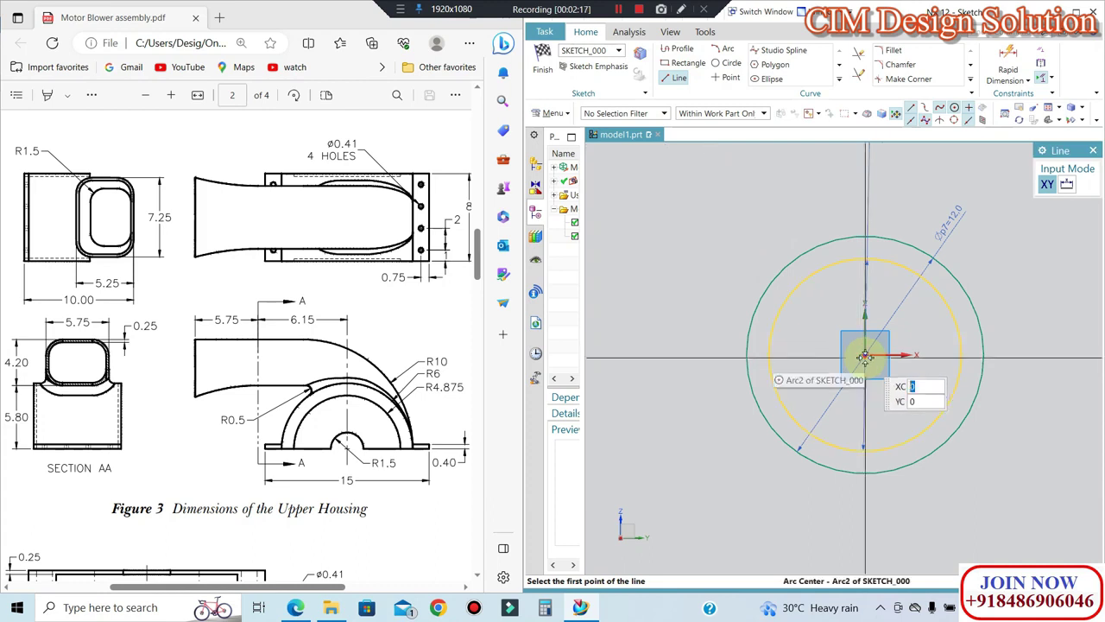
click(865, 357)
click(702, 356)
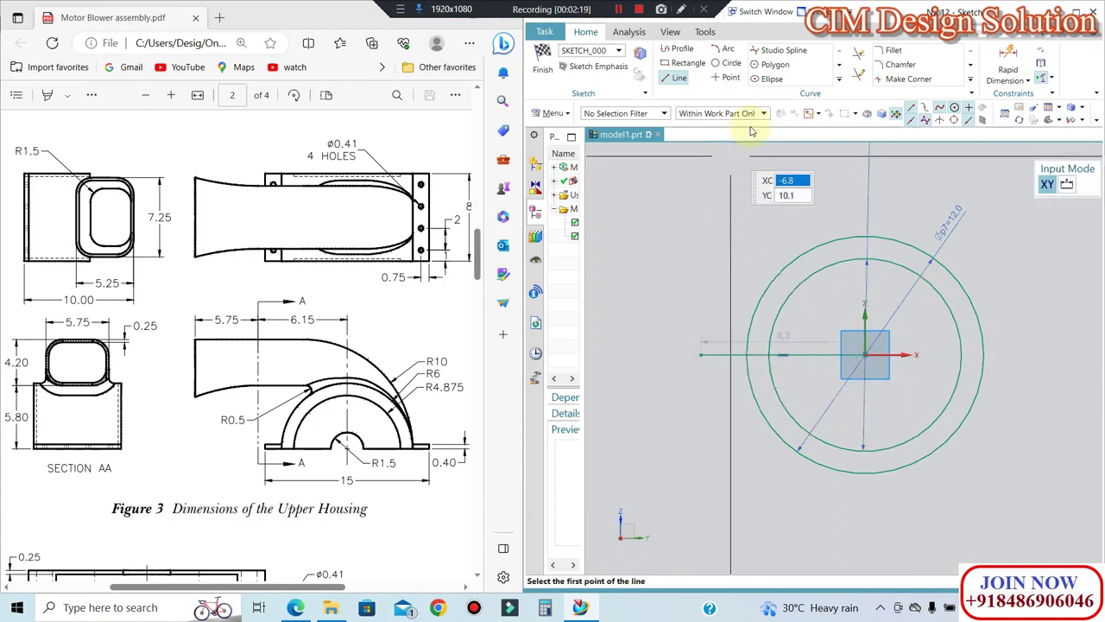
click(838, 65)
click(787, 95)
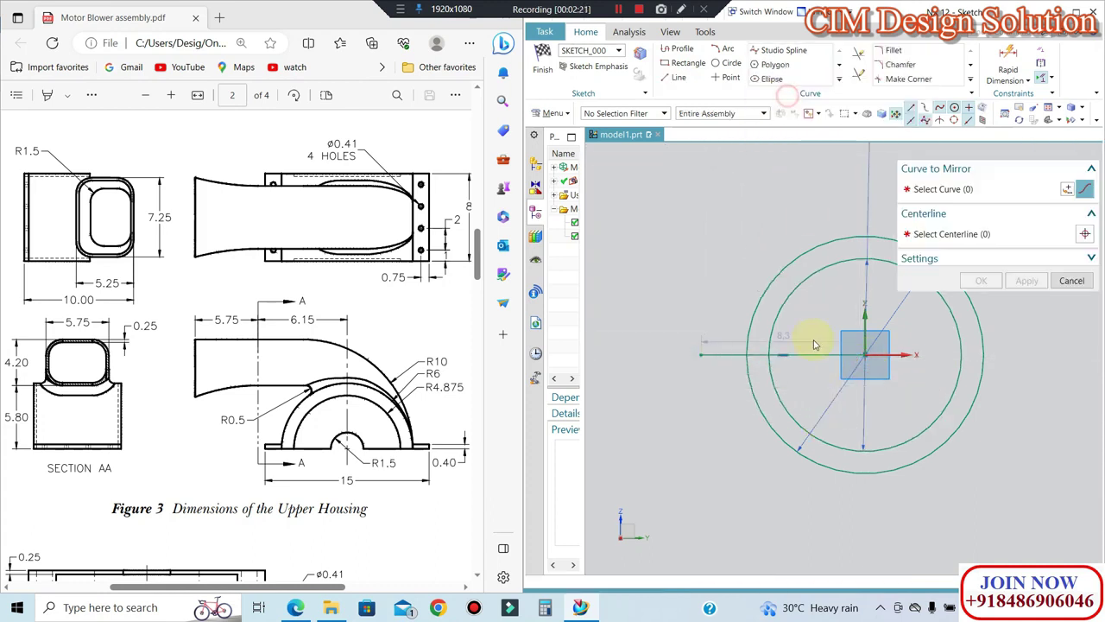
click(803, 361)
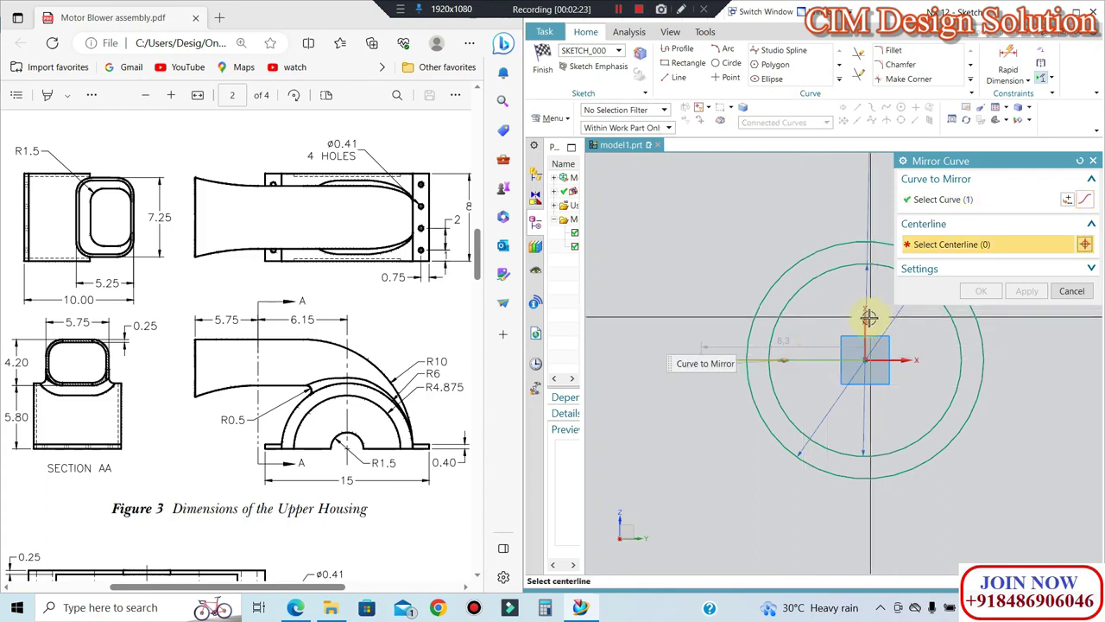
click(867, 318)
middle_click(867, 318)
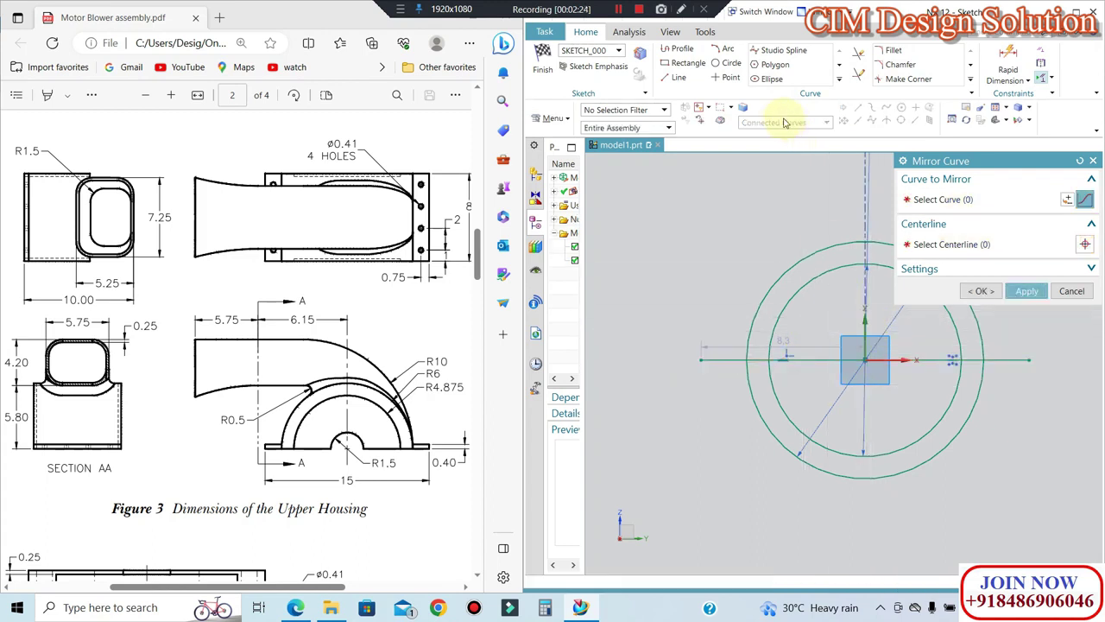
Step: Quick Trim the lower halves of both circles and the line overhangs beyond the outer circle
click(858, 54)
drag(777, 383, 721, 349)
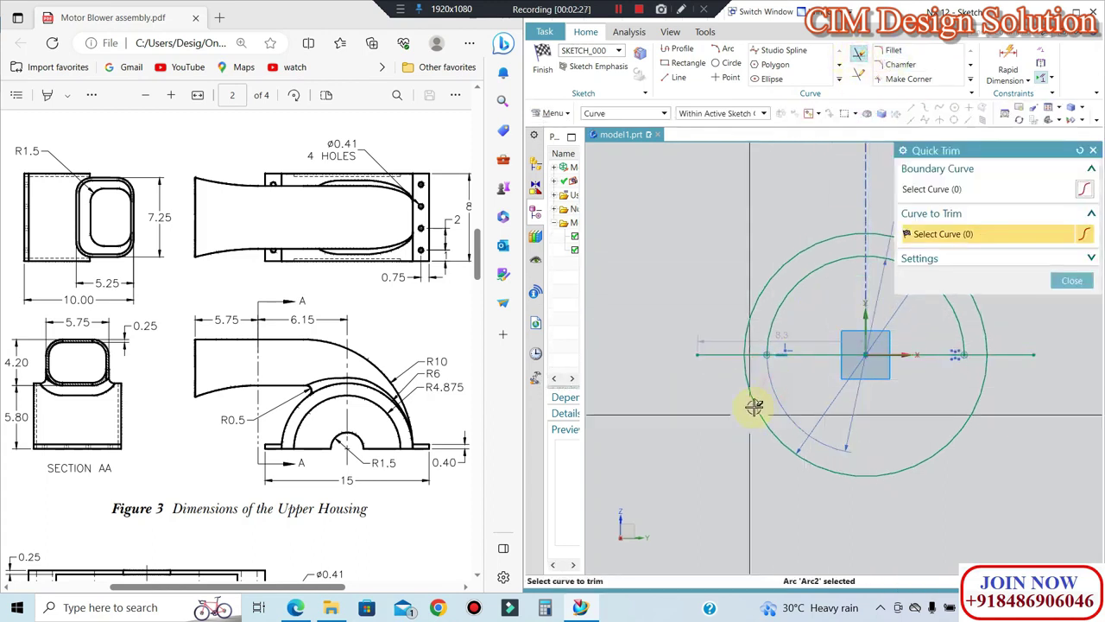
click(710, 354)
click(1001, 354)
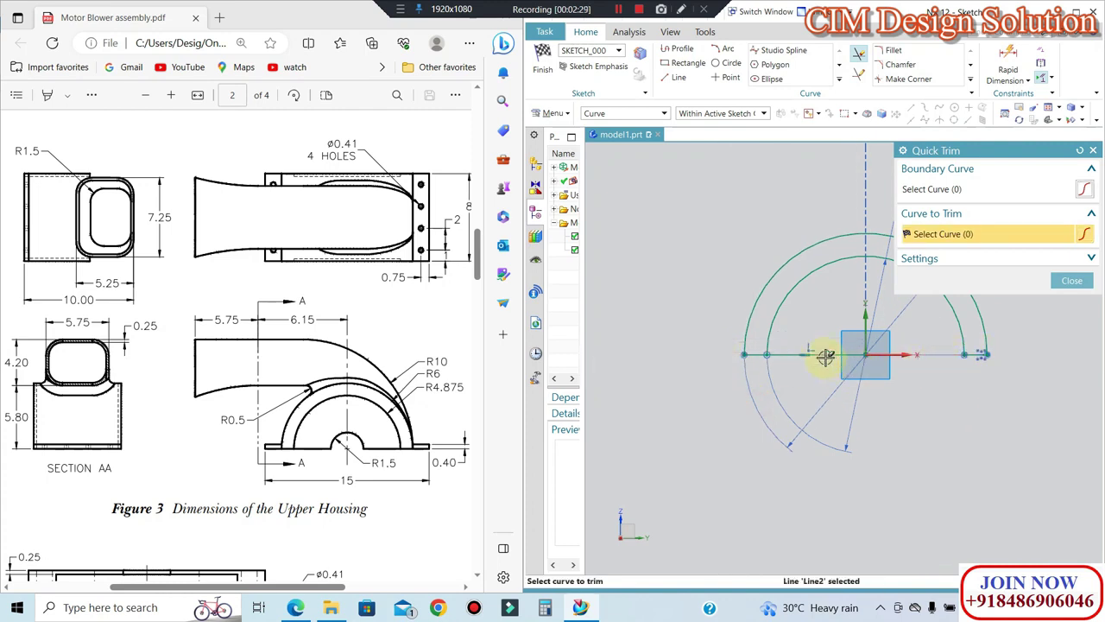
click(1072, 279)
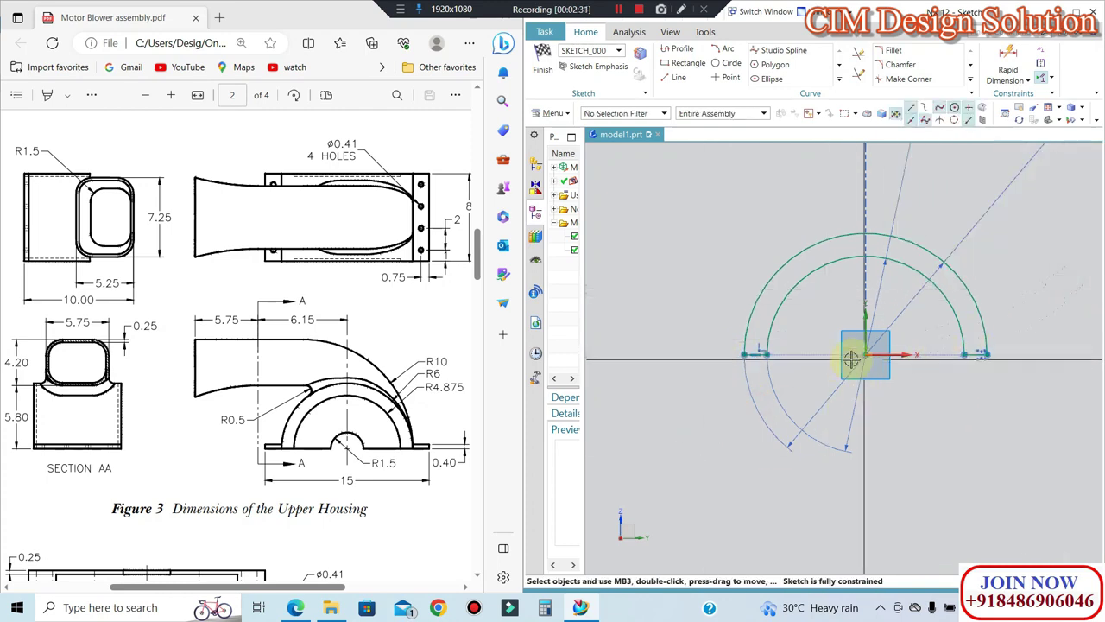
scroll(920, 342, up, 1)
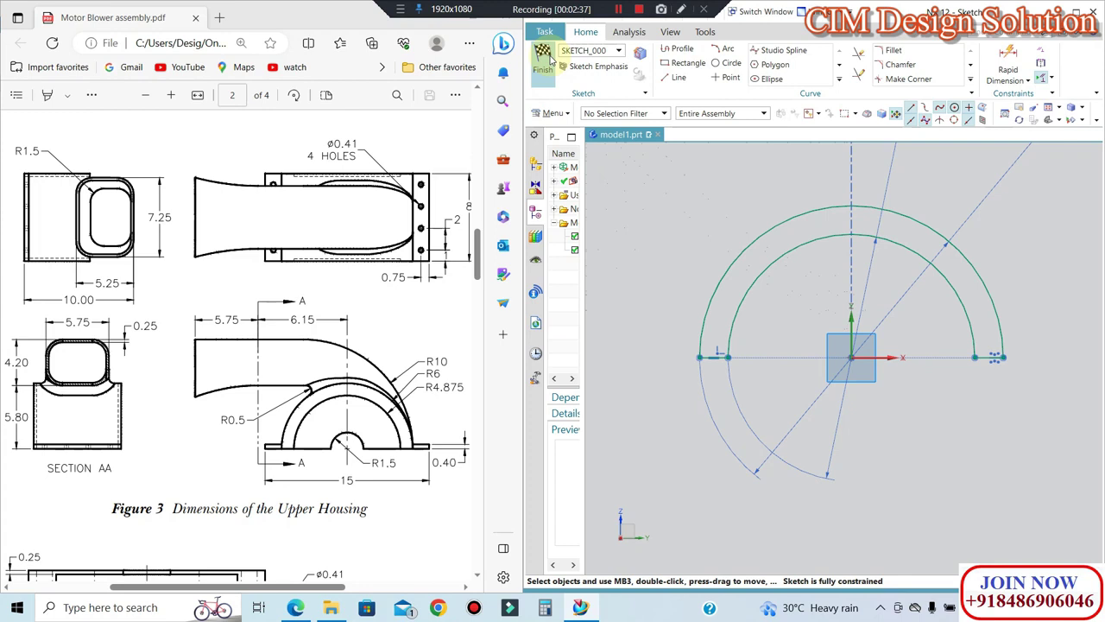
Step: Extrude the two-arc sketch with end -4 and start 4 into a solid half-cylinder
click(542, 59)
key(x)
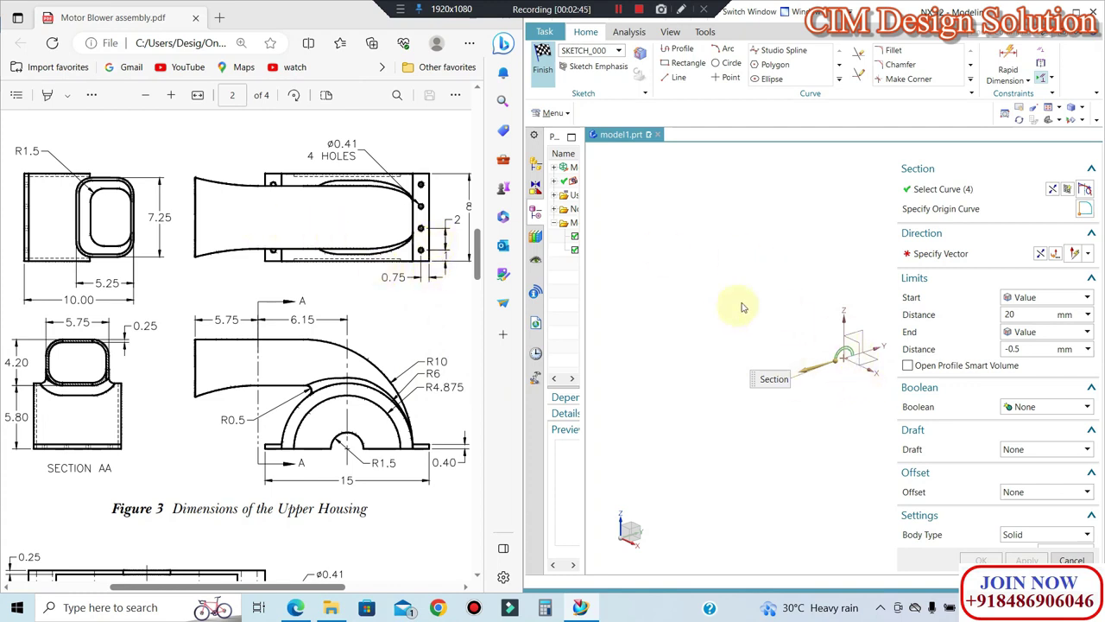
click(853, 367)
scroll(803, 346, up, 5)
scroll(744, 322, up, 1)
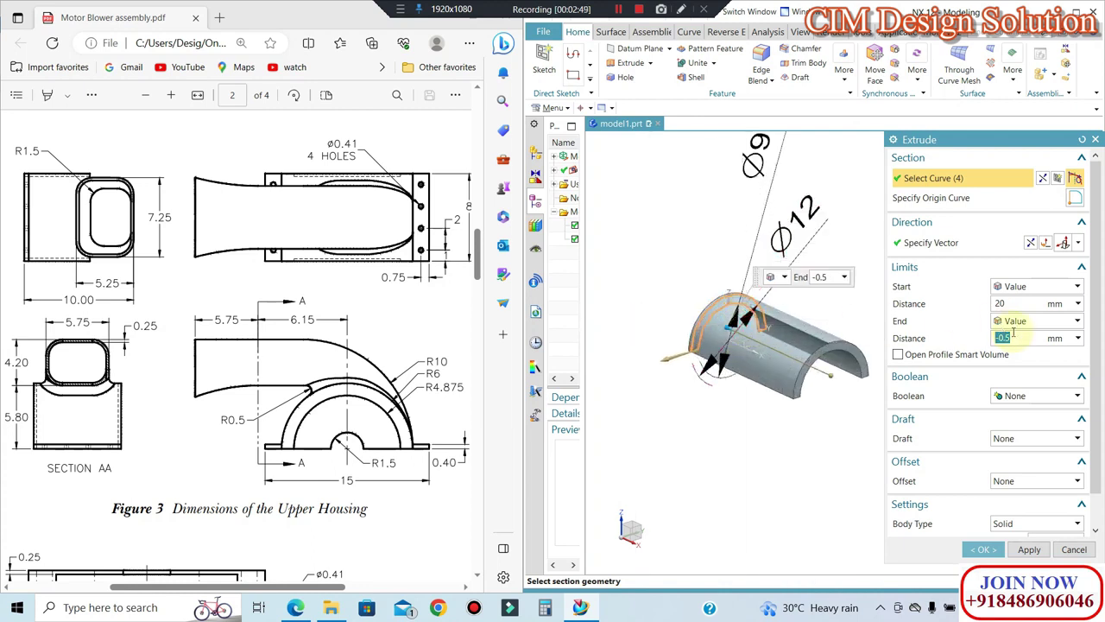
text(-4)
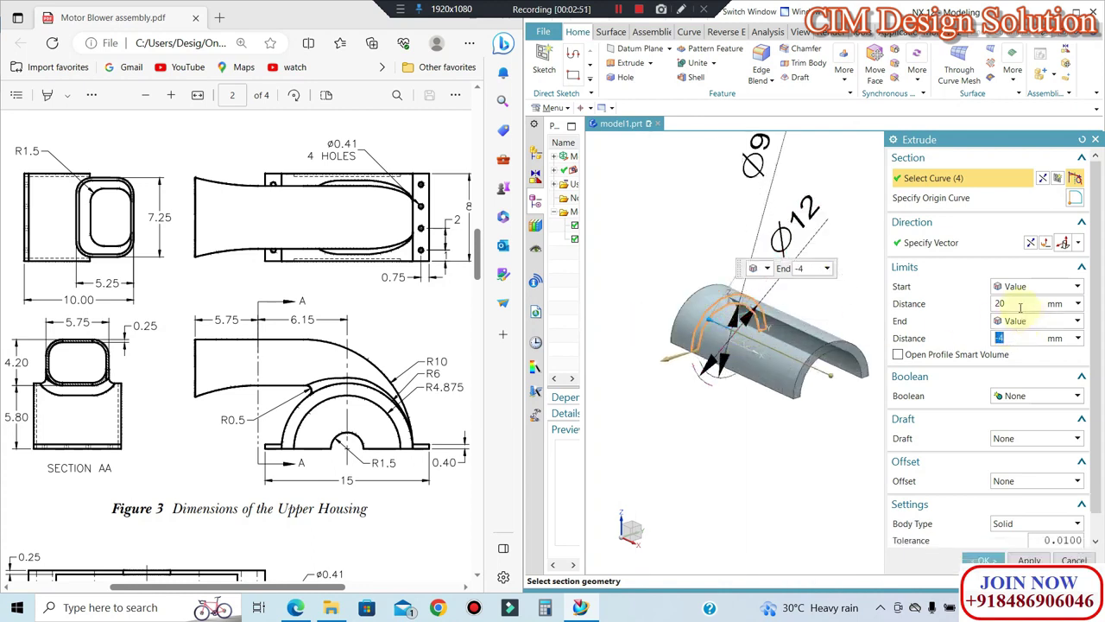
click(1017, 303)
text(4)
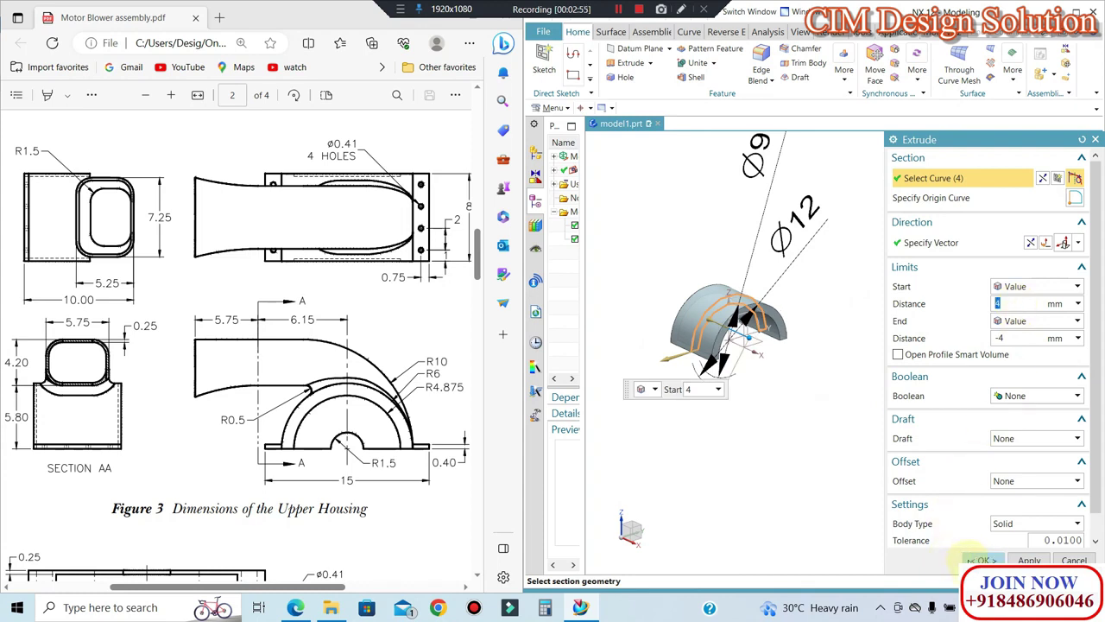
click(982, 559)
mouse_move(826, 419)
middle_down()
mouse_move(789, 362)
mouse_move(722, 337)
mouse_move(794, 239)
mouse_move(667, 321)
middle_up()
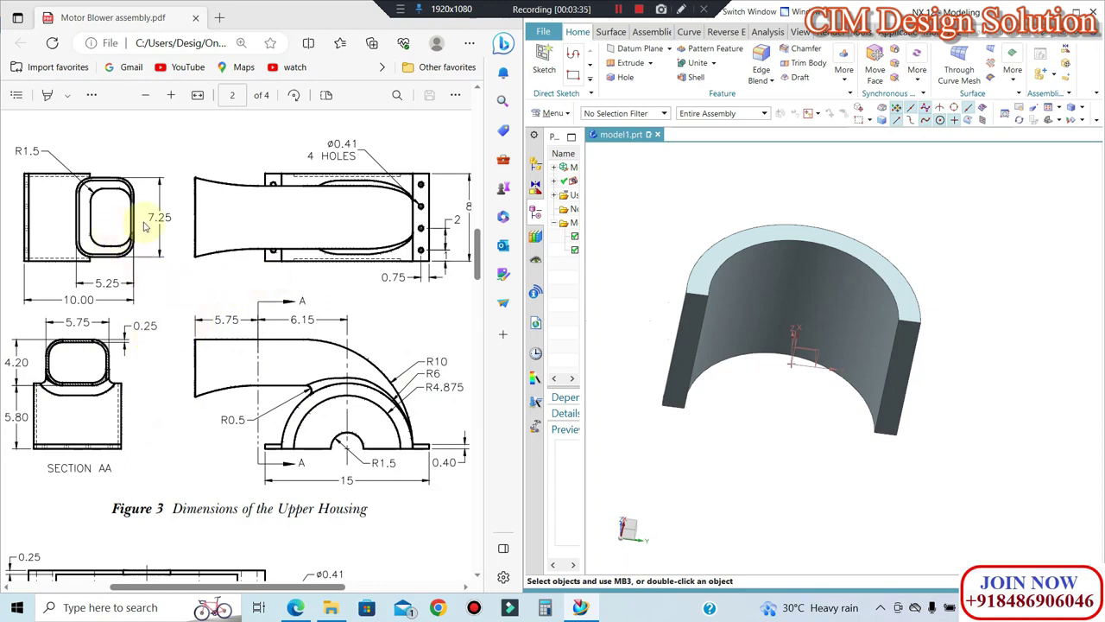
scroll(202, 321, down, 2)
scroll(204, 328, down, 3)
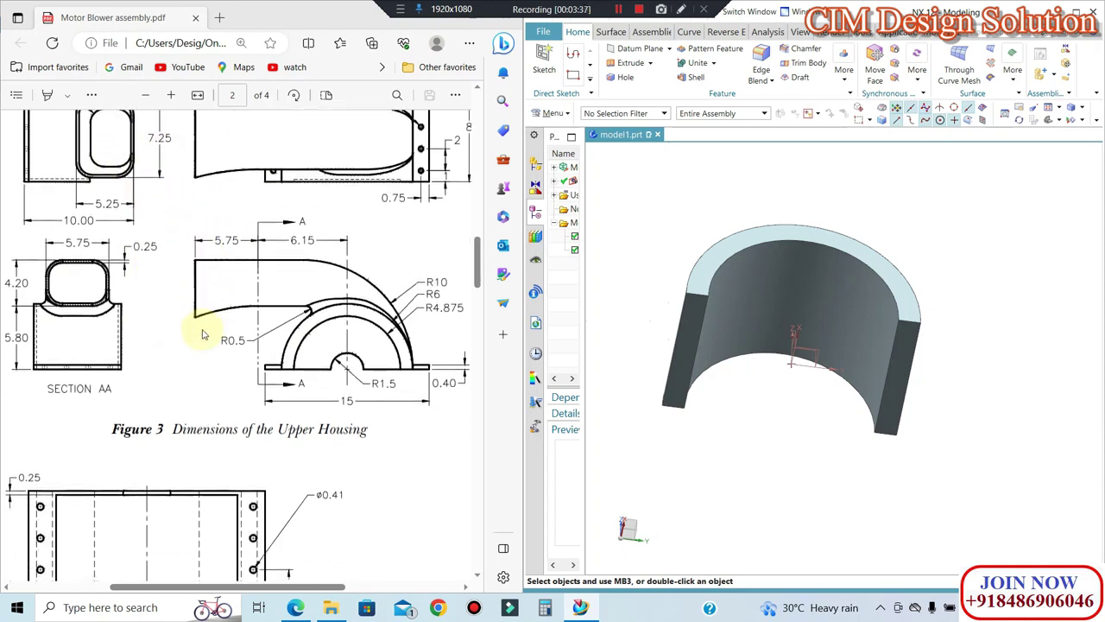
scroll(204, 334, down, 2)
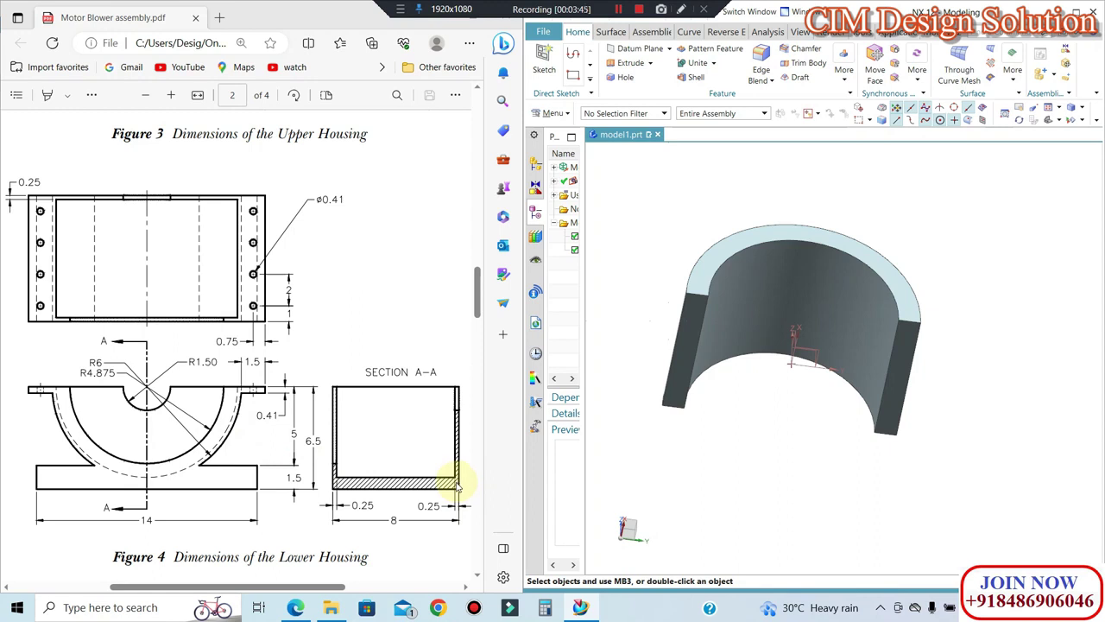
scroll(331, 410, up, 1)
scroll(330, 410, up, 2)
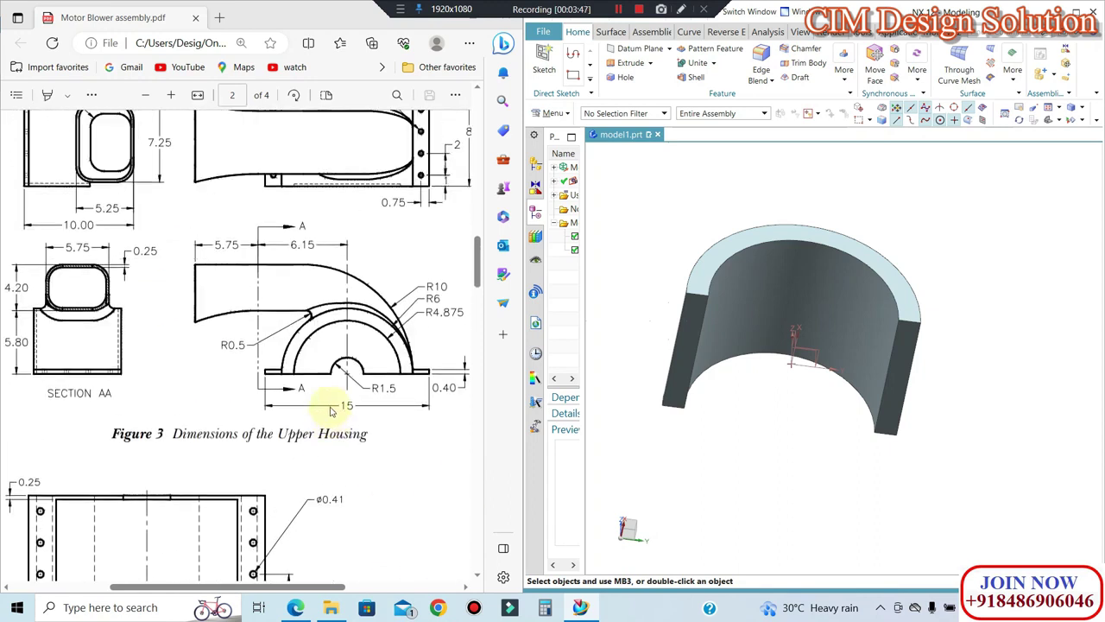
scroll(259, 423, up, 1)
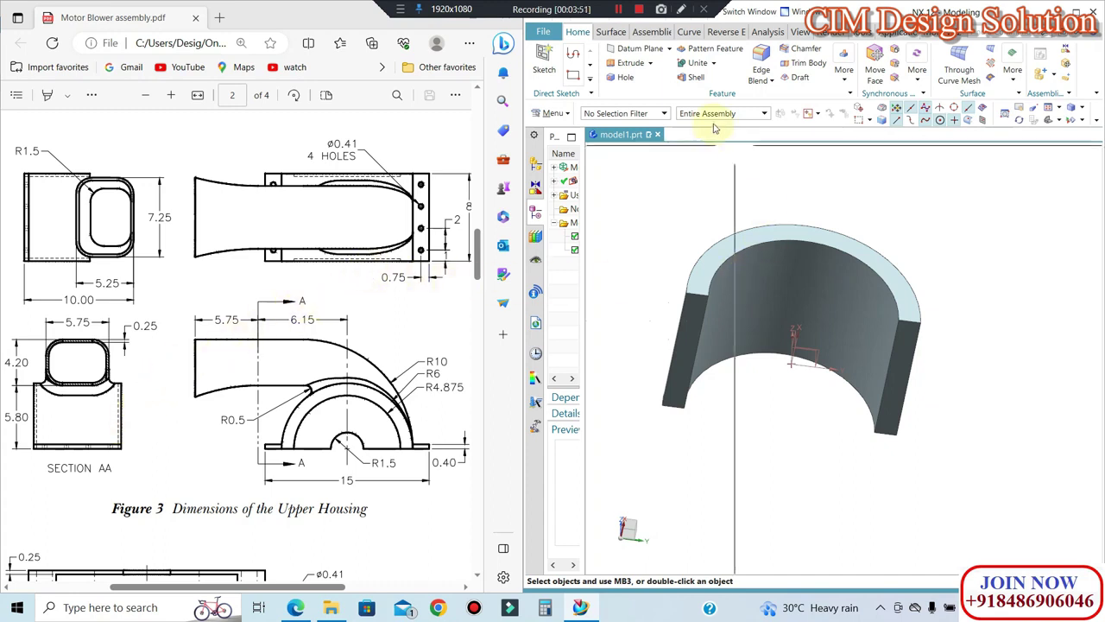
Step: Shell the body at 0.25 mm, removing the inner curved face and both end faces
click(699, 79)
click(772, 289)
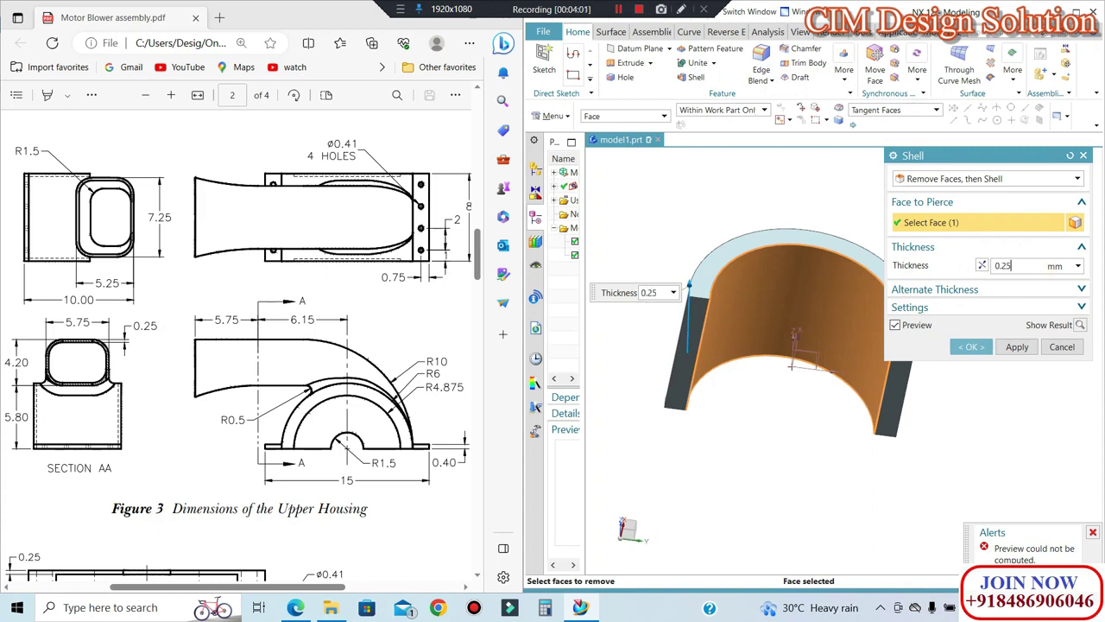
key(Return)
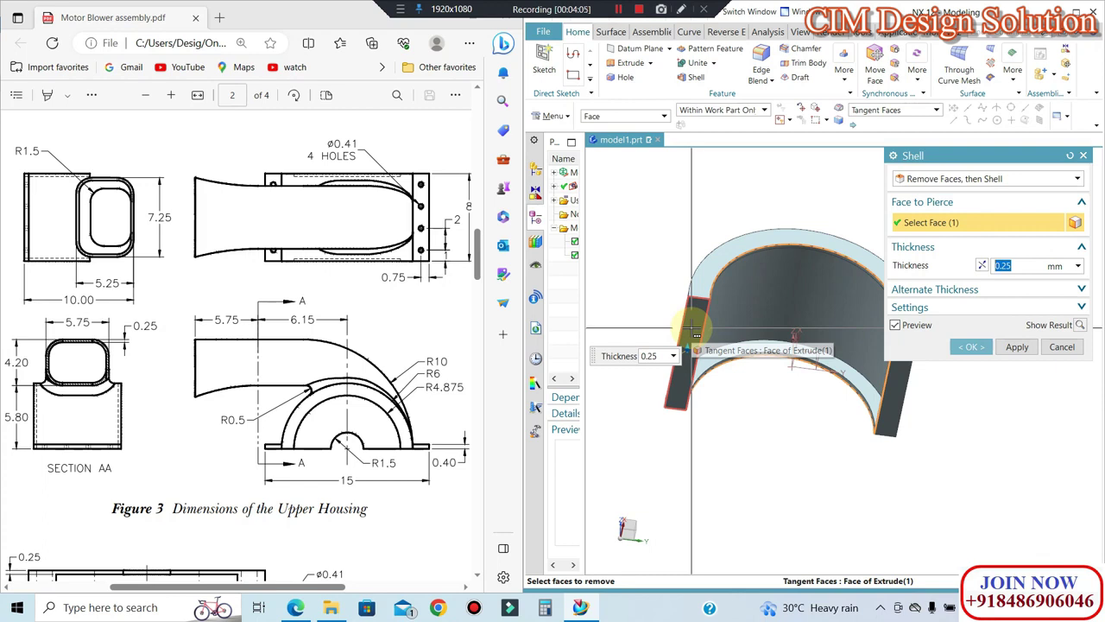
click(696, 333)
click(896, 385)
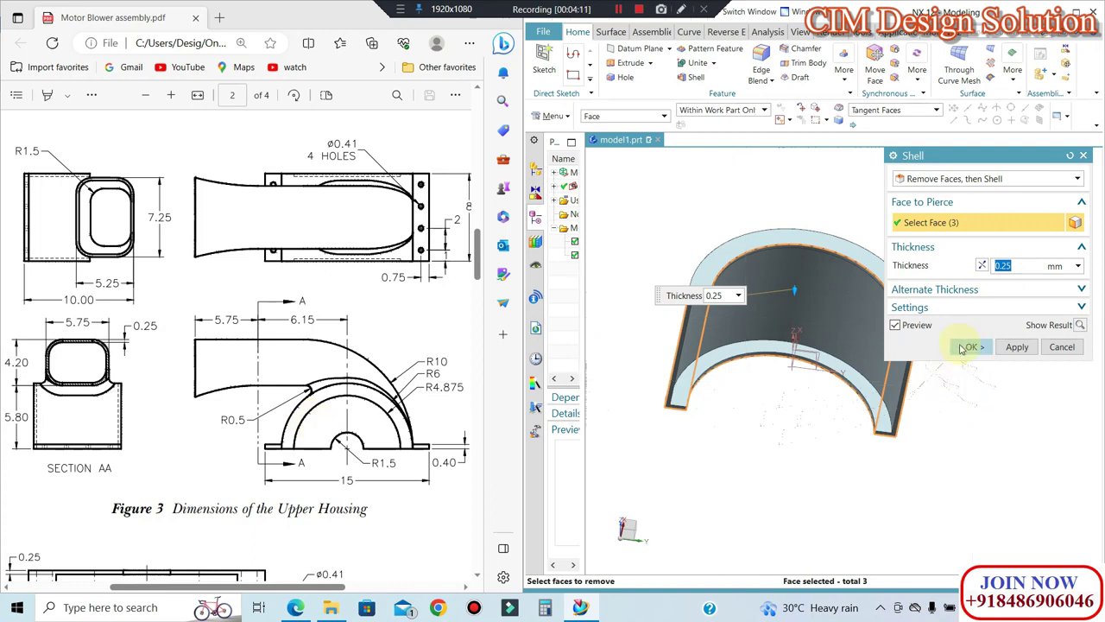
click(964, 347)
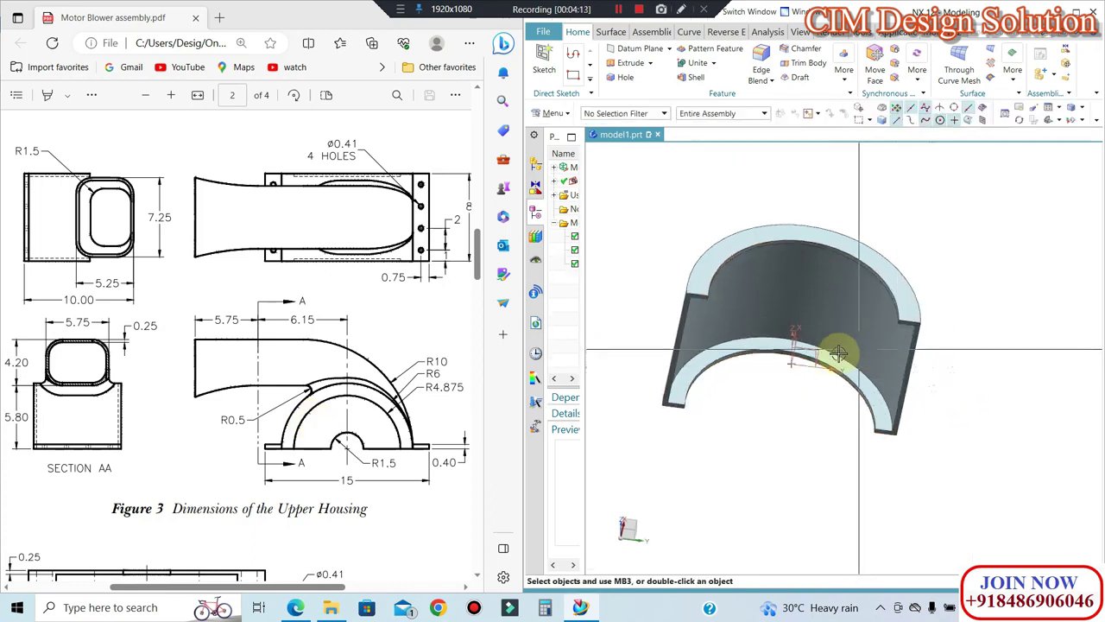
middle_drag(785, 333, 729, 358)
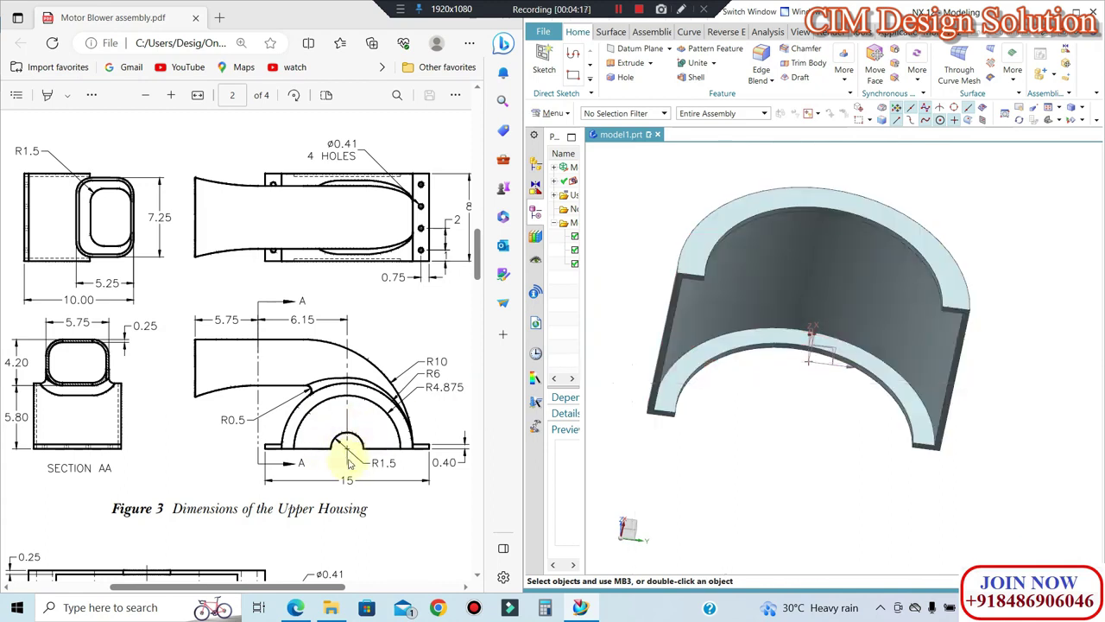
mouse_move(637, 386)
middle_down()
mouse_move(859, 340)
mouse_move(869, 452)
mouse_move(789, 377)
mouse_move(802, 285)
mouse_move(760, 345)
mouse_move(775, 389)
mouse_move(858, 370)
mouse_move(855, 138)
middle_up()
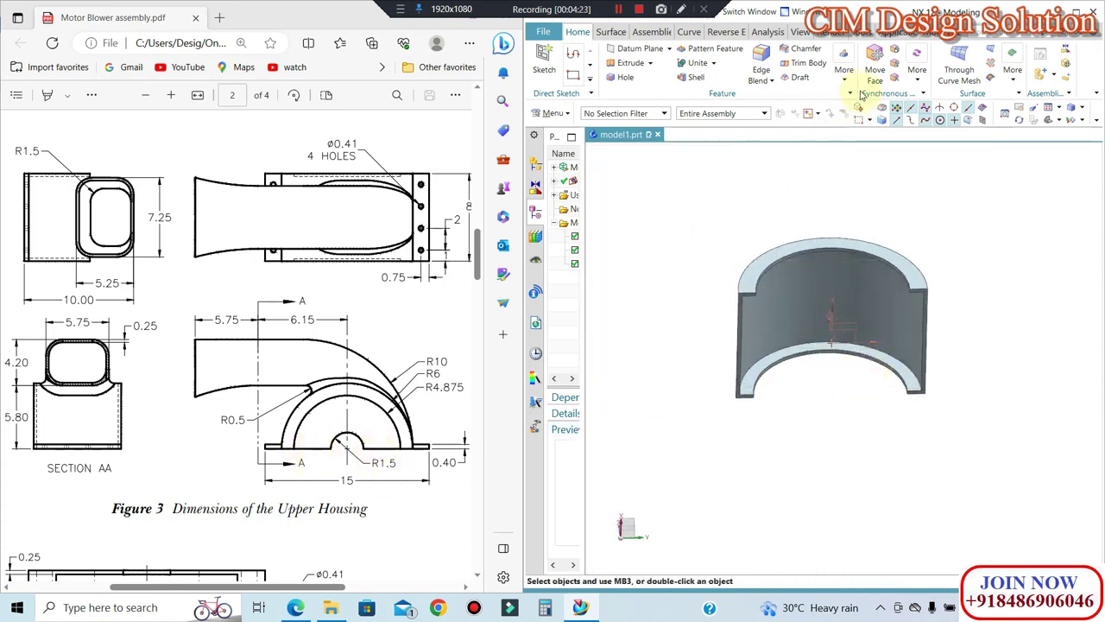
Step: Use Resize Face to set the inner curved faces to a 3 mm diameter
click(845, 73)
click(691, 208)
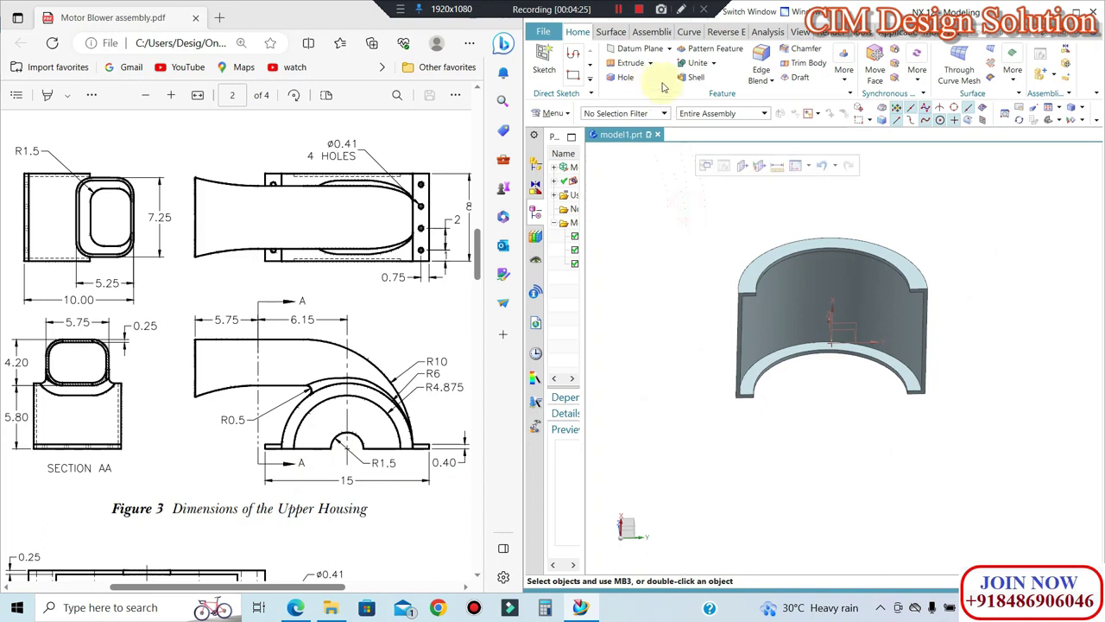
click(922, 79)
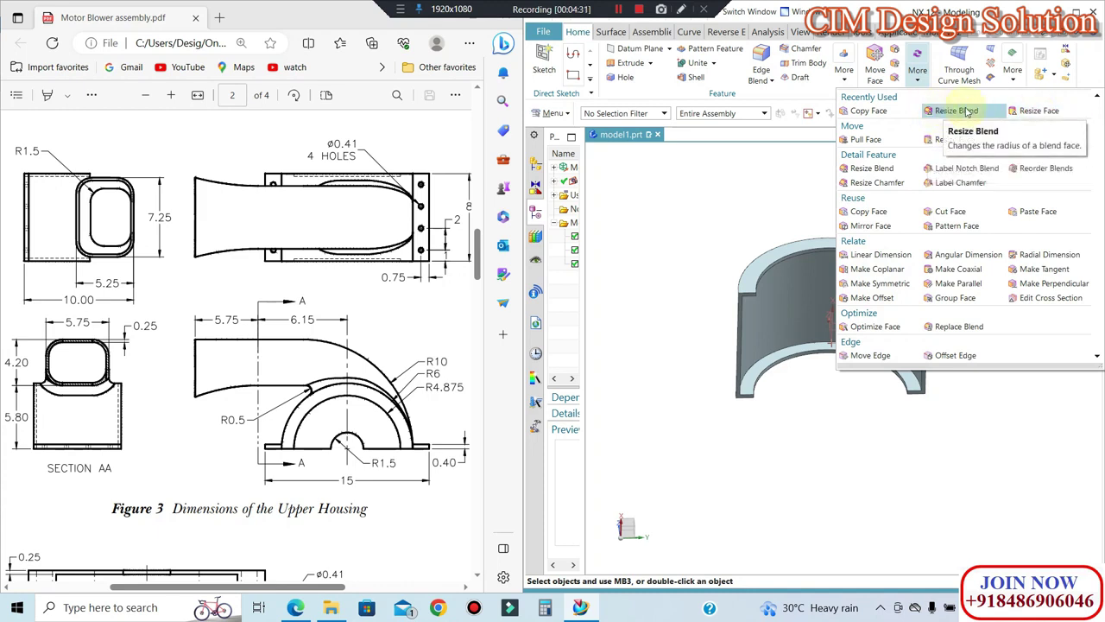
click(1038, 111)
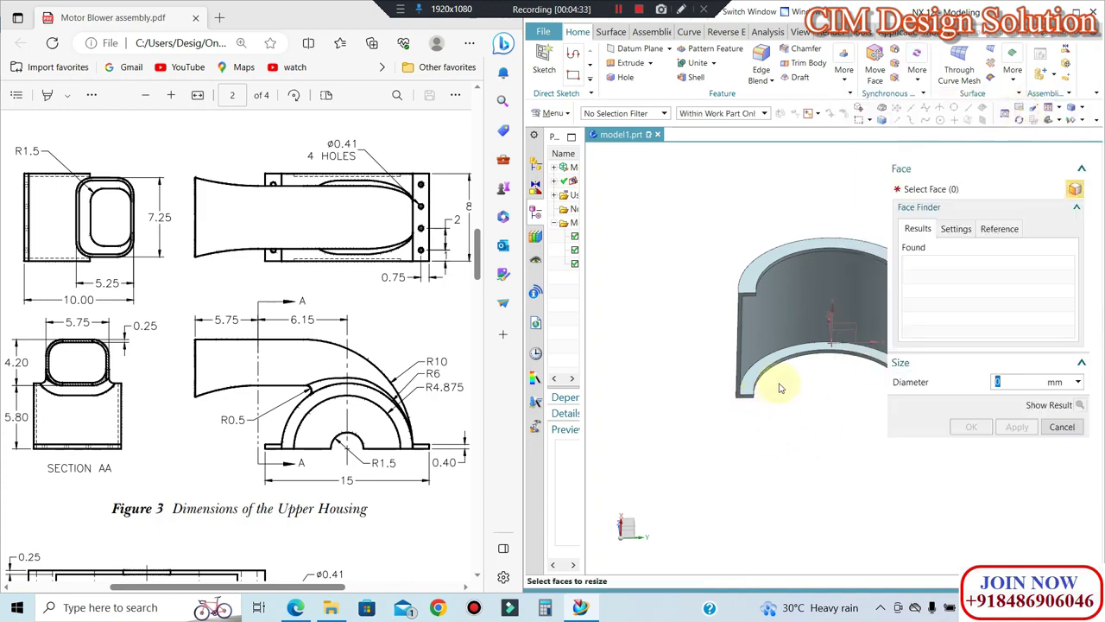
scroll(792, 350, up, 5)
click(792, 350)
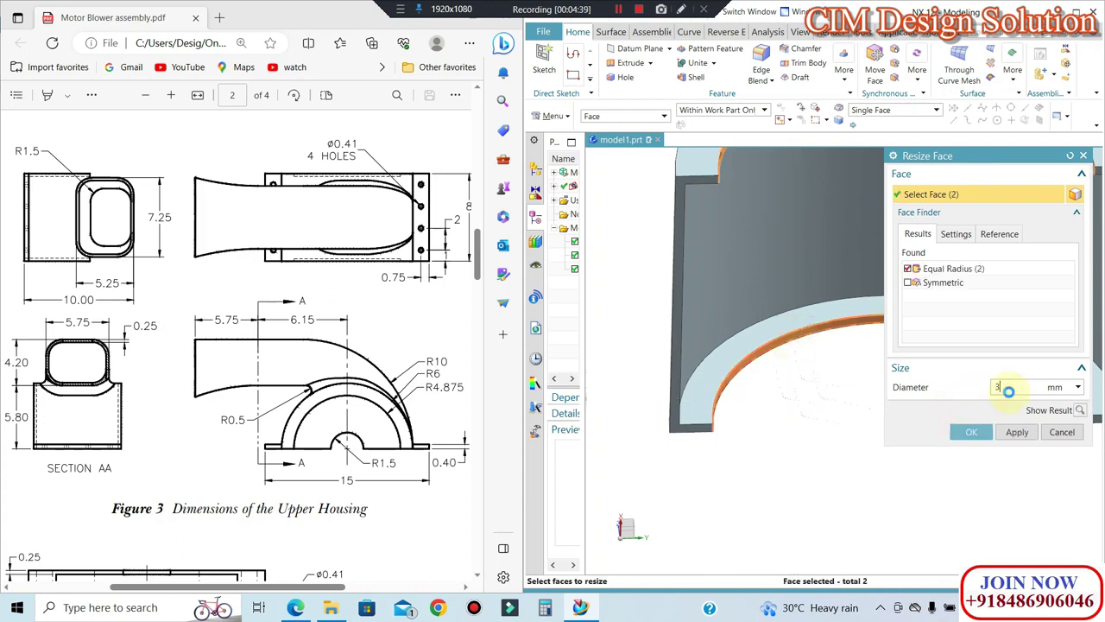
click(974, 432)
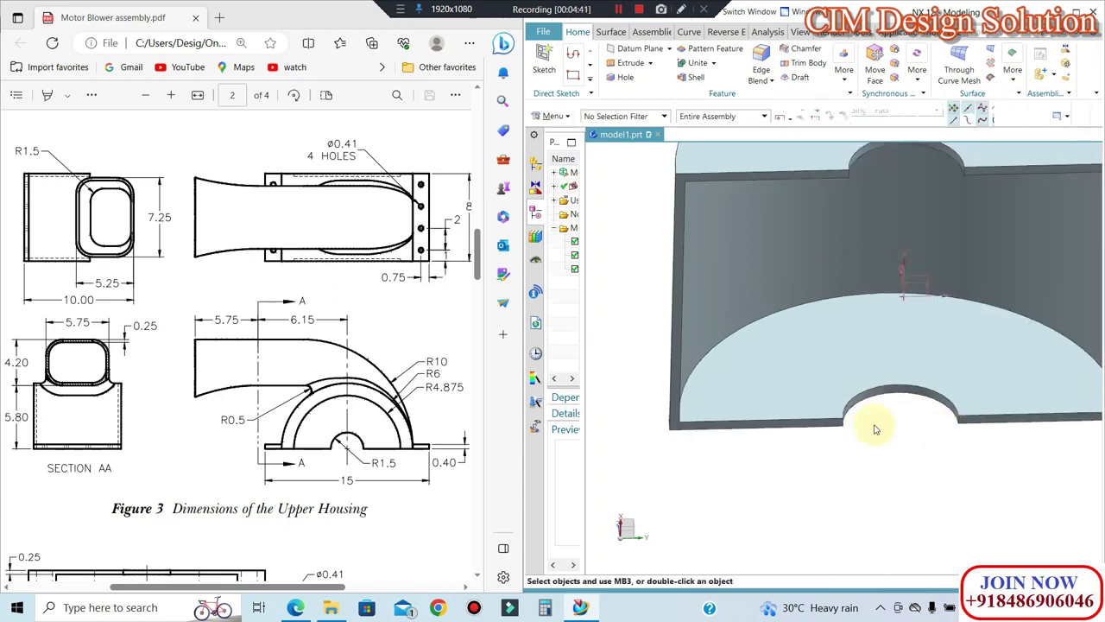
scroll(802, 419, down, 3)
Step: Orbit the part to inspect the resized faces, the top face and the curved wall
middle_drag(802, 420, 821, 496)
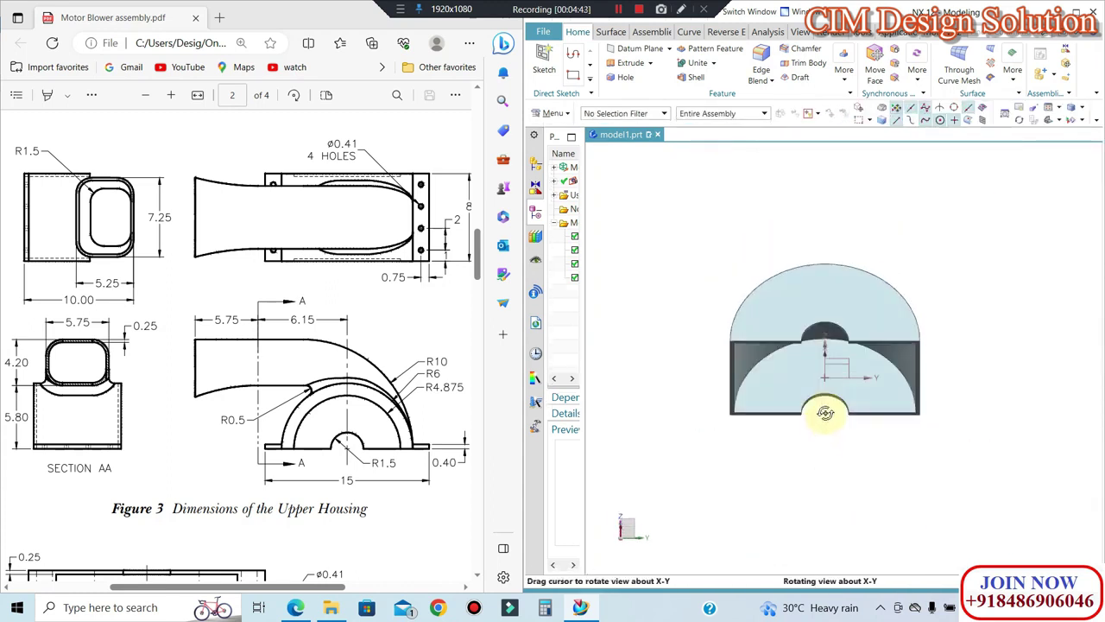
middle_drag(826, 392, 792, 417)
scroll(792, 417, up, 3)
scroll(814, 407, up, 2)
scroll(826, 424, down, 1)
scroll(830, 420, up, 2)
scroll(830, 420, down, 3)
middle_drag(819, 268, 855, 239)
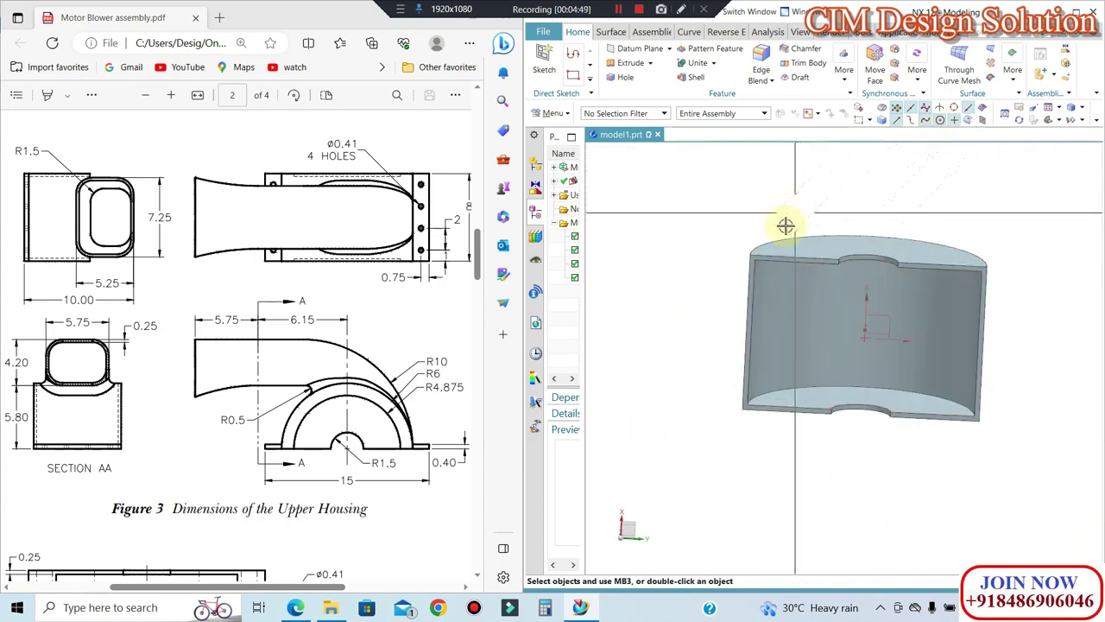
mouse_move(844, 241)
middle_down()
mouse_move(858, 376)
mouse_move(735, 276)
mouse_move(718, 234)
mouse_move(775, 248)
mouse_move(802, 291)
mouse_move(740, 215)
mouse_move(784, 202)
mouse_move(852, 247)
mouse_move(869, 284)
mouse_move(874, 273)
middle_up()
scroll(775, 248, down, 2)
mouse_move(735, 256)
middle_down()
mouse_move(740, 163)
mouse_move(714, 175)
middle_up()
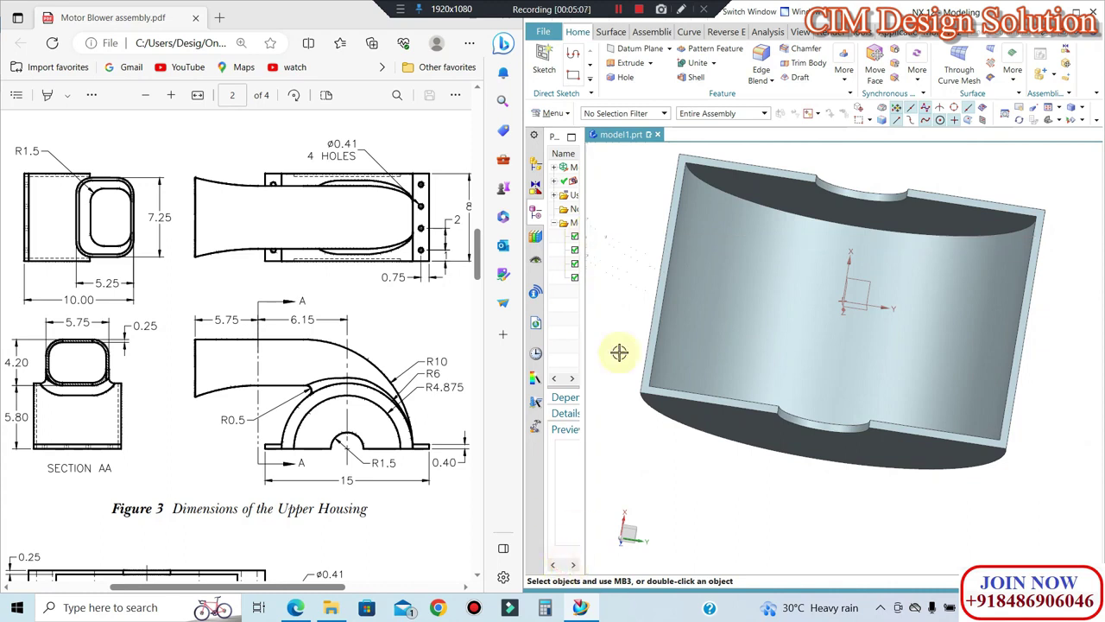
Step: Edit the Resize Face feature to drop the top face, leaving one 3 mm face resized
double_click(596, 277)
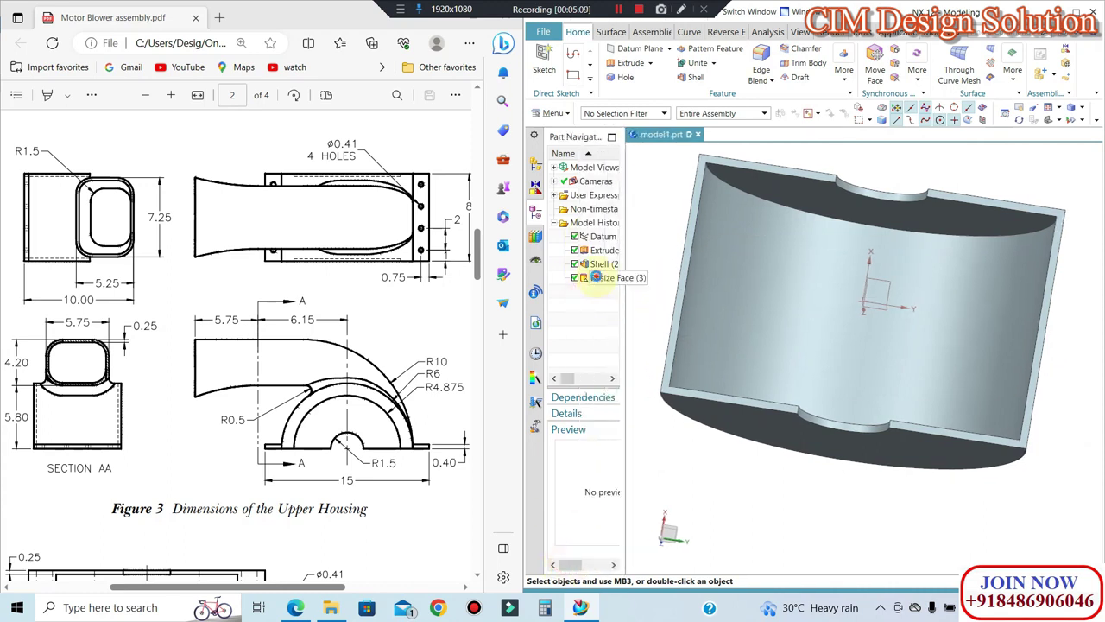
shift+click(798, 201)
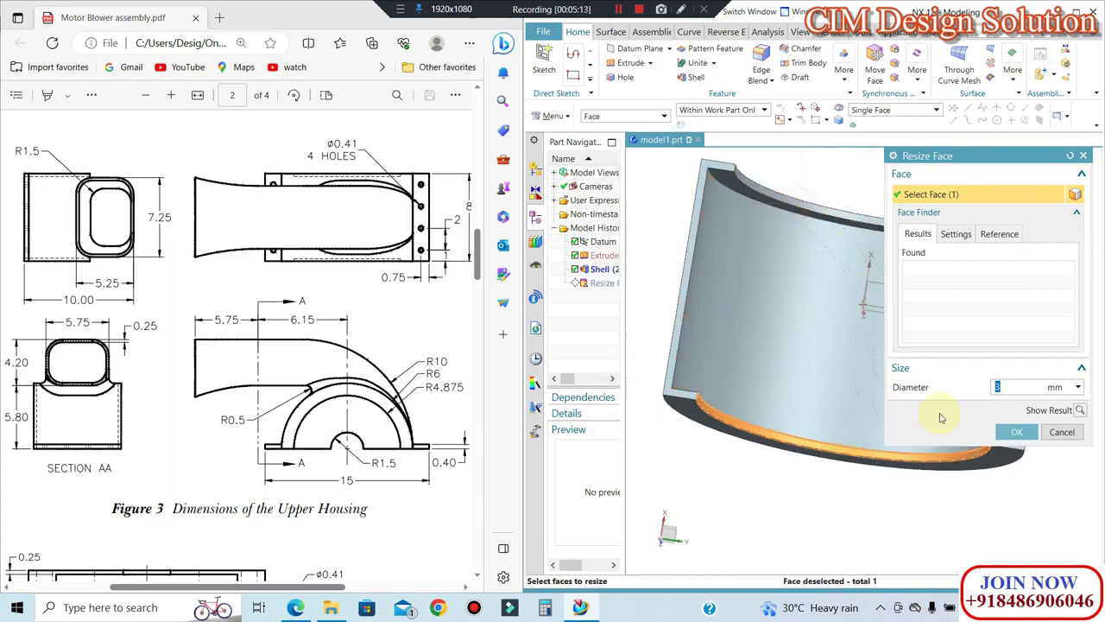
click(1015, 433)
middle_drag(784, 375, 791, 493)
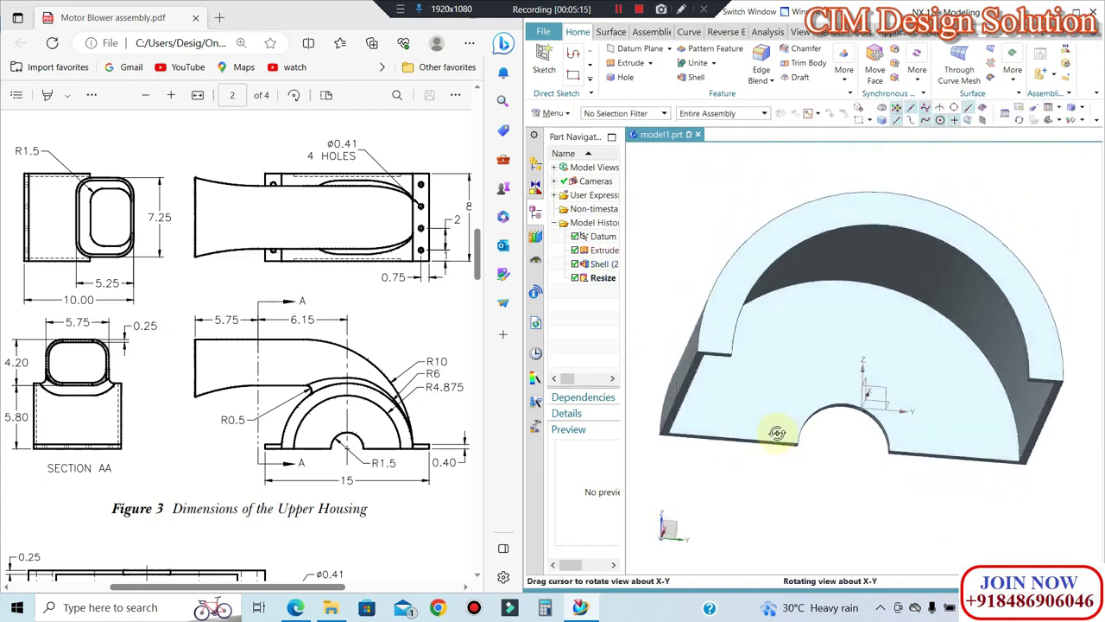
key(F8)
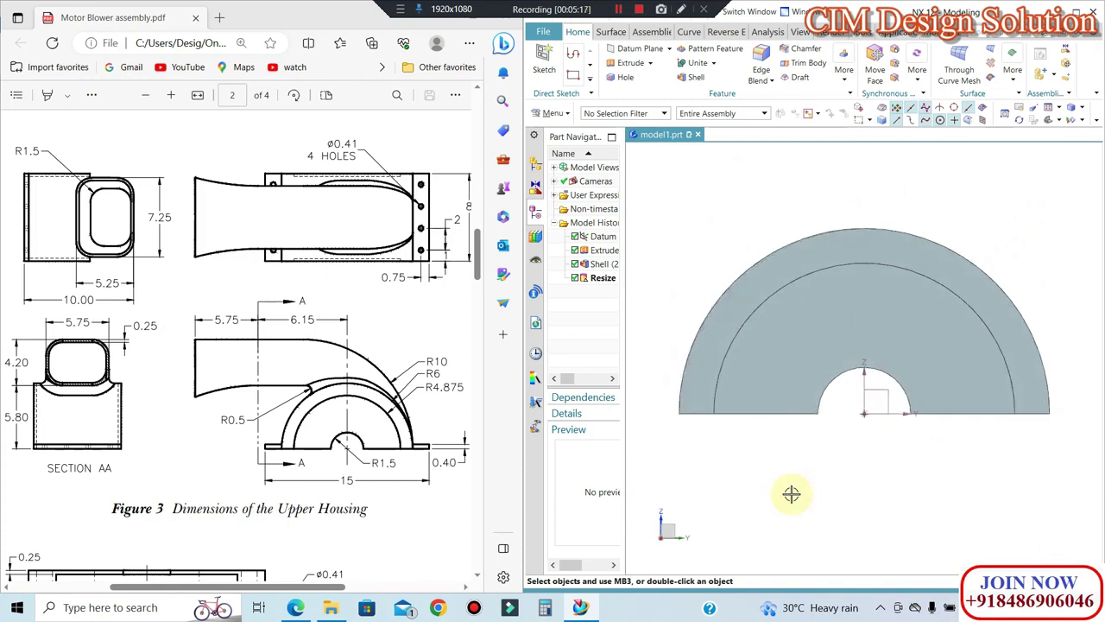
middle_drag(814, 383, 669, 142)
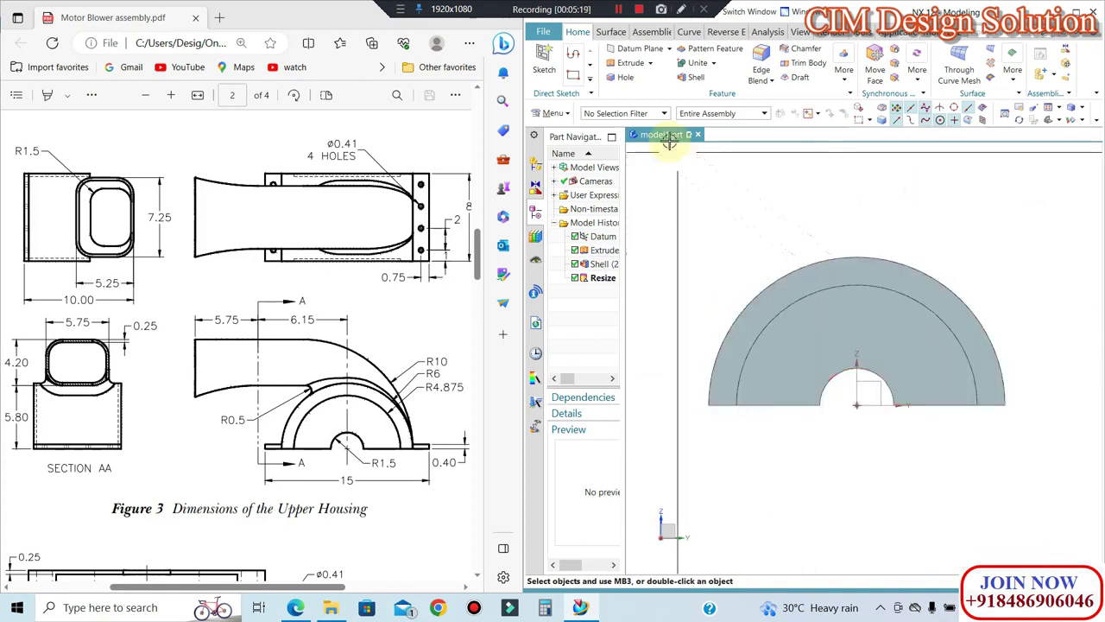
Step: Start a sketch on the arched front face and draw a small rectangle at the arc's right end
click(615, 63)
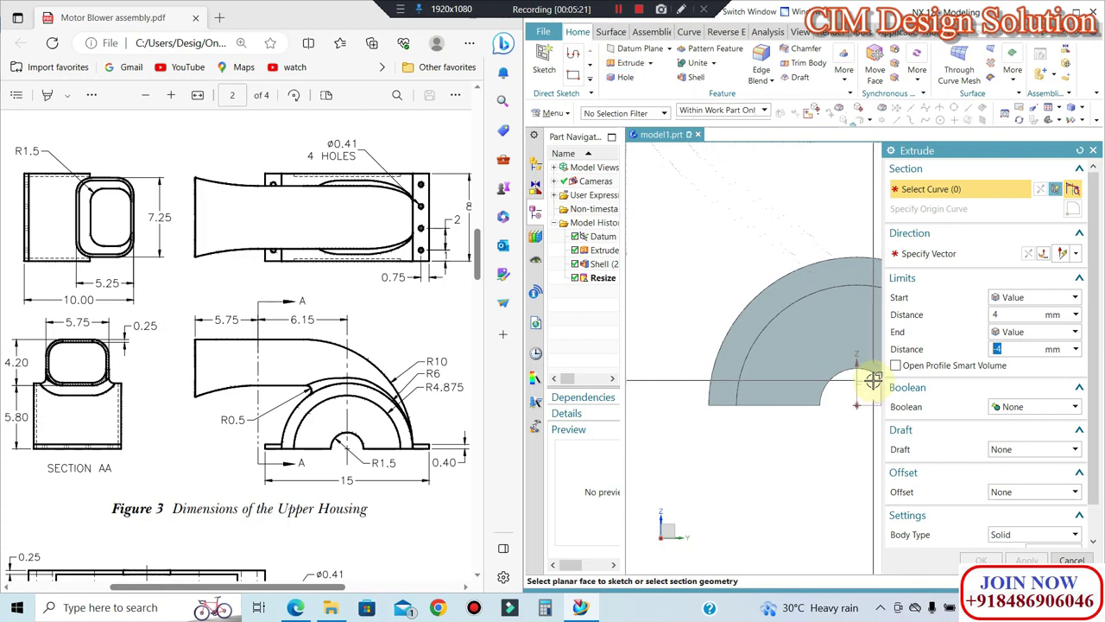
click(805, 369)
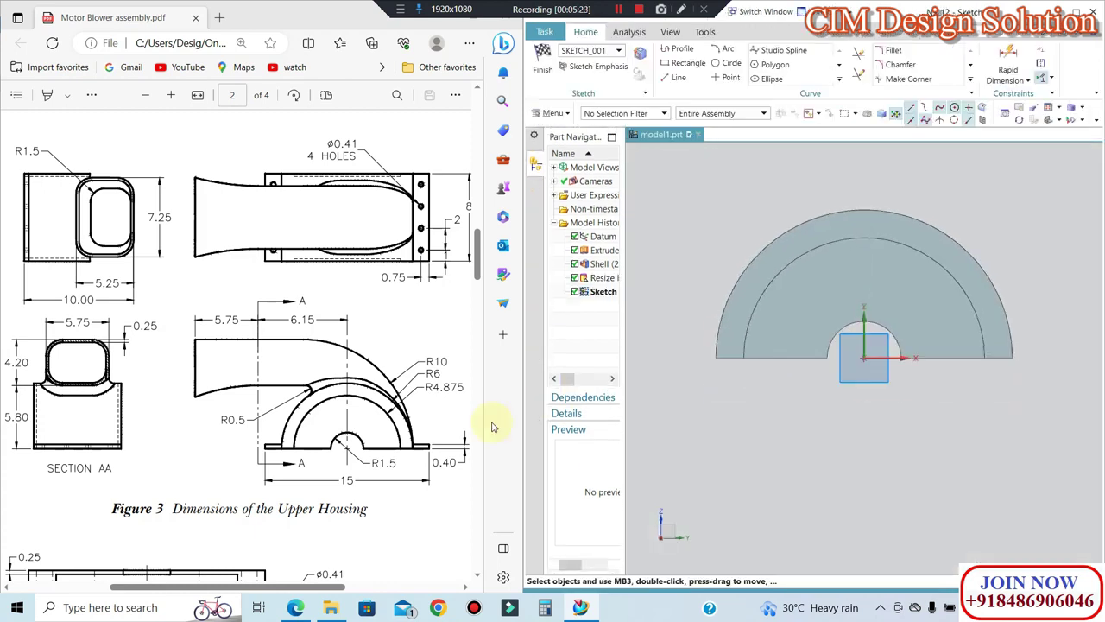
scroll(863, 259, up, 2)
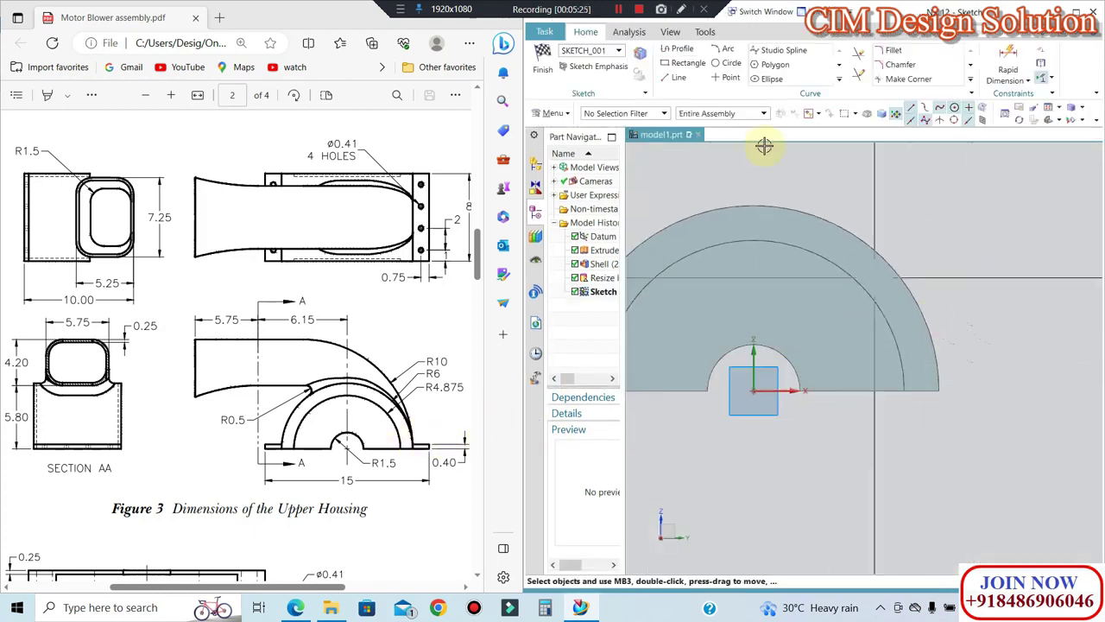
click(676, 64)
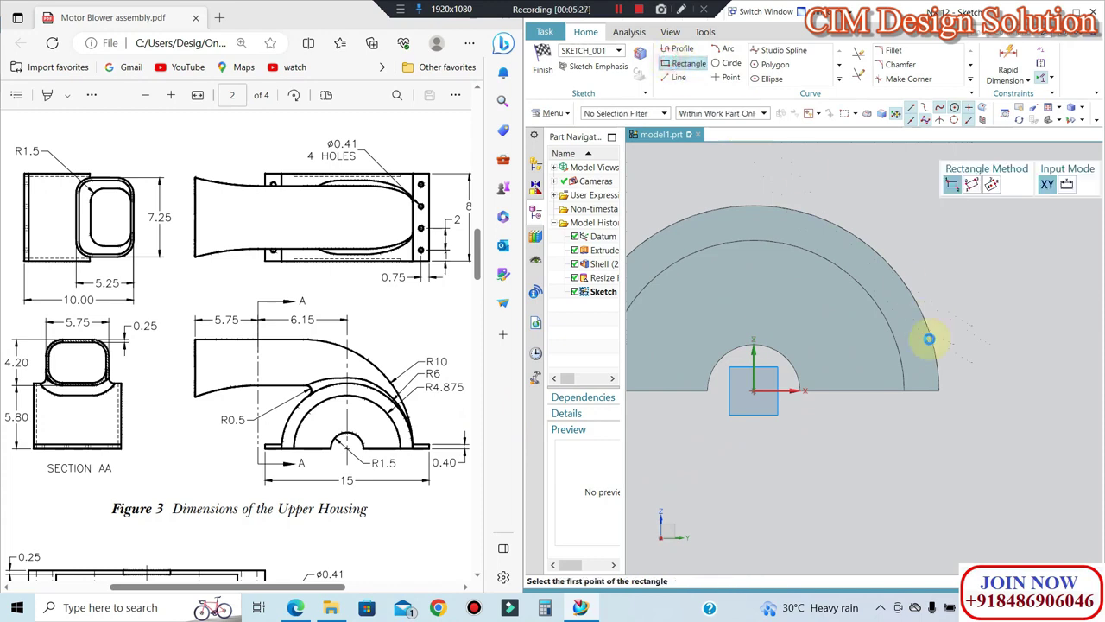
click(938, 392)
click(1001, 406)
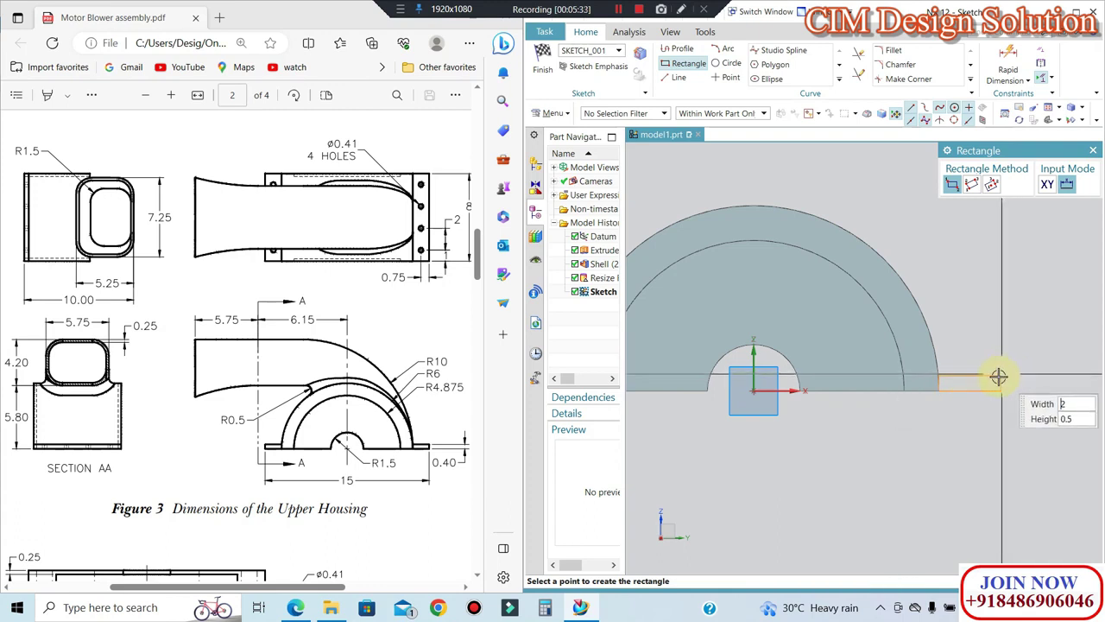
key(Escape)
key(Escape)
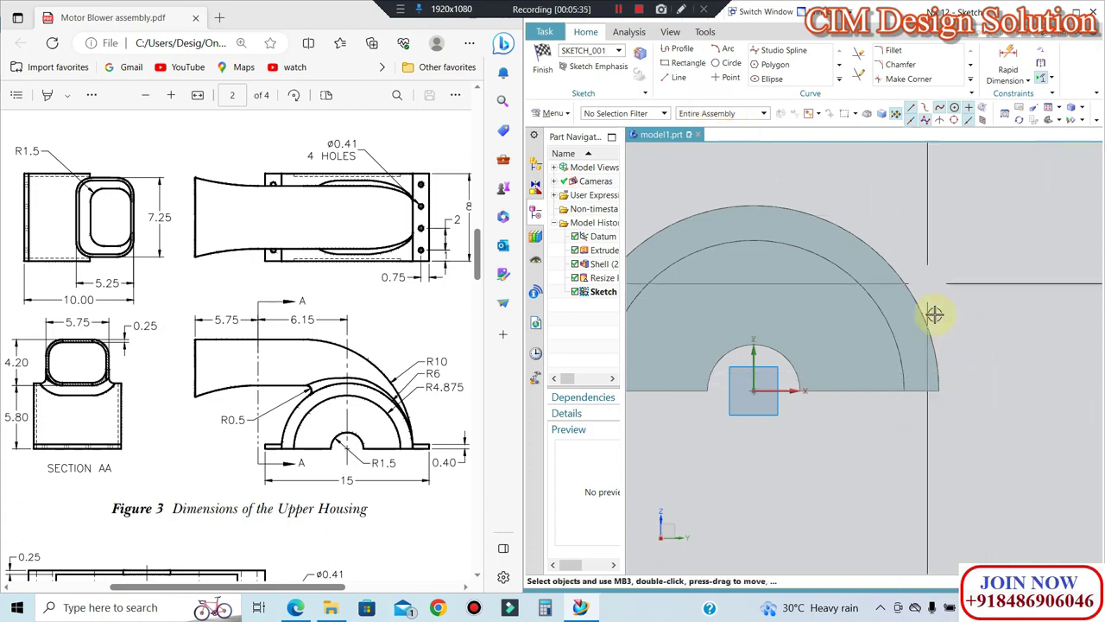
scroll(950, 419, up, 2)
scroll(934, 368, up, 1)
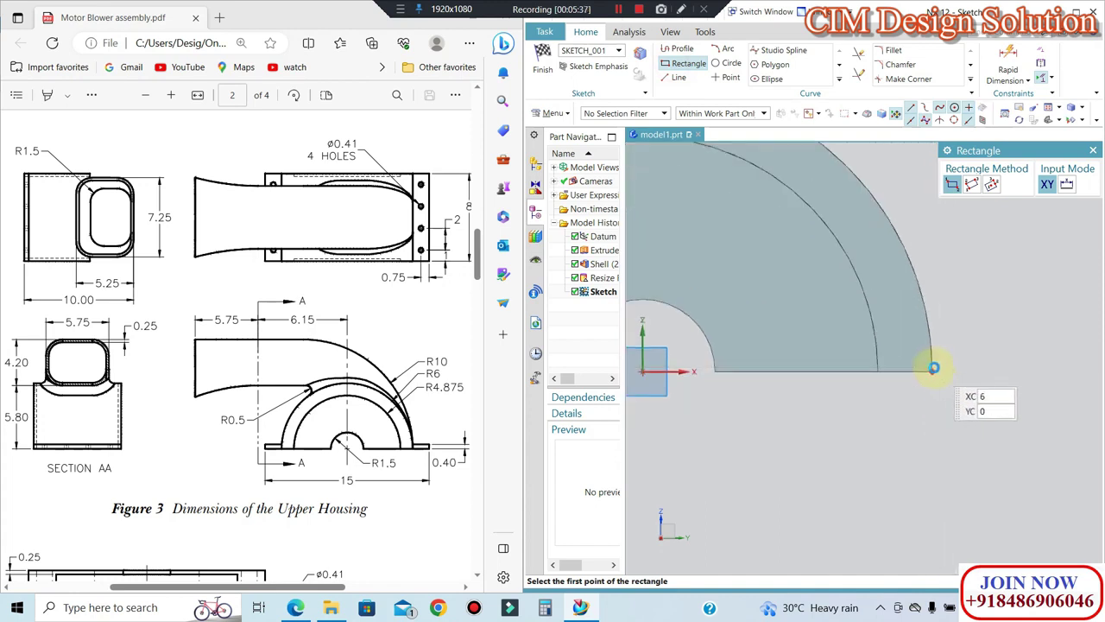
click(934, 368)
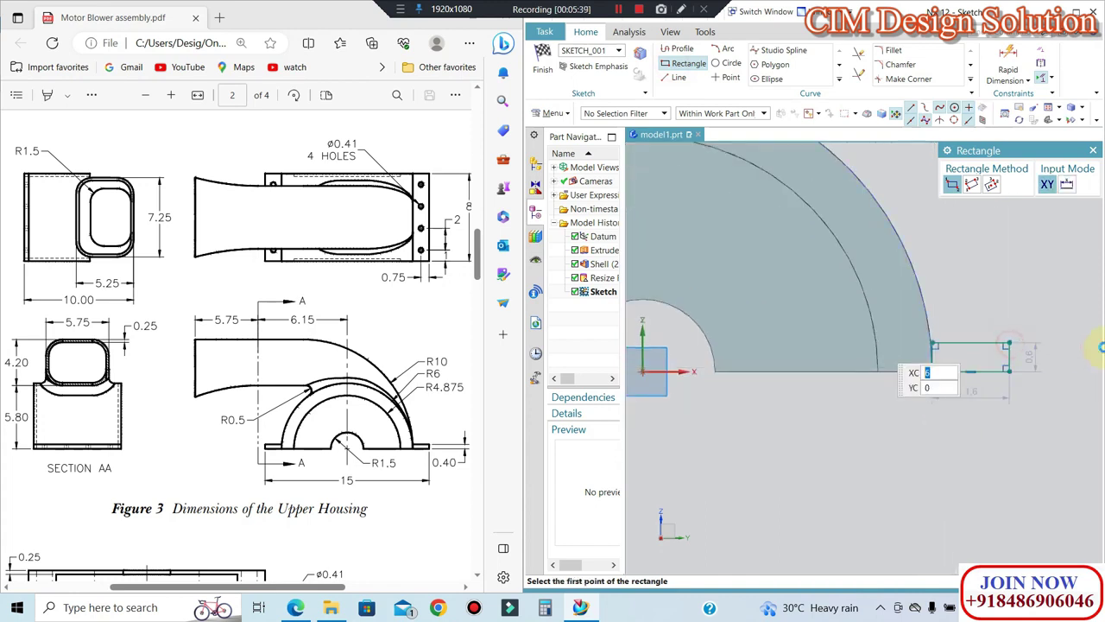
key(Escape)
Step: Set the flange rectangle's height dimension to 0.4
double_click(1028, 361)
text(0.4)
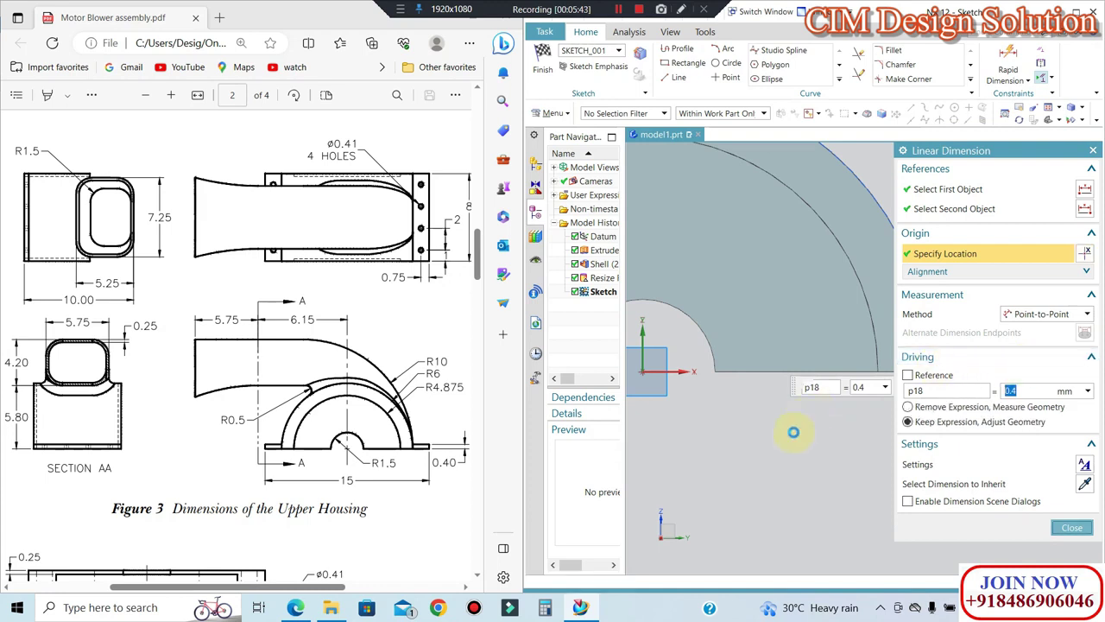
key(Return)
scroll(889, 385, up, 3)
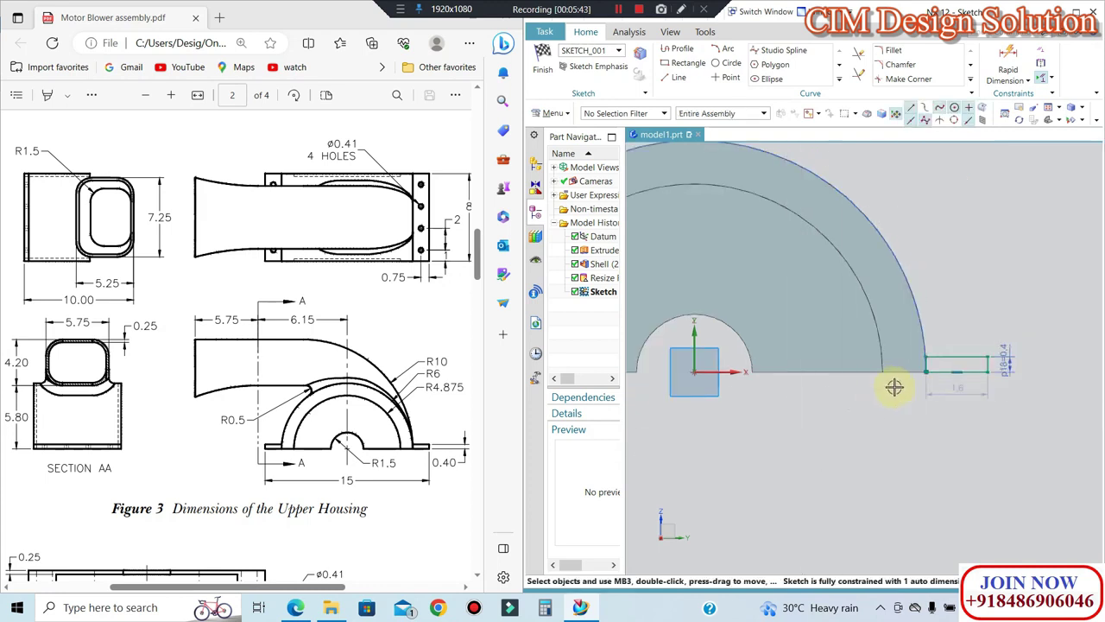
scroll(887, 386, up, 2)
scroll(944, 318, down, 2)
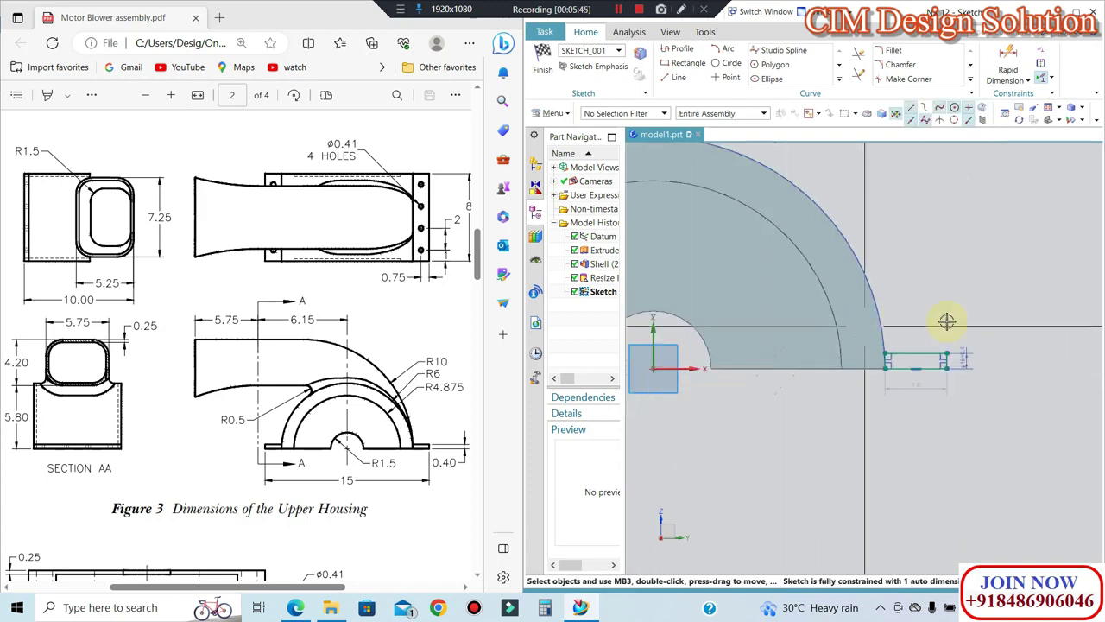
scroll(945, 319, down, 2)
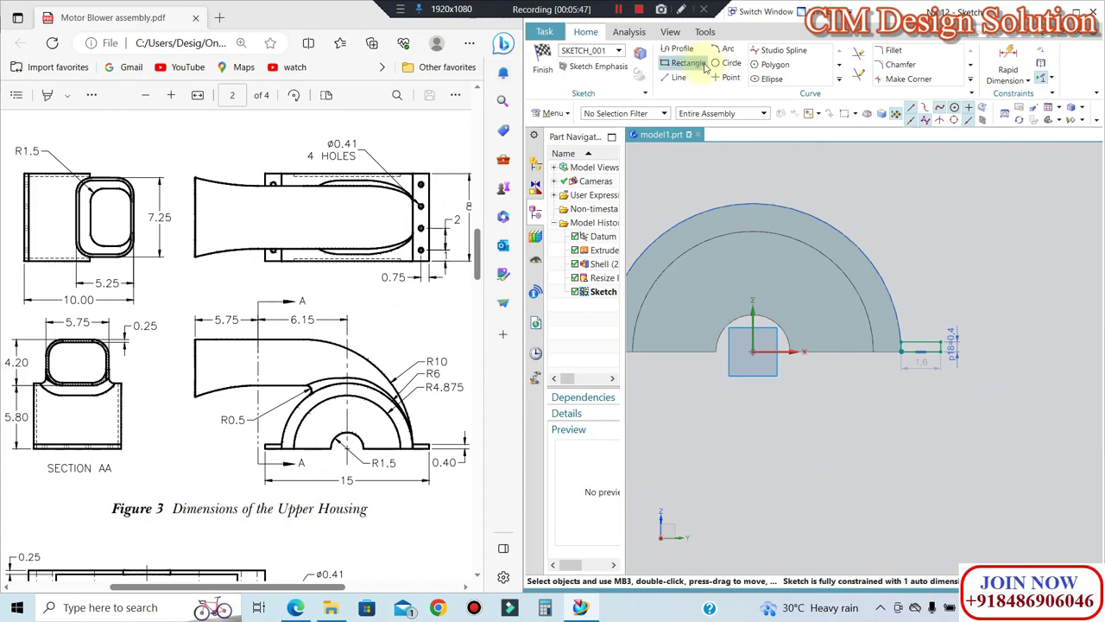
Step: Dimension the rectangle 7.5 horizontally from the centre so it is fully constrained
click(1008, 60)
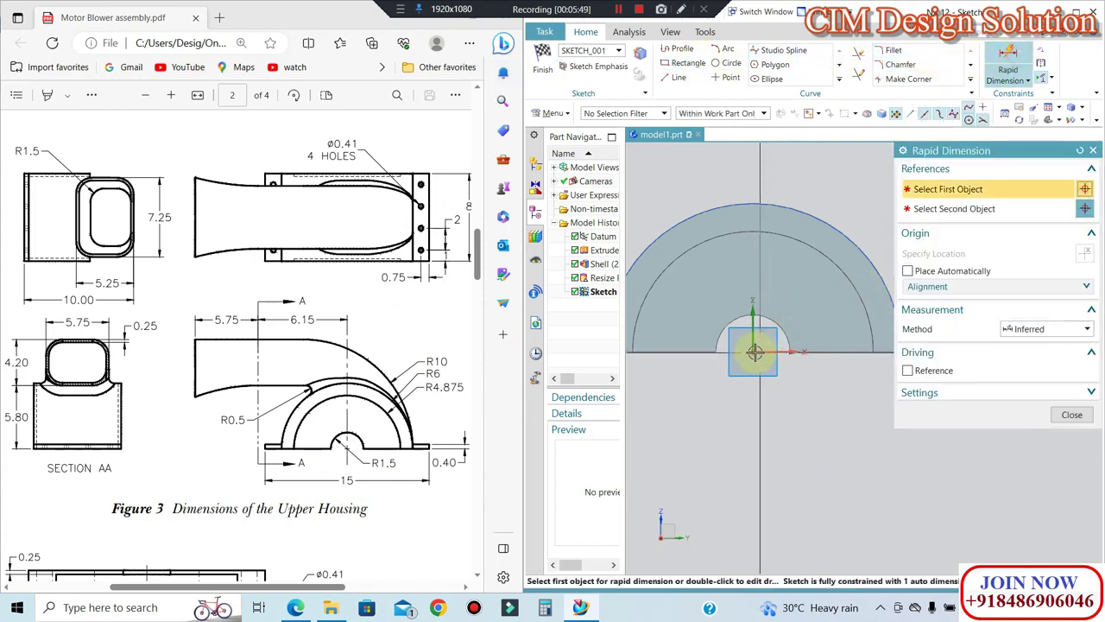
click(812, 348)
scroll(851, 313, up, 2)
click(854, 307)
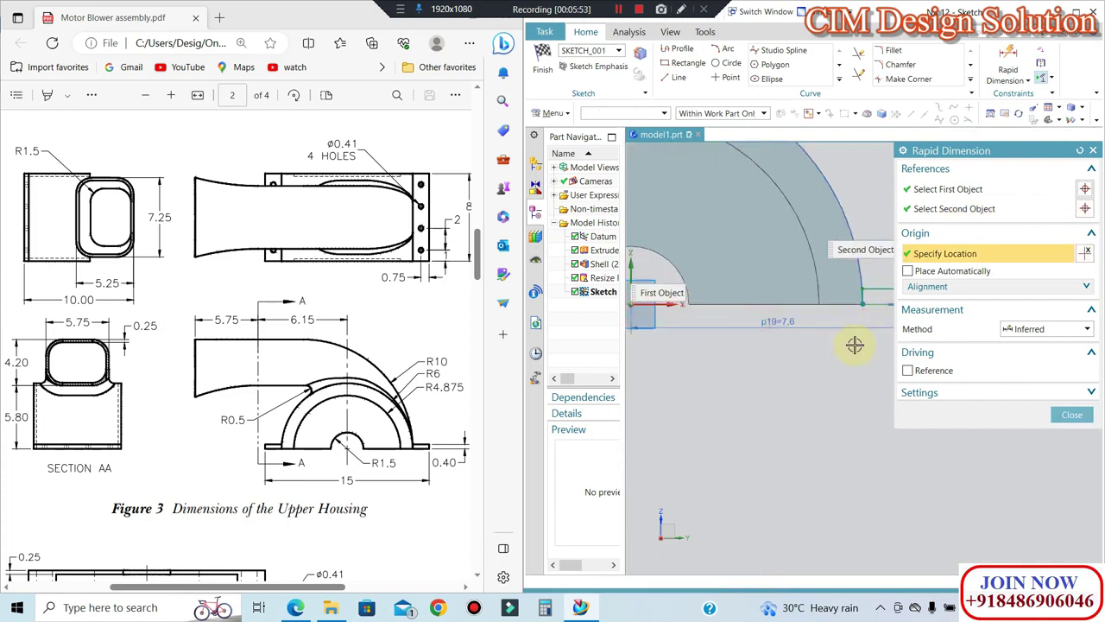
click(854, 343)
key(Return)
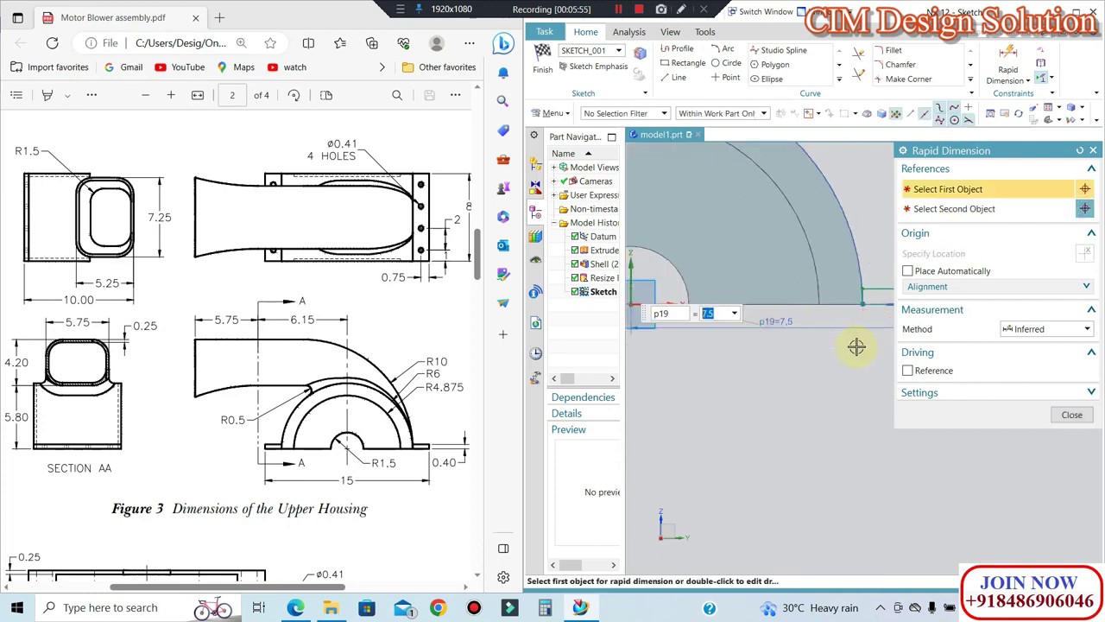
click(1071, 417)
scroll(1006, 360, down, 2)
scroll(901, 333, down, 1)
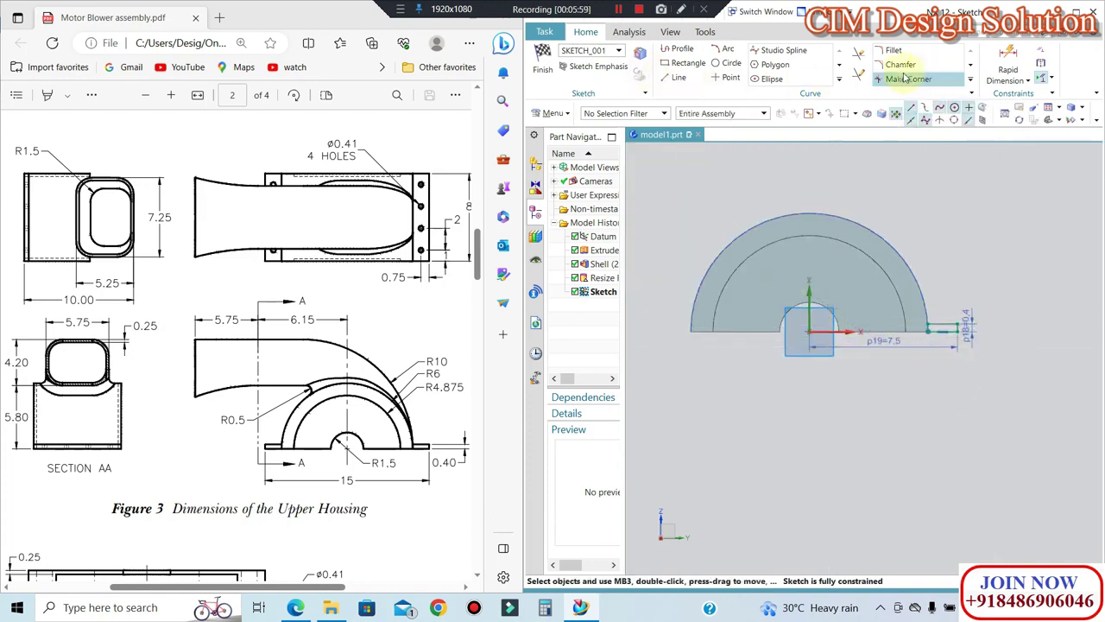
Step: Select the small rectangle's four lines for Mirror Curve
click(840, 78)
click(788, 124)
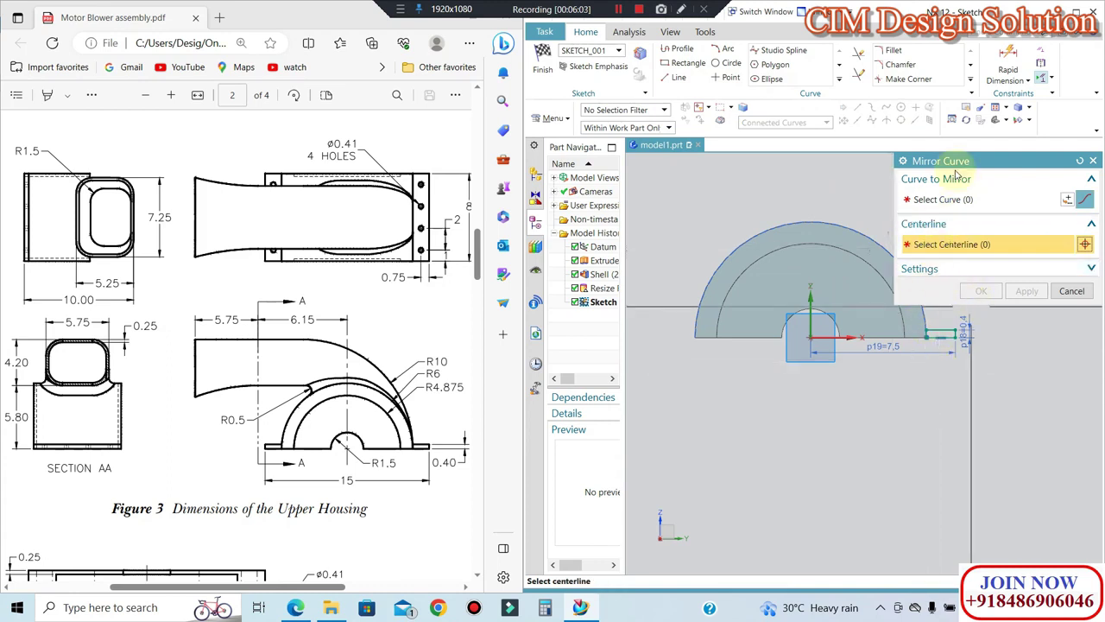
click(942, 204)
scroll(944, 336, up, 3)
click(957, 321)
scroll(965, 354, up, 2)
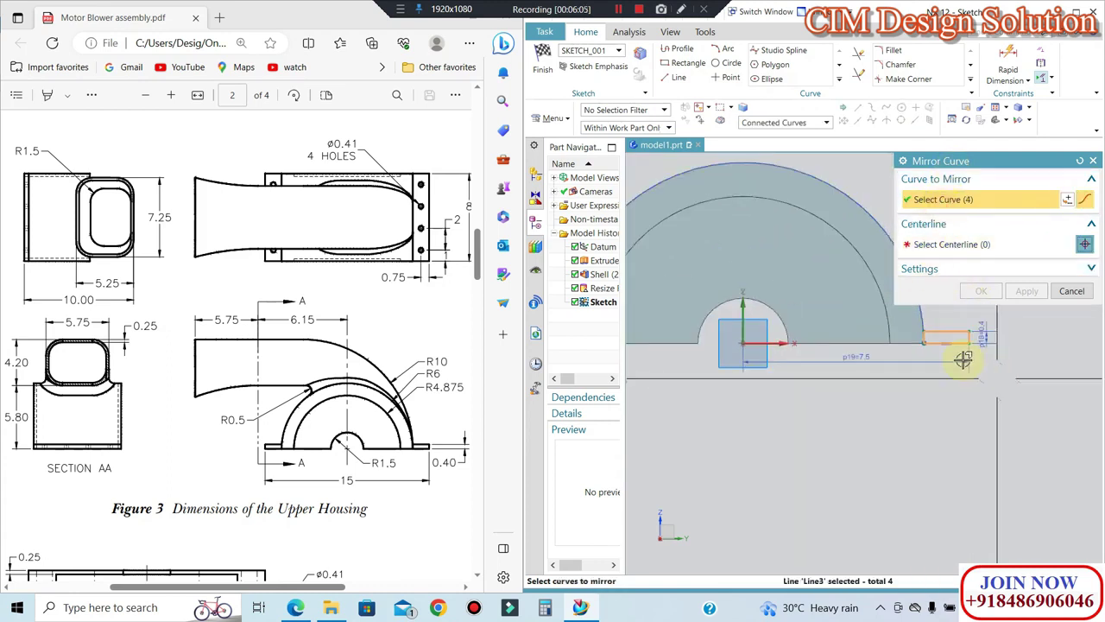
scroll(922, 333, up, 2)
scroll(925, 378, down, 3)
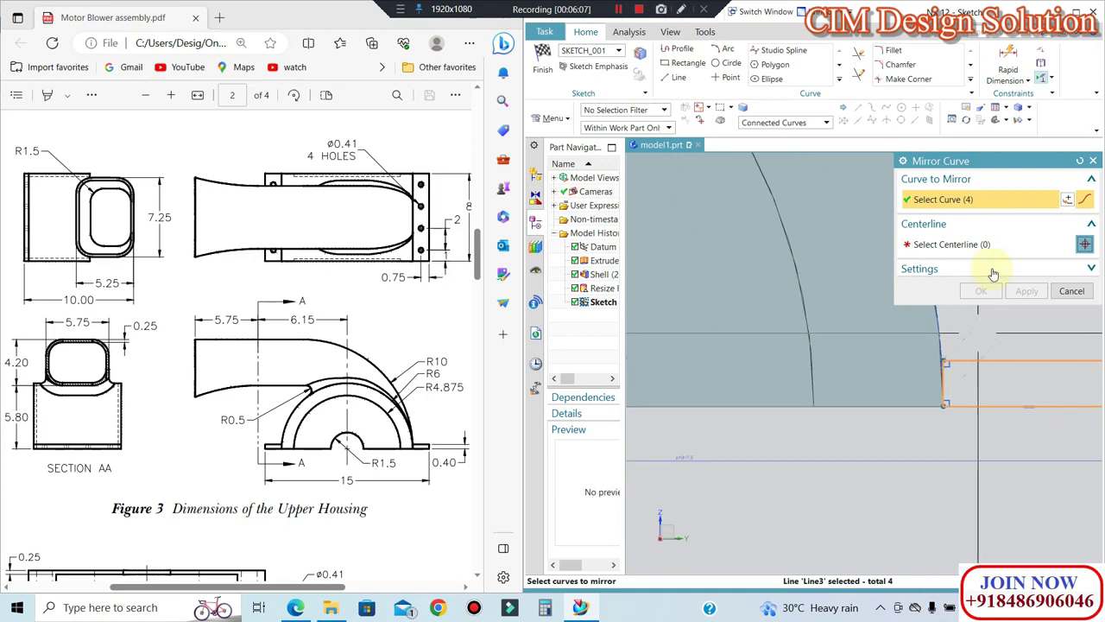
Step: Mirror the rectangle about the vertical axis and finish the sketch
click(986, 246)
scroll(987, 370, down, 2)
scroll(987, 375, down, 1)
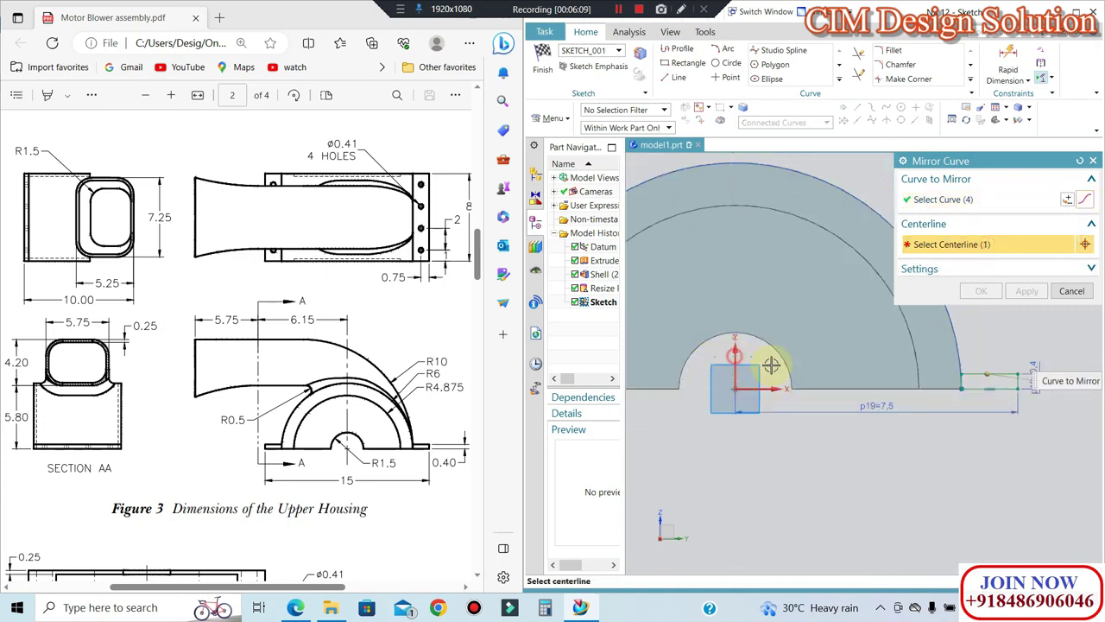
scroll(771, 365, down, 2)
scroll(839, 415, down, 2)
middle_click(926, 233)
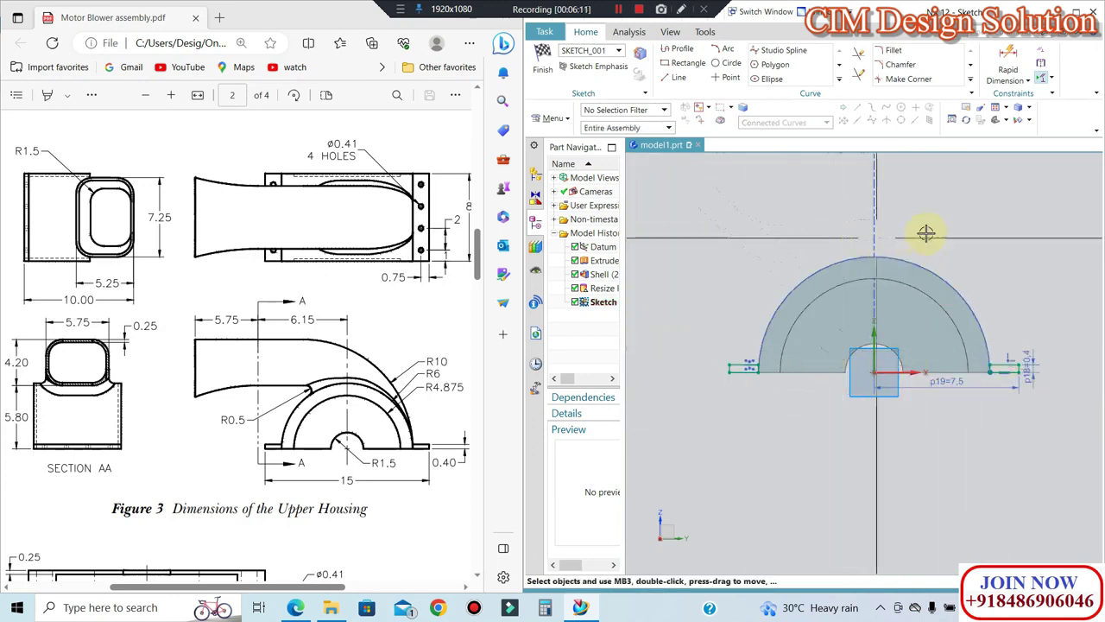
click(540, 58)
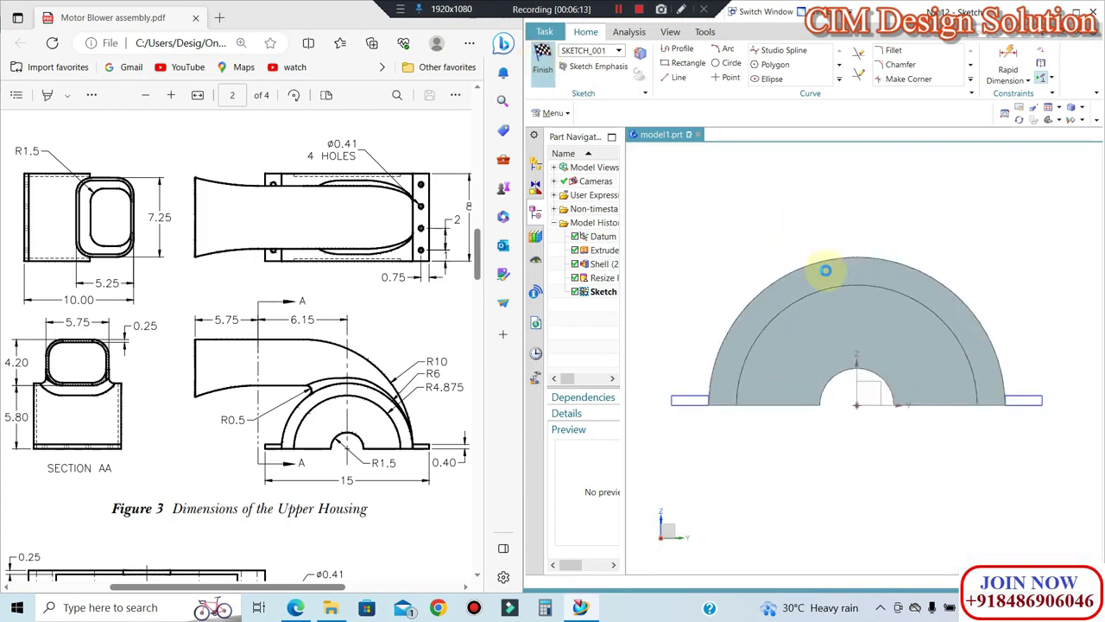
Step: Extrude both flange rectangles symmetrically from -4 to 4 into solid plates
key(x)
mouse_move(720, 250)
middle_down()
mouse_move(742, 289)
mouse_move(734, 281)
middle_up()
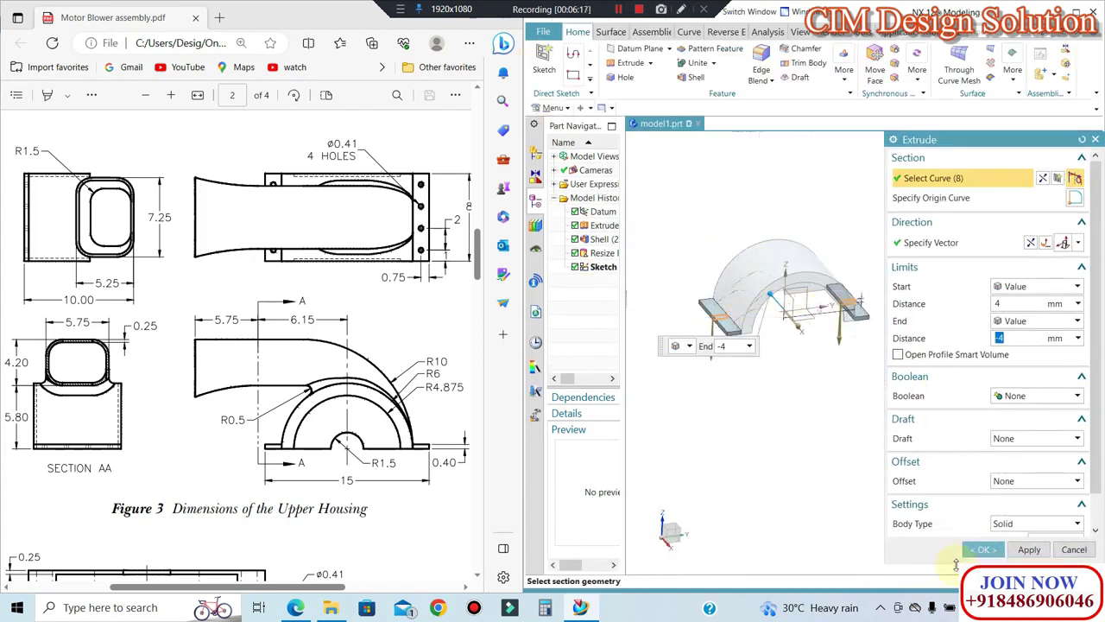
click(983, 550)
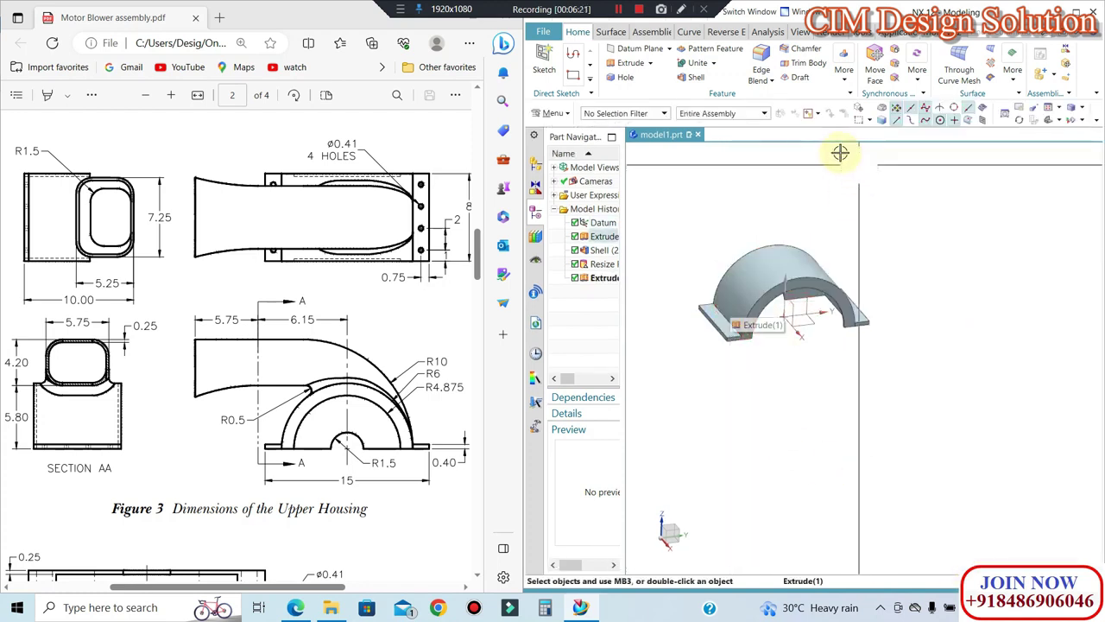
middle_drag(706, 320, 680, 308)
scroll(728, 352, up, 3)
scroll(752, 352, up, 2)
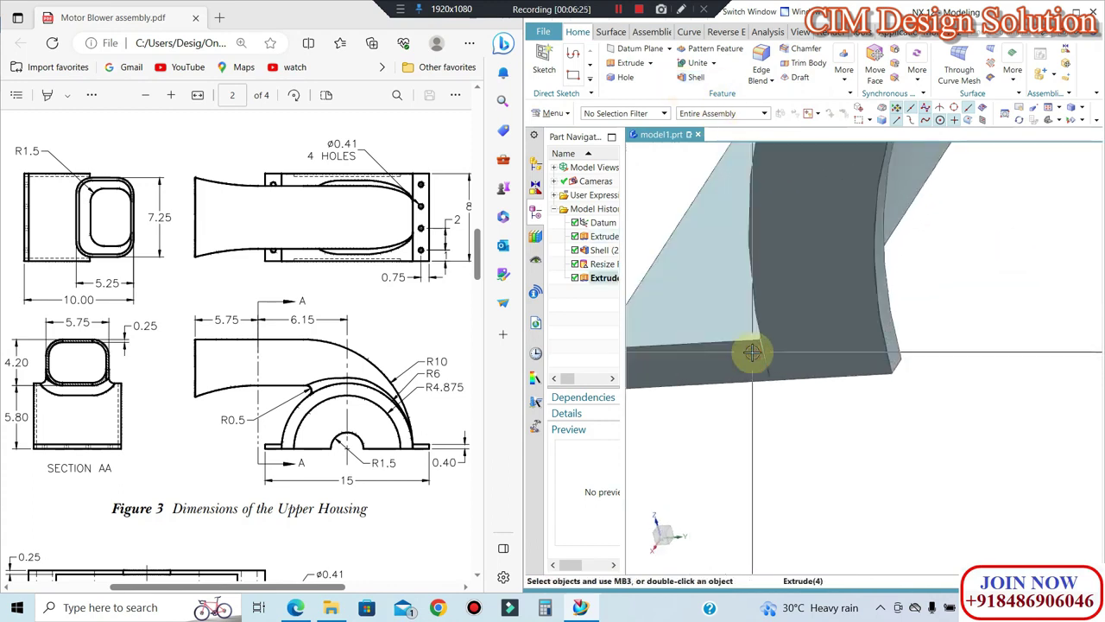
scroll(752, 352, up, 2)
Step: Replace the first flange's end face with the arch end face to make it flush
click(913, 86)
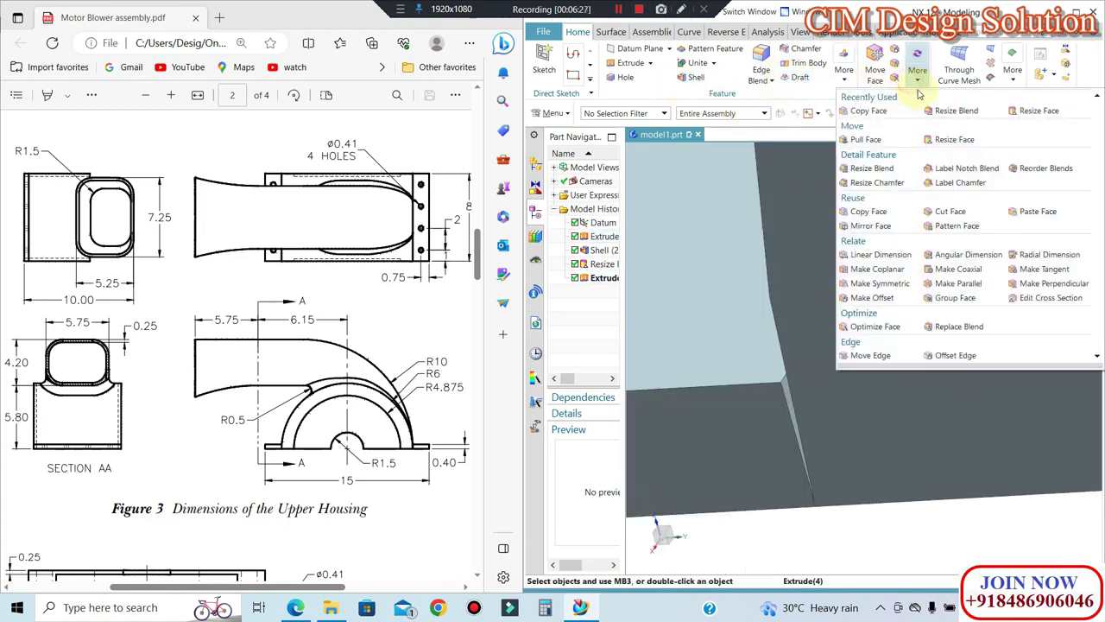
click(898, 71)
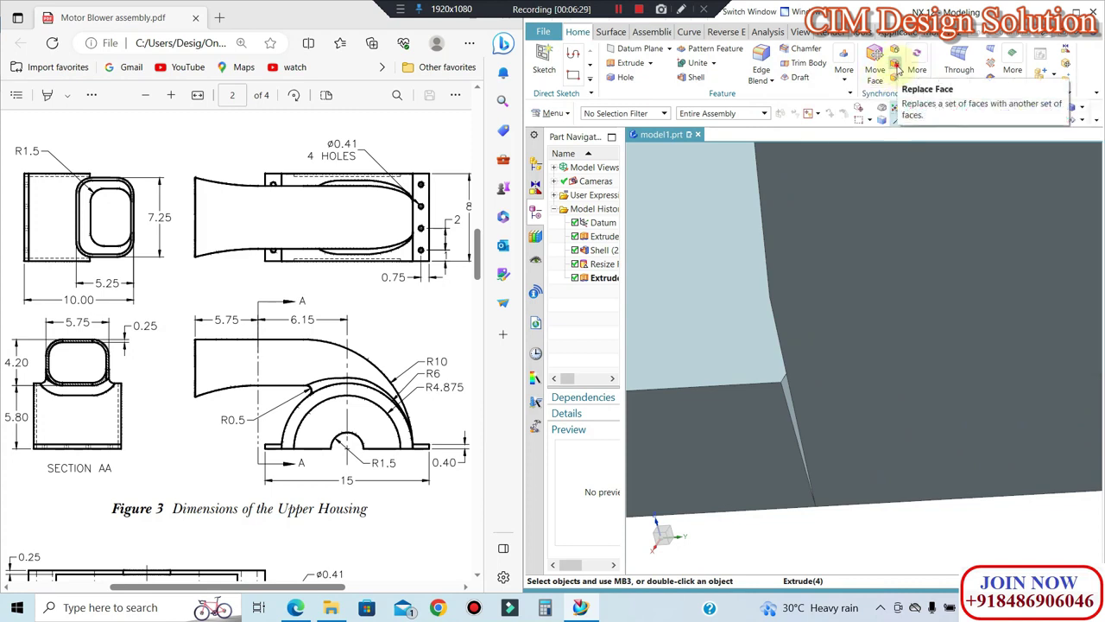
click(897, 69)
click(782, 387)
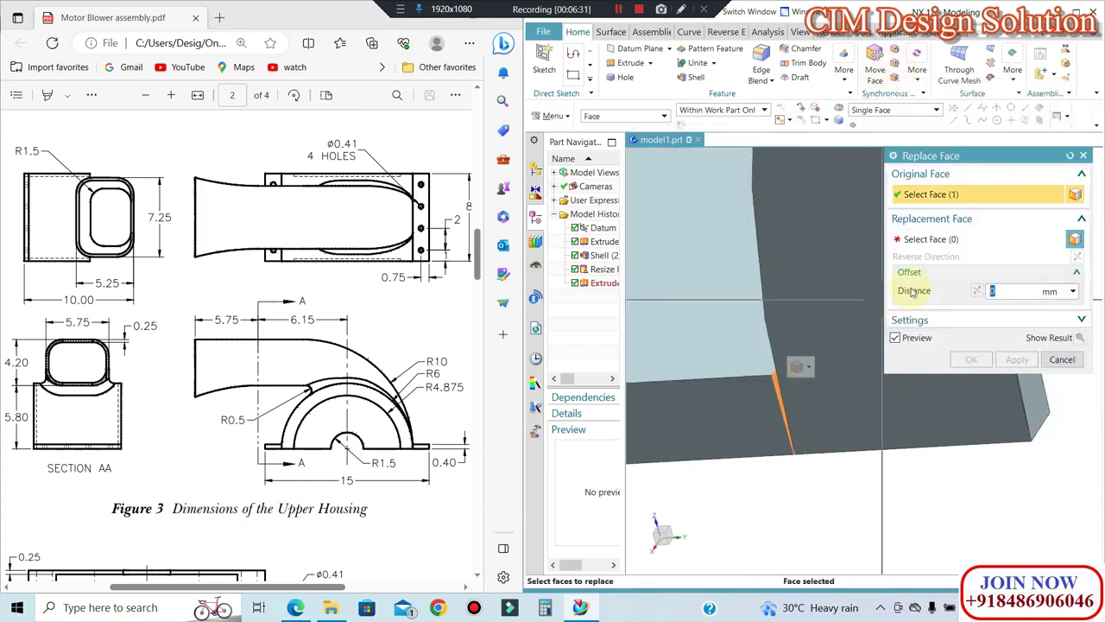
click(931, 239)
middle_drag(777, 432, 834, 387)
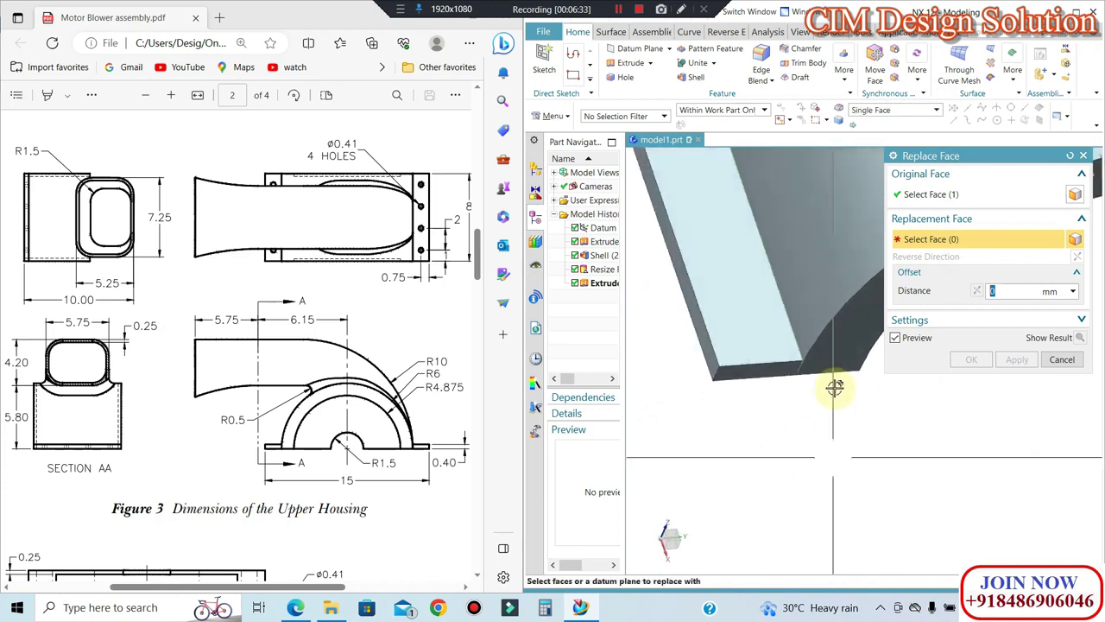
click(794, 263)
click(1017, 359)
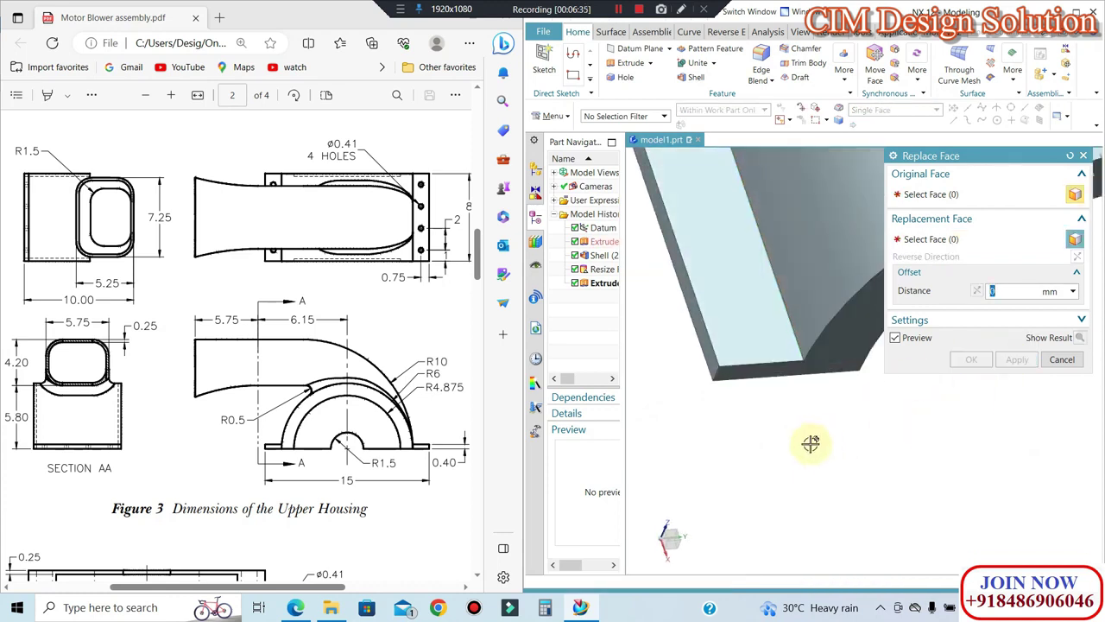
Step: Replace the other flange's end face with the arch end face, then view the part from the front
scroll(810, 443, down, 3)
mouse_move(720, 451)
middle_down()
mouse_move(829, 451)
mouse_move(817, 451)
mouse_move(957, 414)
middle_up()
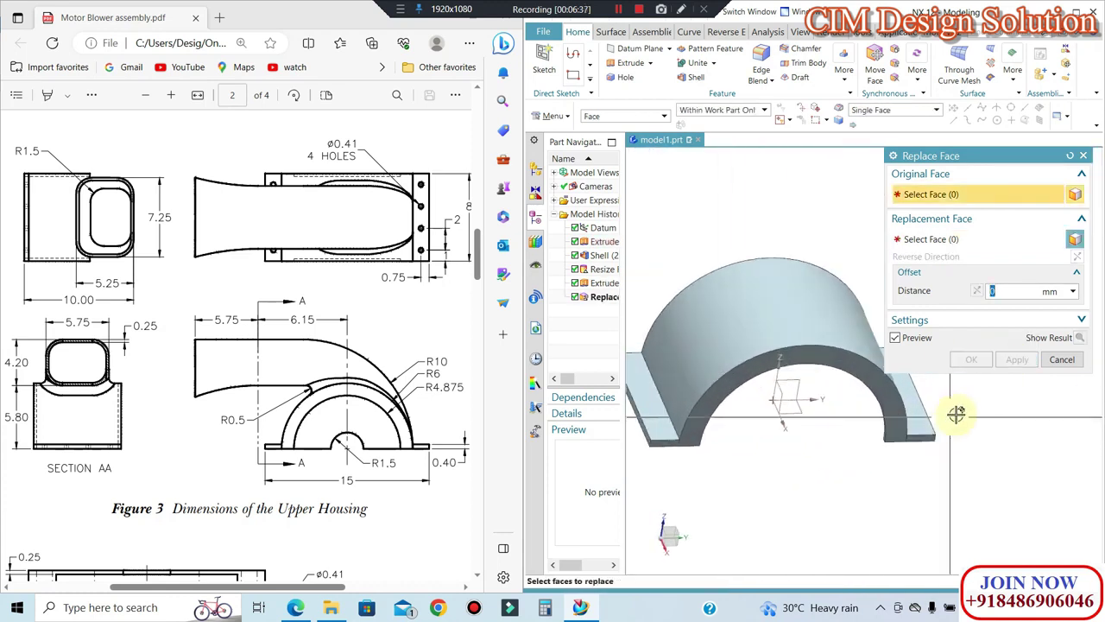
scroll(839, 481, up, 5)
scroll(814, 414, up, 3)
click(832, 386)
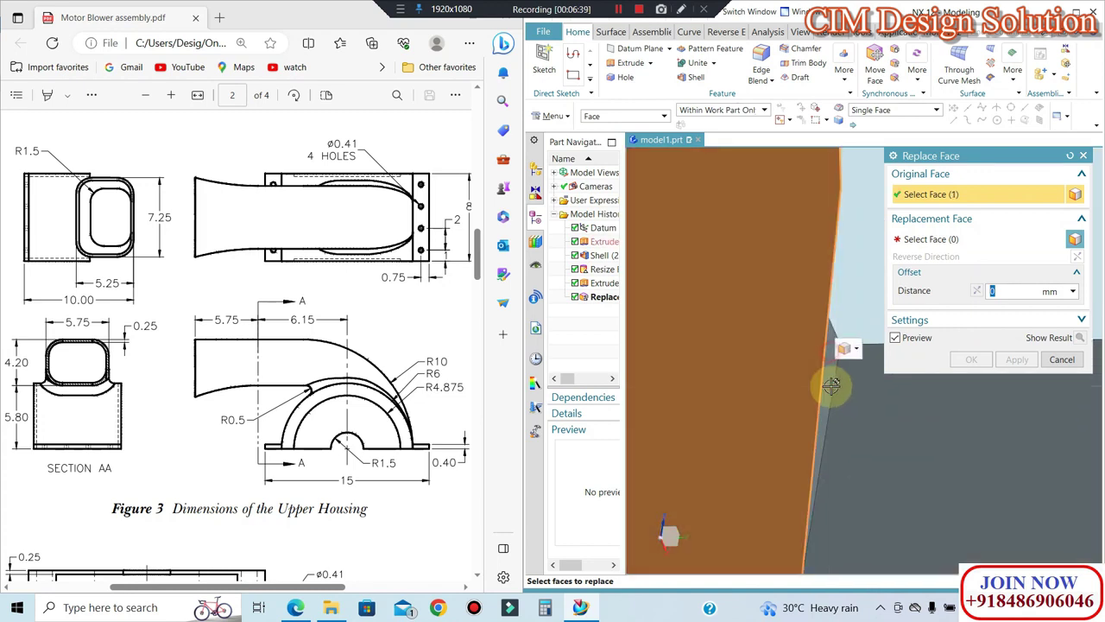
shift+click(831, 358)
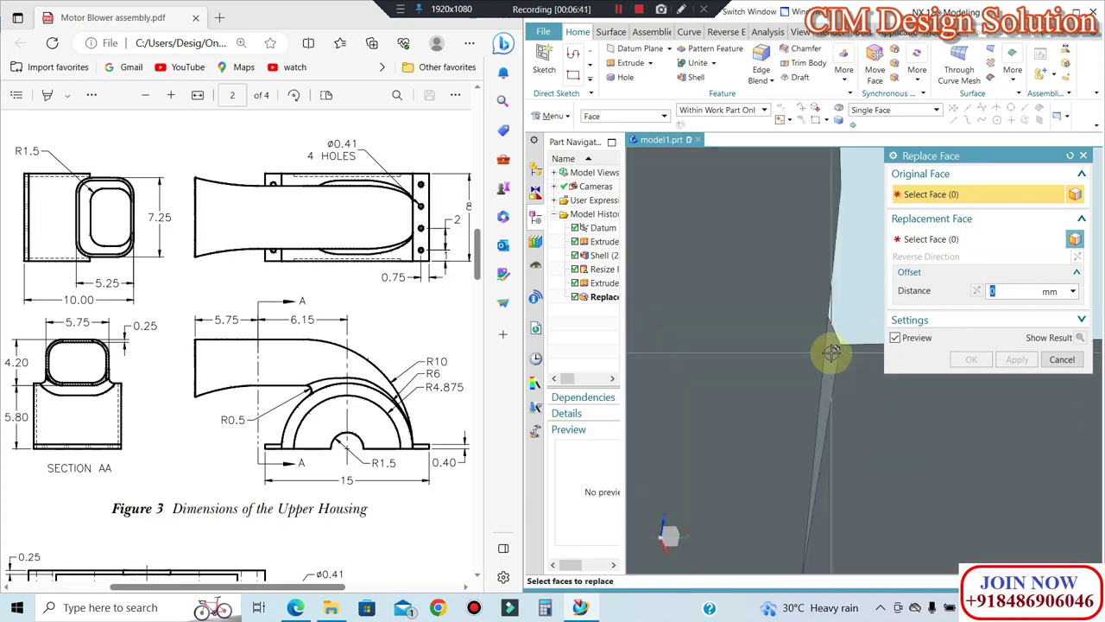
middle_click(830, 410)
scroll(833, 456, down, 3)
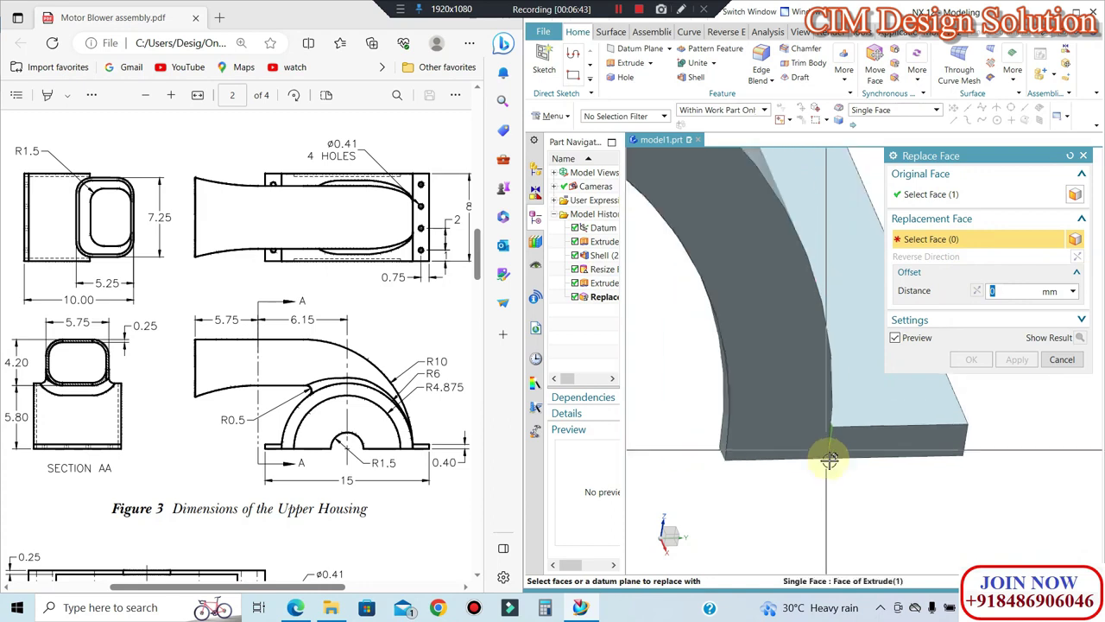
scroll(833, 480, down, 2)
scroll(833, 483, up, 3)
click(789, 407)
middle_click(913, 443)
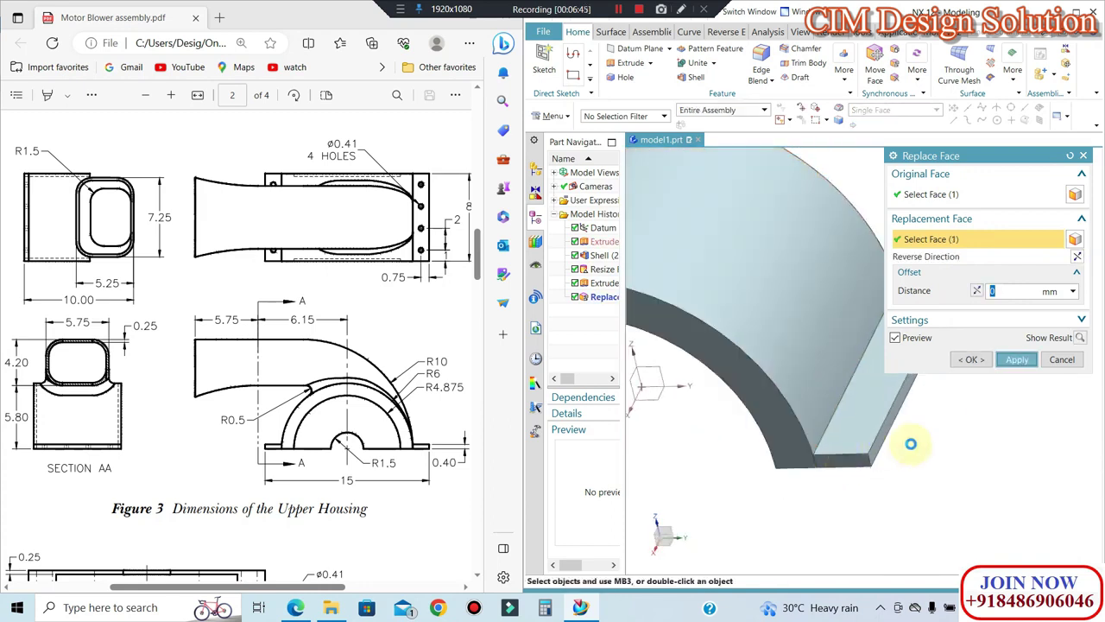
click(1068, 360)
key(Home)
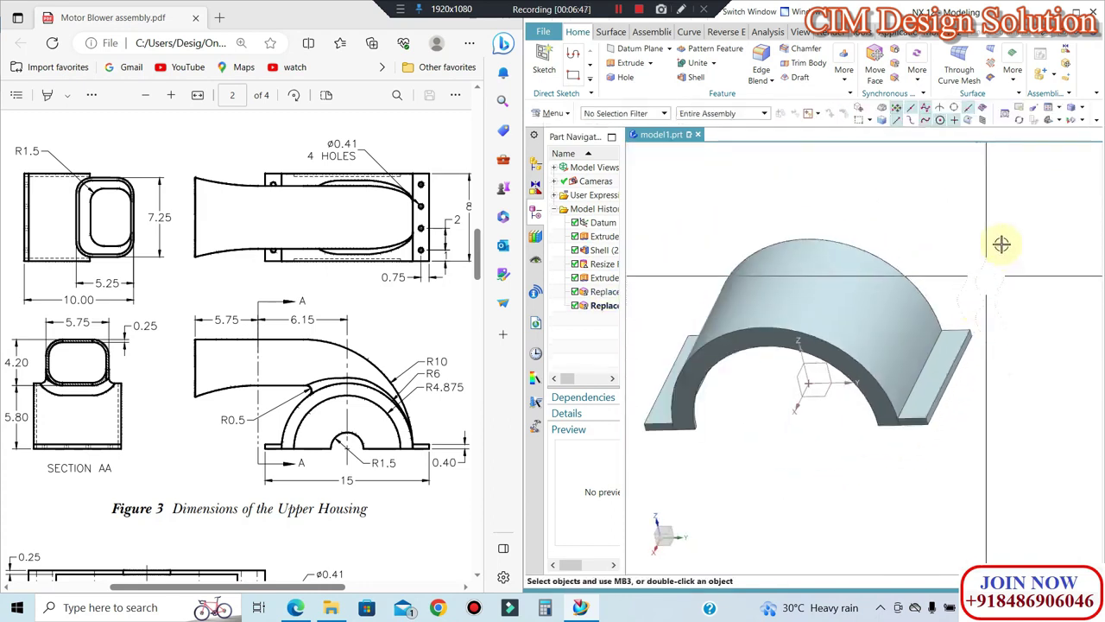
key(ctrl+alt+f)
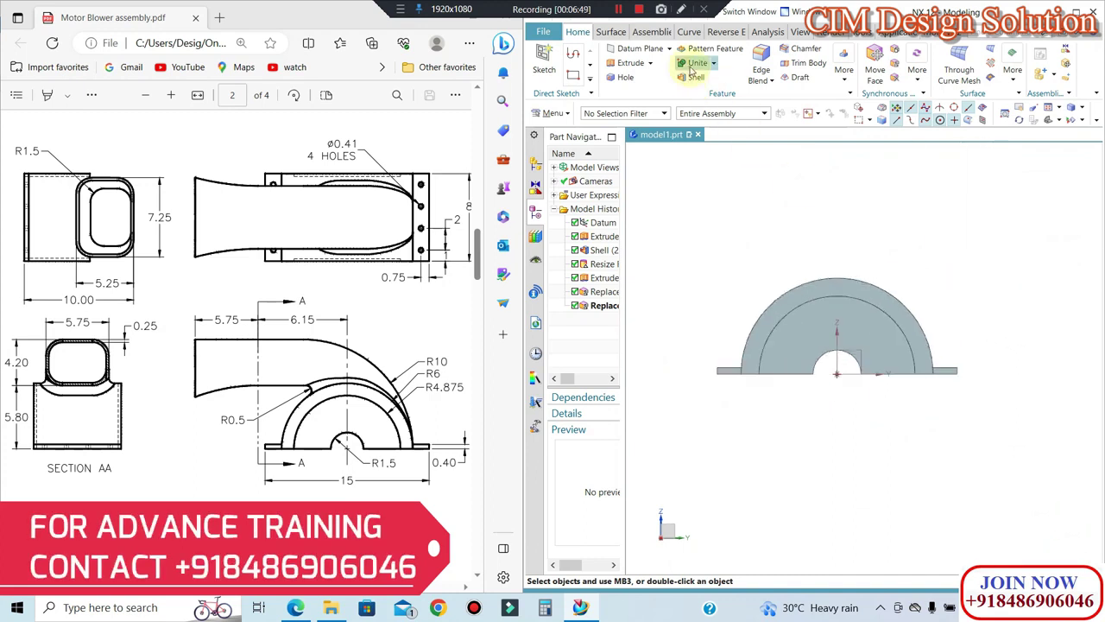
Step: Unite the arch (target) with the flange plates (tool) into one solid body
click(691, 63)
click(796, 285)
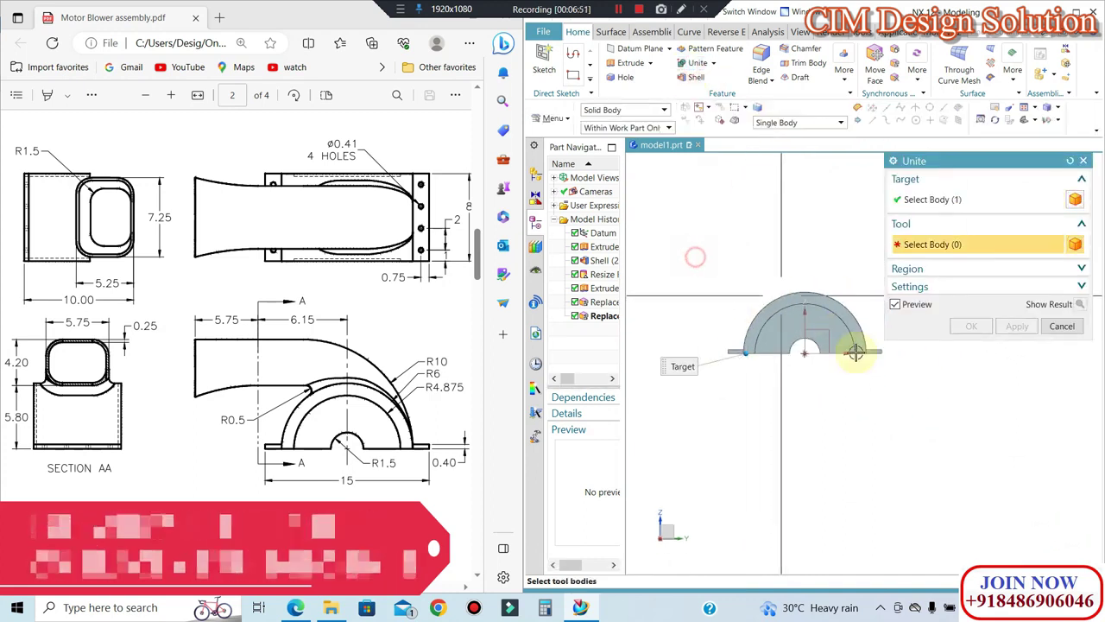
click(855, 352)
middle_click(895, 469)
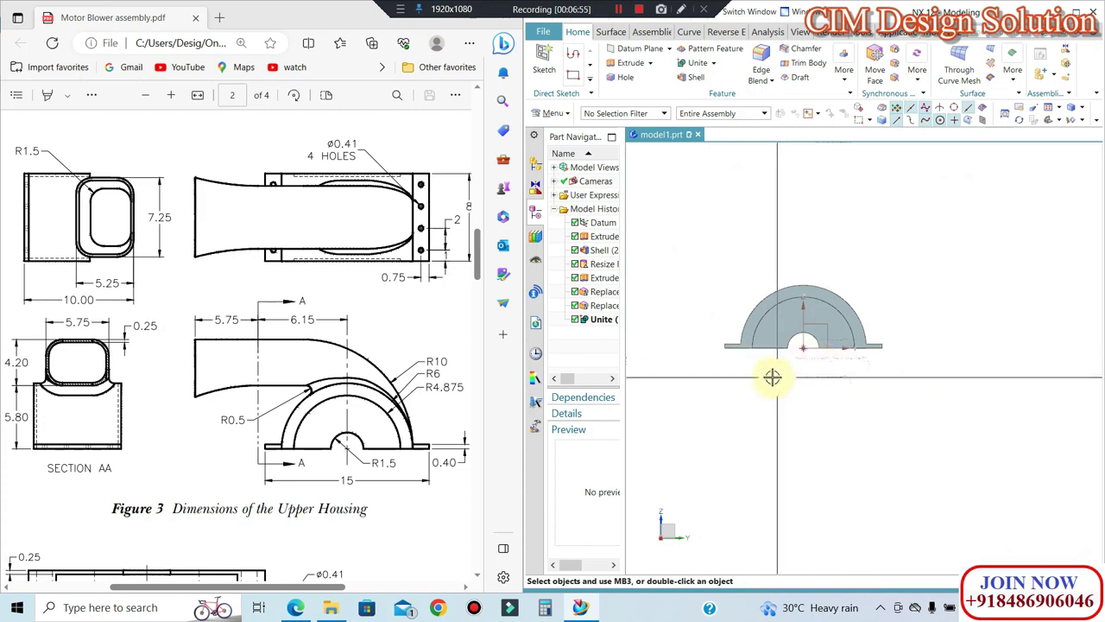
mouse_move(785, 314)
middle_down()
mouse_move(784, 372)
mouse_move(708, 355)
middle_up()
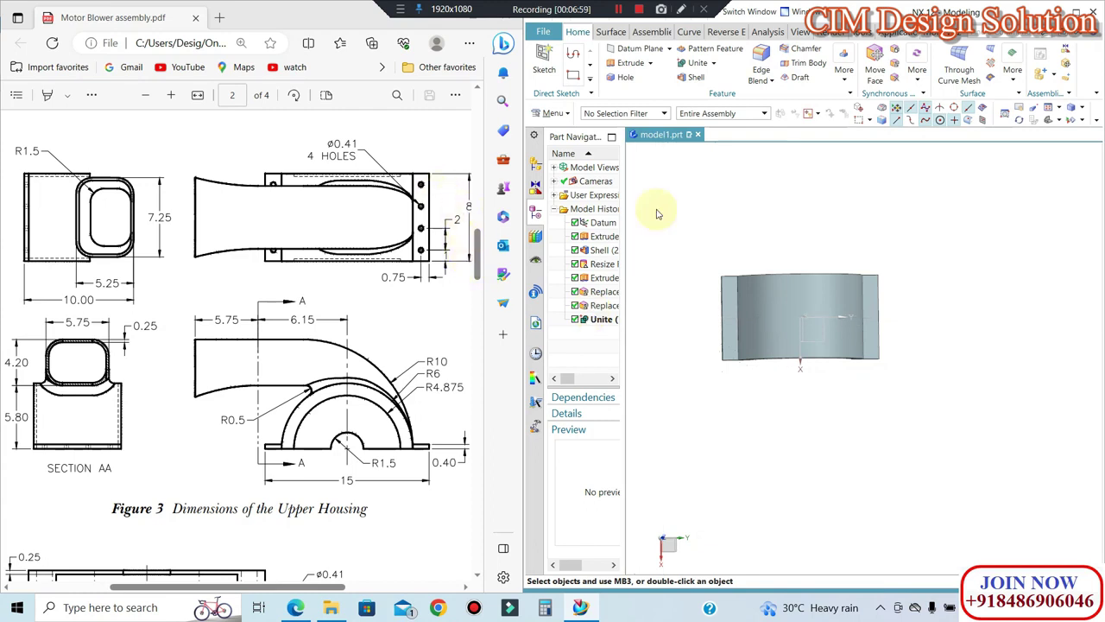
scroll(851, 222, up, 2)
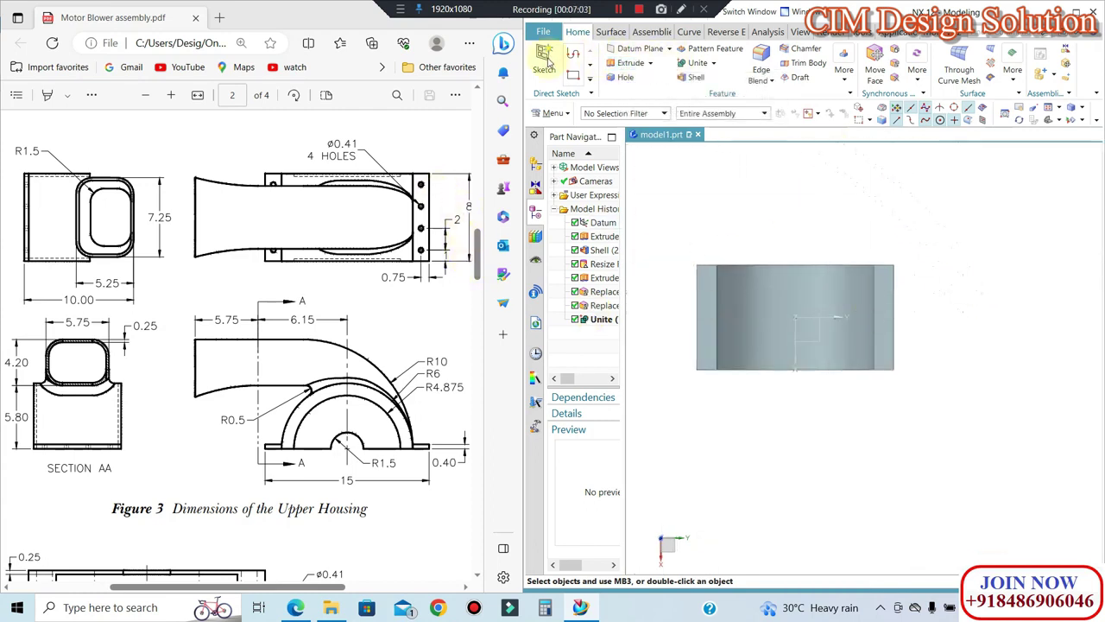
Step: Start a sketch on the flange face and place a point near its upper-left corner
click(881, 302)
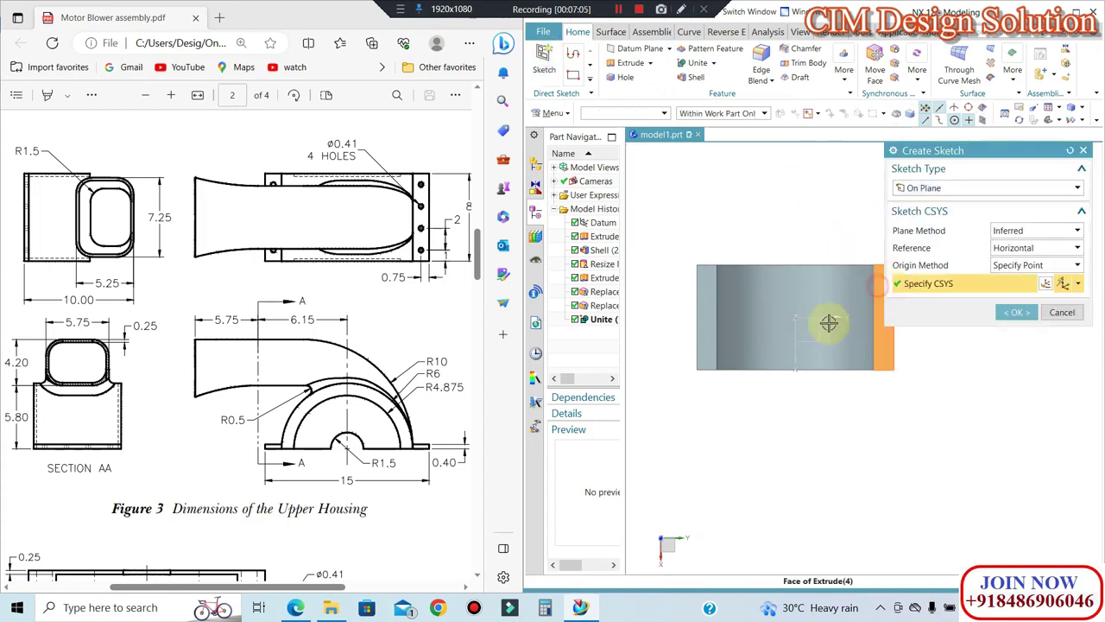
middle_click(922, 261)
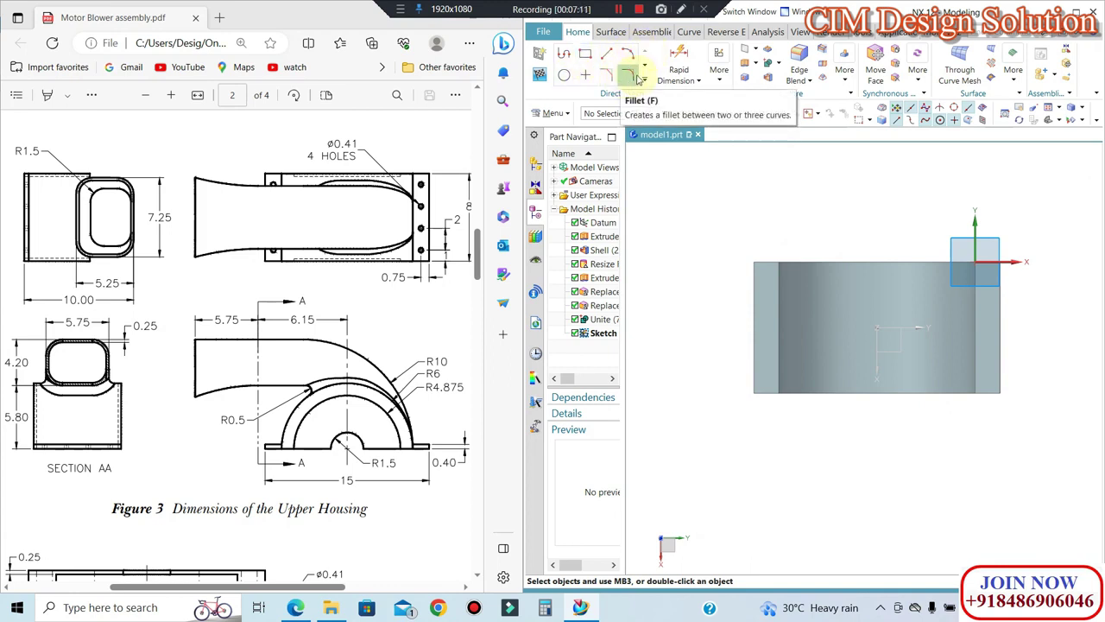
click(647, 77)
click(670, 67)
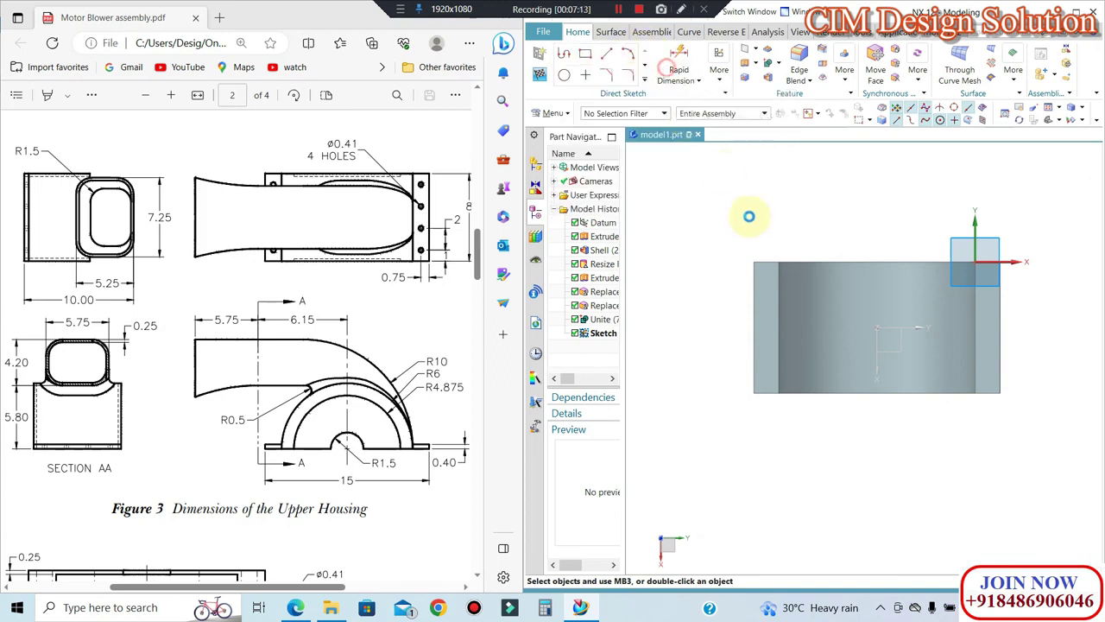
scroll(765, 276, down, 3)
click(765, 292)
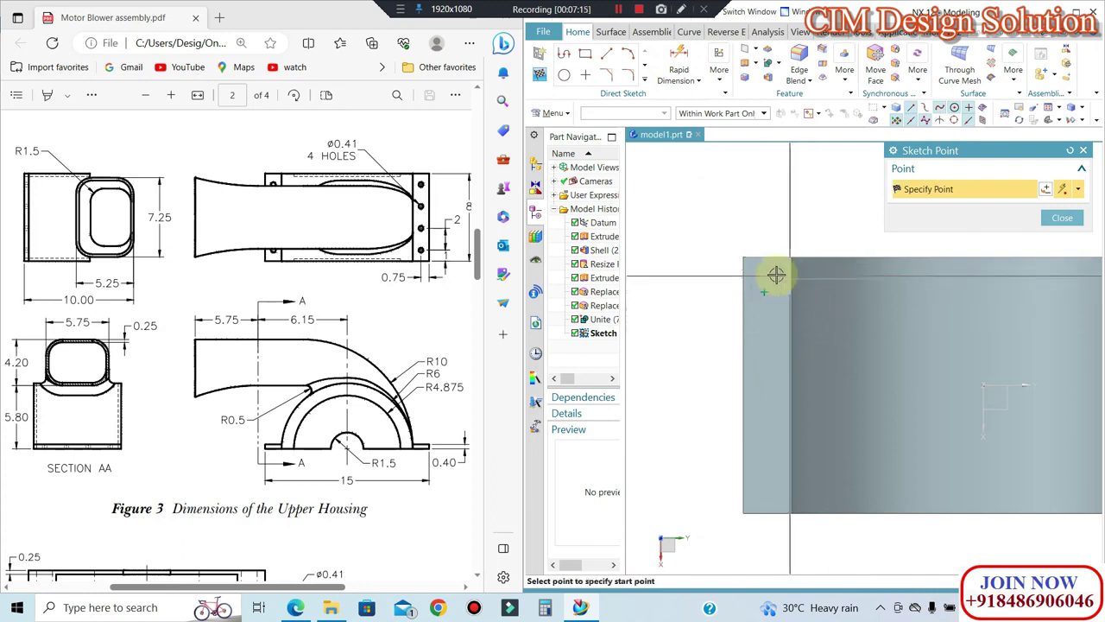
middle_click(772, 273)
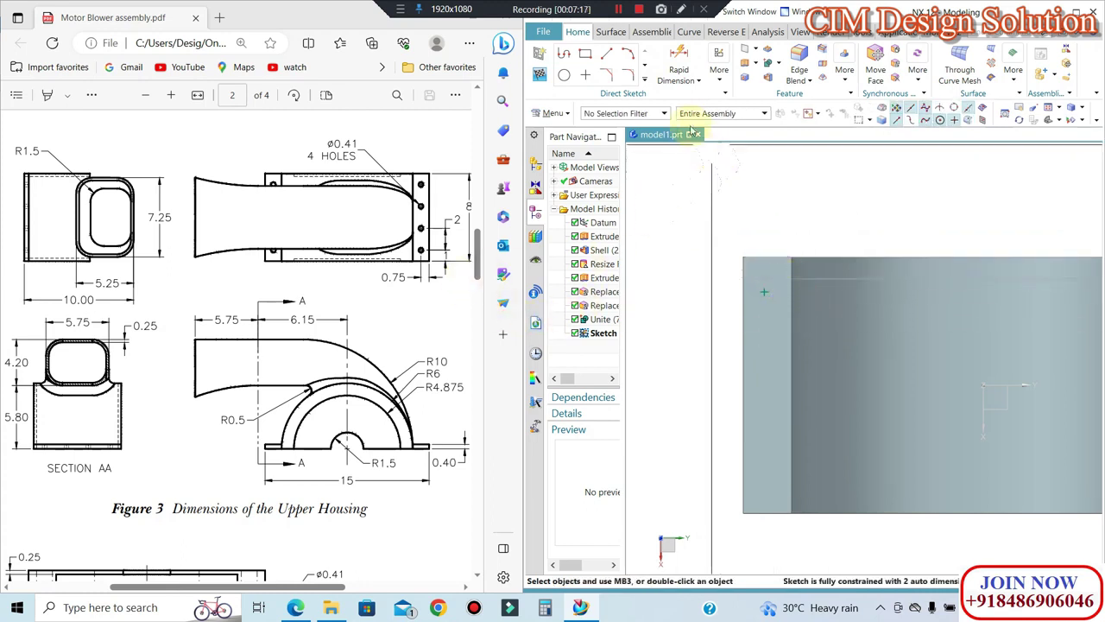
Step: Dimension the point 1.0 vertically and 0.75 horizontally from the plate edges
click(679, 69)
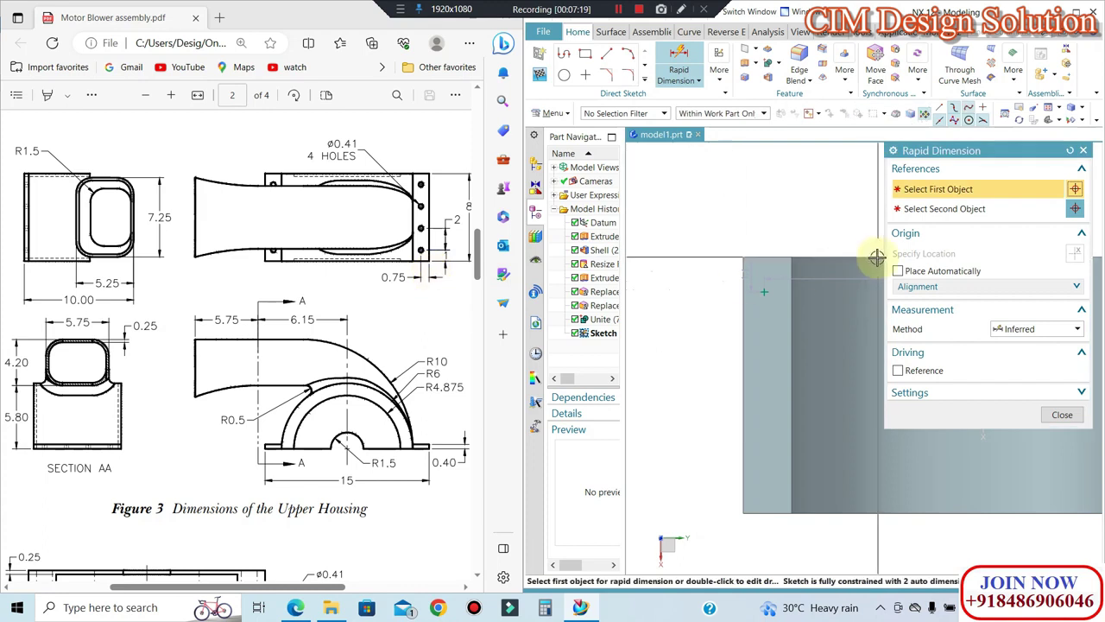
scroll(846, 258, down, 3)
click(765, 268)
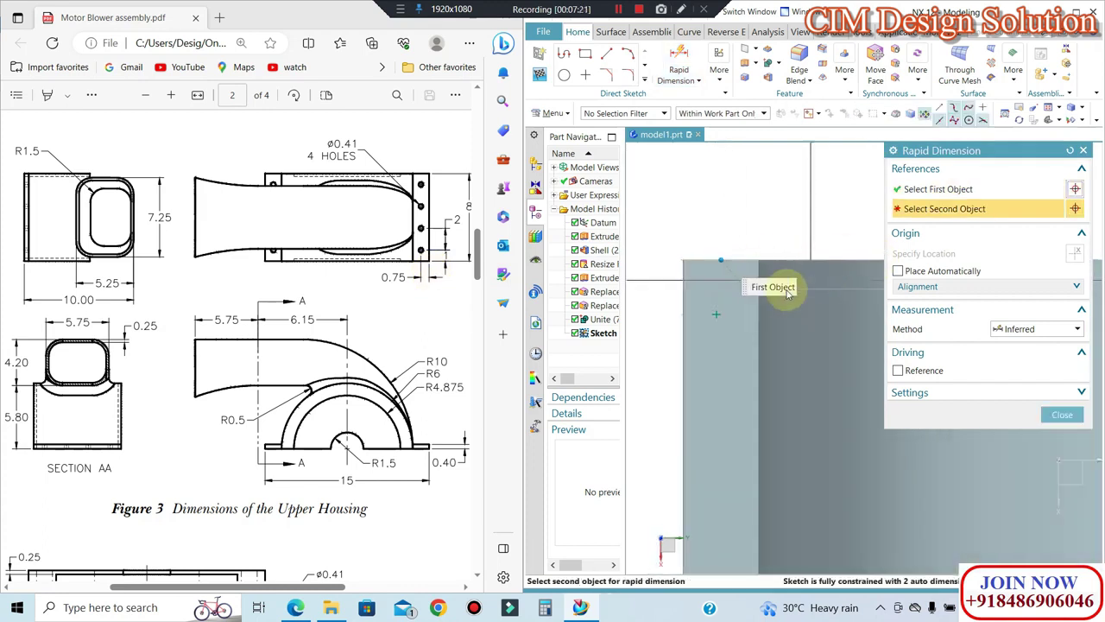
scroll(732, 320, up, 2)
click(715, 302)
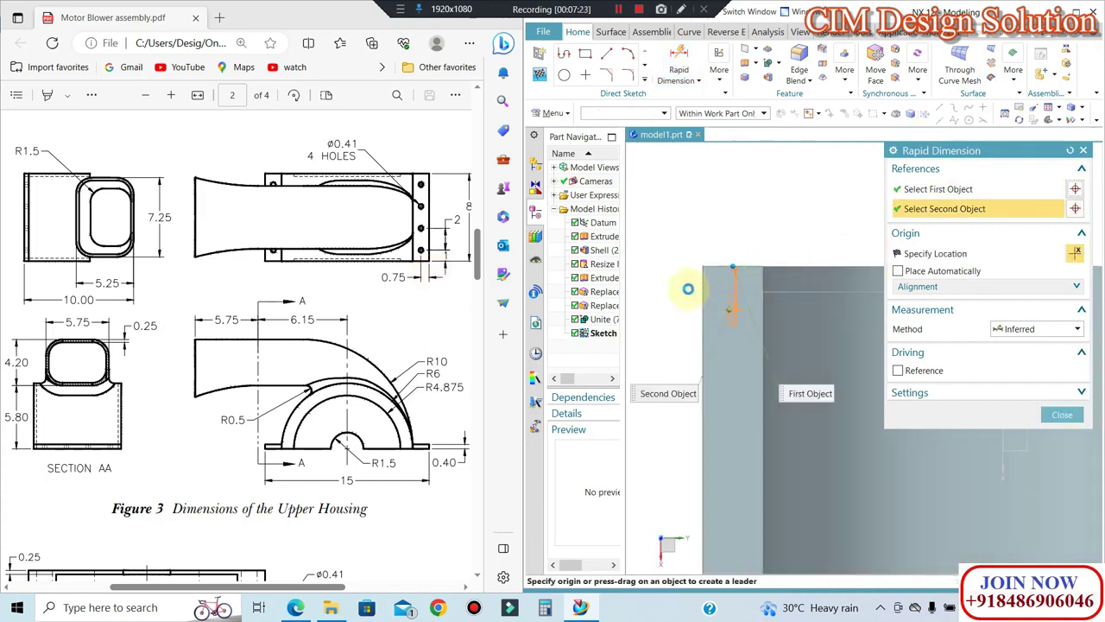
click(717, 339)
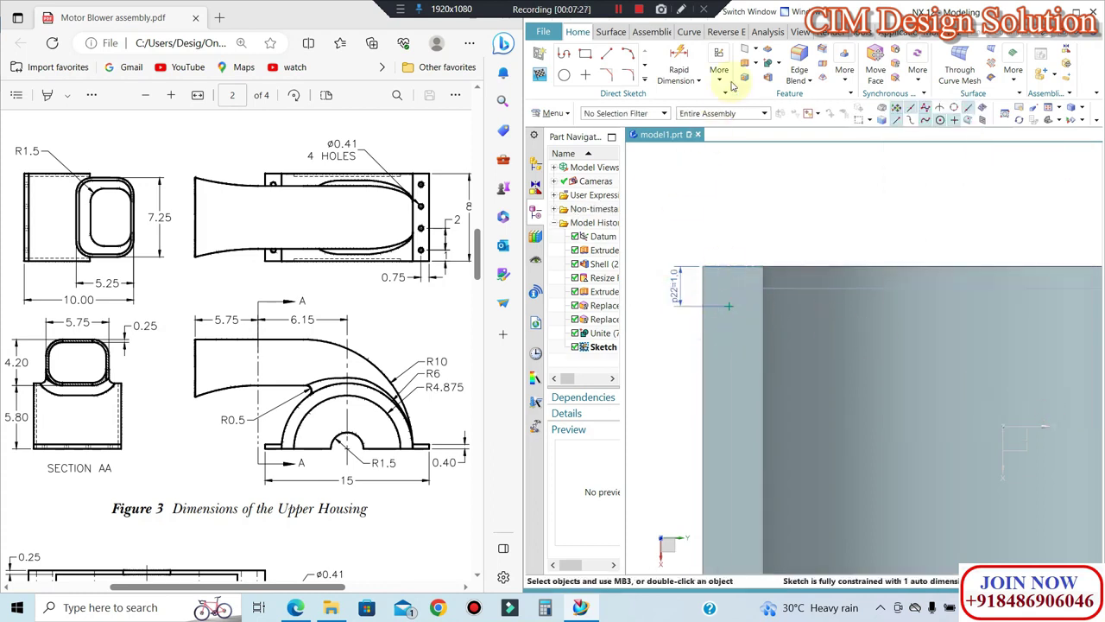
key(d)
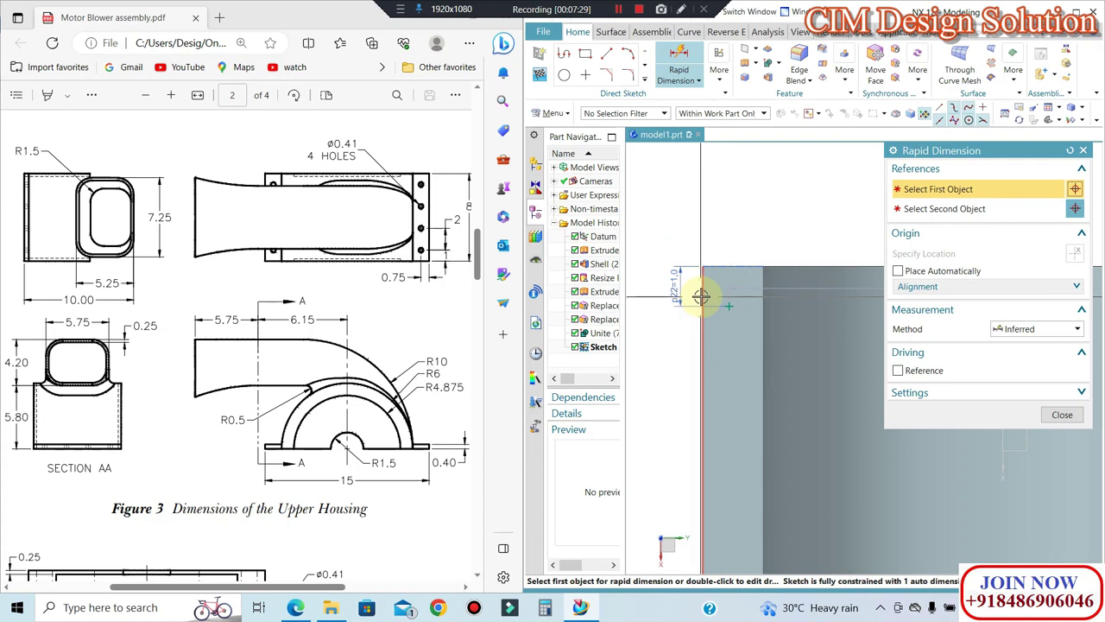
click(728, 303)
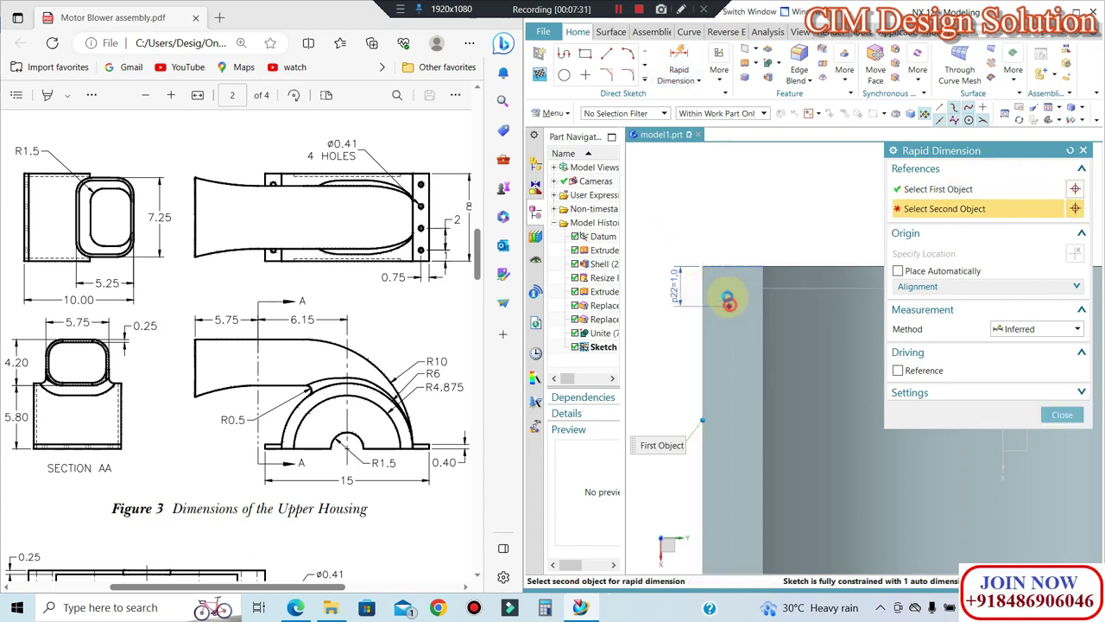
click(728, 304)
click(747, 327)
text(0.75)
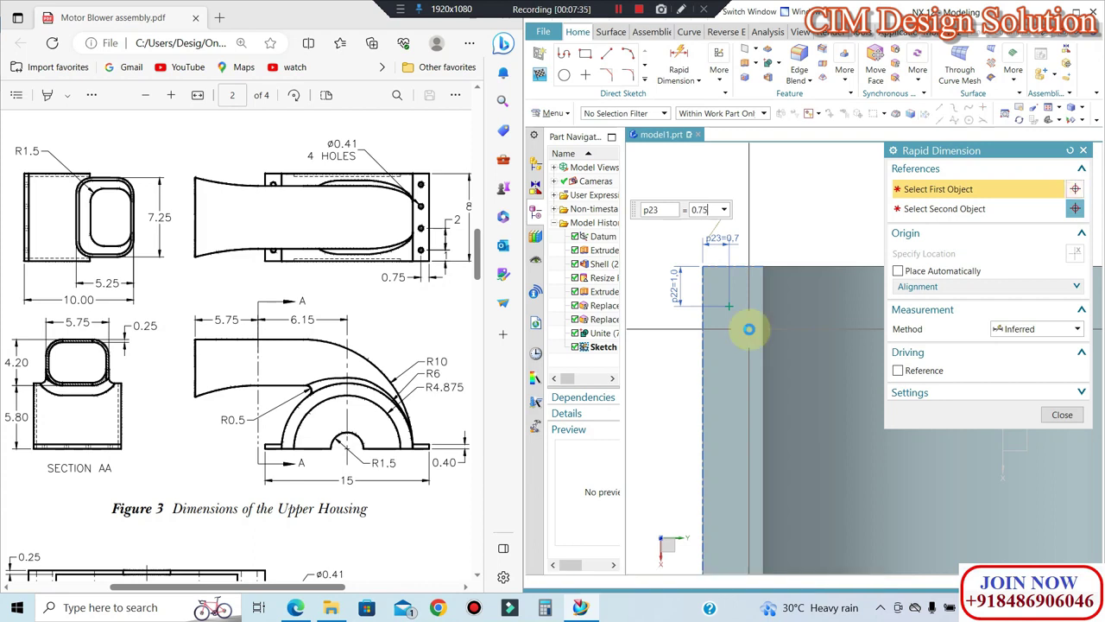
key(Return)
click(1055, 418)
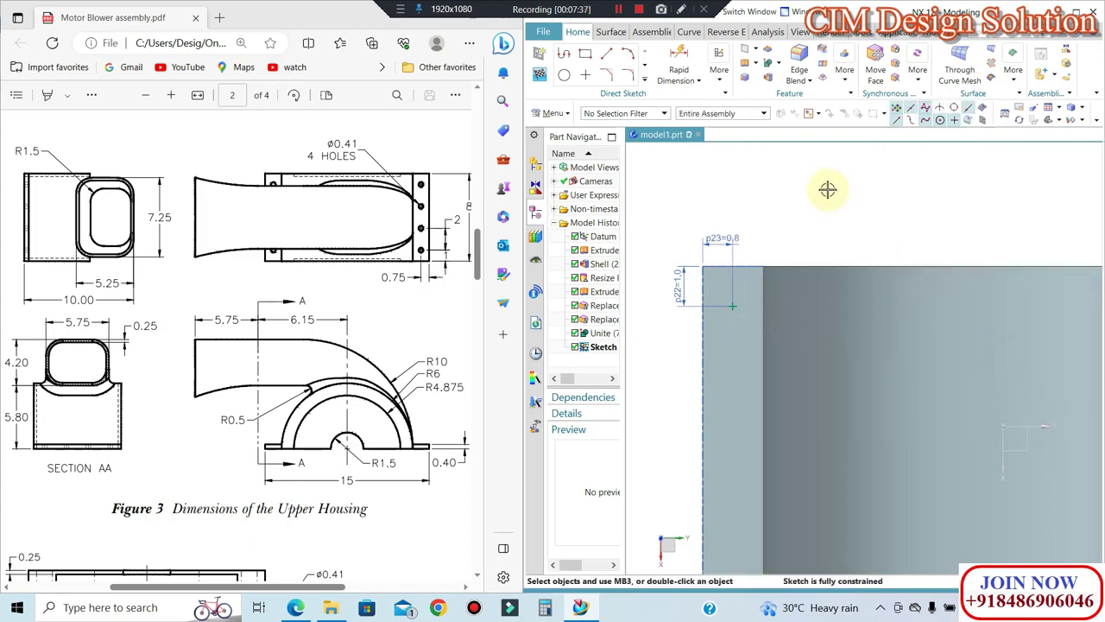
click(644, 79)
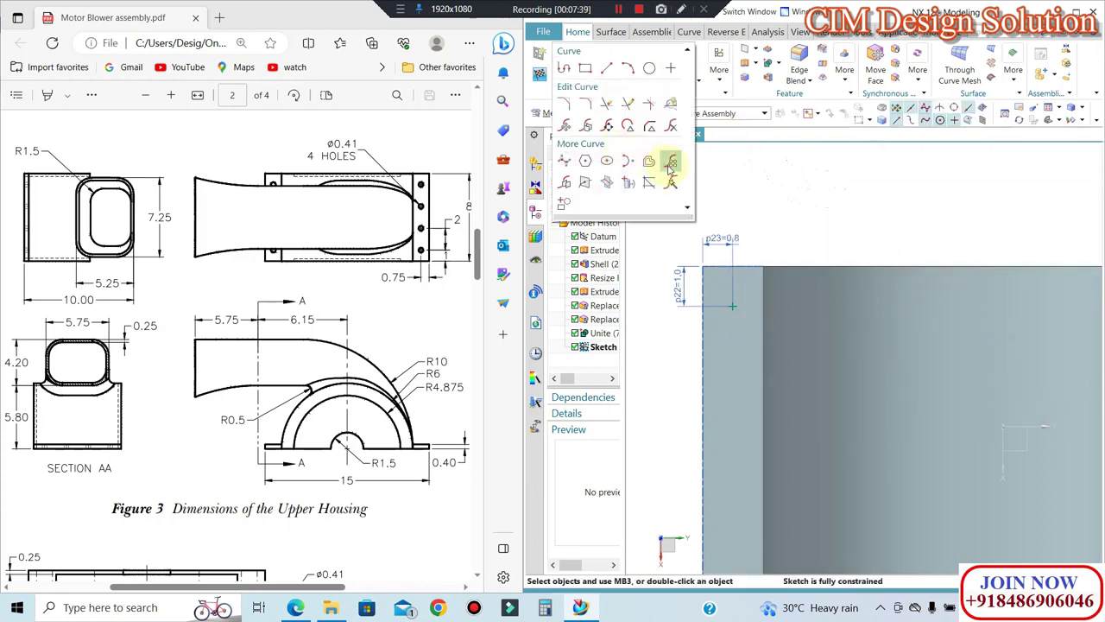
Step: Pattern the point linearly along the flange edge: count 4, pitch 2
click(730, 316)
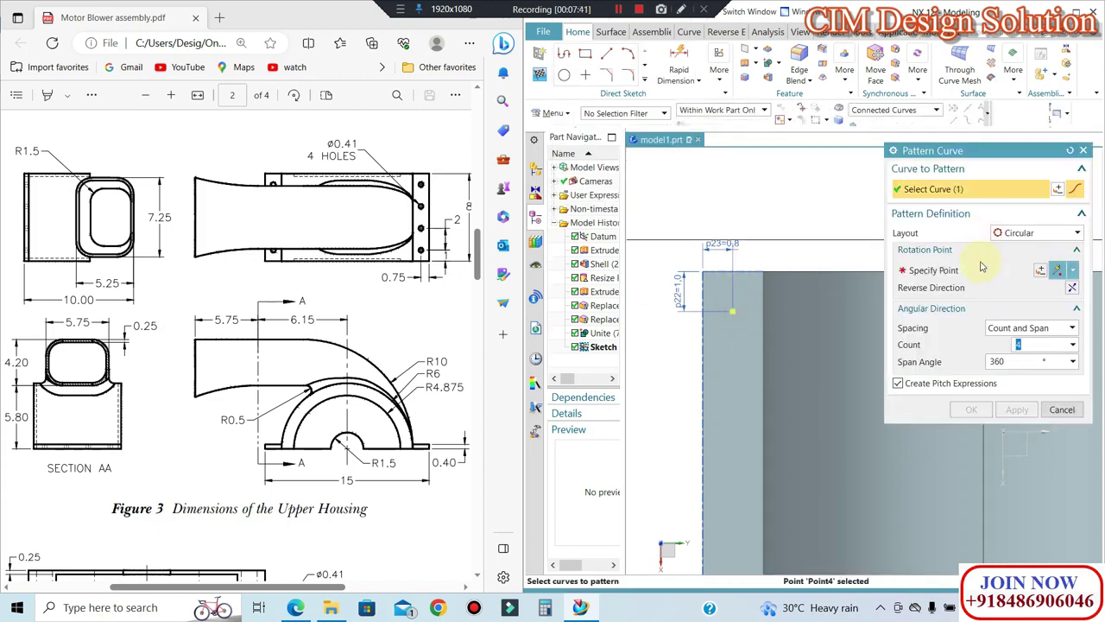
click(1018, 238)
click(1010, 253)
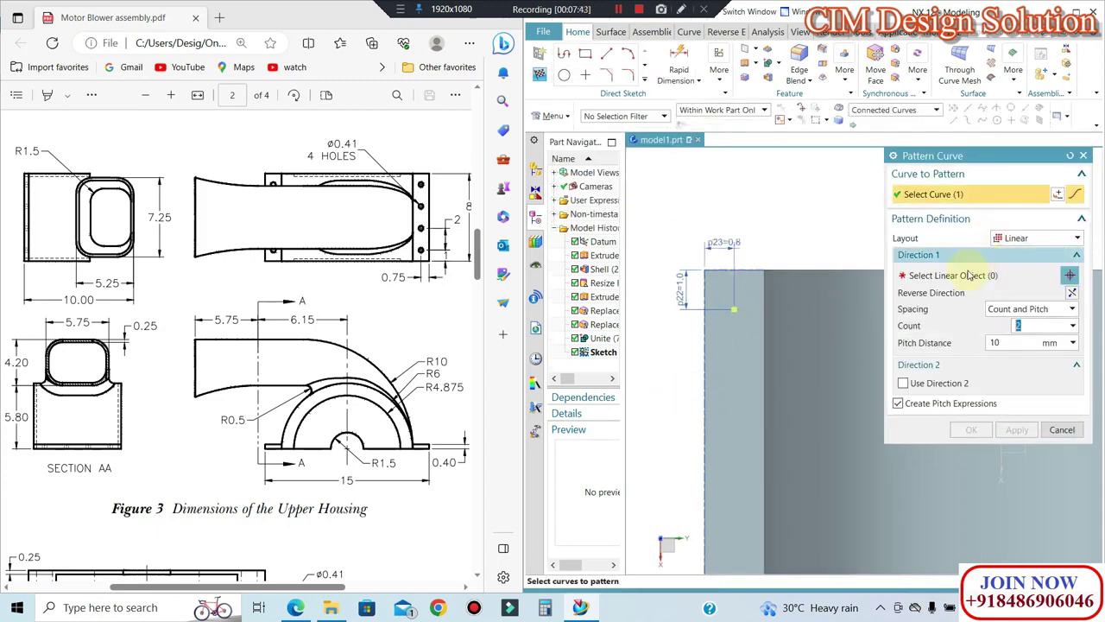
click(769, 296)
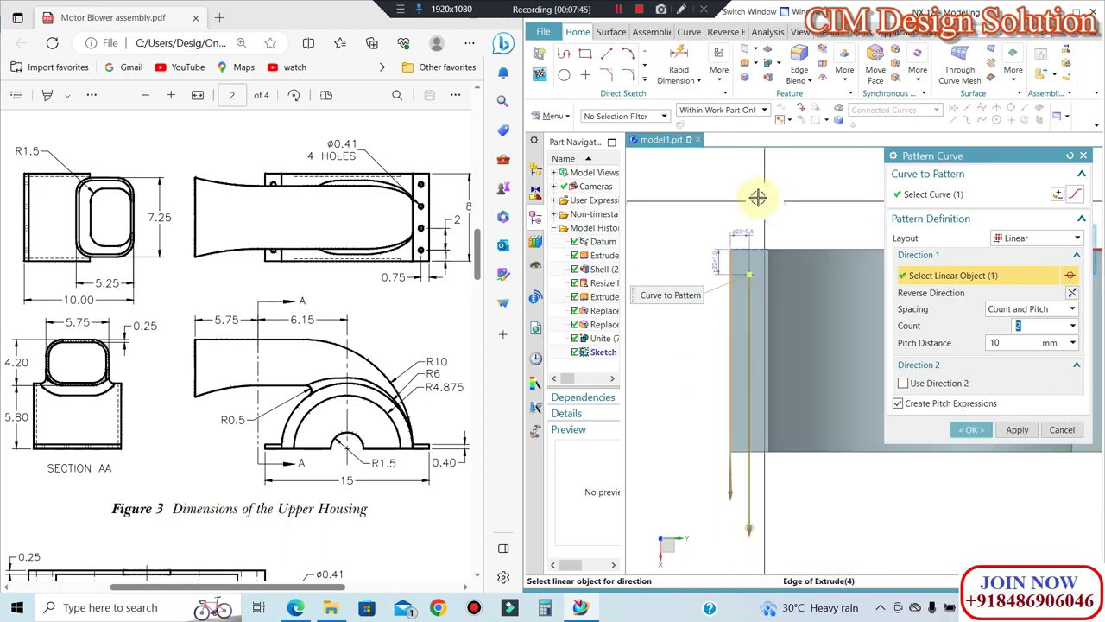
click(1033, 342)
text(2)
double_click(1010, 343)
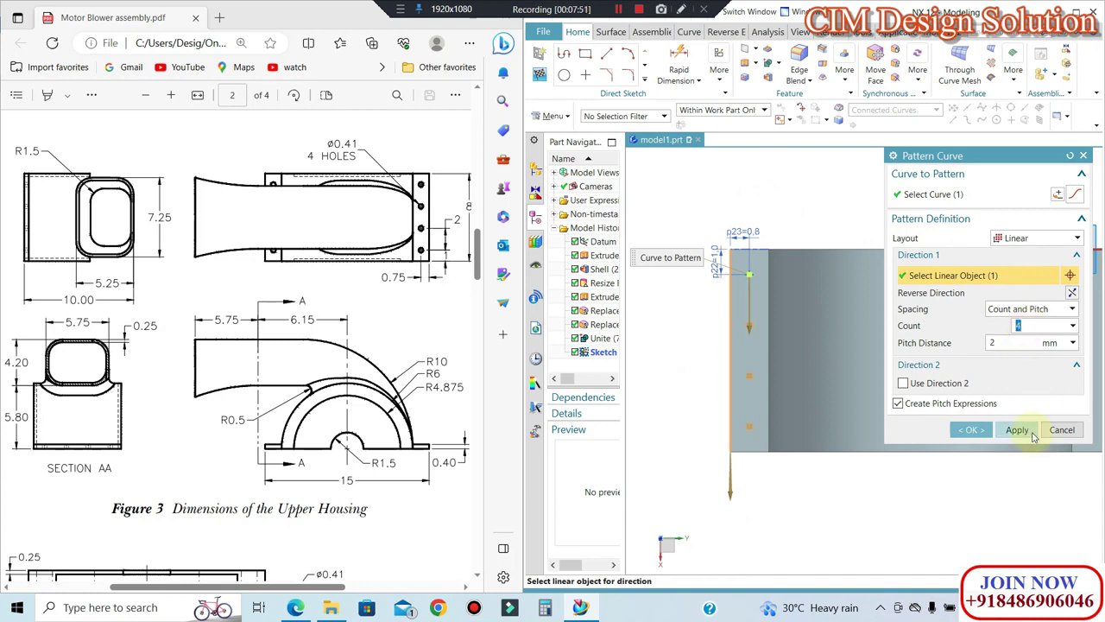
click(976, 430)
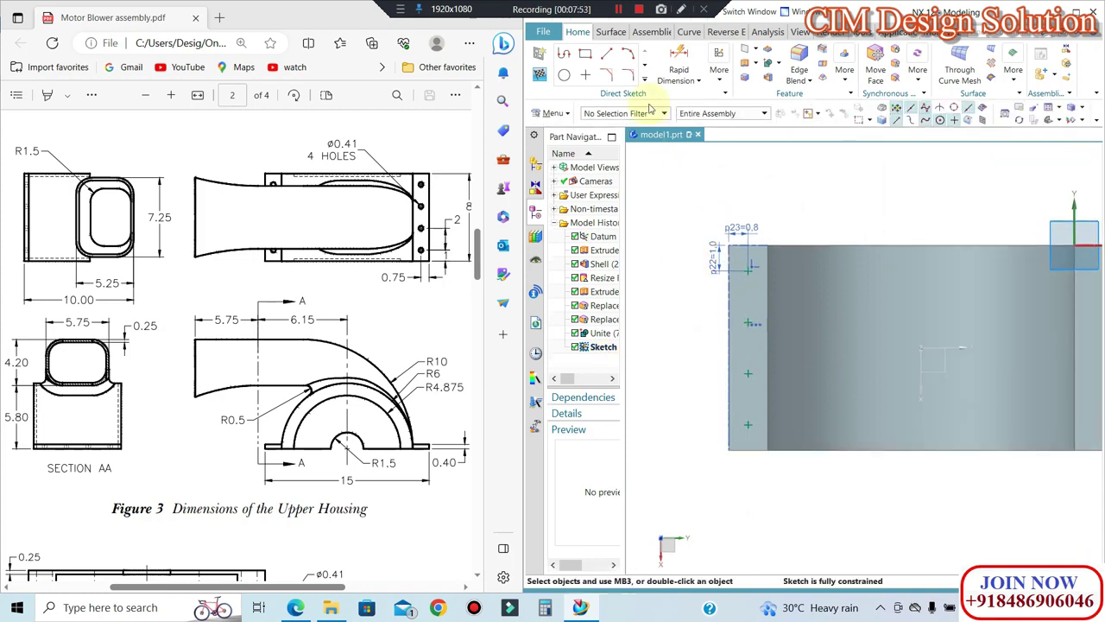
Step: Mirror the four points about the centreline and finish the sketch
click(590, 161)
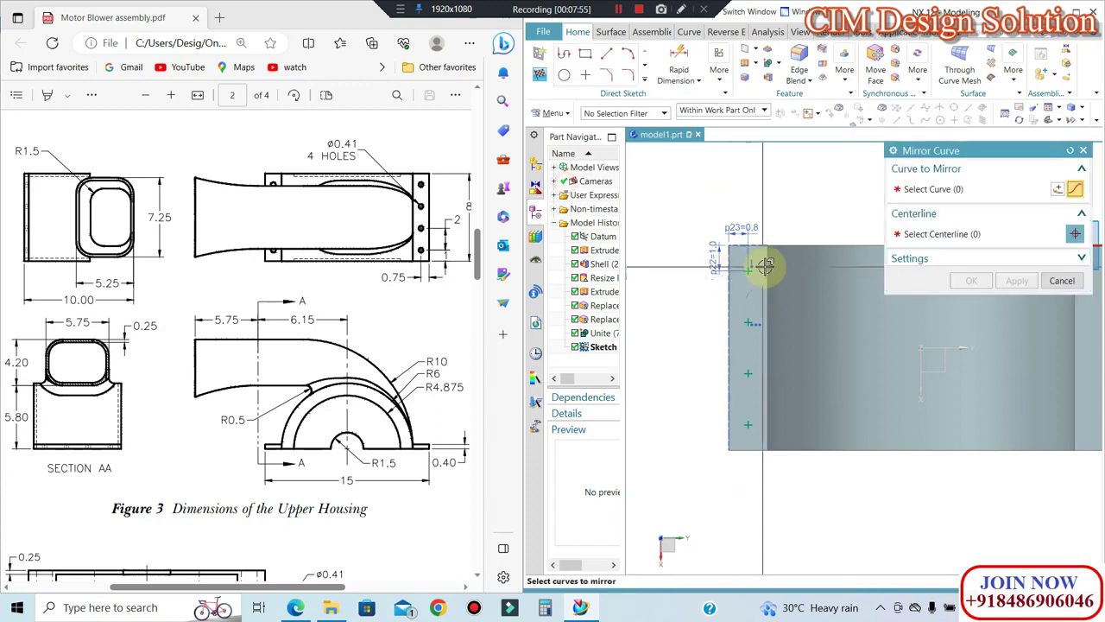
middle_click(918, 389)
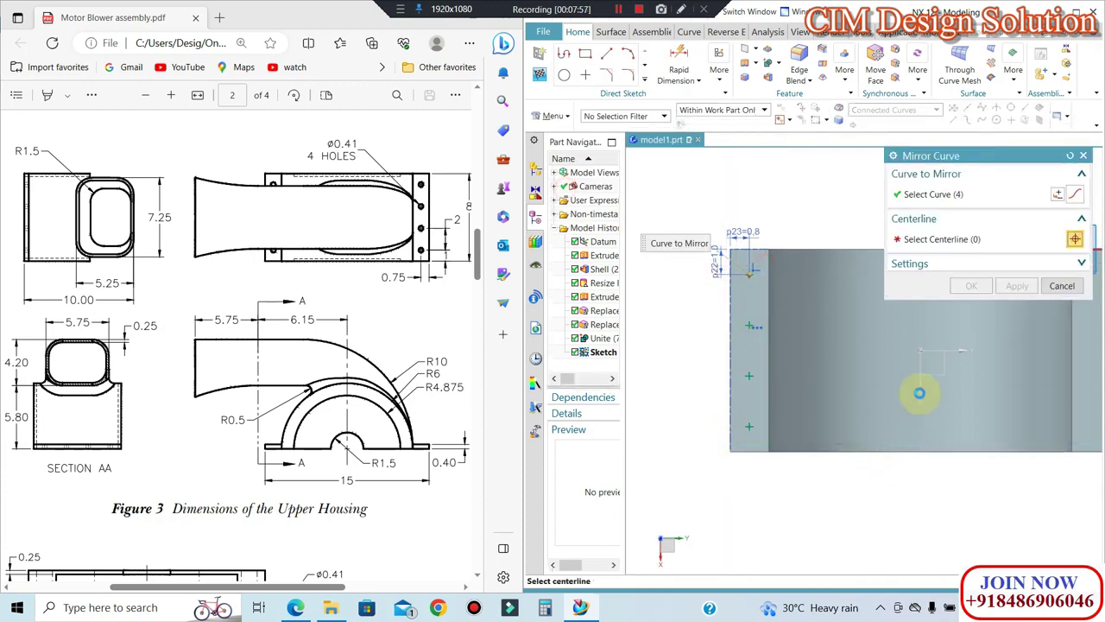
click(779, 403)
middle_click(816, 377)
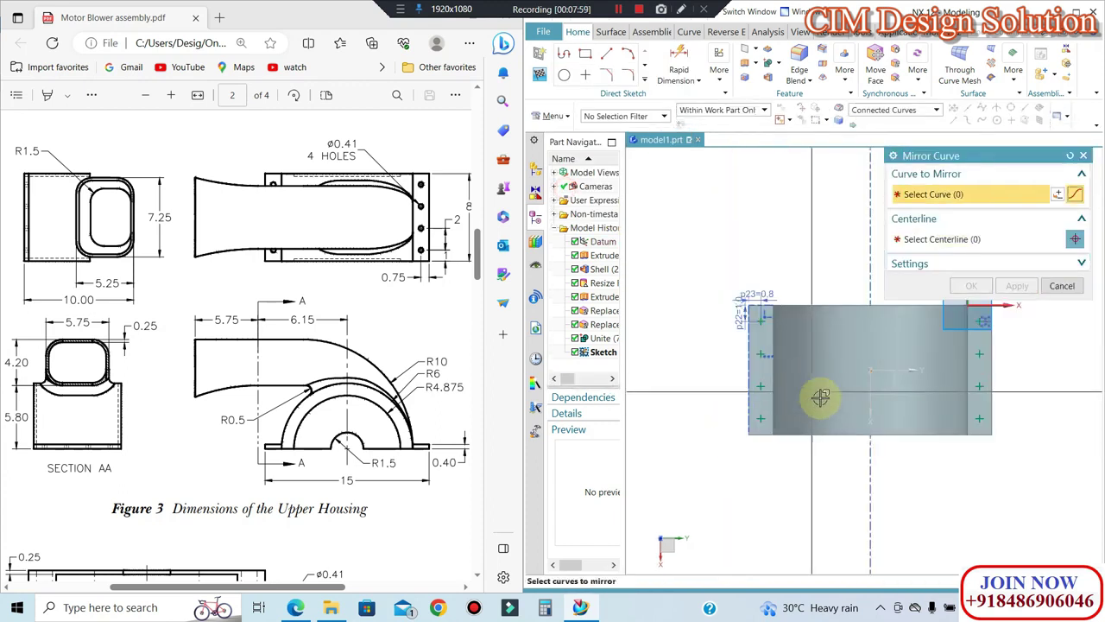
key(ctrl+q)
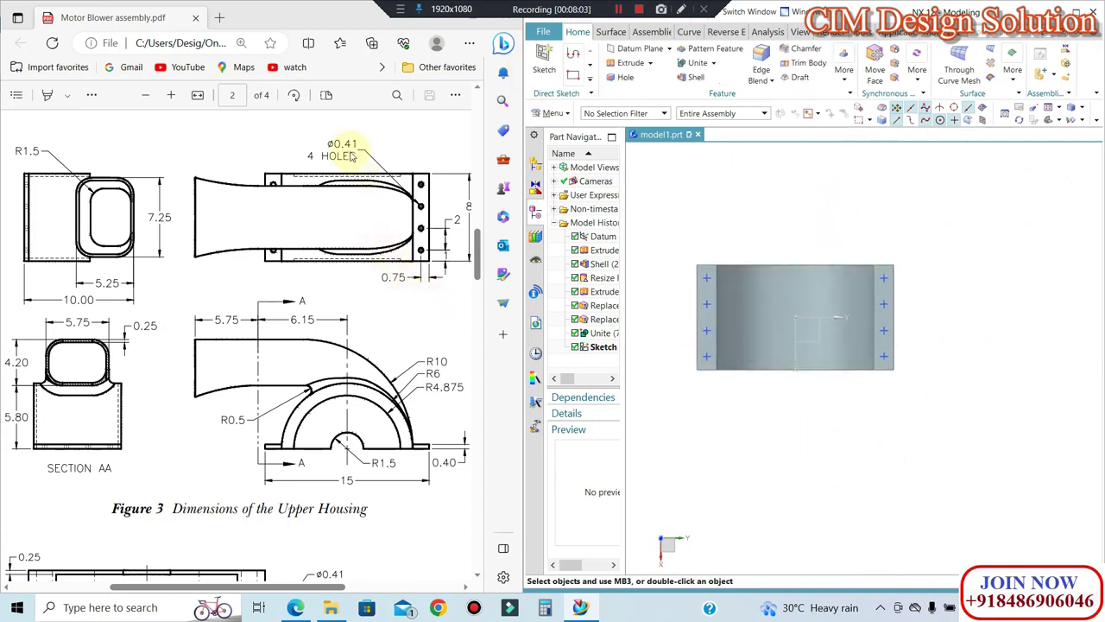
Step: Create a General simple hole with diameter 0.41
middle_drag(858, 265, 804, 253)
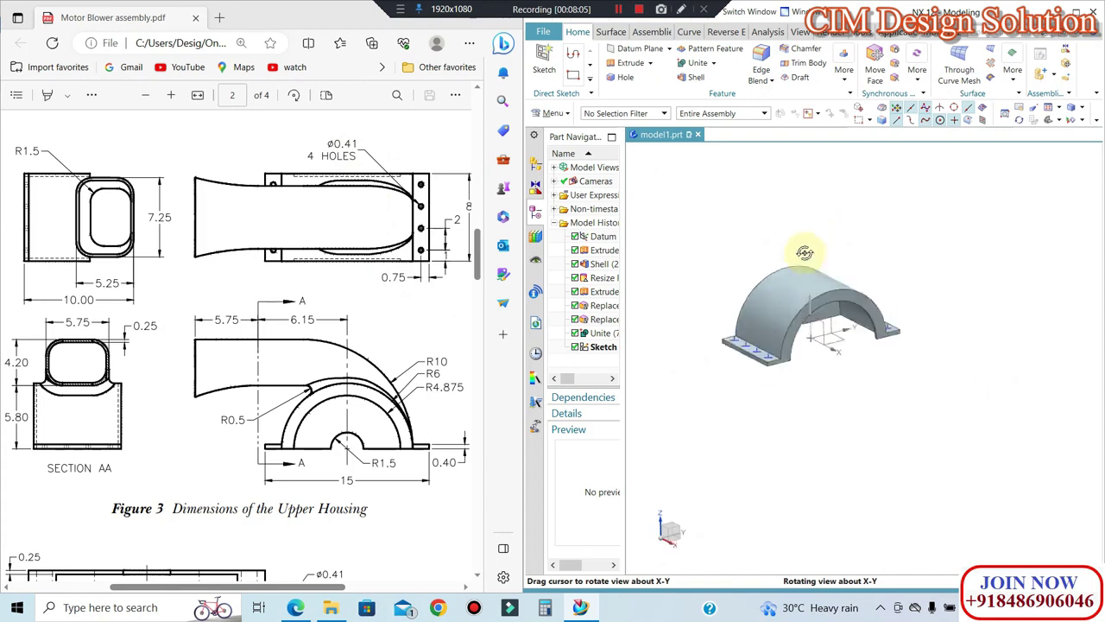
scroll(700, 360, up, 3)
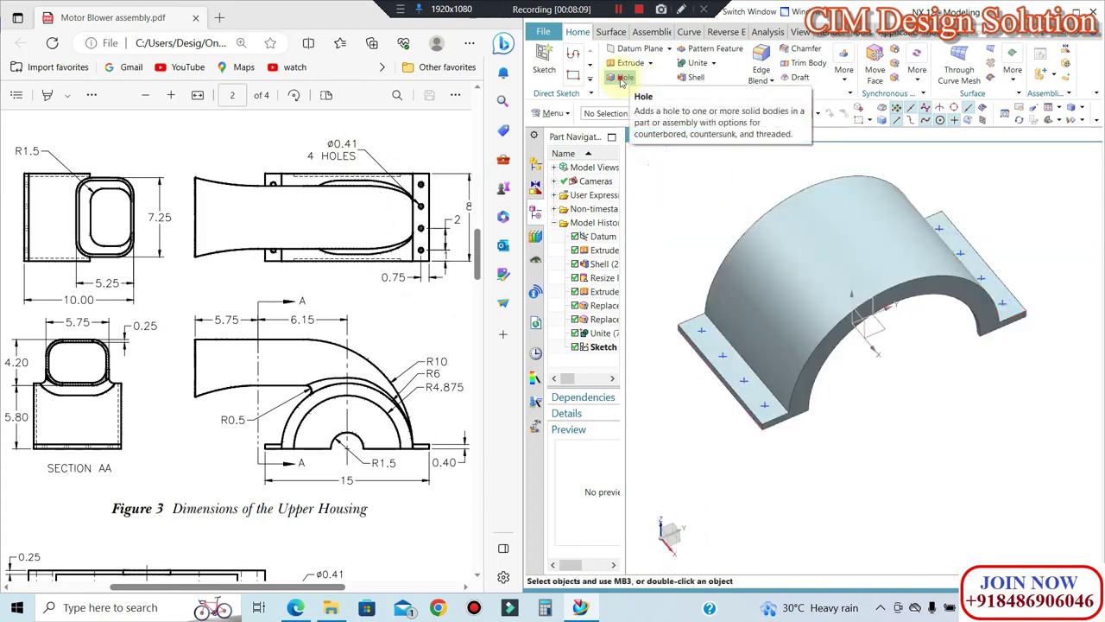
click(621, 78)
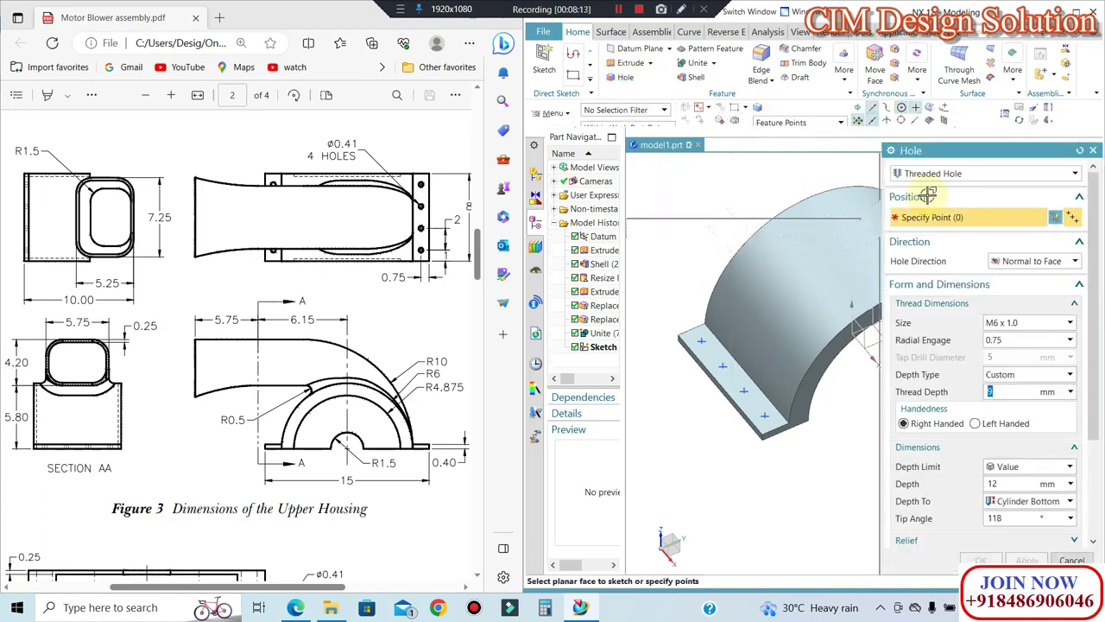
click(937, 183)
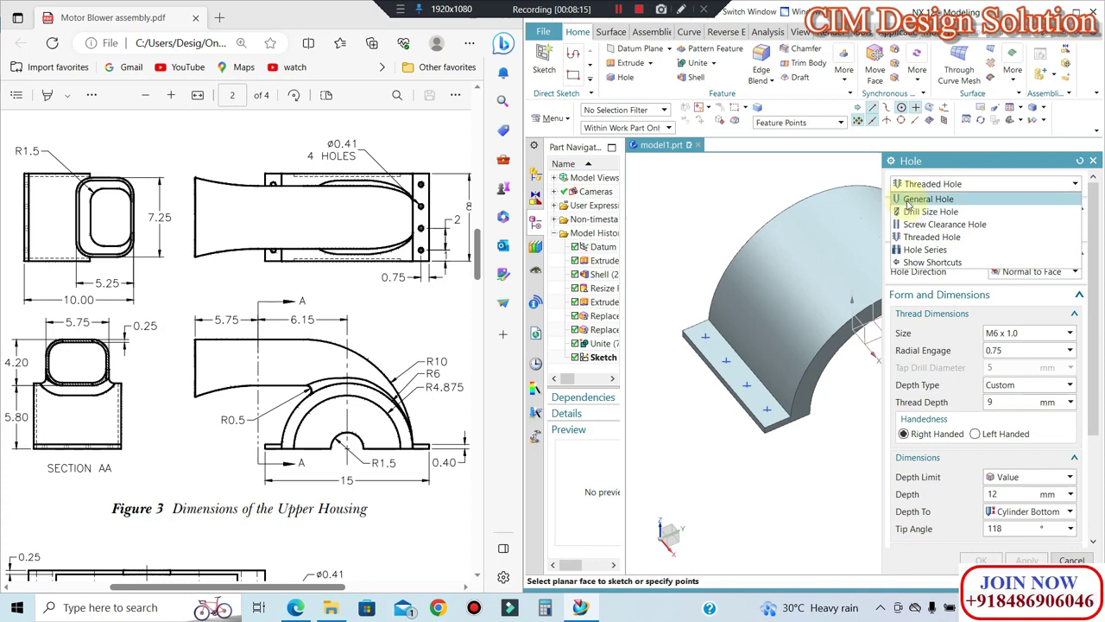
click(908, 199)
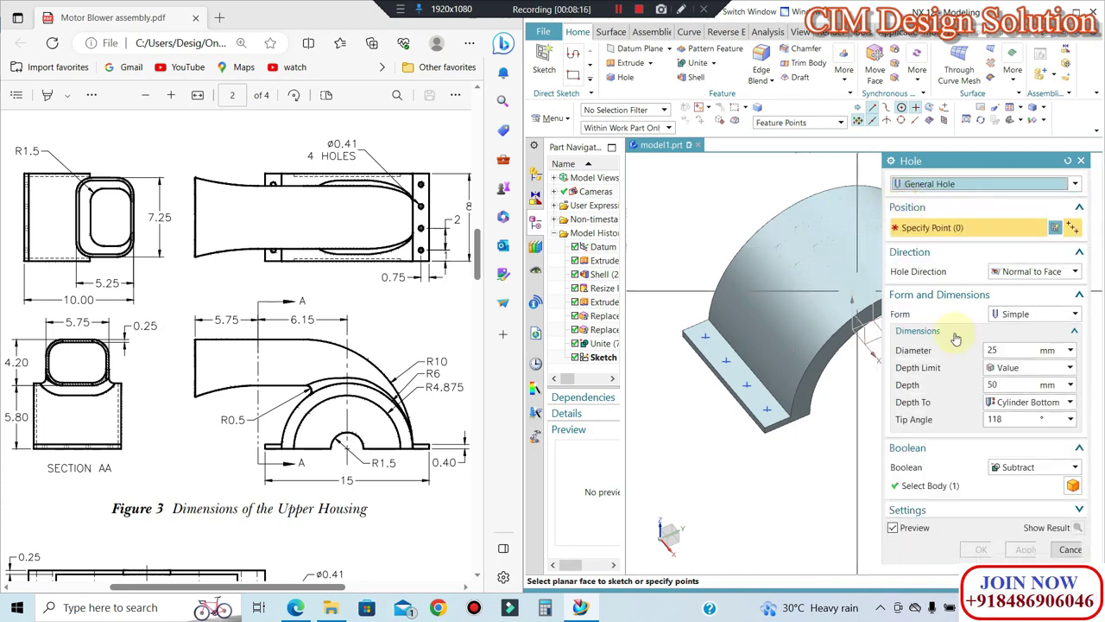
double_click(1017, 349)
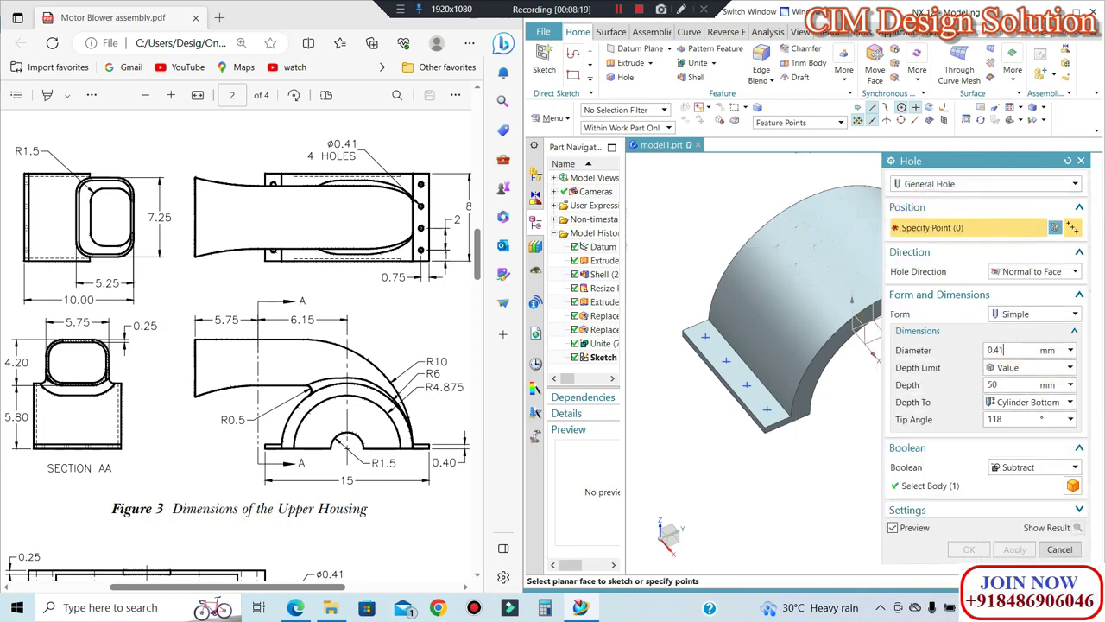
text(0.41)
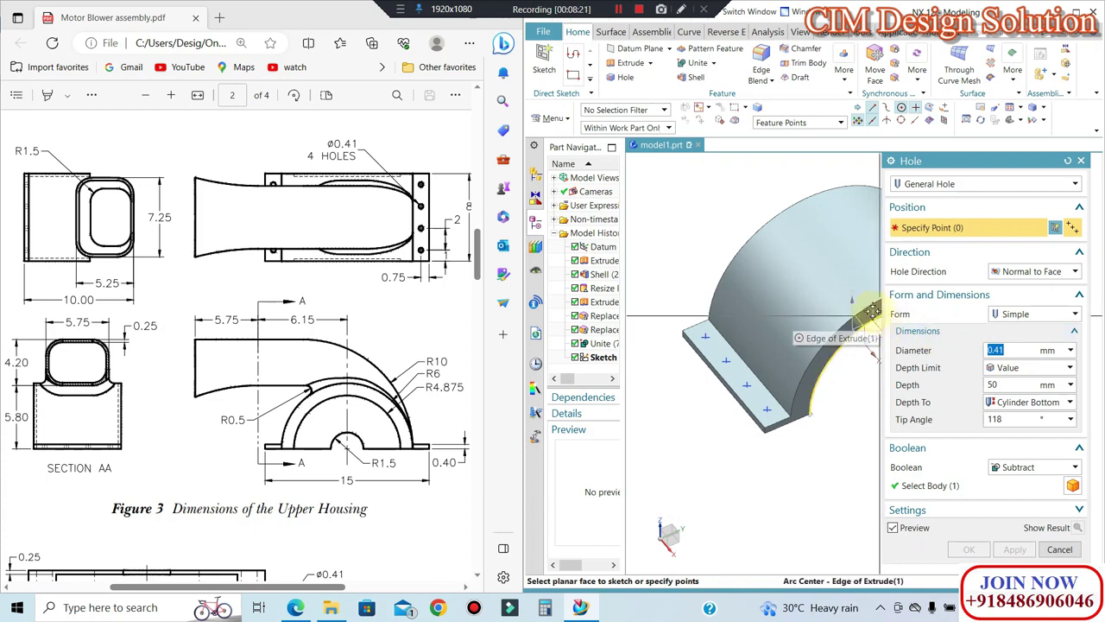
Step: Set hole depth 2 and place holes at all eight flange sketch points
scroll(706, 337, up, 2)
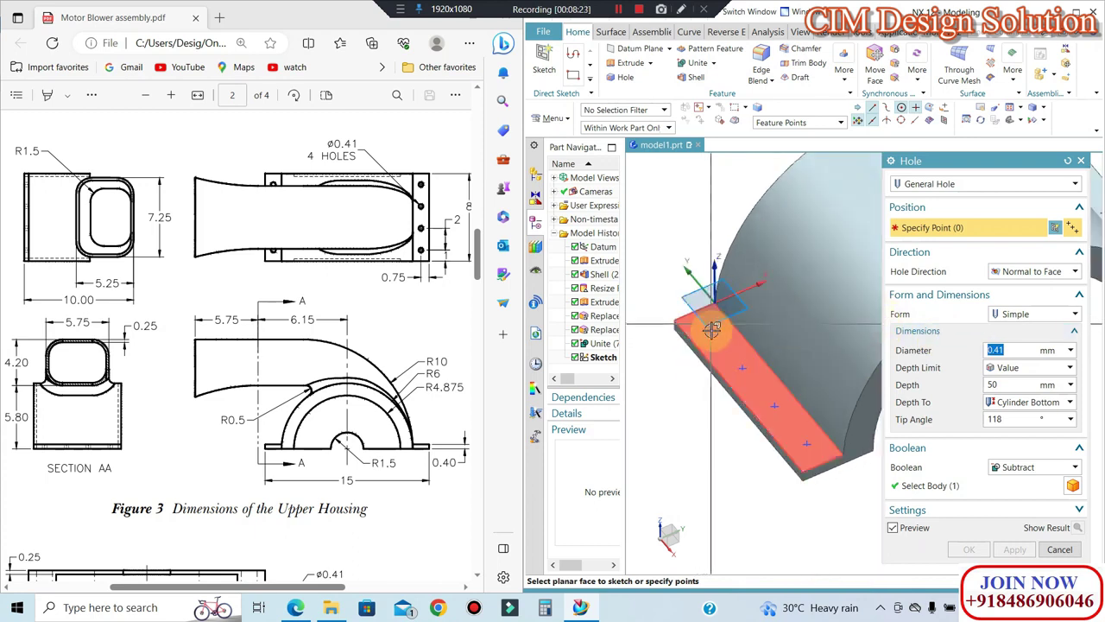
click(710, 330)
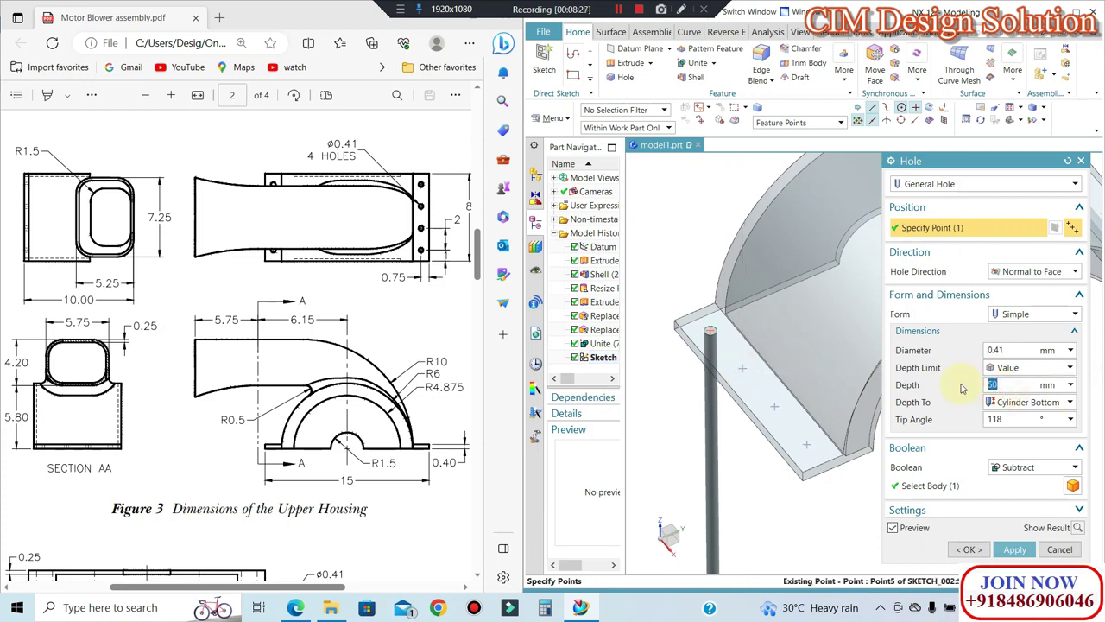
text(2)
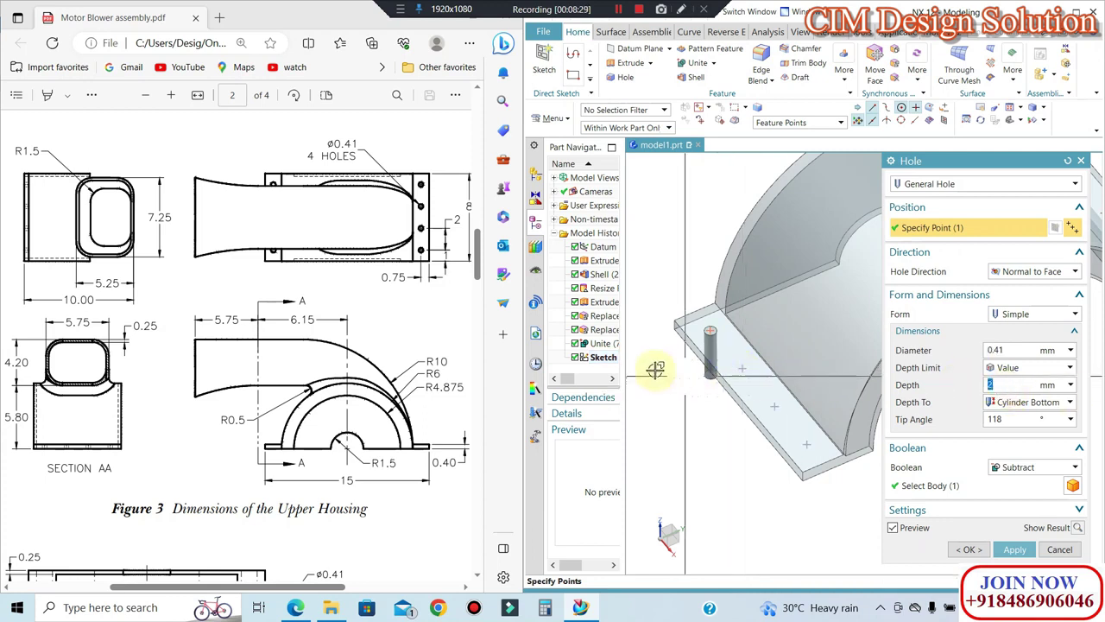
click(594, 362)
scroll(636, 407, down, 3)
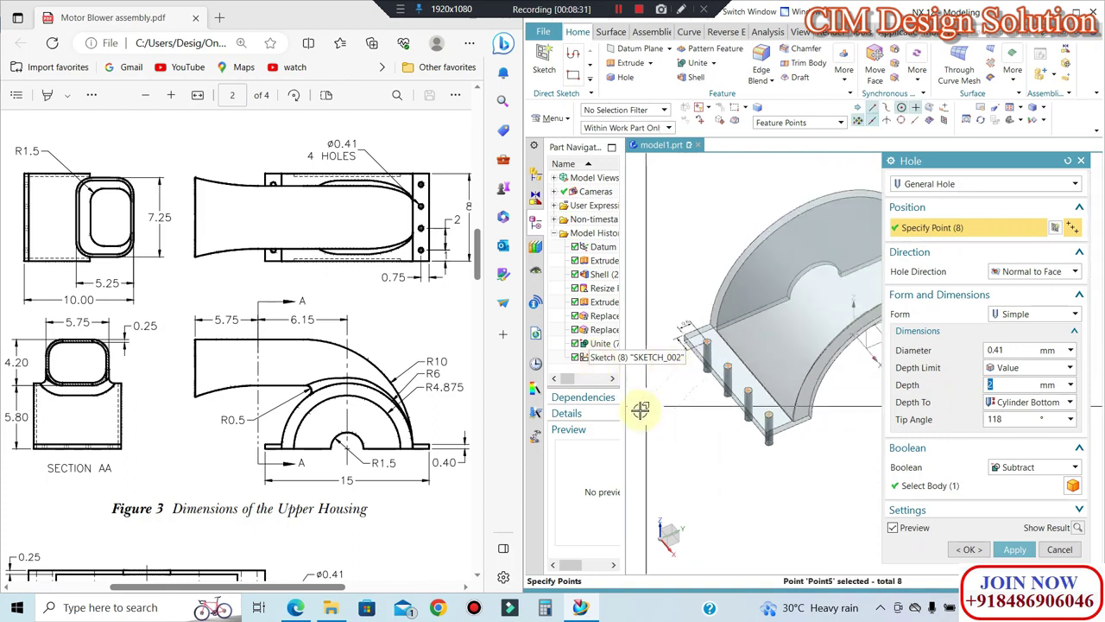
scroll(740, 333, down, 2)
key(Home)
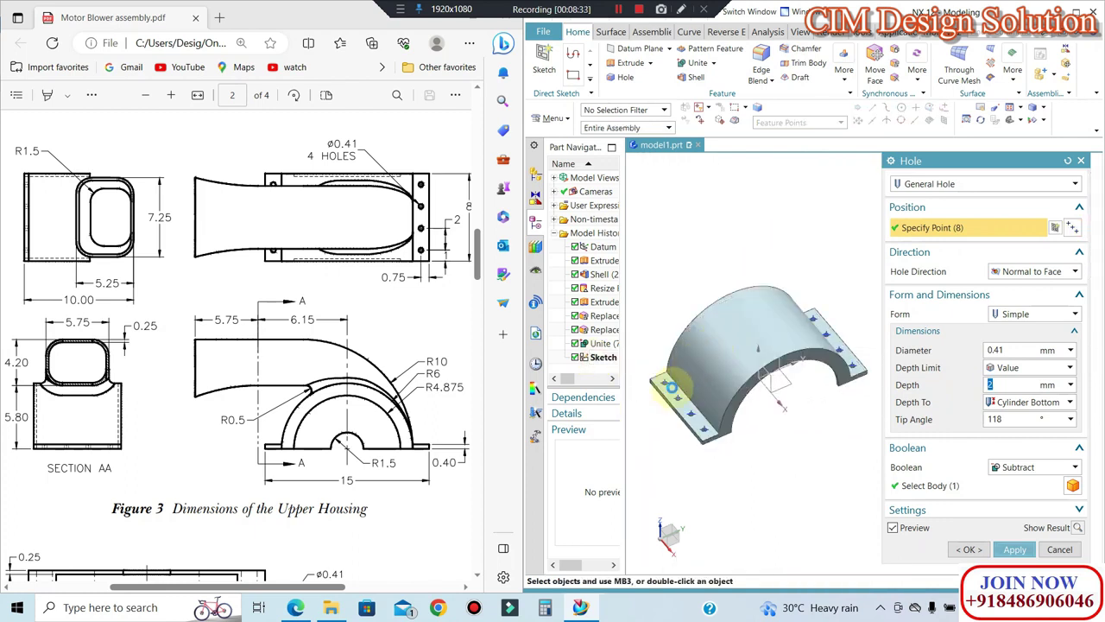
click(1060, 549)
scroll(674, 375, up, 3)
scroll(673, 374, up, 2)
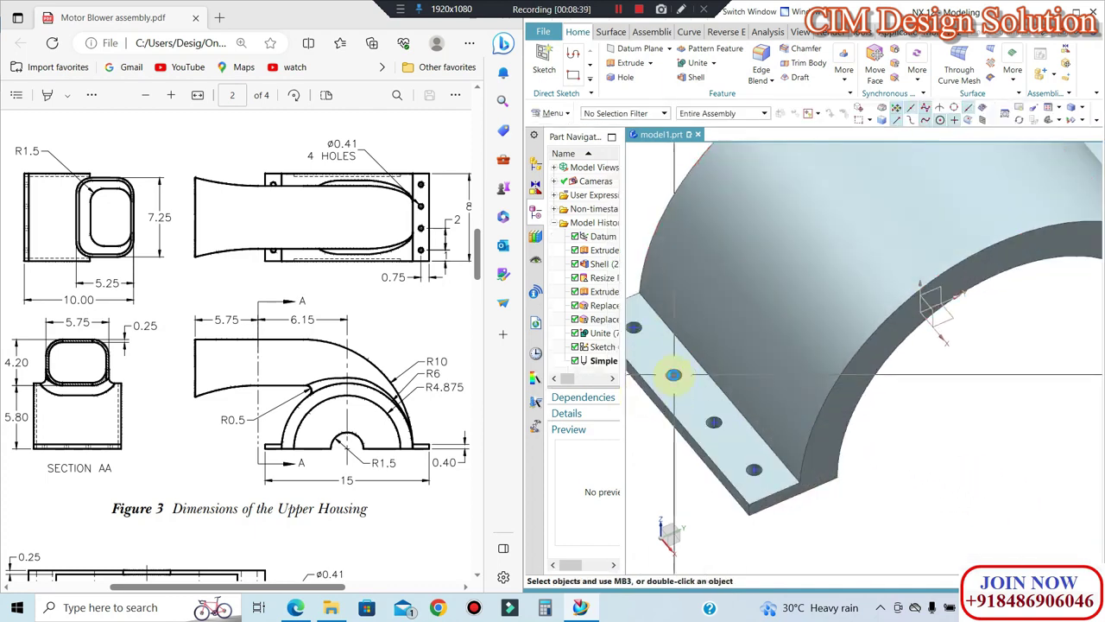
Step: Change the housing body's display settings
key(ctrl+j)
click(851, 358)
middle_click(851, 357)
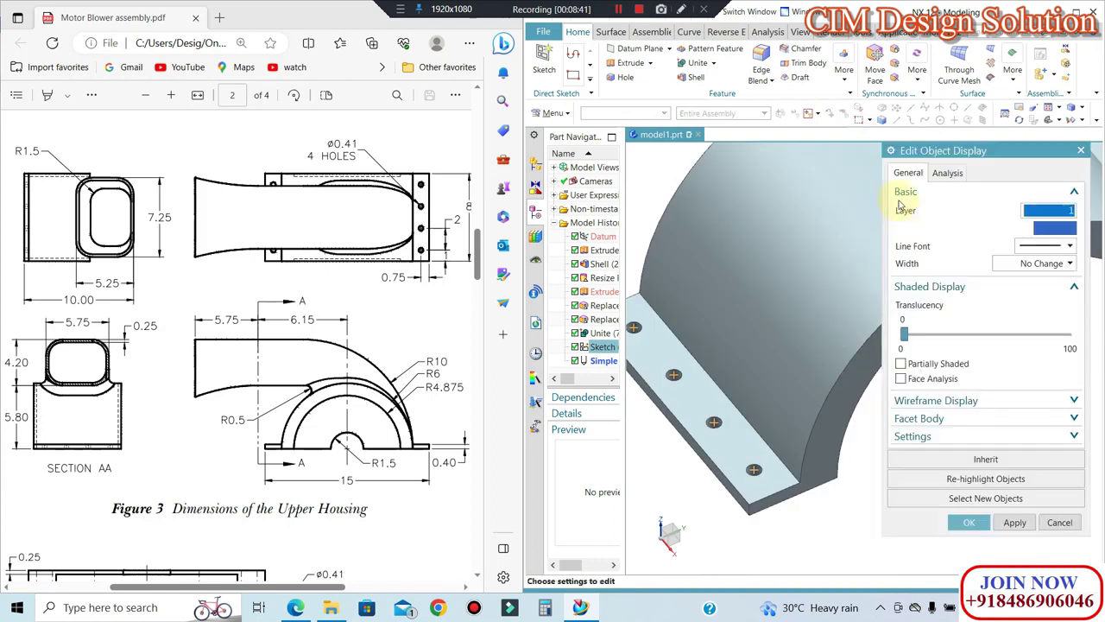
key(Return)
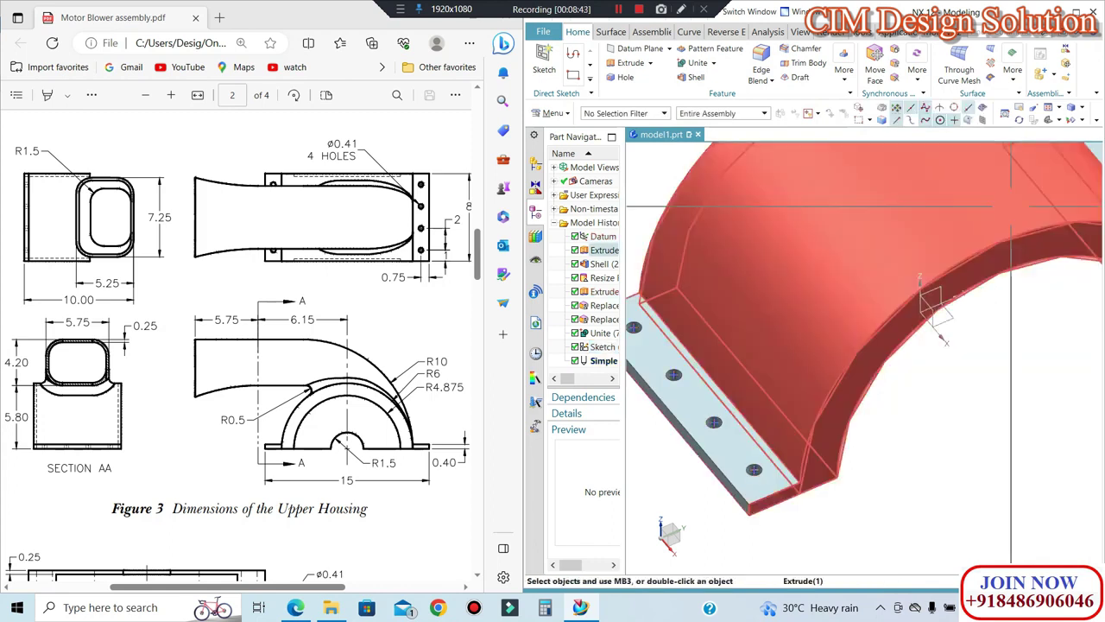
Step: Set layer 100 in Layer Settings and orbit the housing into a 3D view
key(ctrl+l)
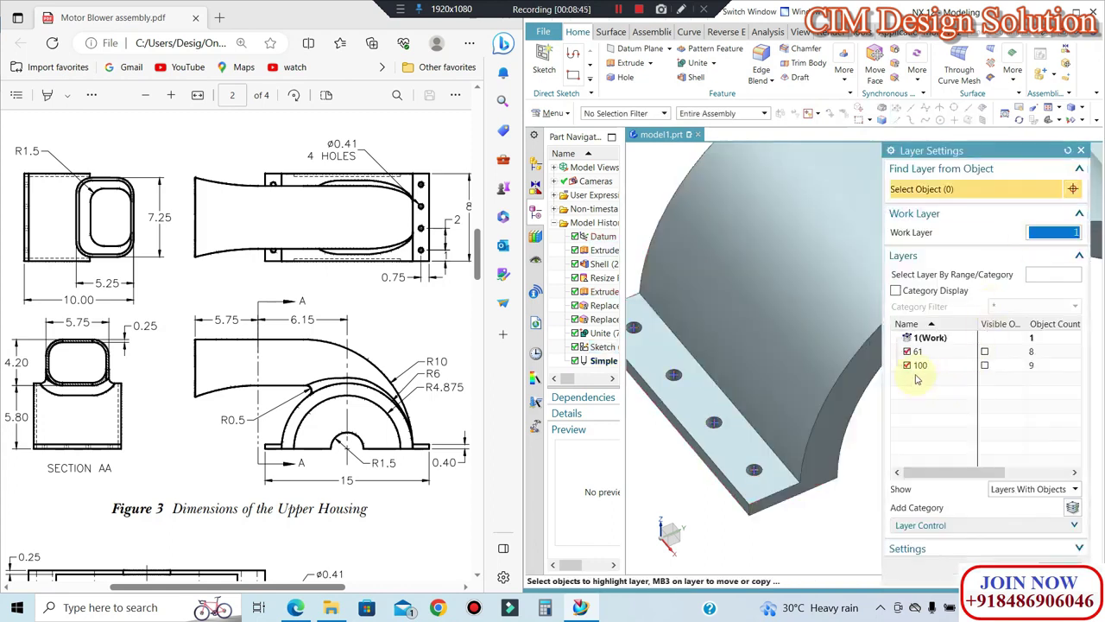
click(919, 364)
middle_click(929, 388)
key(Home)
middle_drag(878, 489, 833, 467)
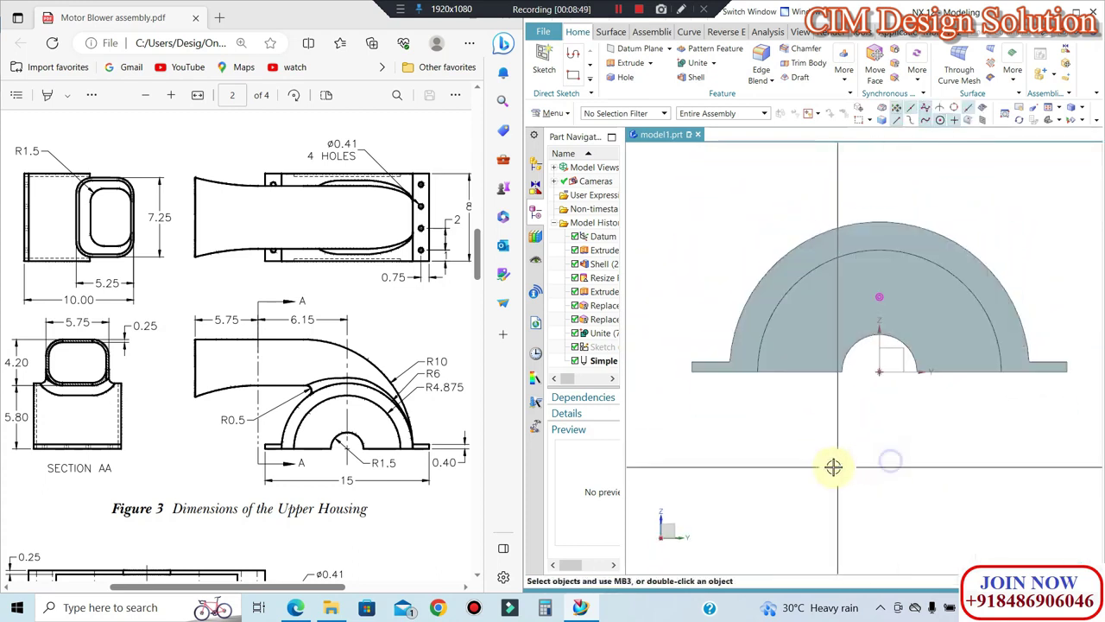
scroll(913, 459, down, 3)
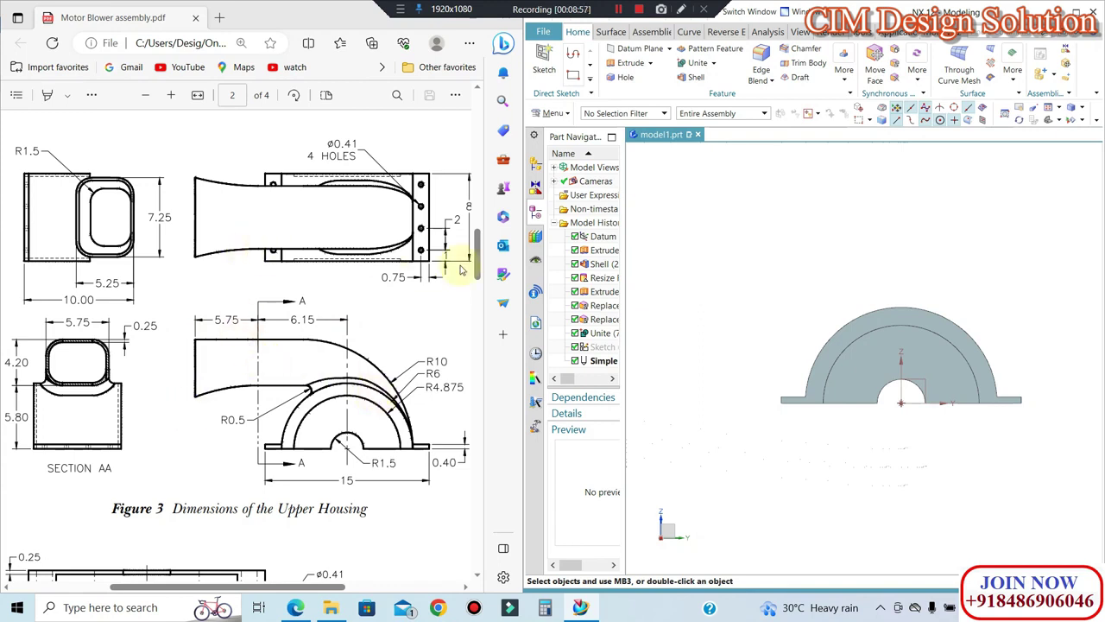
mouse_move(720, 360)
middle_down()
mouse_move(841, 377)
mouse_move(918, 406)
middle_up()
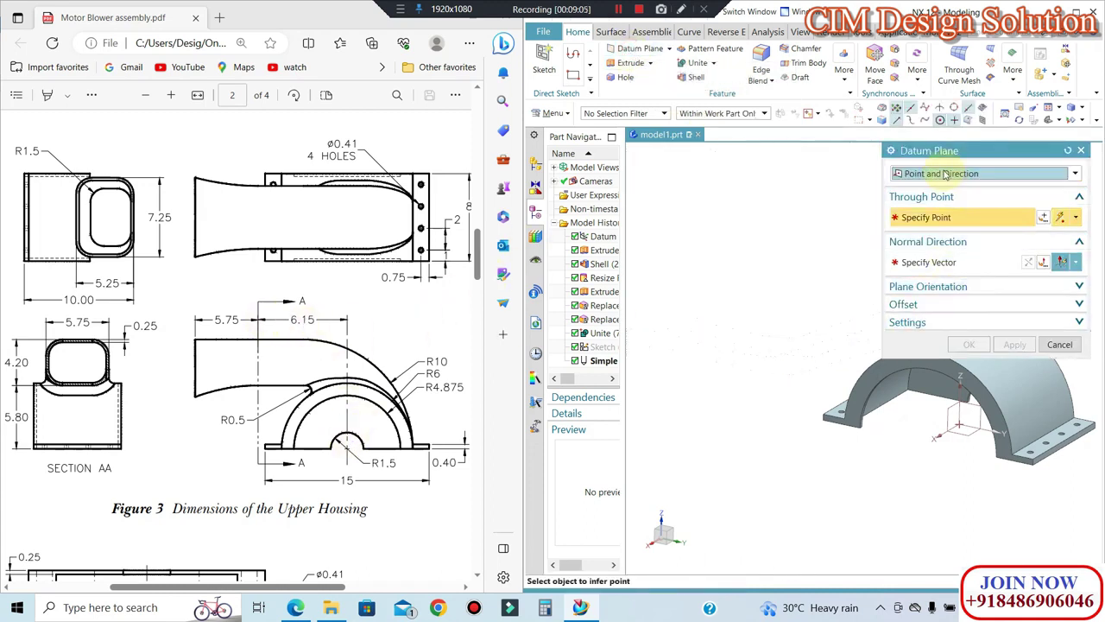
Step: Create an At Distance datum plane offset -6.15 from the XZ plane
click(942, 173)
click(933, 197)
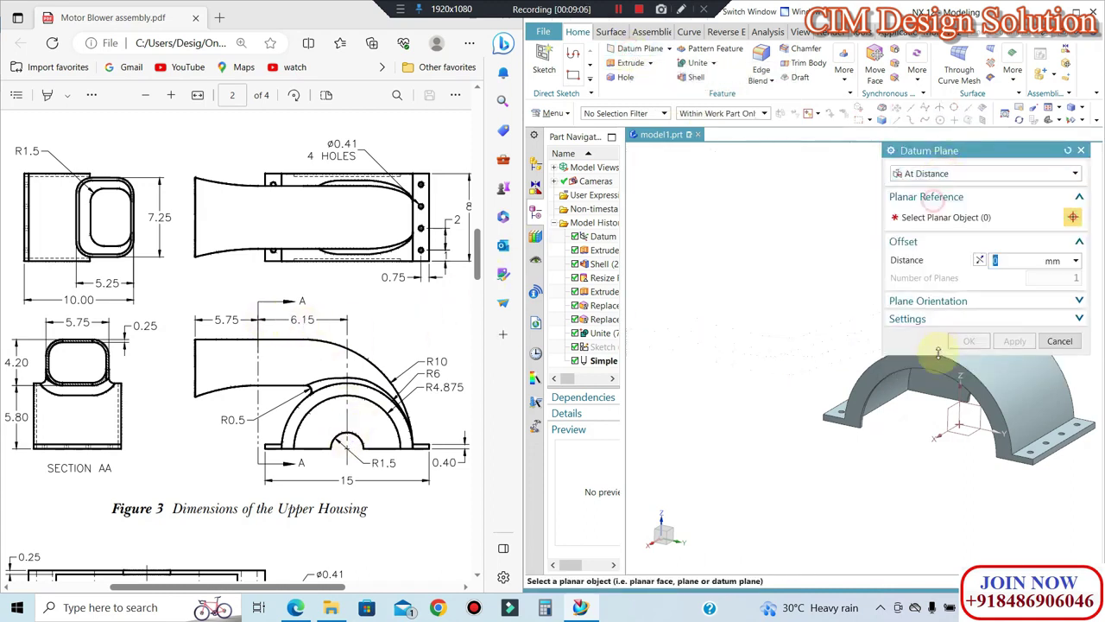
click(950, 413)
text(-6.15)
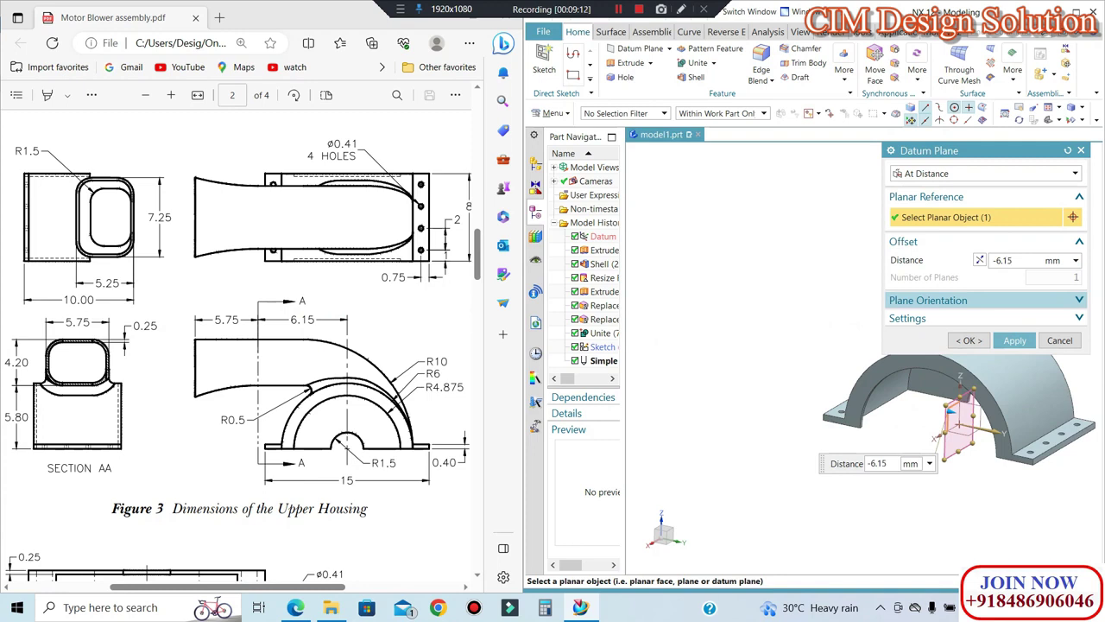
key(Return)
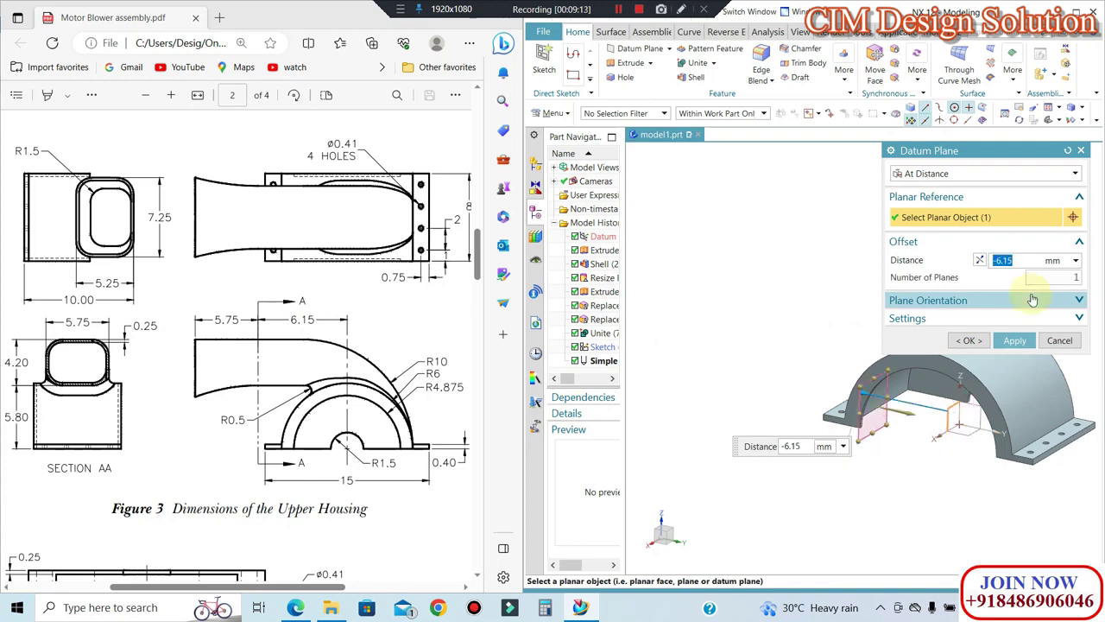
mouse_move(939, 486)
middle_down()
mouse_move(942, 495)
mouse_move(924, 481)
middle_up()
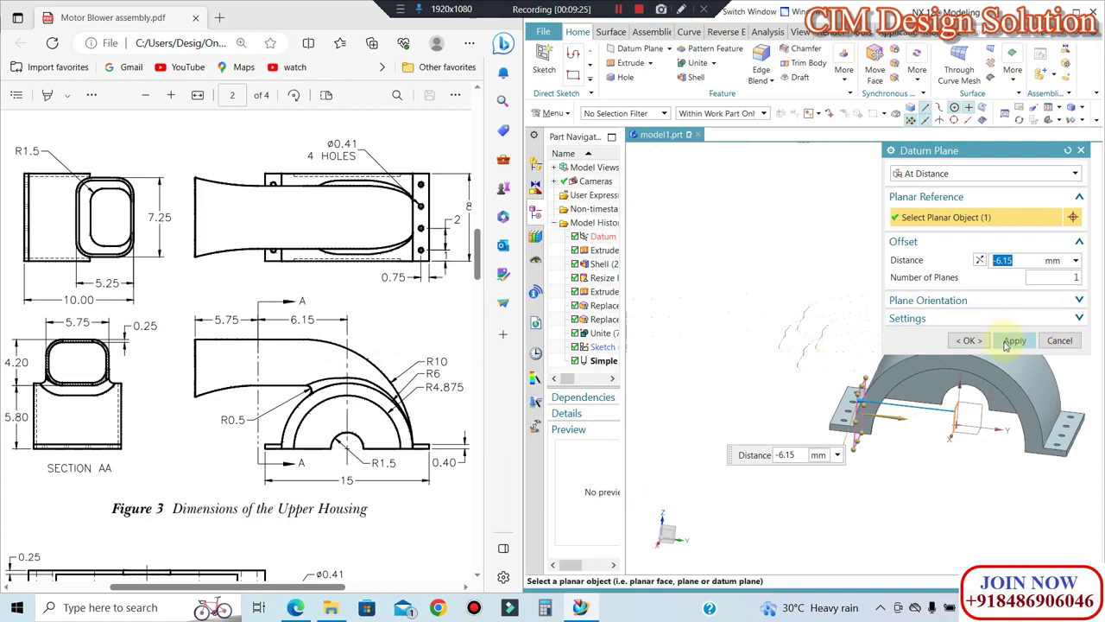
click(1011, 341)
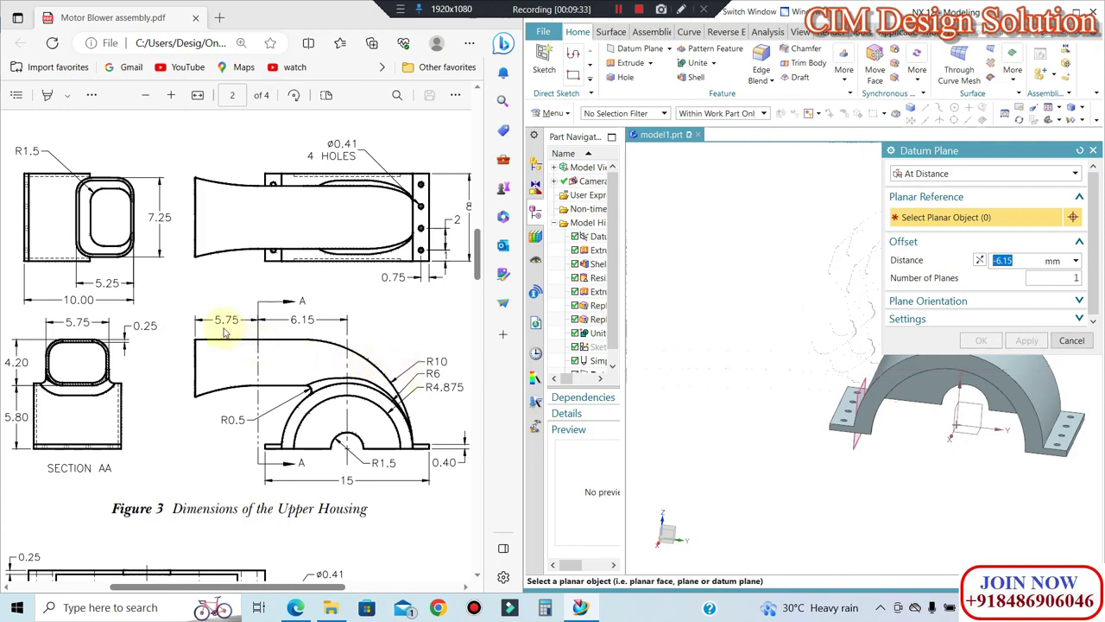
Step: Add a second datum plane offset -5.75 from the new plane, then view it straight-on from the front
click(860, 377)
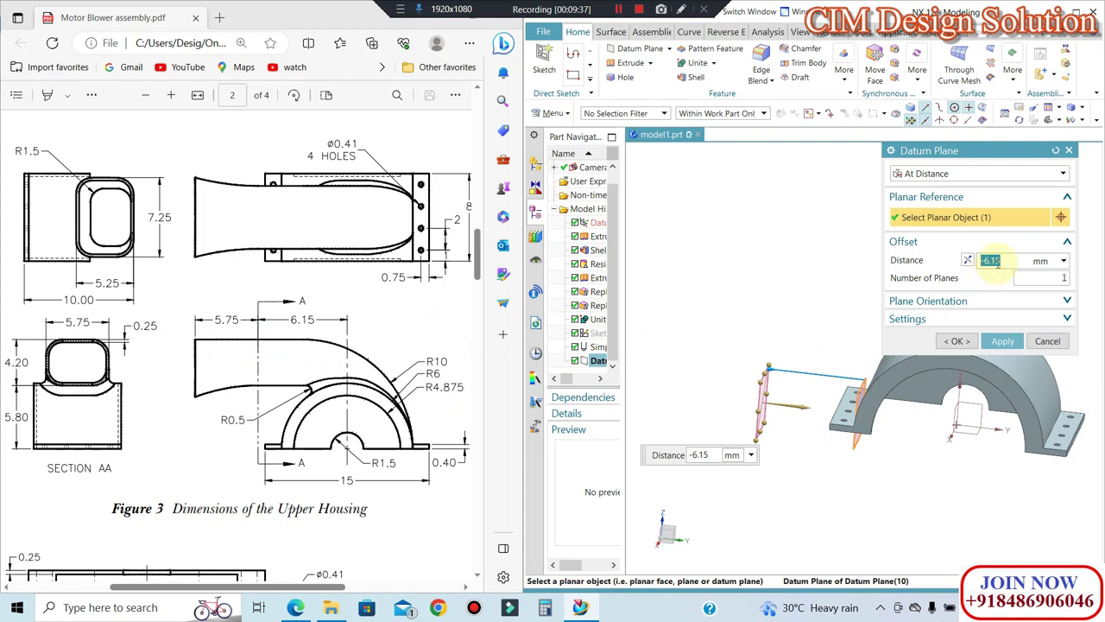
key(BackSpace)
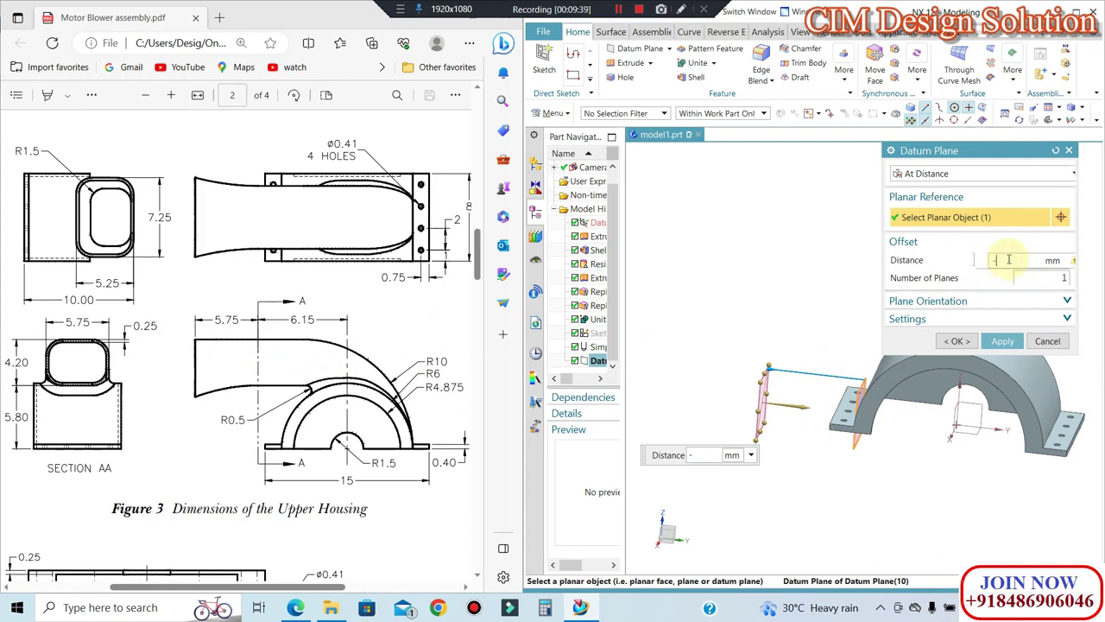
text(5.75)
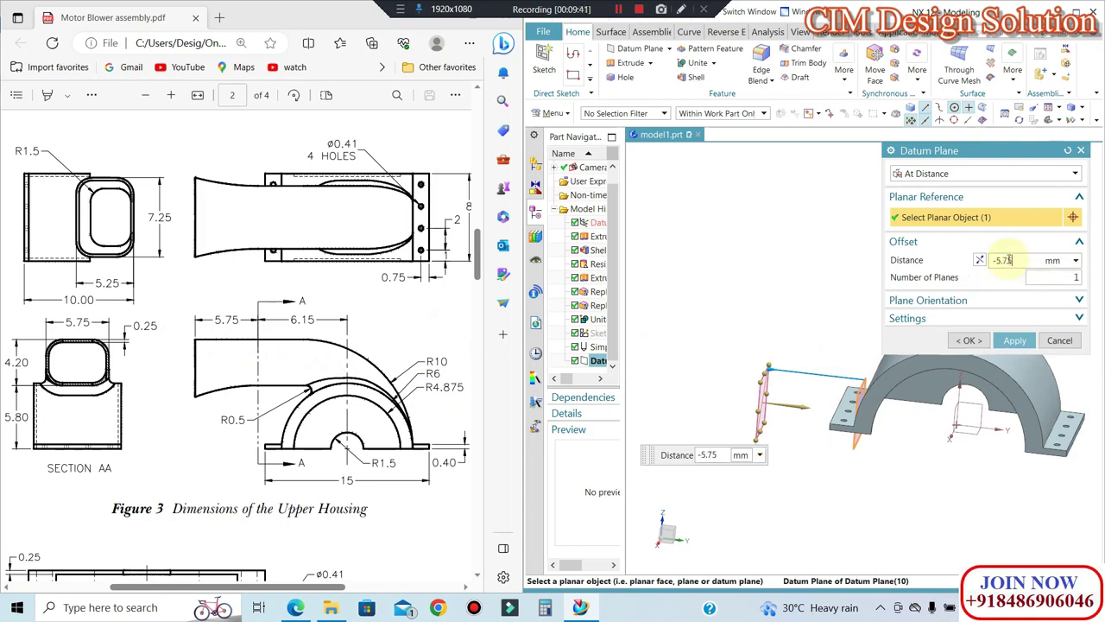
click(965, 340)
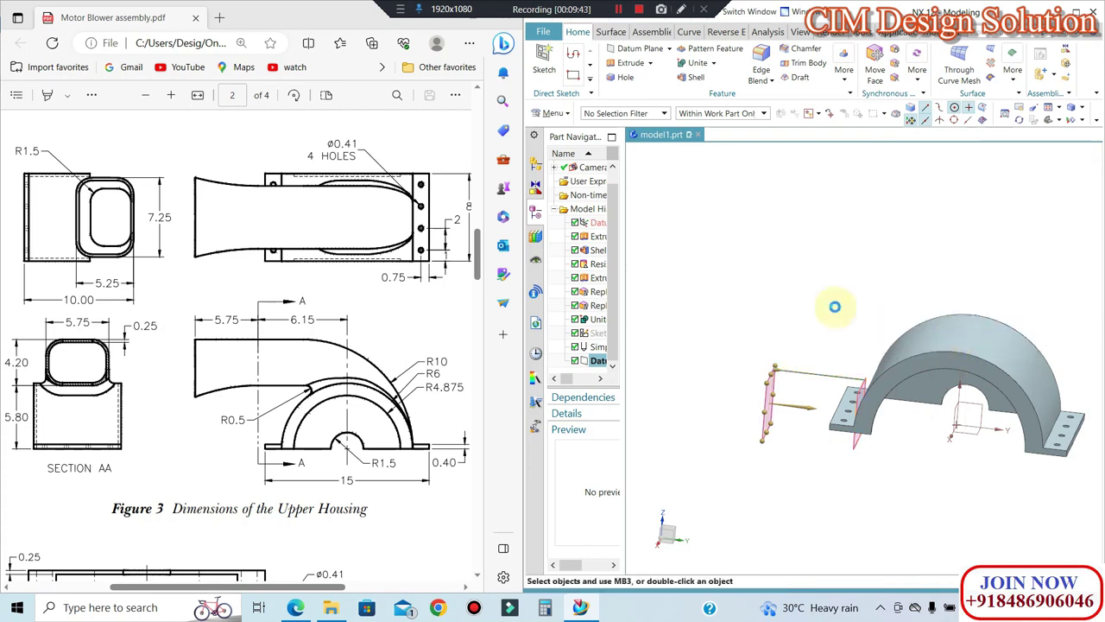
key(ctrl+alt+f)
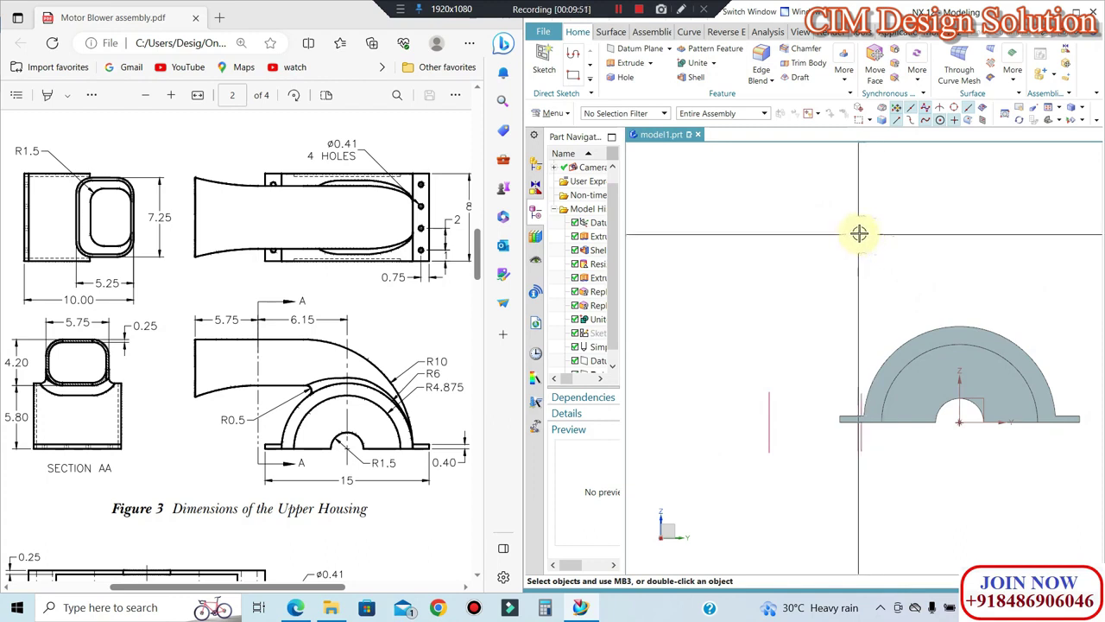
scroll(727, 149, up, 2)
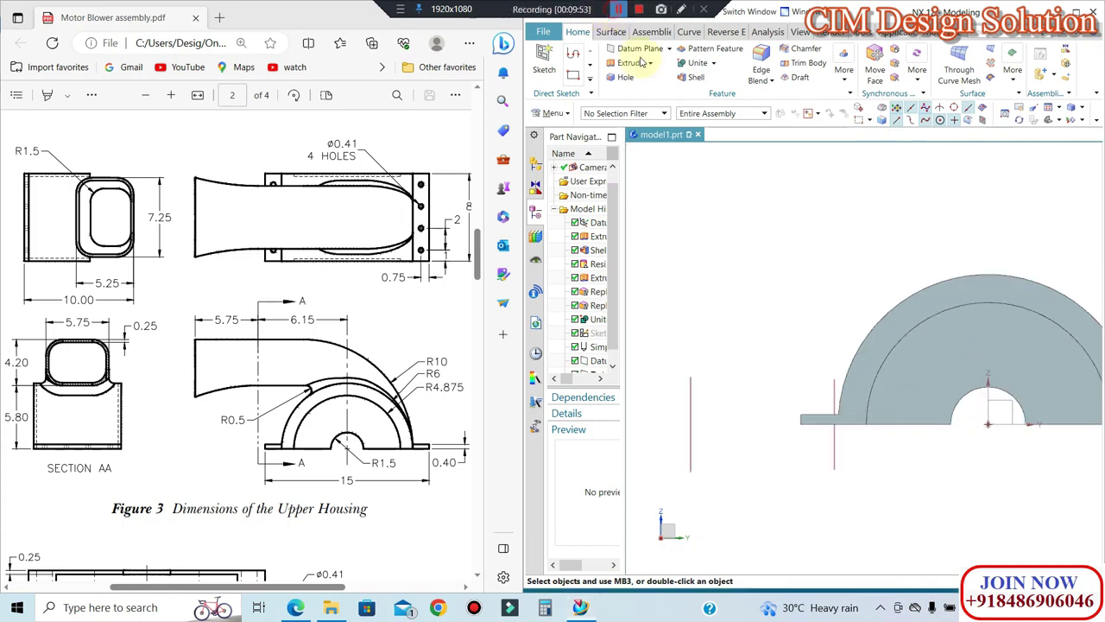
mouse_move(806, 274)
middle_down()
mouse_move(866, 353)
mouse_move(852, 369)
mouse_move(866, 340)
middle_up()
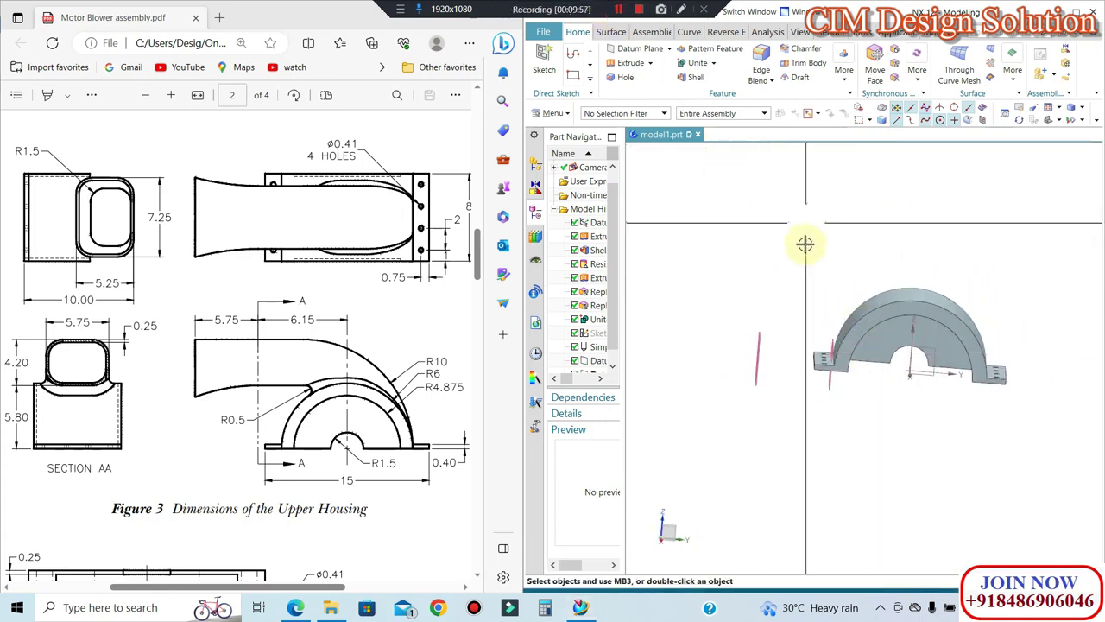
scroll(840, 389, up, 2)
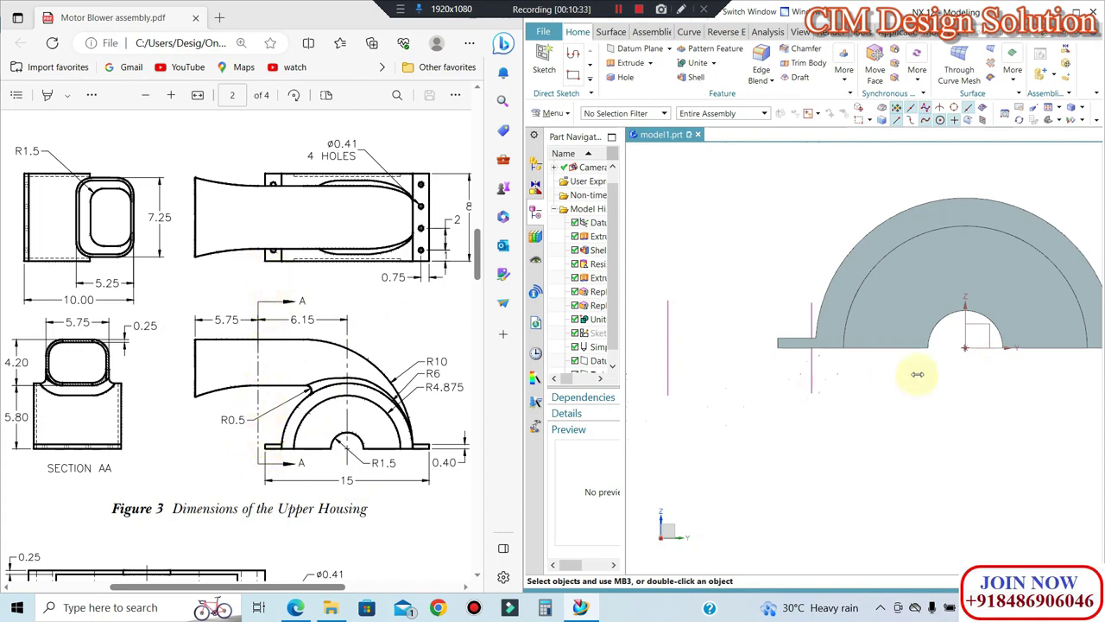
middle_drag(883, 374, 832, 415)
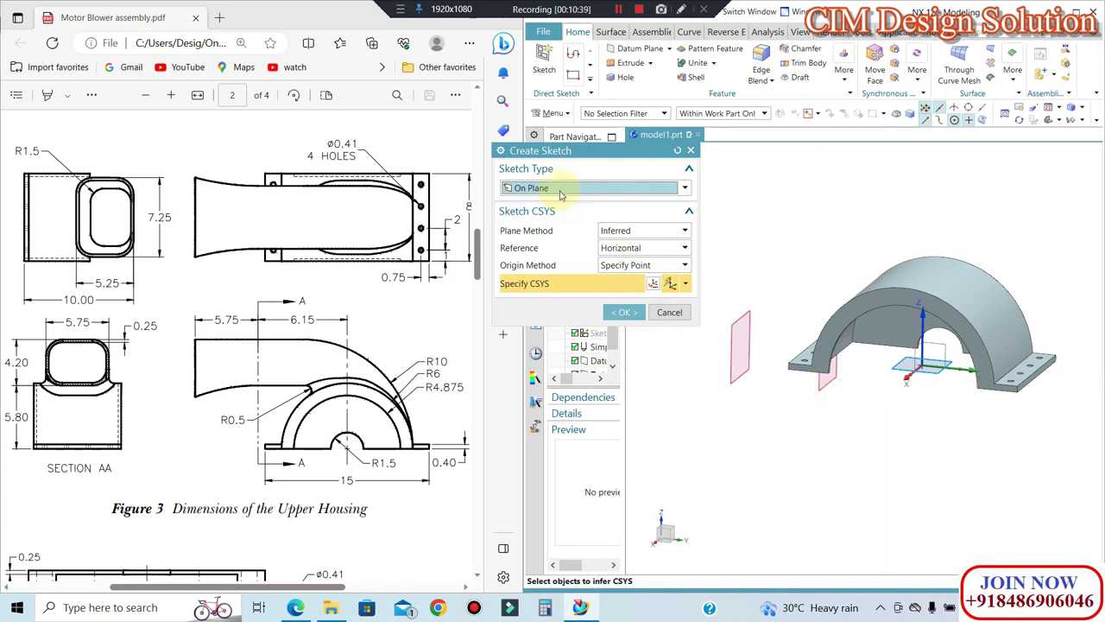
Step: Start a sketch on the offset datum plane
scroll(842, 388, up, 2)
click(811, 387)
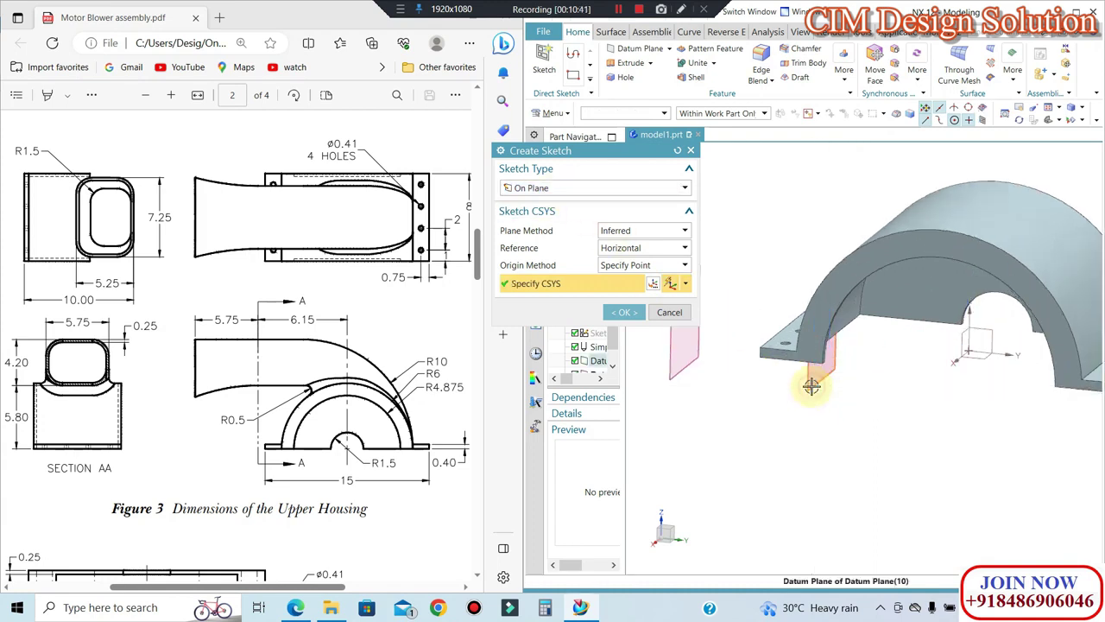
middle_click(812, 387)
mouse_move(803, 388)
middle_down()
mouse_move(811, 336)
mouse_move(827, 440)
mouse_move(841, 445)
middle_up()
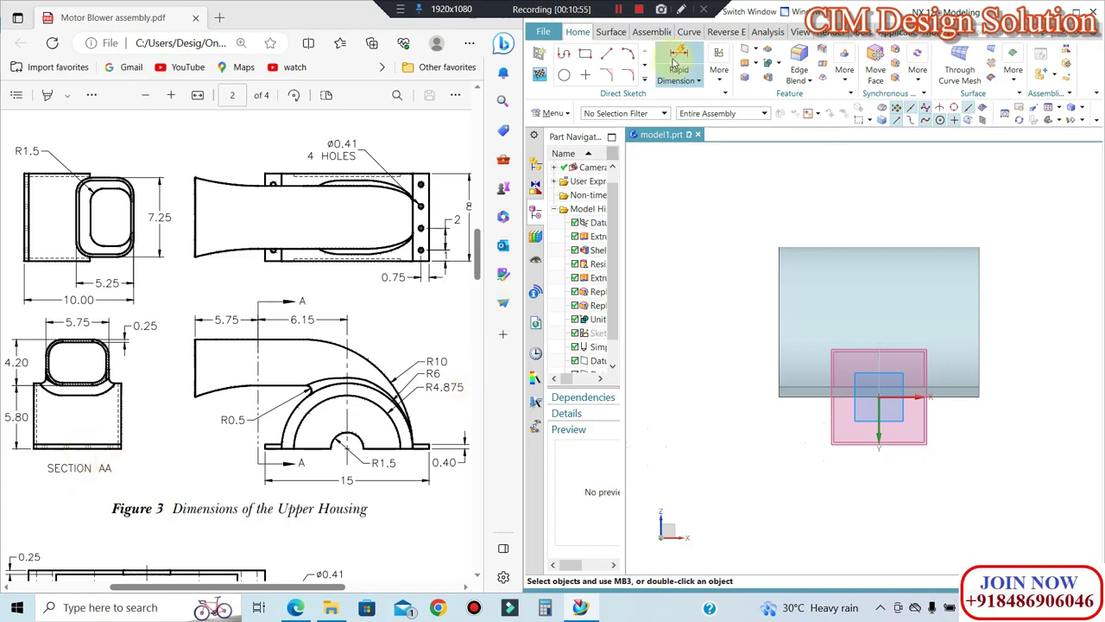
Step: Draw a two-corner rectangle about 4.1 by 3.6 above the origin
click(586, 53)
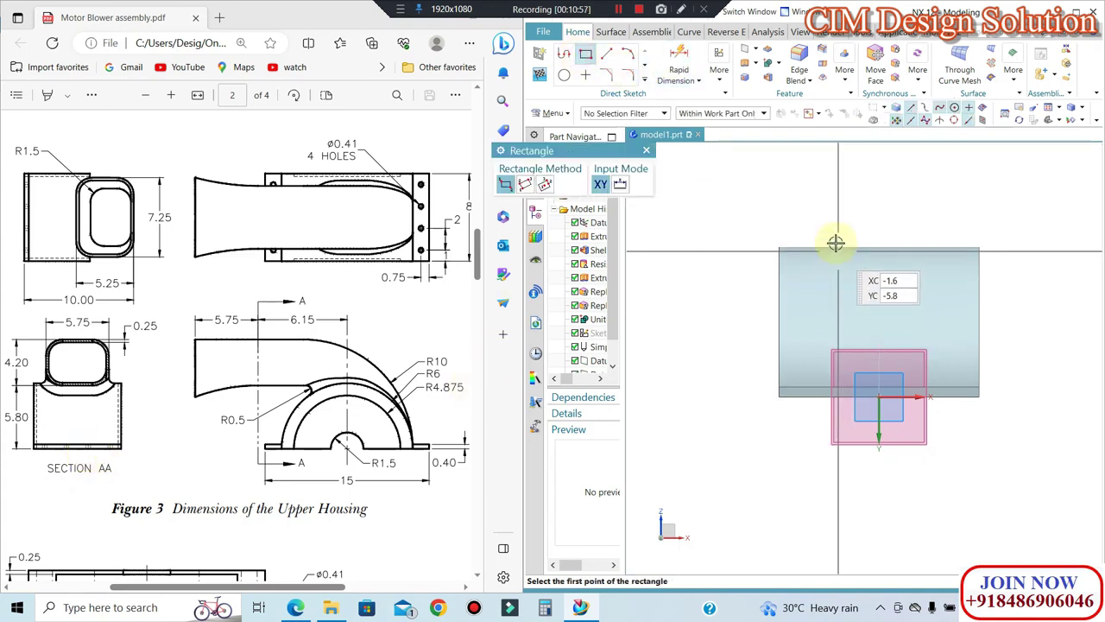
click(824, 207)
click(925, 297)
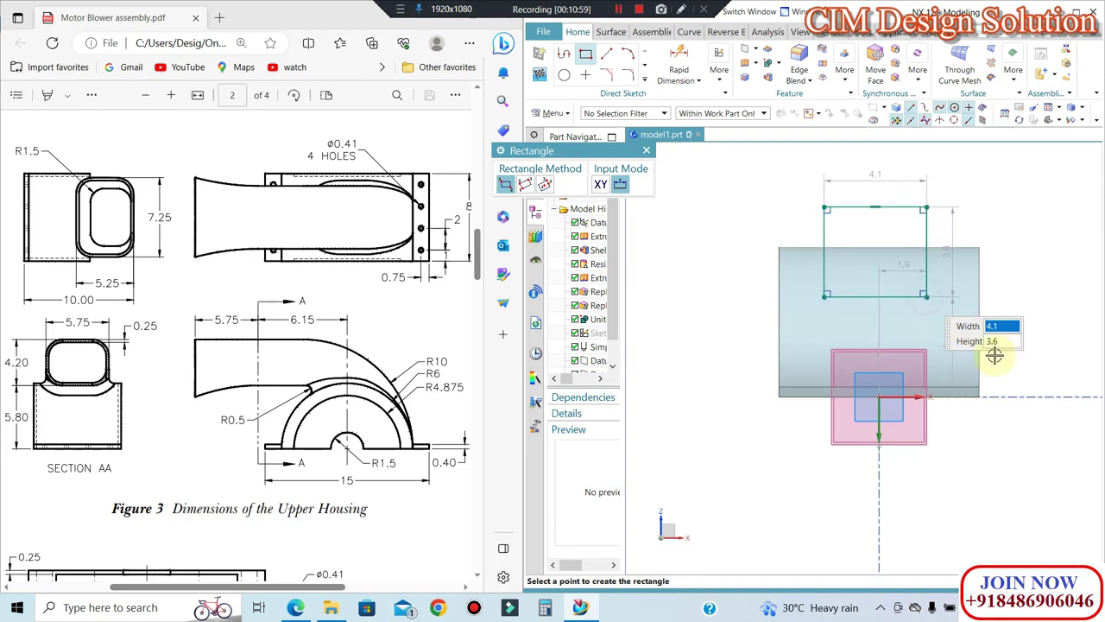
key(Escape)
Step: Try horizontally aligning the bottom edge's midpoint with the axis, then undo it
key(c)
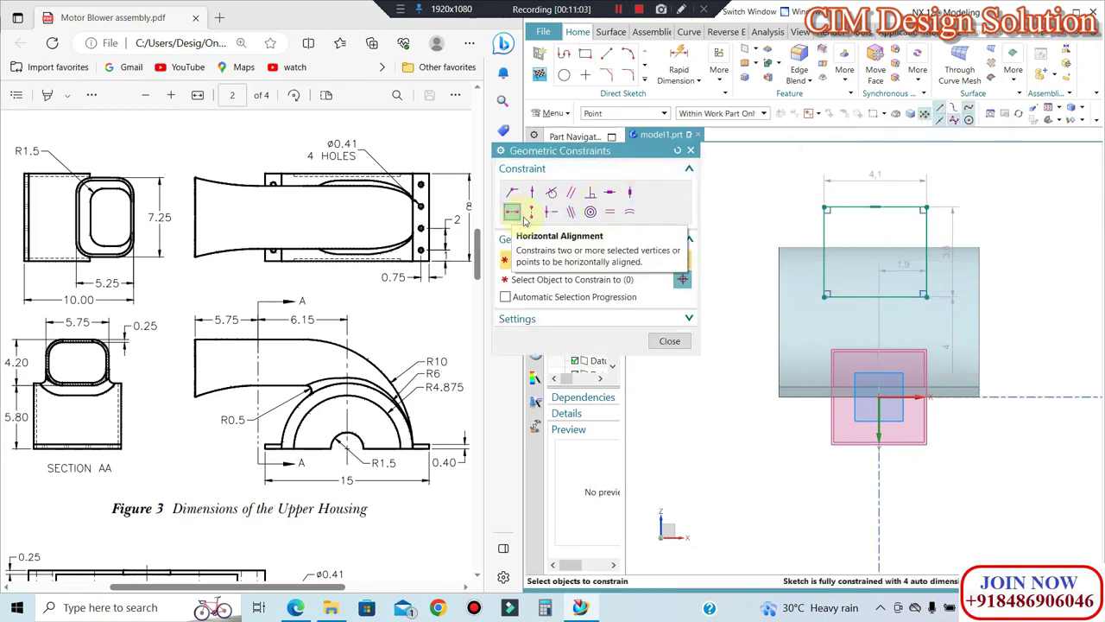
click(512, 212)
click(876, 296)
click(596, 281)
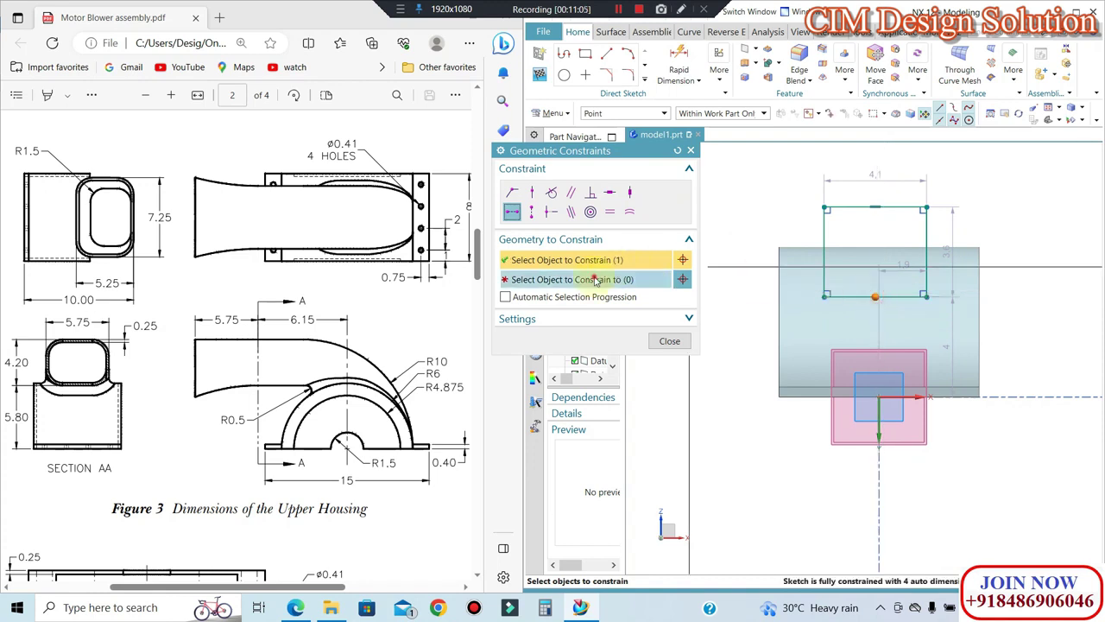
click(850, 399)
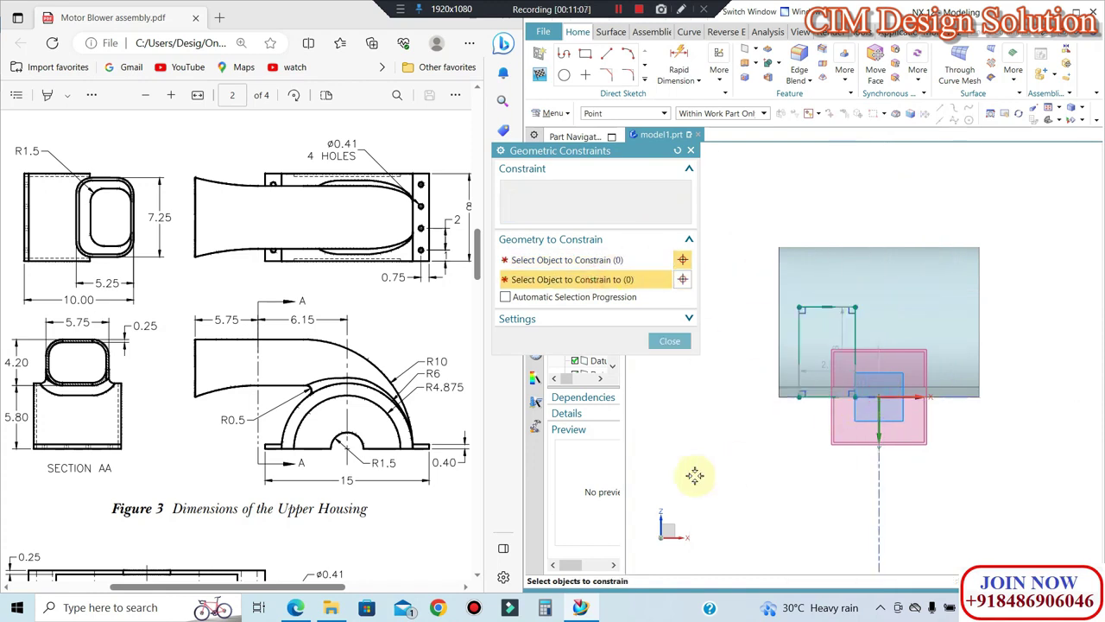
middle_click(950, 432)
key(ctrl+z)
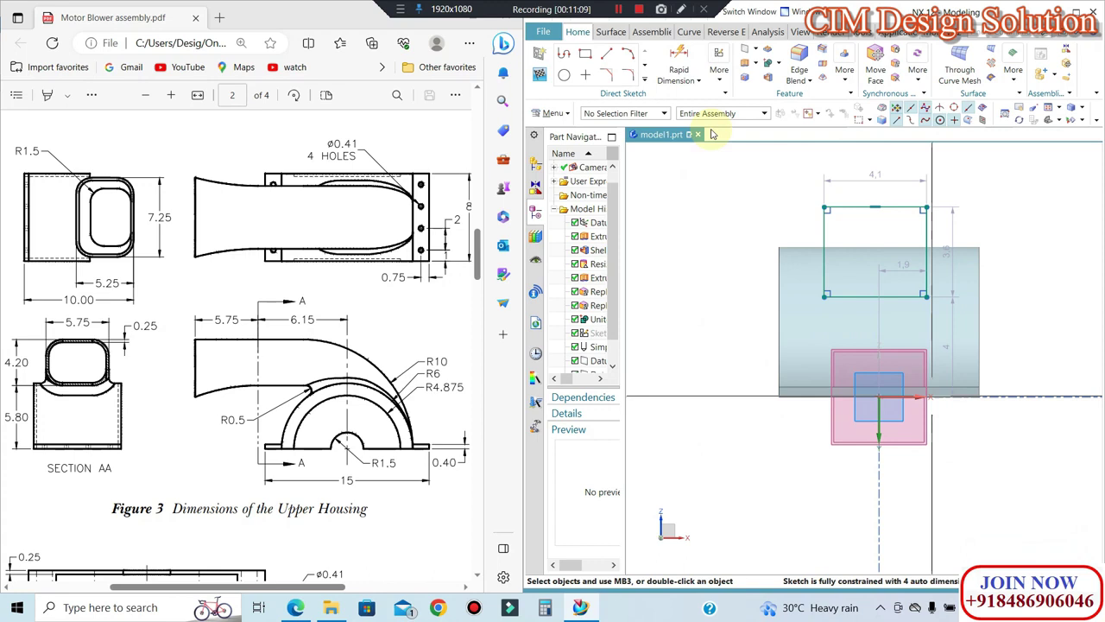
Step: Vertically align the bottom edge's midpoint to centre the rectangle on the Y axis
click(627, 75)
click(534, 211)
click(875, 295)
click(596, 285)
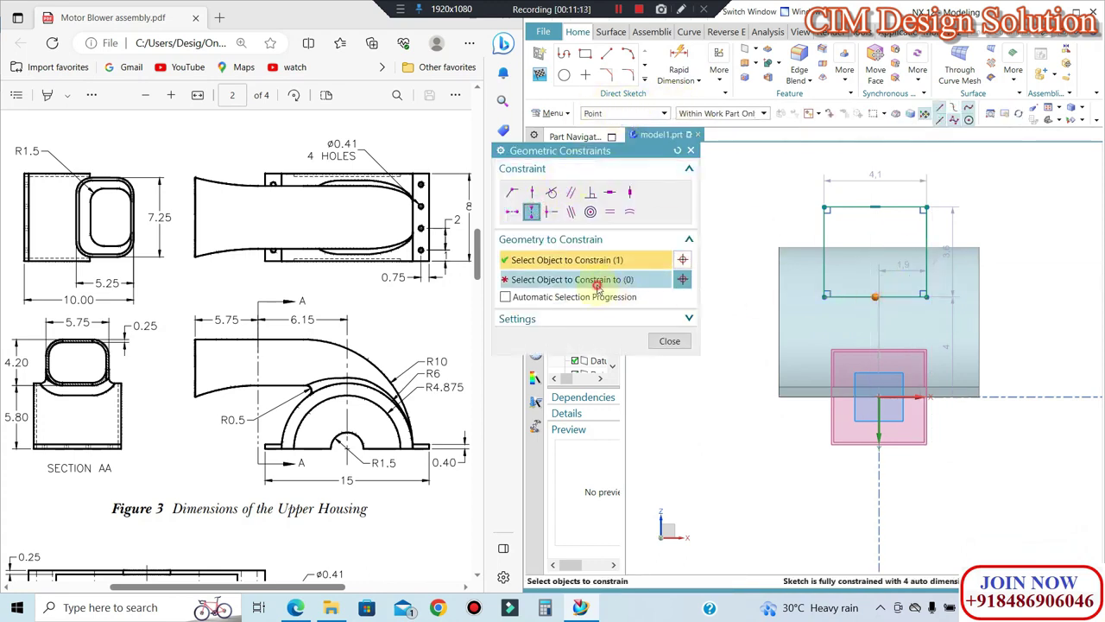
click(878, 397)
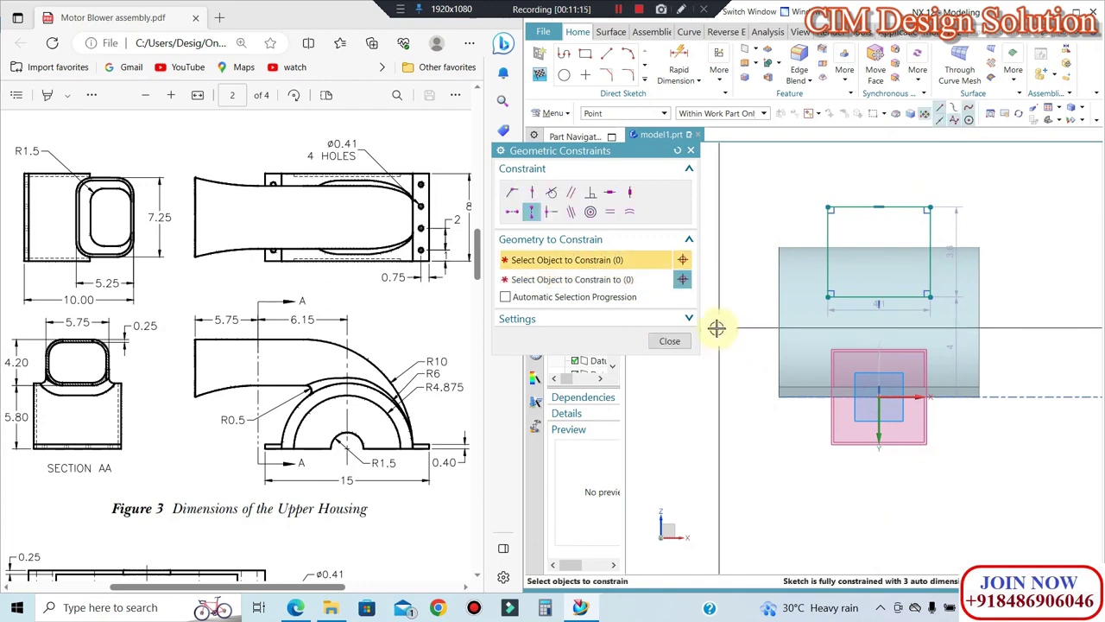
click(670, 340)
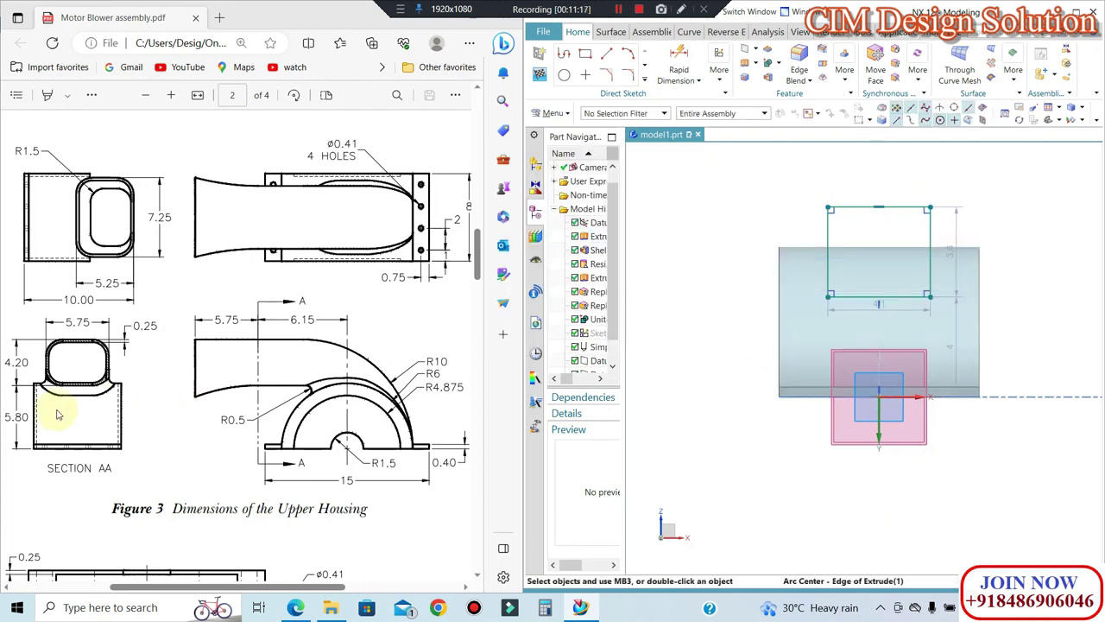
click(679, 59)
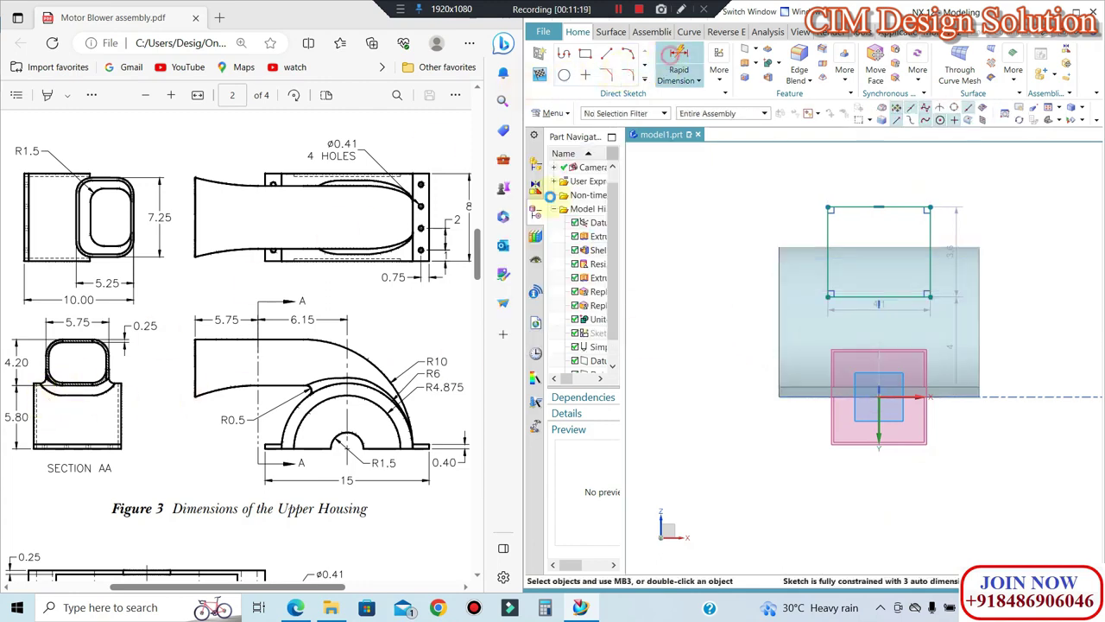
Step: Dimension the rectangle's bottom edge 5.8 above the body base
click(881, 297)
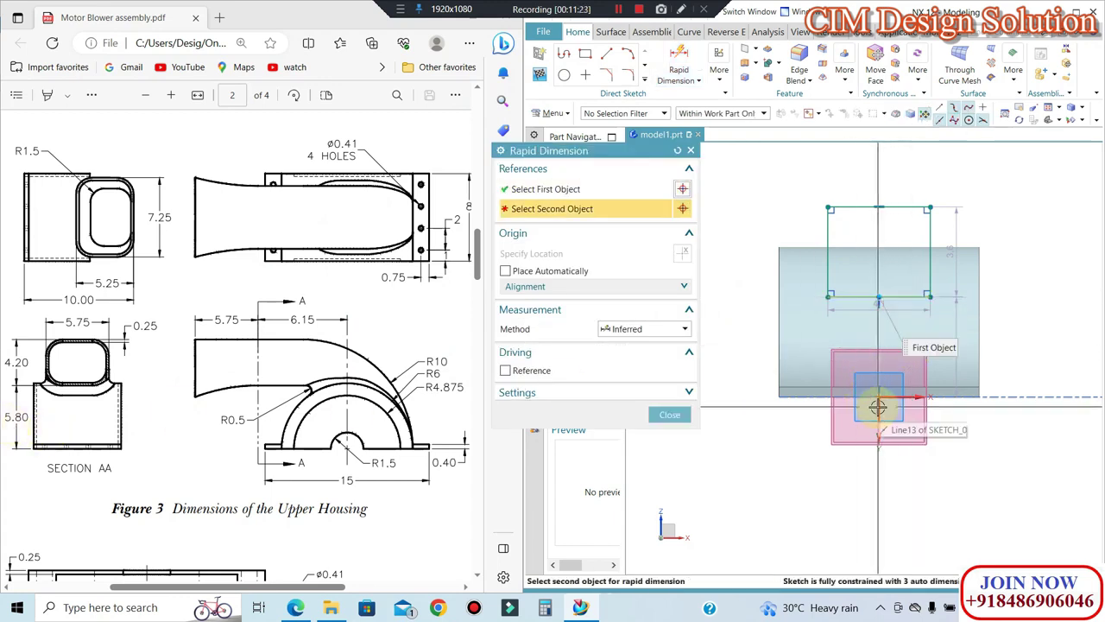
click(879, 396)
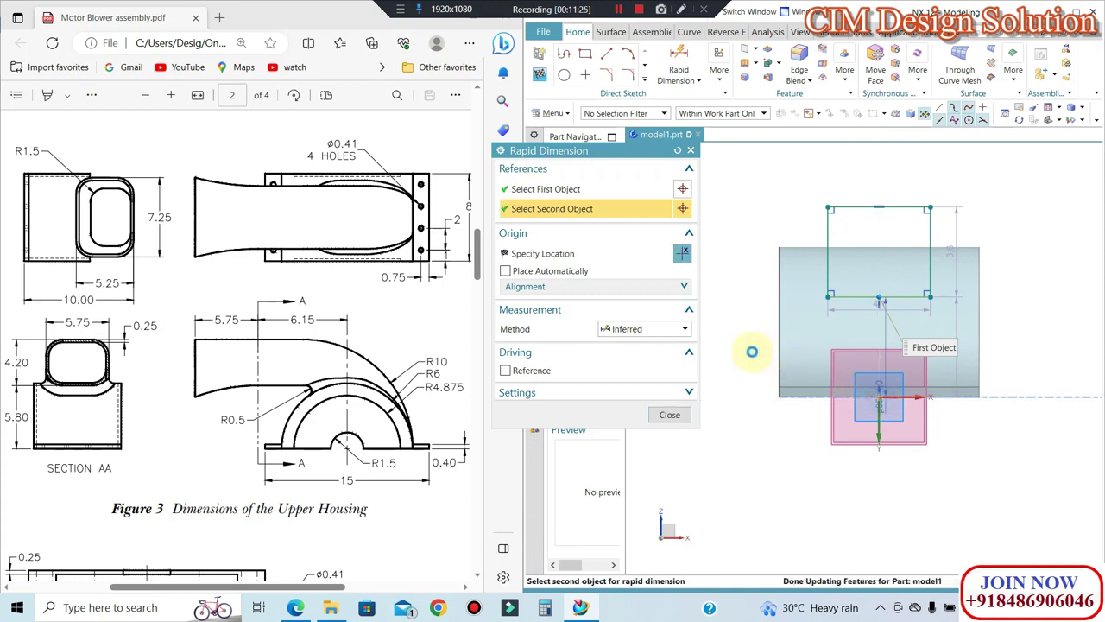
click(760, 376)
click(762, 380)
text(5.80)
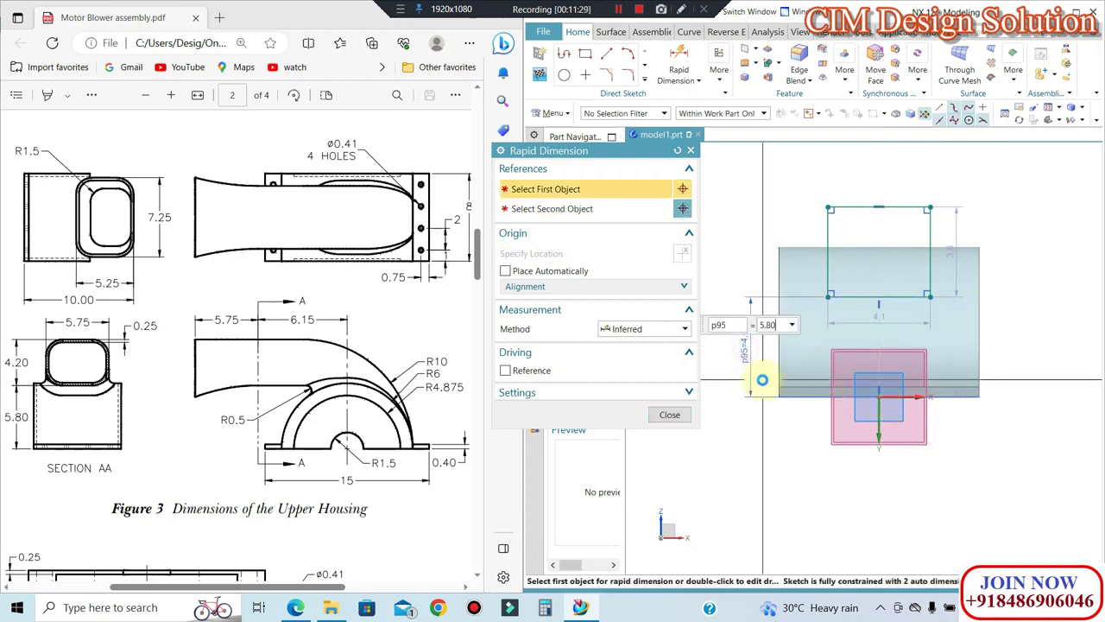
key(Return)
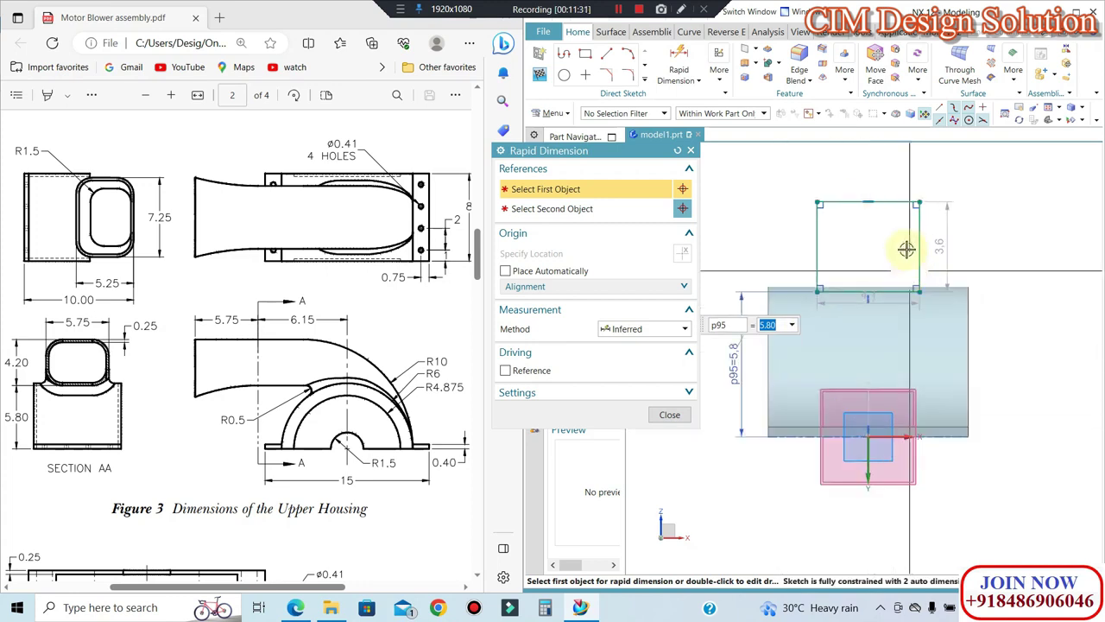
Step: Dimension the rectangle 4.2 tall and 5.75 wide
click(871, 199)
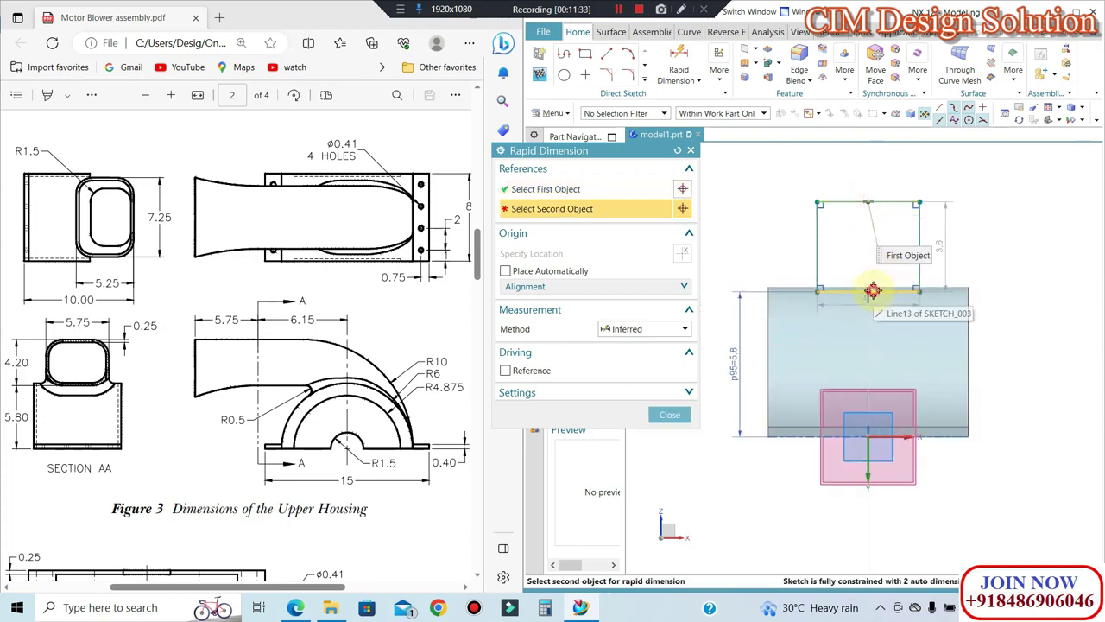
click(869, 291)
click(1006, 262)
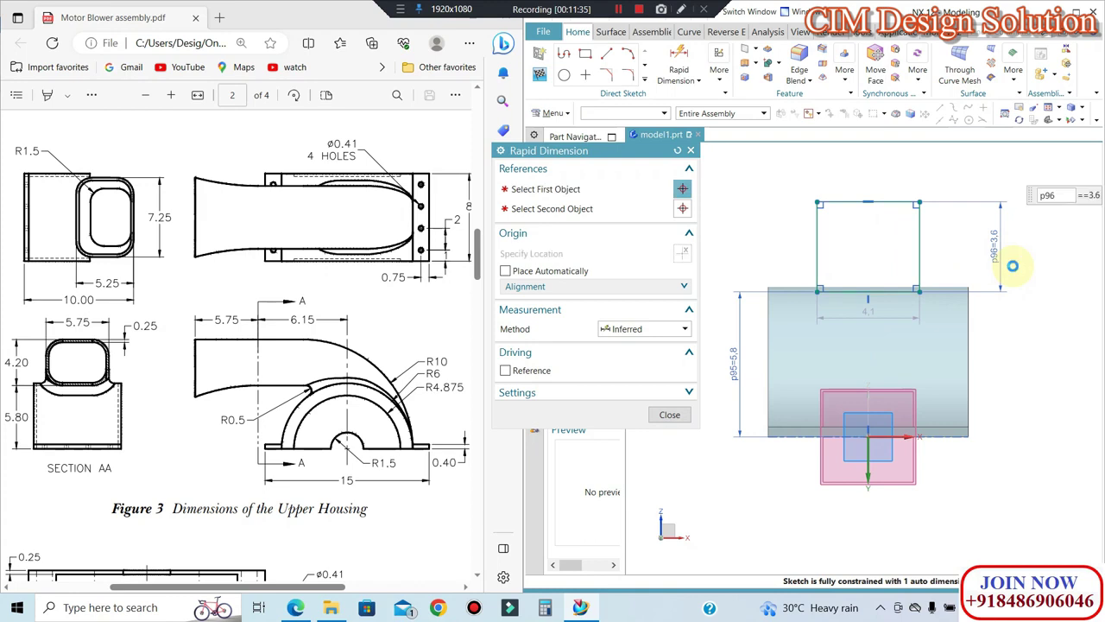
text(4.2)
key(Return)
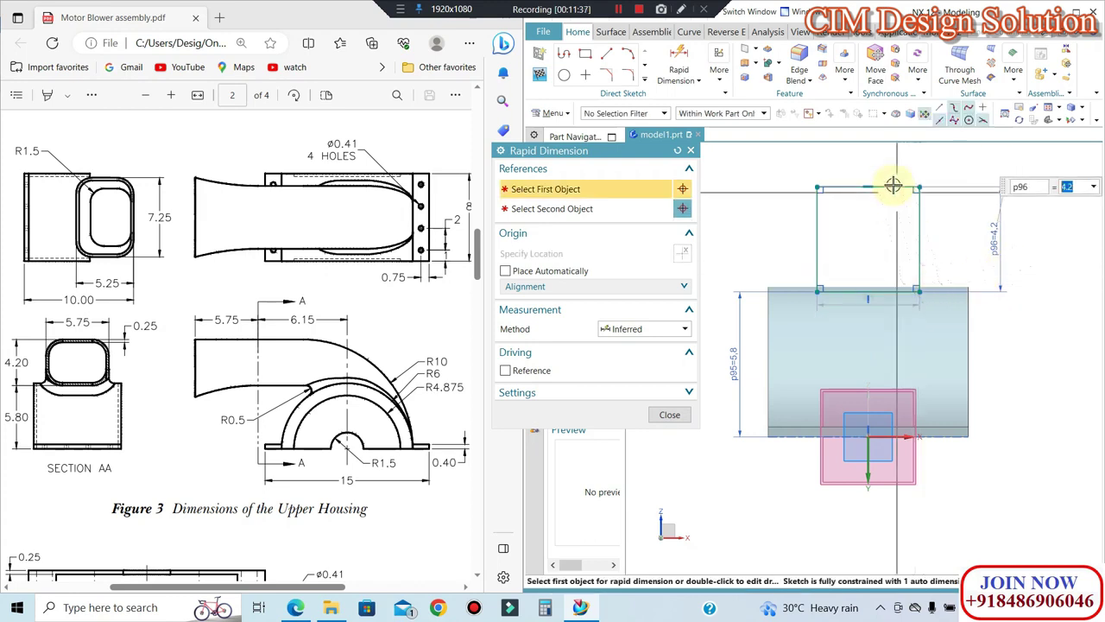
click(885, 185)
click(875, 154)
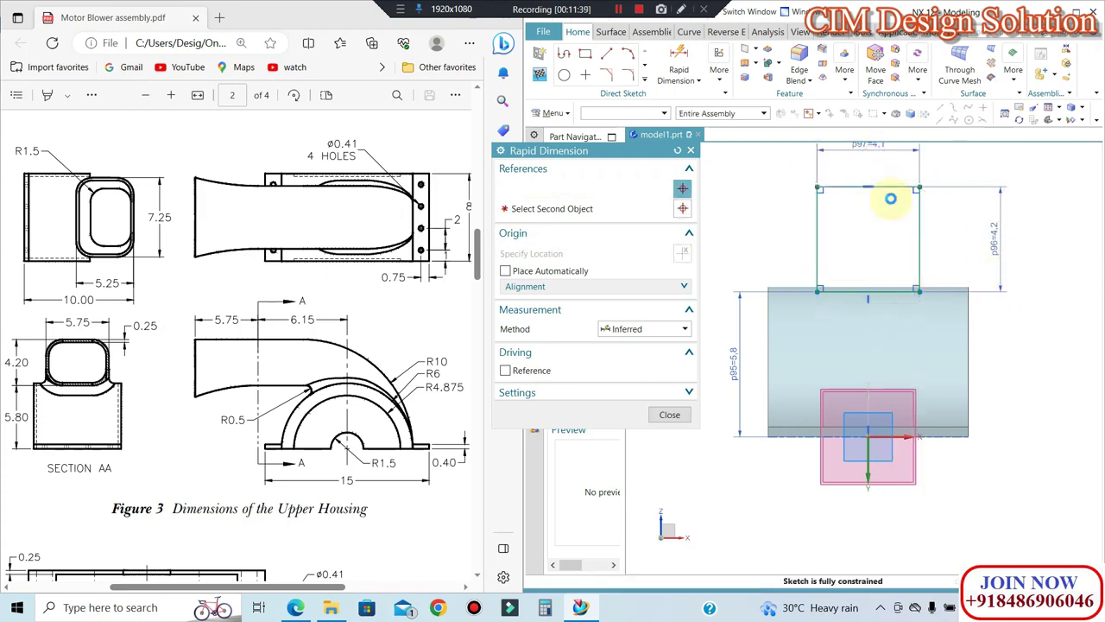
text(5.75)
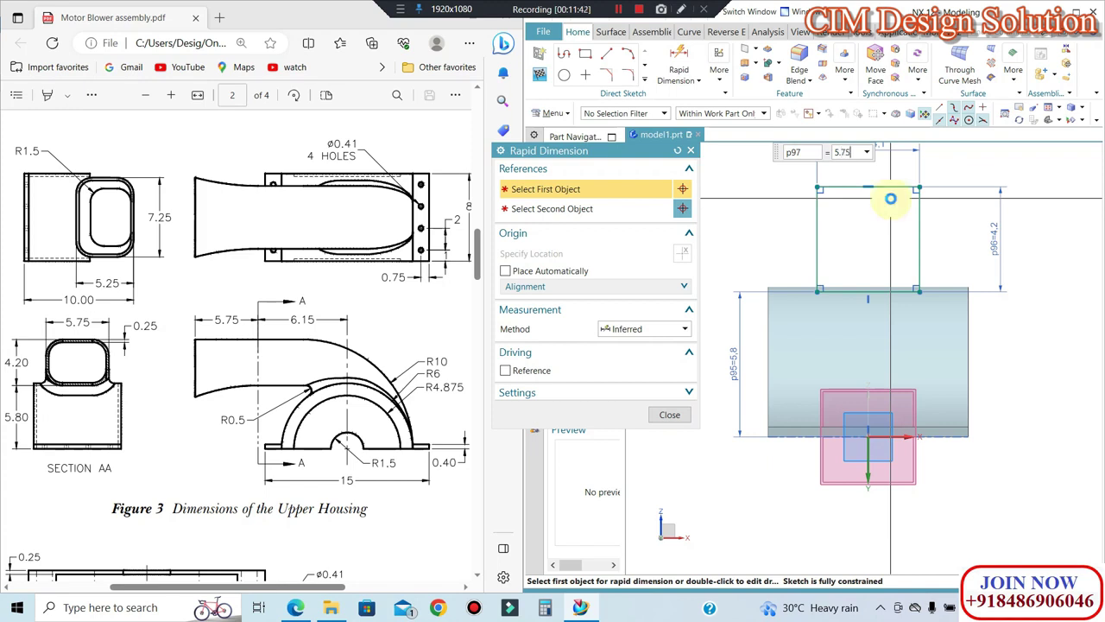
key(Return)
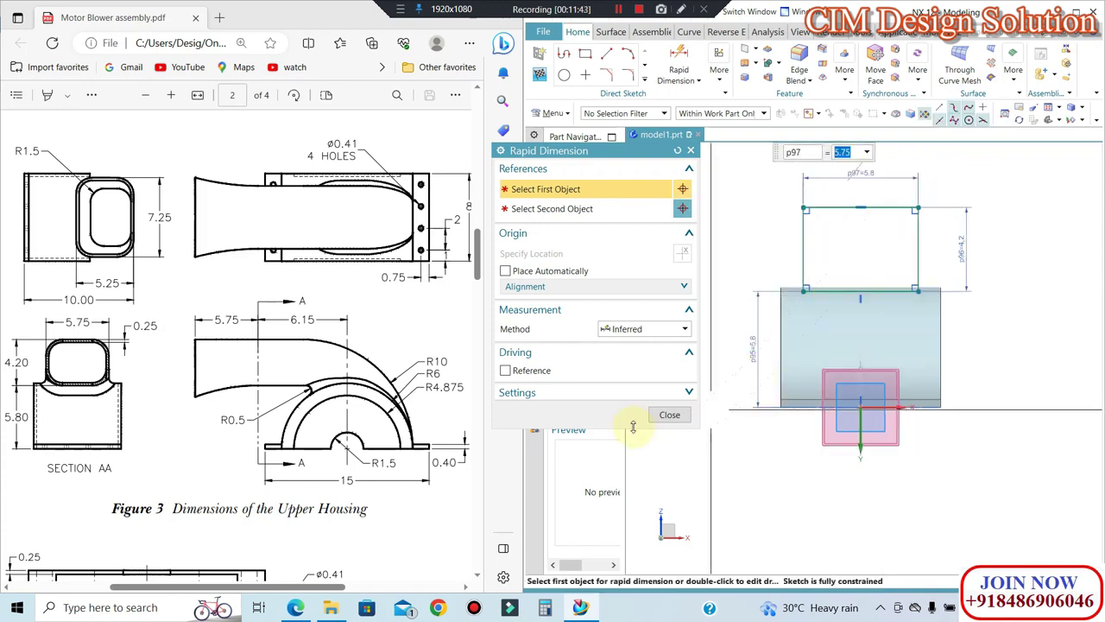
click(669, 414)
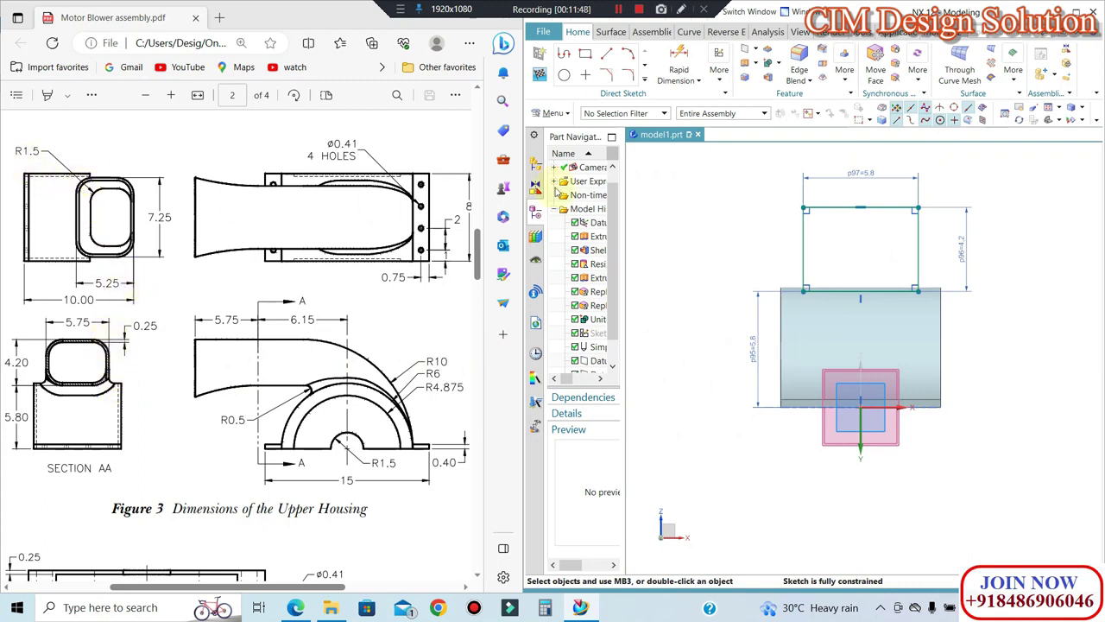
Step: Round all four rectangle corners with 1.5 radius fillets
click(627, 71)
scroll(853, 246, up, 2)
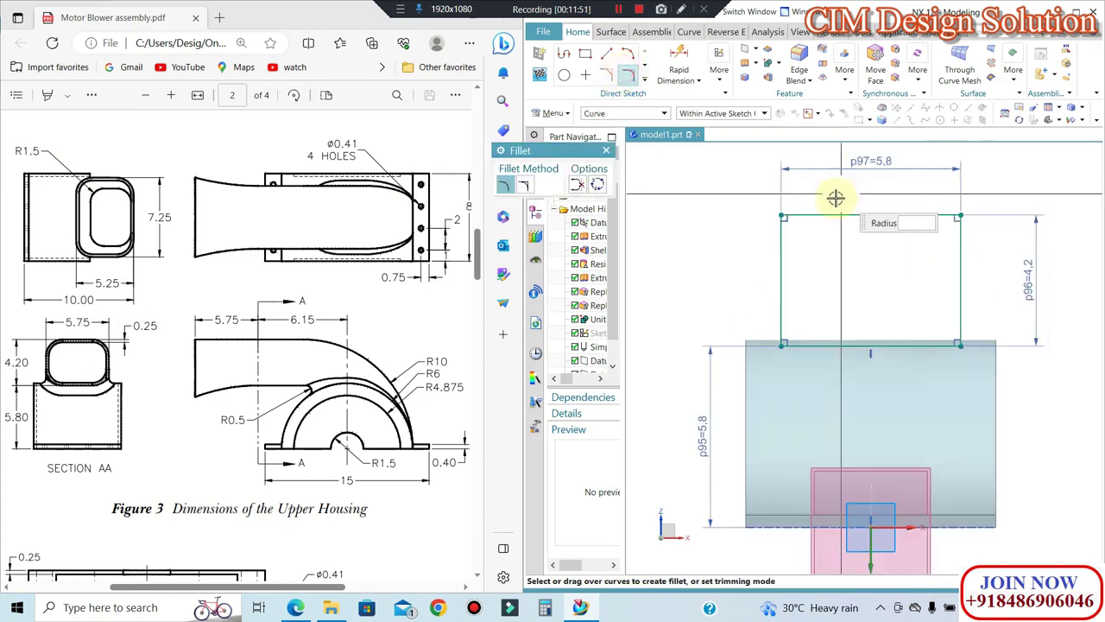
scroll(788, 235, up, 1)
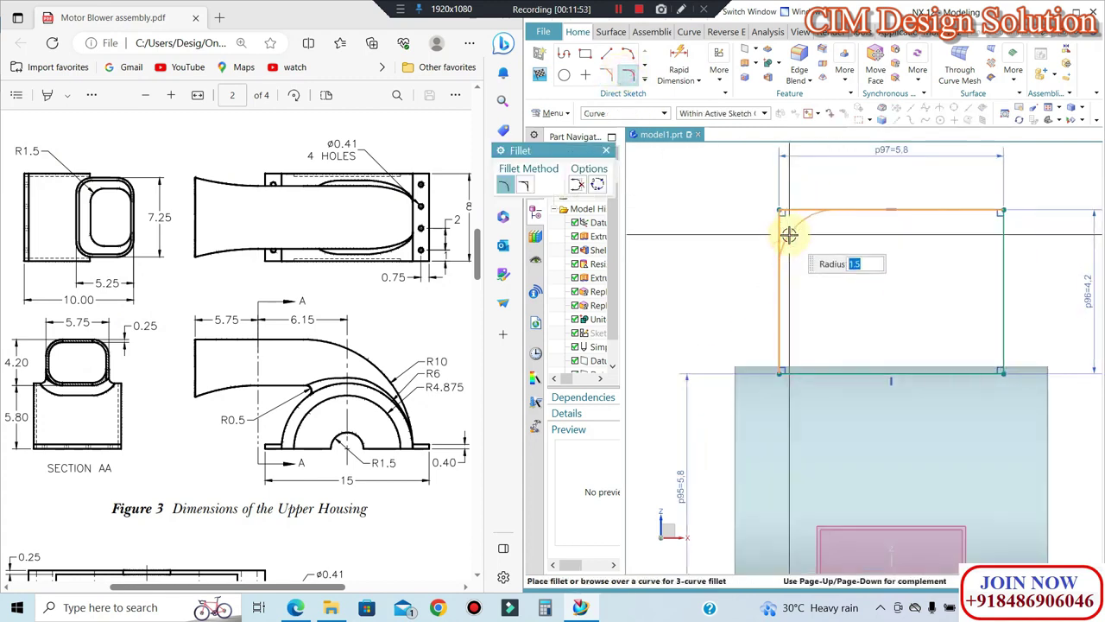
click(789, 234)
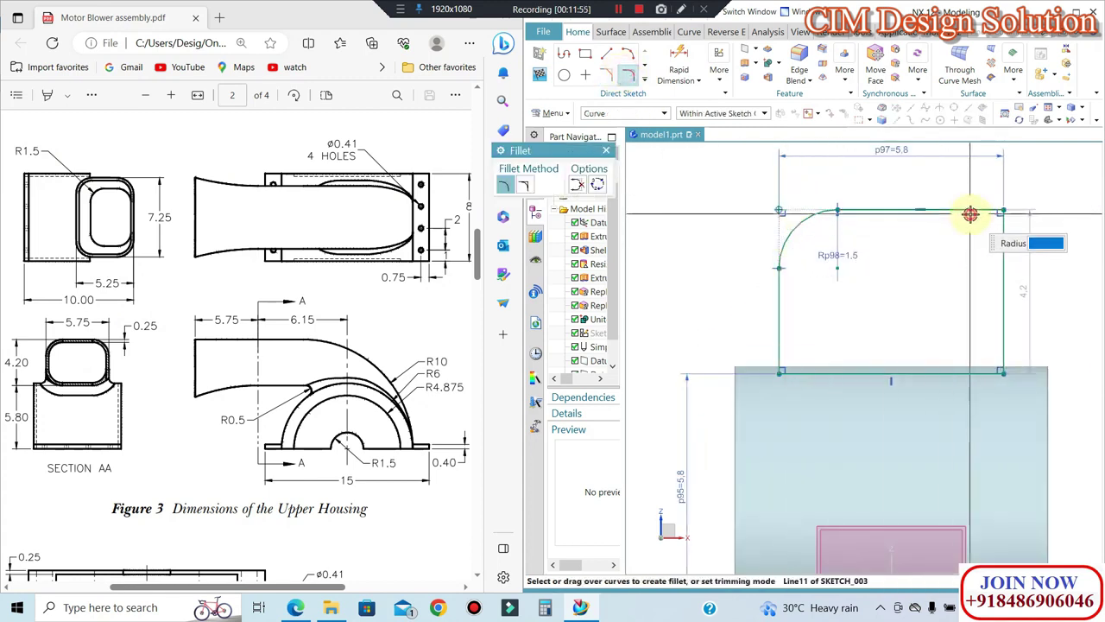
click(997, 245)
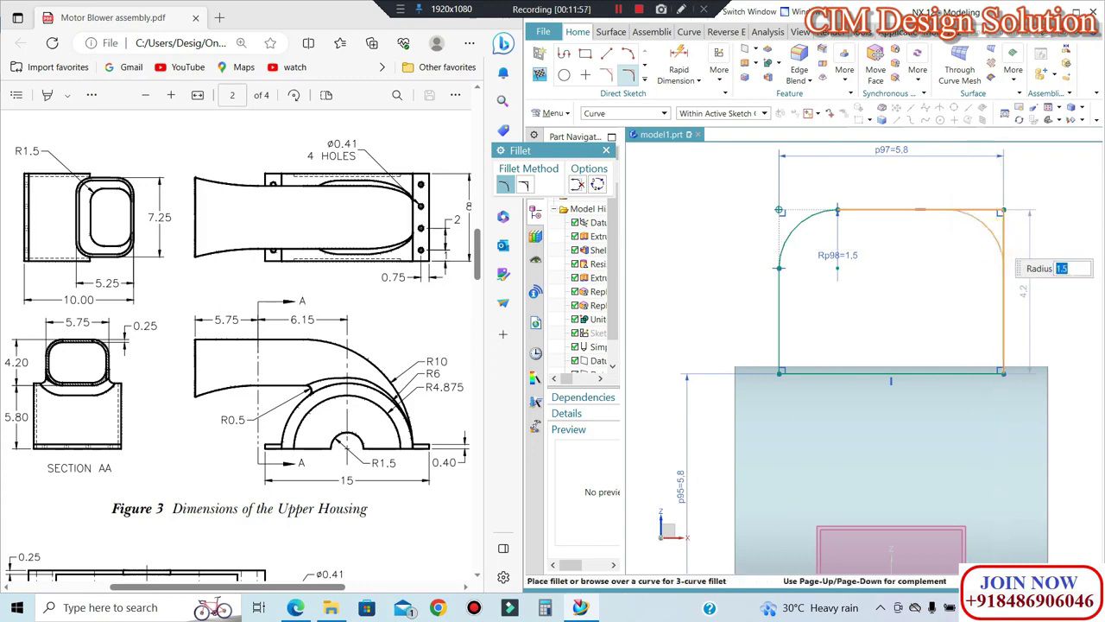
click(995, 239)
click(779, 331)
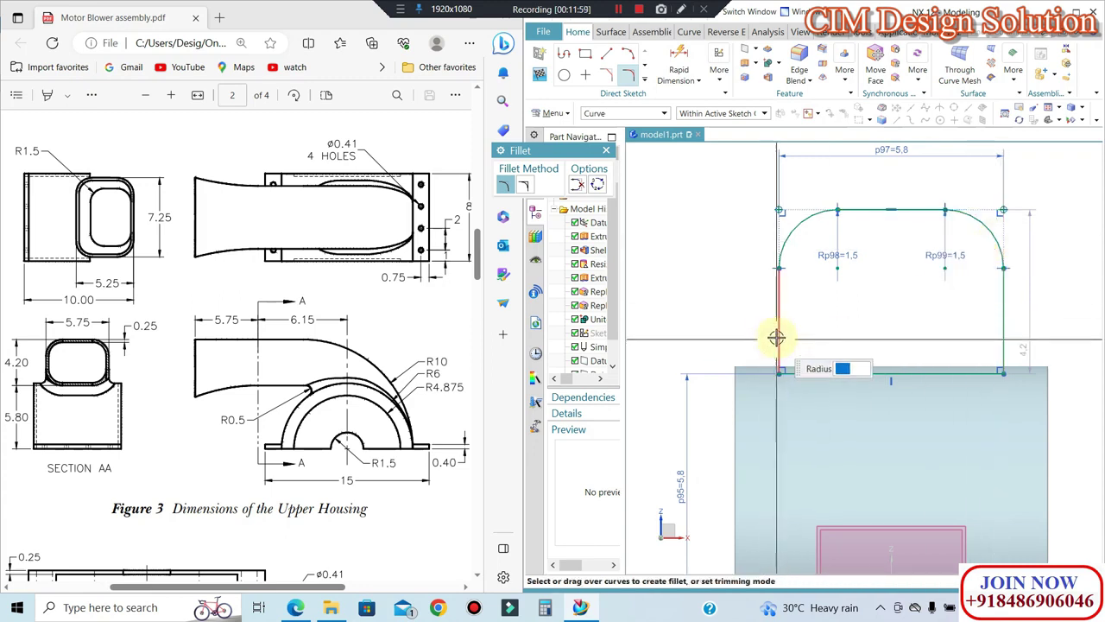
click(811, 370)
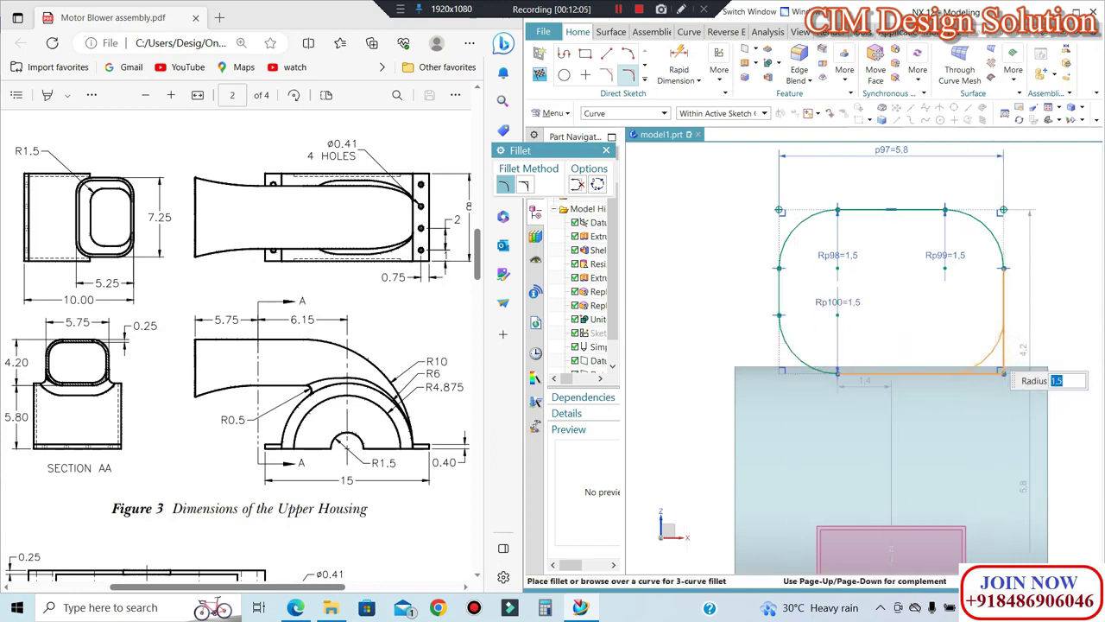
click(990, 351)
scroll(882, 322, down, 2)
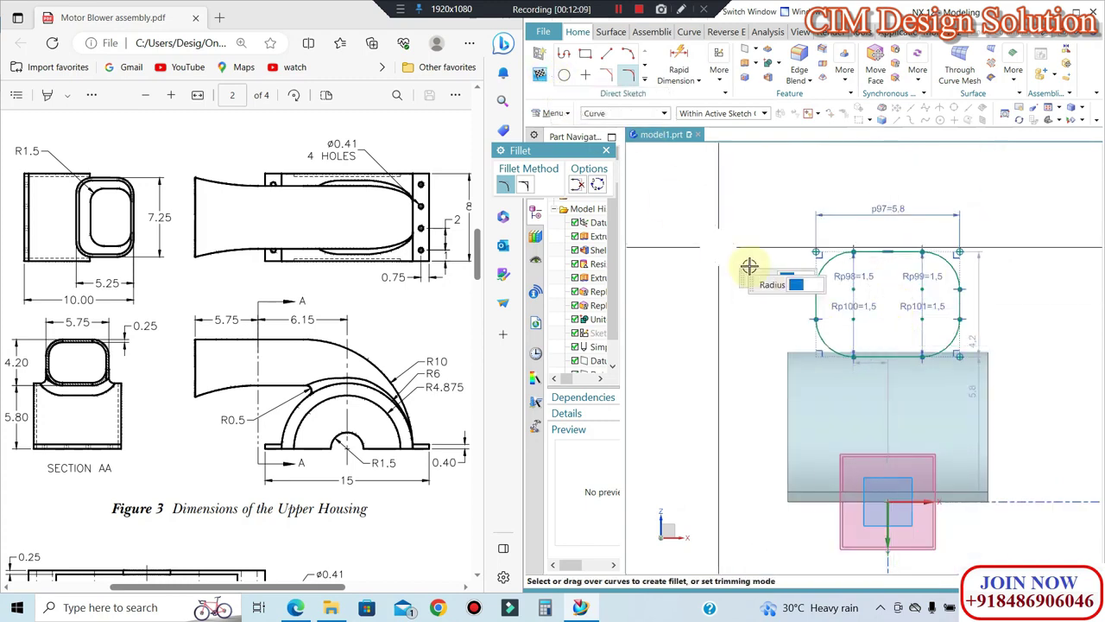
shift+middle_drag(740, 210, 679, 191)
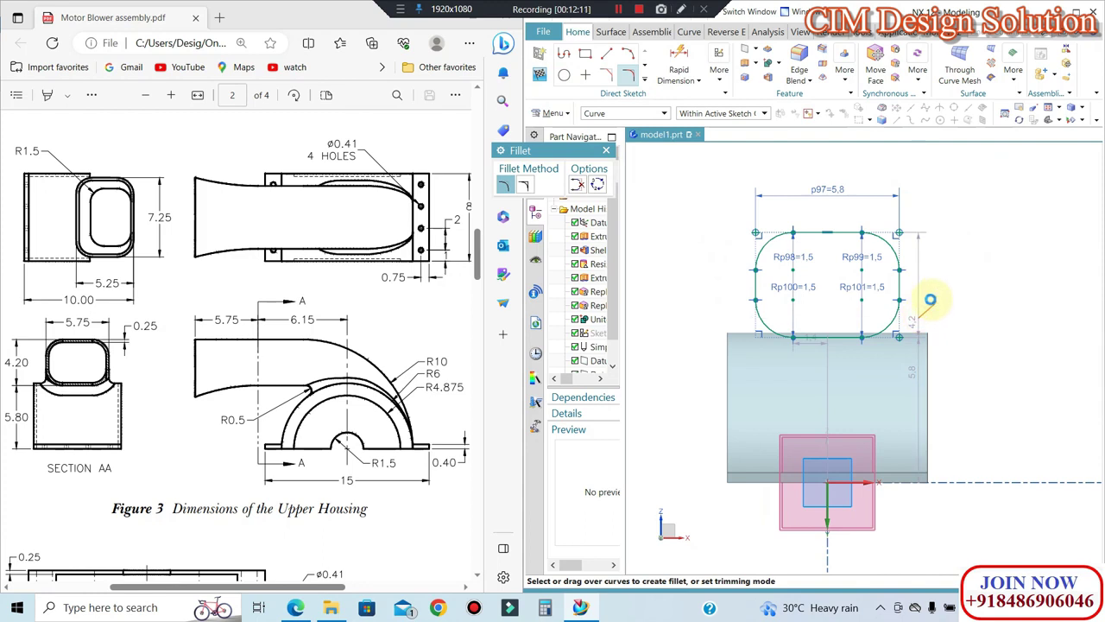
Step: Clear the selection and finish the outlet sketch
key(Escape)
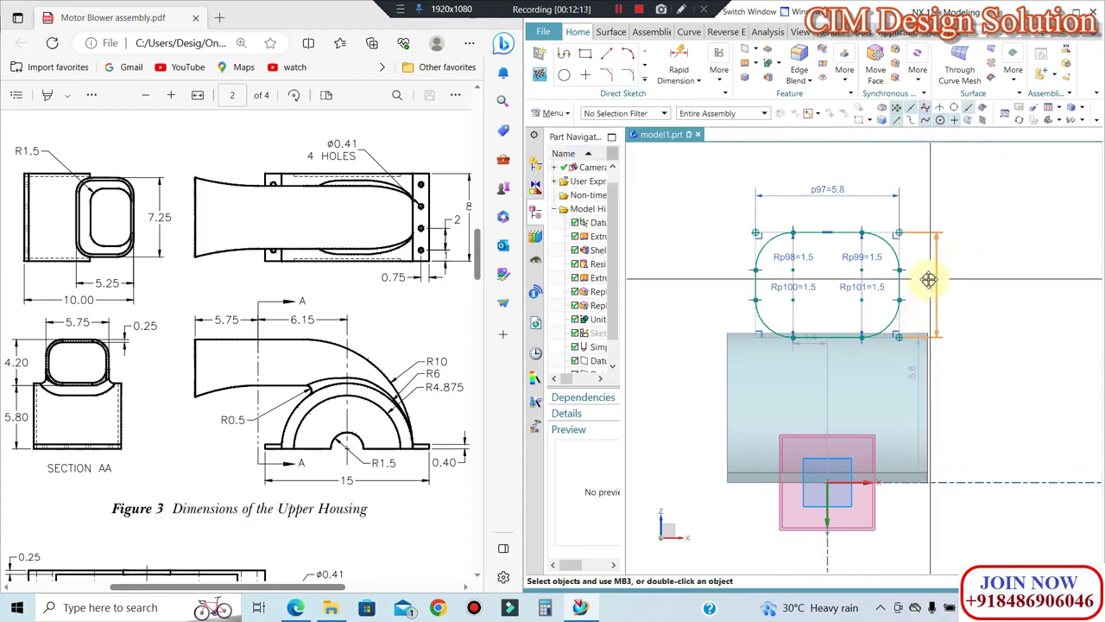
click(947, 376)
click(687, 171)
click(540, 76)
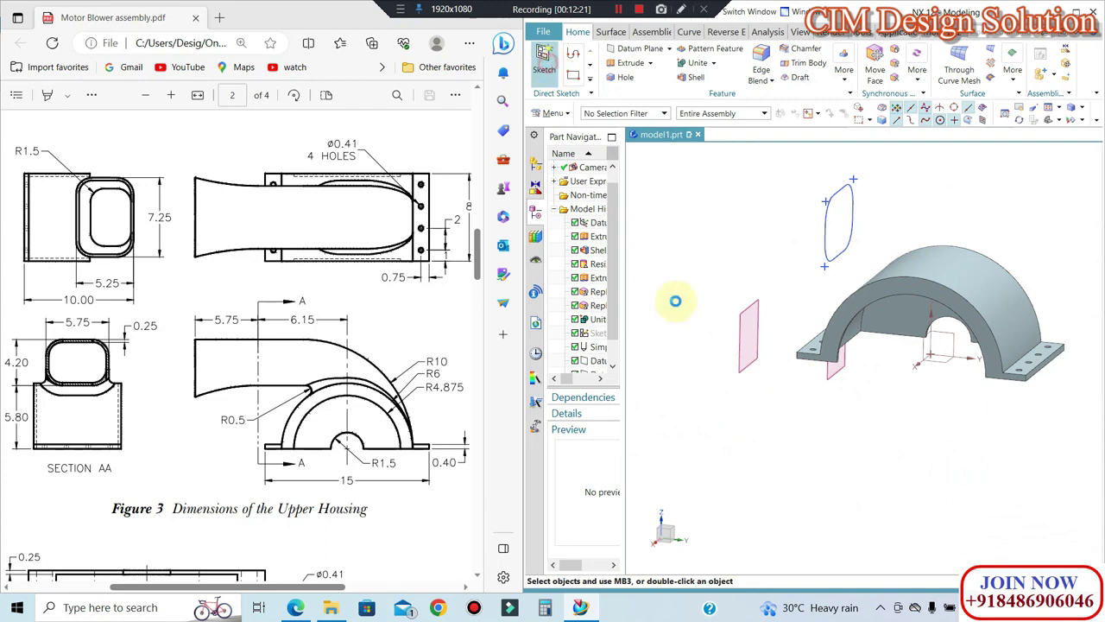
Step: Start a new sketch on the other offset datum plane, viewed face-on
click(744, 354)
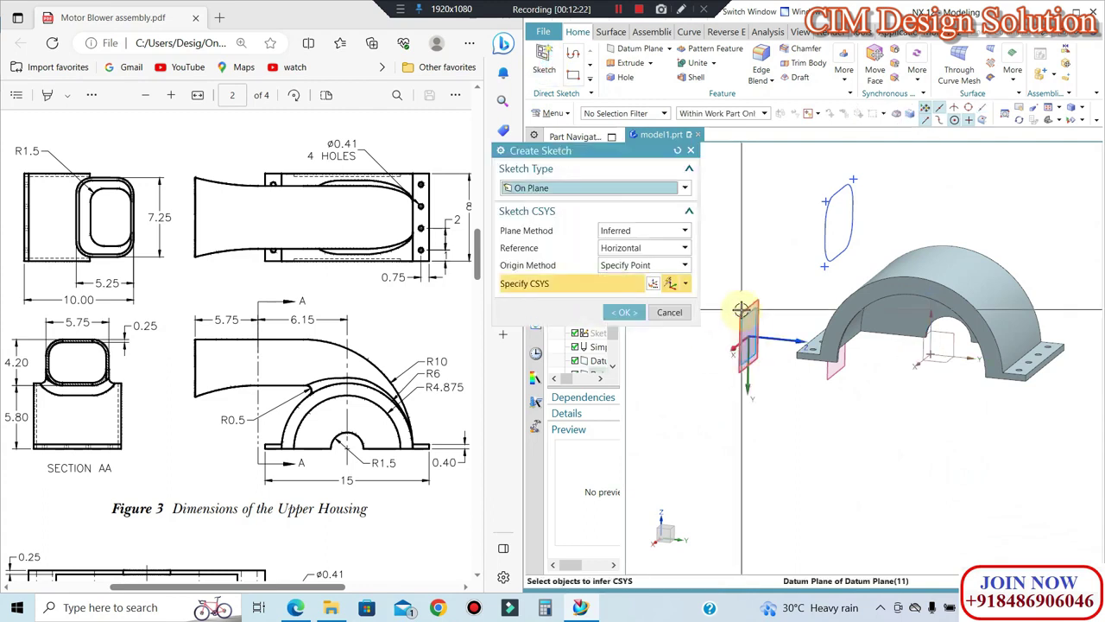
middle_click(732, 382)
mouse_move(860, 406)
middle_down()
mouse_move(920, 252)
mouse_move(950, 308)
mouse_move(949, 235)
mouse_move(967, 215)
mouse_move(933, 251)
mouse_move(903, 241)
middle_up()
key(F8)
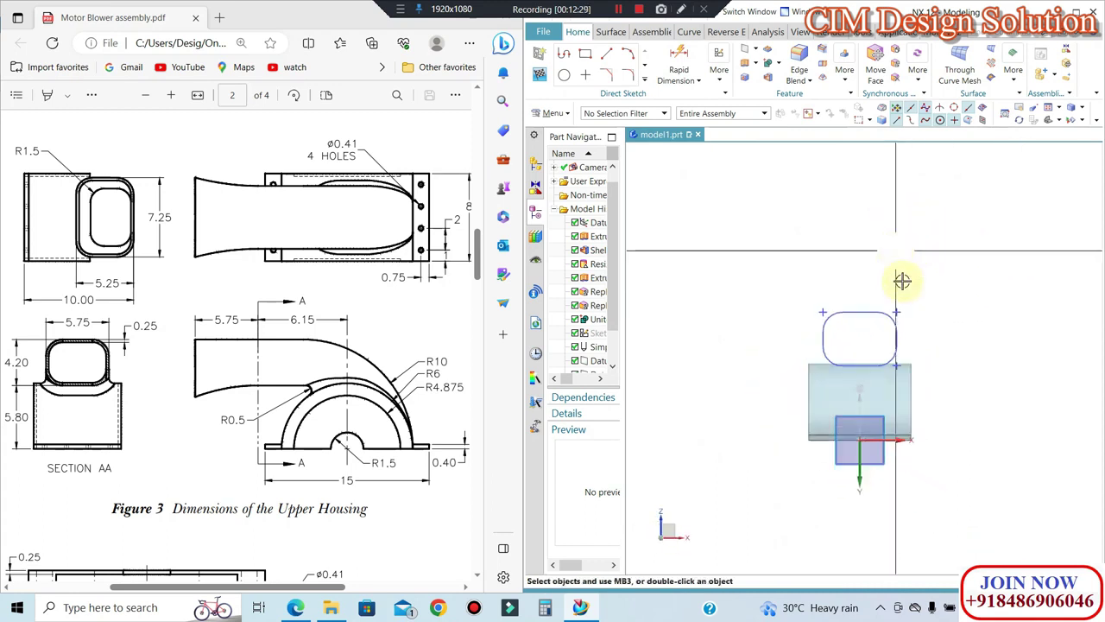
scroll(937, 439, up, 2)
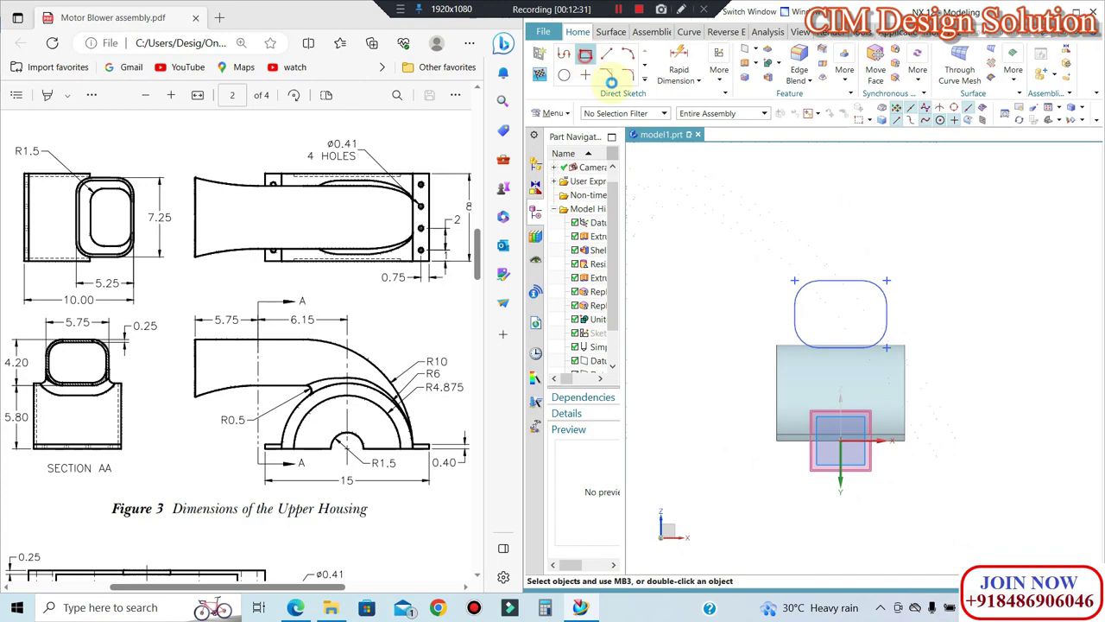
Step: Draw a rectangle and align its top-edge midpoint with the body edge midpoint
click(776, 234)
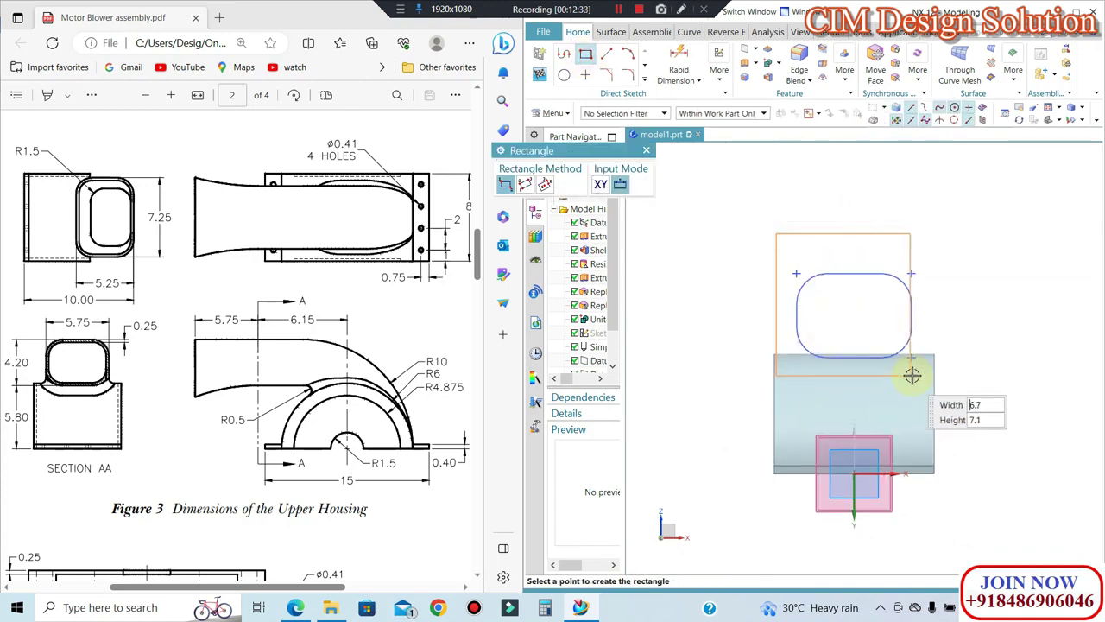
click(920, 373)
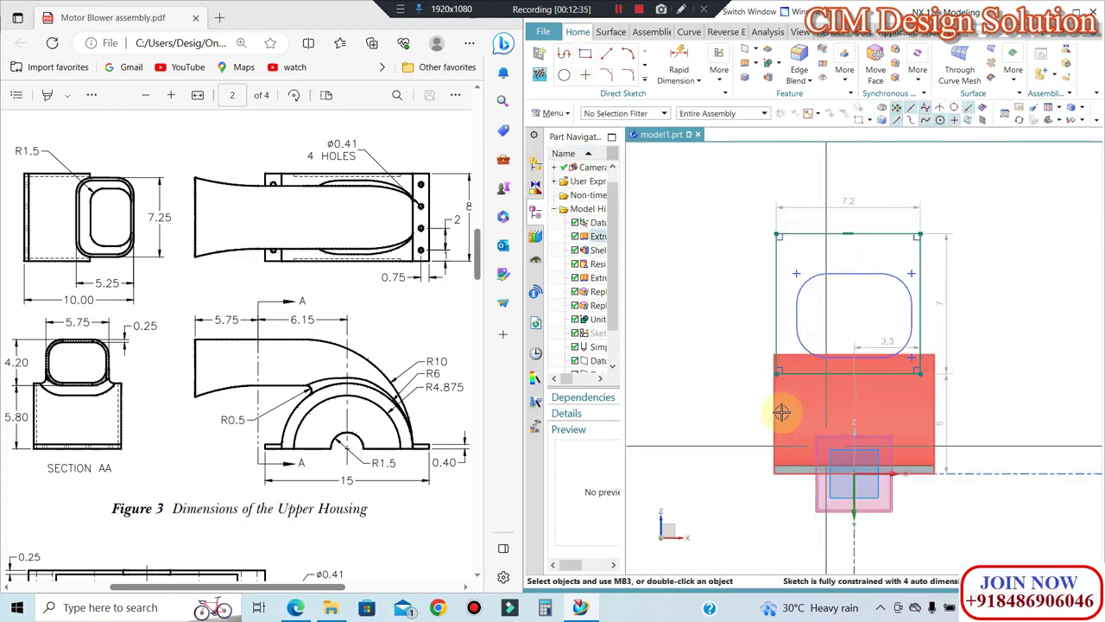
key(c)
click(849, 233)
click(587, 279)
click(853, 473)
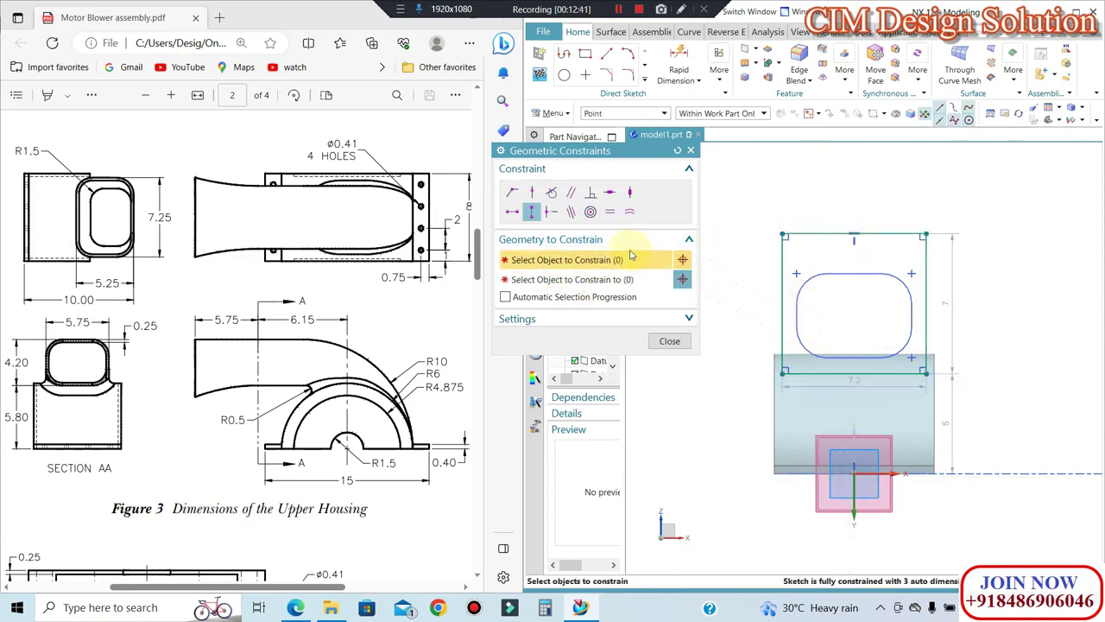
key(Escape)
Step: Dimension the rectangle 7.25 wide and 5.25 tall
click(694, 62)
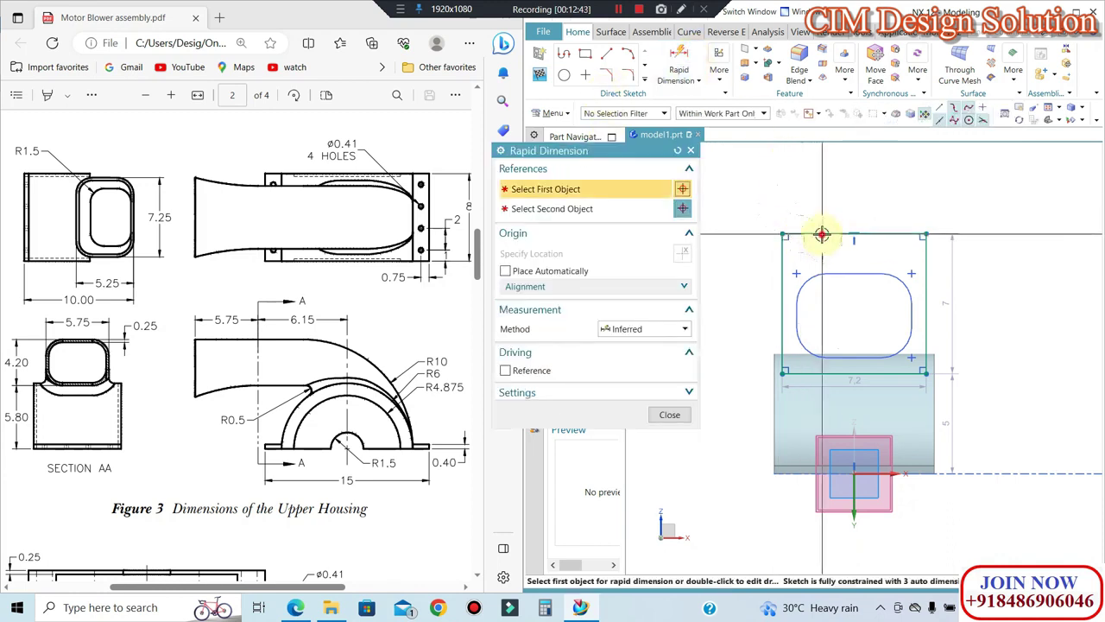
click(821, 235)
click(832, 204)
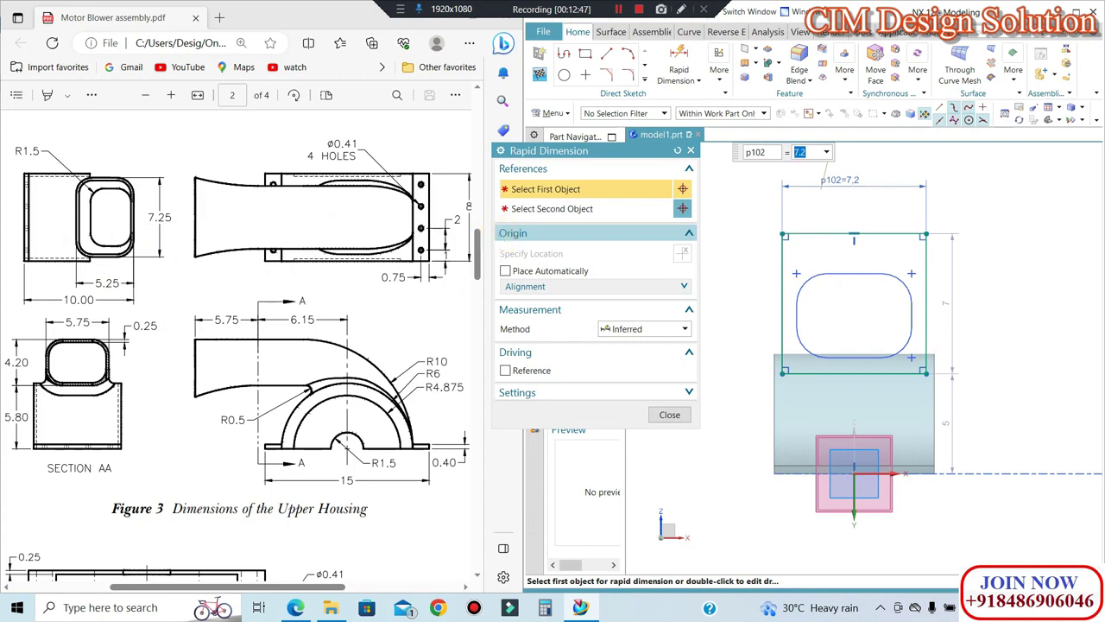
key(Return)
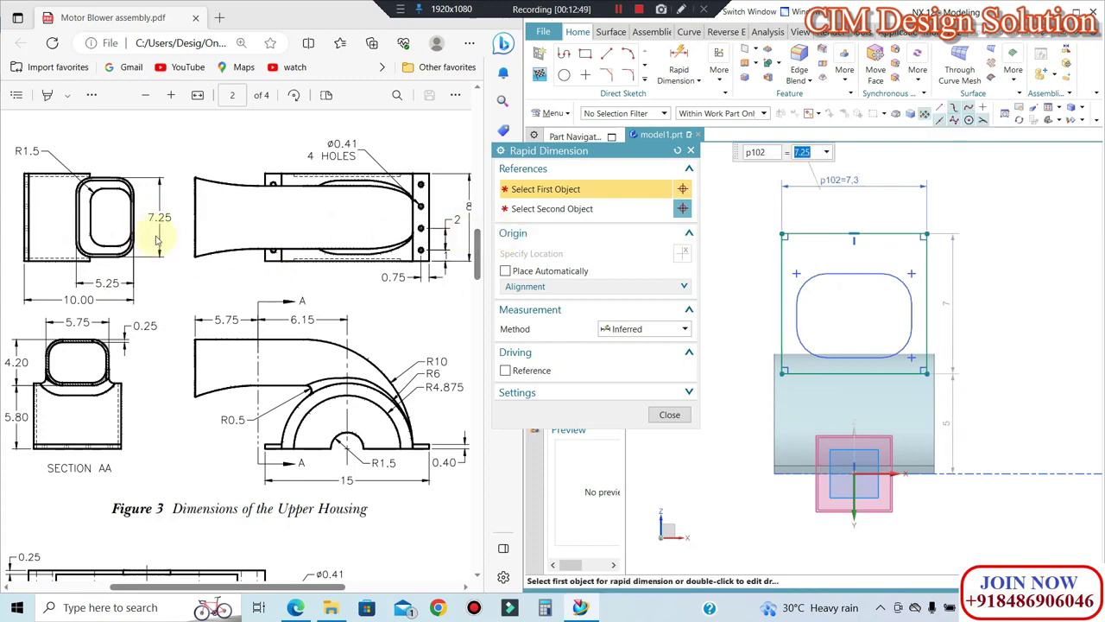
click(937, 272)
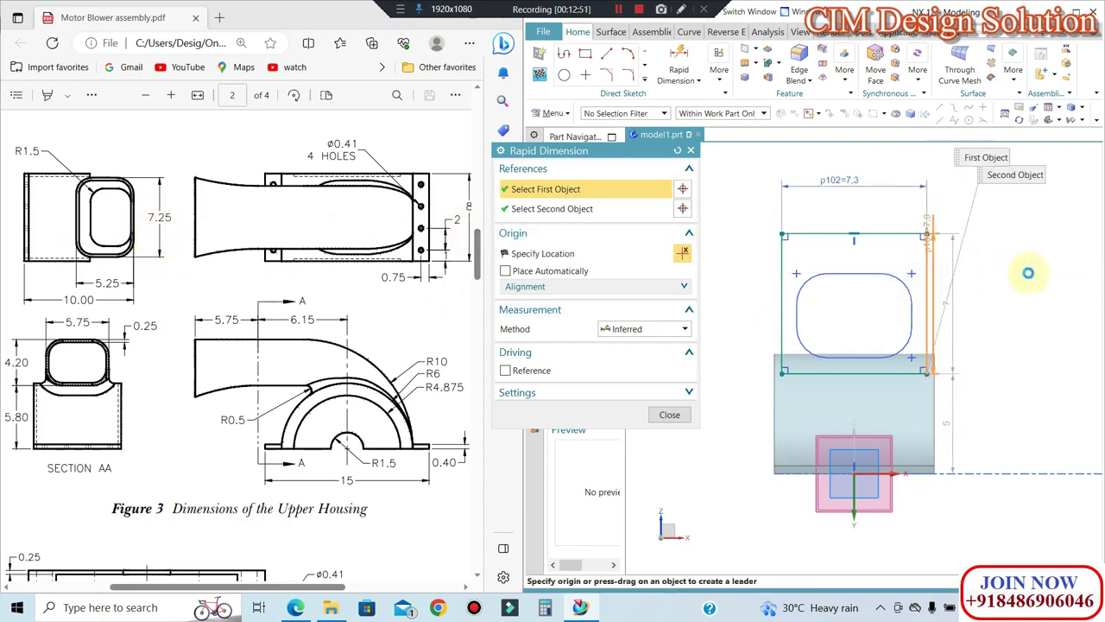
click(1017, 346)
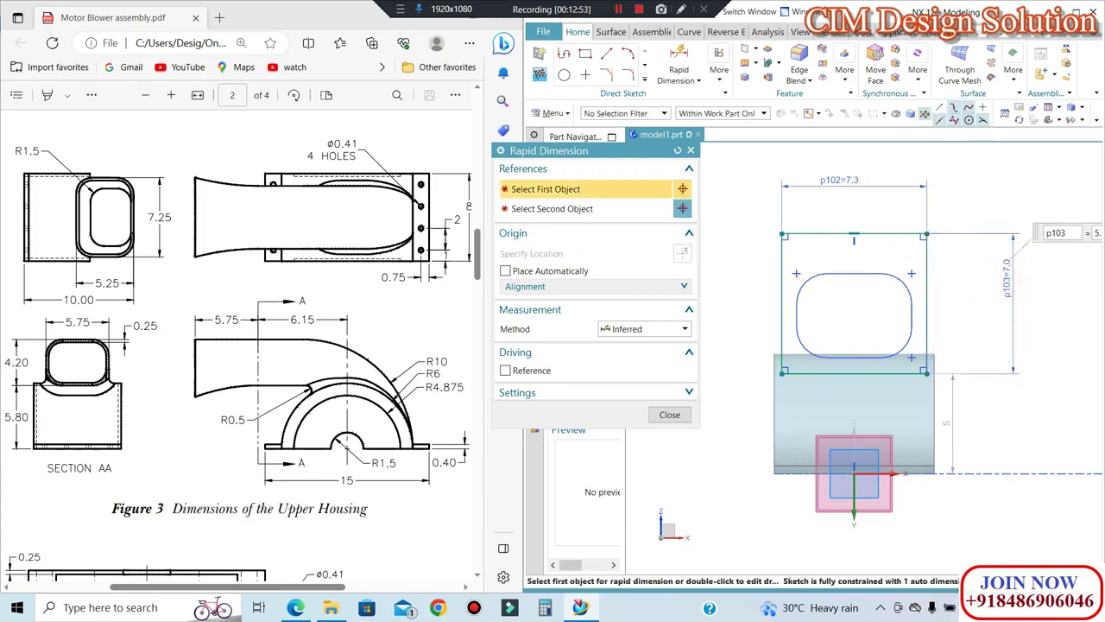
key(Return)
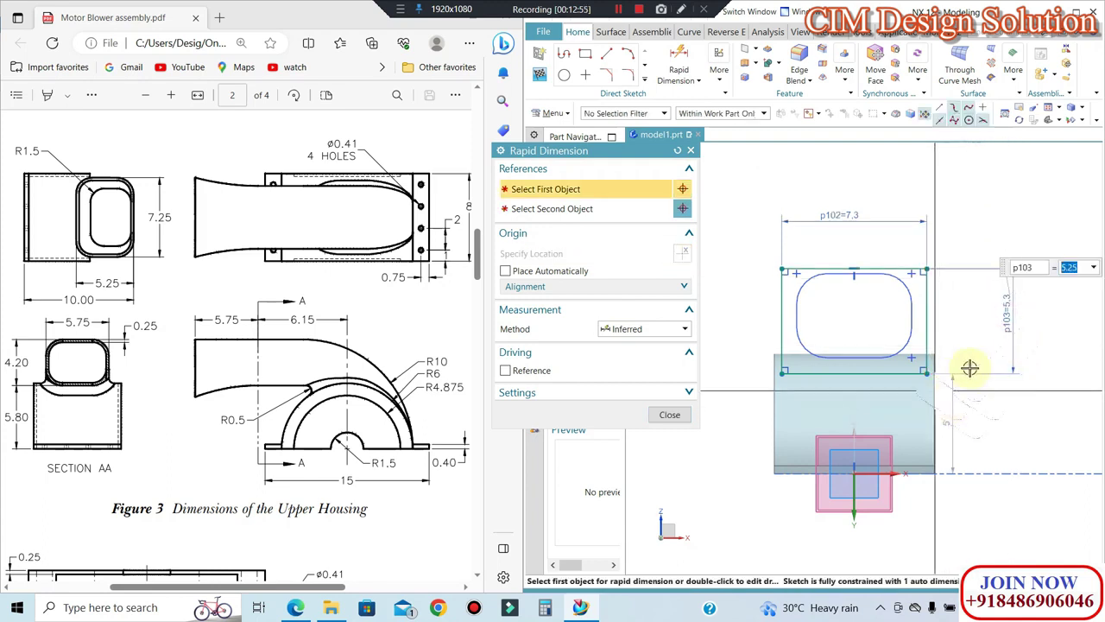
Step: Set the corner-to-origin height dimension p104 to 10
click(926, 270)
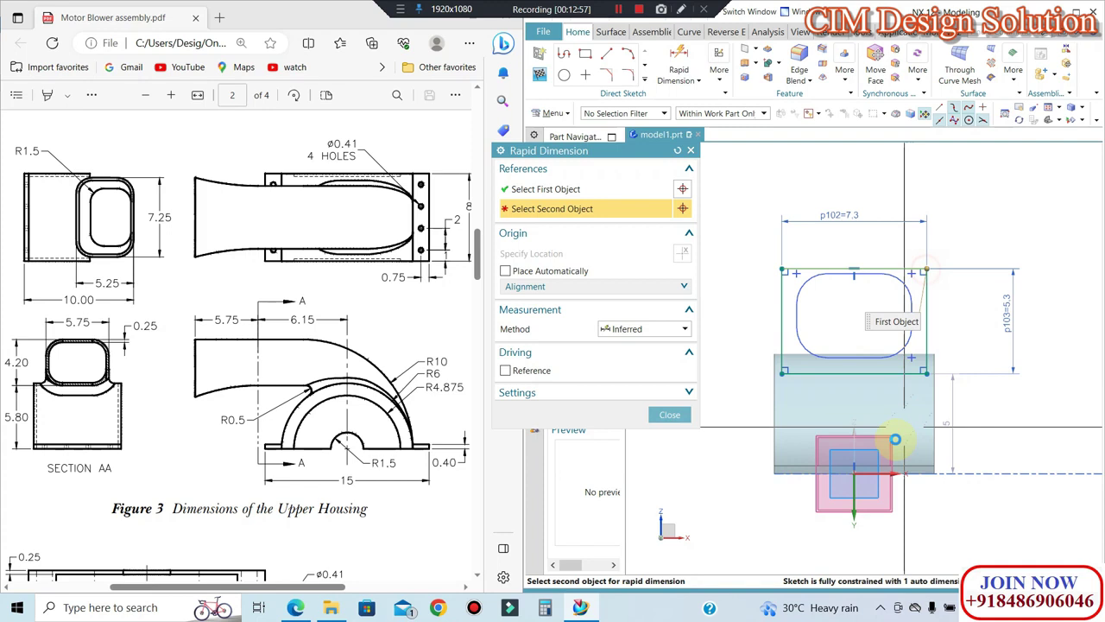
click(853, 473)
click(1036, 363)
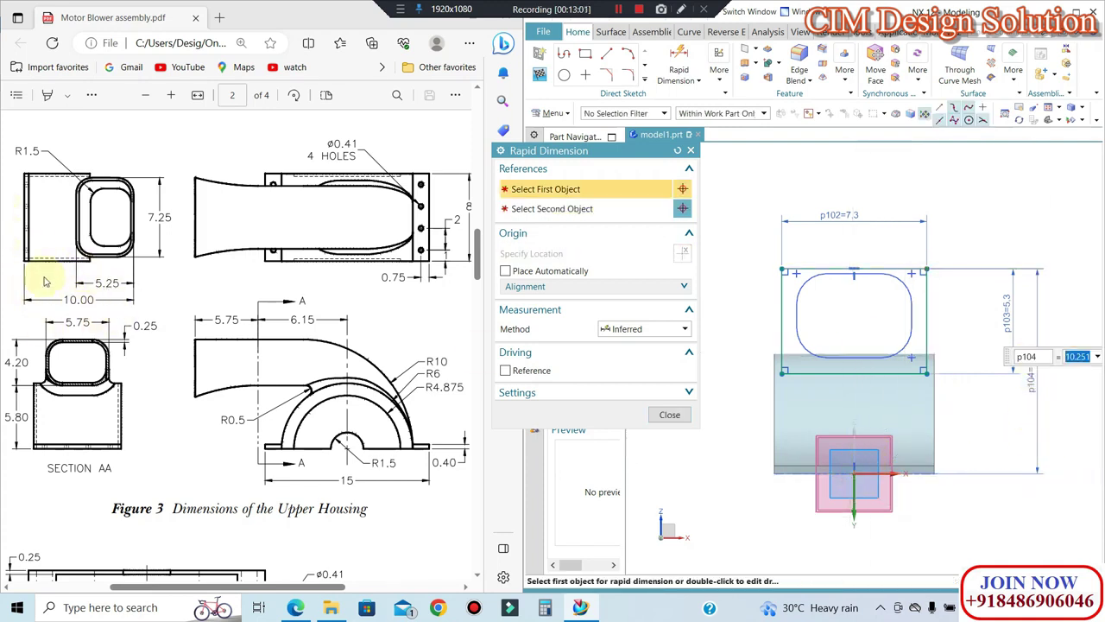
text(10)
key(Return)
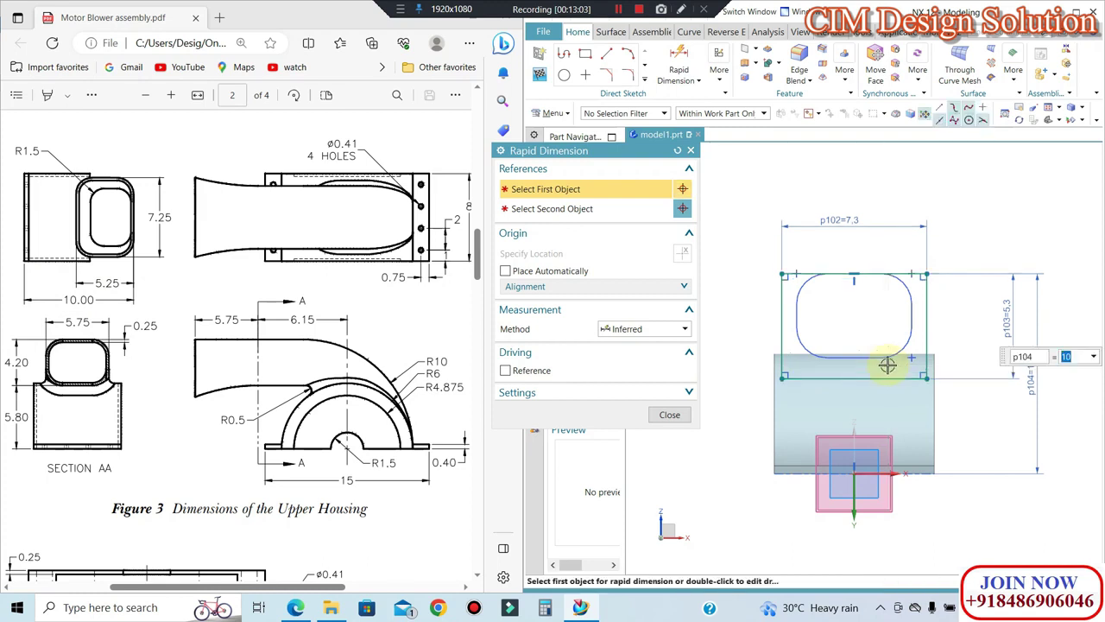
click(670, 414)
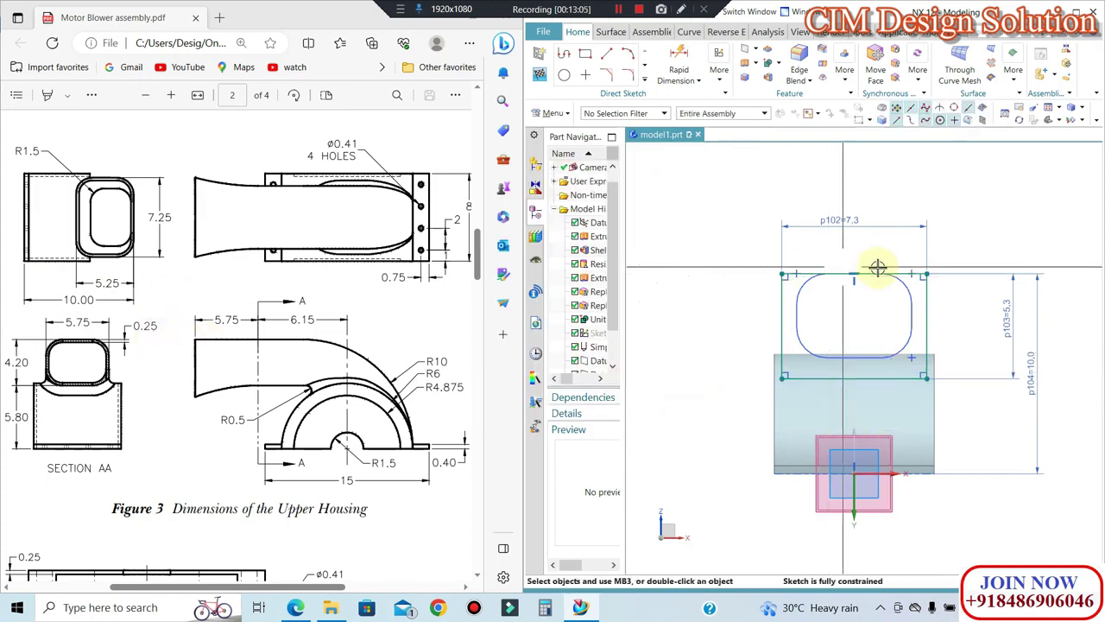
Step: Fillet all four corners of the 7.25 by 5.25 rectangle at radius 1.5
click(628, 76)
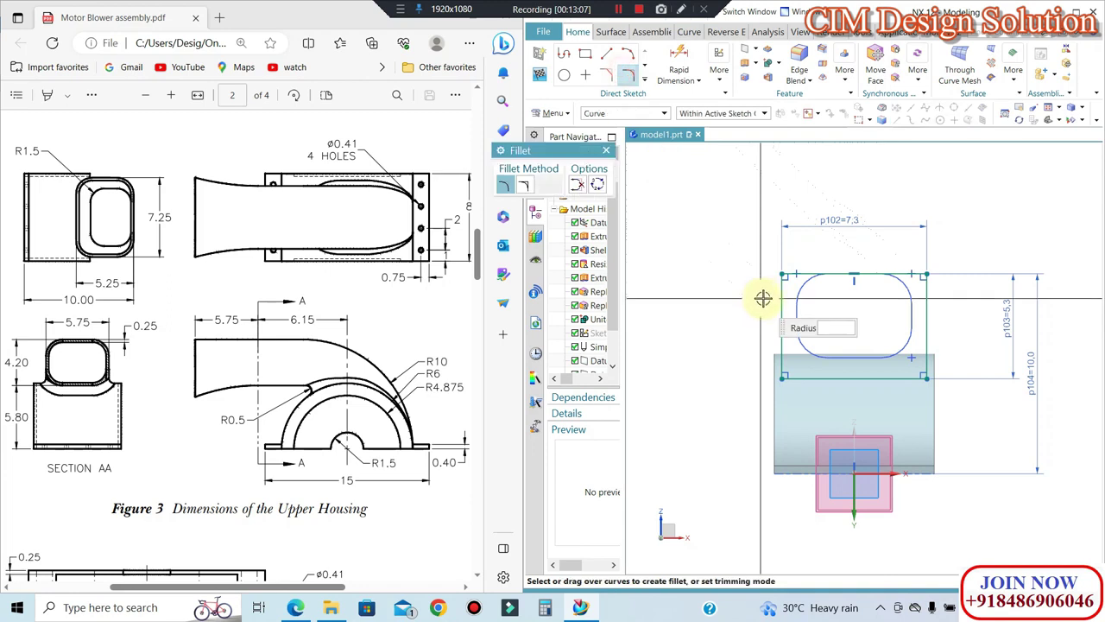
scroll(770, 296, up, 3)
click(814, 262)
click(779, 320)
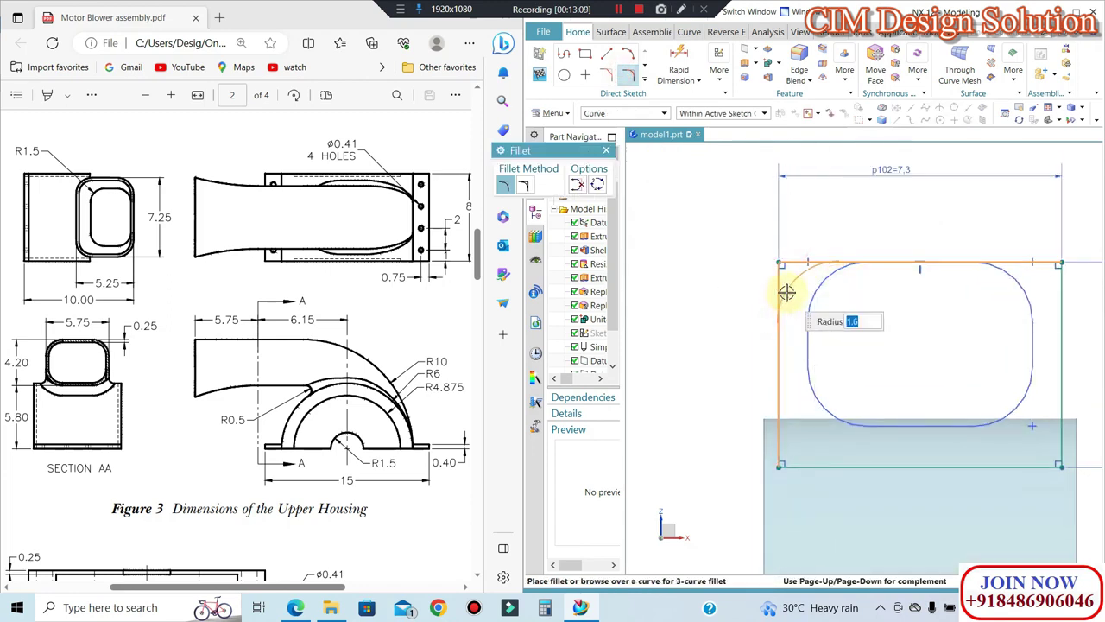
click(785, 293)
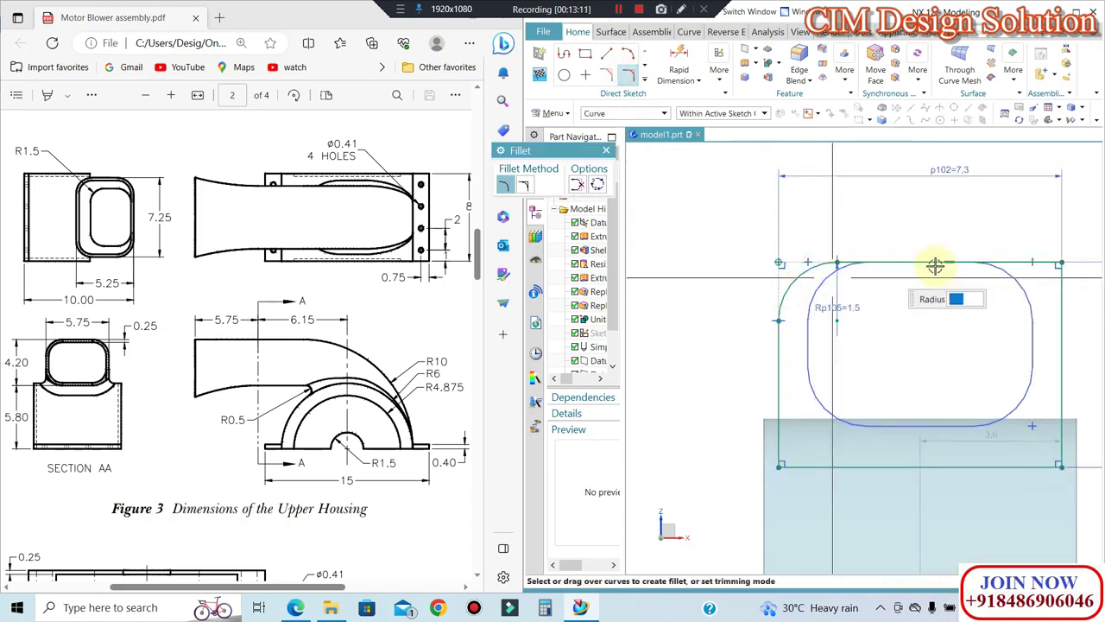
click(1055, 290)
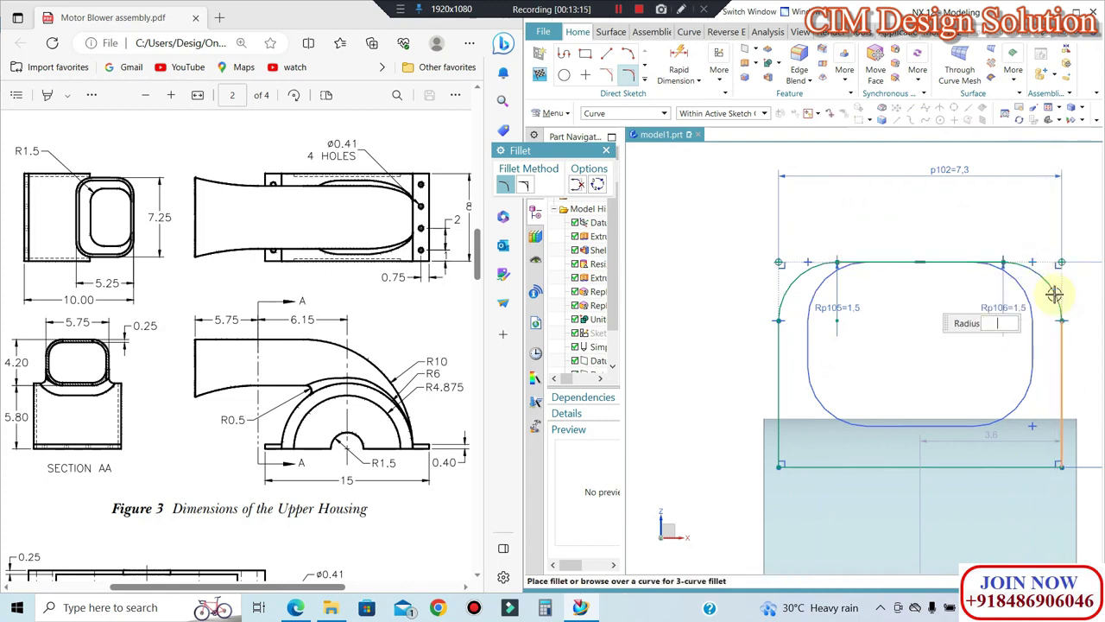
click(1055, 295)
click(781, 427)
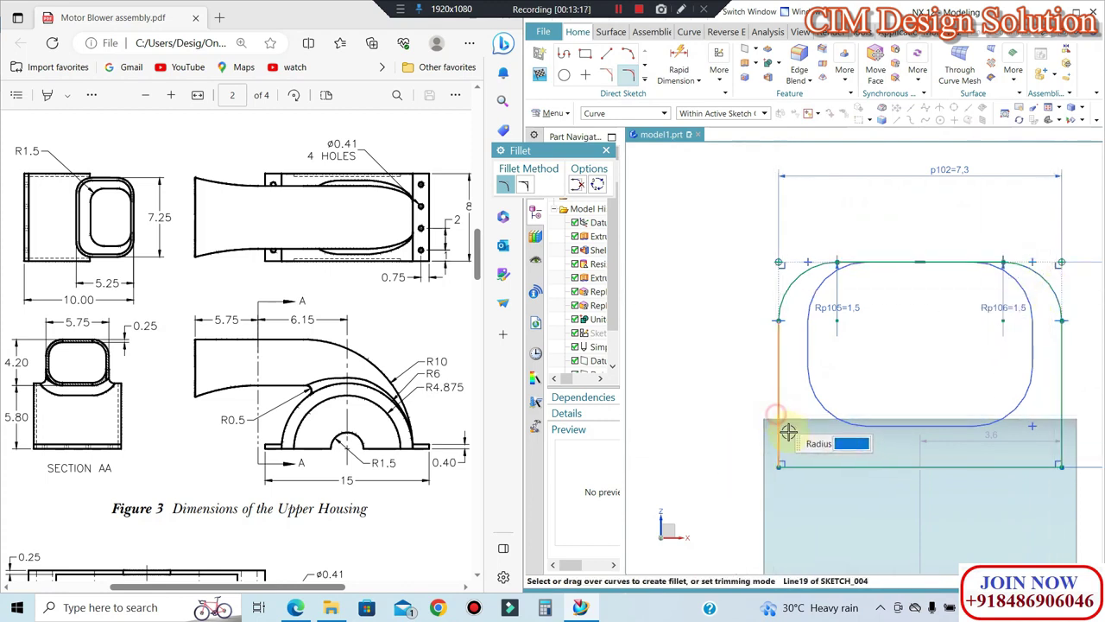
click(824, 466)
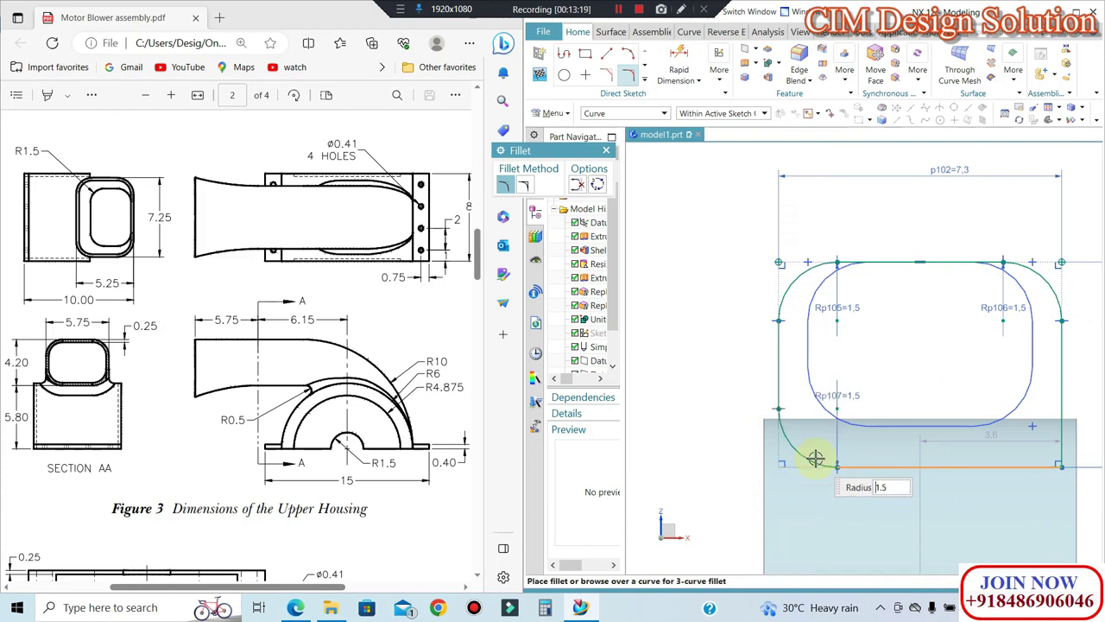
click(815, 458)
click(1061, 437)
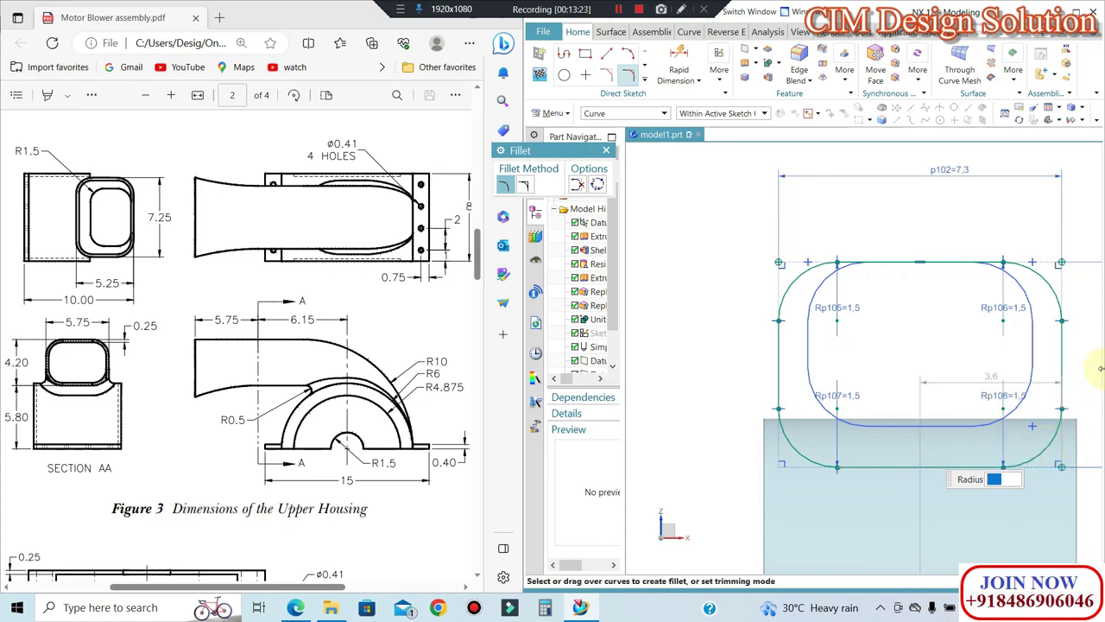
middle_click(1004, 466)
Step: Finish the rounded outlet sketch and orbit the model to inspect both profiles
scroll(821, 289, down, 3)
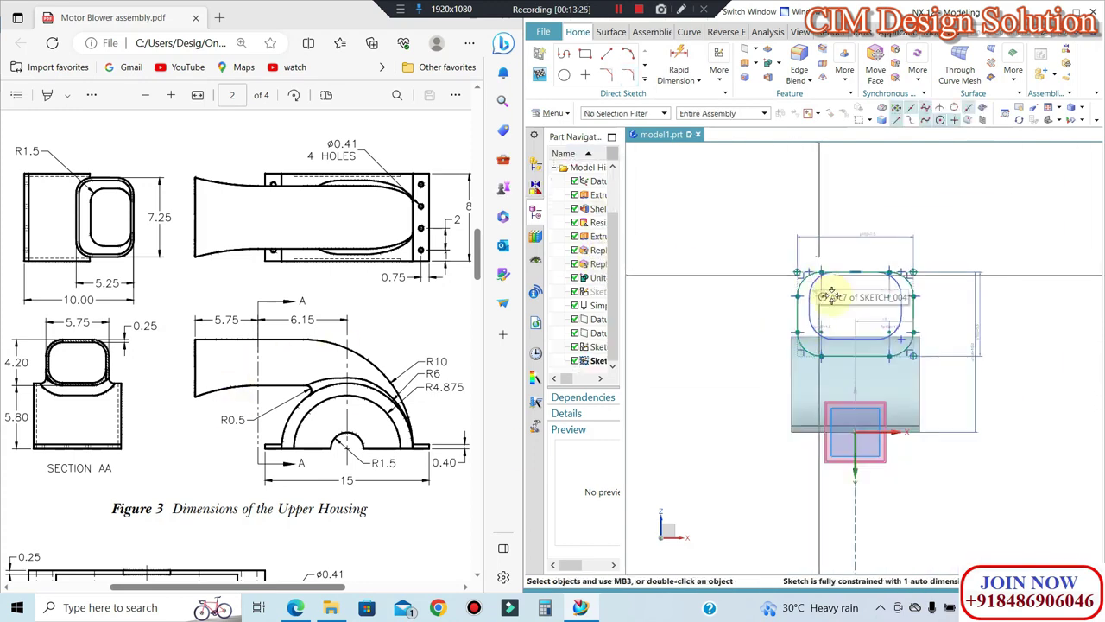
click(544, 76)
mouse_move(733, 178)
middle_down()
mouse_move(826, 320)
mouse_move(777, 332)
middle_up()
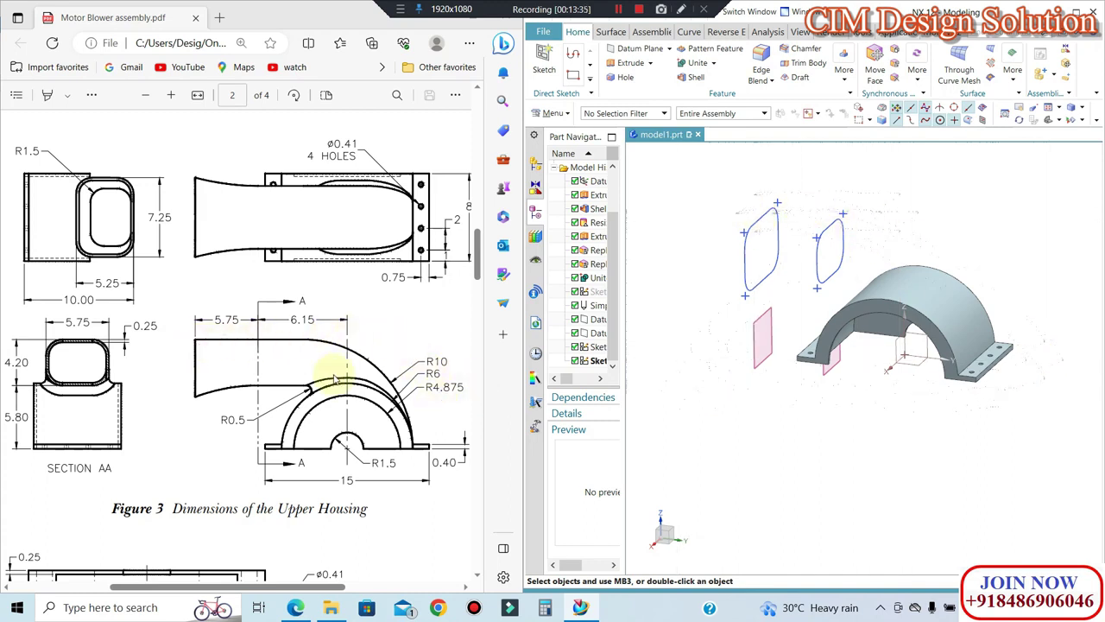
mouse_move(868, 437)
middle_down()
mouse_move(913, 486)
mouse_move(877, 475)
mouse_move(893, 321)
mouse_move(910, 311)
middle_up()
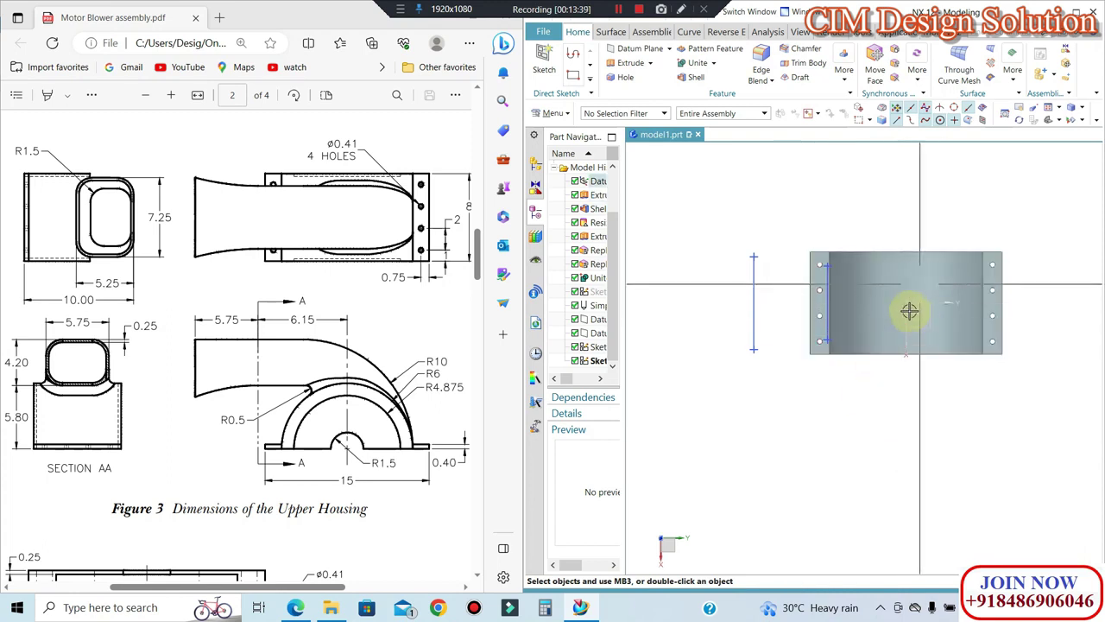
mouse_move(895, 426)
middle_down()
mouse_move(903, 403)
mouse_move(890, 387)
middle_up()
Step: Start a new sketch and draw a horizontal line joining the two profiles' top ends
click(544, 65)
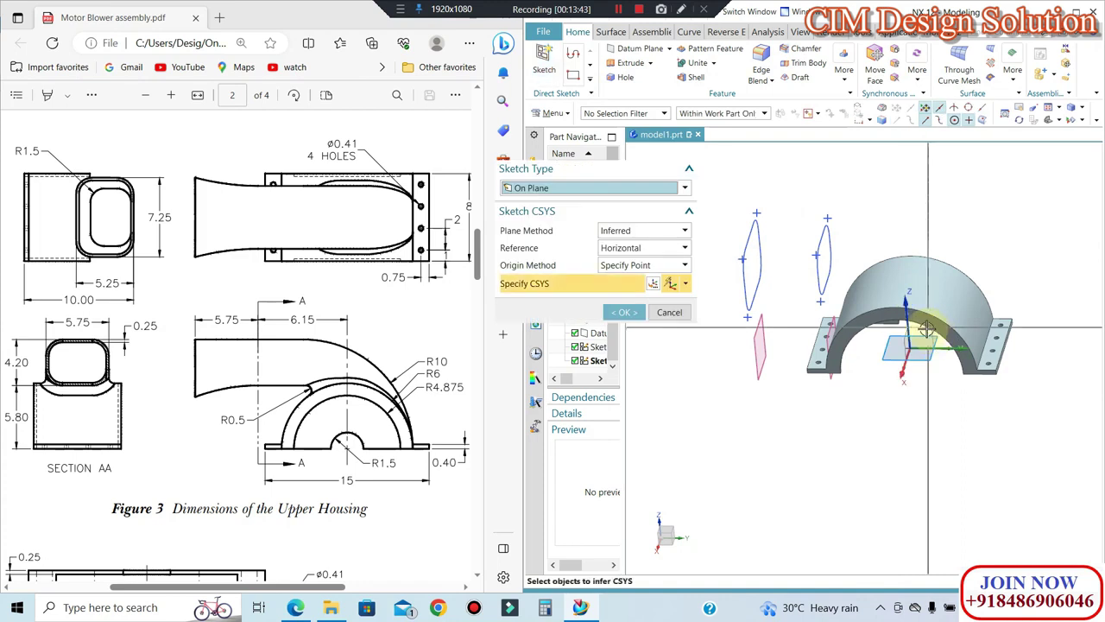
middle_click(890, 396)
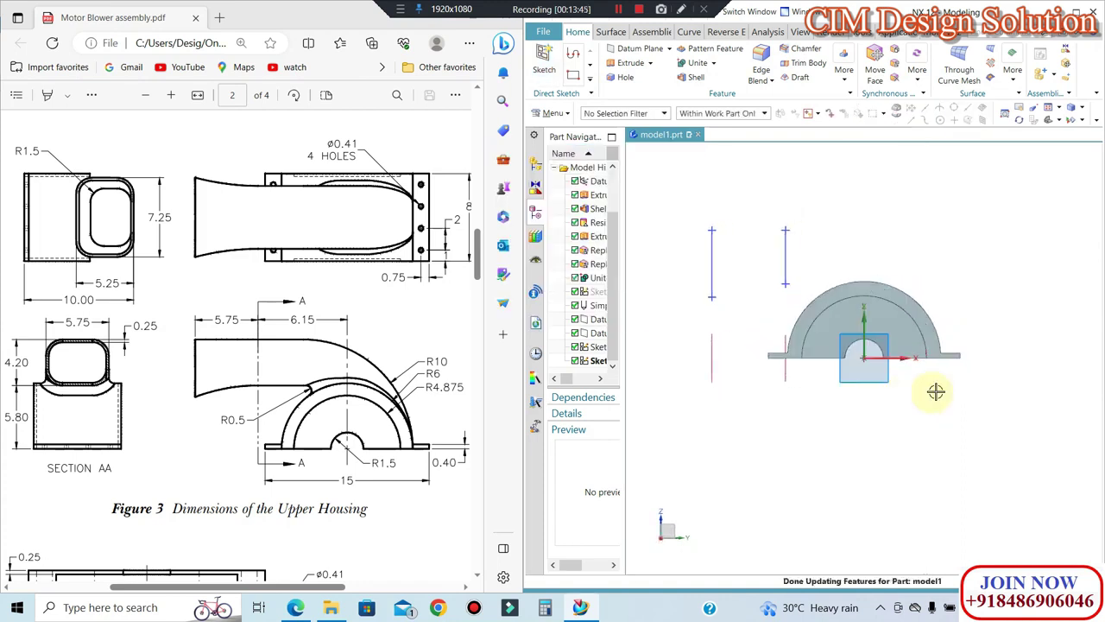
click(610, 55)
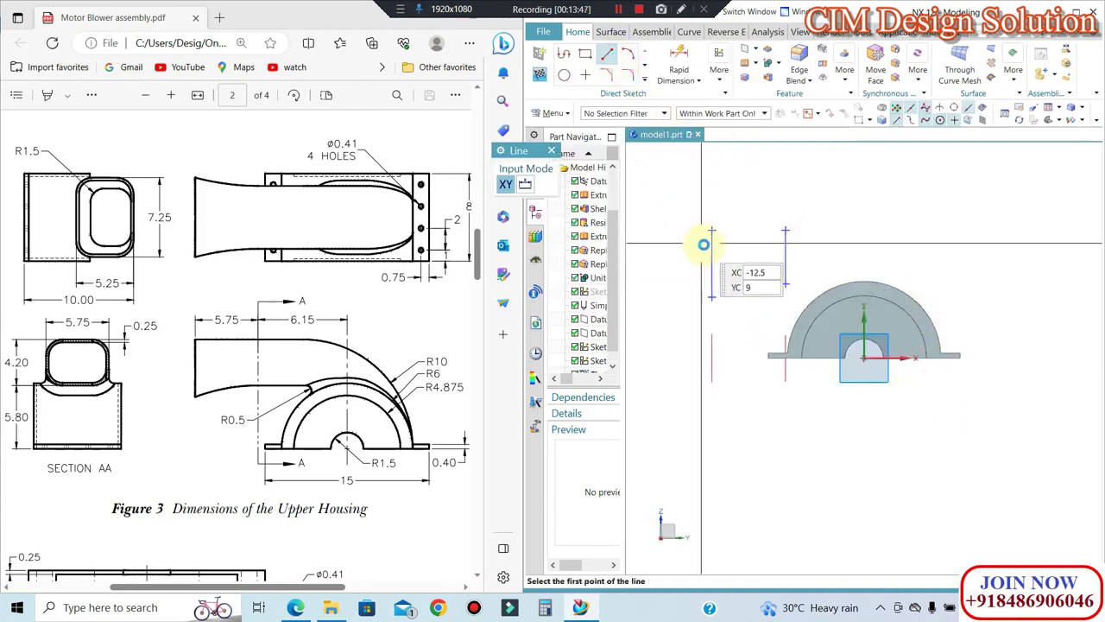
click(713, 229)
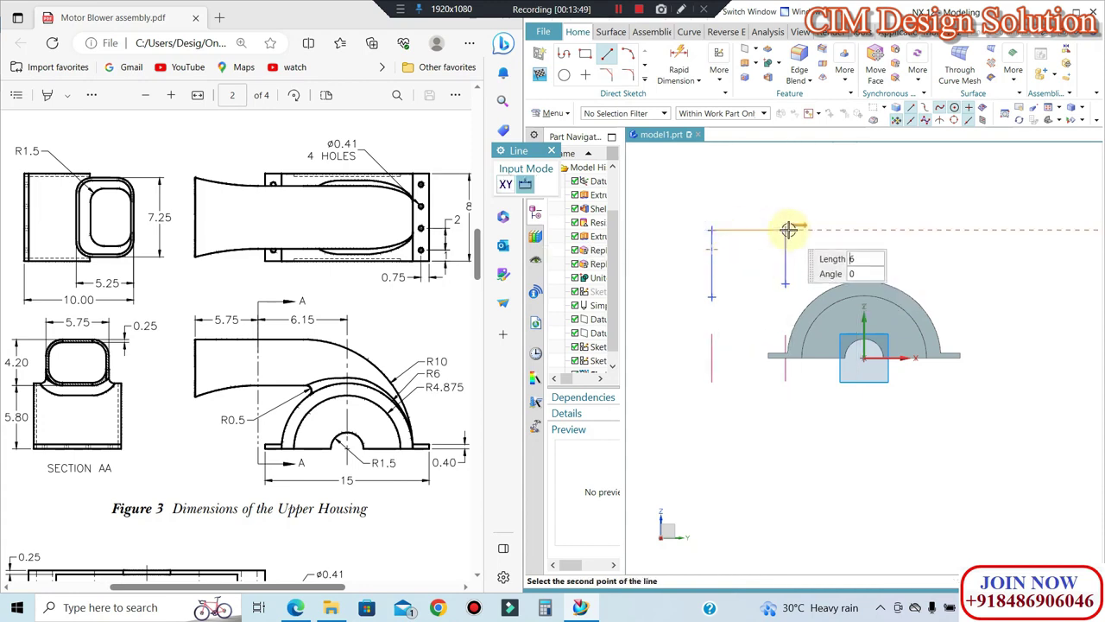
click(785, 229)
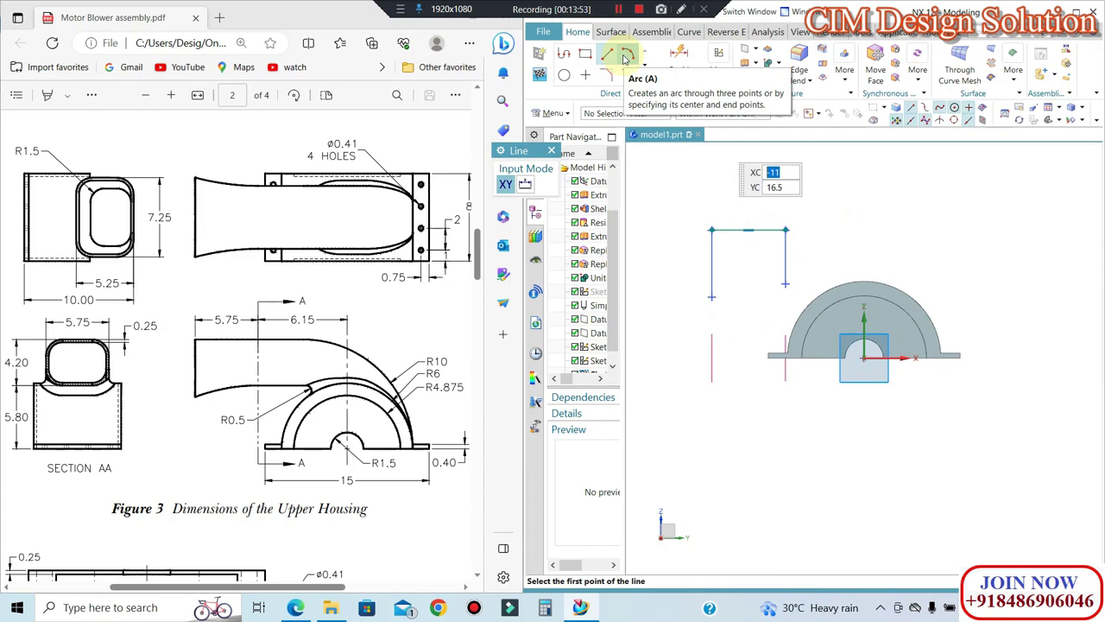
Step: Draw a large circle centred on the shell edge around the housing
click(564, 76)
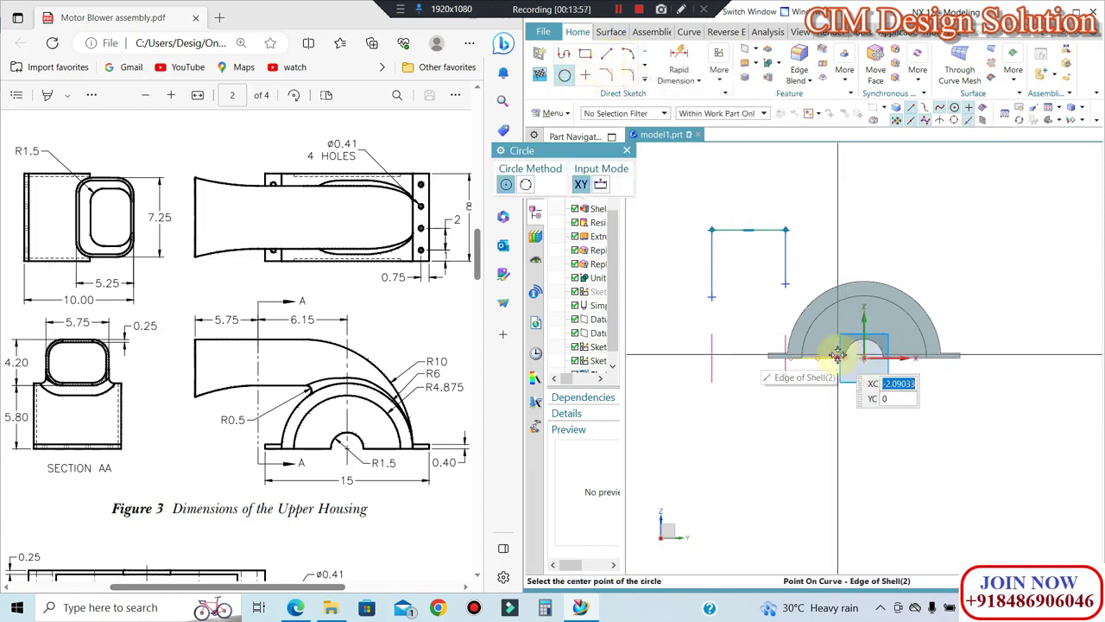
click(828, 354)
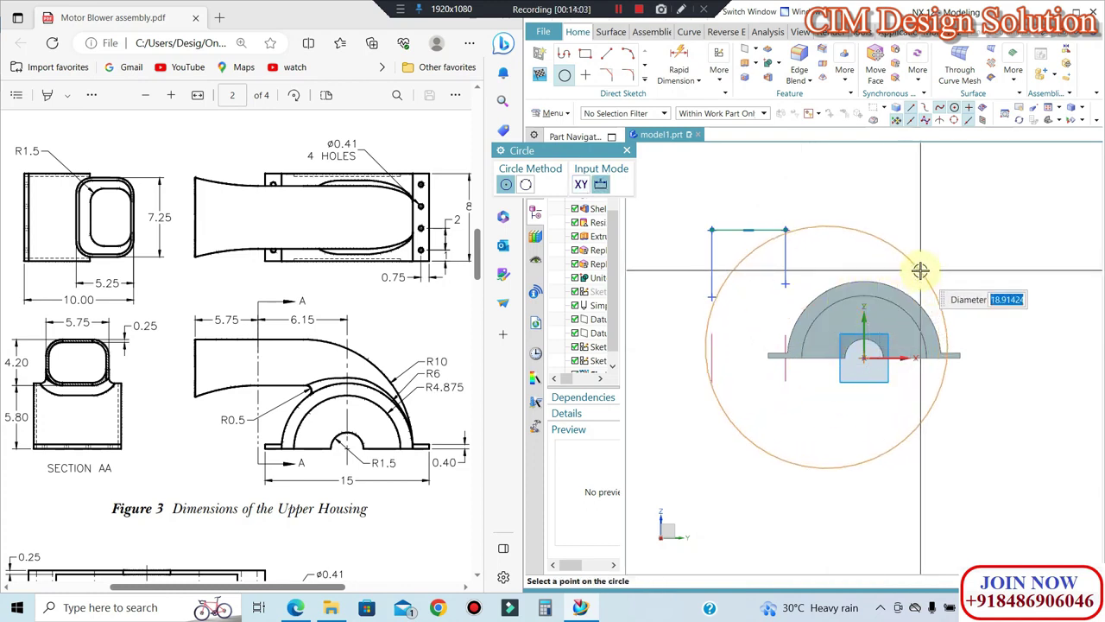
click(921, 271)
key(Escape)
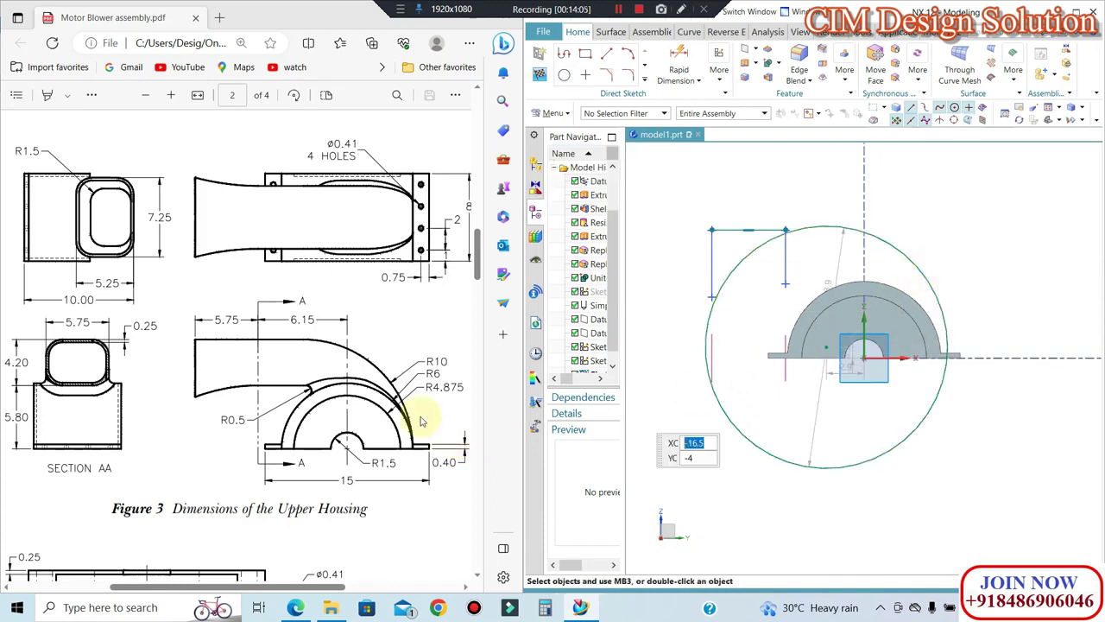
Step: Set the circle's diameter to 20
double_click(838, 250)
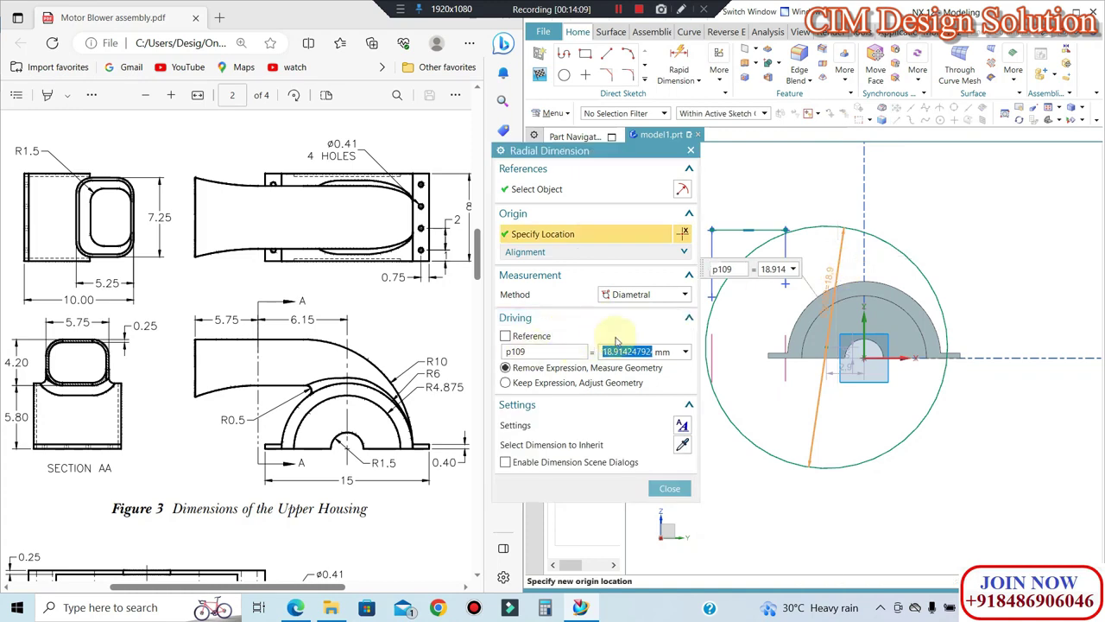
text(20)
key(Return)
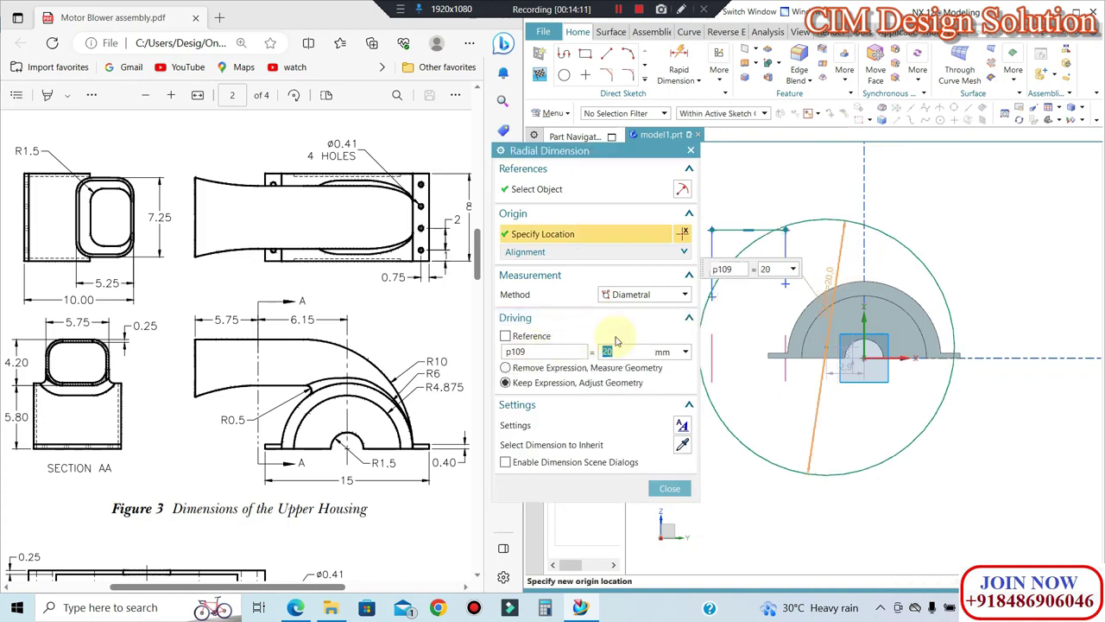
key(Escape)
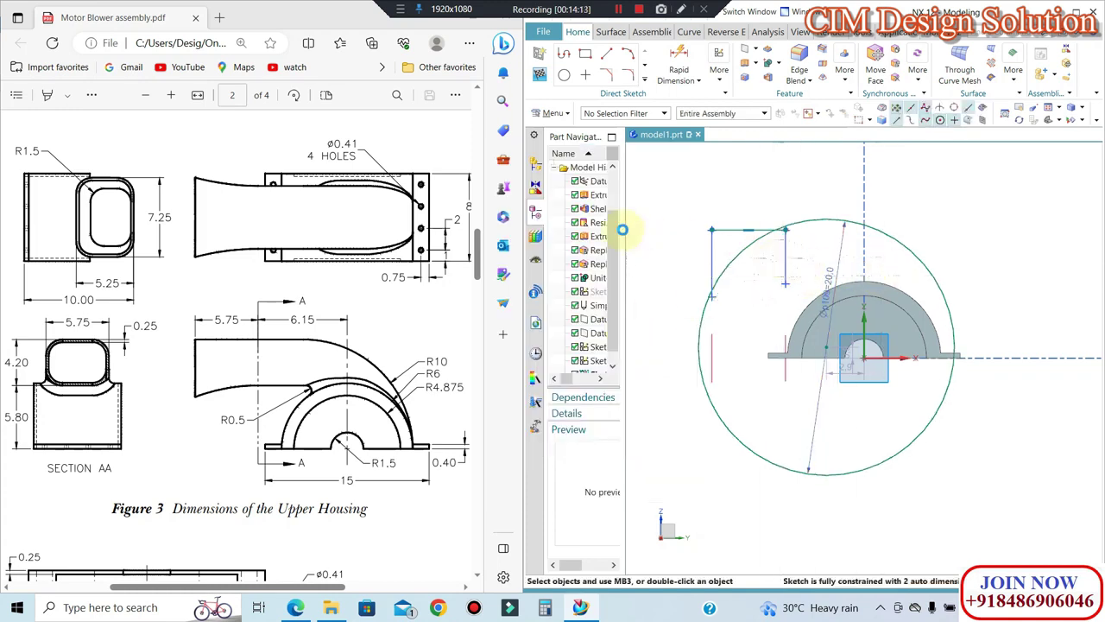
Step: Constrain the circle tangent to the housing's outer arc
key(c)
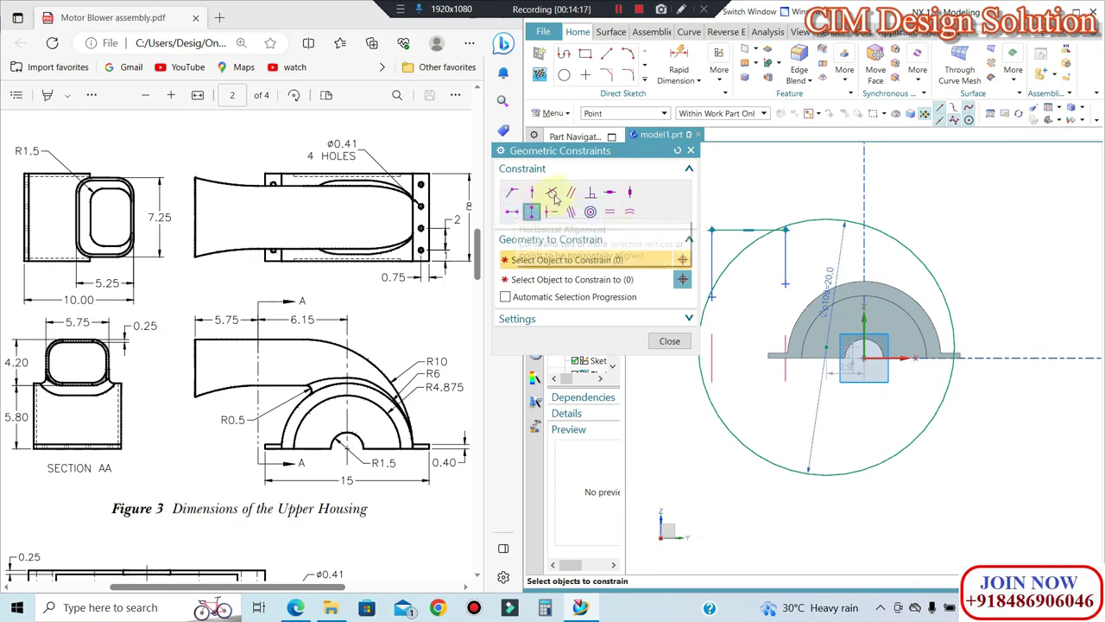
click(551, 192)
click(885, 231)
click(831, 290)
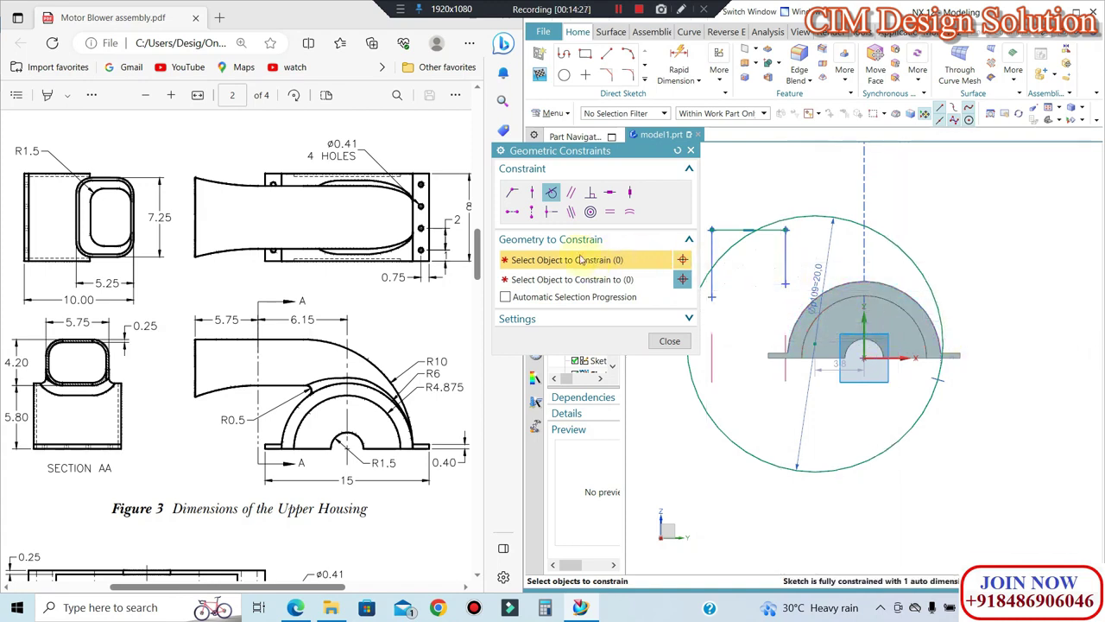
click(873, 228)
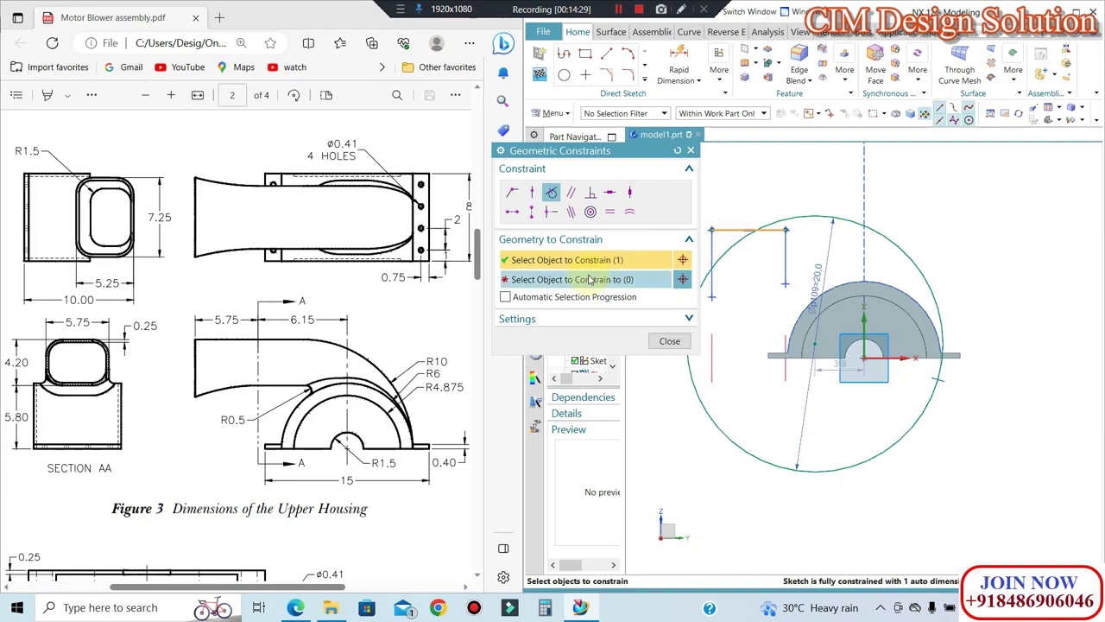
click(868, 283)
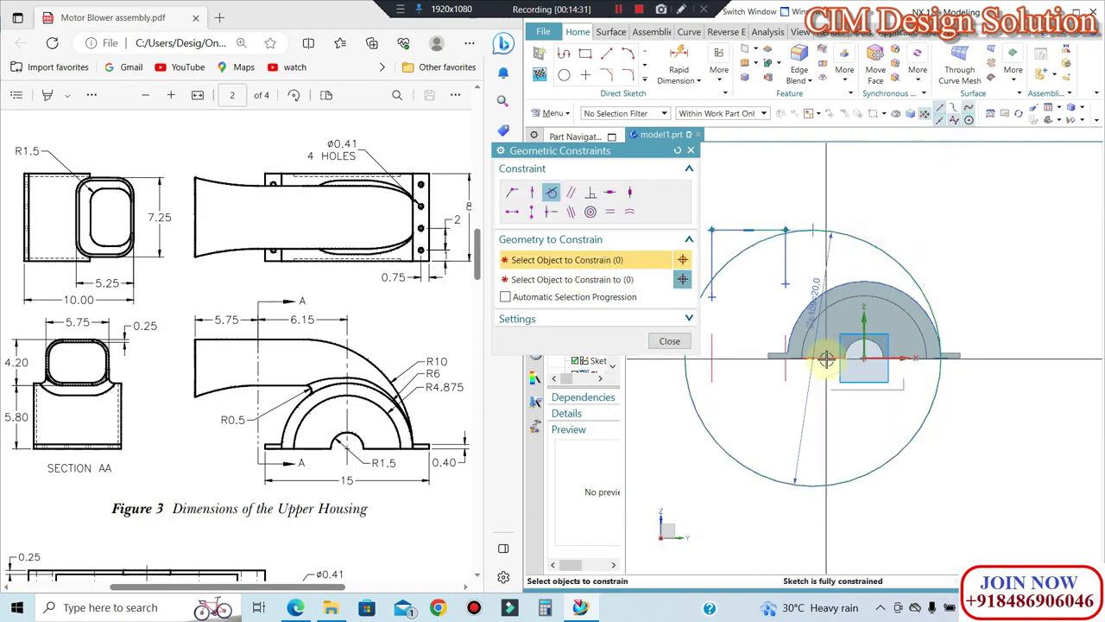
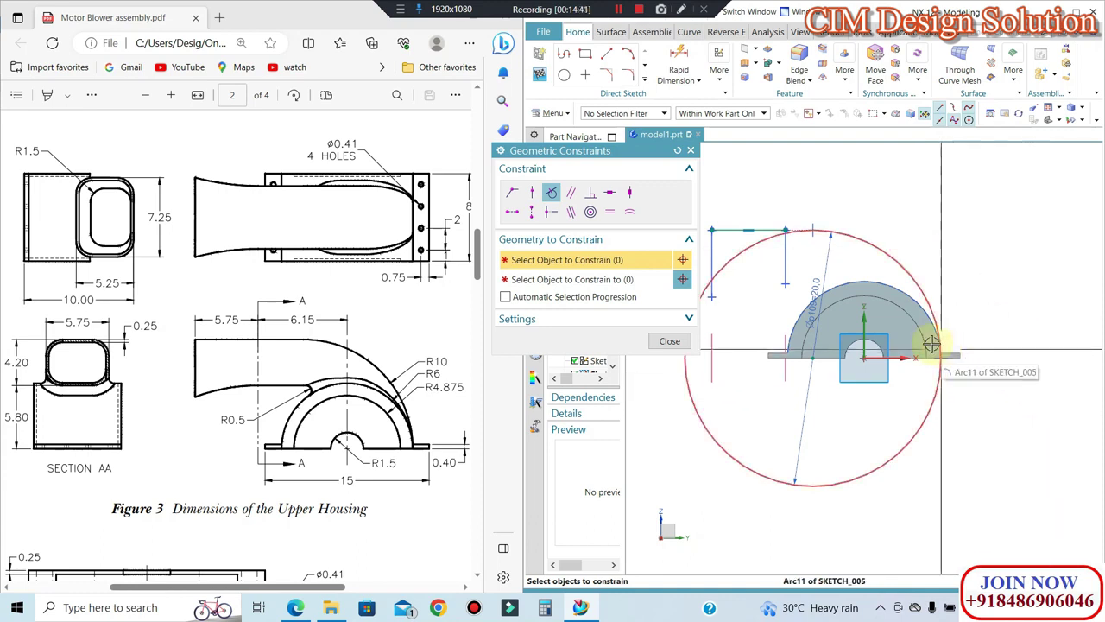
Step: Close Geometric Constraints and back out of Extend Curve without changes
scroll(797, 228, up, 2)
scroll(769, 227, up, 2)
scroll(770, 235, up, 2)
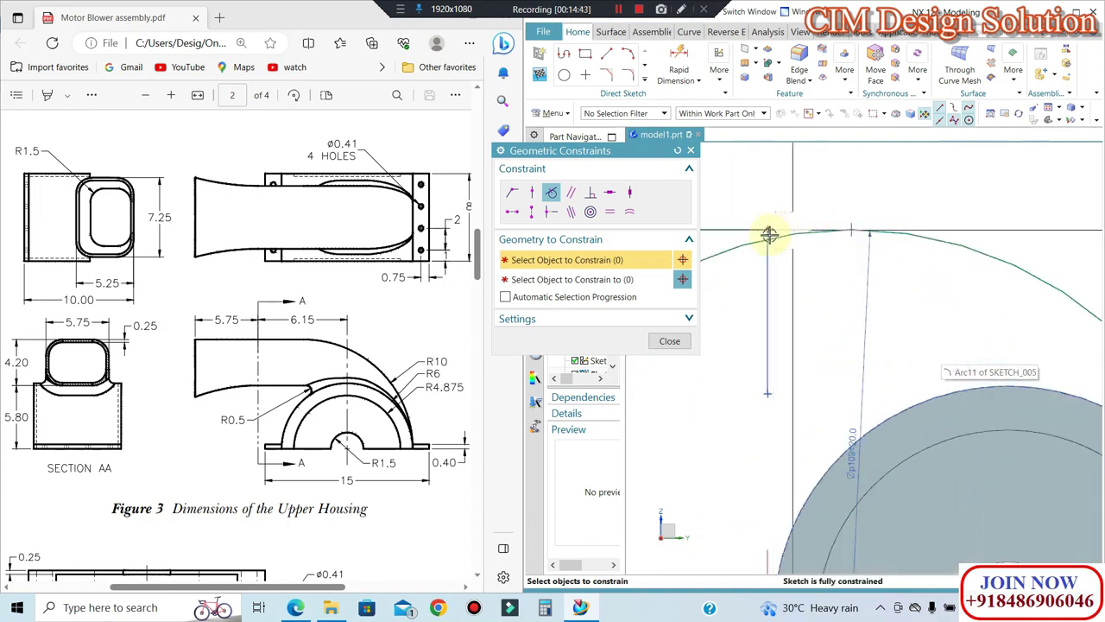
scroll(851, 234, down, 3)
click(678, 339)
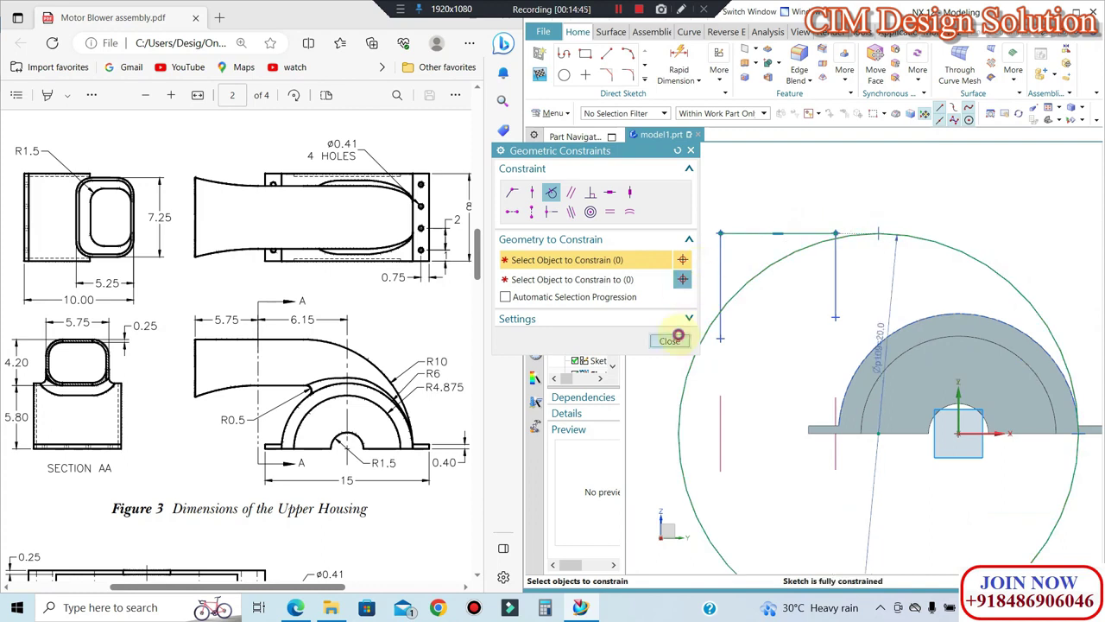
click(644, 85)
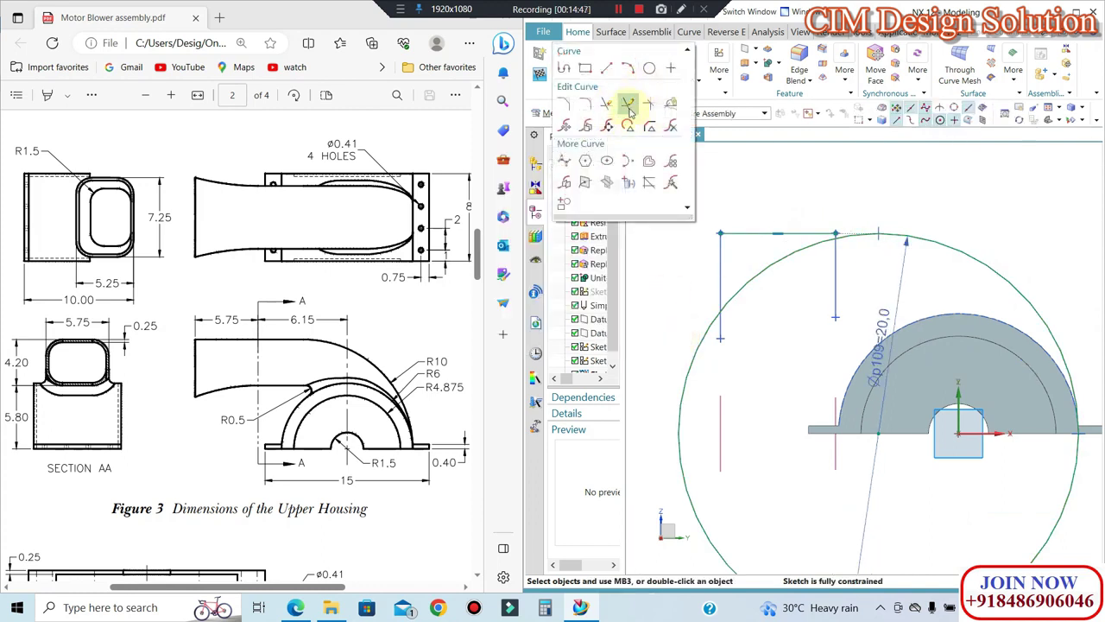
click(631, 105)
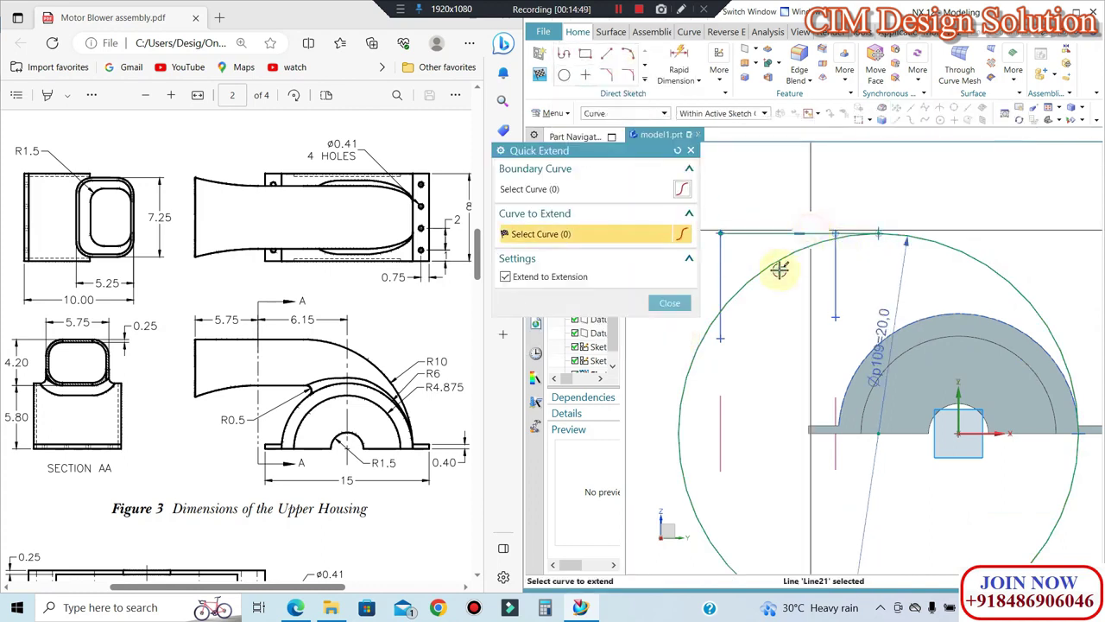
click(670, 304)
scroll(873, 321, up, 2)
scroll(992, 463, down, 3)
scroll(1021, 420, up, 2)
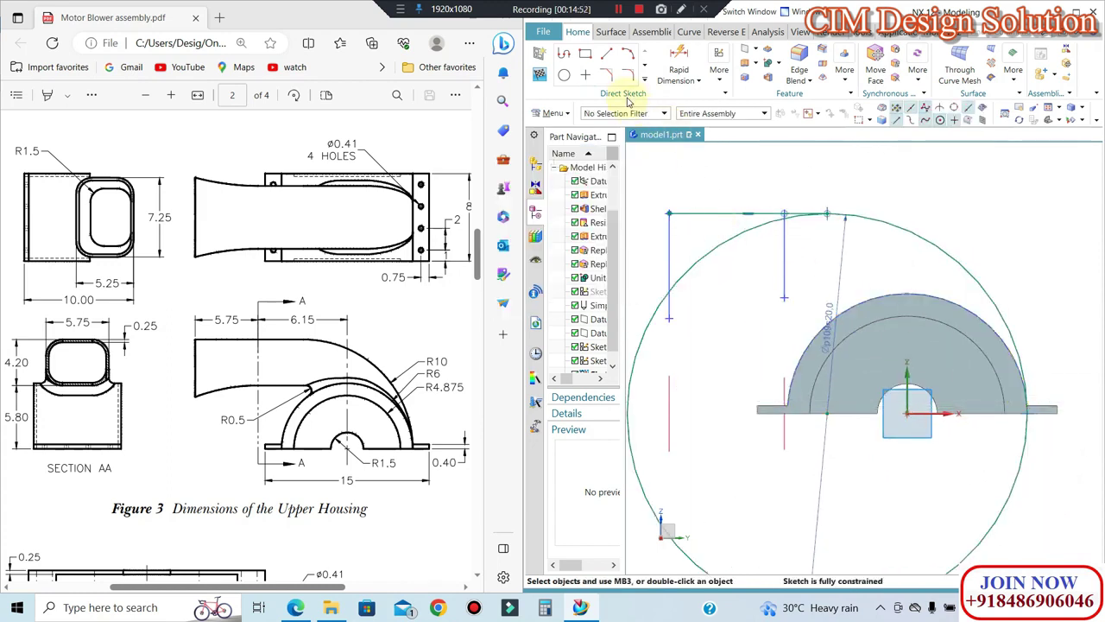
Step: Draw a horizontal line along the base starting from the arc's end
click(604, 53)
scroll(863, 362, up, 2)
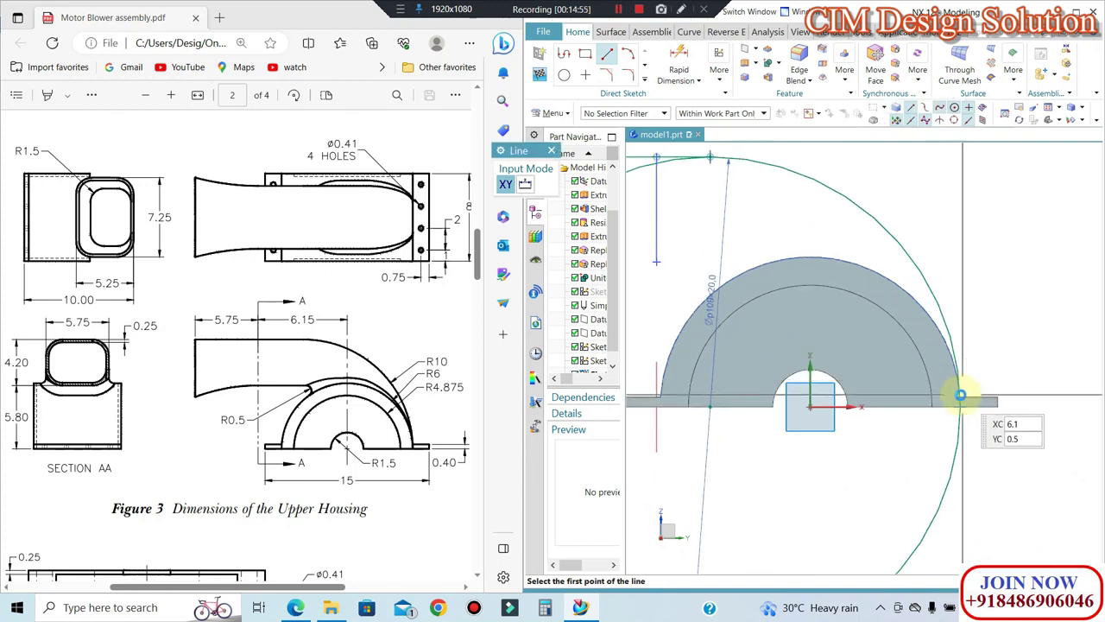
click(958, 400)
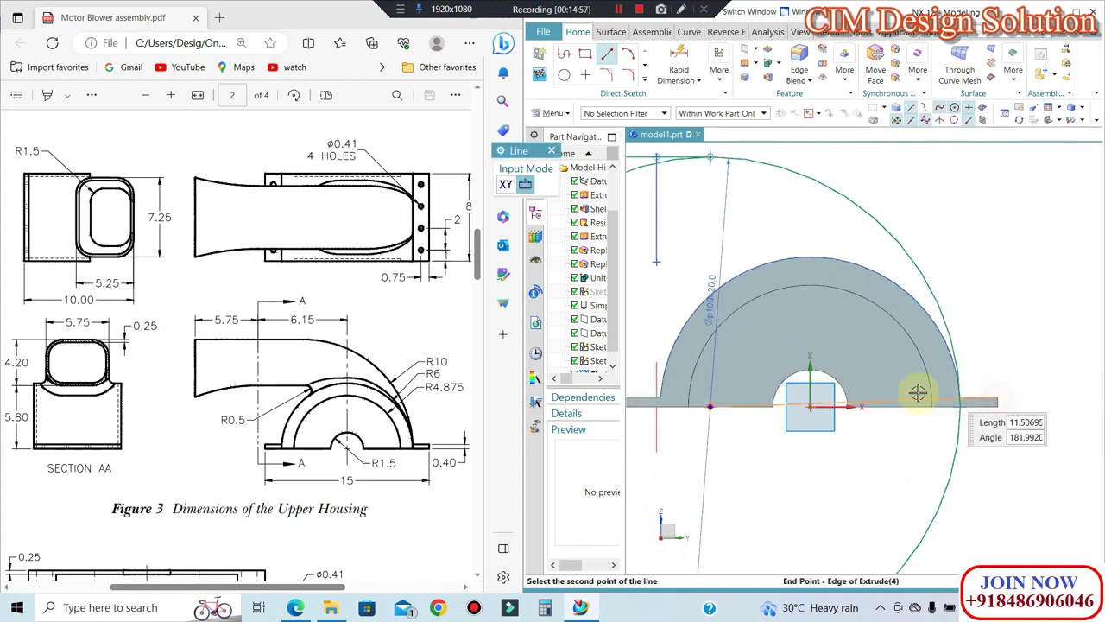
click(866, 396)
key(Escape)
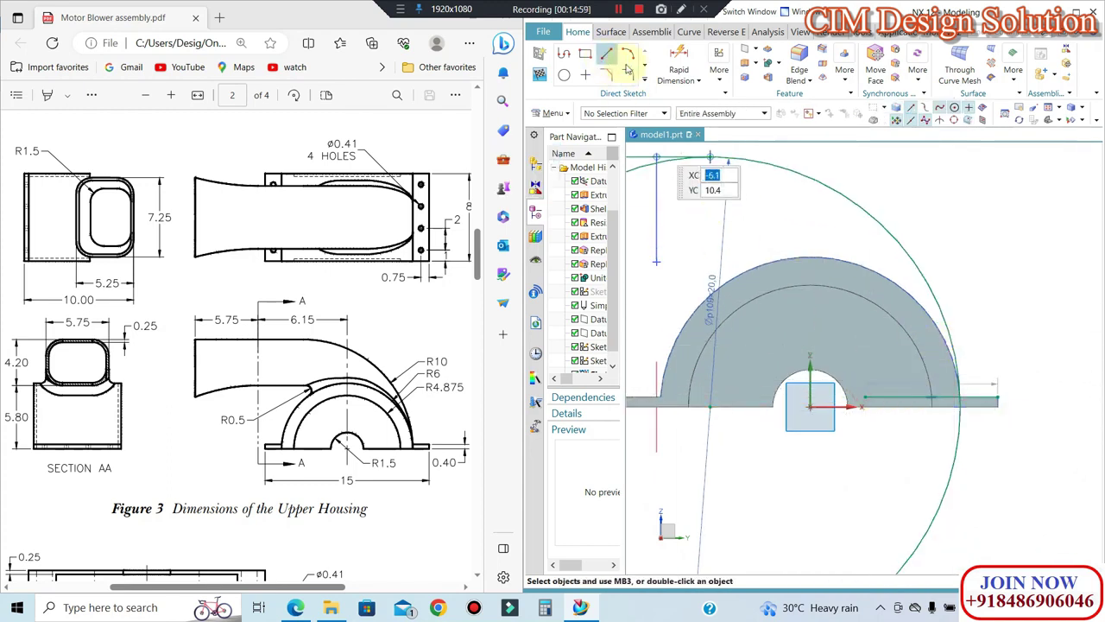
Step: Quick Trim the large circle down to an arc and finish the sketch
click(643, 80)
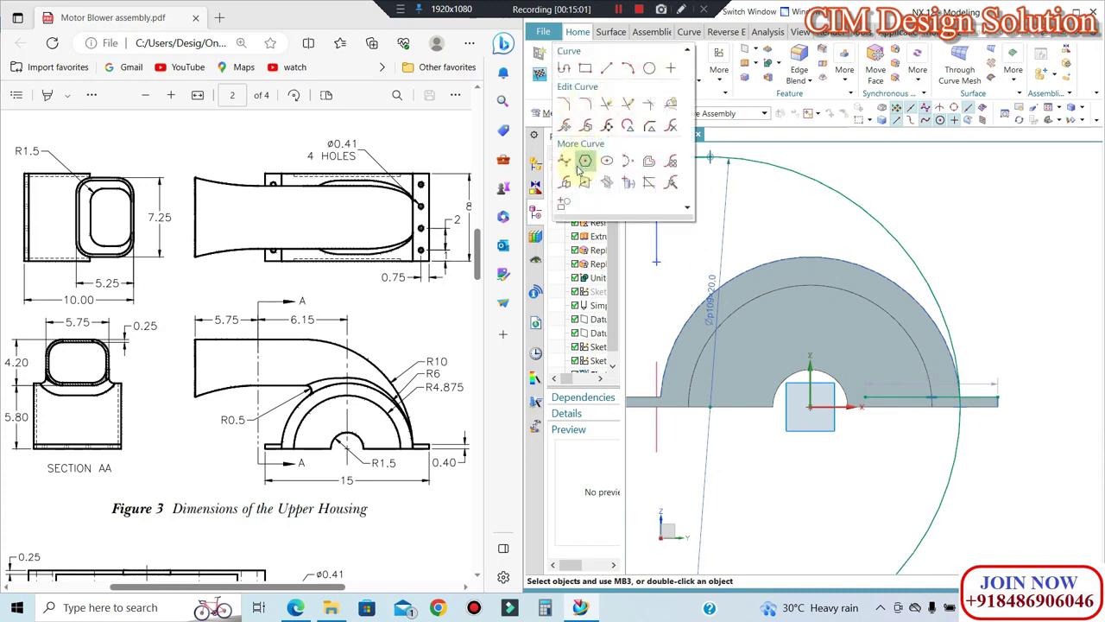
click(611, 105)
scroll(925, 337, down, 2)
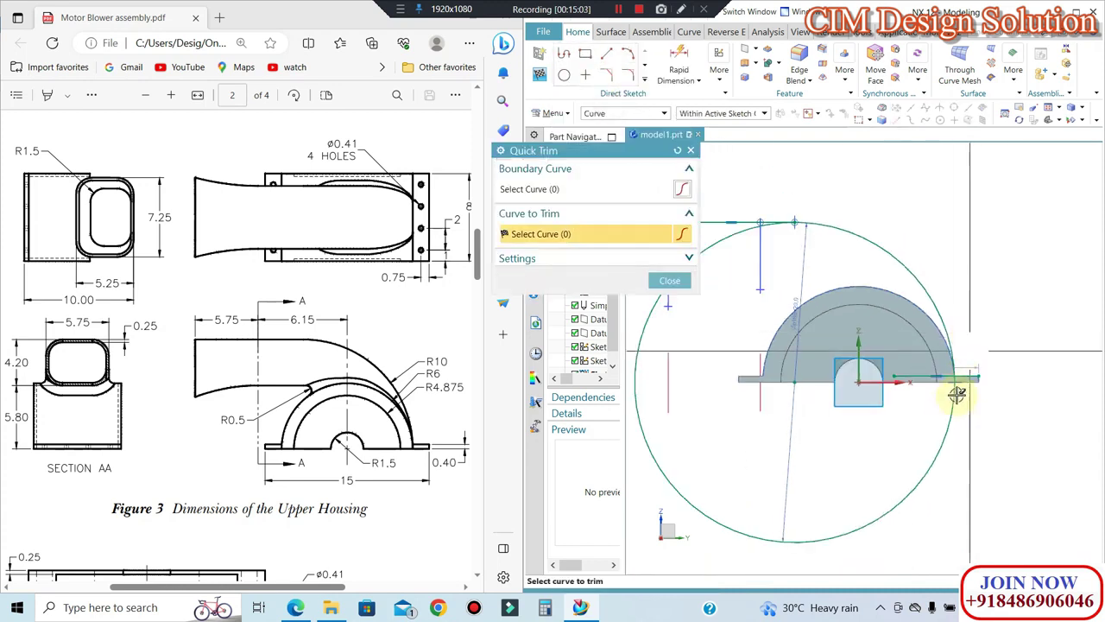
scroll(921, 373, down, 1)
shift+middle_drag(976, 370, 982, 403)
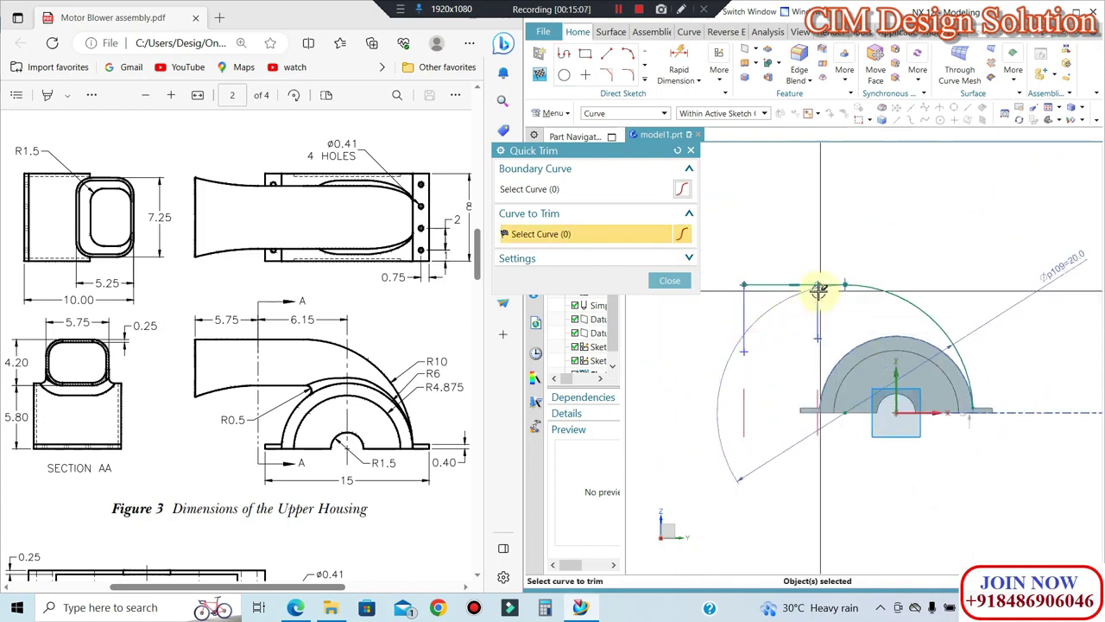
scroll(768, 291, up, 2)
click(670, 281)
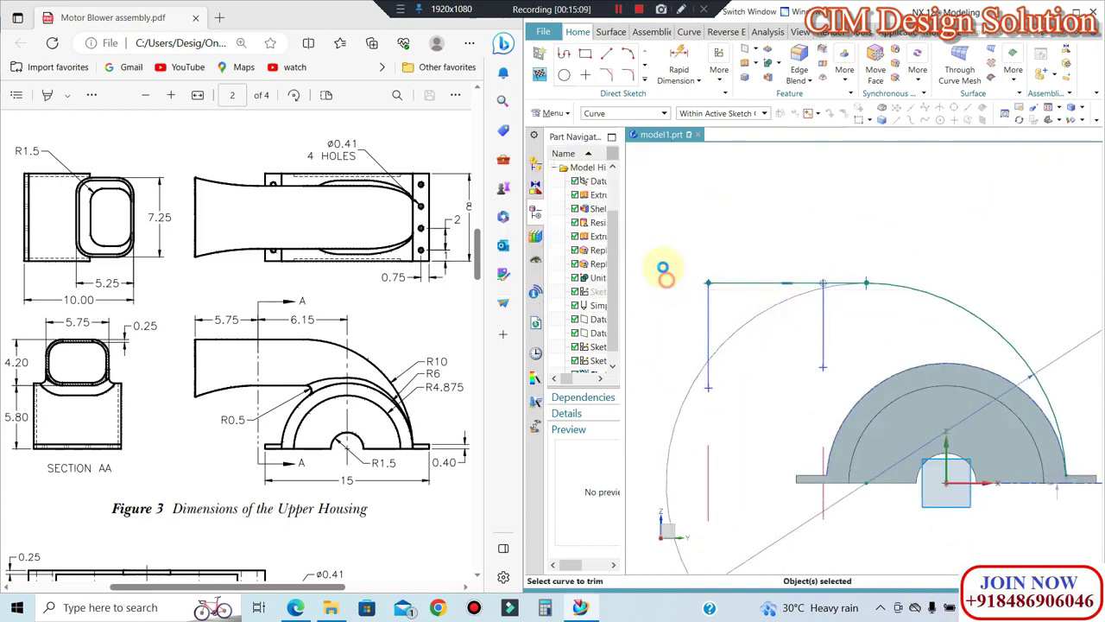
click(540, 73)
mouse_move(869, 339)
middle_down()
mouse_move(839, 382)
mouse_move(846, 415)
mouse_move(841, 345)
mouse_move(760, 234)
mouse_move(759, 246)
middle_up()
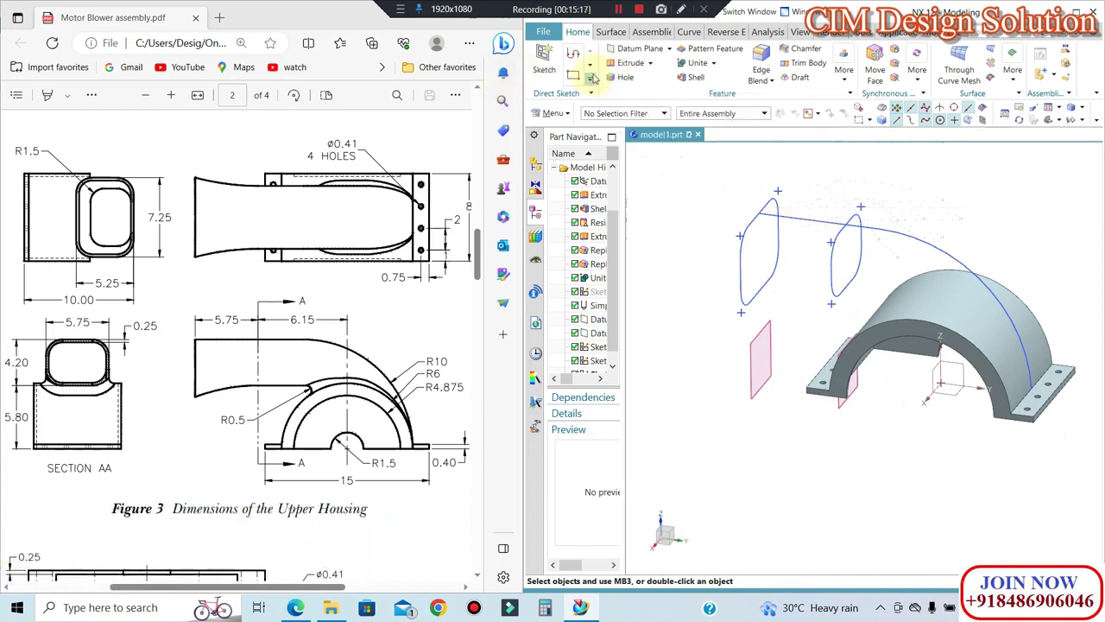
Step: Start a Through Curves surface with both profile sketches picked as section sets
click(604, 33)
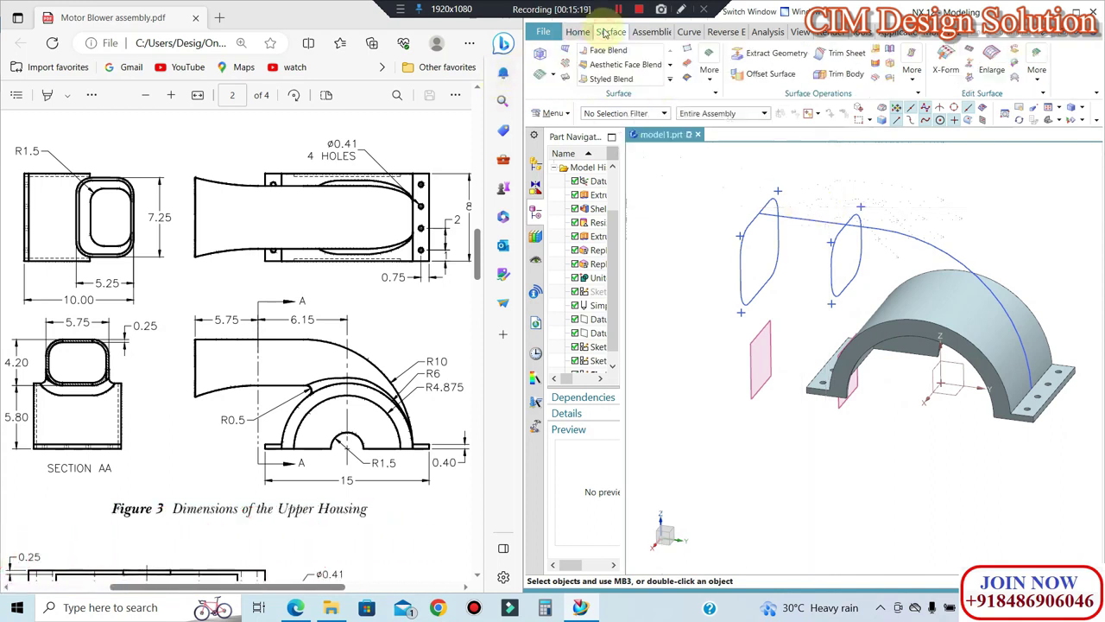
click(563, 54)
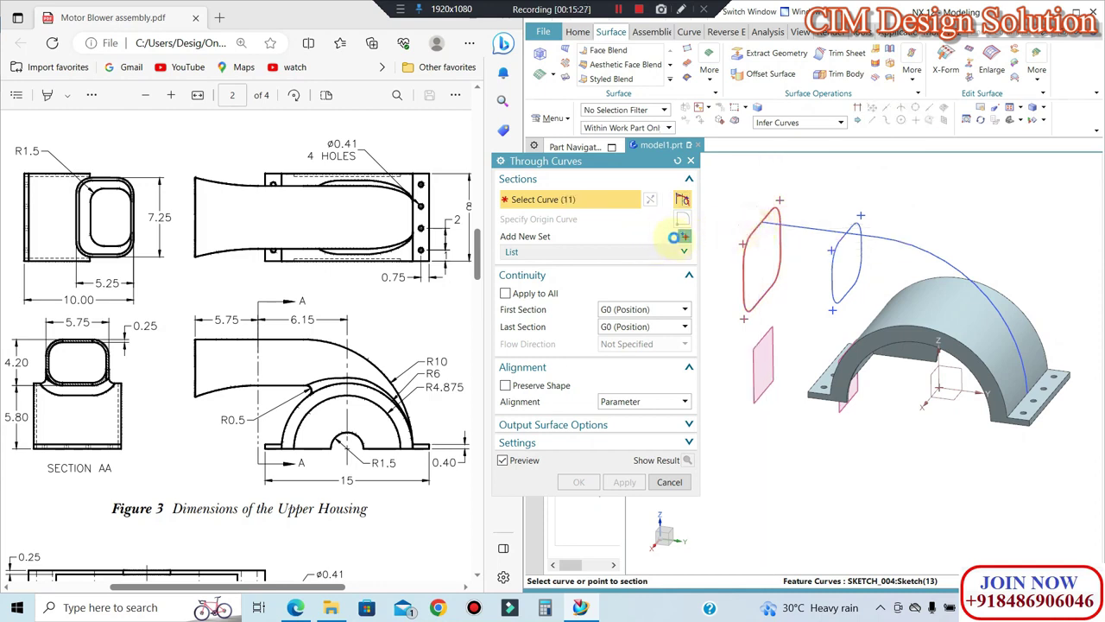
click(680, 236)
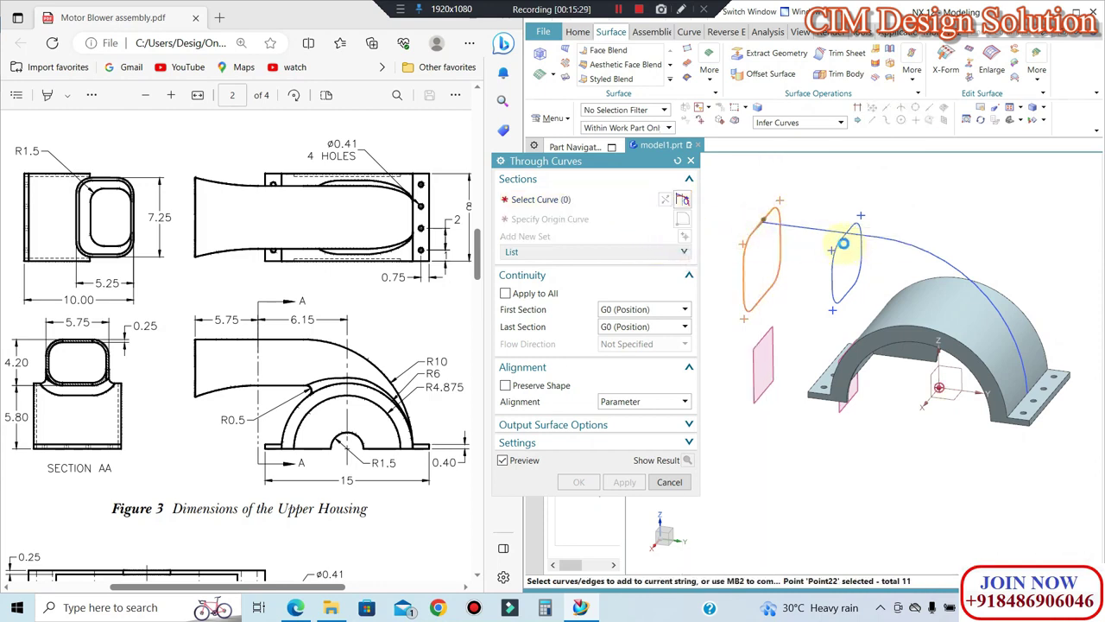
click(841, 240)
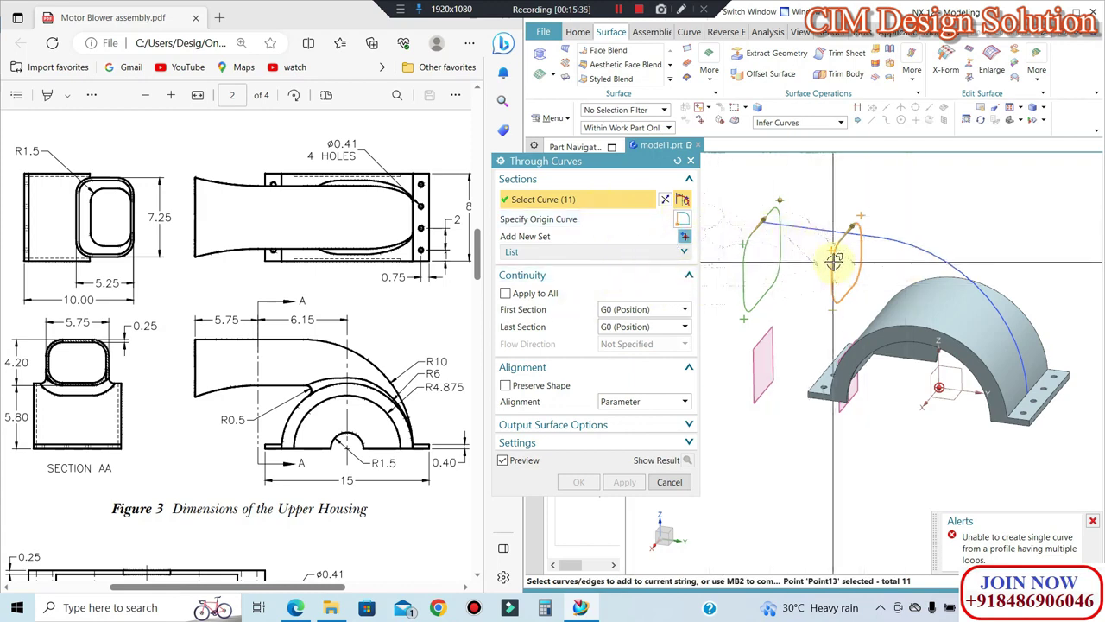
click(685, 235)
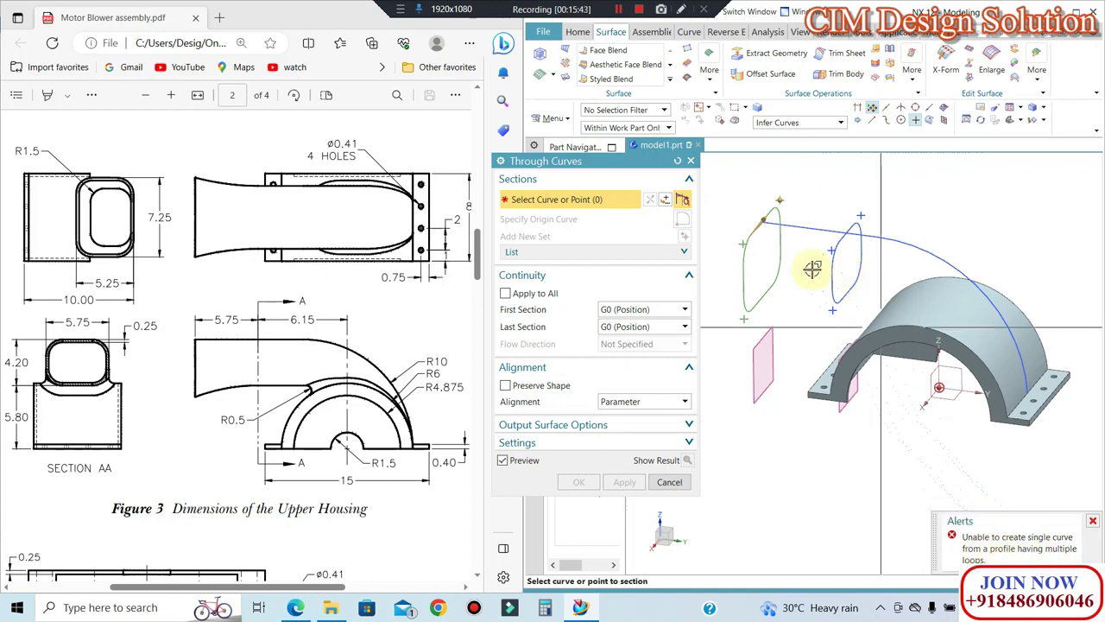
scroll(765, 222, up, 3)
Step: Cancel the Through Curves surface and set the curve selection rule to Tangent Curves
key(Escape)
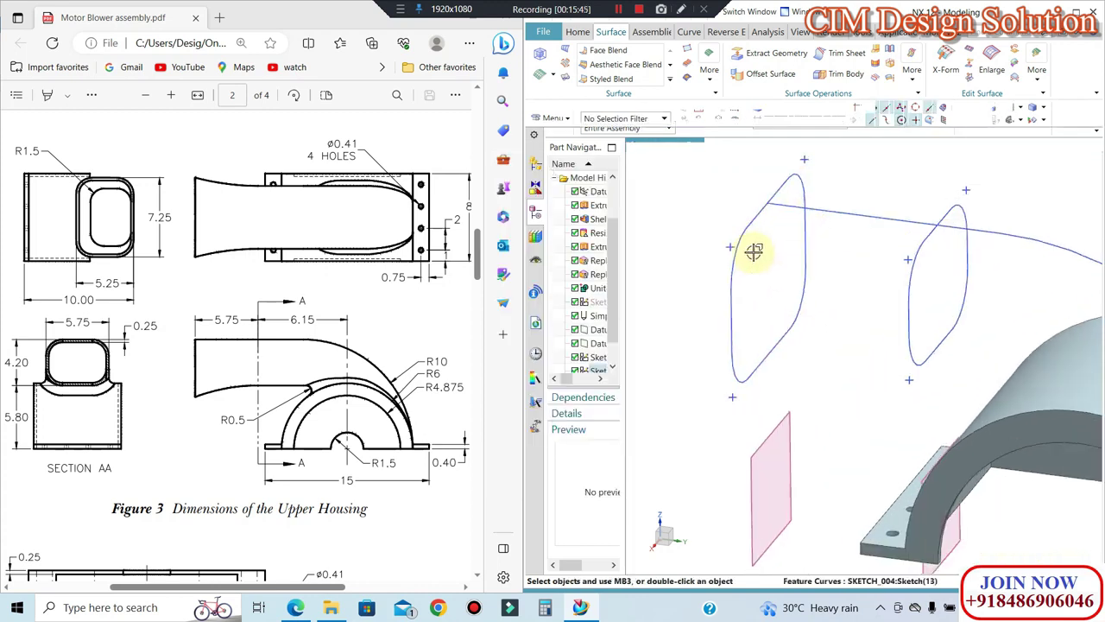
mouse_move(731, 202)
middle_down()
mouse_move(847, 237)
mouse_move(834, 239)
mouse_move(834, 288)
mouse_move(823, 271)
mouse_move(838, 197)
middle_up()
scroll(802, 247, down, 3)
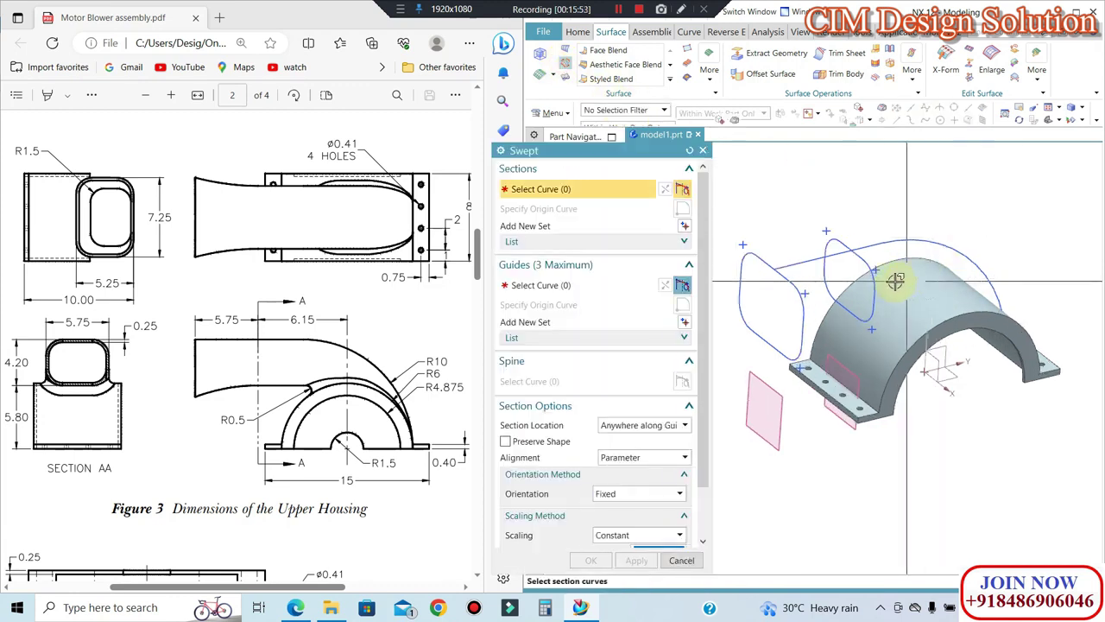
click(780, 123)
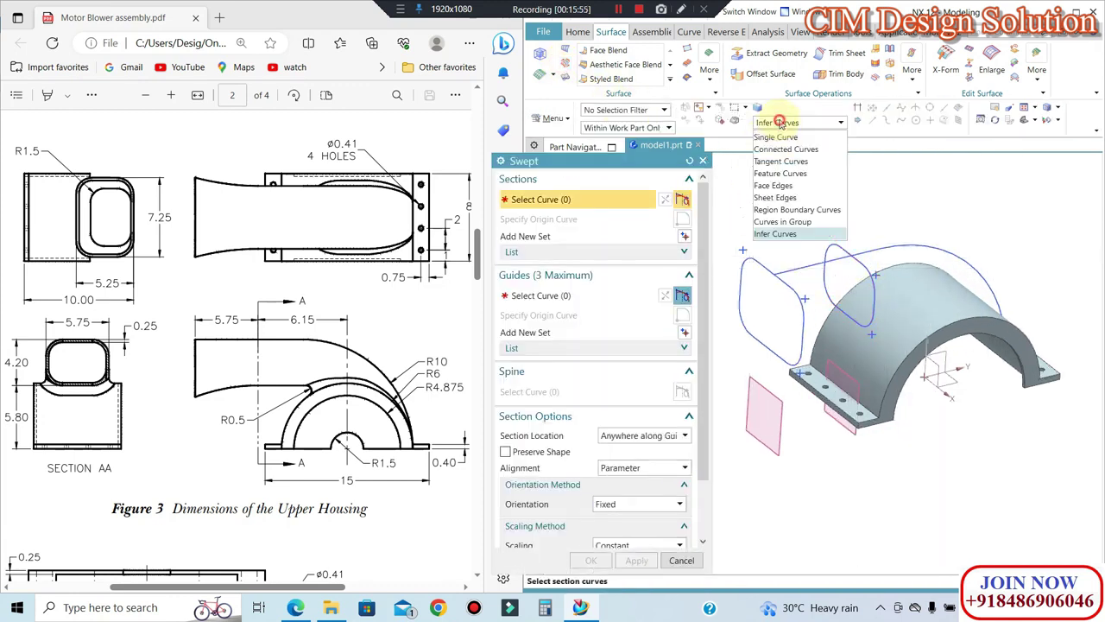
click(780, 138)
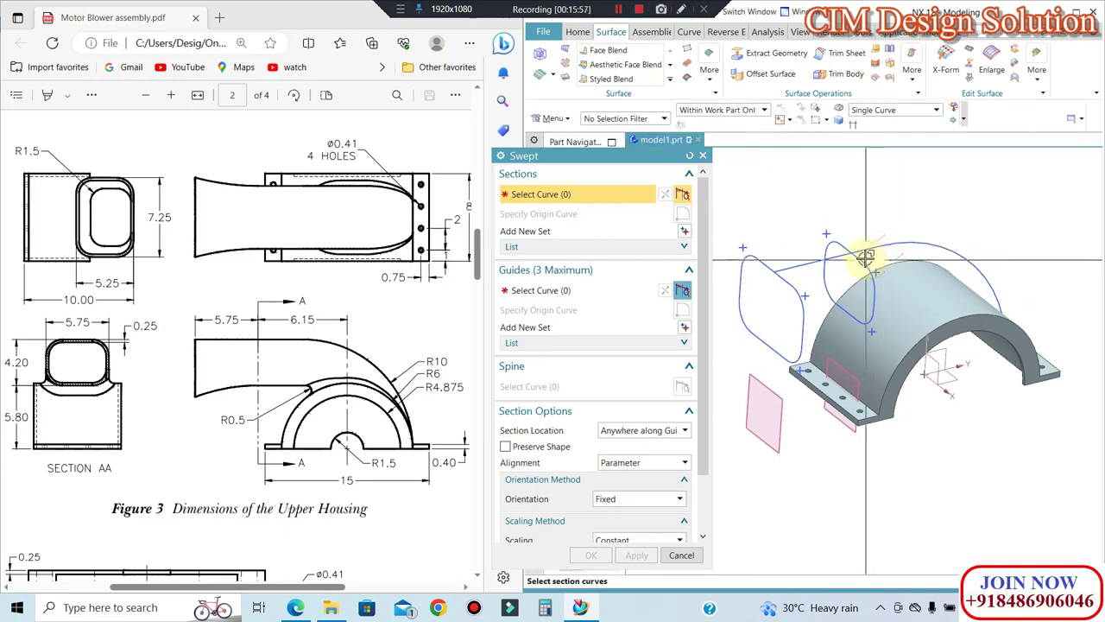
click(709, 114)
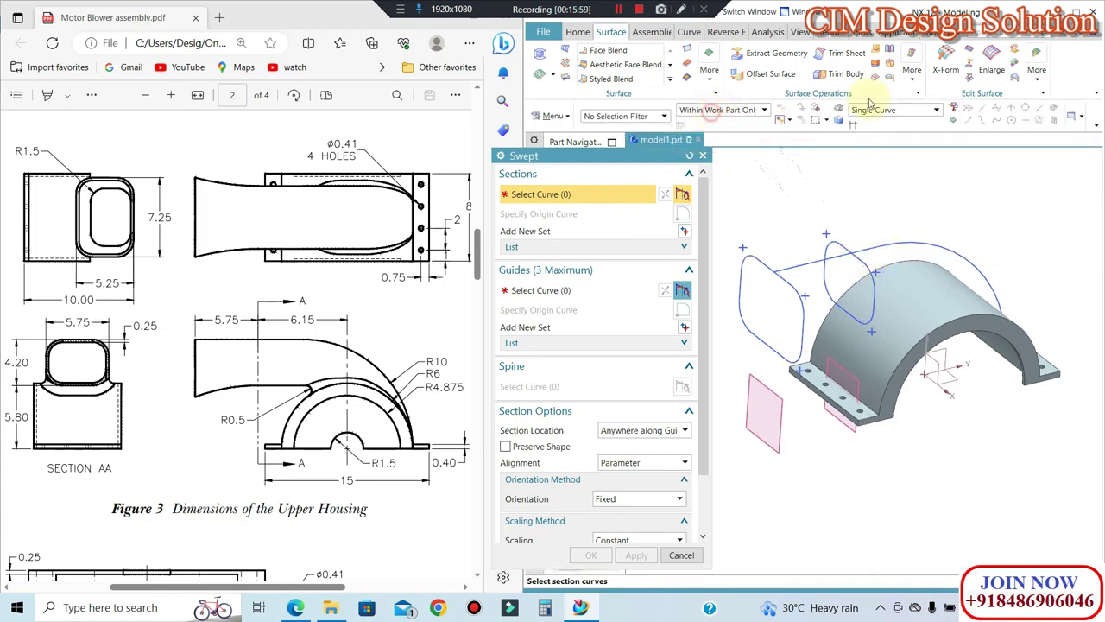
click(879, 108)
click(870, 152)
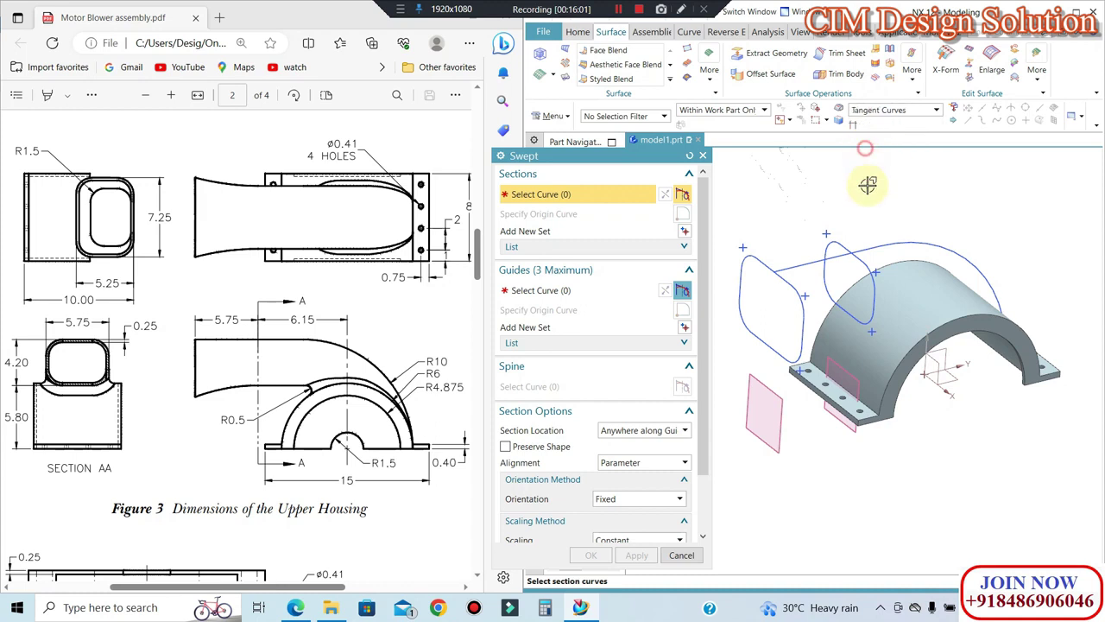
Step: Pick the profile nearer the housing as section, then try and clear an arc guide
click(861, 252)
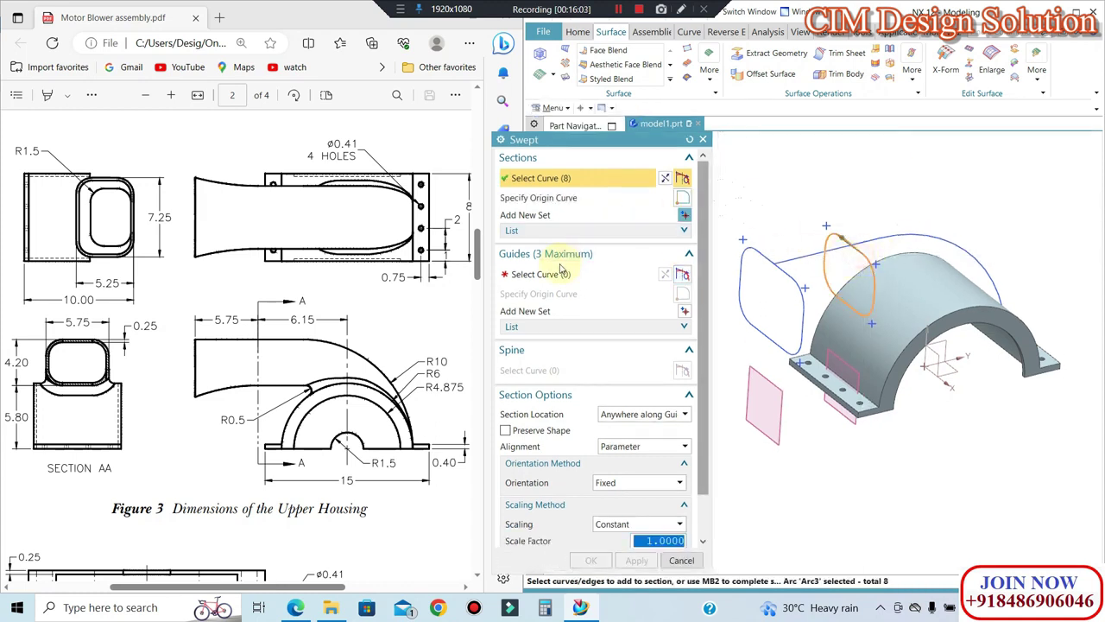
middle_click(854, 246)
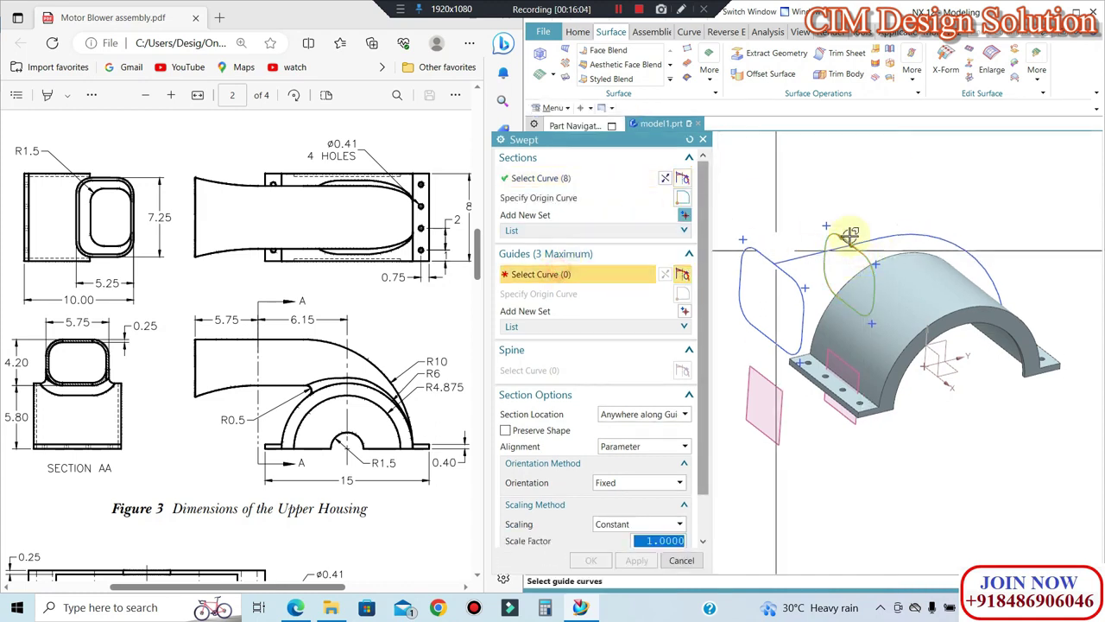
click(898, 235)
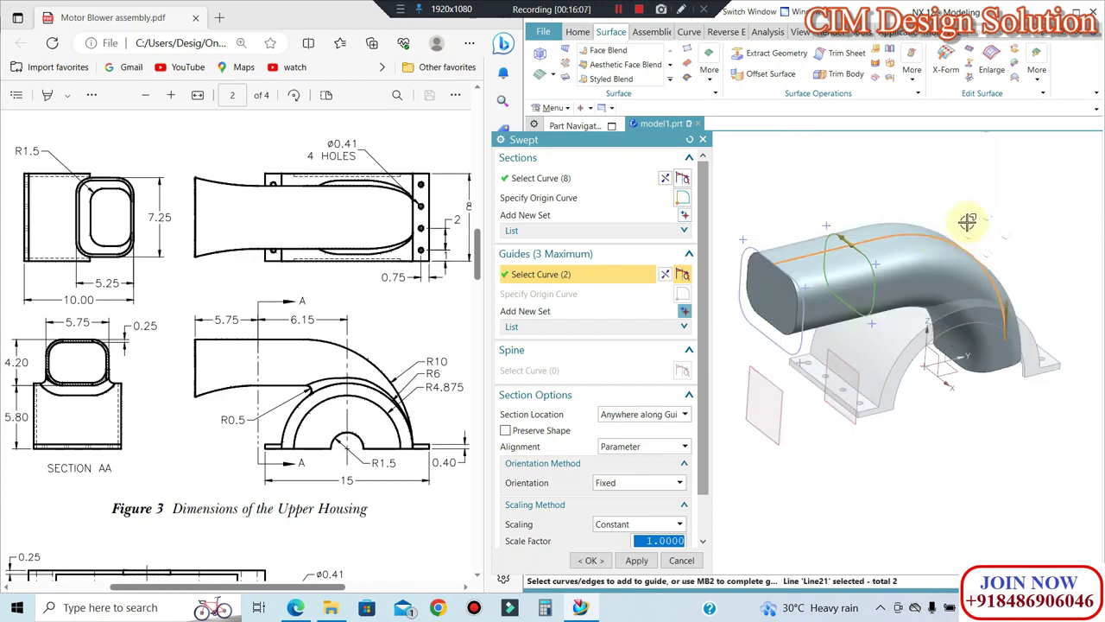
middle_drag(967, 223, 962, 215)
scroll(752, 173, up, 2)
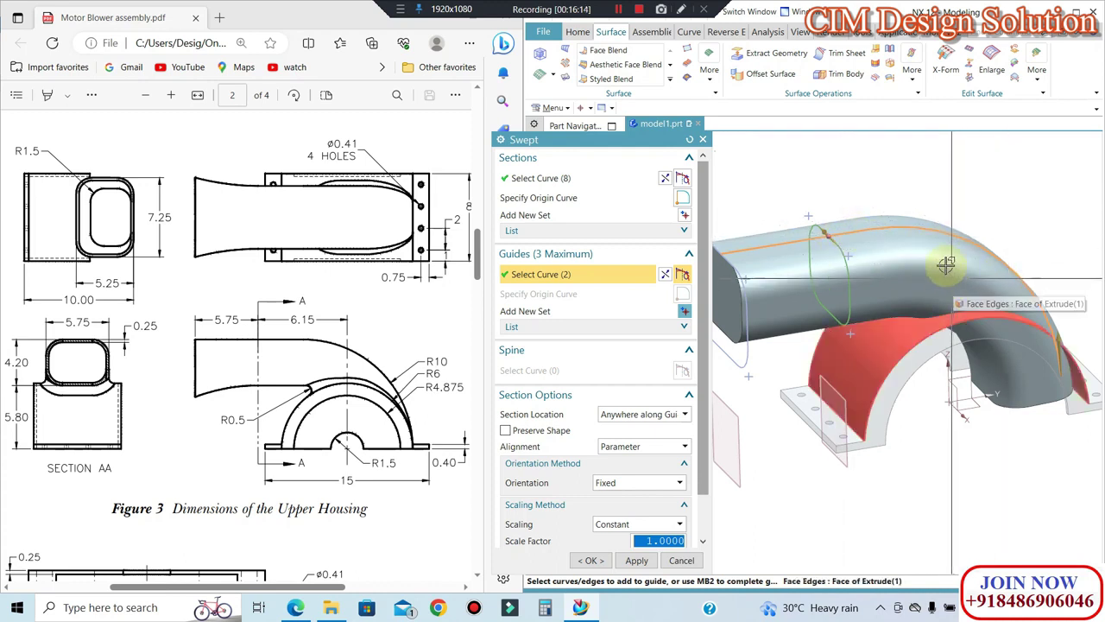
shift+click(860, 232)
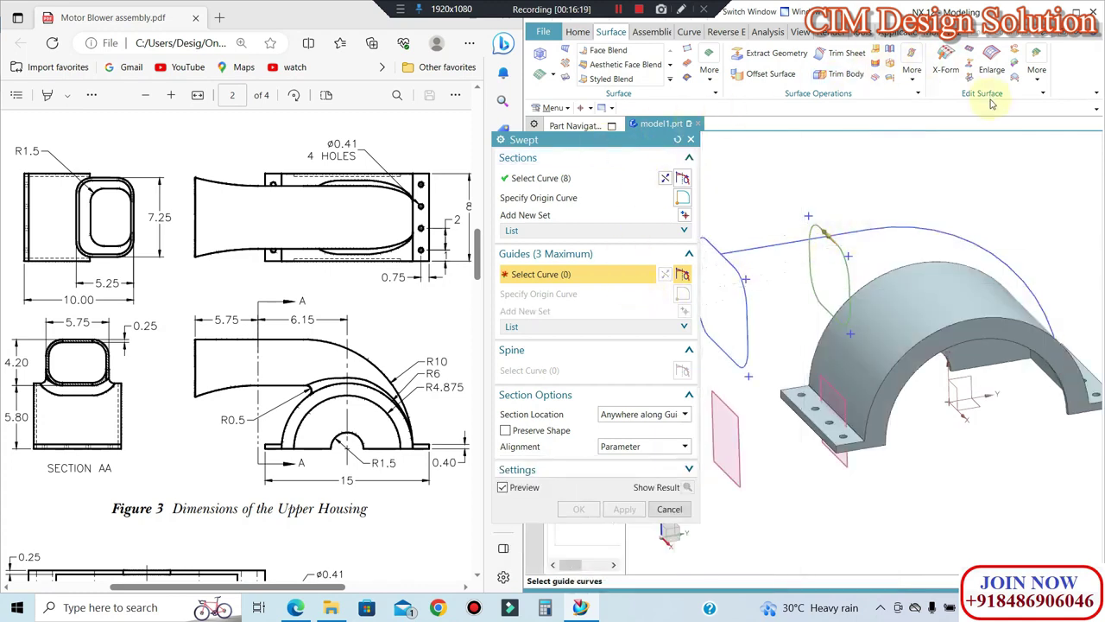
Step: Expand the guide list, try QuickPick on overlapping curves, and maximize the NX window
drag(575, 139, 506, 124)
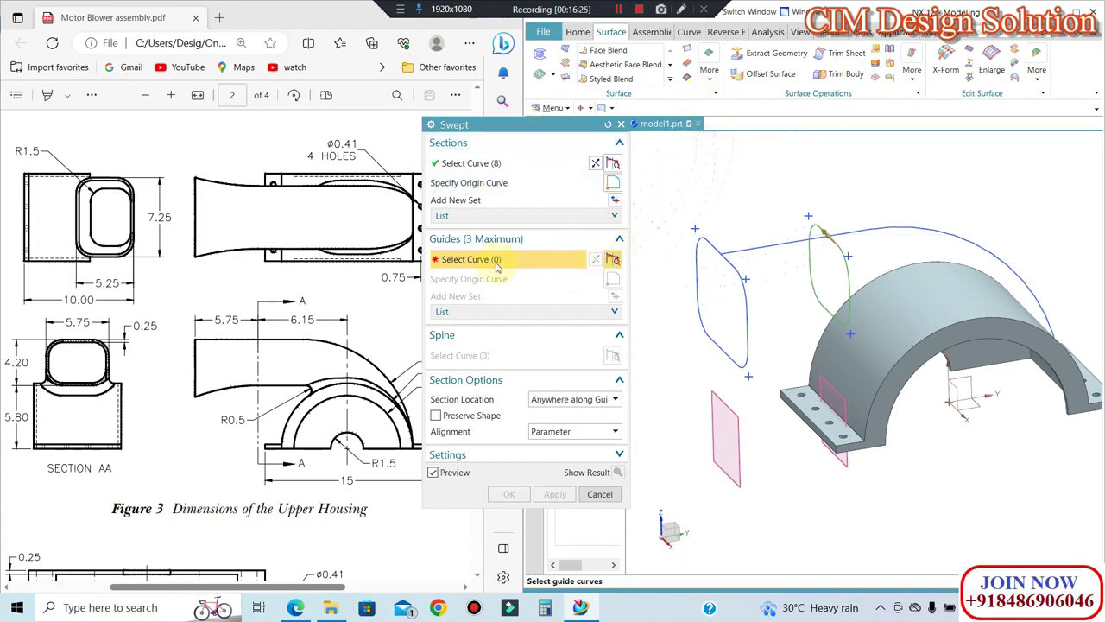
click(502, 313)
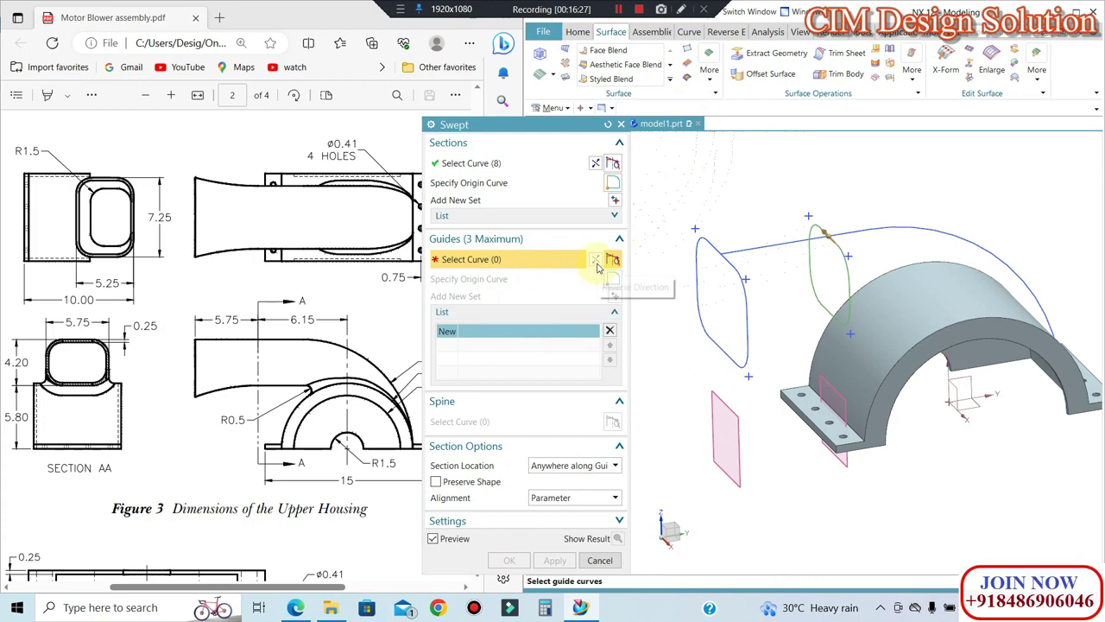
right_click(879, 228)
click(916, 244)
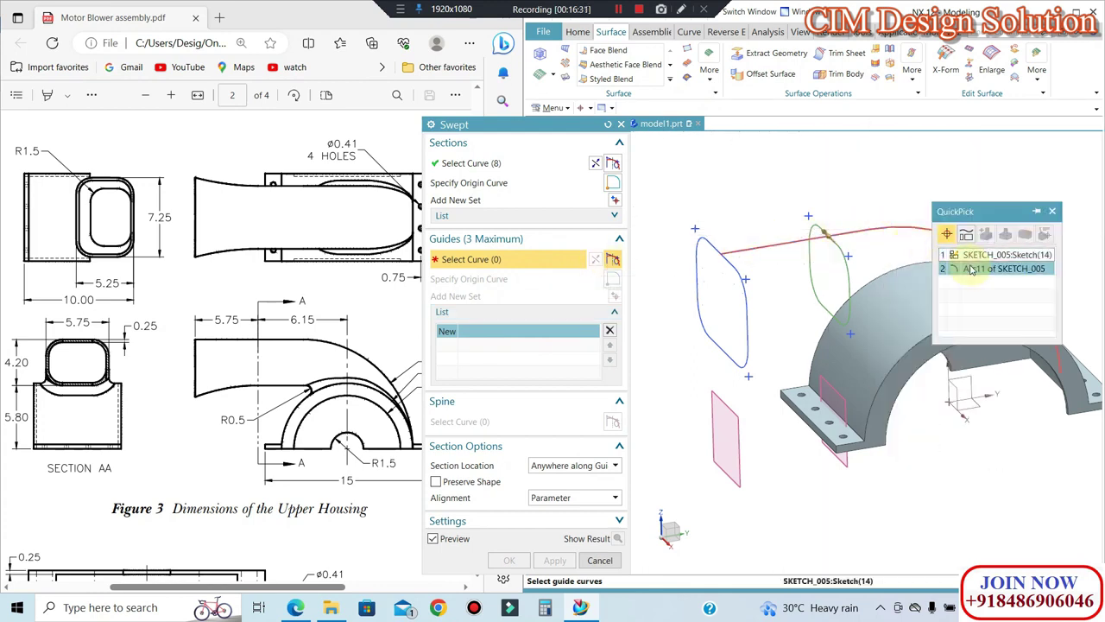
click(1052, 213)
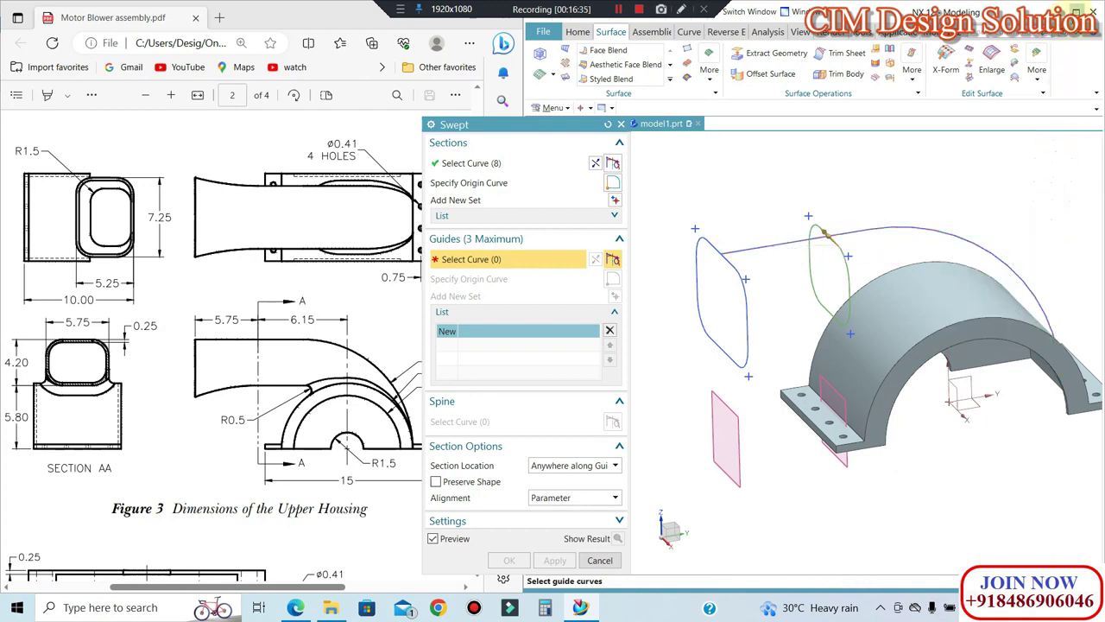
key(super+Up)
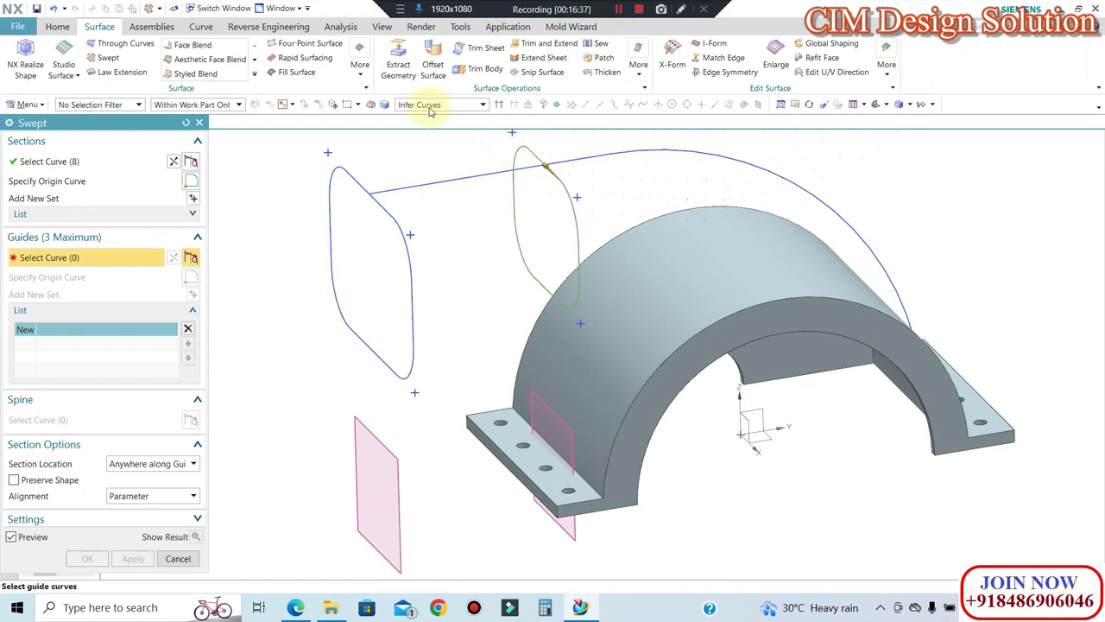
Step: With Single Curve rule, set the arc and straight line as guides and create the sweep
click(429, 107)
click(427, 123)
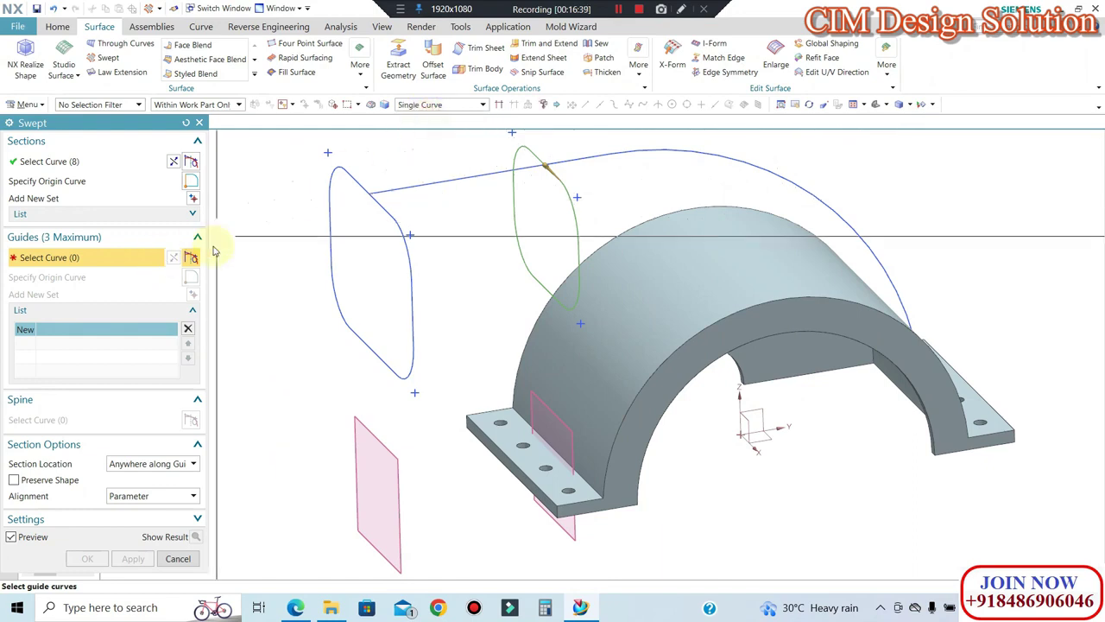
click(624, 153)
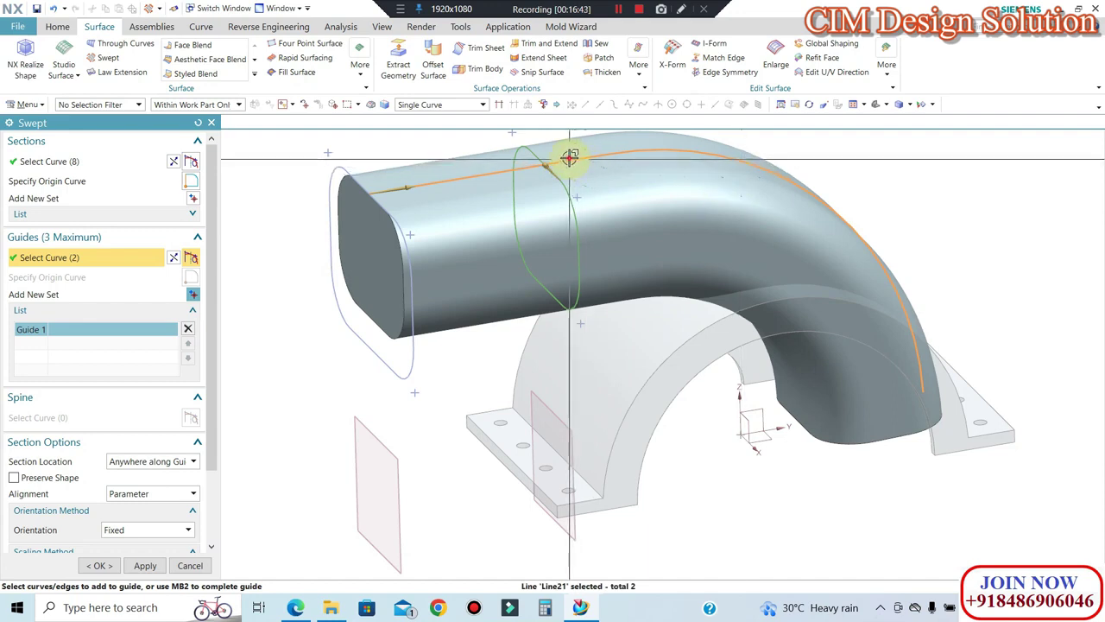
shift+click(567, 159)
click(575, 157)
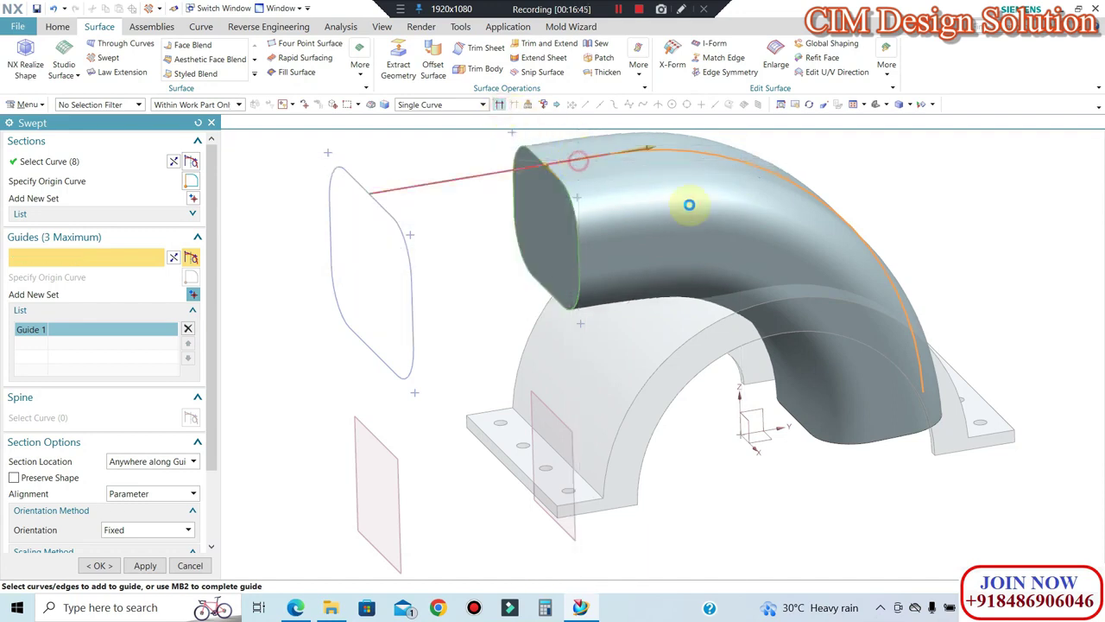
click(89, 567)
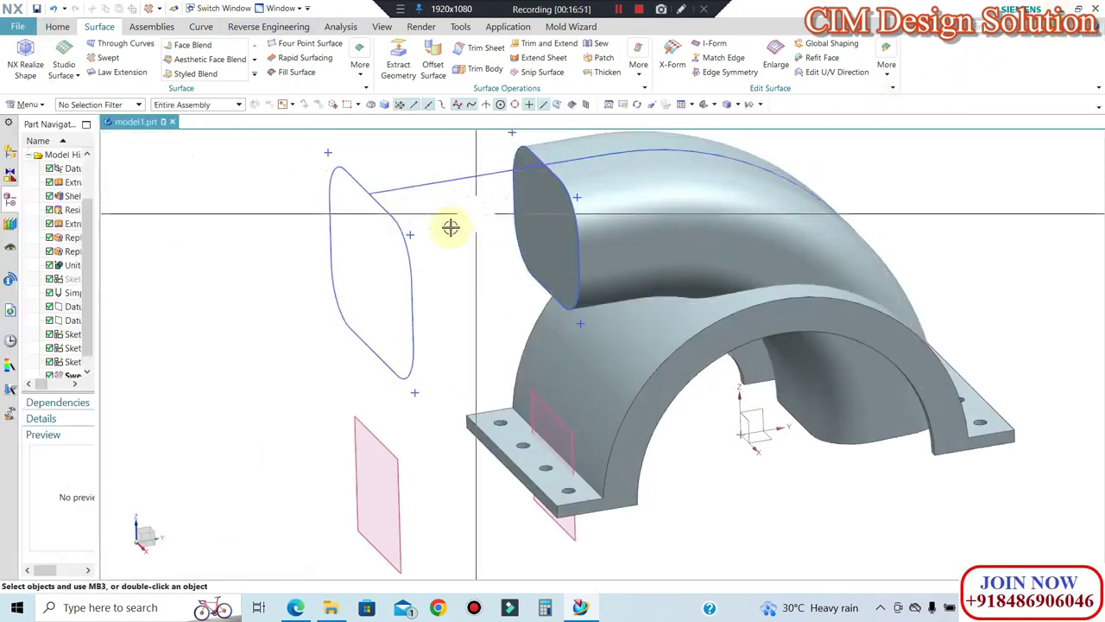
Step: Start Through Curves with Tangent Curves rule, taking the left rounded profile as first section
scroll(685, 304, down, 2)
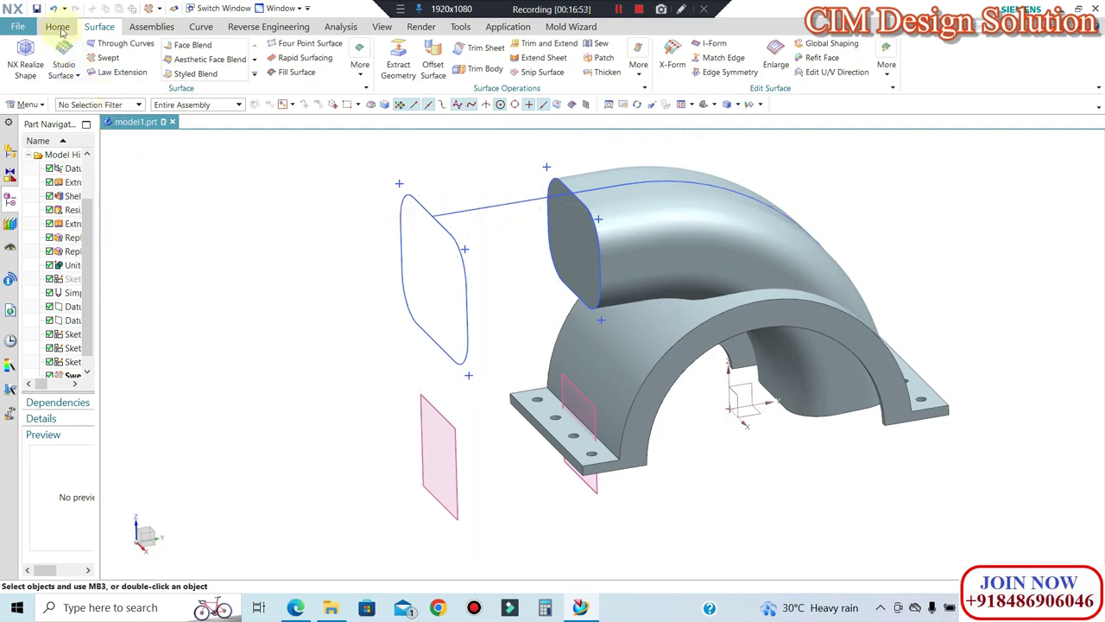
click(98, 47)
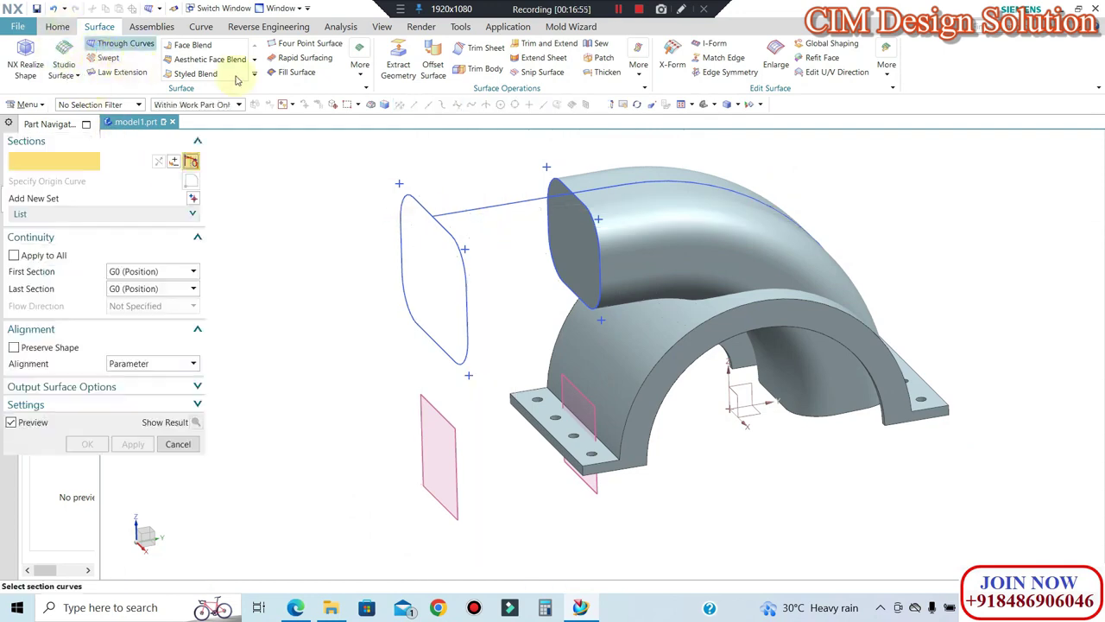
click(464, 105)
click(420, 125)
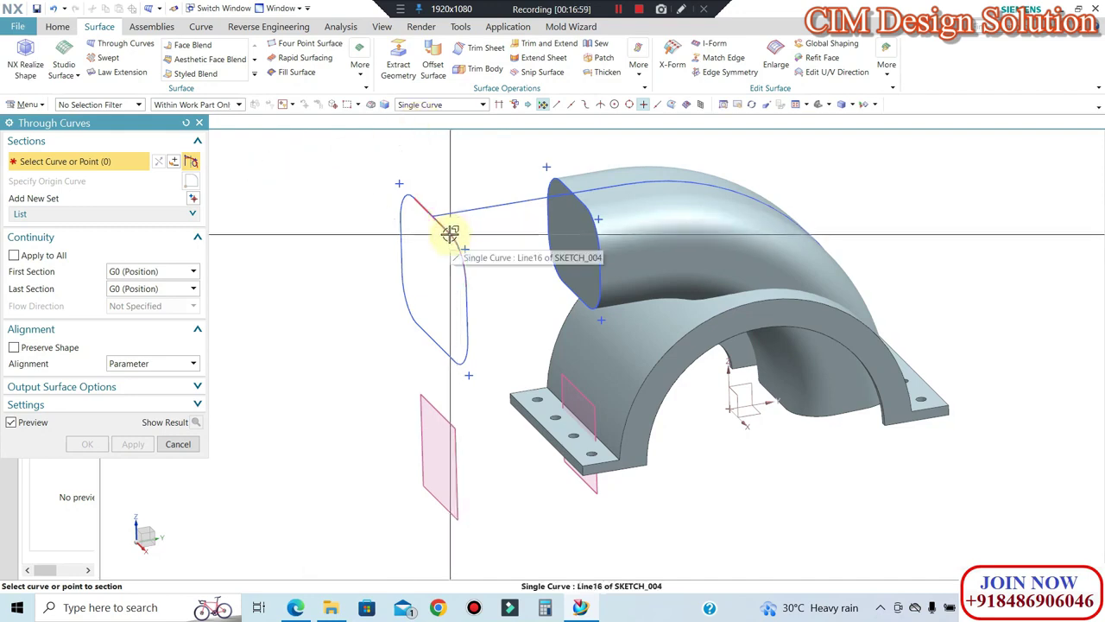
click(440, 104)
click(420, 141)
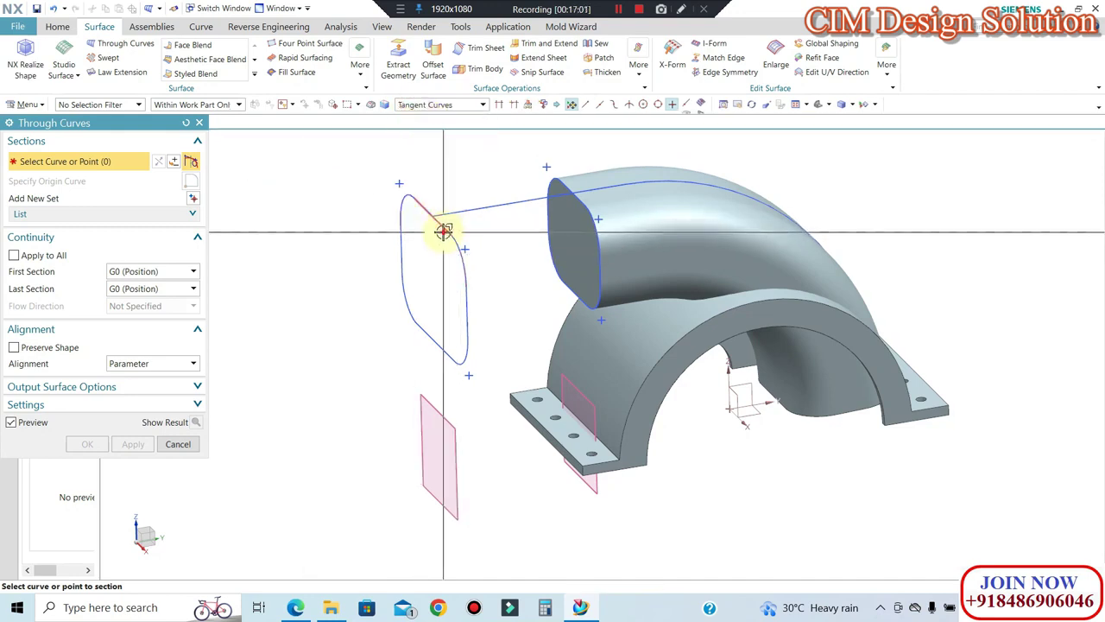
click(439, 224)
click(192, 197)
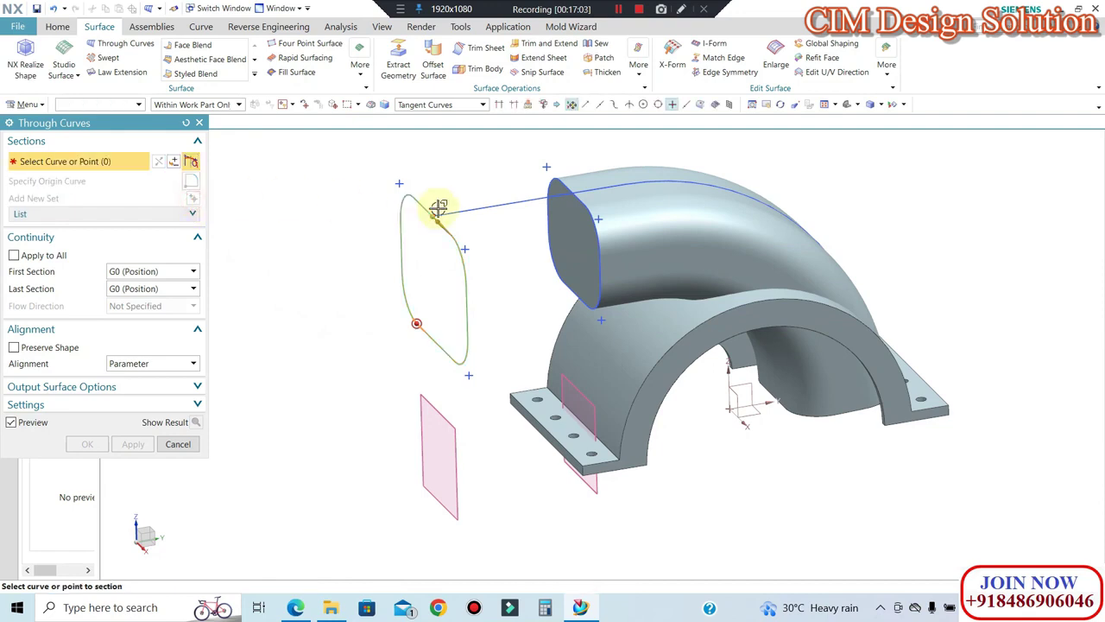
Step: Add the duct's open end as second section and make it G1 tangent to the bend face
click(568, 189)
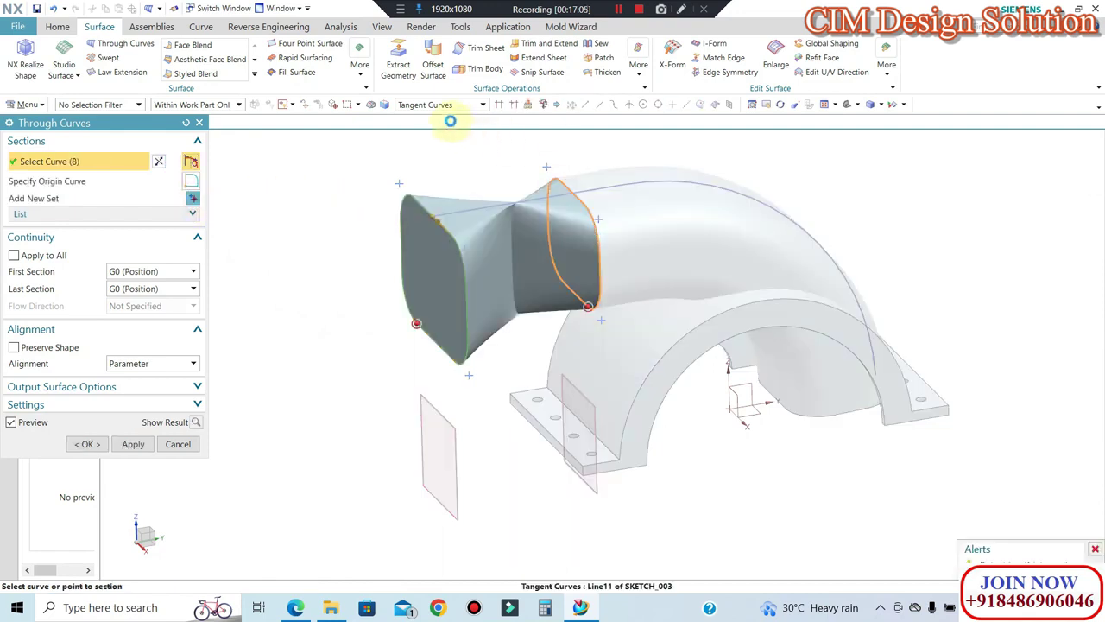
click(173, 162)
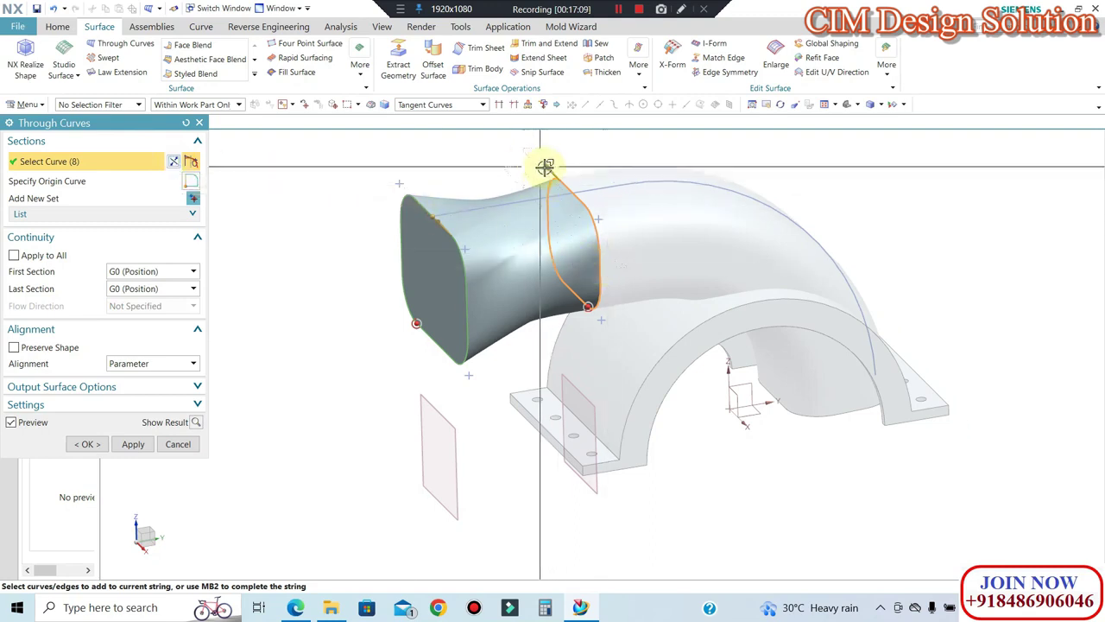
click(542, 167)
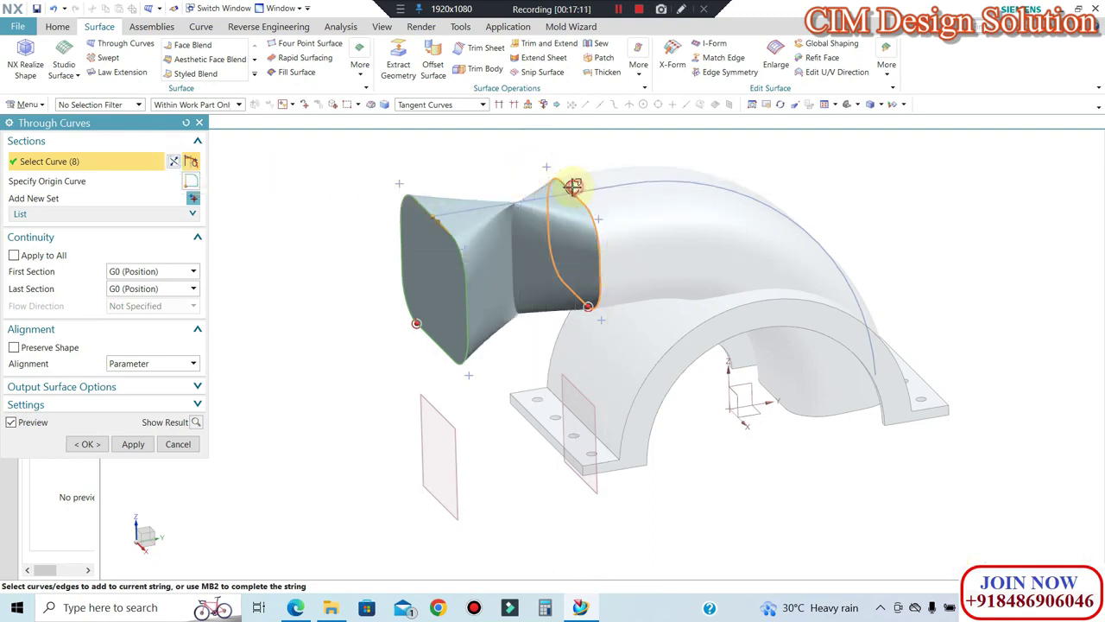
click(573, 183)
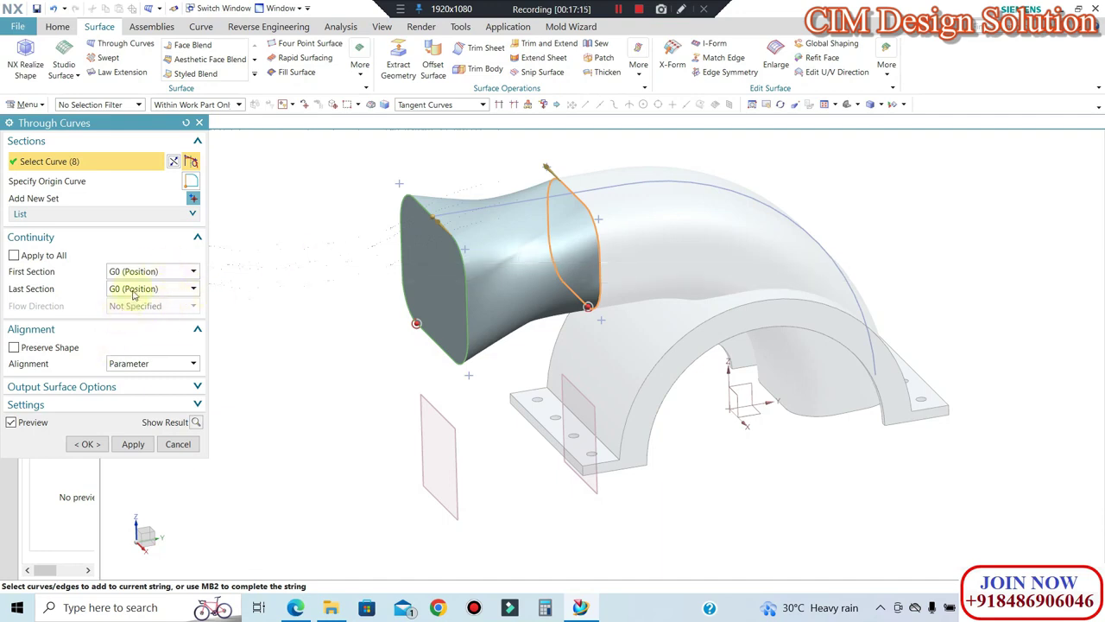
click(136, 317)
click(646, 286)
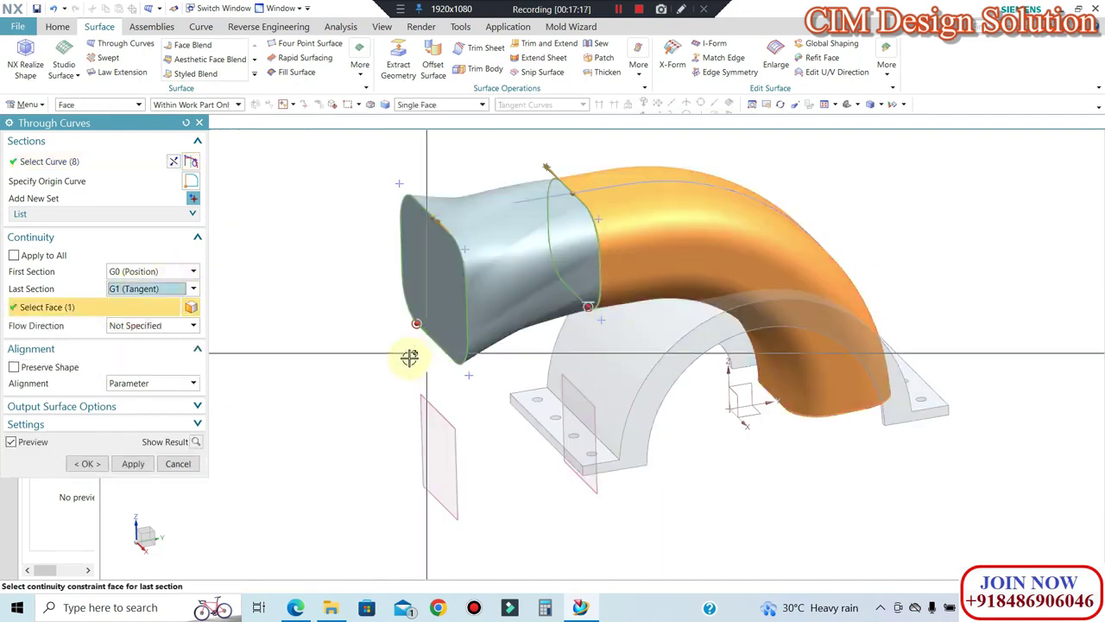
middle_drag(440, 297, 360, 291)
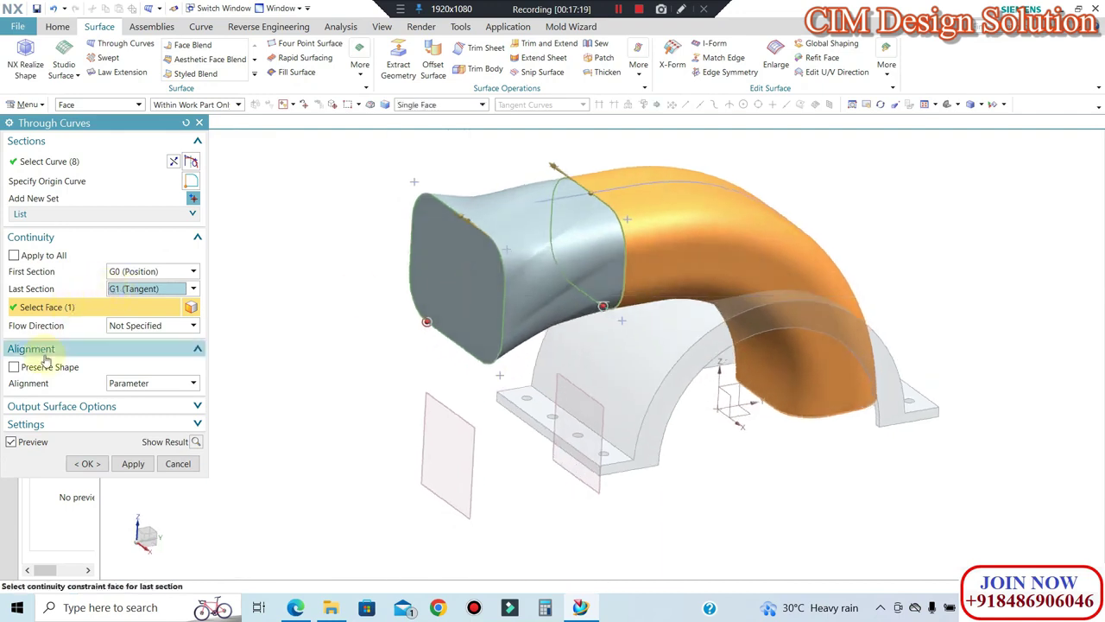
mouse_move(584, 276)
middle_down()
mouse_move(518, 247)
mouse_move(562, 288)
mouse_move(553, 285)
middle_up()
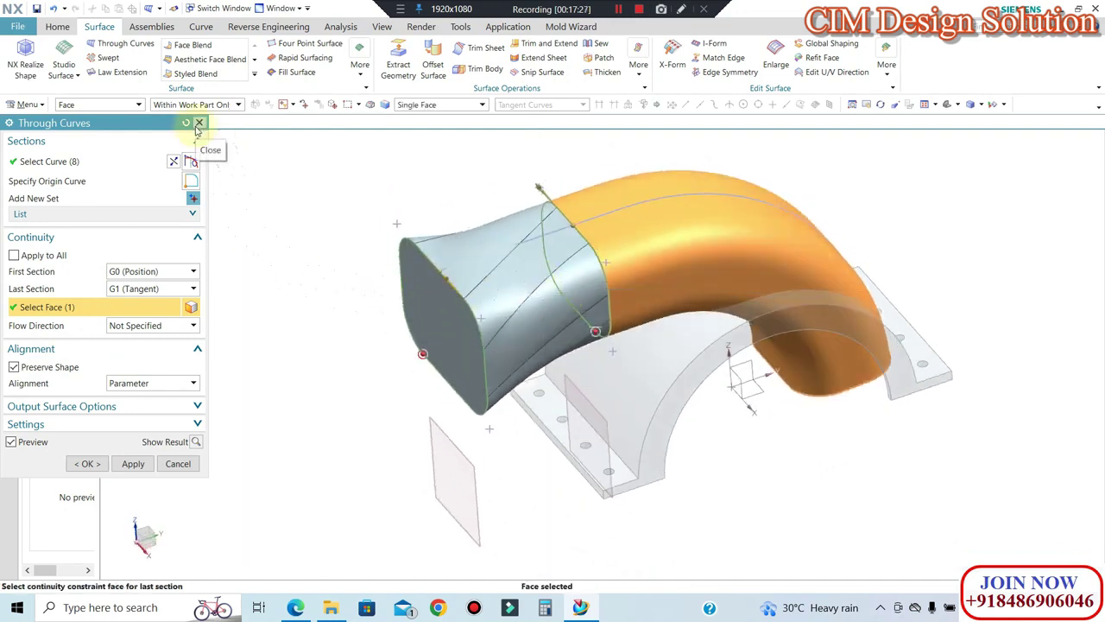
Step: Restart the loft, picking the left profile and the duct's open end as Tangent Curves sections
click(198, 124)
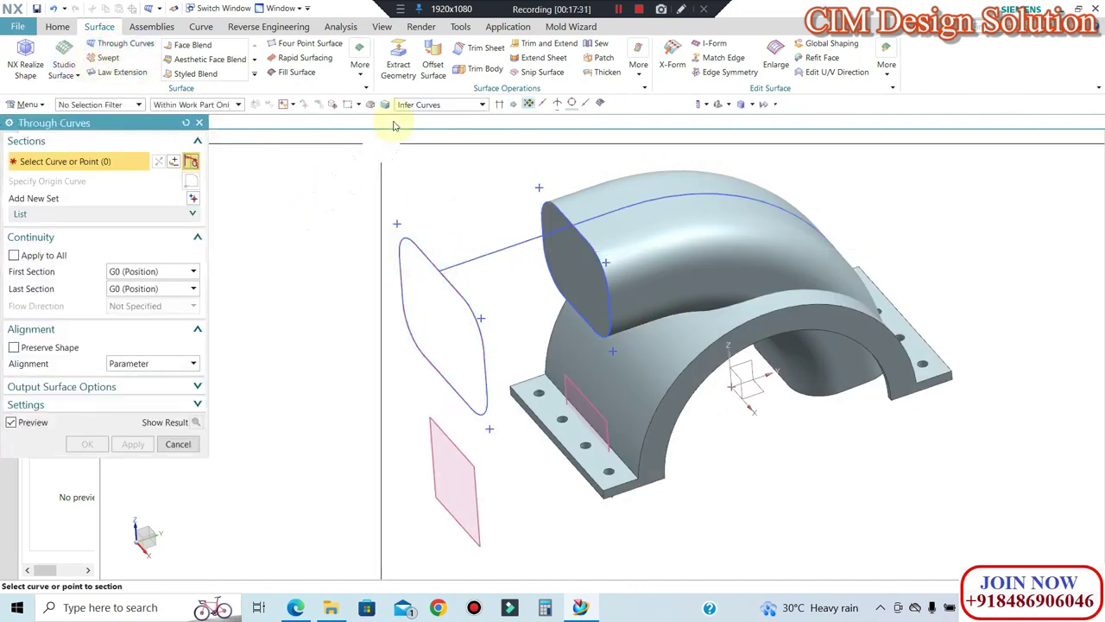
click(424, 104)
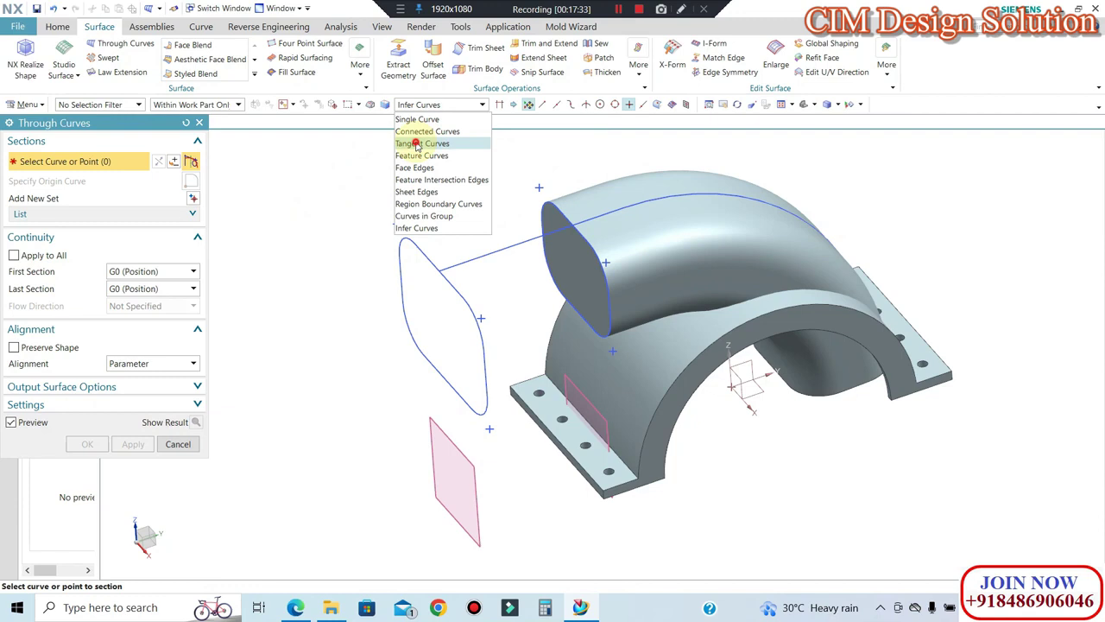
click(416, 143)
click(428, 257)
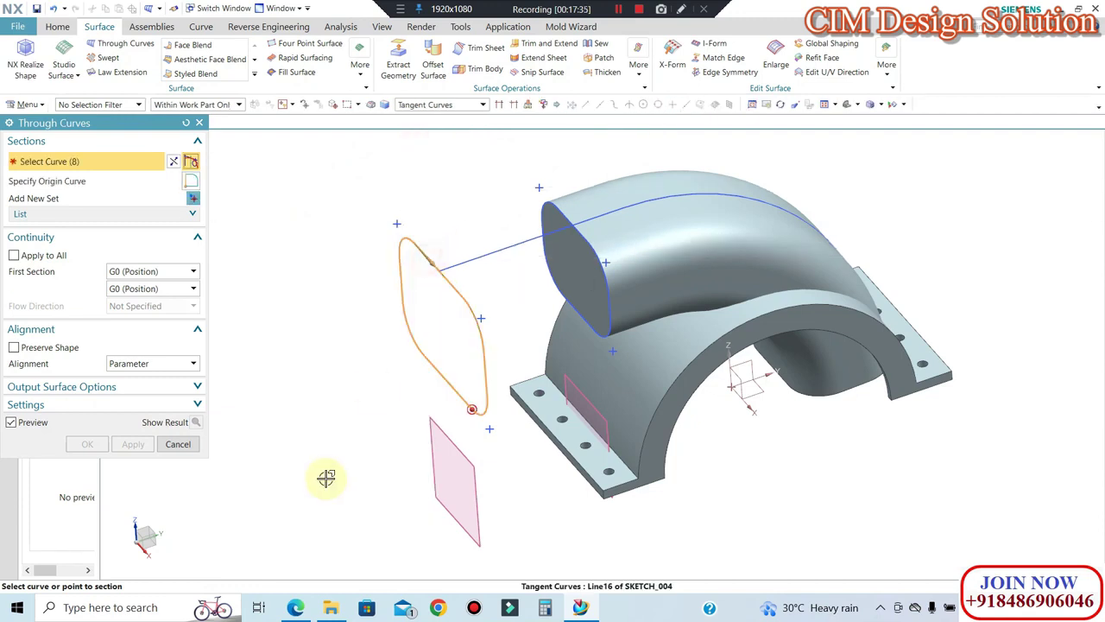
middle_click(251, 203)
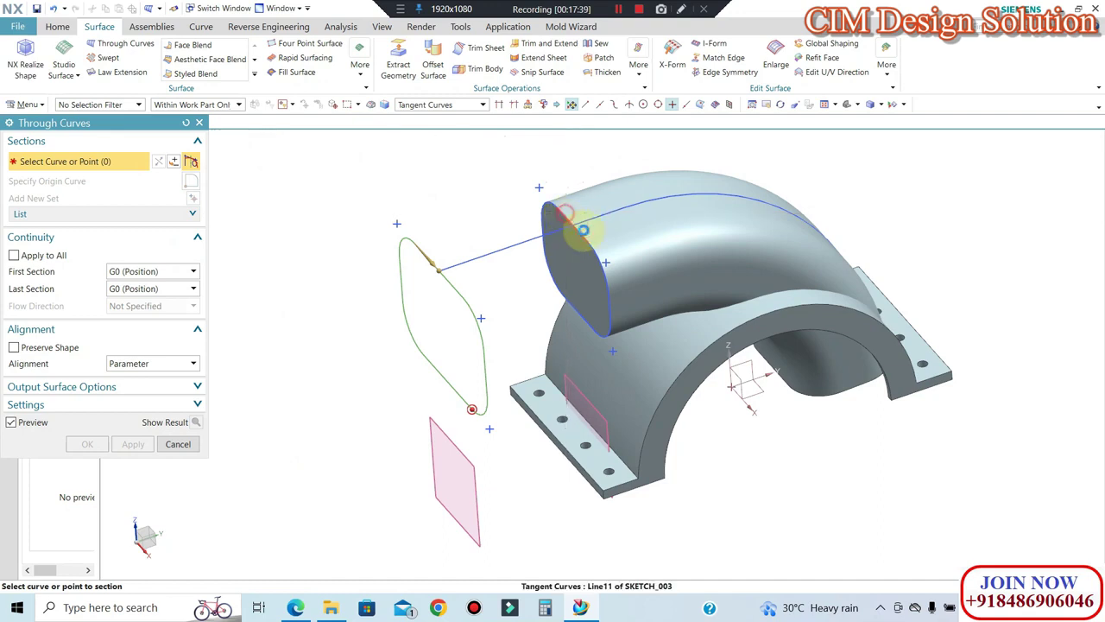
click(580, 228)
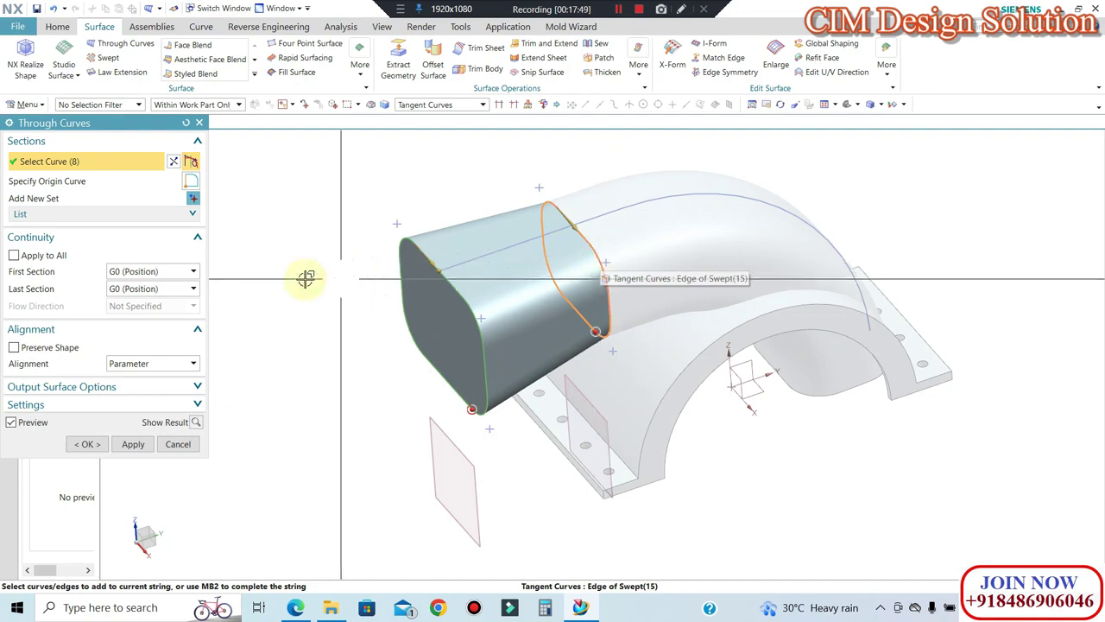
Step: Make the second section G1 tangent to the bend face and create the surface
click(126, 221)
click(69, 241)
click(68, 249)
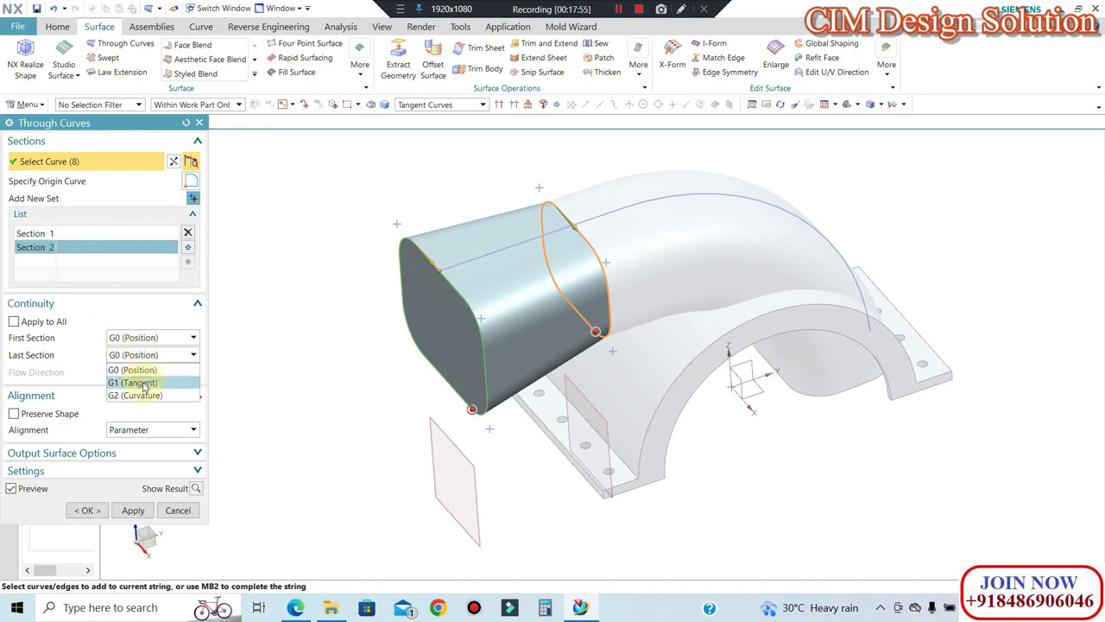
click(133, 382)
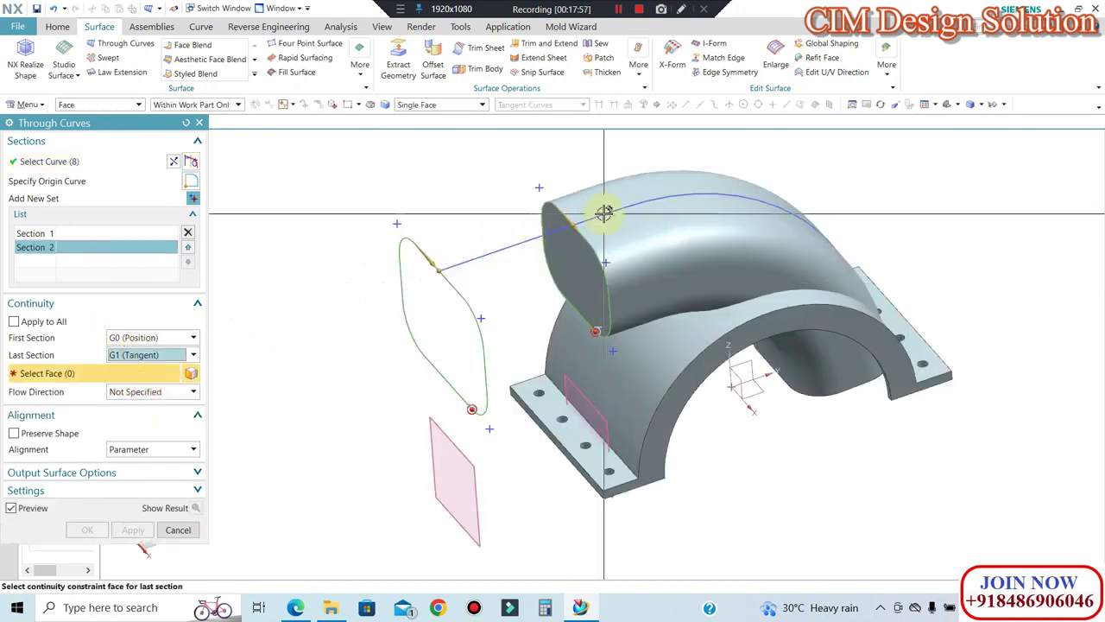
click(656, 256)
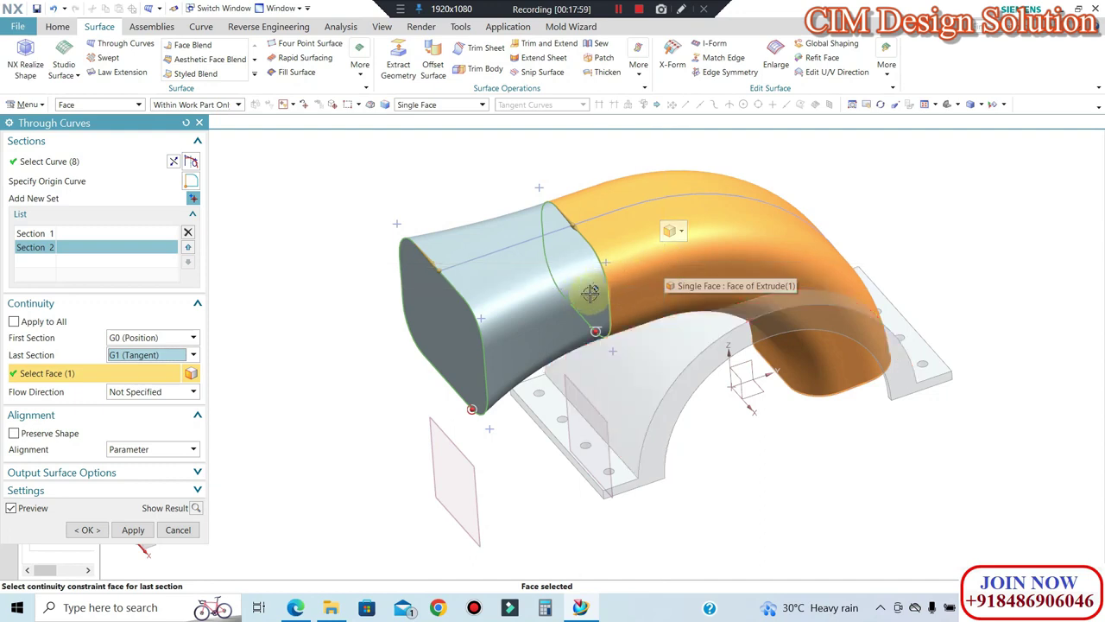
middle_drag(588, 298, 580, 341)
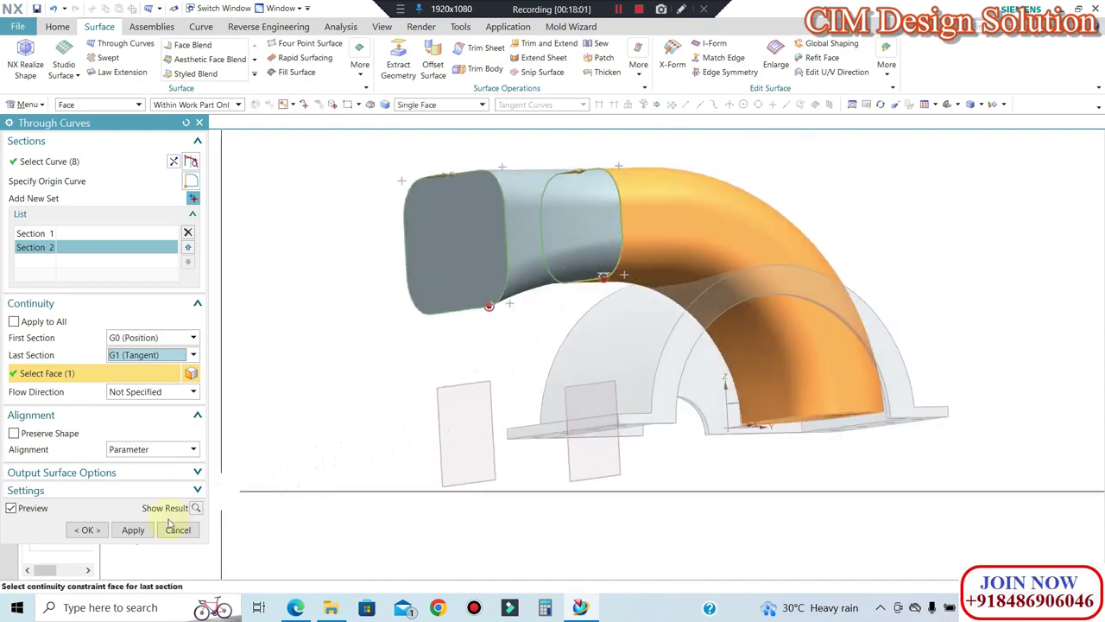
click(95, 530)
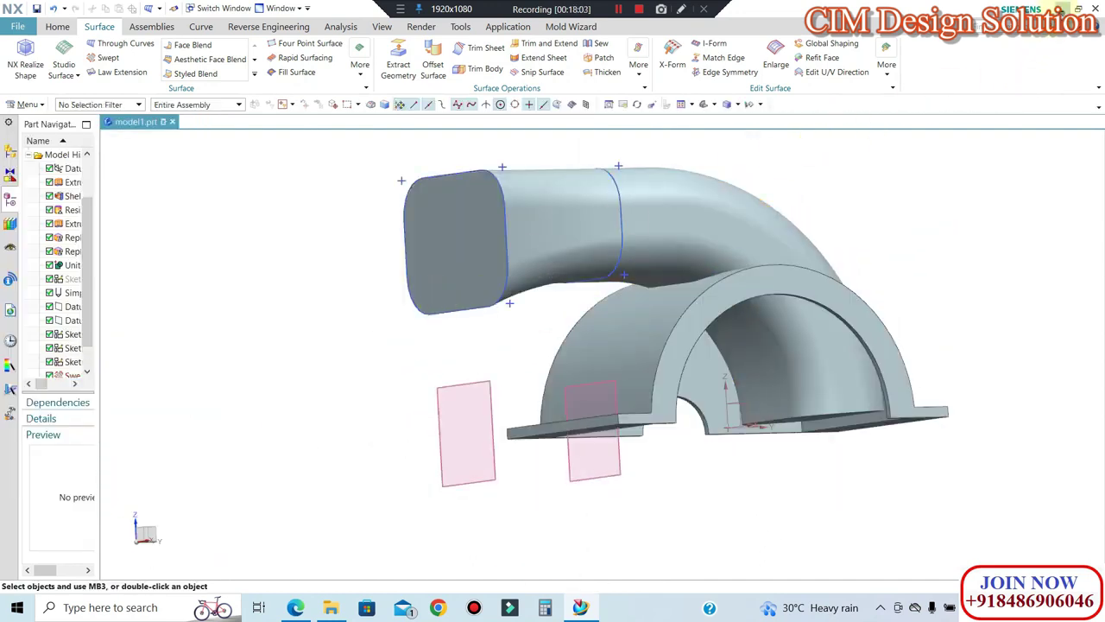
Step: Place NX beside the drawing PDF and move the sketches to layer 100
click(1076, 9)
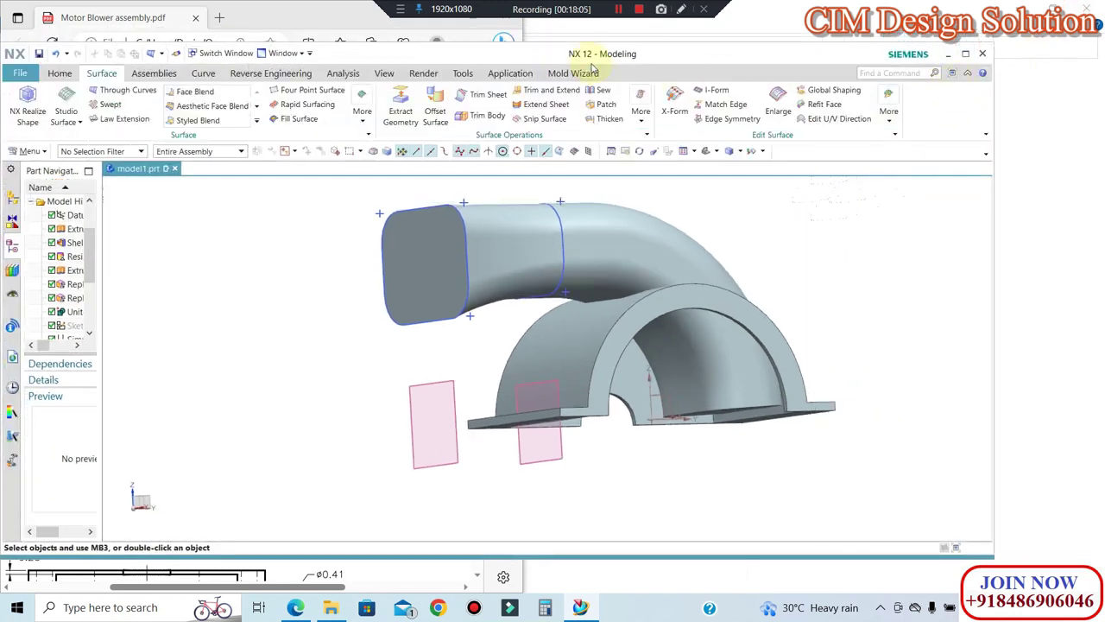
drag(583, 54, 1098, 99)
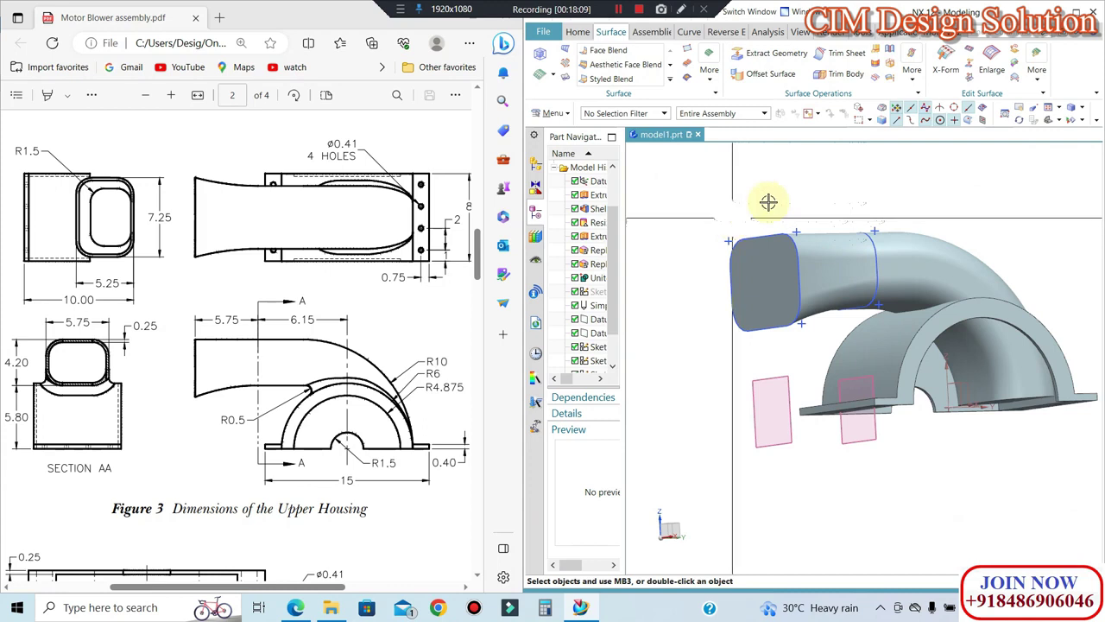
mouse_move(908, 252)
middle_down()
mouse_move(831, 190)
mouse_move(836, 210)
middle_up()
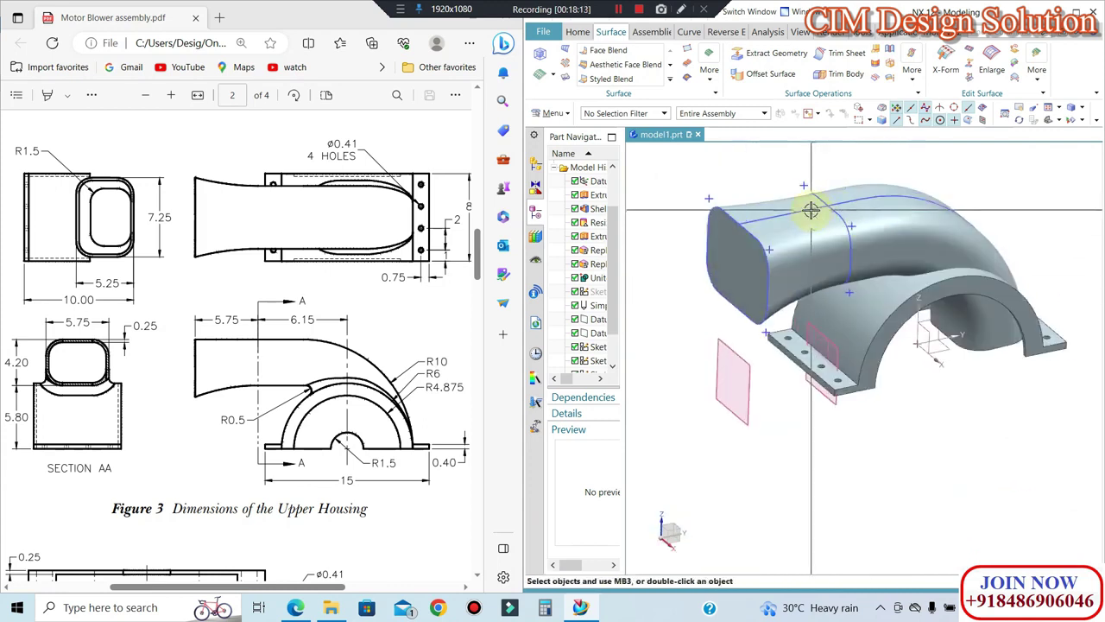
key(ctrl+b)
scroll(770, 221, up, 2)
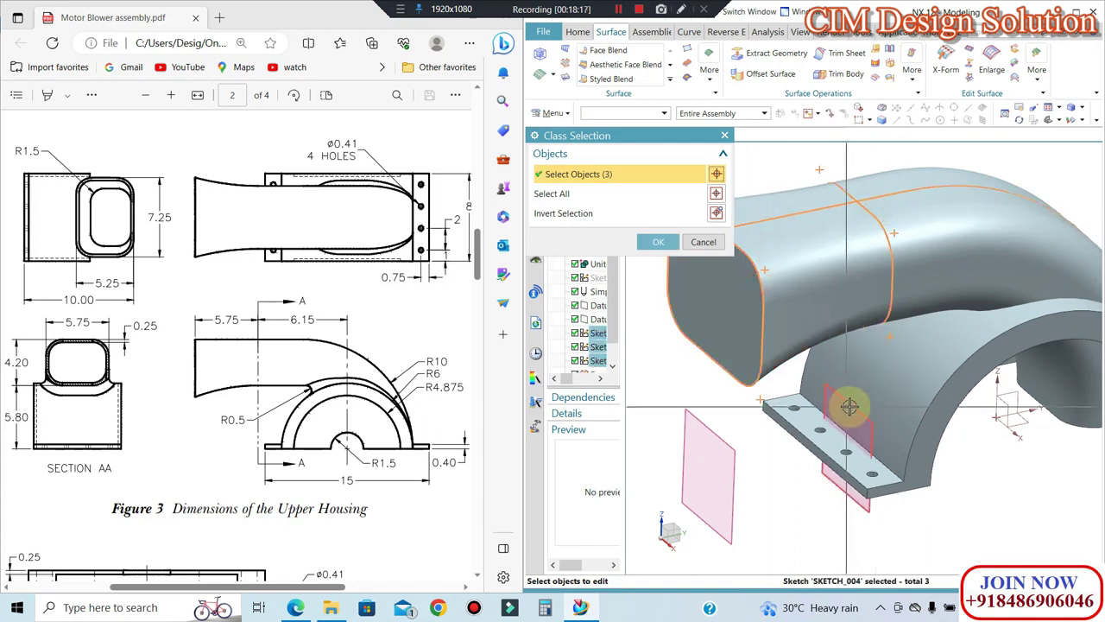
scroll(847, 378, down, 2)
click(658, 241)
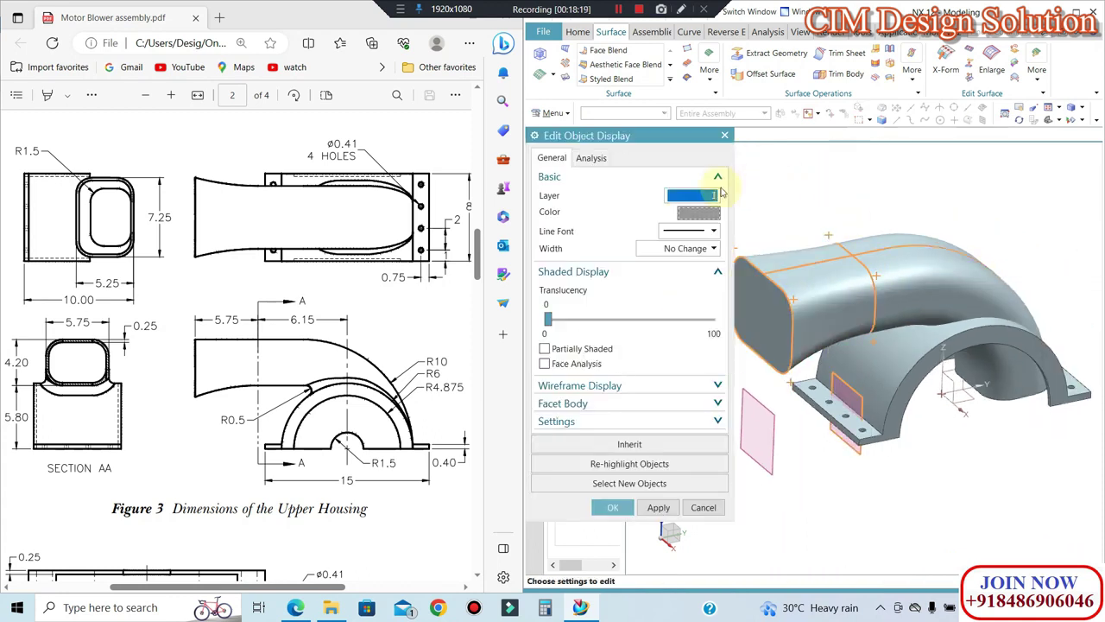
key(Return)
middle_drag(829, 284, 877, 295)
mouse_move(846, 257)
middle_down()
mouse_move(829, 195)
mouse_move(820, 216)
mouse_move(817, 182)
mouse_move(826, 222)
middle_up()
mouse_move(896, 264)
middle_down()
mouse_move(815, 259)
mouse_move(838, 222)
mouse_move(791, 301)
mouse_move(834, 267)
mouse_move(929, 333)
mouse_move(917, 302)
mouse_move(909, 338)
middle_up()
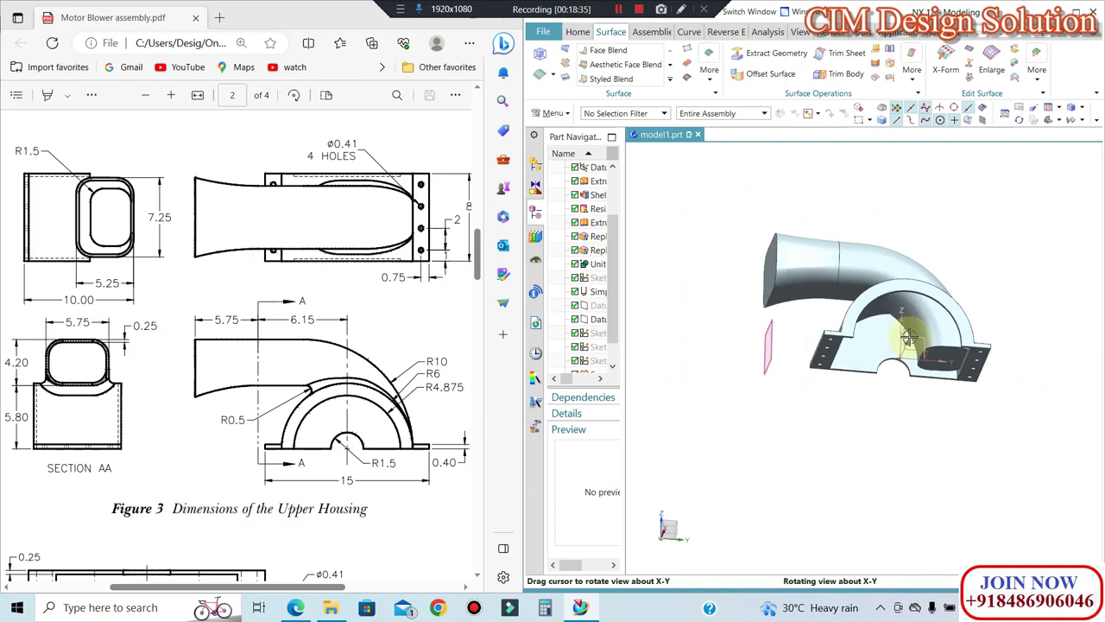
Step: Move the pink sketch plane to layer 100 as well
key(ctrl+j)
click(765, 341)
middle_click(657, 336)
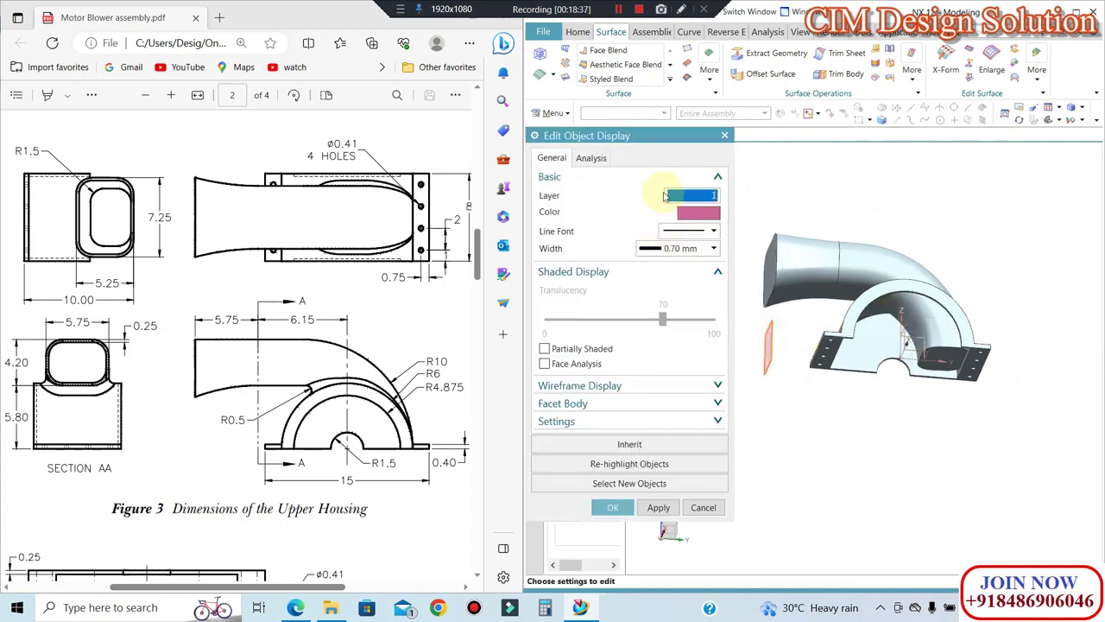
key(Return)
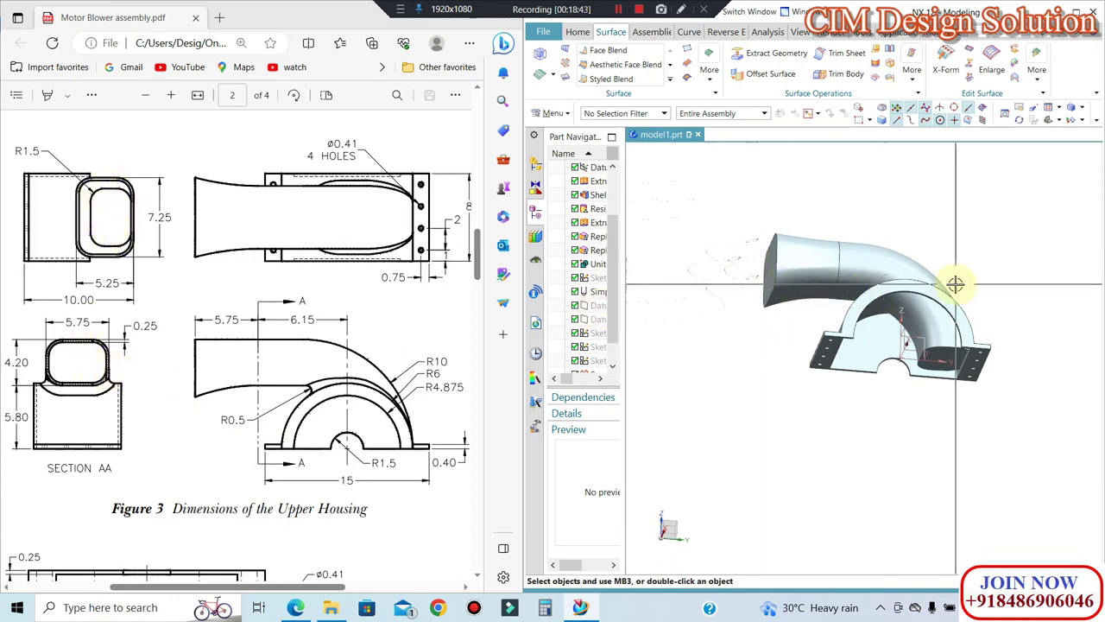
scroll(955, 285, up, 3)
mouse_move(876, 309)
middle_down()
mouse_move(846, 279)
mouse_move(851, 267)
mouse_move(912, 293)
middle_up()
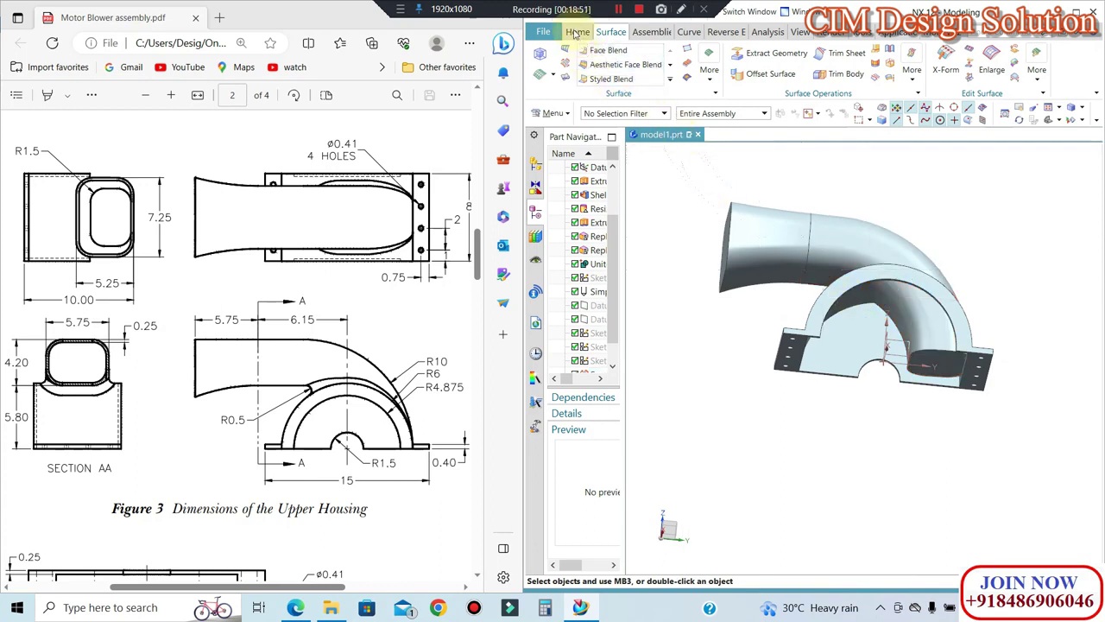
Step: Unite the two duct bodies into one
click(576, 33)
click(702, 63)
click(769, 225)
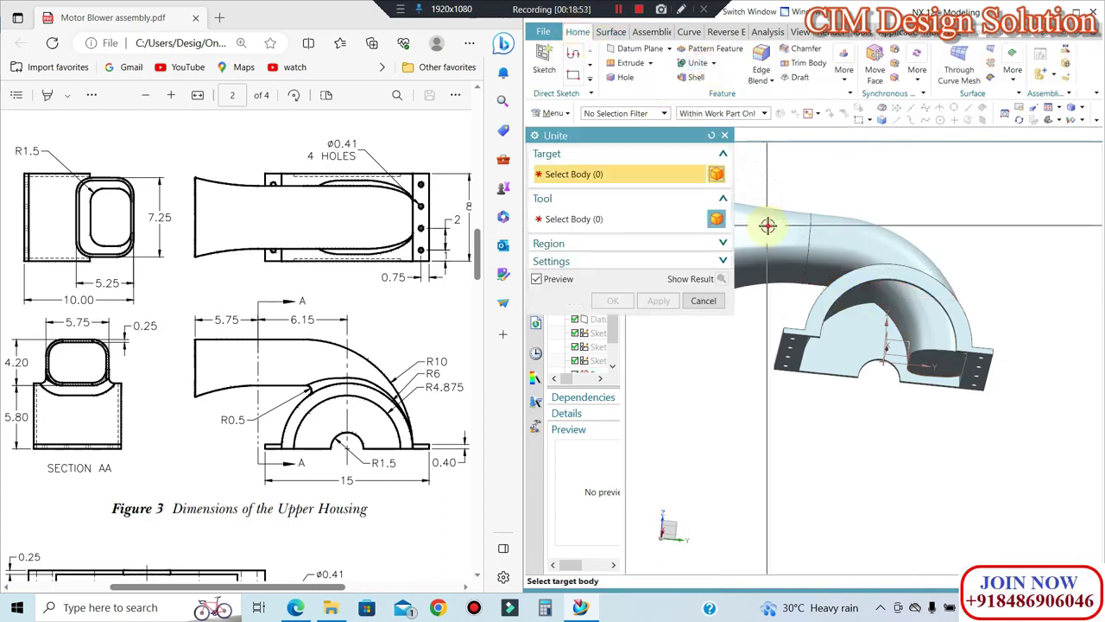
click(846, 237)
click(615, 310)
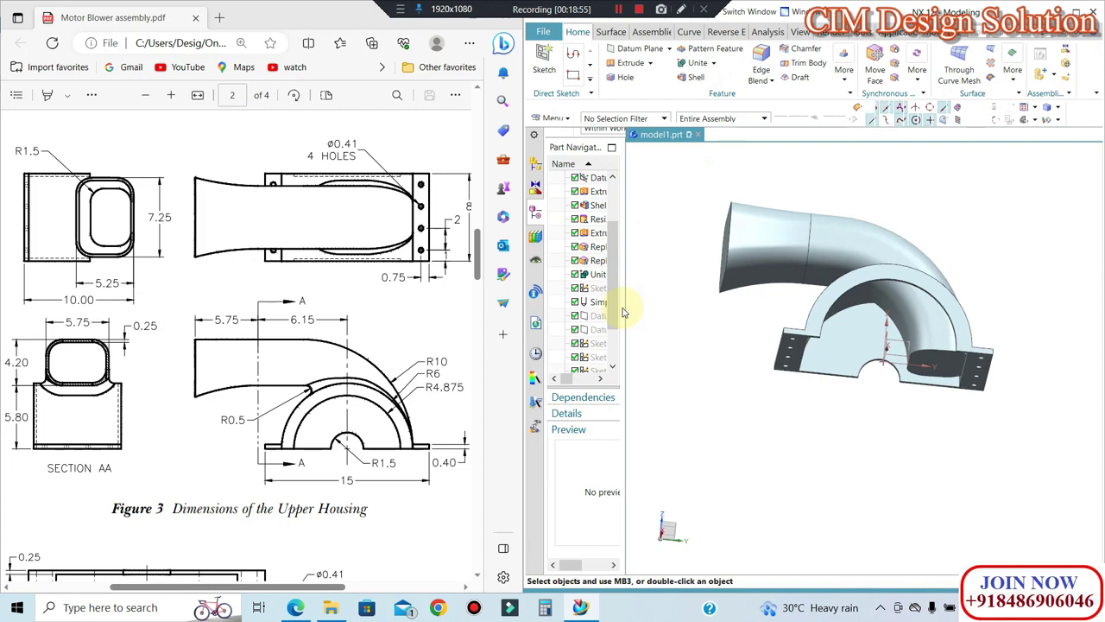
Step: Subtract the pipe from the housing with Keep Tool checked
click(889, 289)
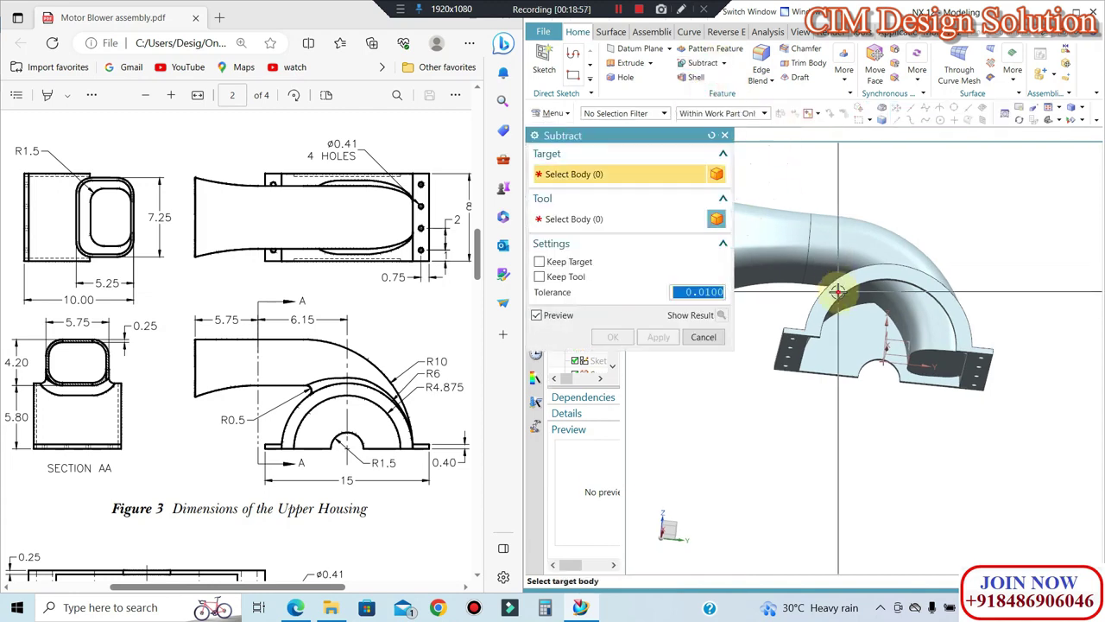
click(829, 251)
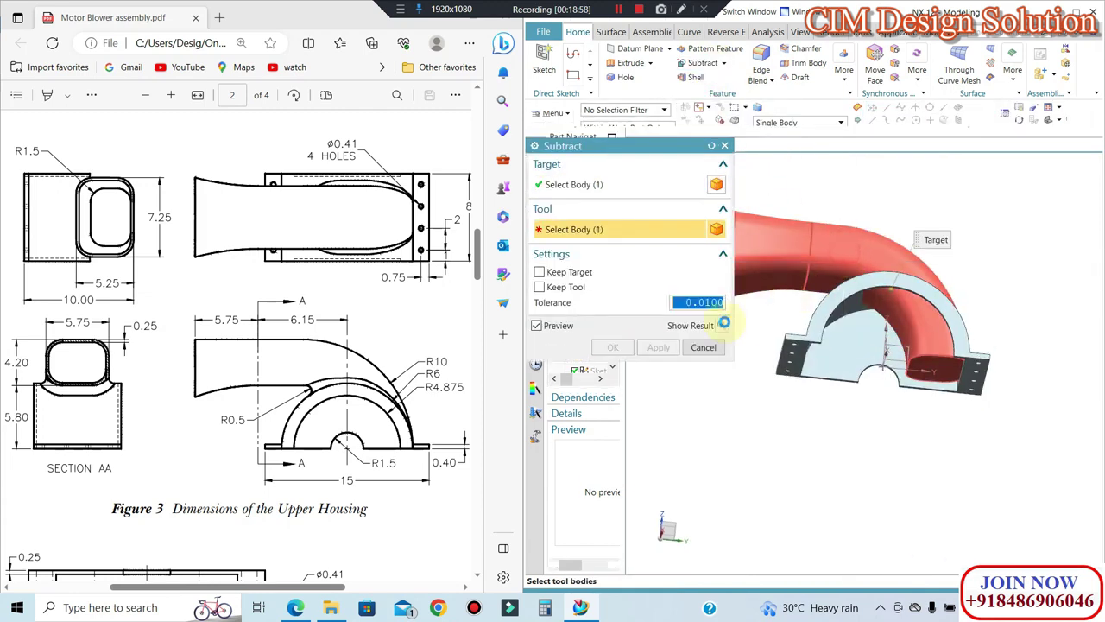
click(563, 287)
click(613, 347)
mouse_move(735, 308)
middle_down()
mouse_move(898, 242)
mouse_move(856, 239)
middle_up()
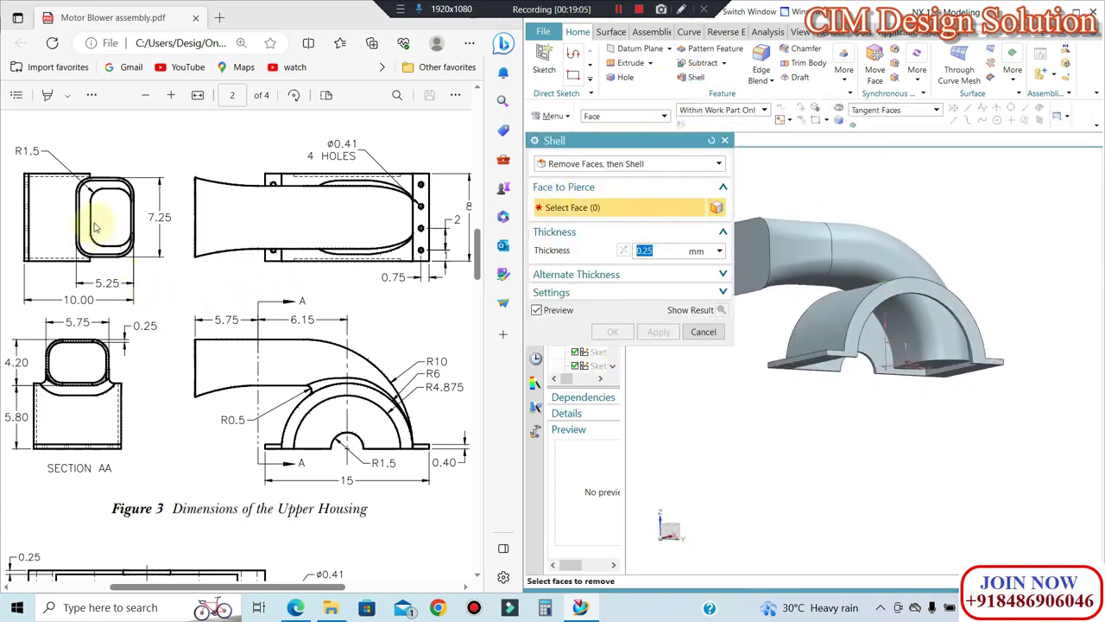
Step: Shell the pipe at 0.25 mm, removing both of its end faces
click(761, 248)
middle_drag(921, 385, 932, 397)
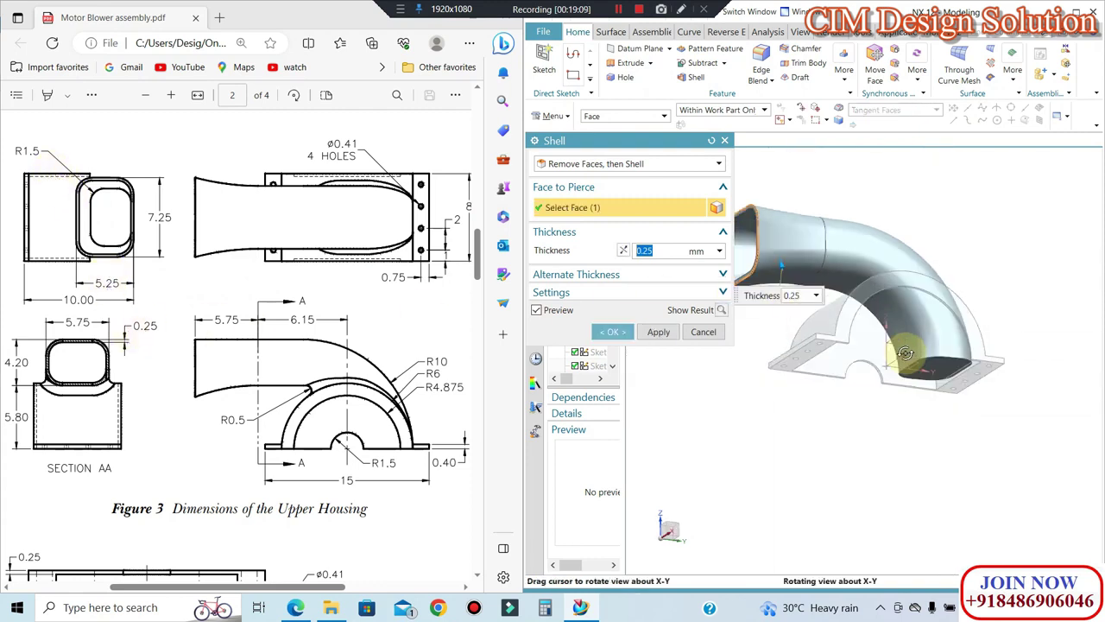
click(933, 389)
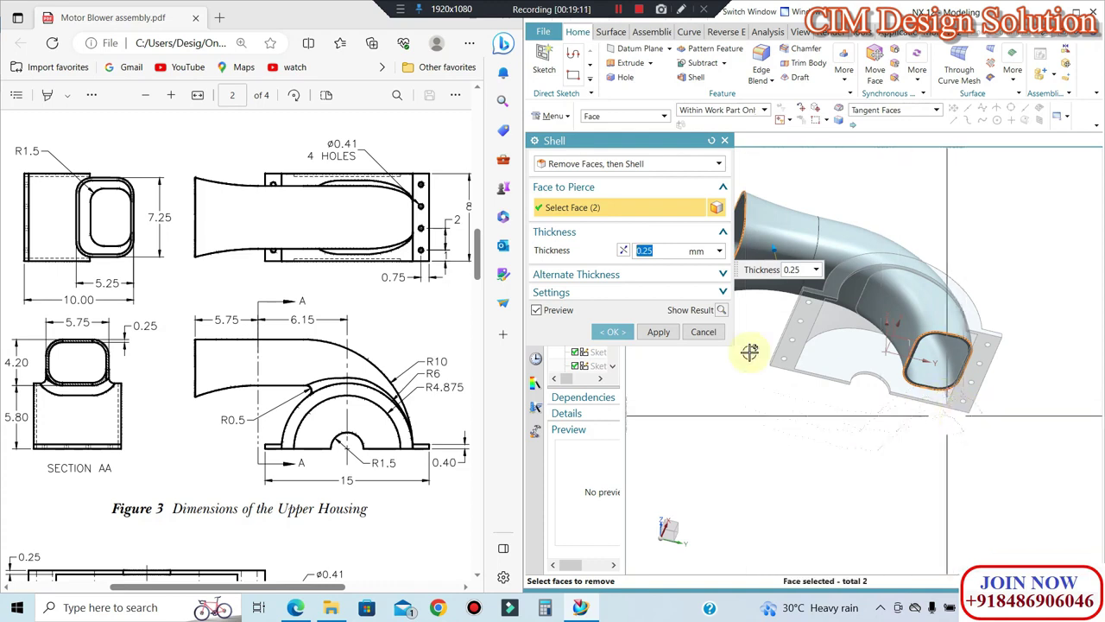
click(613, 332)
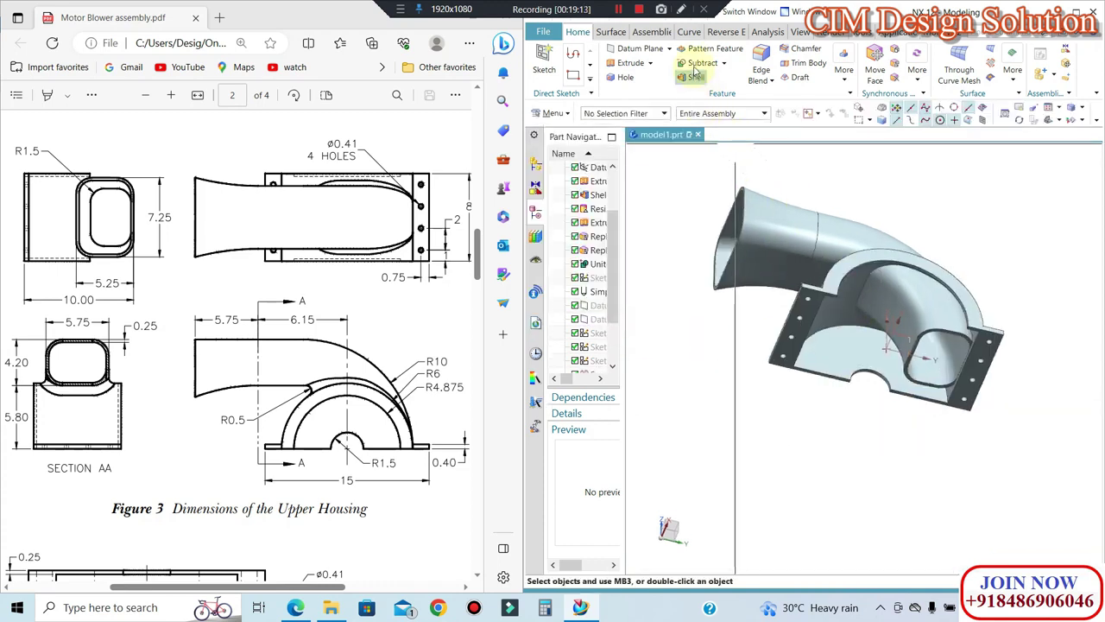
Step: Unite the hollow pipe with the housing
click(723, 65)
click(699, 77)
click(787, 226)
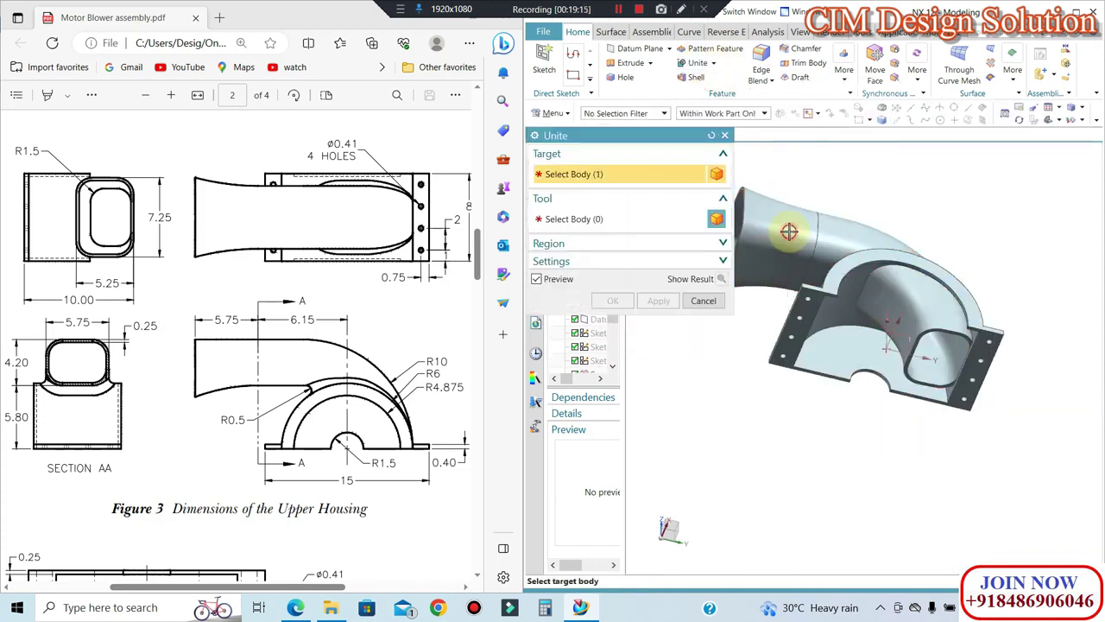
click(834, 296)
click(615, 311)
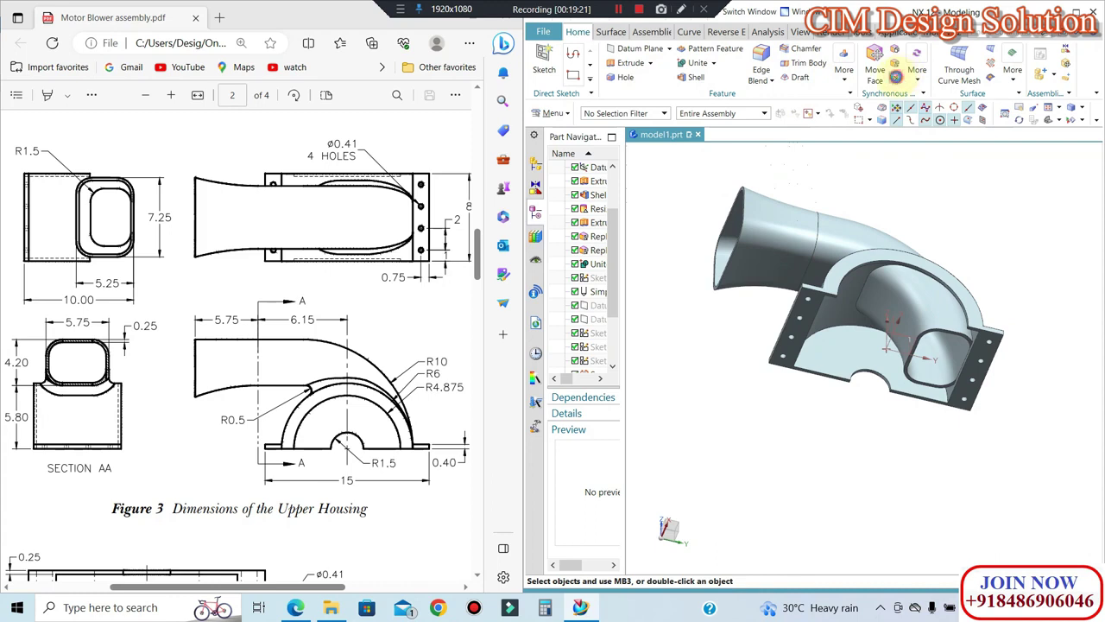
click(896, 76)
scroll(933, 363, up, 3)
Step: Try deleting the duct's inner and end faces, then abandon the failed deletion
click(968, 390)
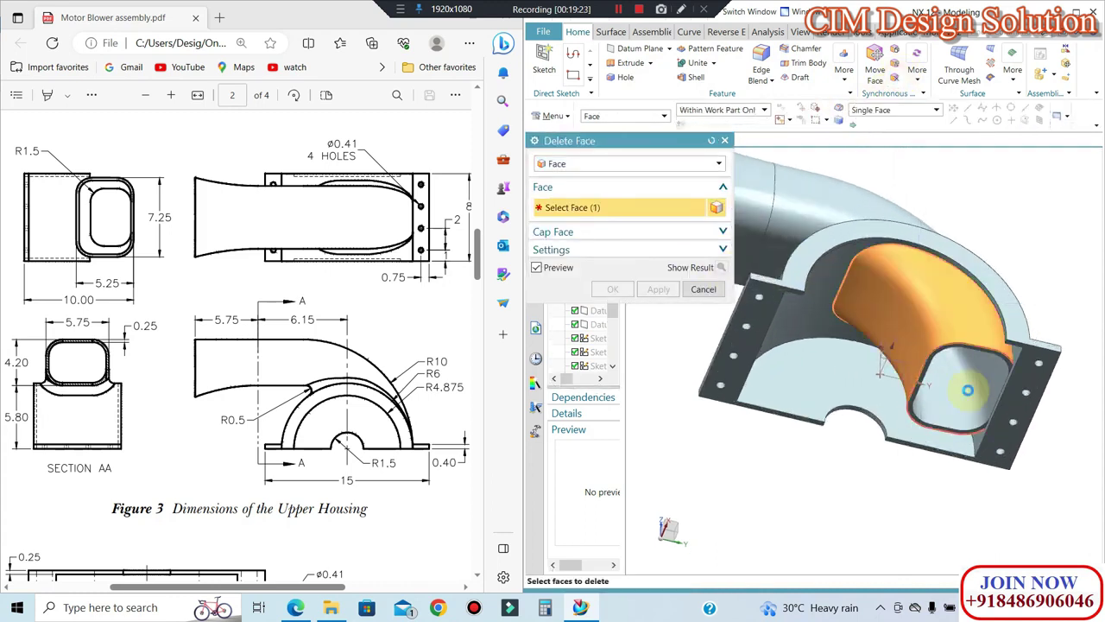
click(936, 373)
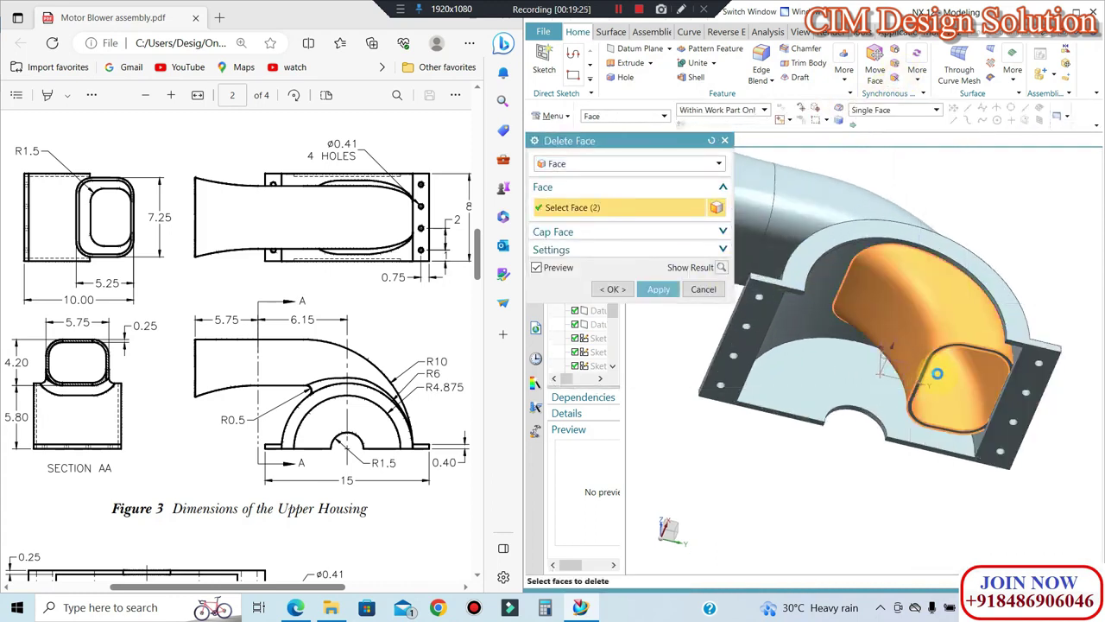
scroll(936, 373, down, 5)
mouse_move(846, 328)
middle_down()
mouse_move(806, 310)
mouse_move(824, 321)
mouse_move(847, 279)
mouse_move(855, 311)
mouse_move(840, 258)
middle_up()
key(Escape)
Step: Open Menu > Insert to reach the Offset/Scale commands
scroll(886, 298, up, 3)
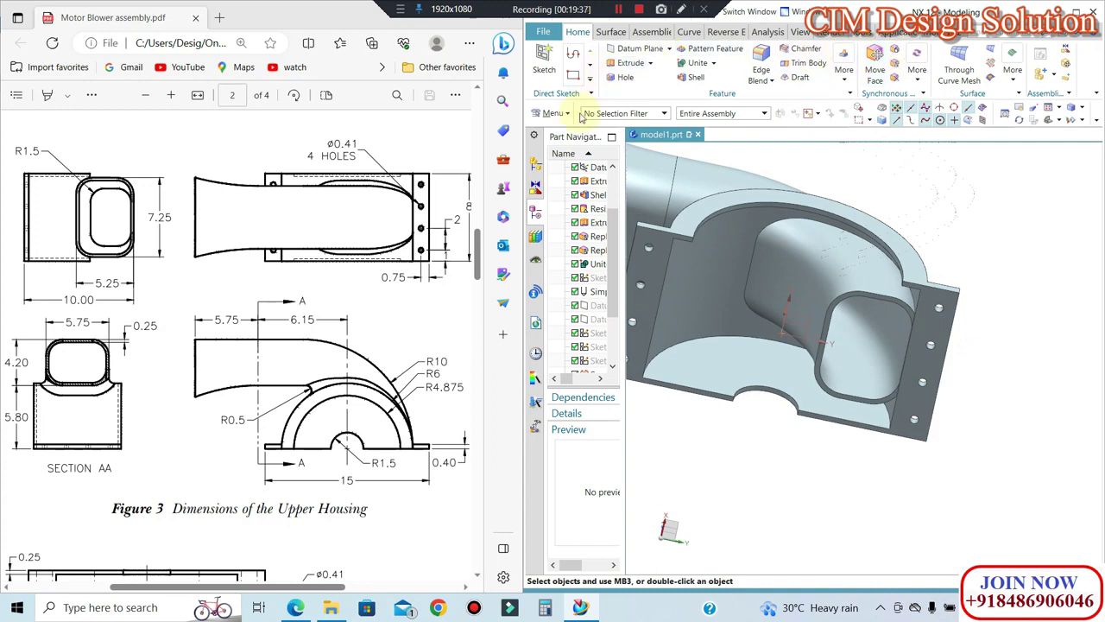
click(550, 113)
click(558, 170)
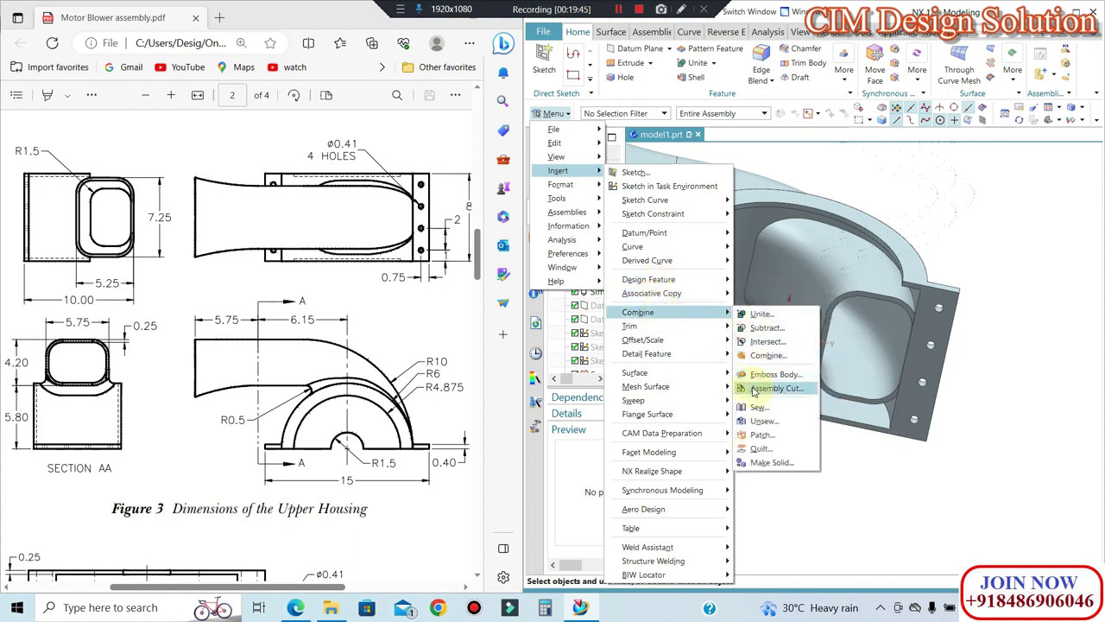
Step: Preview a cylindrical bounding body (Ø11.5 mm, 7.5 mm long) around the housing's inner curved face
mouse_move(643, 339)
click(780, 402)
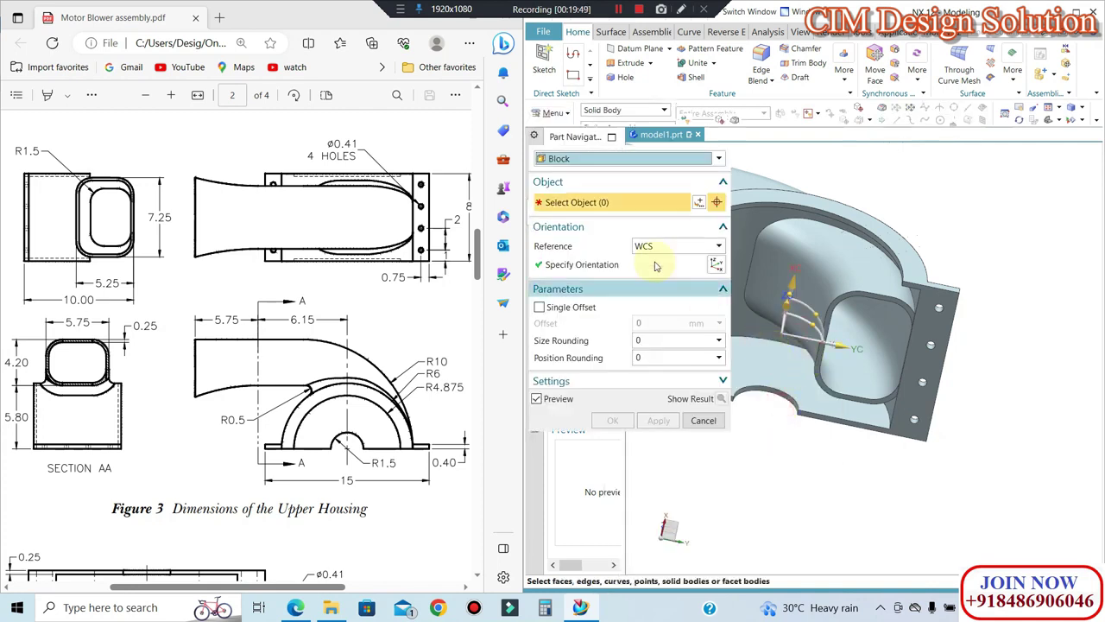
click(549, 169)
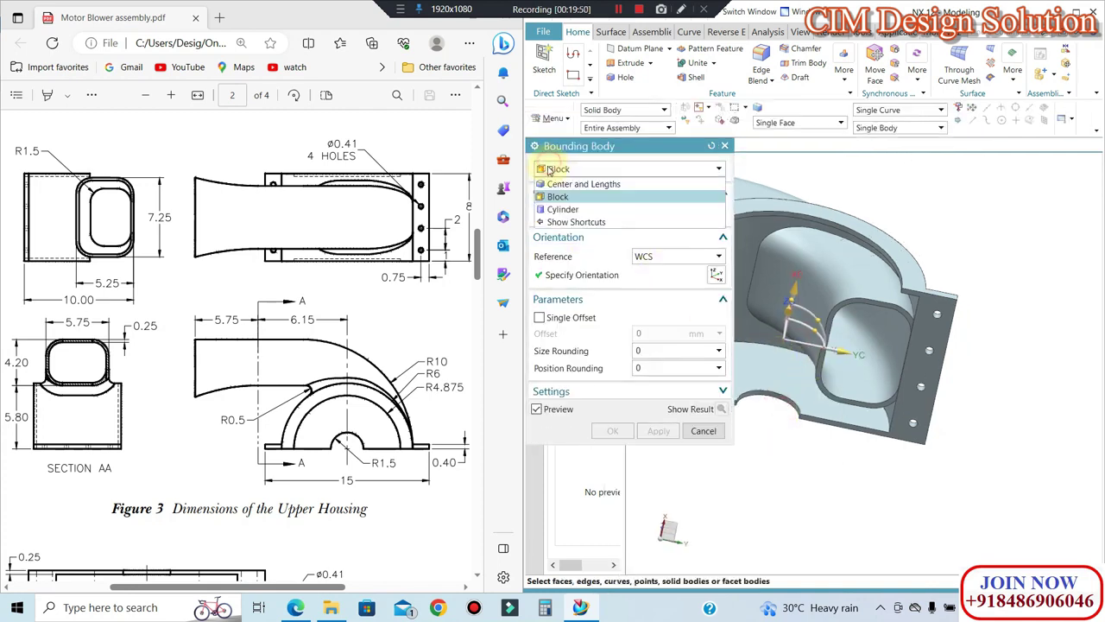
click(567, 209)
middle_drag(839, 247, 823, 256)
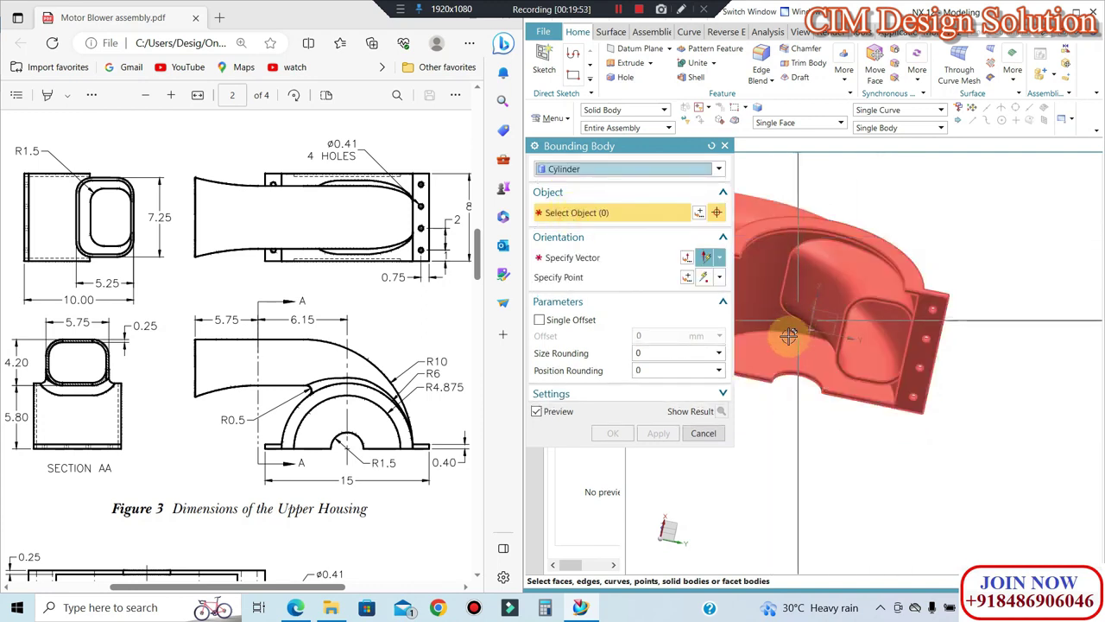
middle_drag(773, 353, 800, 244)
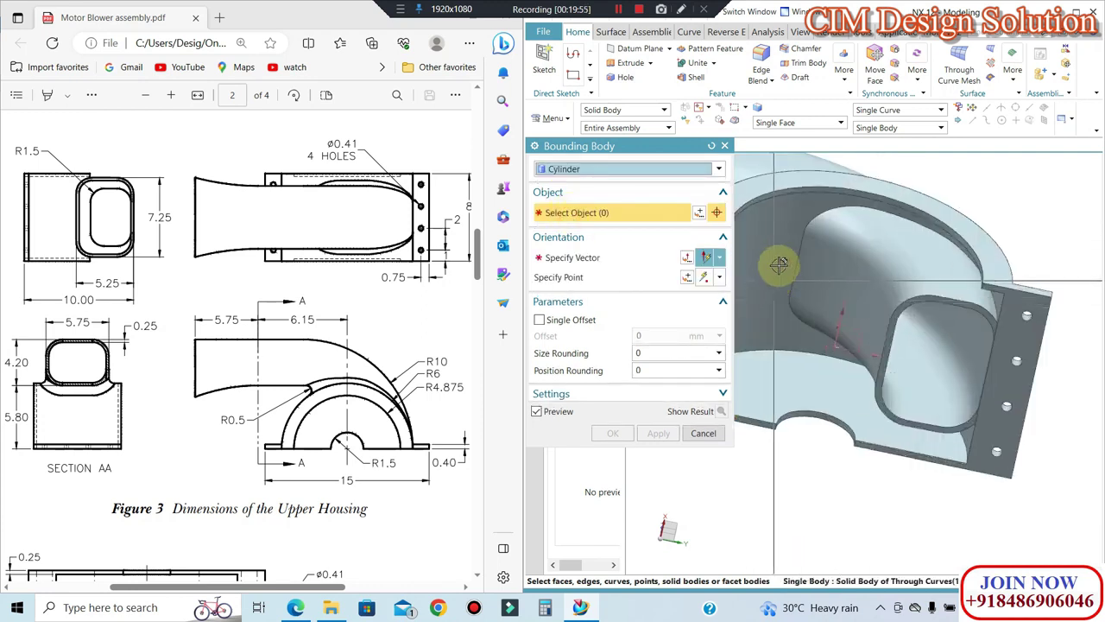
scroll(799, 243, down, 1)
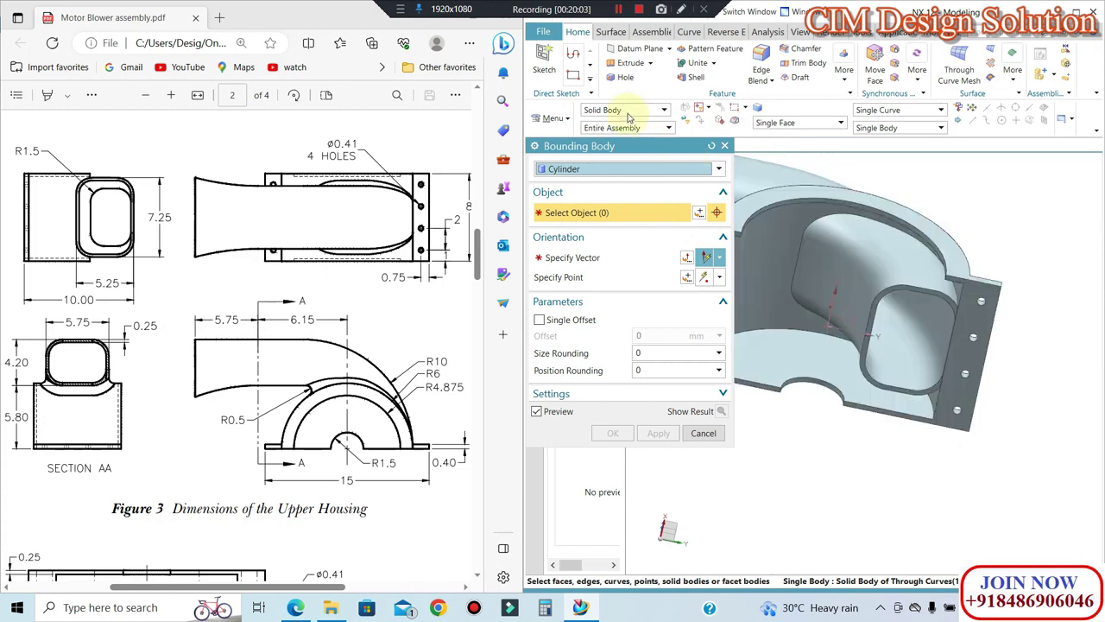
click(629, 113)
click(591, 160)
click(845, 324)
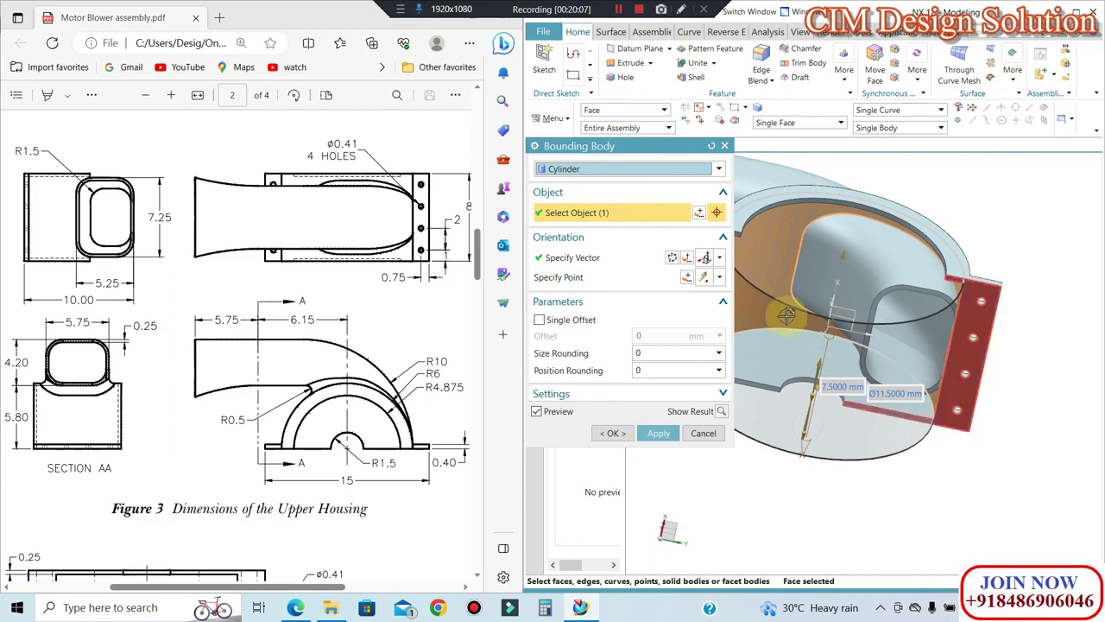
Step: Accept the bounding cylinder and offset both of its end faces by -0.5 mm
click(615, 433)
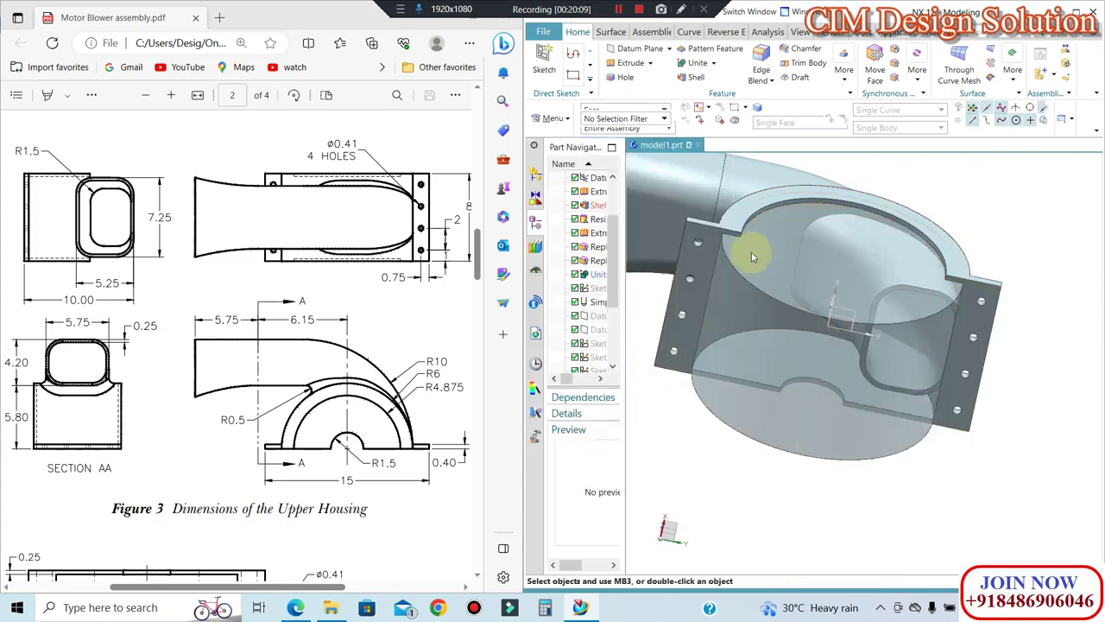
click(894, 53)
click(784, 193)
mouse_move(784, 192)
middle_down()
mouse_move(881, 431)
mouse_move(894, 350)
middle_up()
click(893, 354)
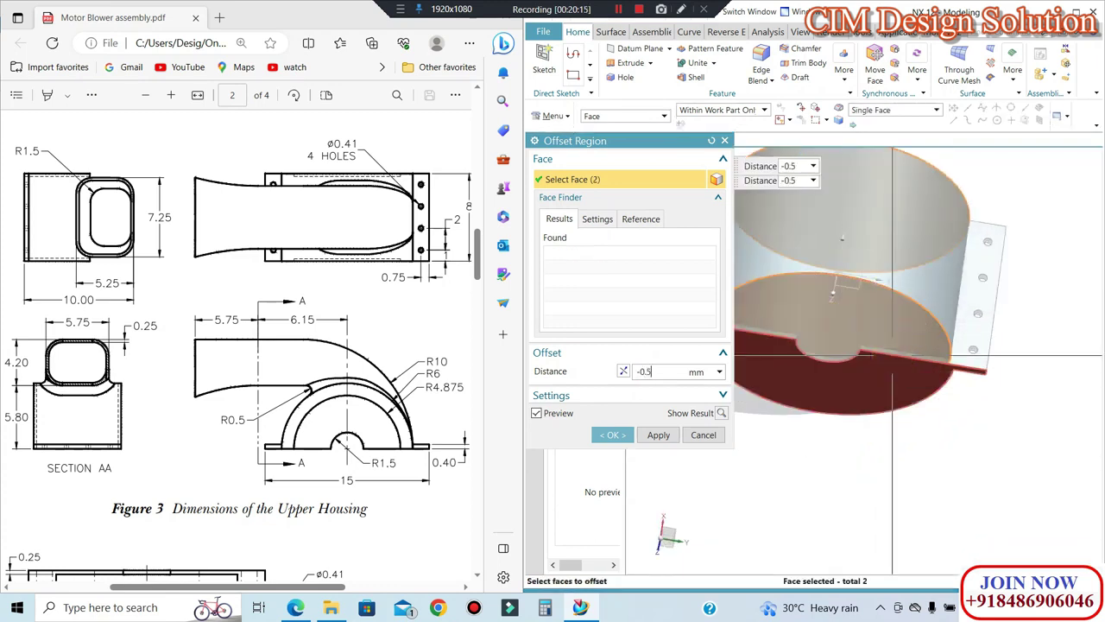
middle_click(889, 345)
mouse_move(918, 323)
middle_down()
mouse_move(920, 371)
mouse_move(913, 365)
middle_up()
key(End)
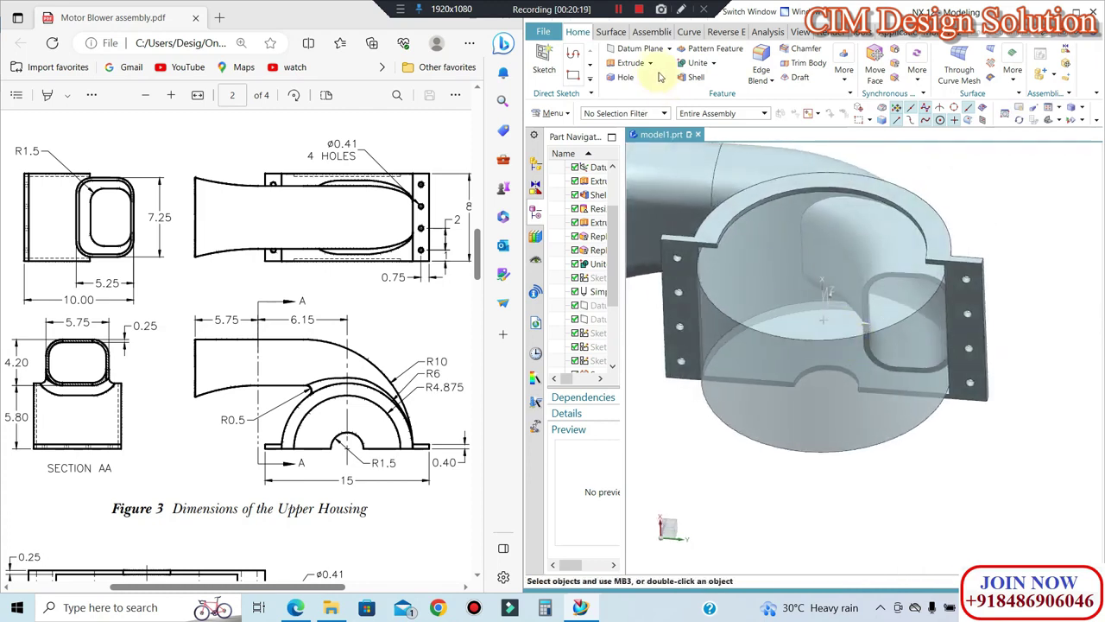
mouse_move(792, 229)
middle_down()
mouse_move(794, 210)
mouse_move(740, 227)
mouse_move(742, 218)
mouse_move(752, 239)
mouse_move(716, 167)
middle_up()
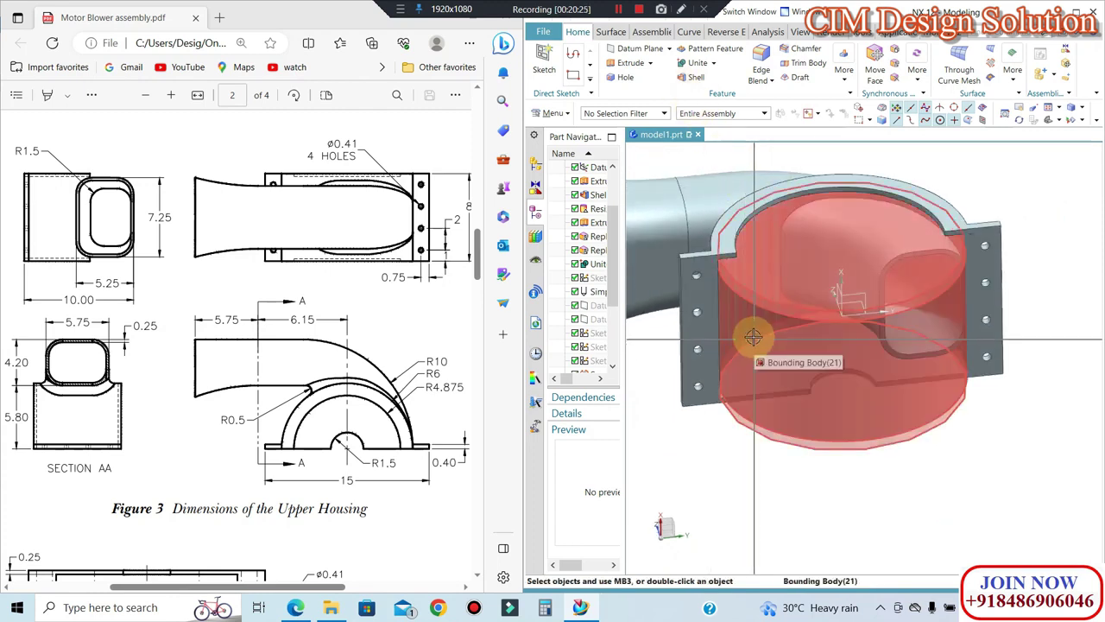
Step: Subtract the bounding cylinder from the housing body
click(707, 93)
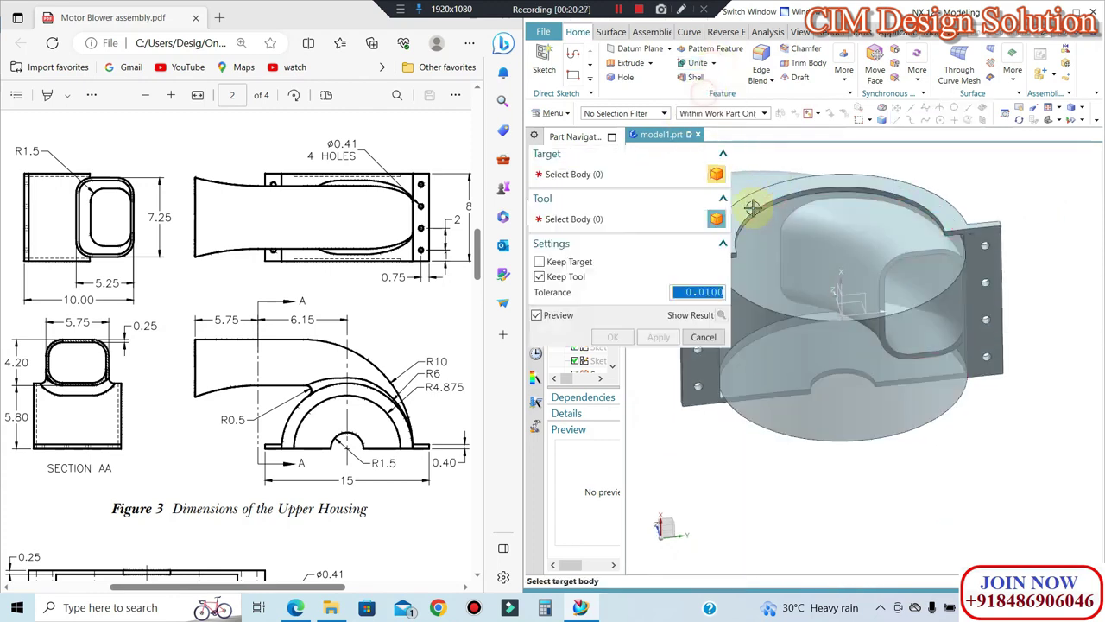
click(748, 202)
click(777, 276)
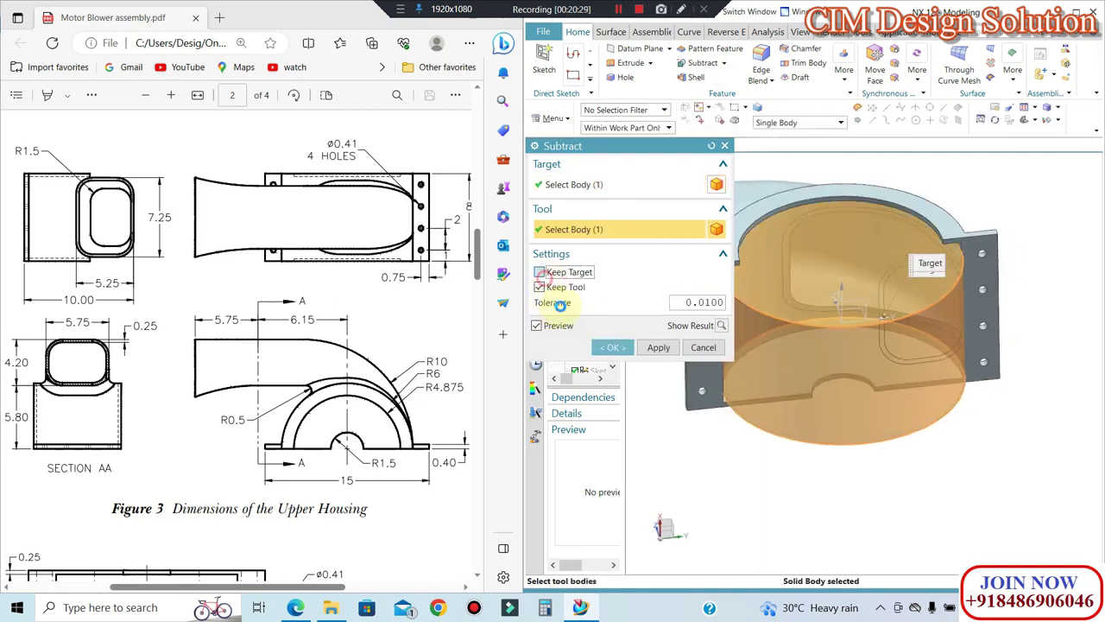
click(612, 337)
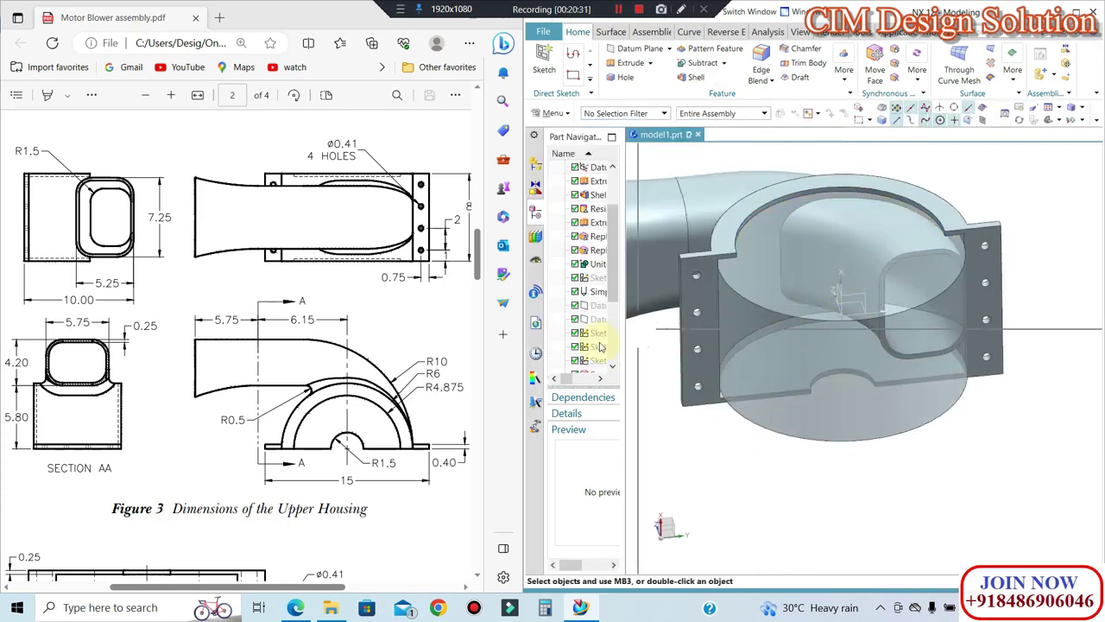
Step: Edit the subtraction so Keep Tool is unchecked and the cylinder is removed
scroll(596, 328, down, 3)
double_click(593, 363)
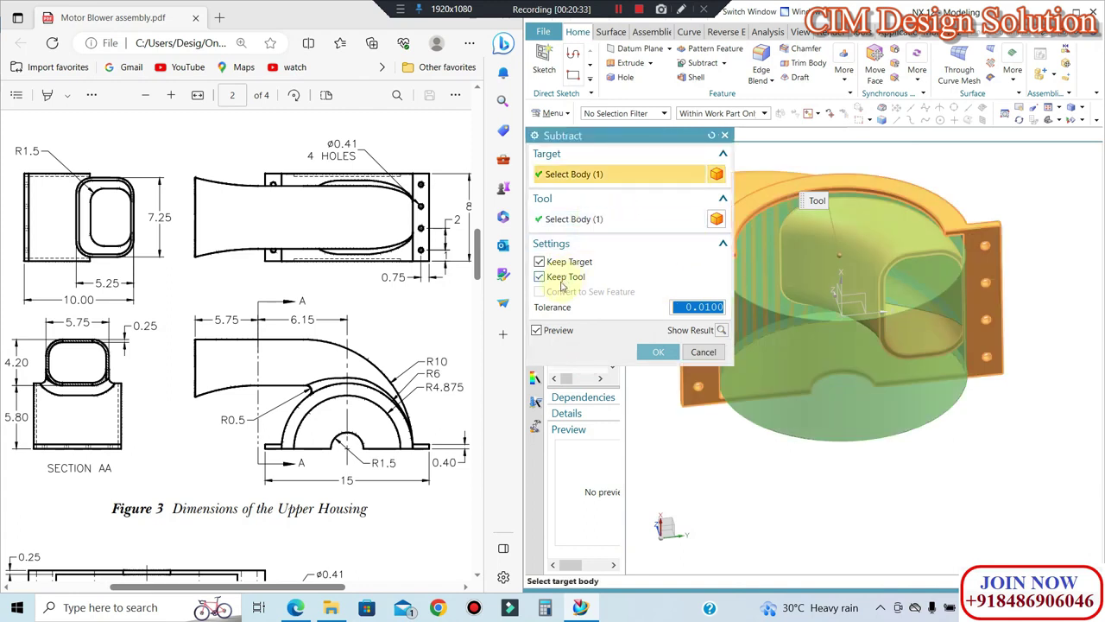
click(539, 276)
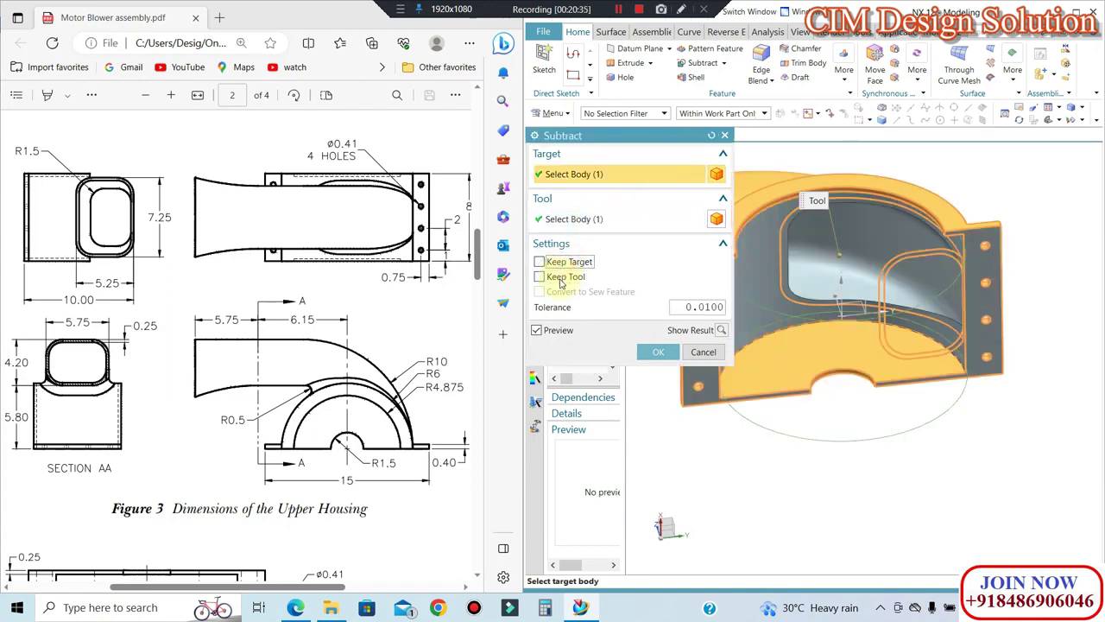
click(540, 276)
click(663, 351)
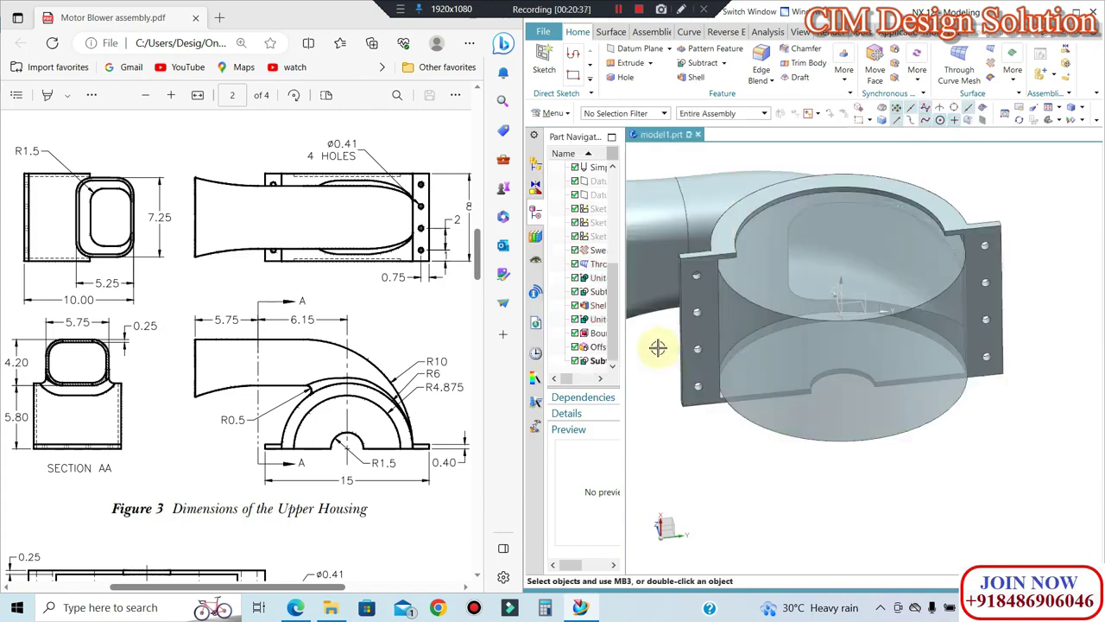
double_click(592, 360)
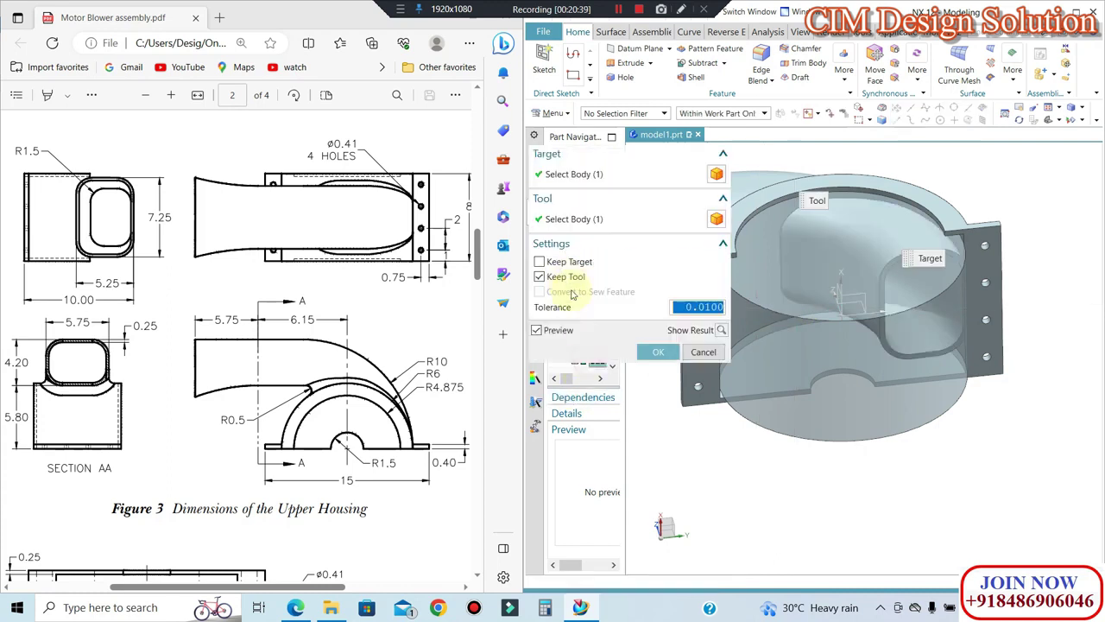
click(540, 276)
middle_click(839, 297)
mouse_move(876, 345)
middle_down()
mouse_move(821, 332)
mouse_move(785, 345)
middle_up()
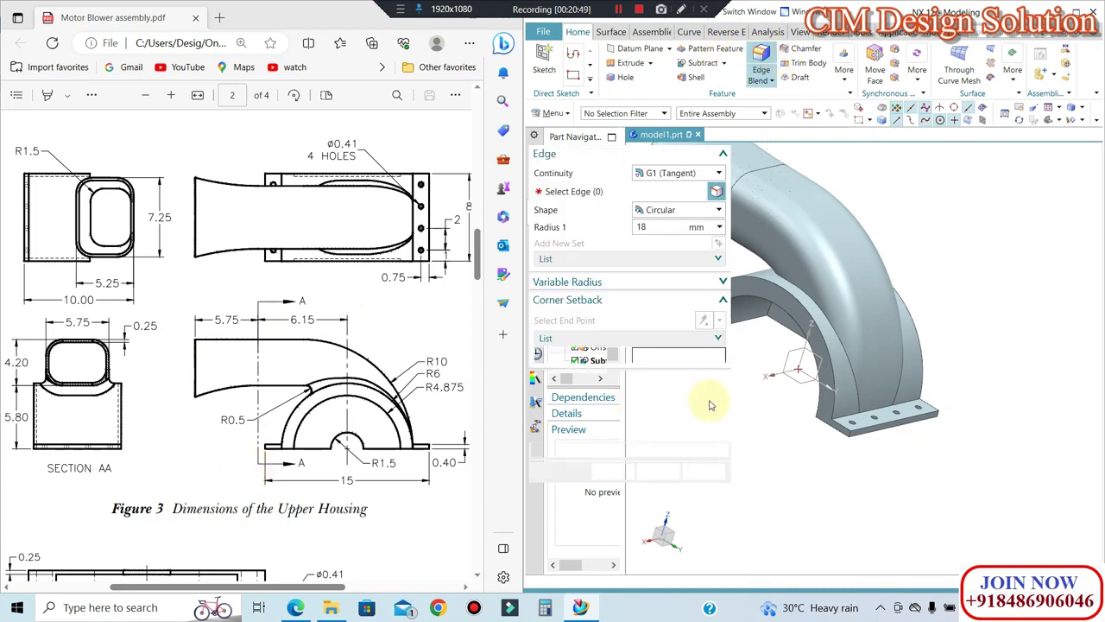
Step: Round the arched duct-to-housing edge with a 0.5 mm edge blend
click(837, 335)
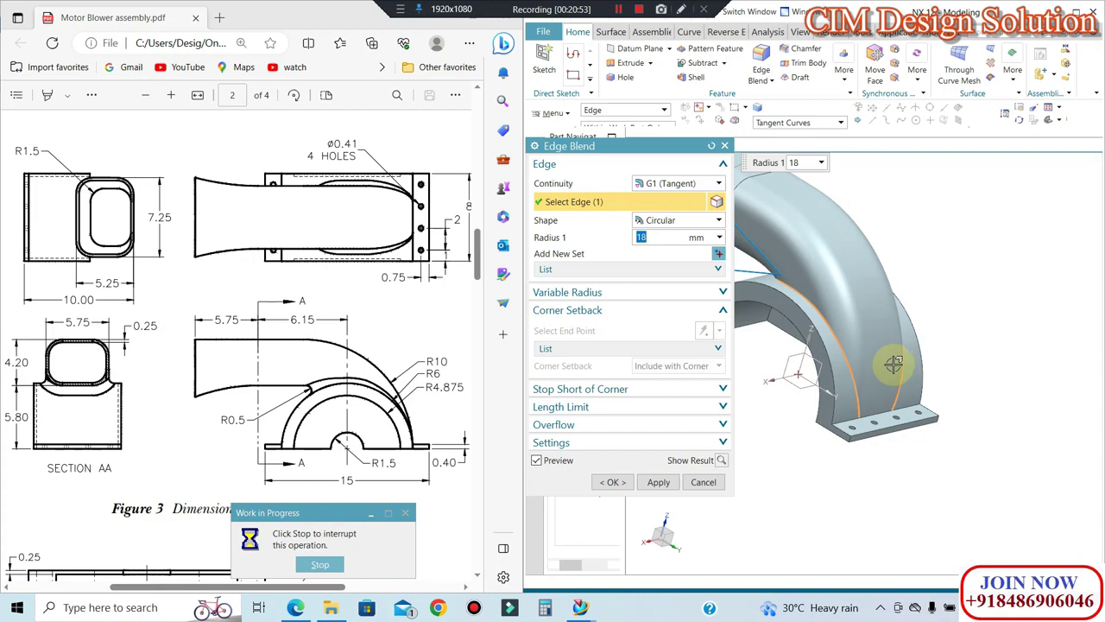
text(0.5)
key(Return)
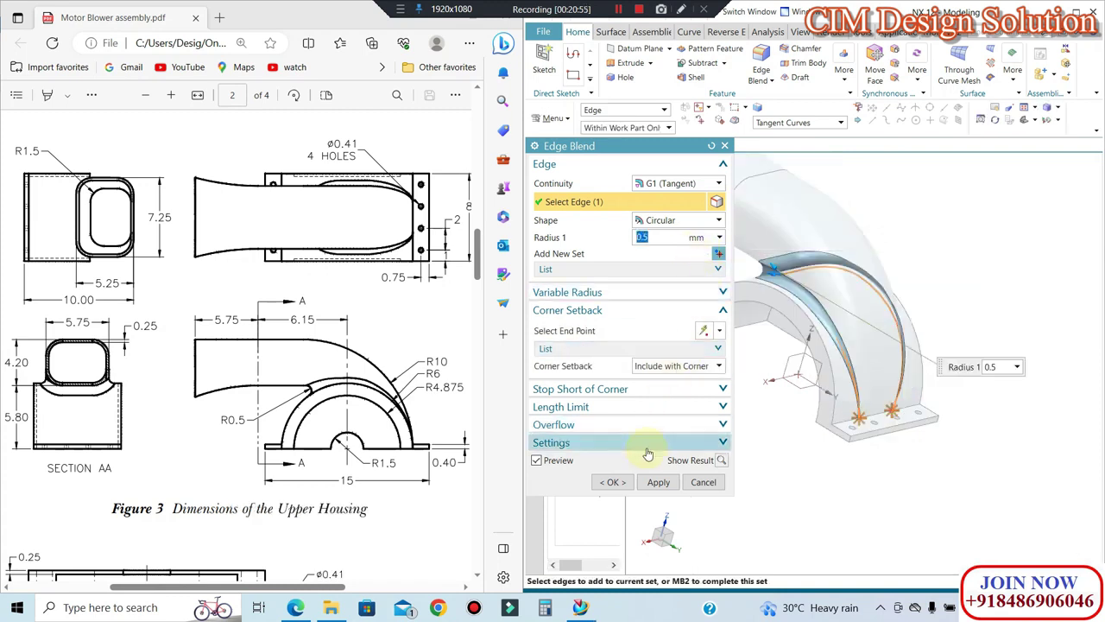
click(608, 483)
middle_drag(767, 402, 993, 264)
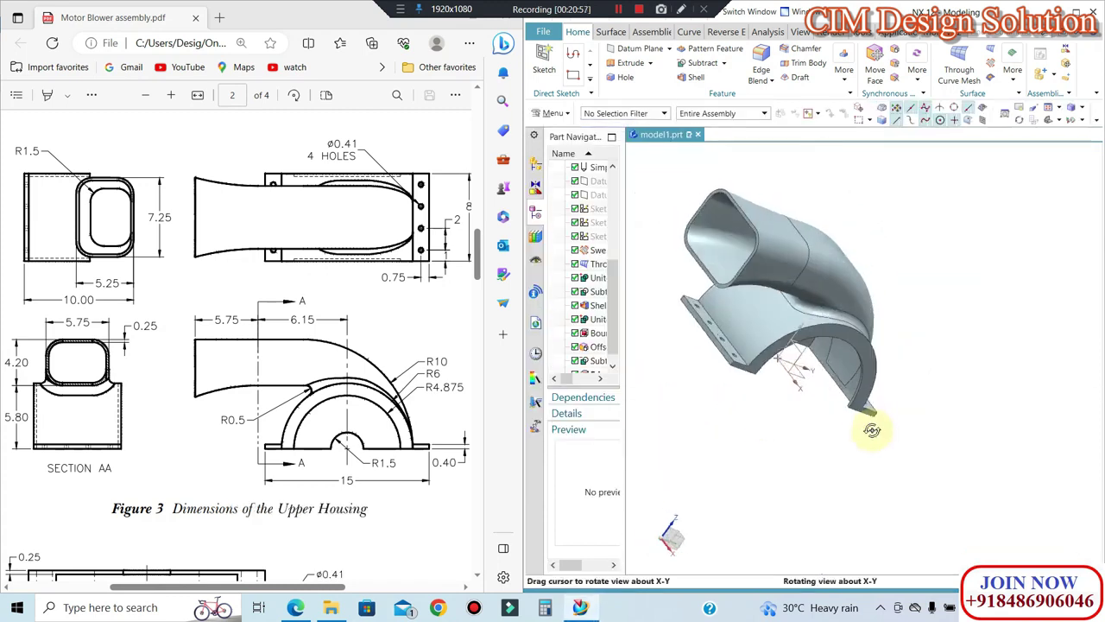
key(ctrl+alt+r)
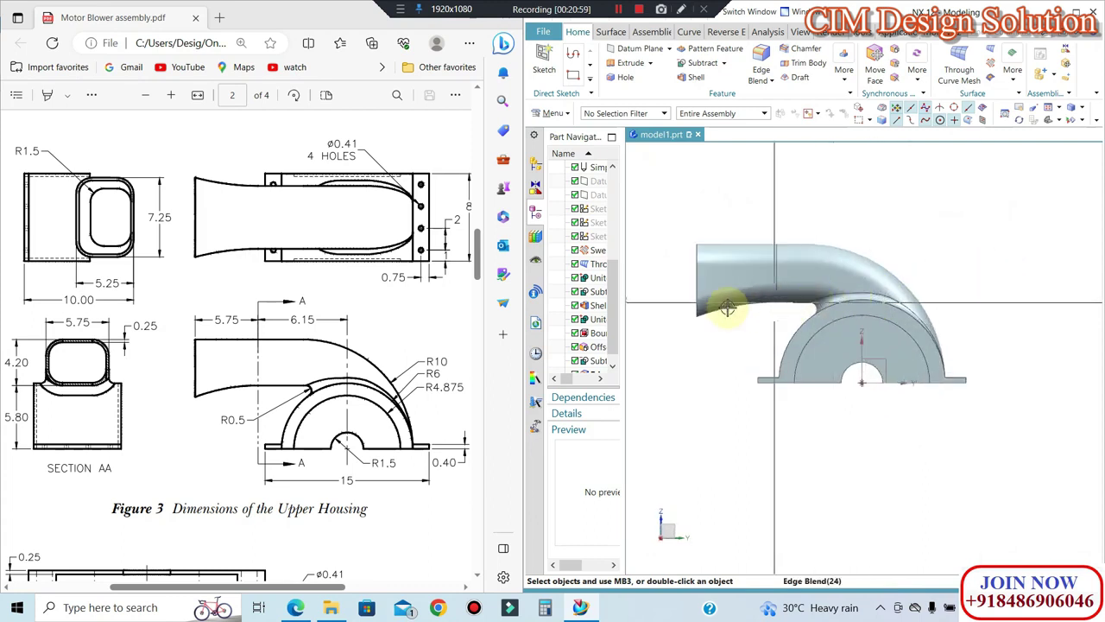
scroll(991, 259, up, 2)
scroll(985, 254, up, 2)
Step: Section the housing on the X-normal plane to inspect it, then close the section
key(ctrl+h)
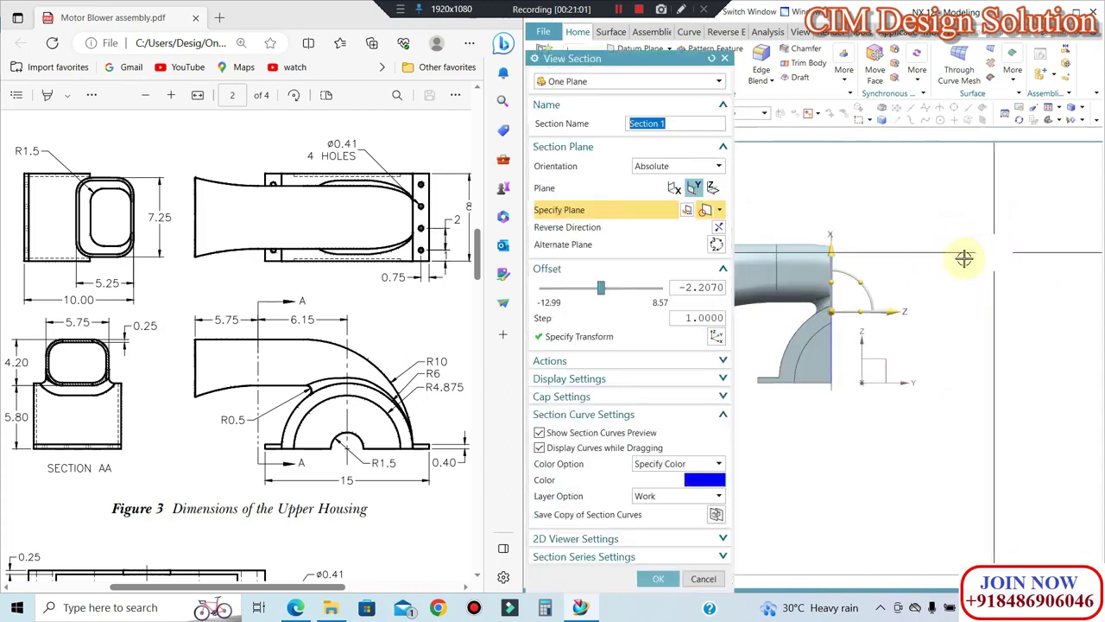
click(673, 188)
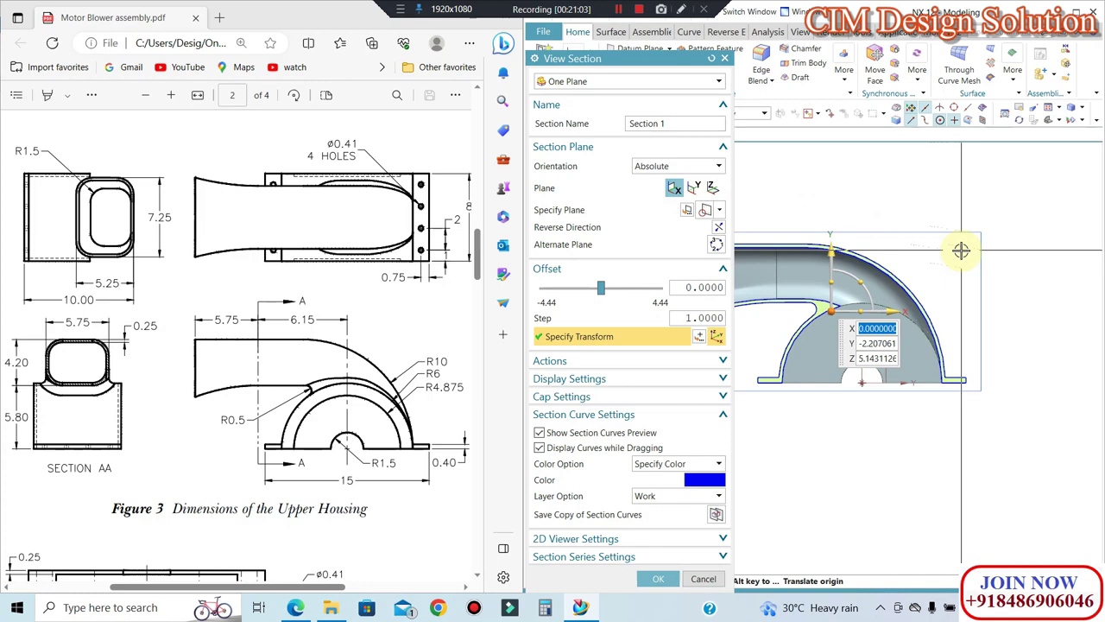
scroll(963, 251, down, 2)
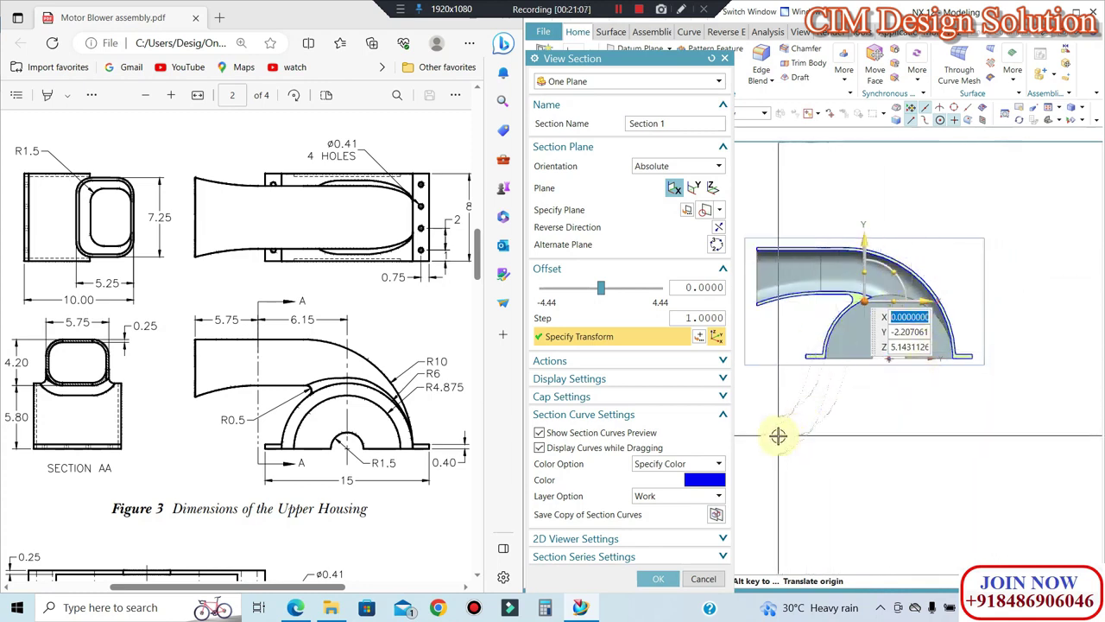
click(703, 579)
middle_drag(806, 415, 810, 386)
Step: Re-section at zero offset with reversed direction in wireframe, then exit the section view
key(ctrl+h)
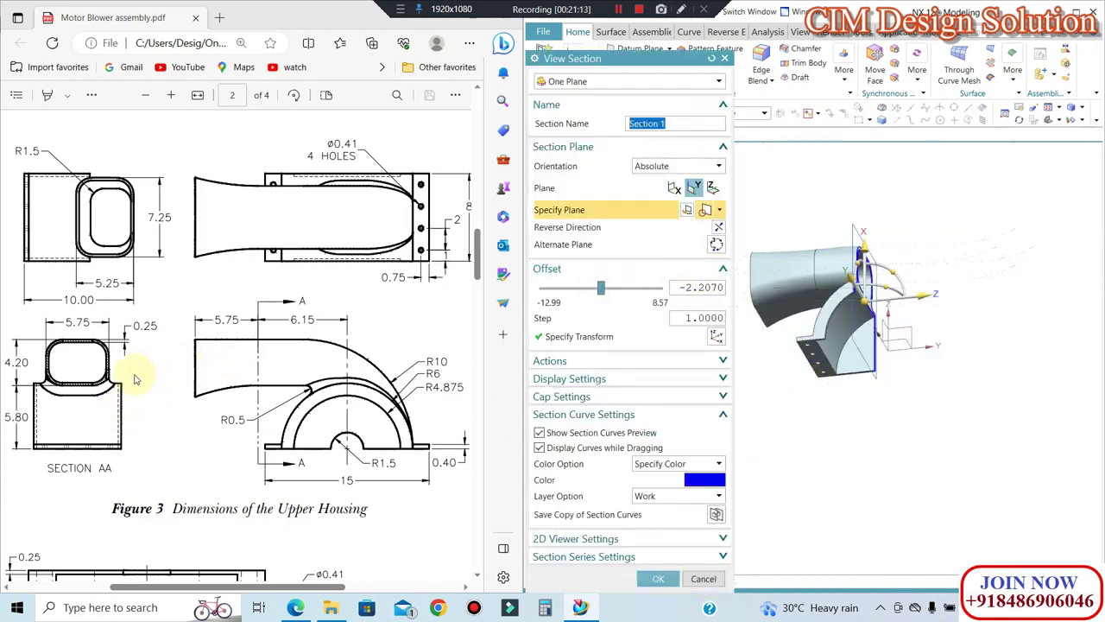
click(812, 267)
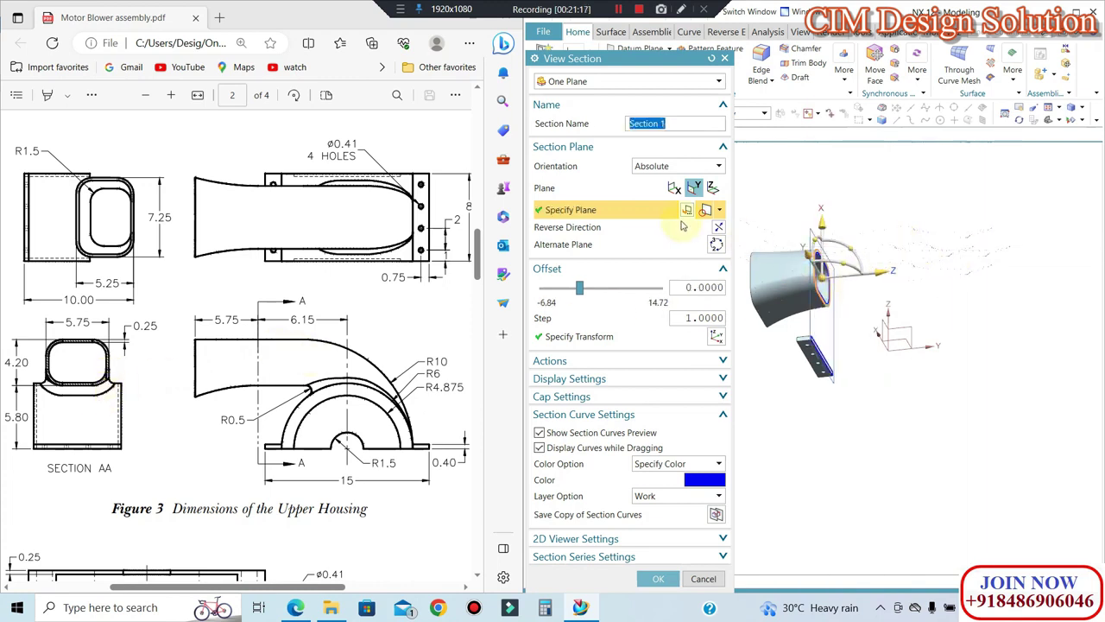
click(719, 227)
mouse_move(905, 192)
middle_down()
mouse_move(1016, 177)
mouse_move(846, 195)
middle_up()
scroll(862, 274, down, 2)
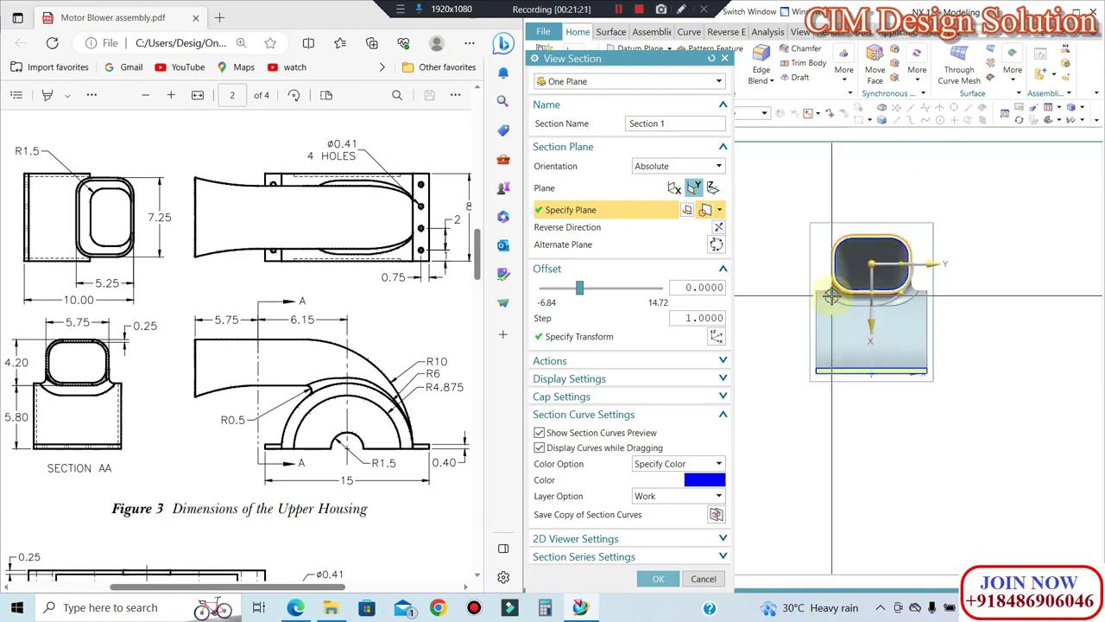
scroll(864, 267, down, 2)
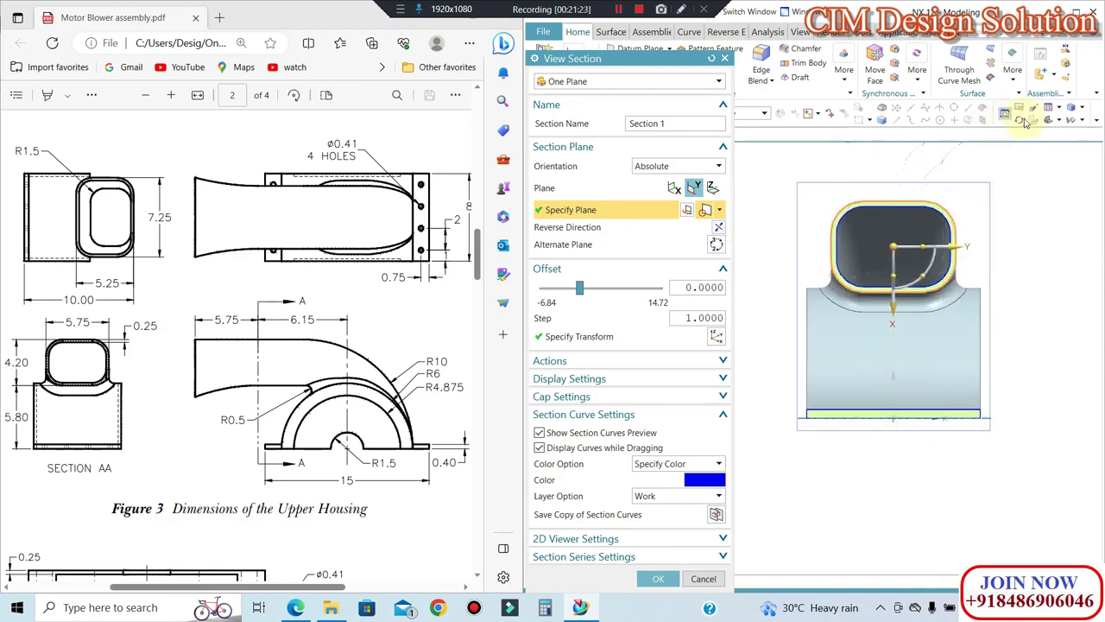
click(1085, 109)
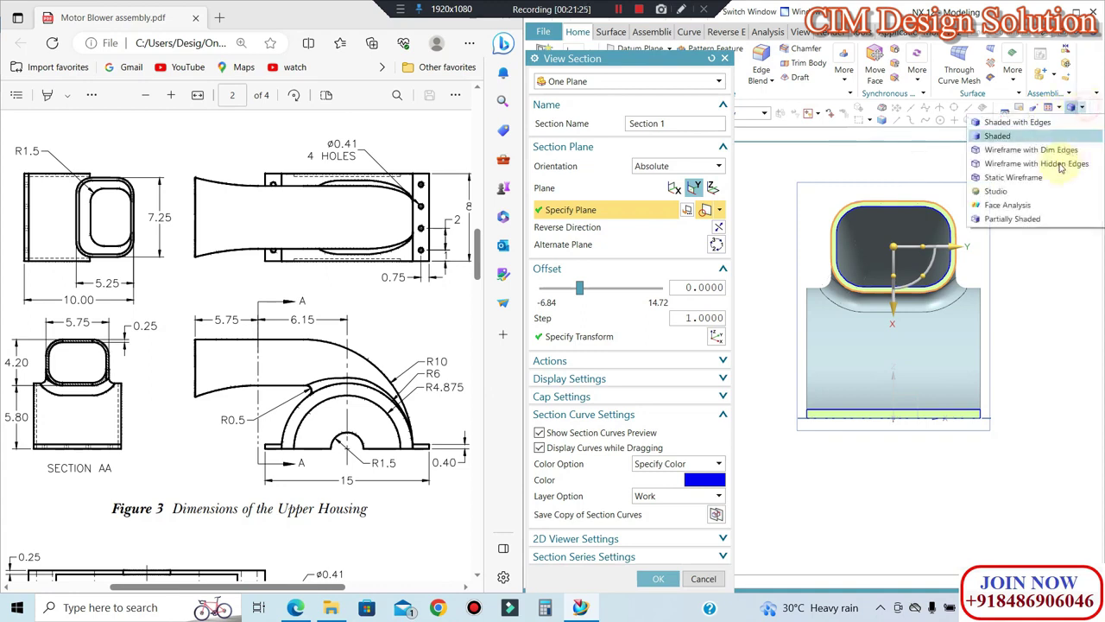
click(1020, 177)
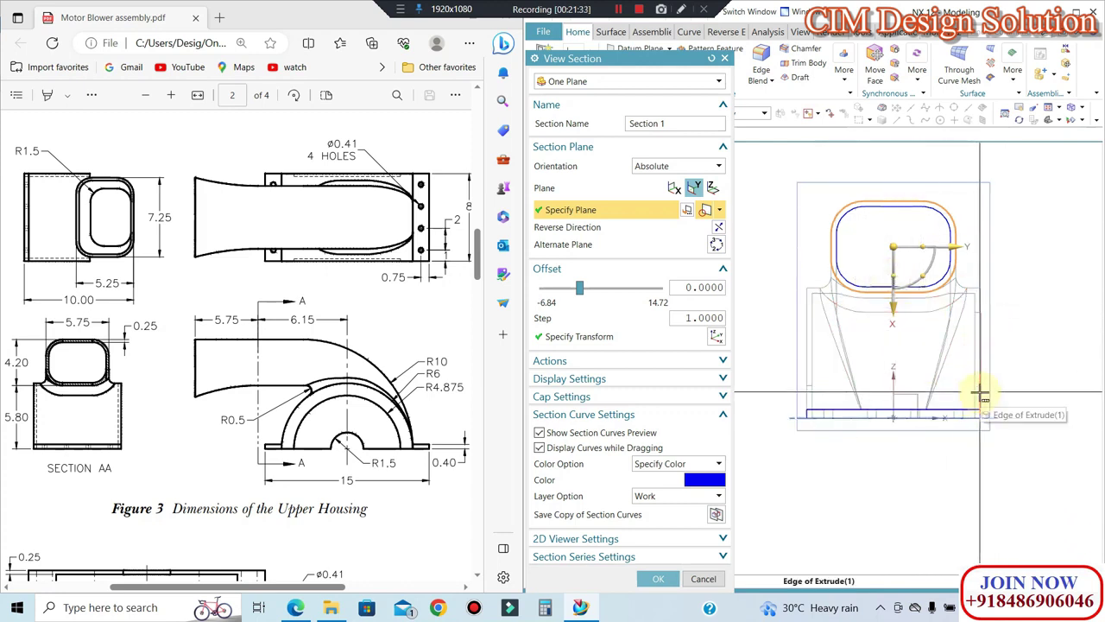
key(Escape)
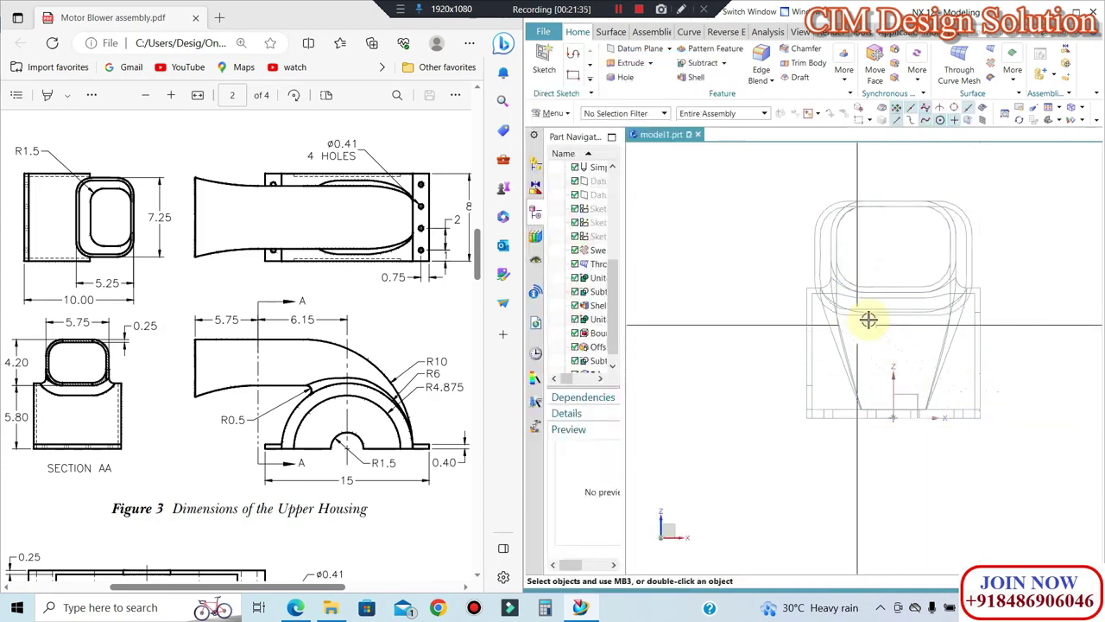
middle_drag(749, 364, 785, 328)
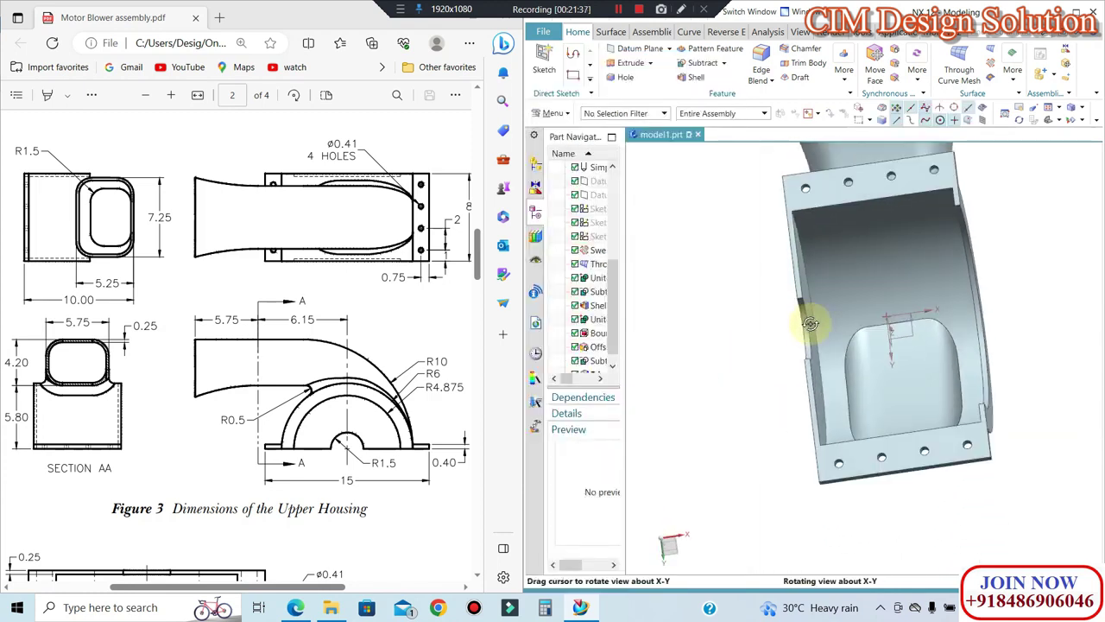
Step: Round the duct's inner opening edge with a 0.5 mm blend
click(761, 61)
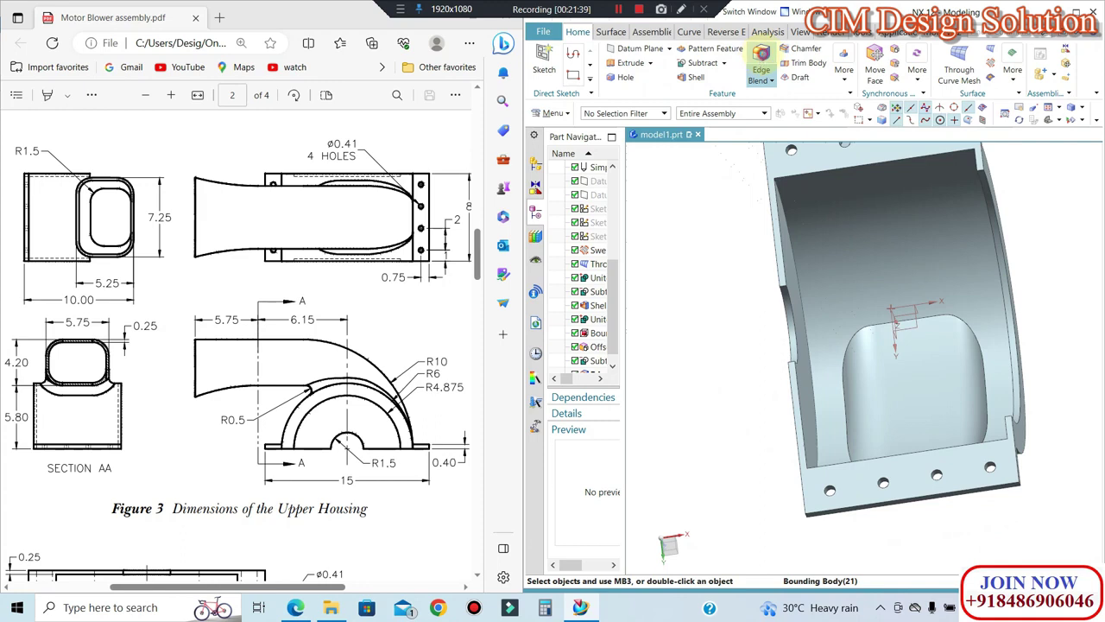
click(918, 332)
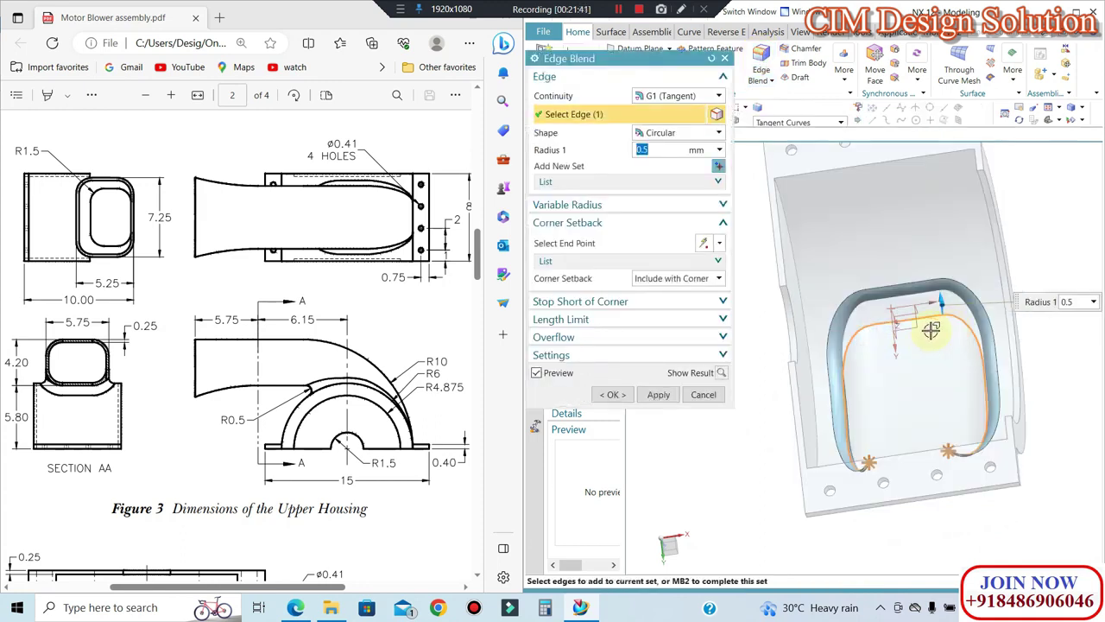
middle_click(695, 341)
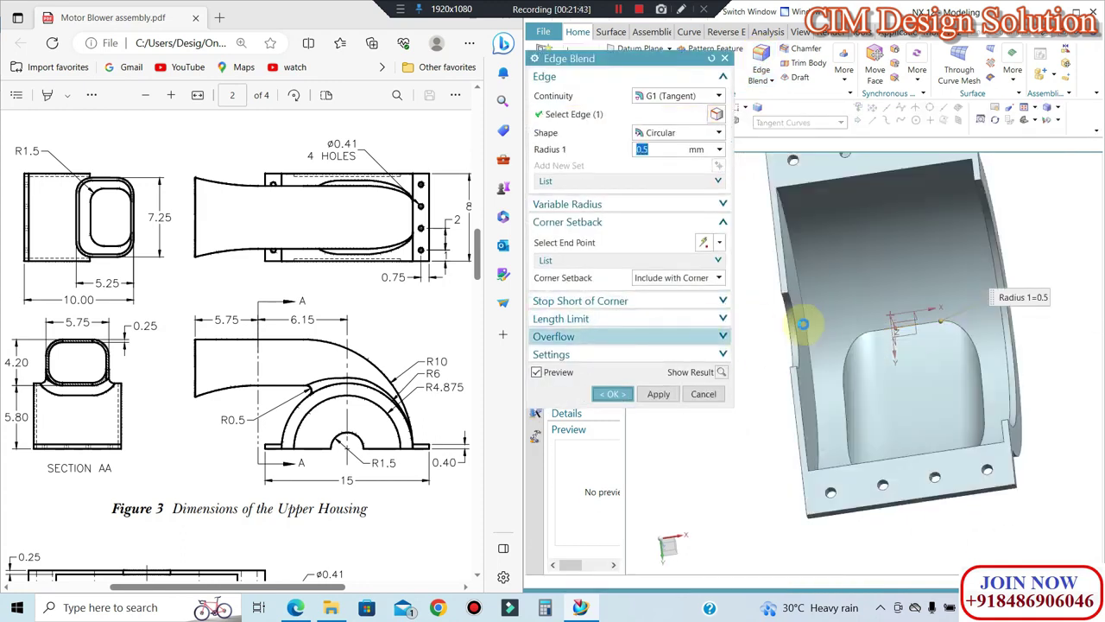
mouse_move(876, 329)
middle_down()
mouse_move(900, 352)
mouse_move(844, 360)
mouse_move(847, 313)
mouse_move(930, 336)
mouse_move(933, 288)
mouse_move(849, 345)
mouse_move(829, 331)
mouse_move(841, 381)
middle_up()
Step: Snap to a flat side view and start saving the part with Ctrl+S
key(ctrl+alt+r)
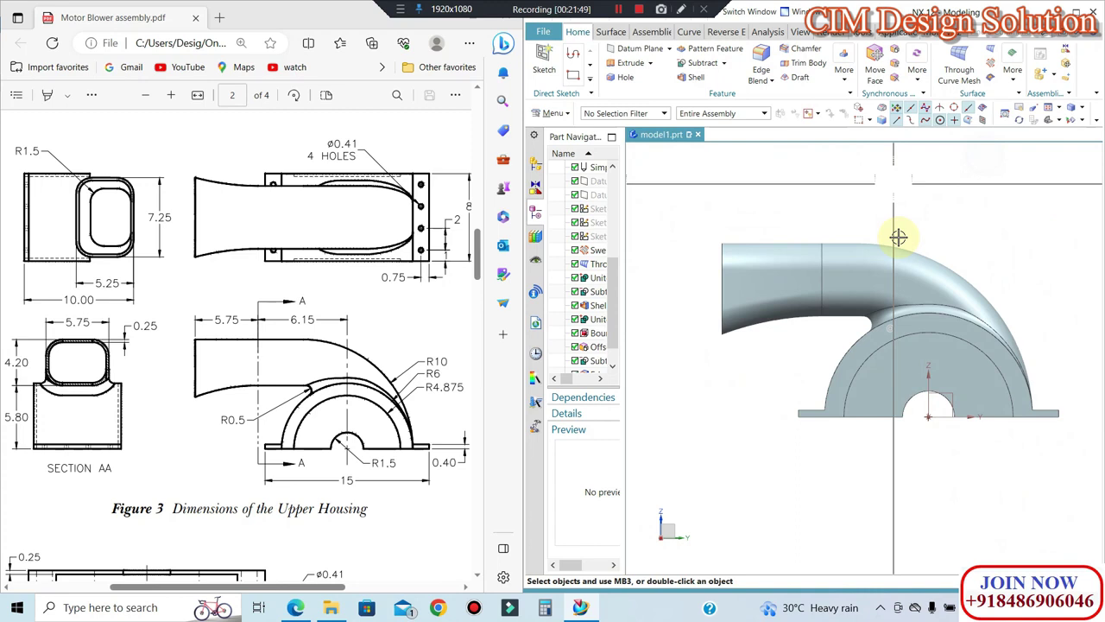
scroll(917, 318, up, 1)
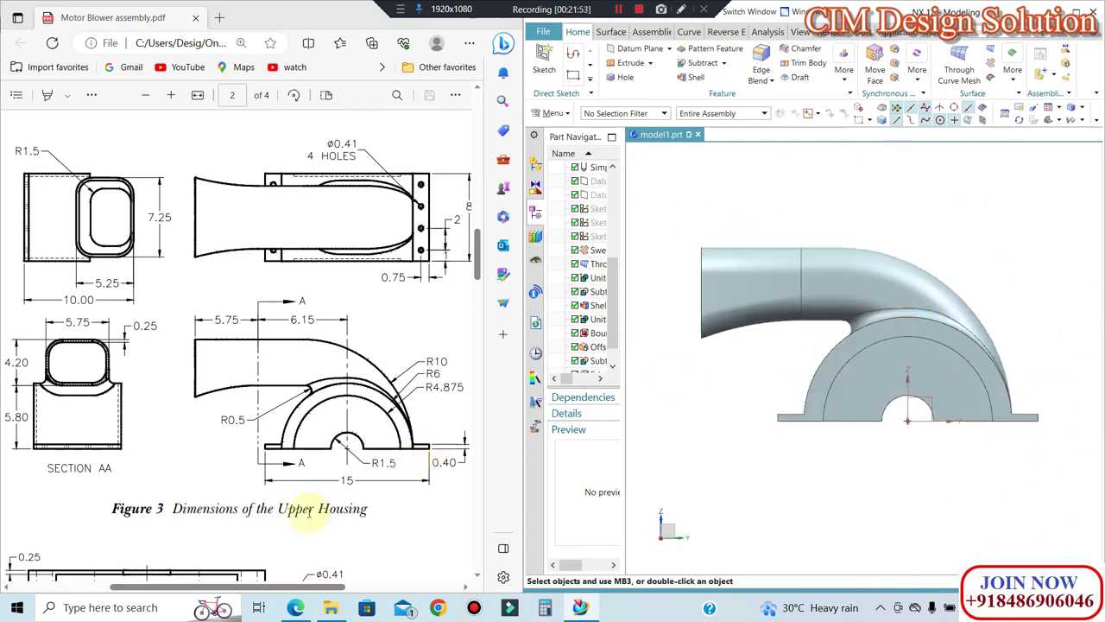
key(ctrl+s)
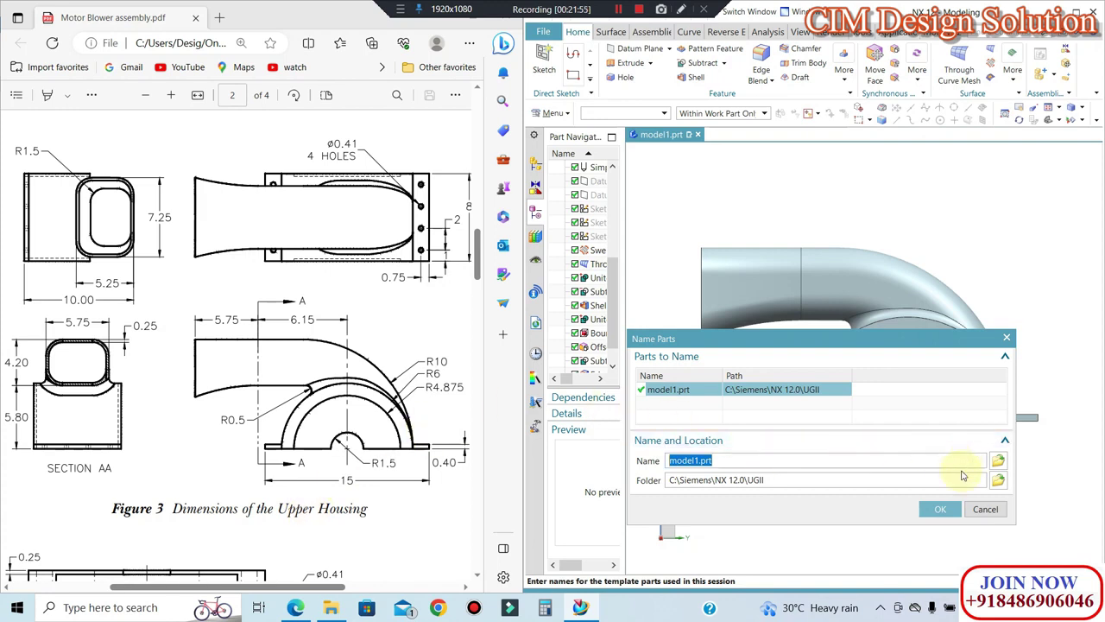
Step: Create a Desktop folder MOTO BLOWER ASSEMBLY and save the part in it as UPPER HOUSING.prt
click(1000, 486)
click(562, 281)
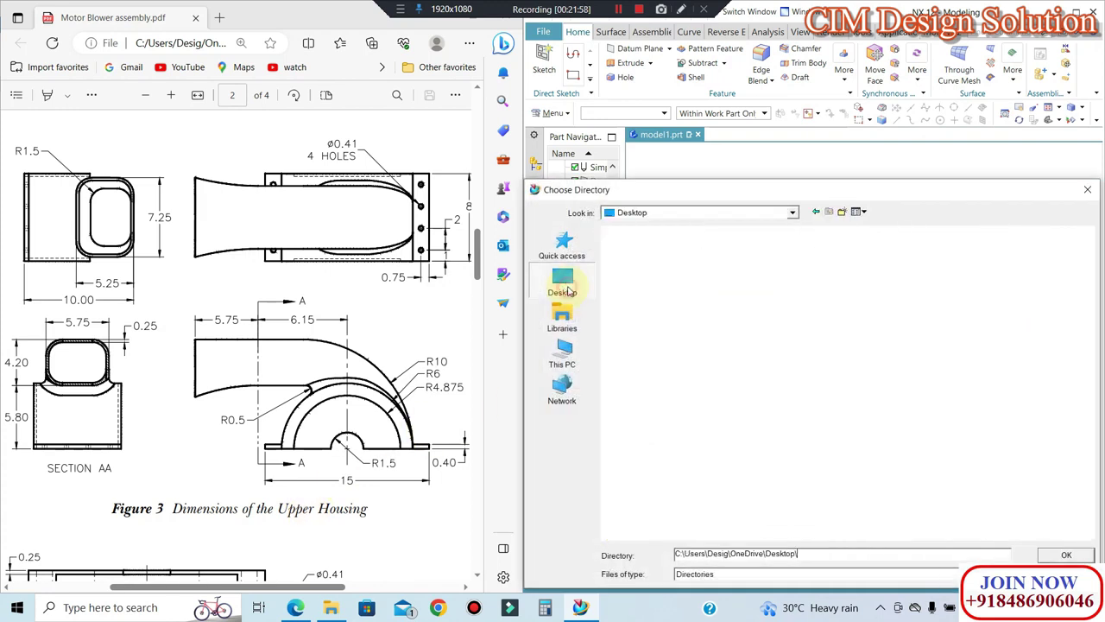
click(843, 212)
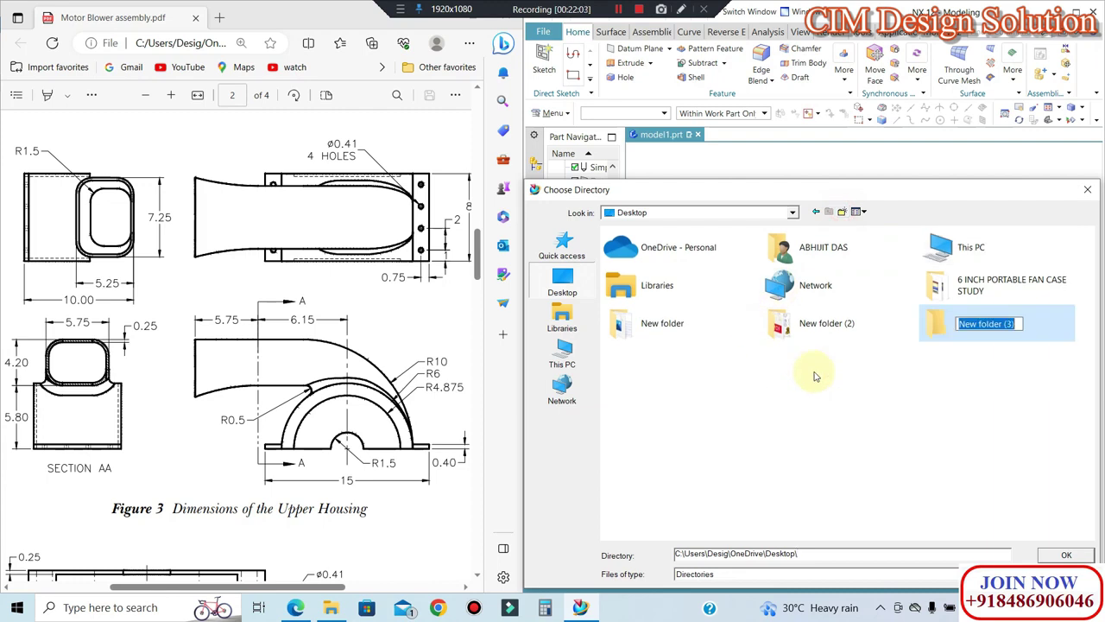
text(mot)
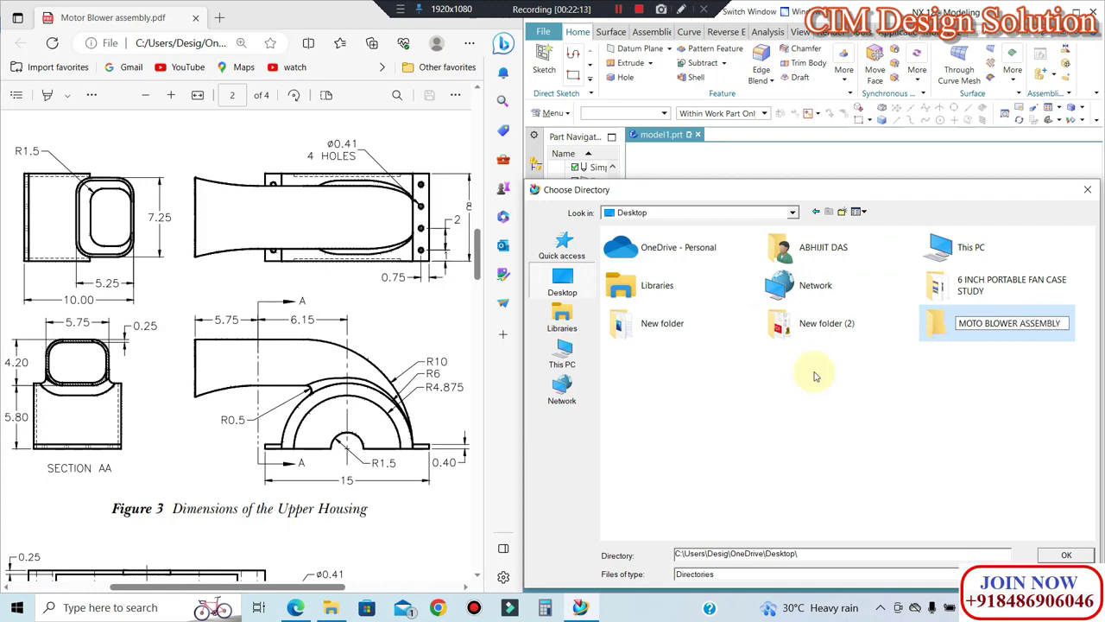
double_click(1004, 327)
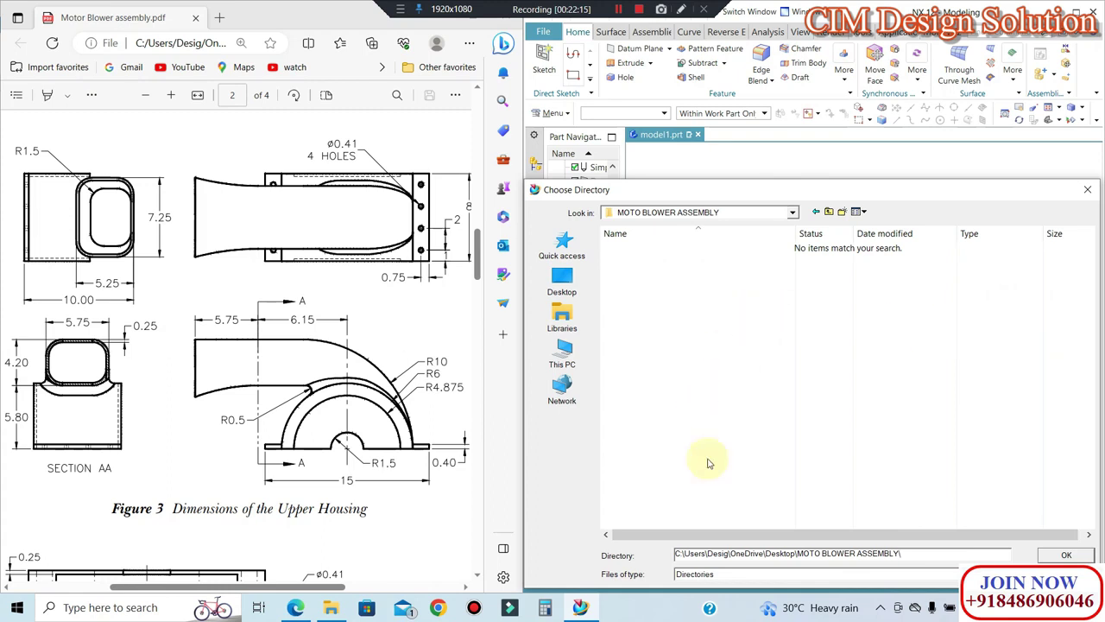
click(1065, 554)
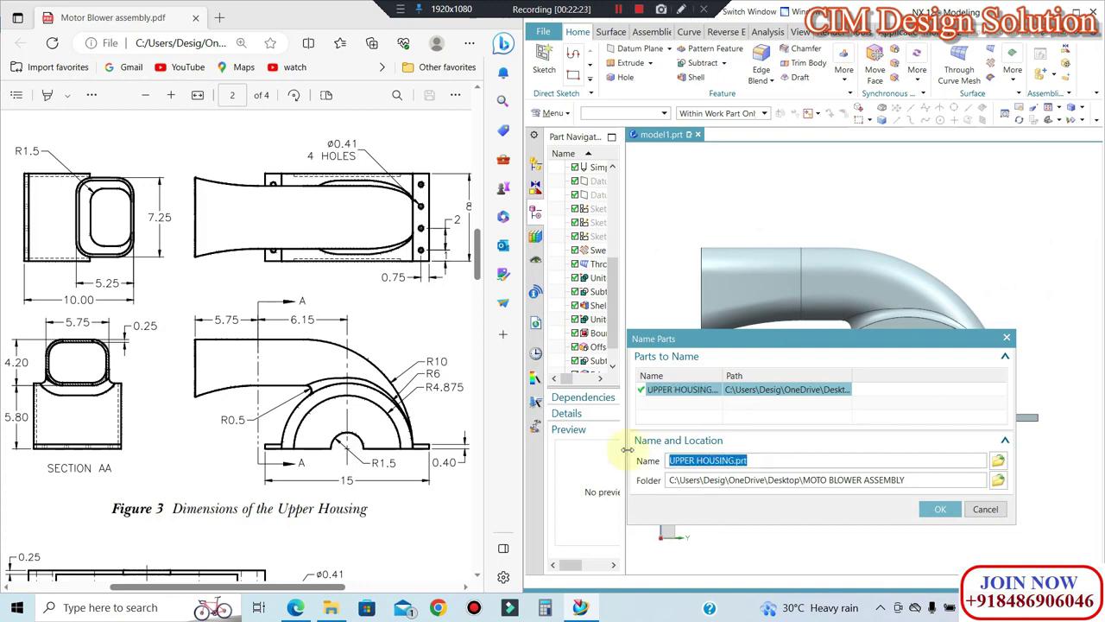
click(924, 509)
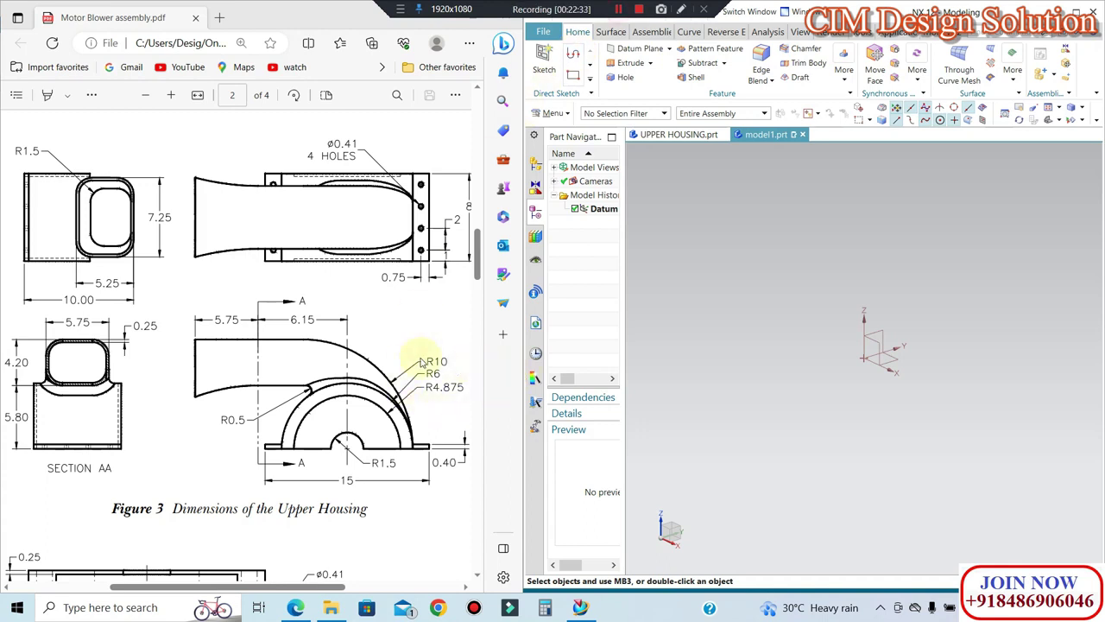
Step: Start a sketch on the default plane and draw a Ø12 circle centred at the origin
scroll(420, 361, down, 2)
scroll(358, 374, down, 3)
scroll(363, 365, down, 1)
scroll(333, 452, up, 1)
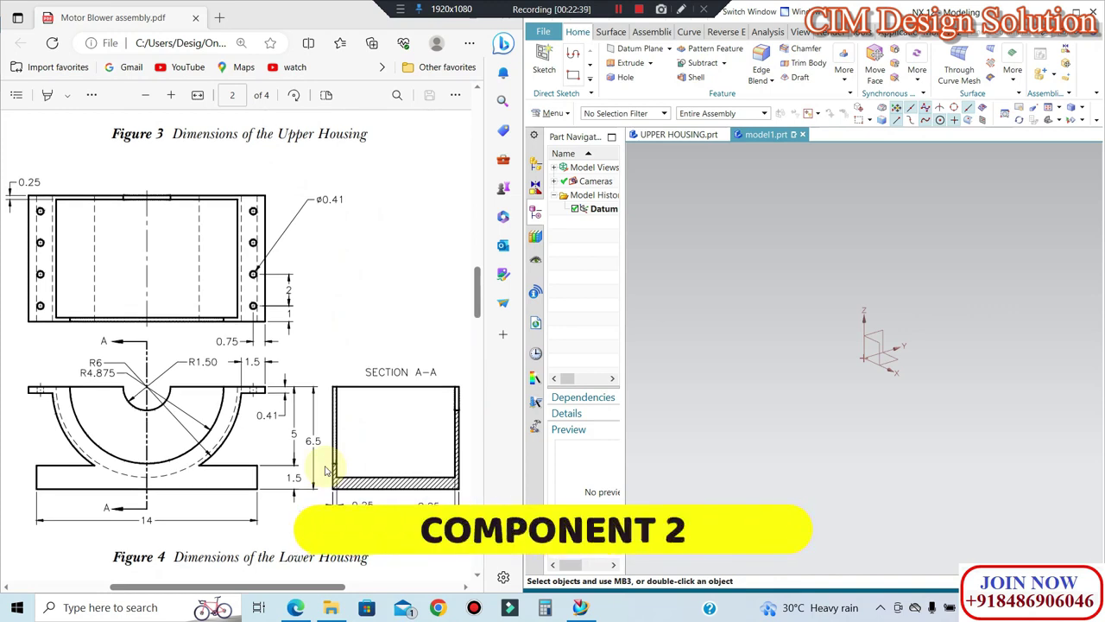
click(553, 57)
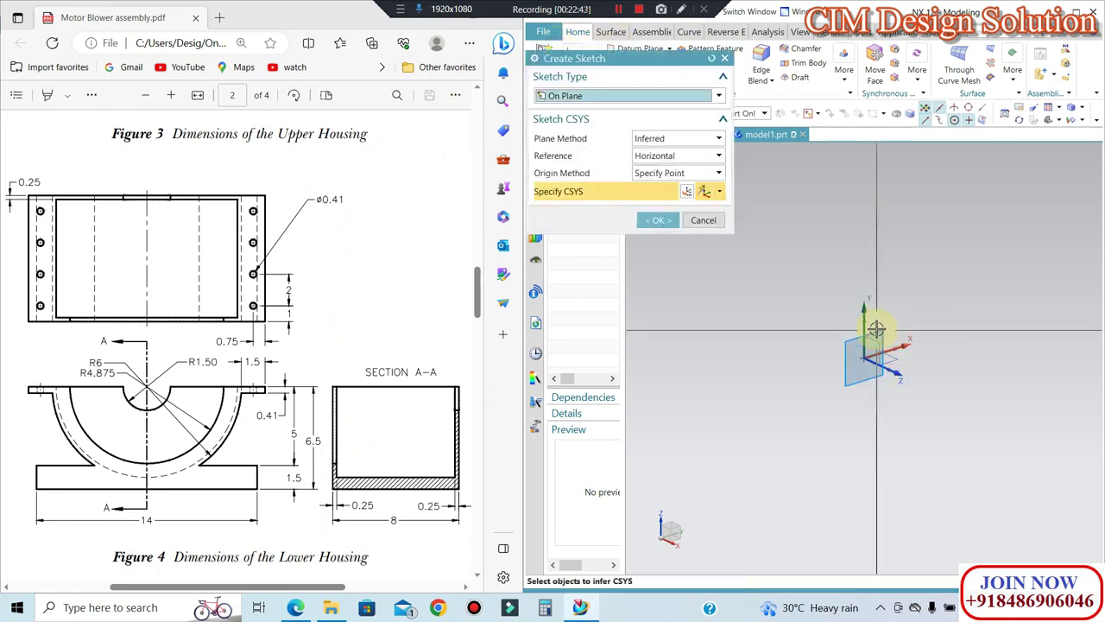
middle_click(927, 328)
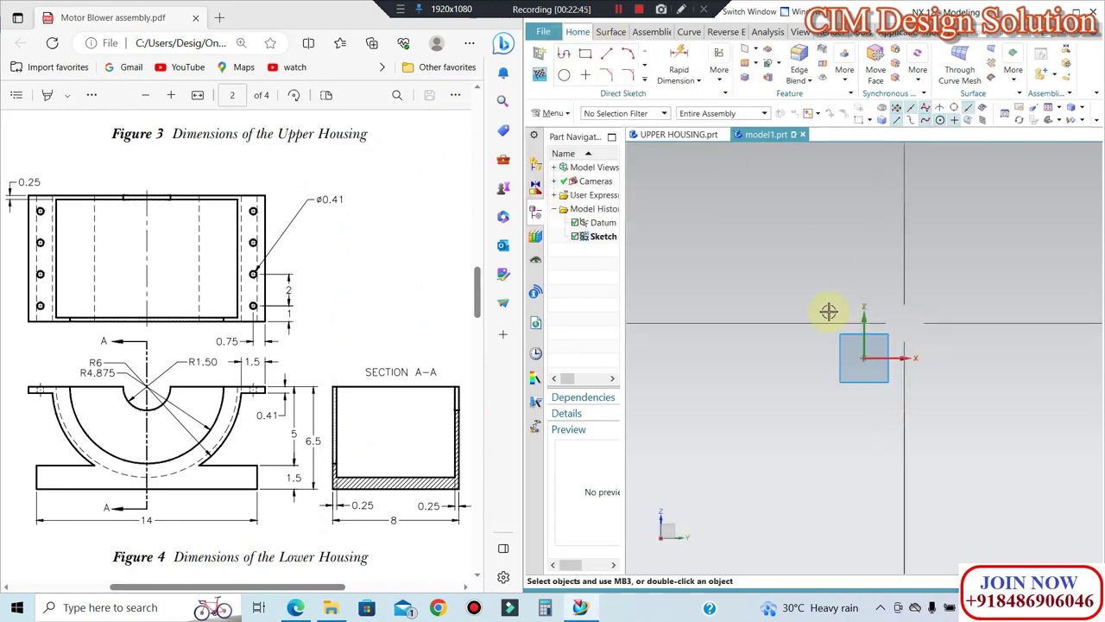
click(563, 76)
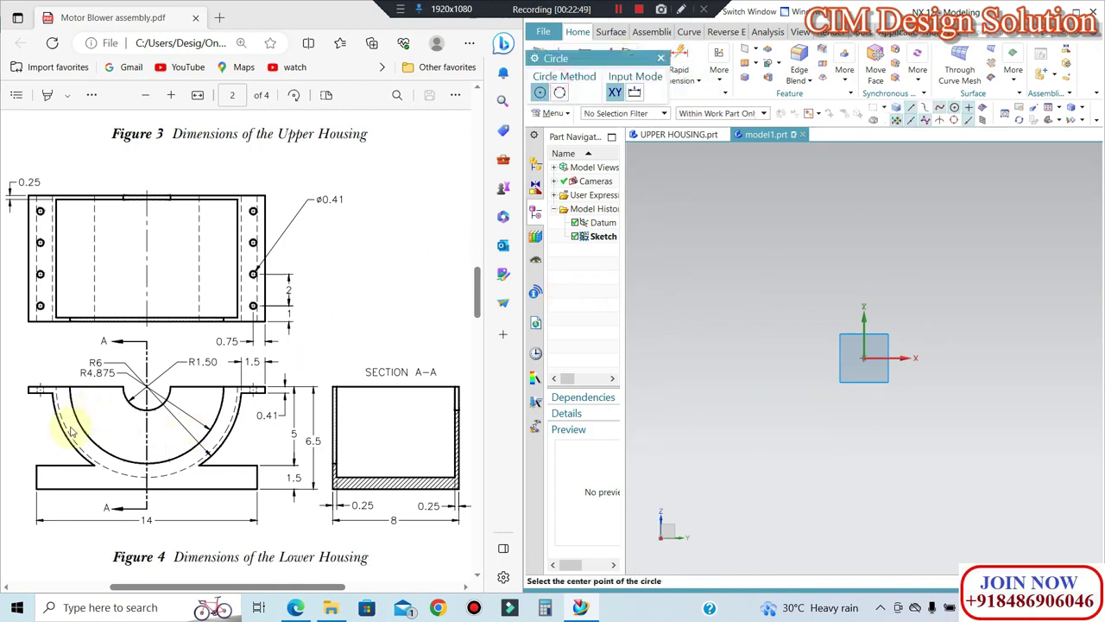
click(863, 358)
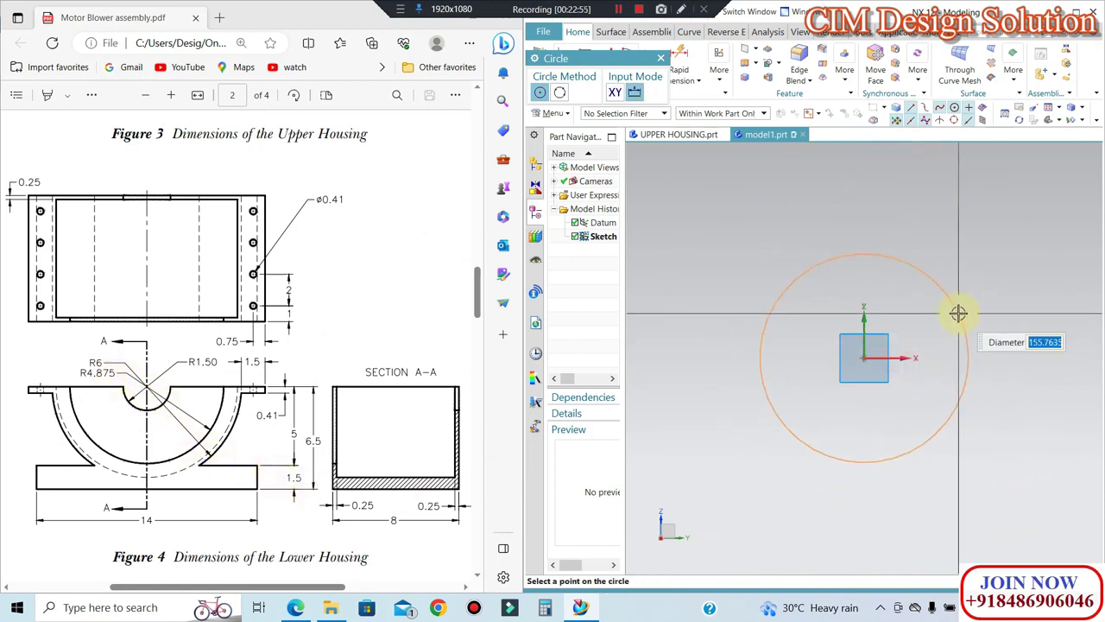
key(Return)
key(Escape)
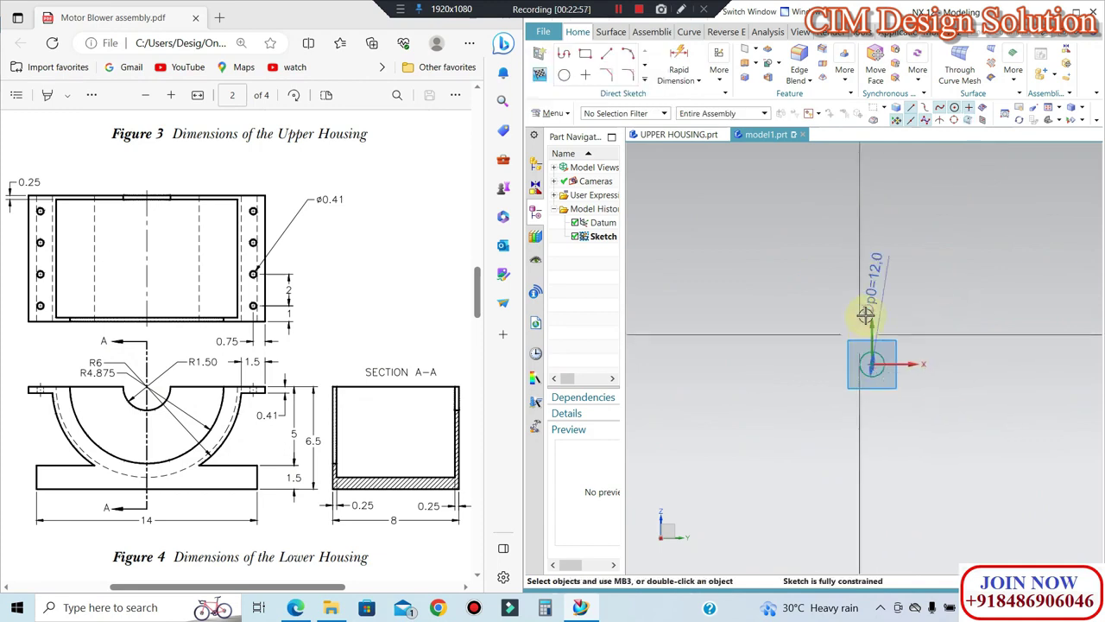
Step: Add a concentric Ø9.75 circle at the origin
scroll(876, 345, up, 5)
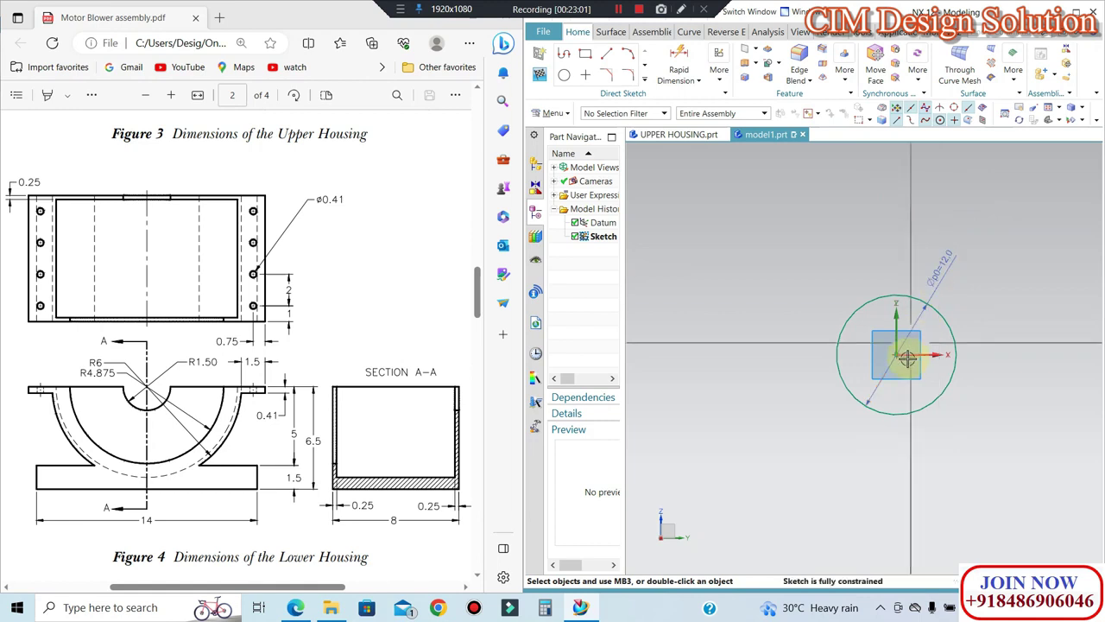
scroll(915, 347, up, 5)
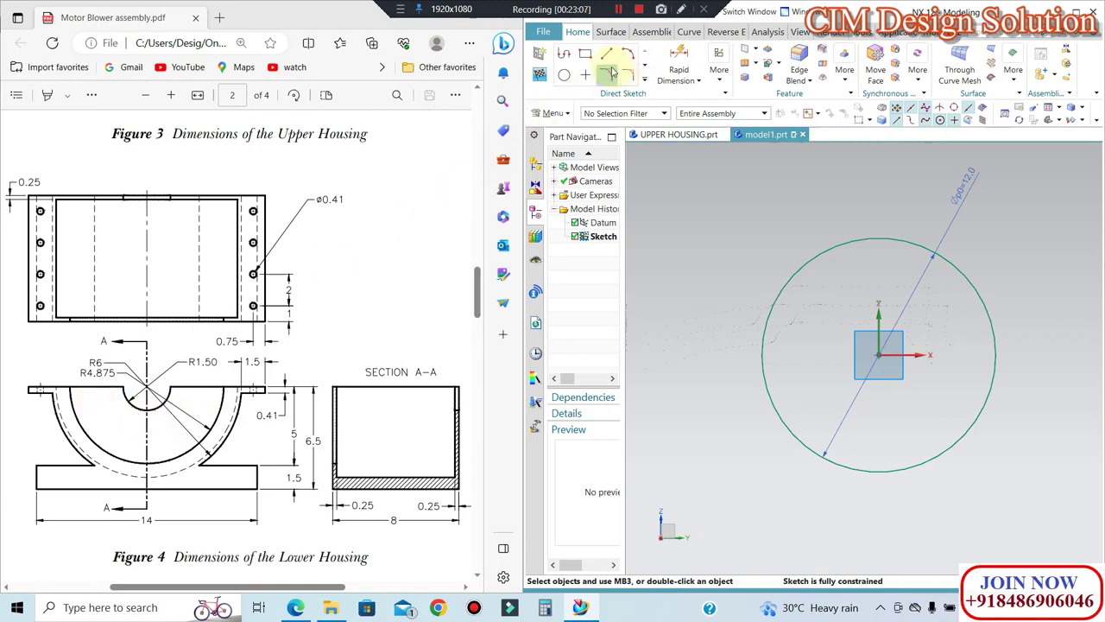
click(566, 77)
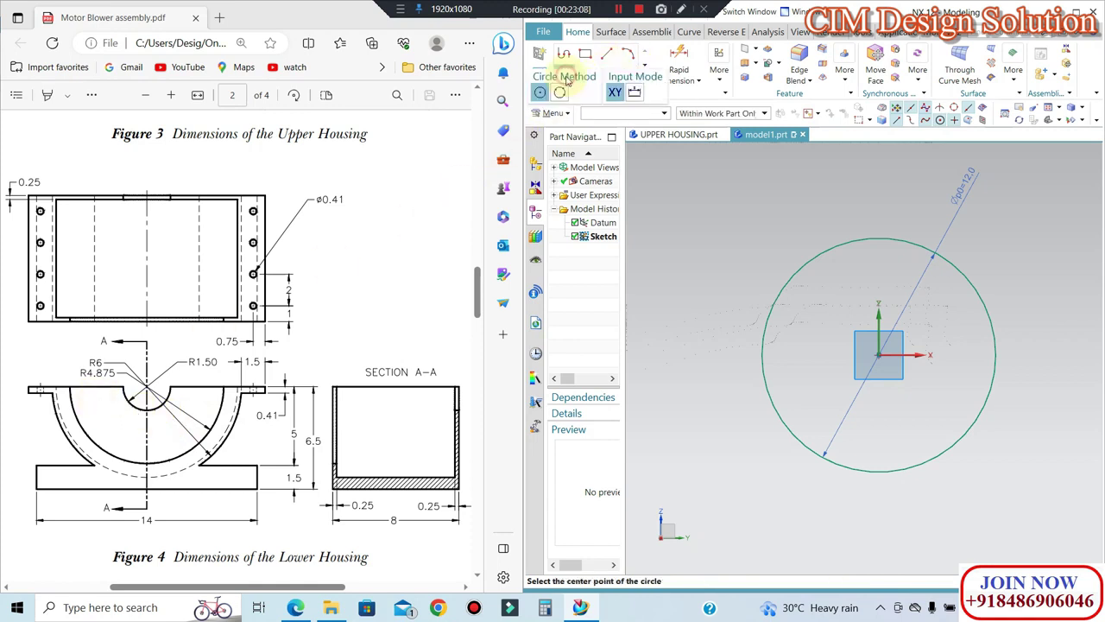
click(870, 334)
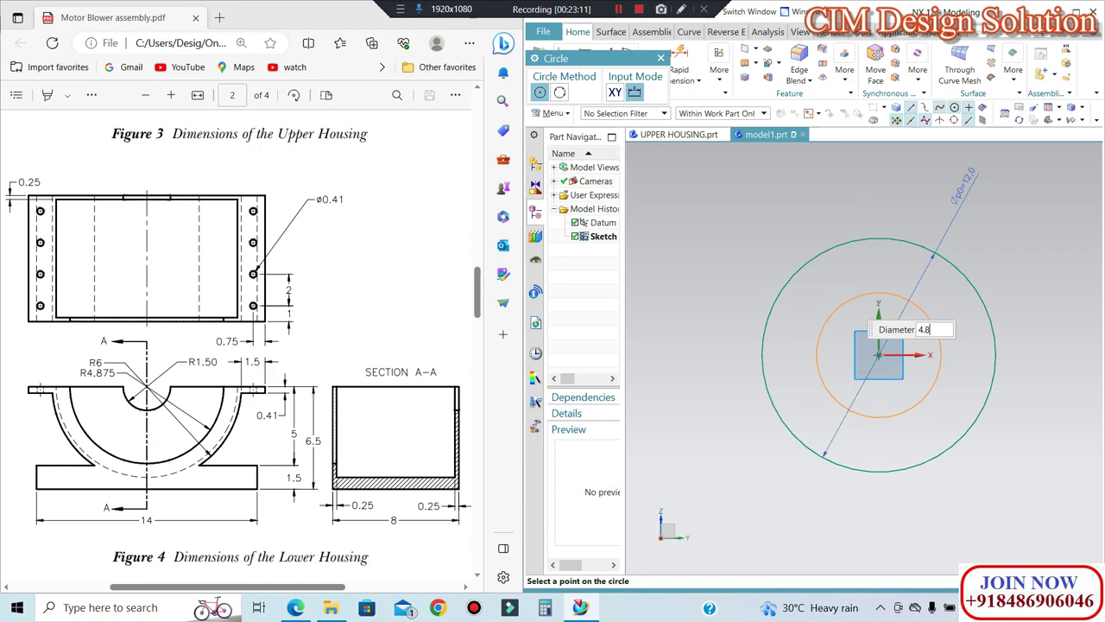
text(4.875*2)
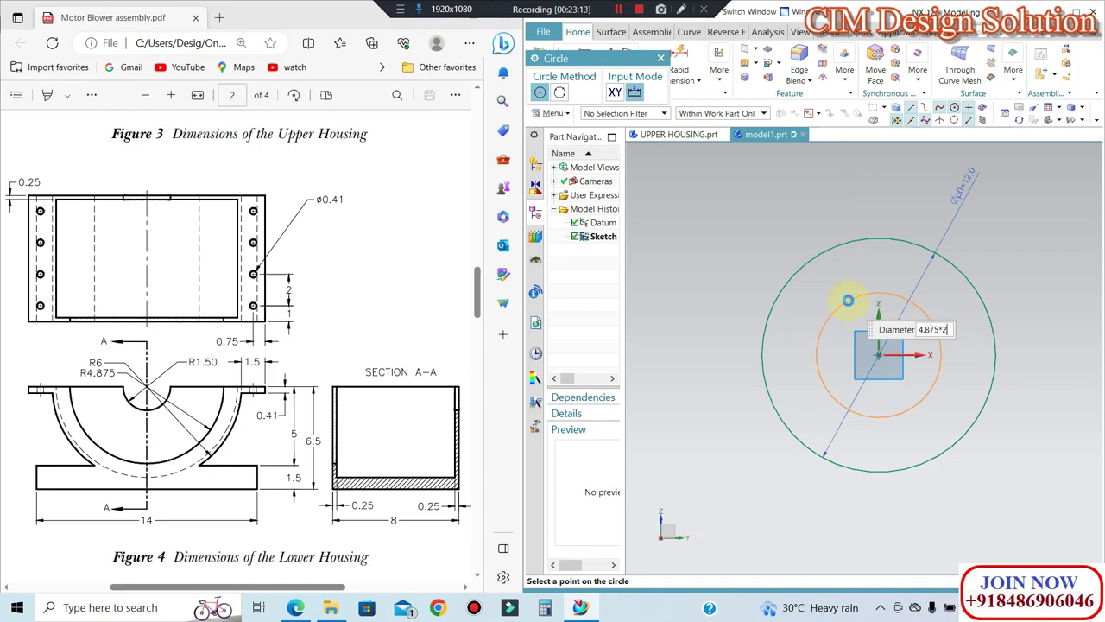
key(Return)
key(Escape)
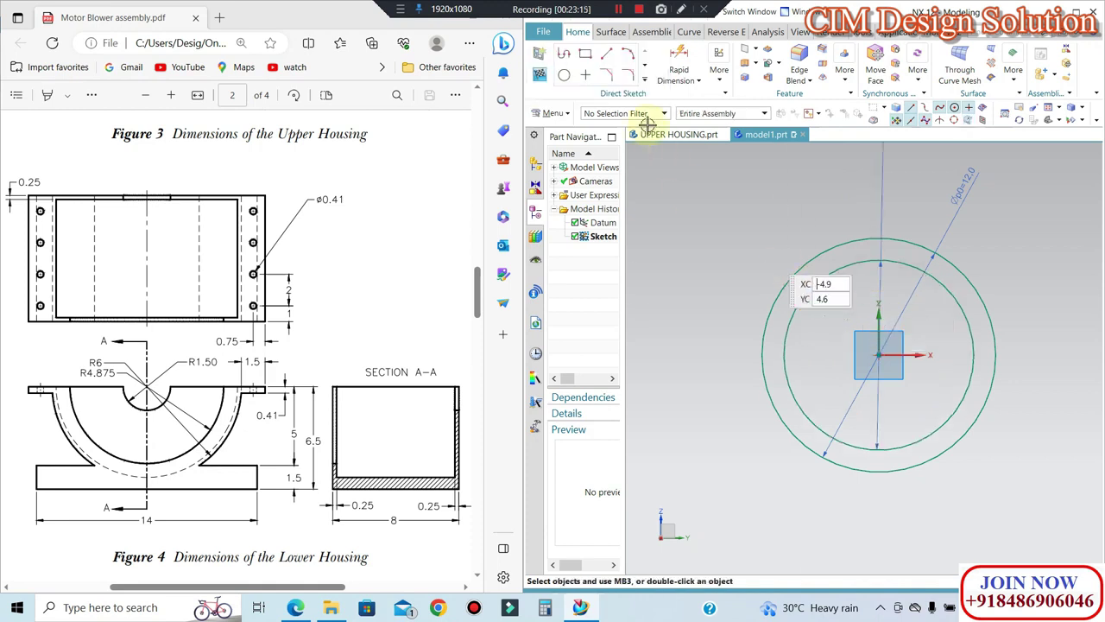
Step: Draw a 7.1 horizontal line from the centre and mirror it across the vertical axis
key(l)
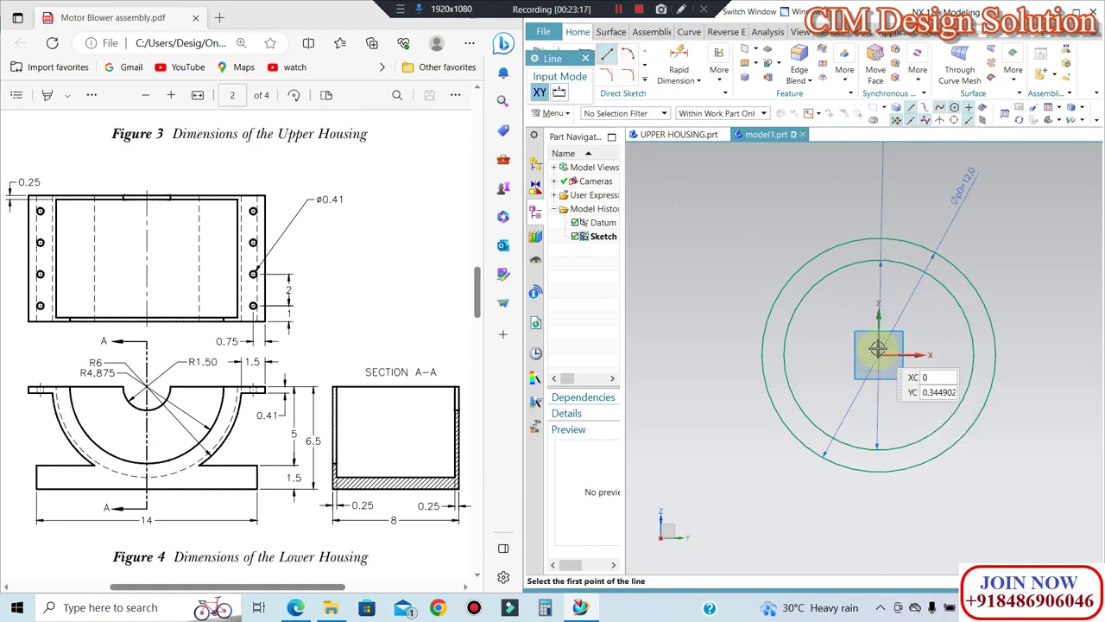
click(877, 354)
click(740, 354)
key(Escape)
click(652, 88)
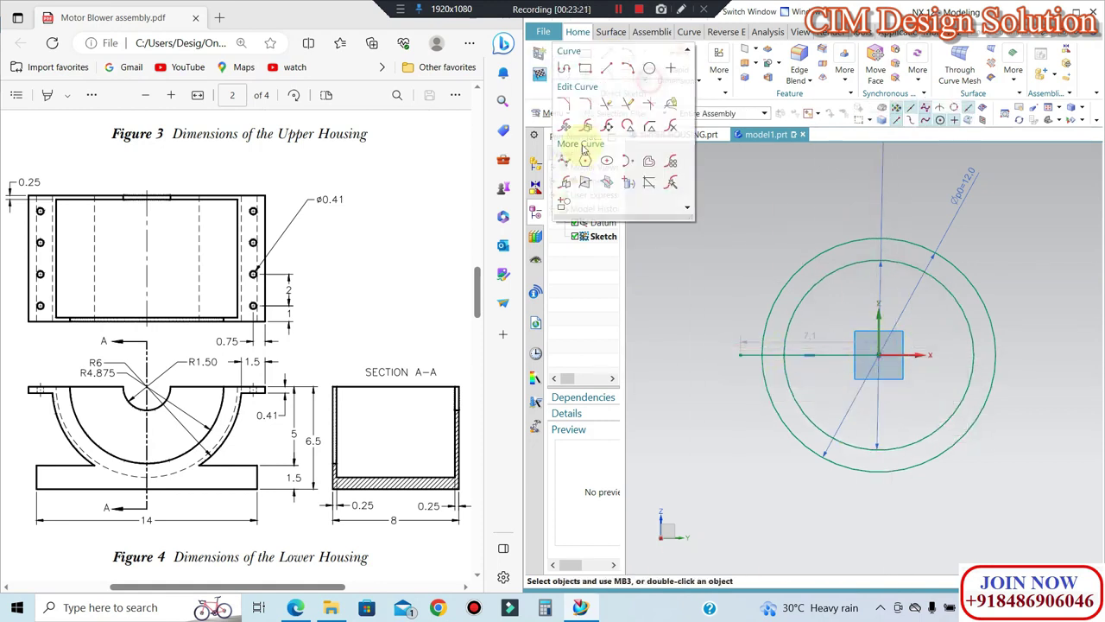
click(565, 189)
click(863, 354)
click(876, 334)
middle_click(834, 458)
Step: Trim away both circles' upper arcs and the excess line segments, leaving a half-ring profile
click(644, 79)
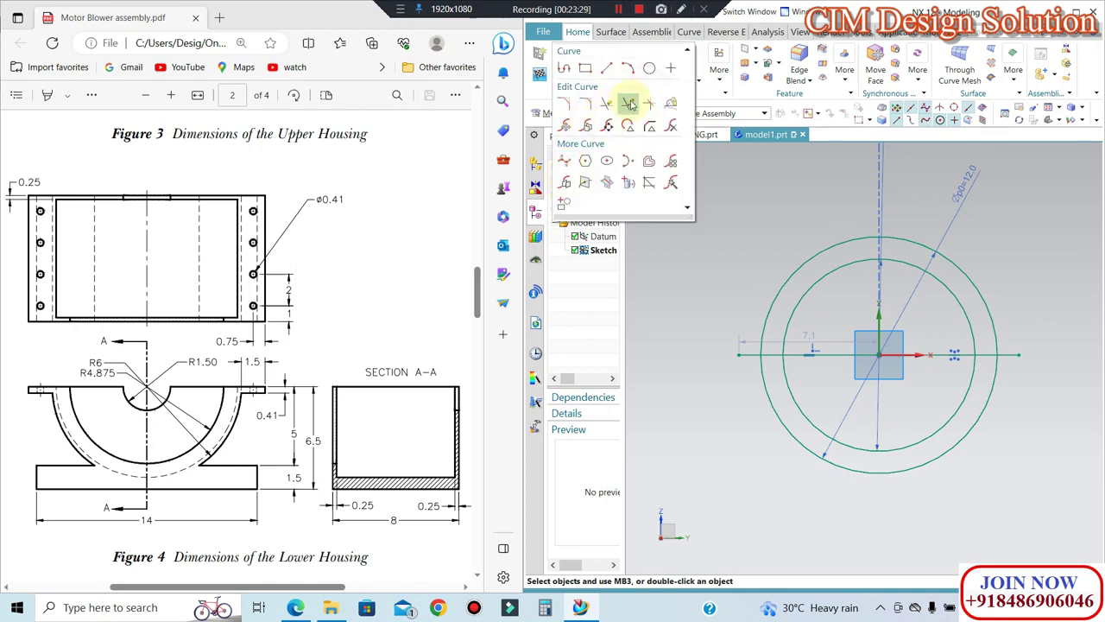
click(629, 104)
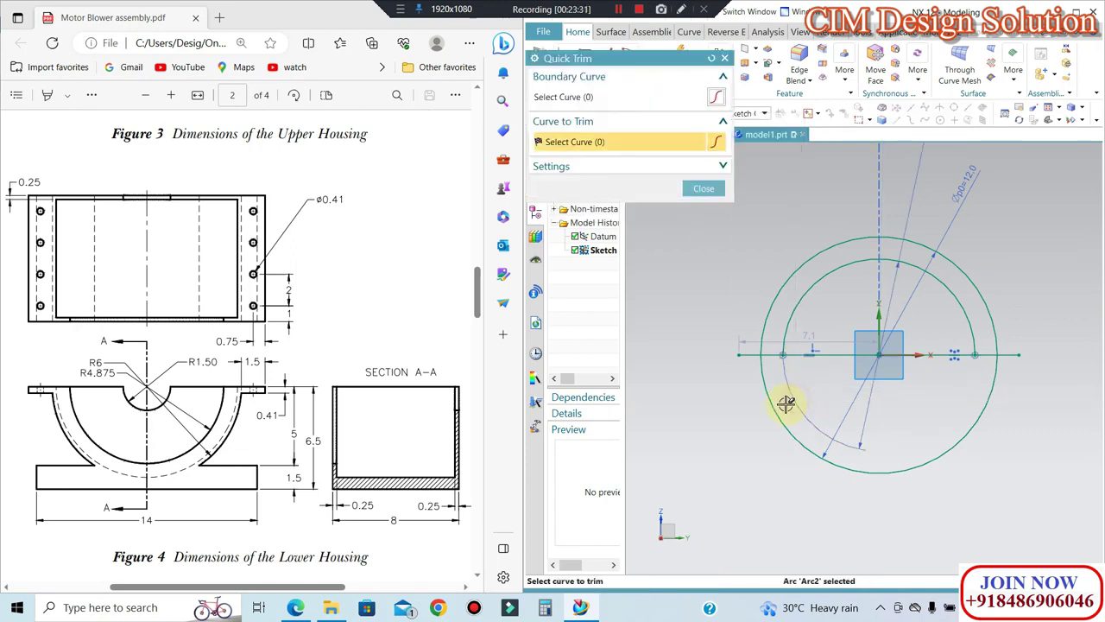
click(779, 405)
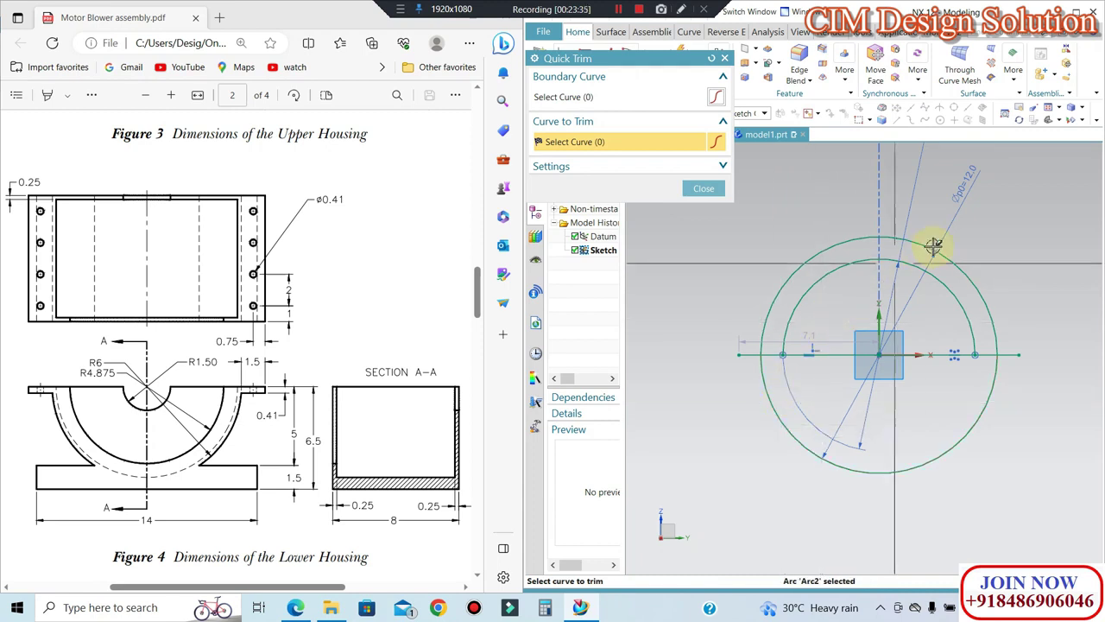
click(701, 189)
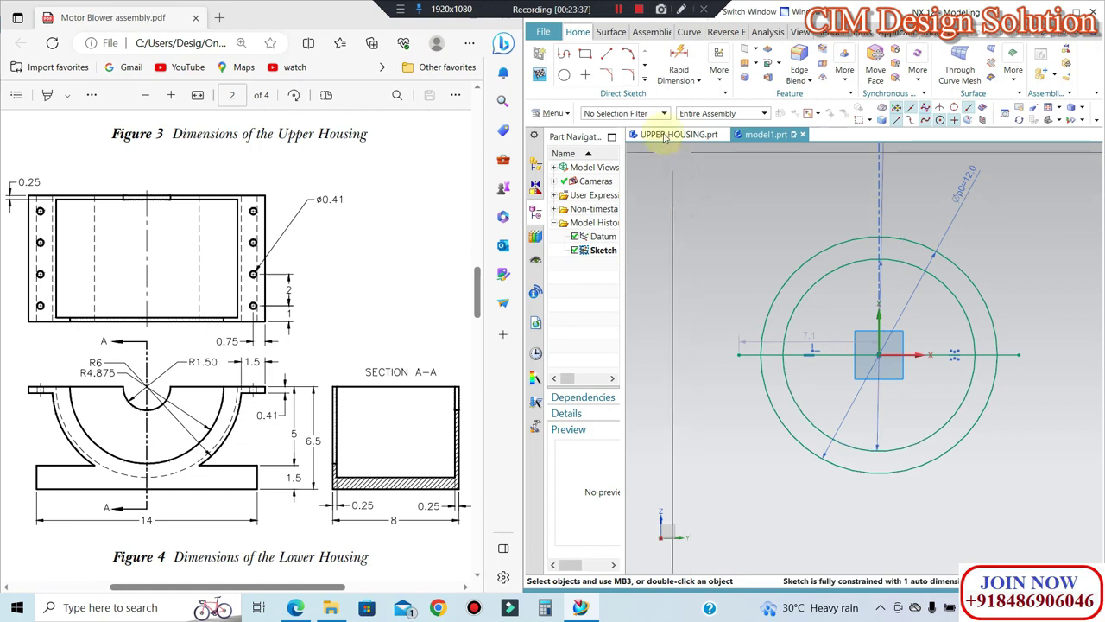
click(644, 76)
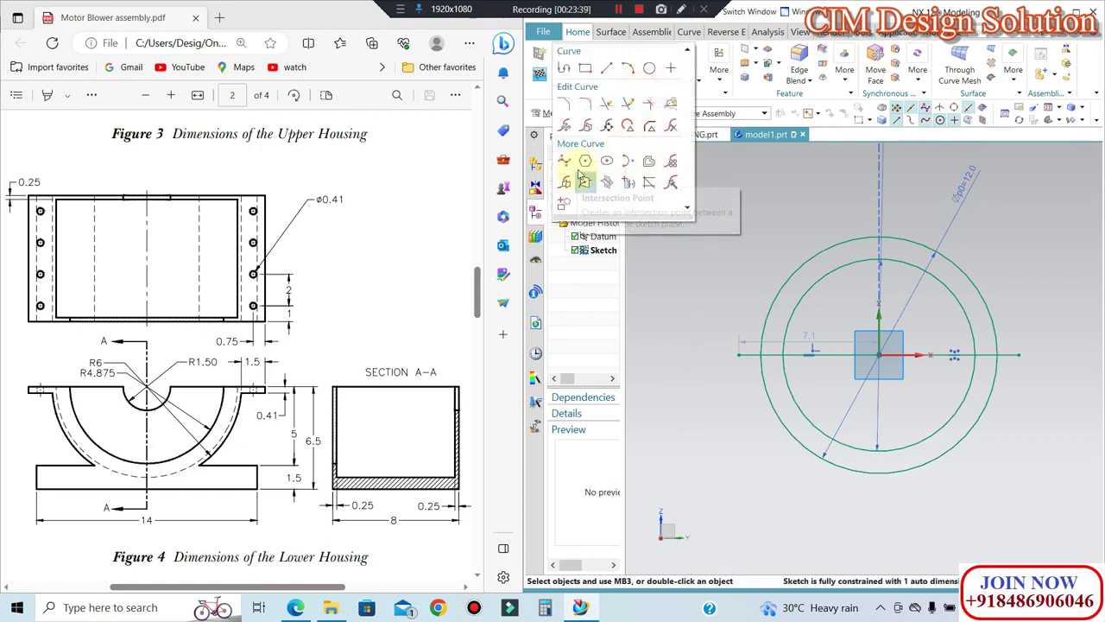
click(609, 105)
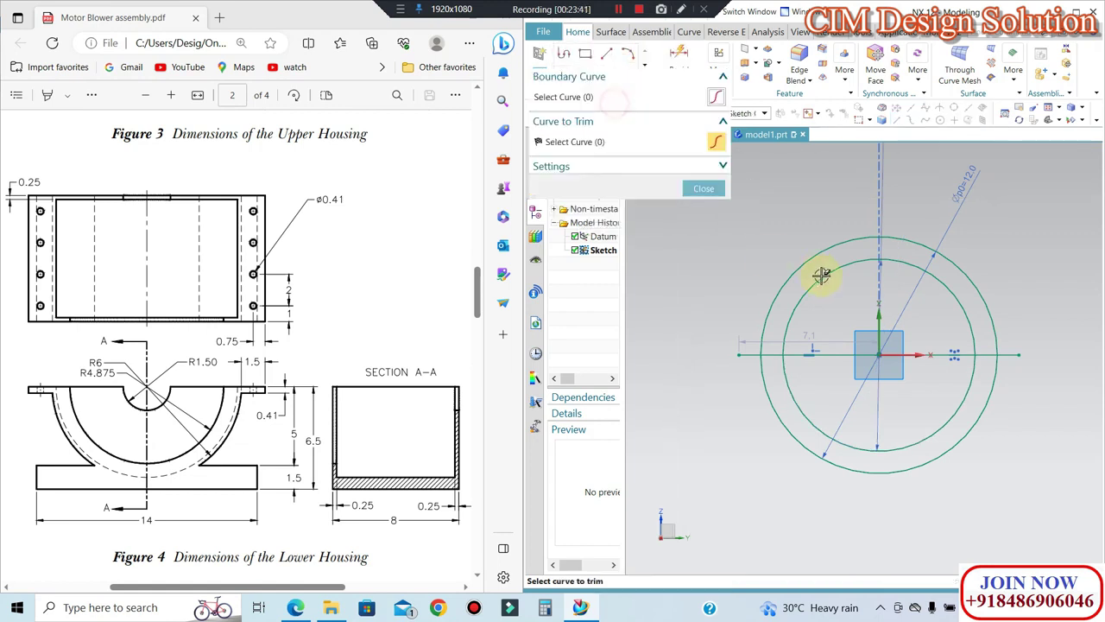
click(816, 256)
click(828, 271)
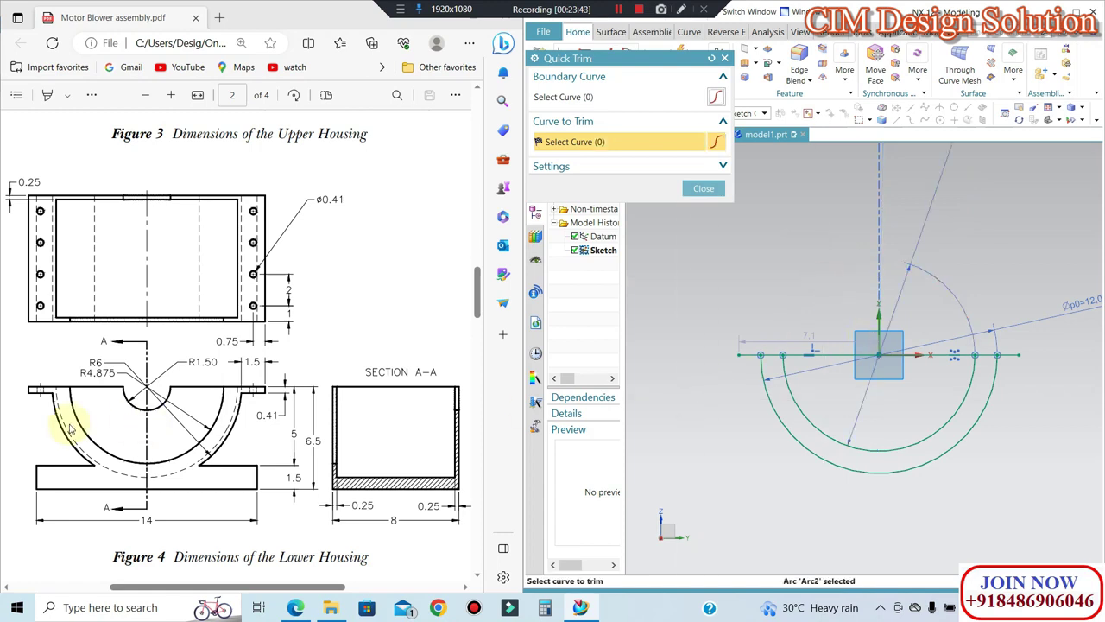
click(746, 353)
click(1008, 354)
click(827, 355)
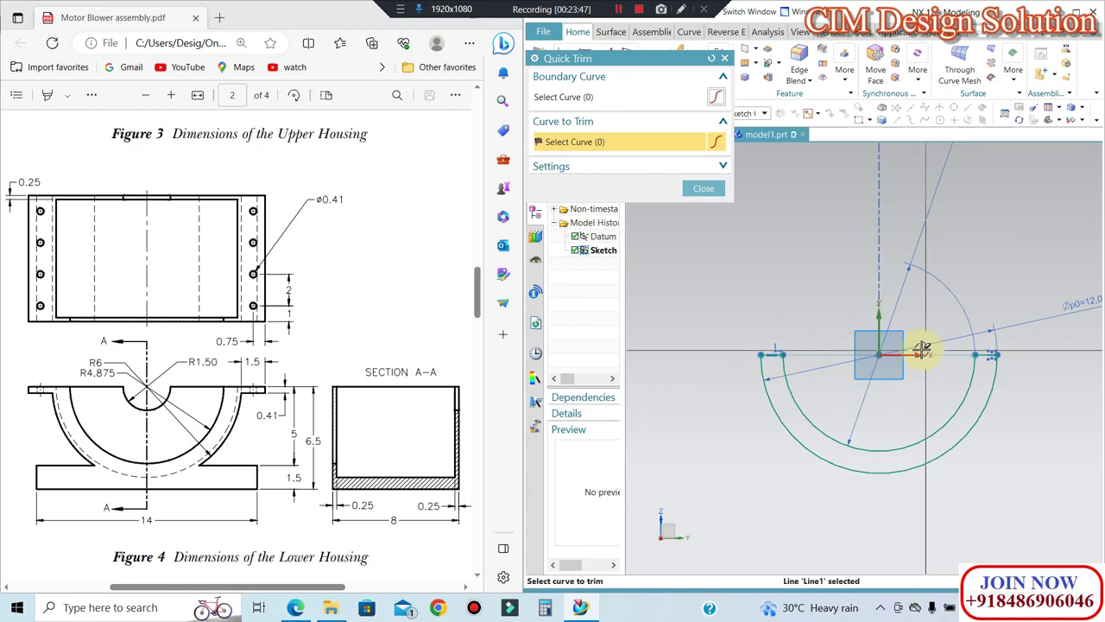
click(703, 189)
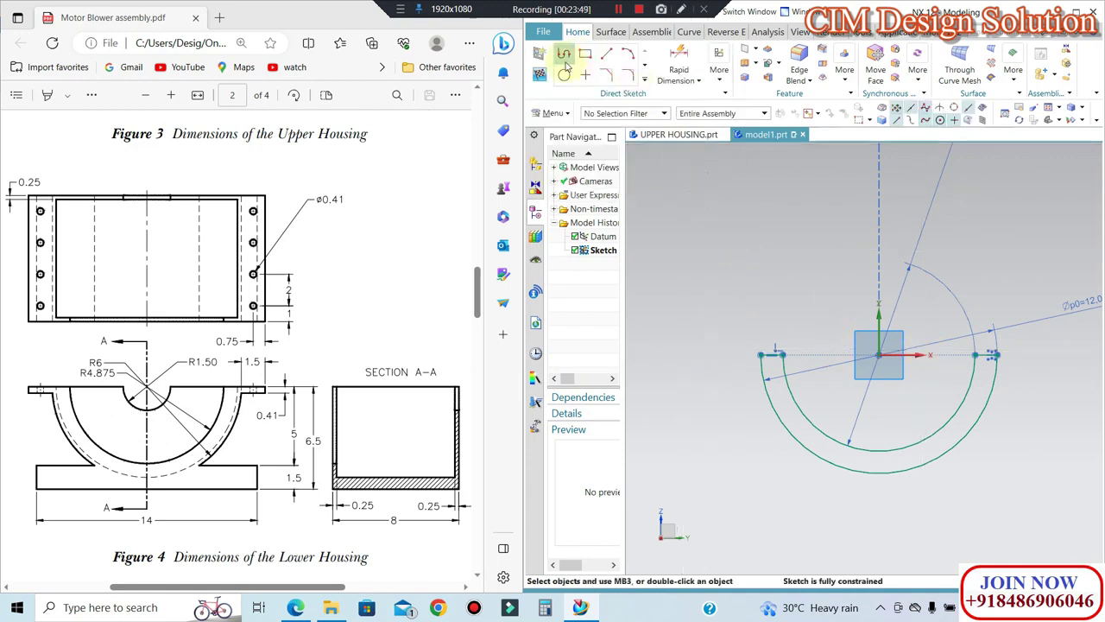
Step: Finish the sketch and extrude the half-ring profile from -4 to 4 mm
click(541, 76)
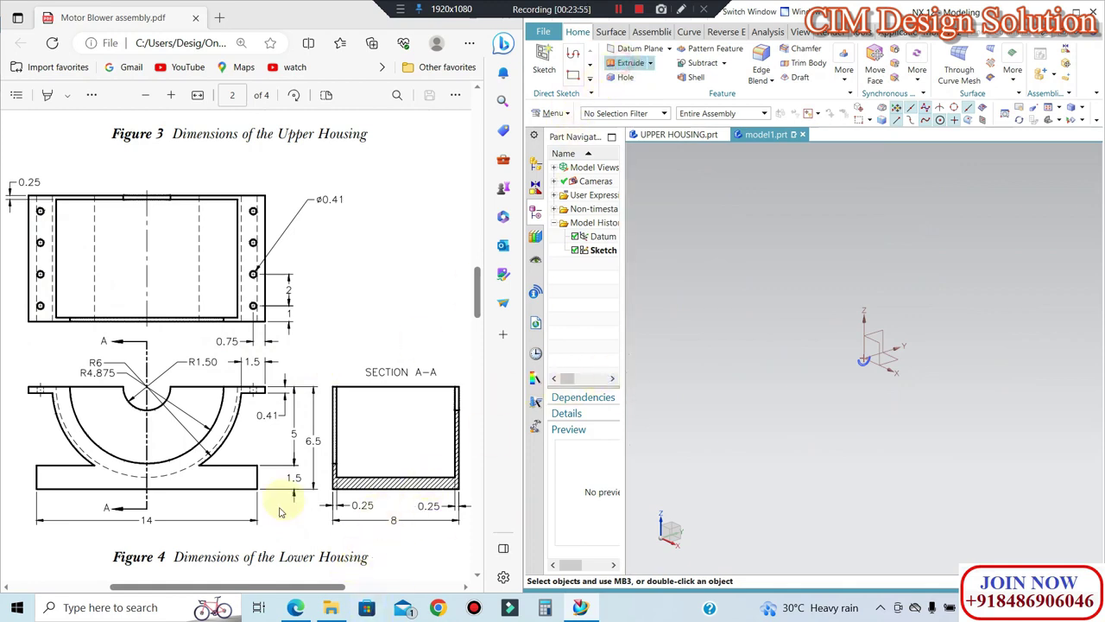
key(x)
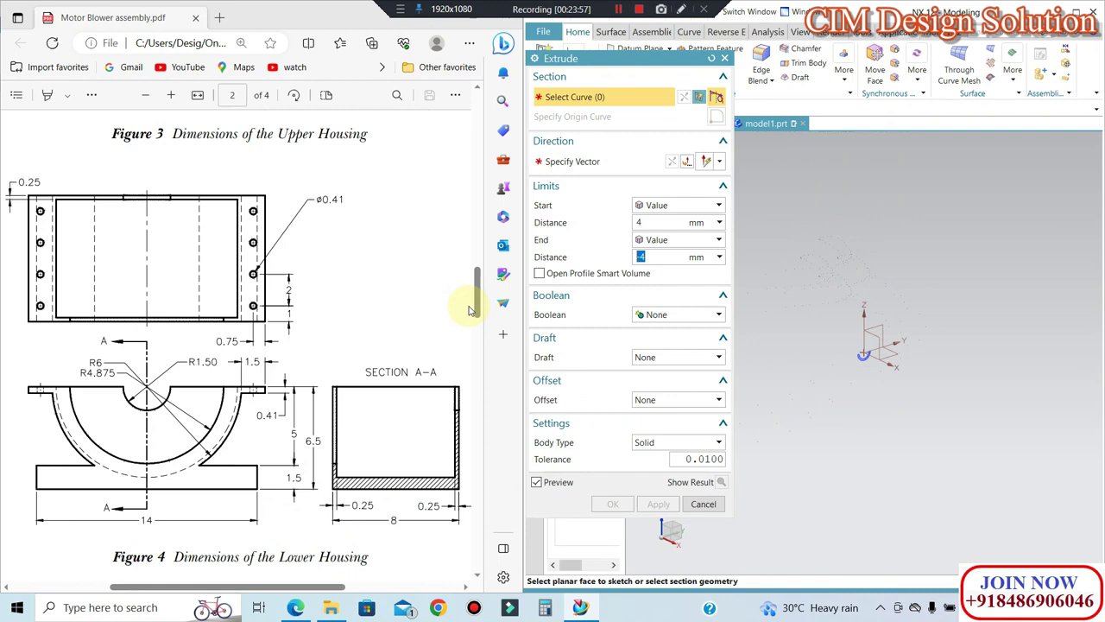
click(850, 371)
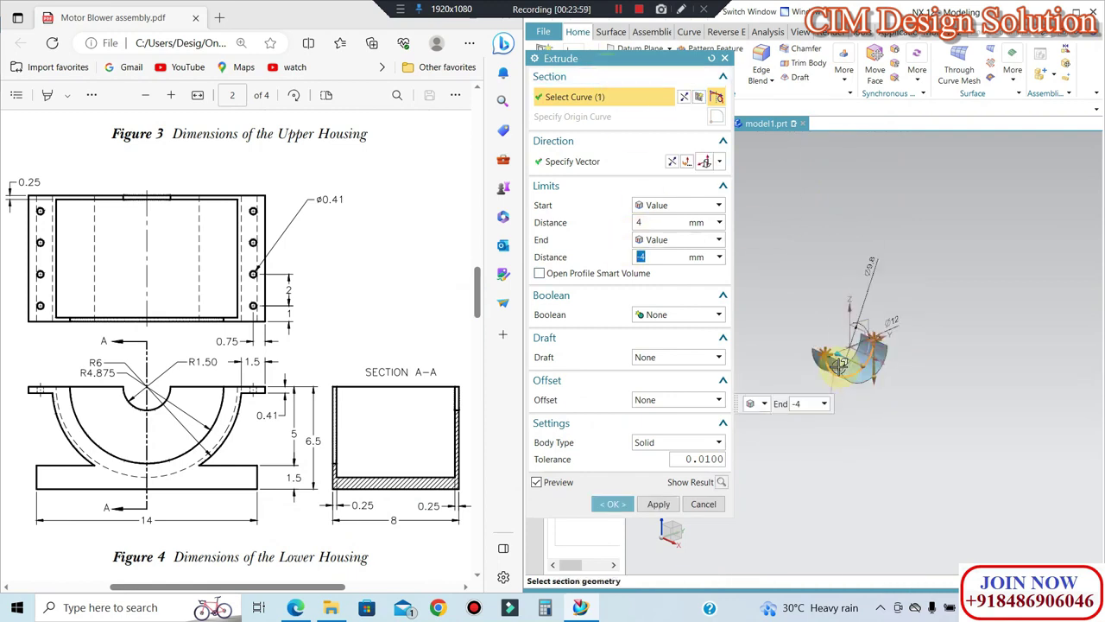
scroll(824, 341, up, 4)
click(842, 377)
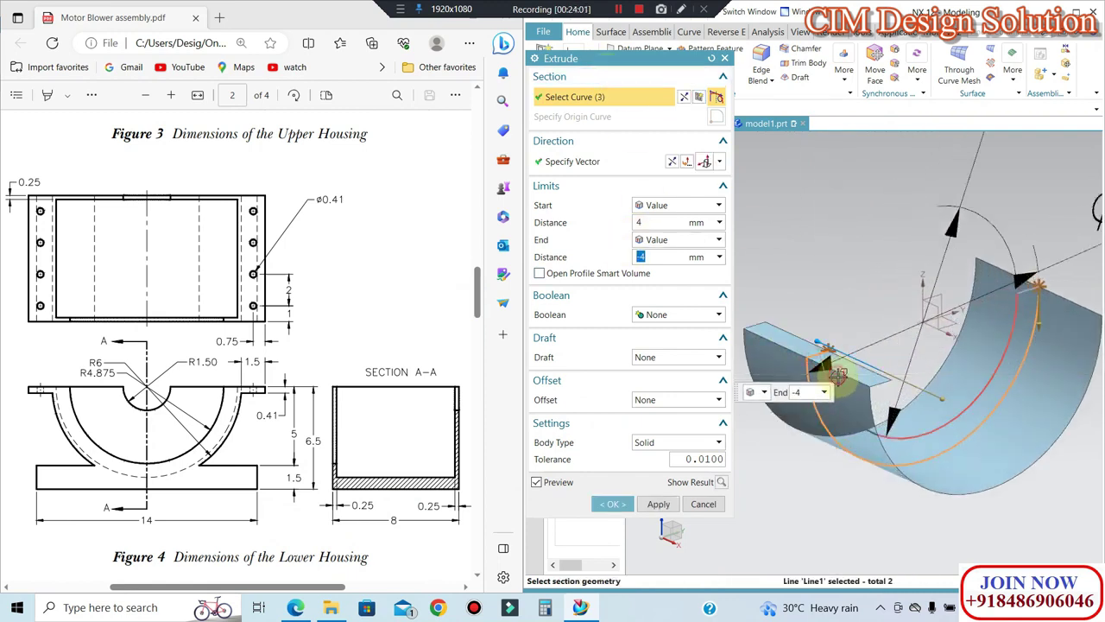
click(971, 280)
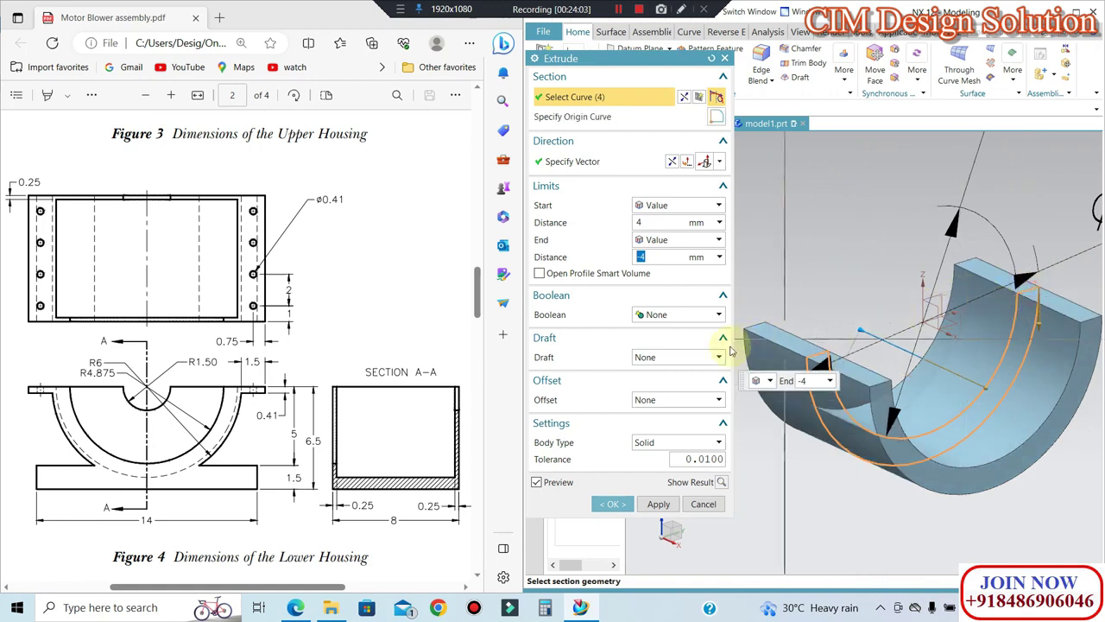
click(610, 504)
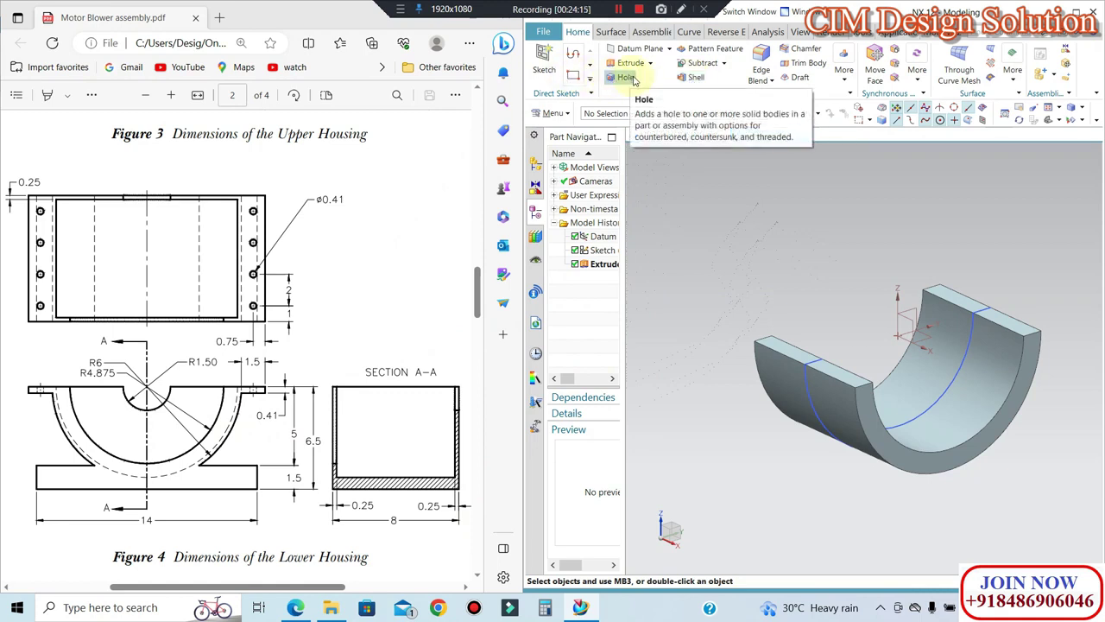
Step: Hollow the half-ring solid into a 0.25-thick shell with the left and right top faces removed
click(696, 79)
click(812, 365)
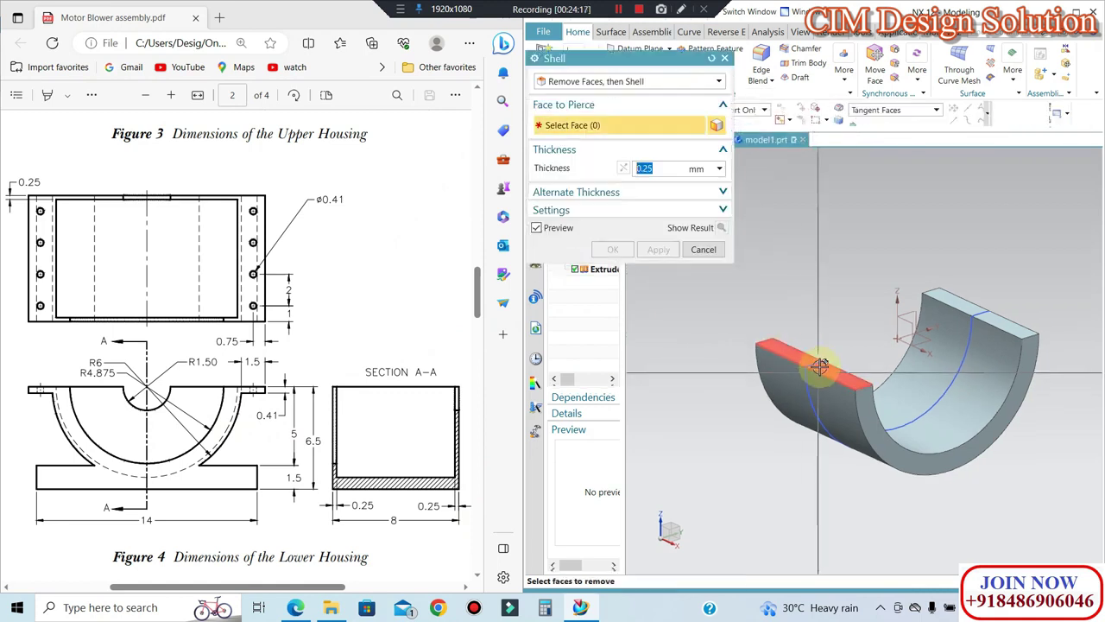
click(954, 309)
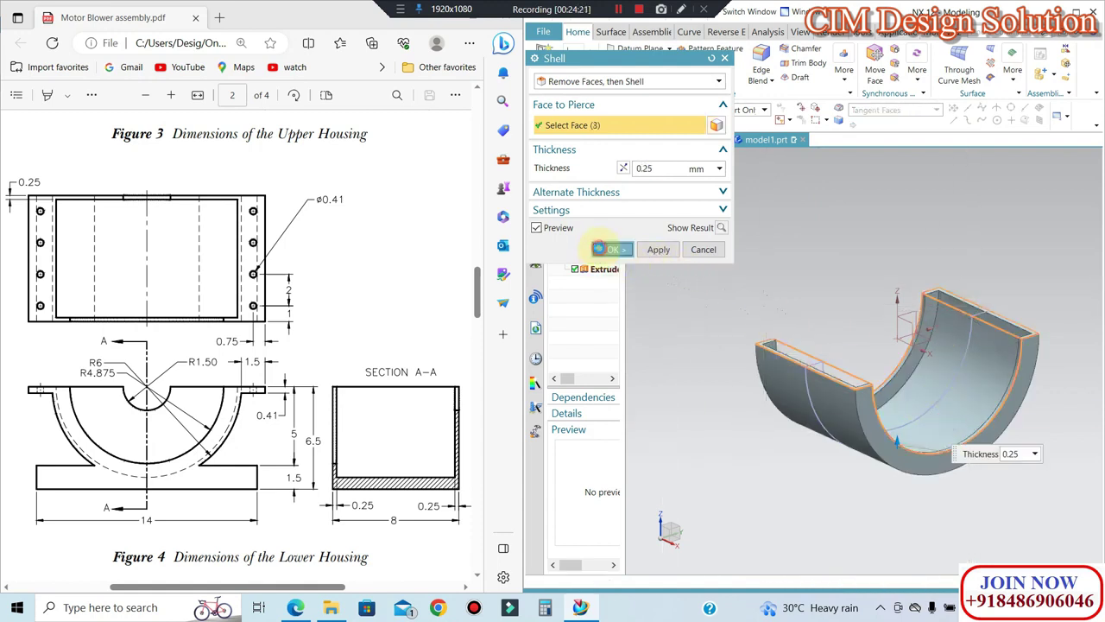
click(604, 250)
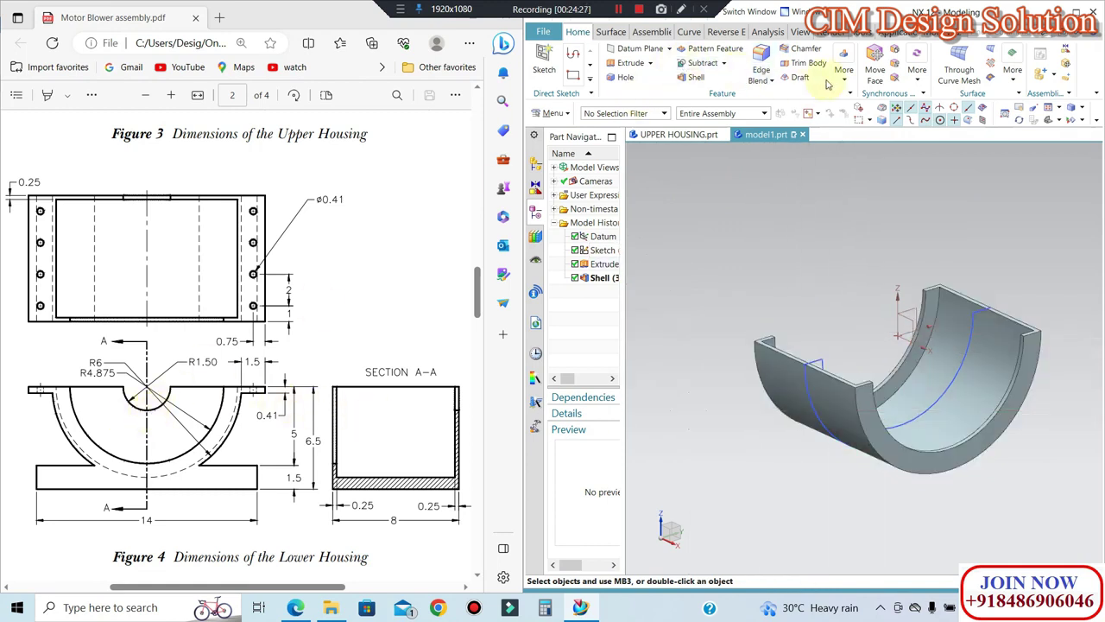
click(843, 74)
Step: Resize the shell's curved face to a 9.75 diameter, matching R4.875 in the drawing
click(917, 74)
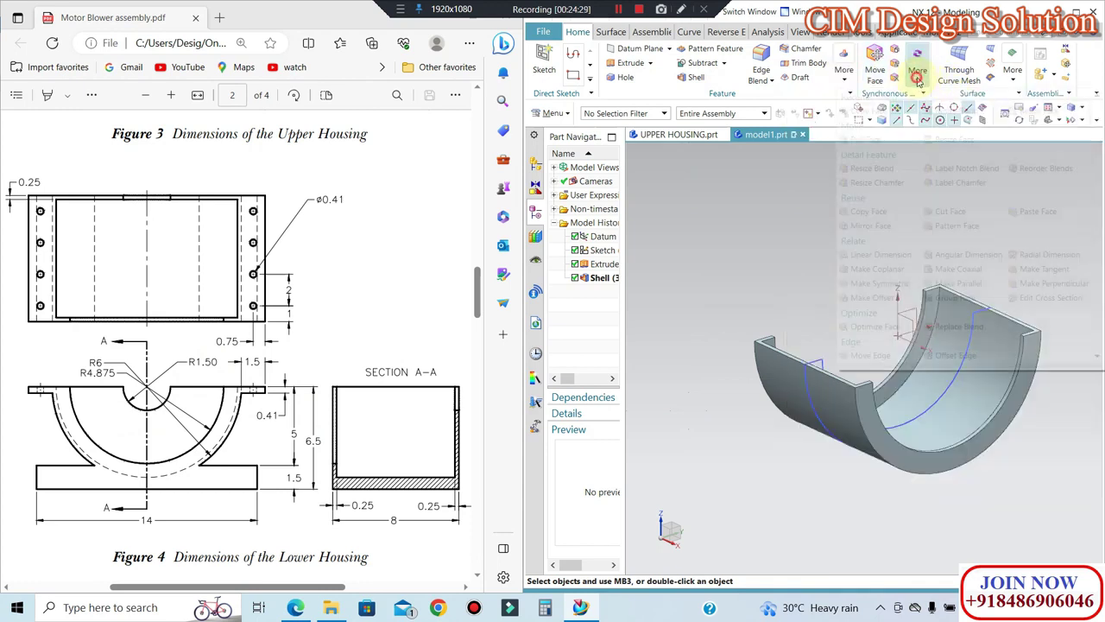
click(1037, 111)
scroll(889, 363, down, 3)
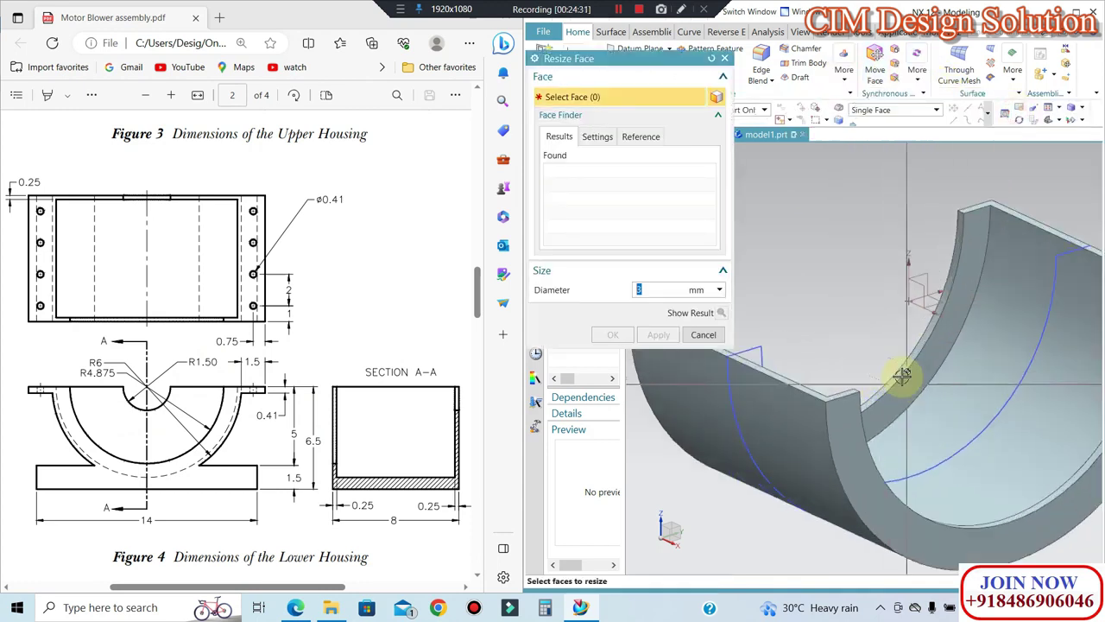
click(859, 350)
scroll(907, 397, up, 1)
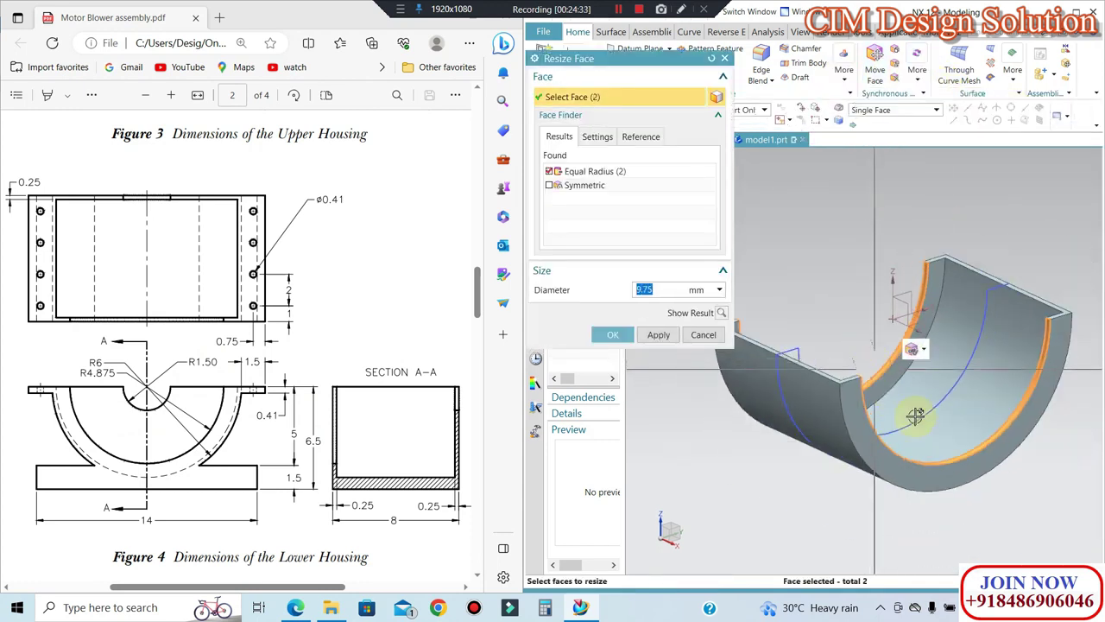
shift+click(986, 420)
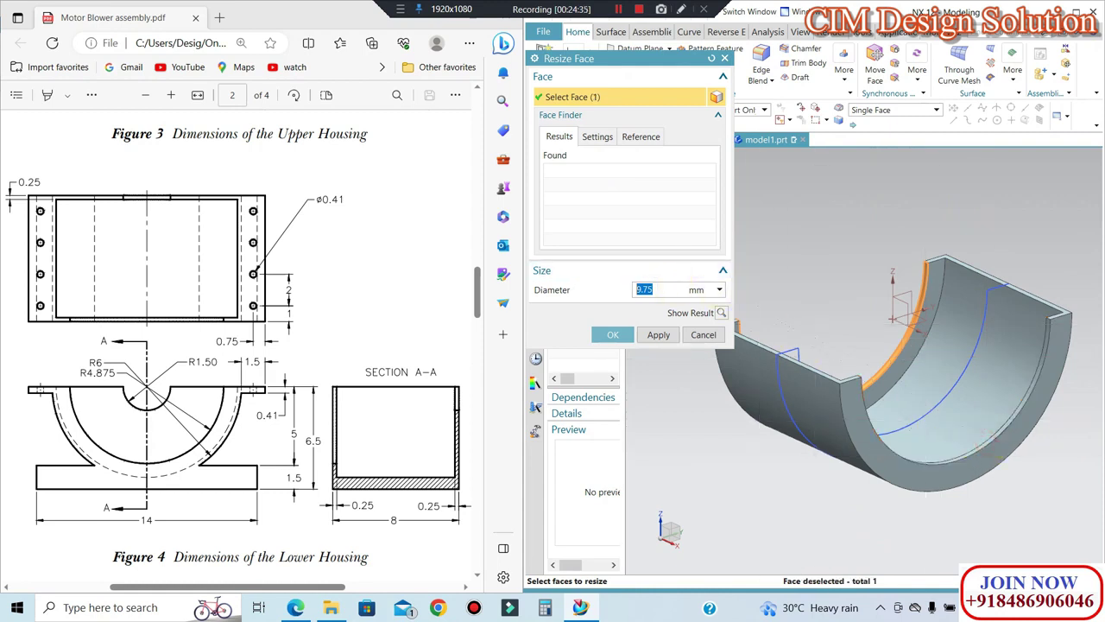
text(3)
key(Return)
key(ctrl+alt+r)
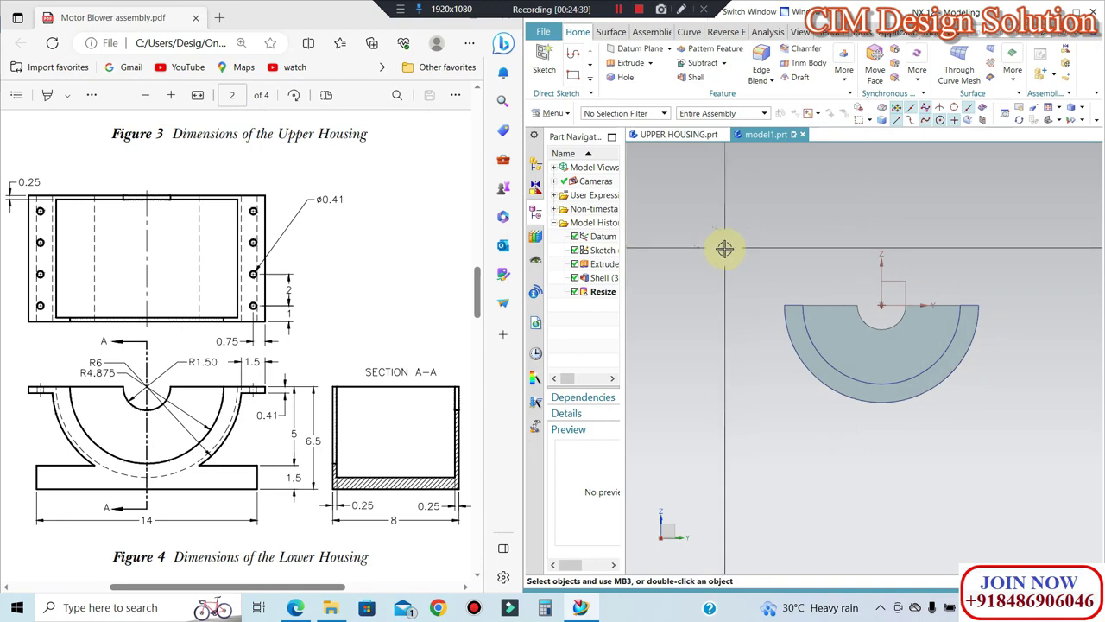
Step: Start a sketch on the datum plane and draw a 1.4-wide rectangle at the shell's top-left edge
middle_drag(827, 314, 782, 244)
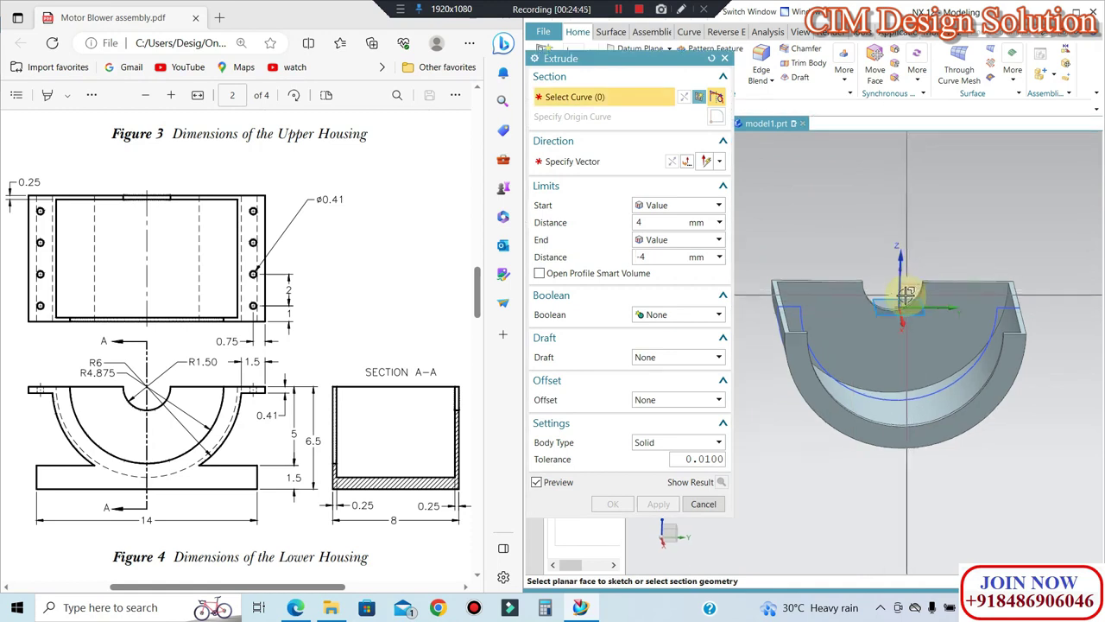
click(910, 288)
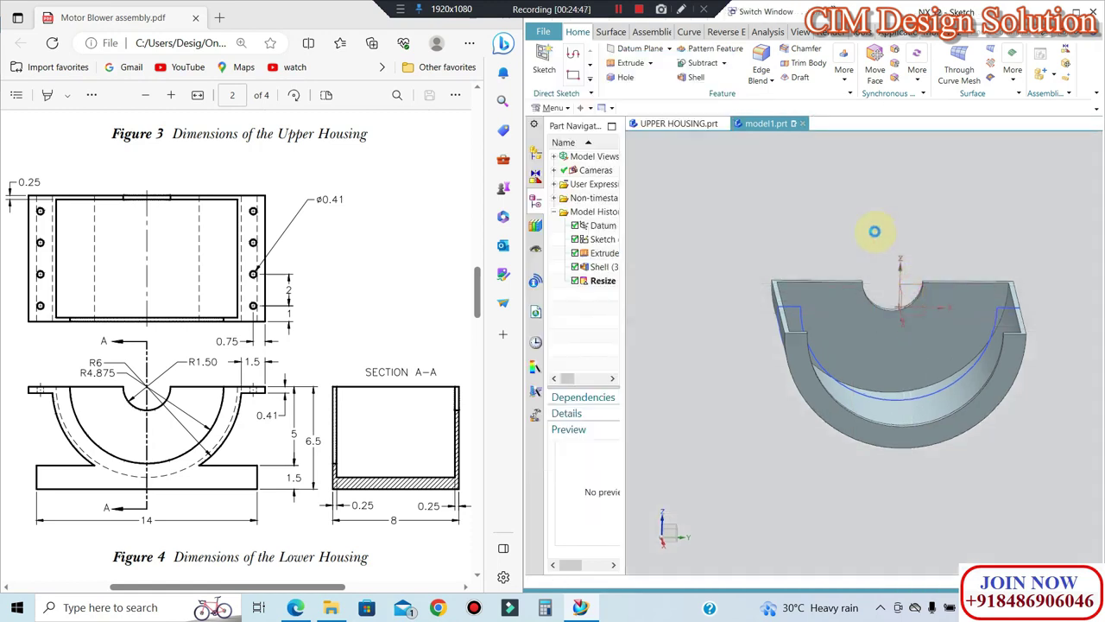
scroll(710, 380, up, 2)
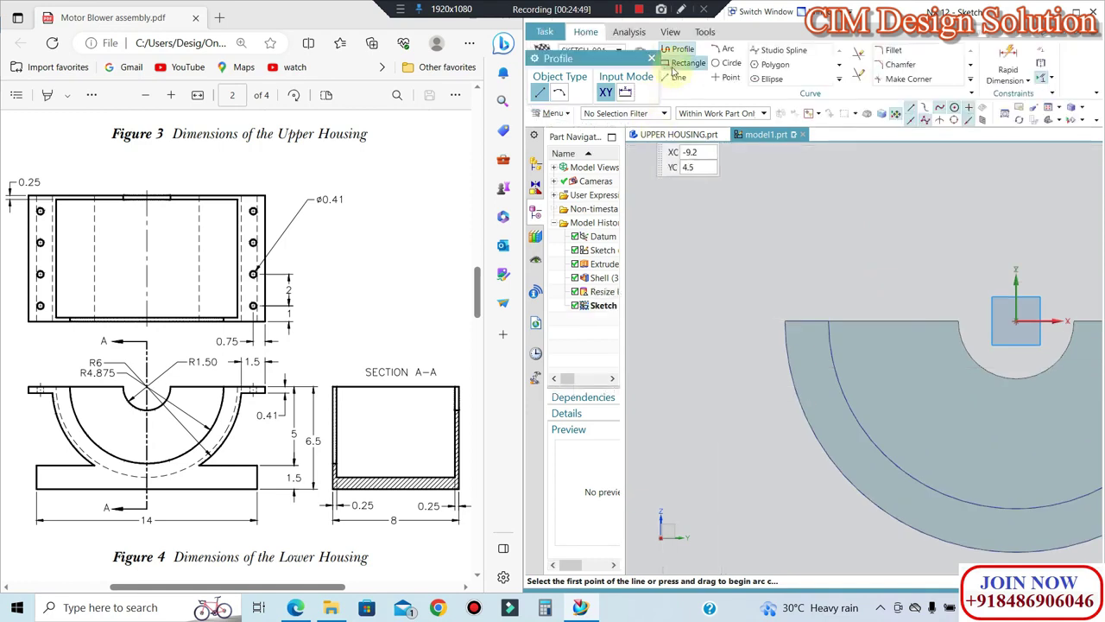
key(r)
scroll(765, 339, up, 2)
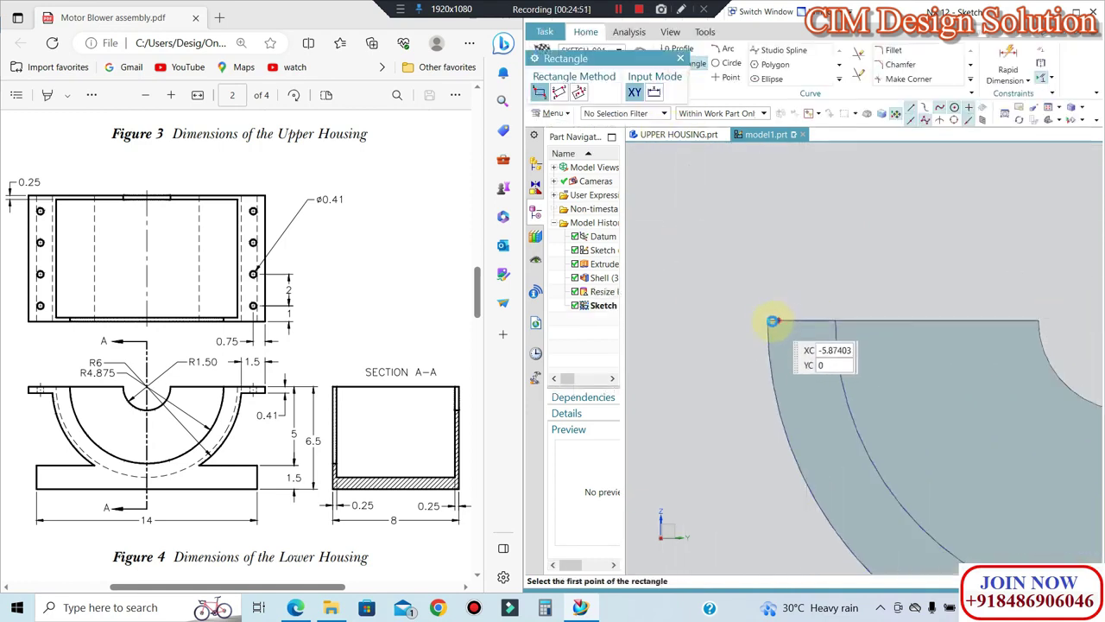
click(769, 321)
click(684, 353)
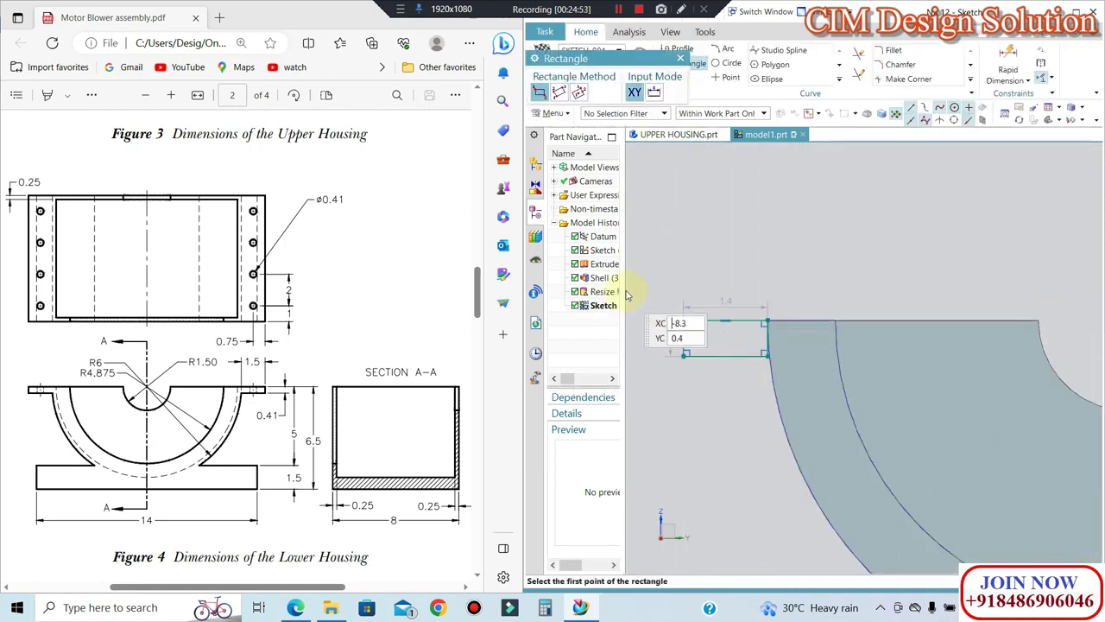
key(Escape)
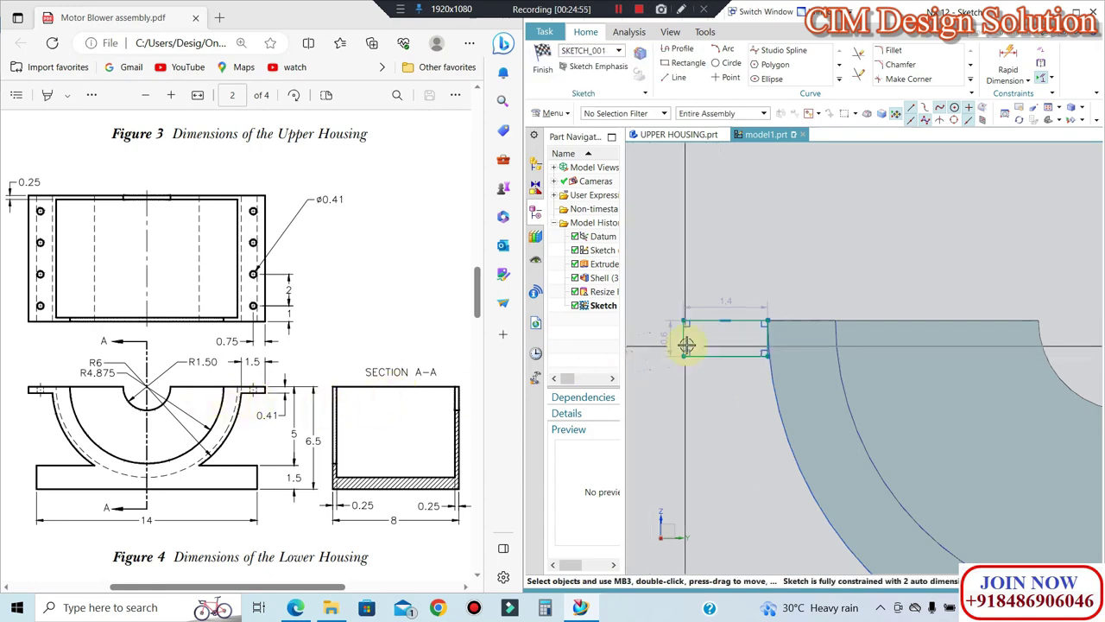
Step: Set the rectangle's height dimension p13 to 0.41
double_click(662, 337)
text(0.41)
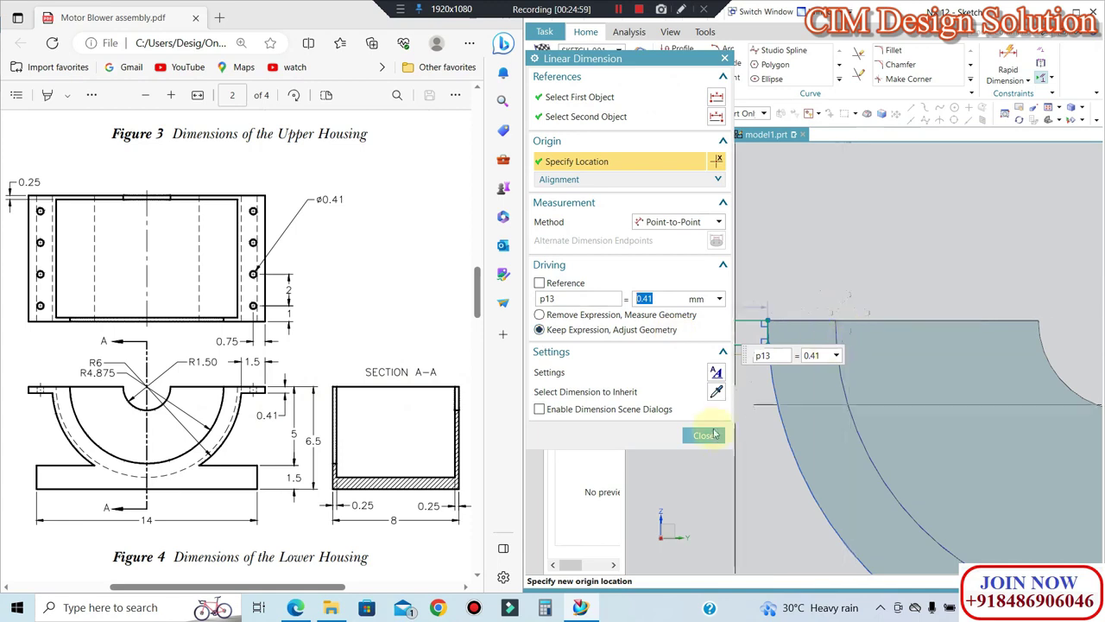
click(704, 436)
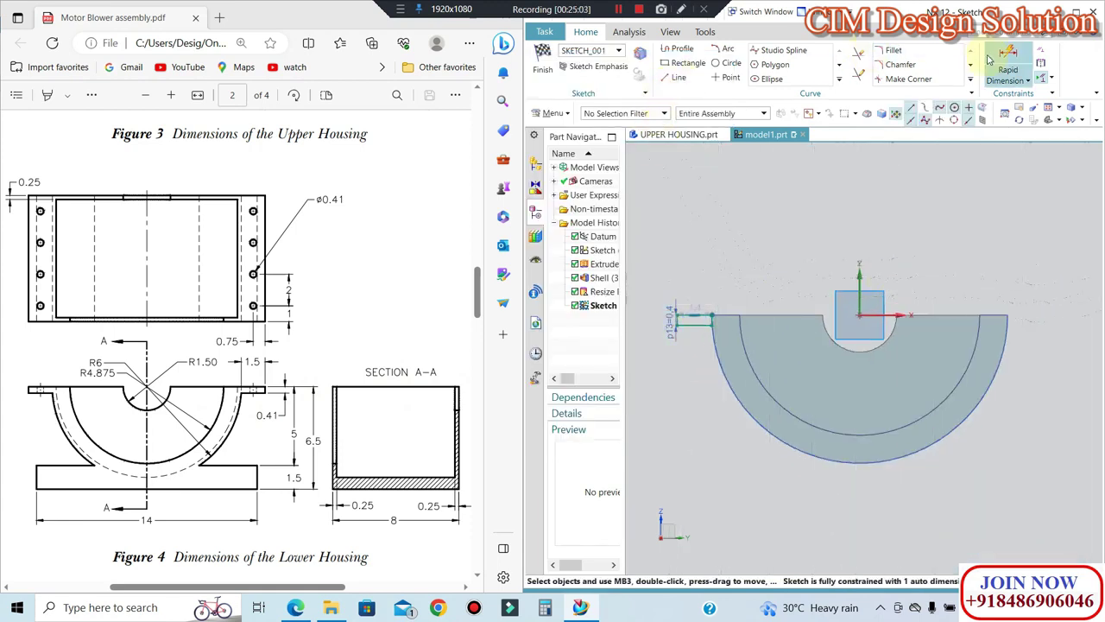
Step: Dimension the rectangle 7.5 from the sketch origin (p14), fully constraining the sketch
key(d)
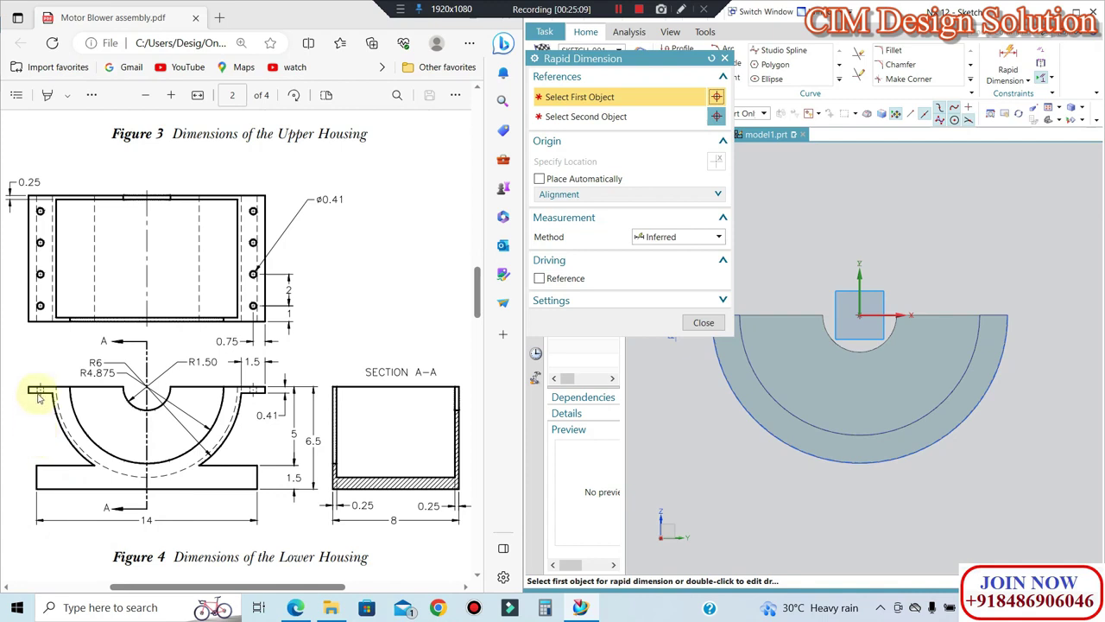
shift+middle_drag(864, 345, 932, 406)
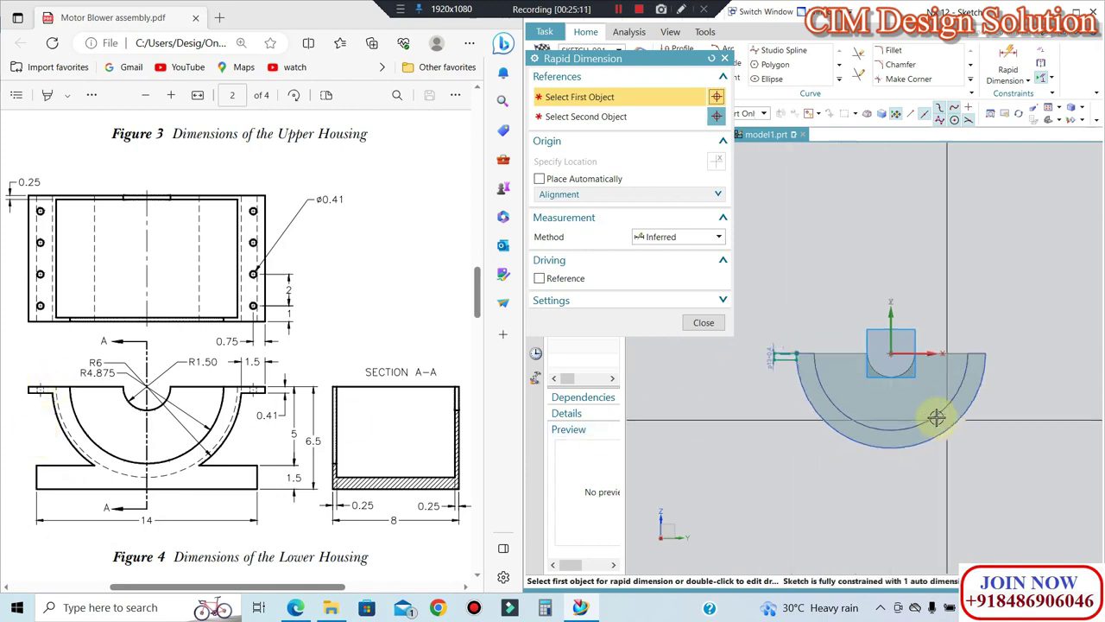
click(751, 352)
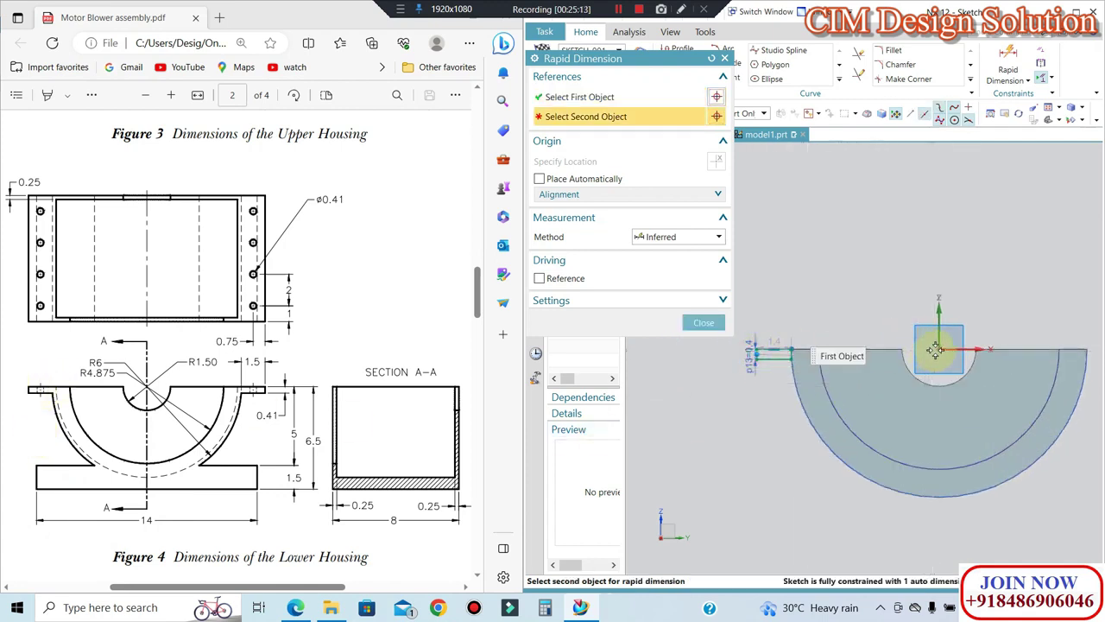
click(934, 349)
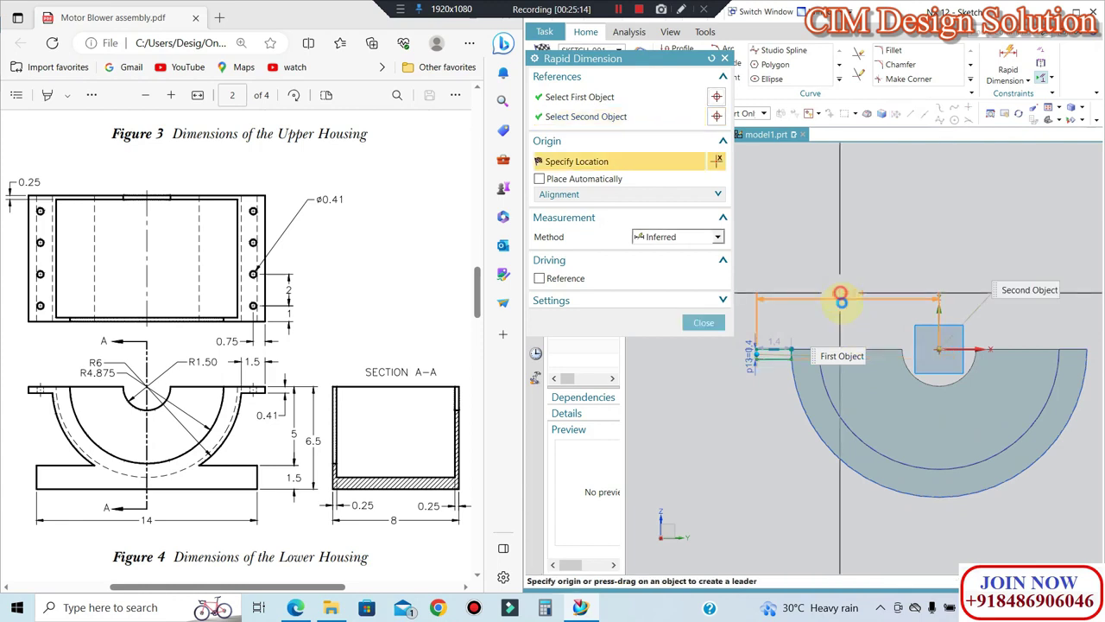
click(860, 341)
text(7.5)
key(Return)
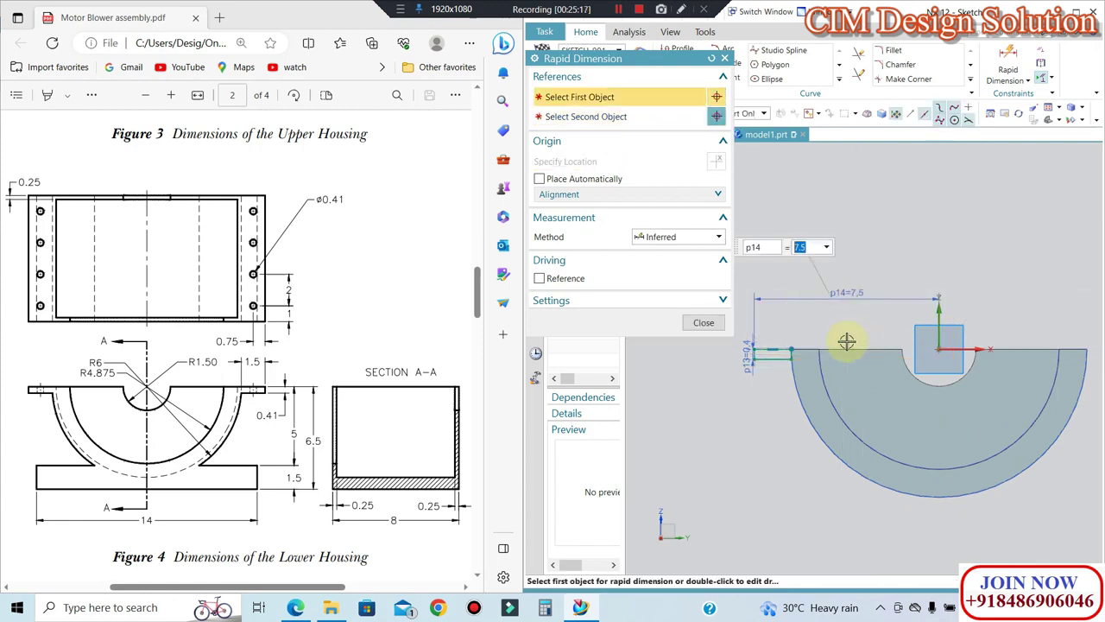
click(704, 323)
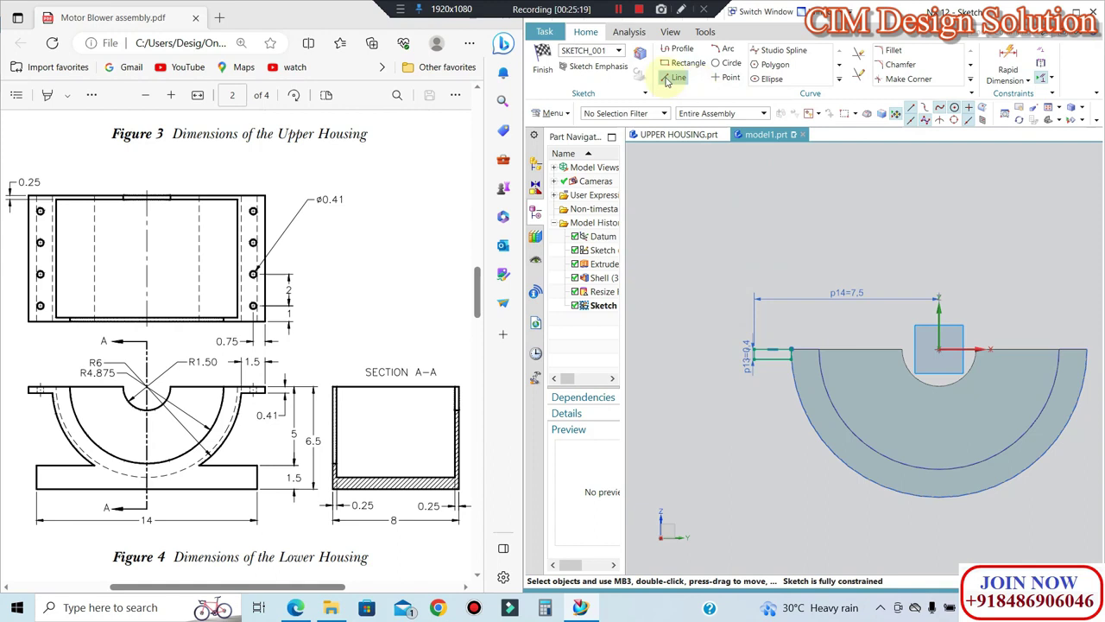
click(970, 82)
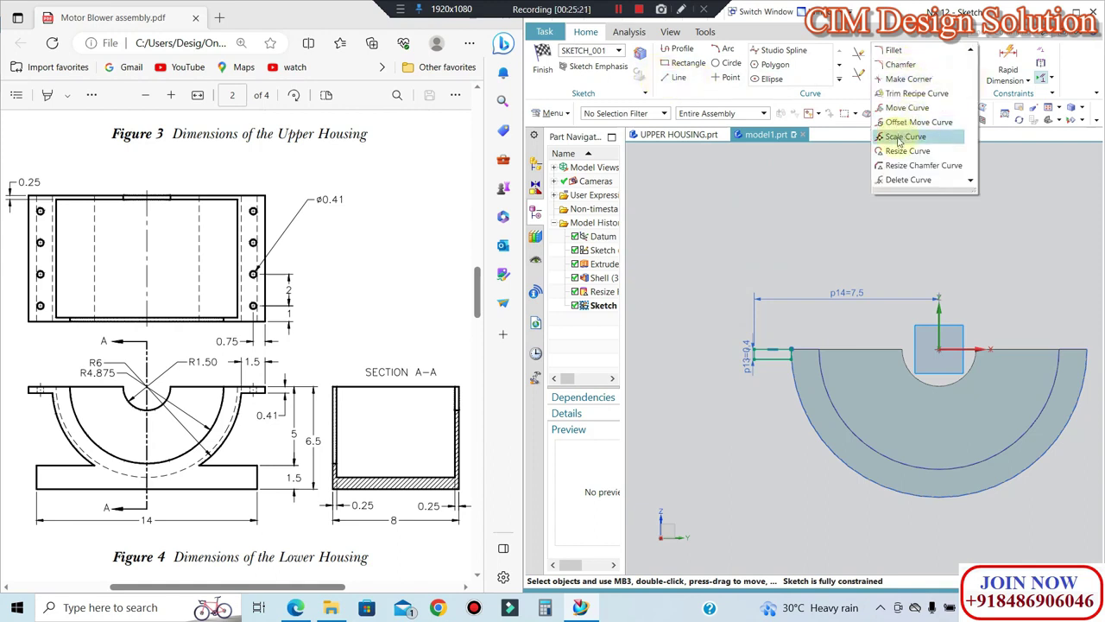
click(840, 80)
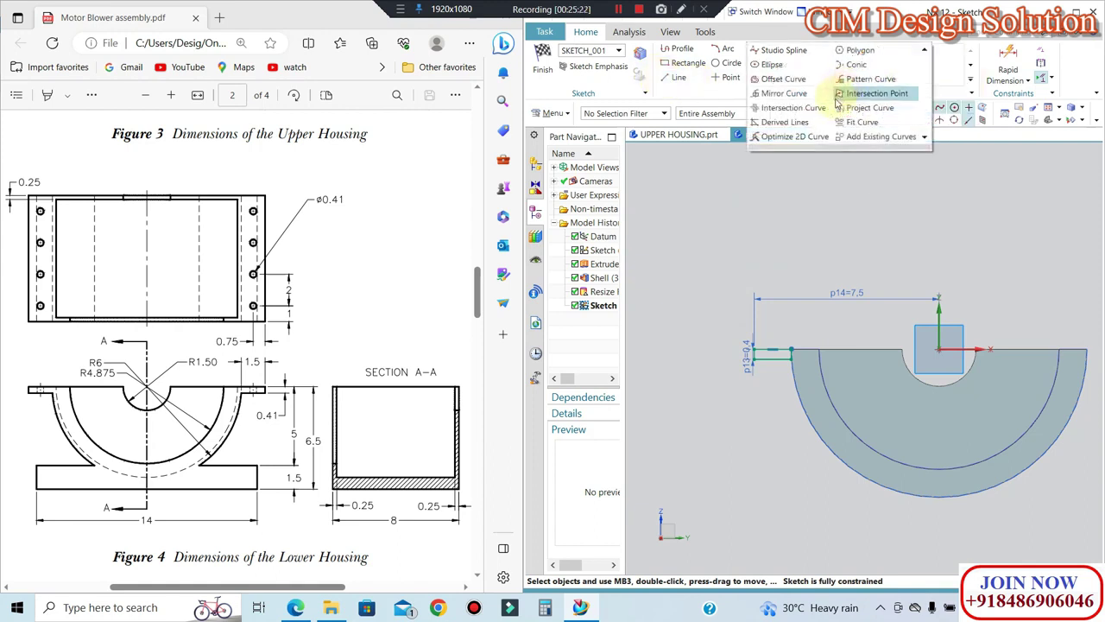
Step: Mirror the flange rectangle about the vertical axis to the opposite side
click(777, 94)
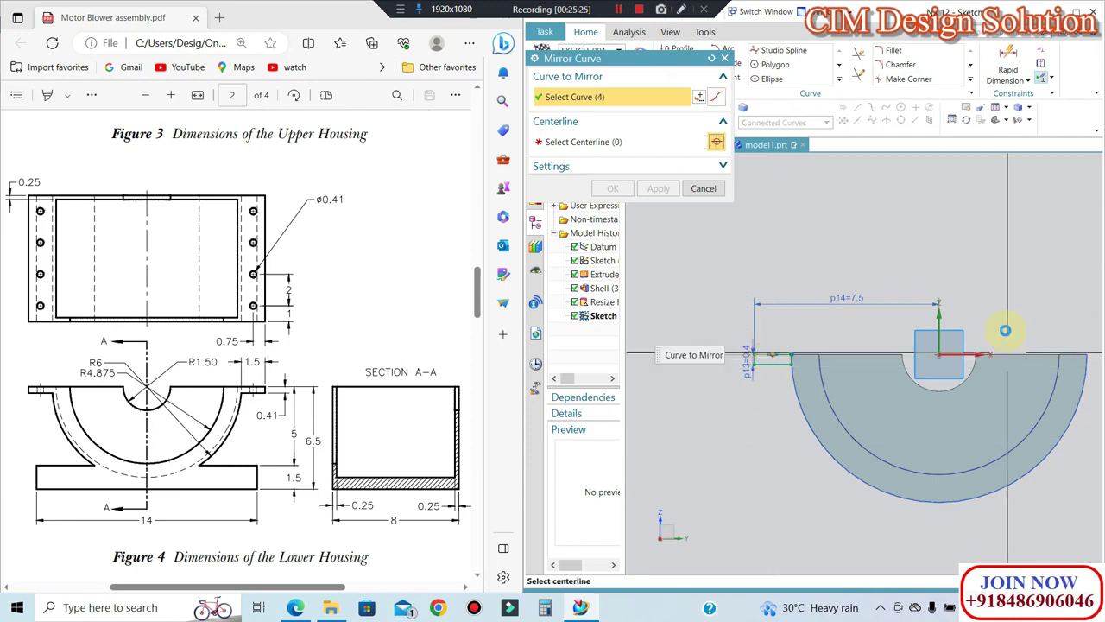
middle_click(1004, 331)
click(925, 352)
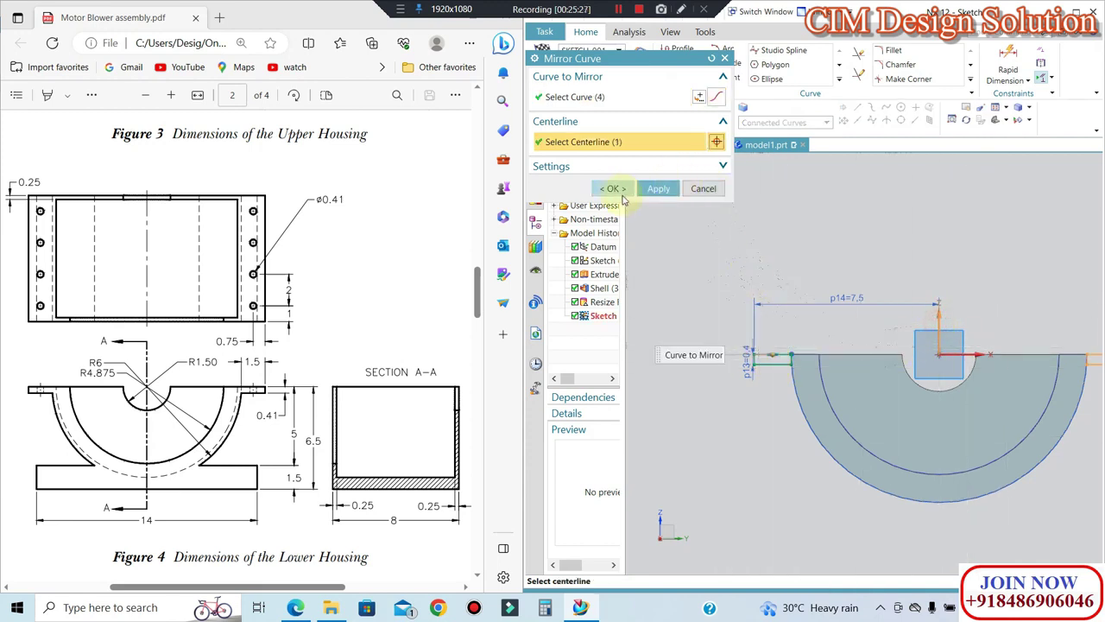
click(615, 189)
middle_drag(647, 202, 691, 229)
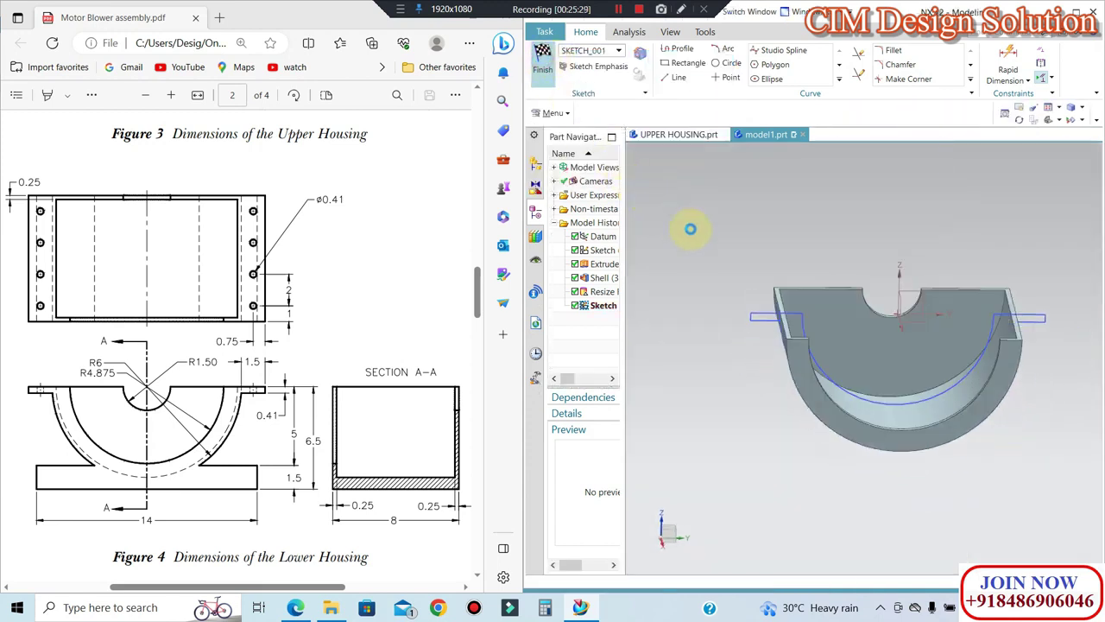
Step: Extrude both rectangles 4 mm each way (Start 4, End -4) as side flange blocks
key(x)
click(613, 505)
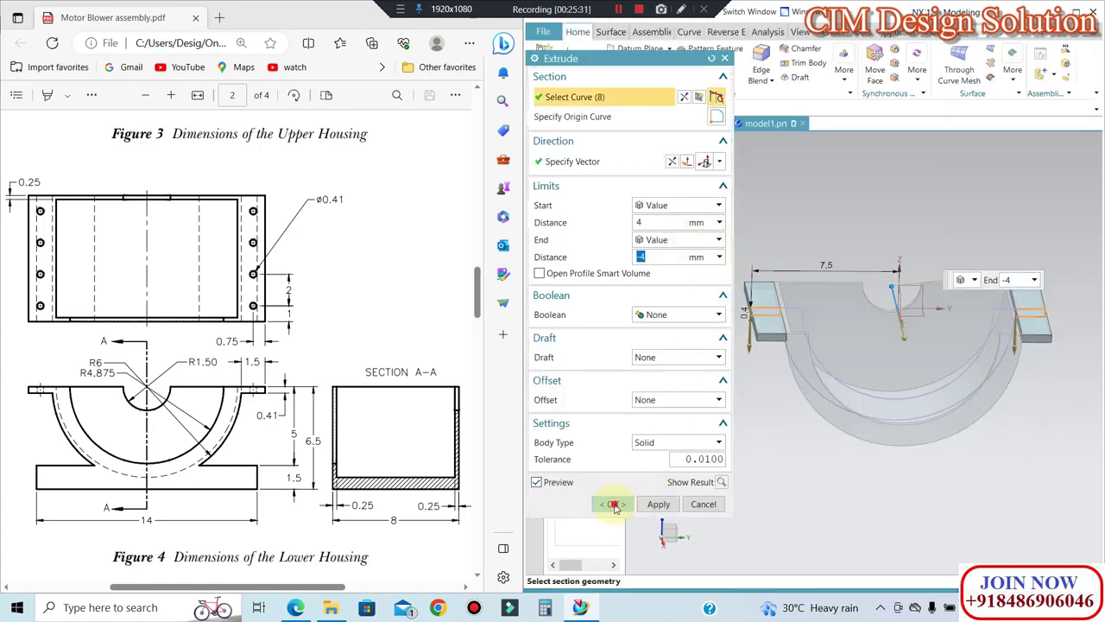
middle_drag(747, 316, 759, 291)
scroll(759, 291, up, 5)
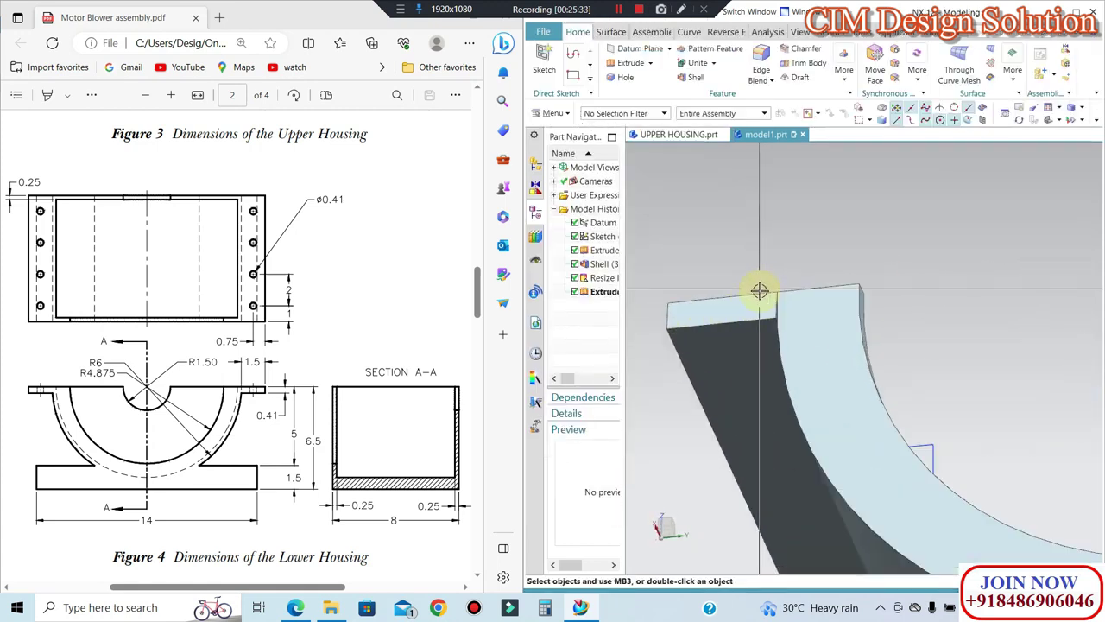
scroll(759, 291, up, 4)
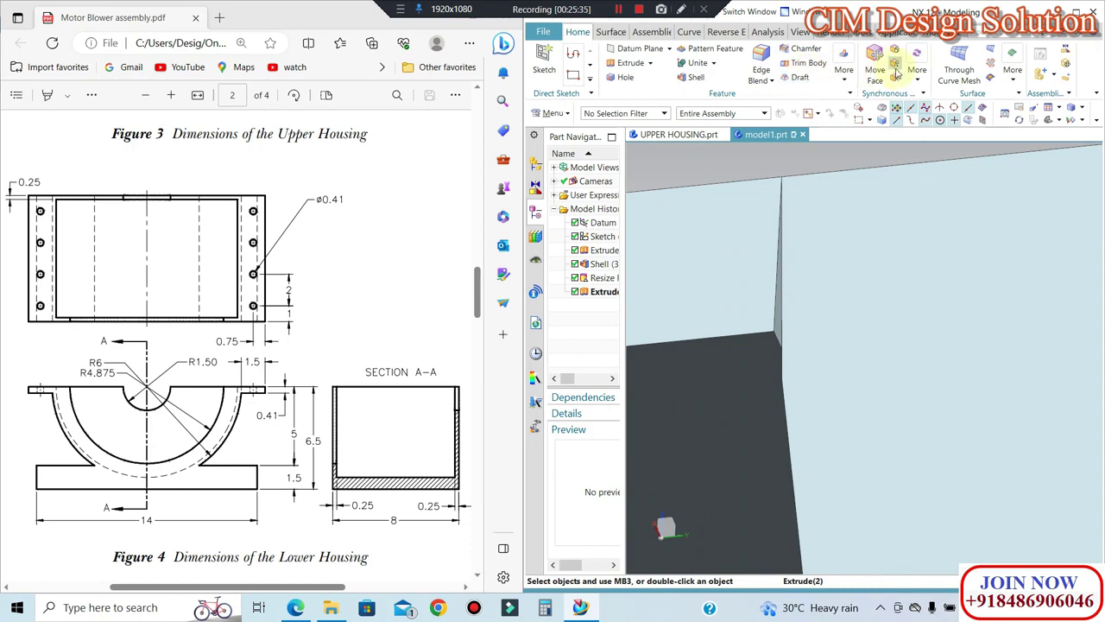
Step: Replace the first flange's inner end face with the shell's curved outer face
click(895, 68)
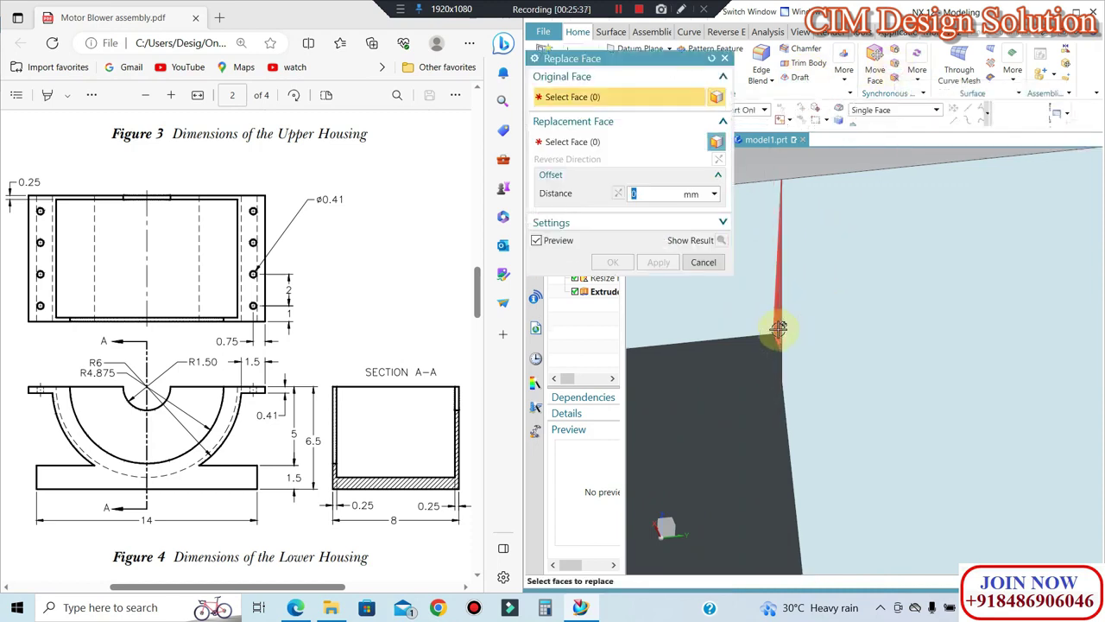
click(780, 328)
middle_drag(767, 394, 873, 389)
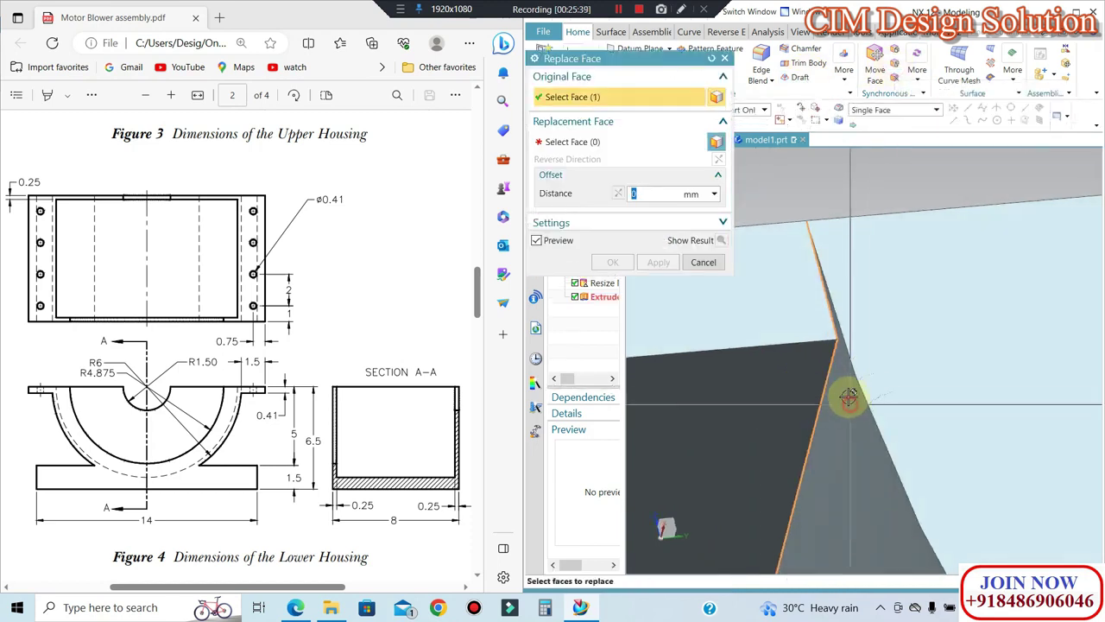
click(859, 457)
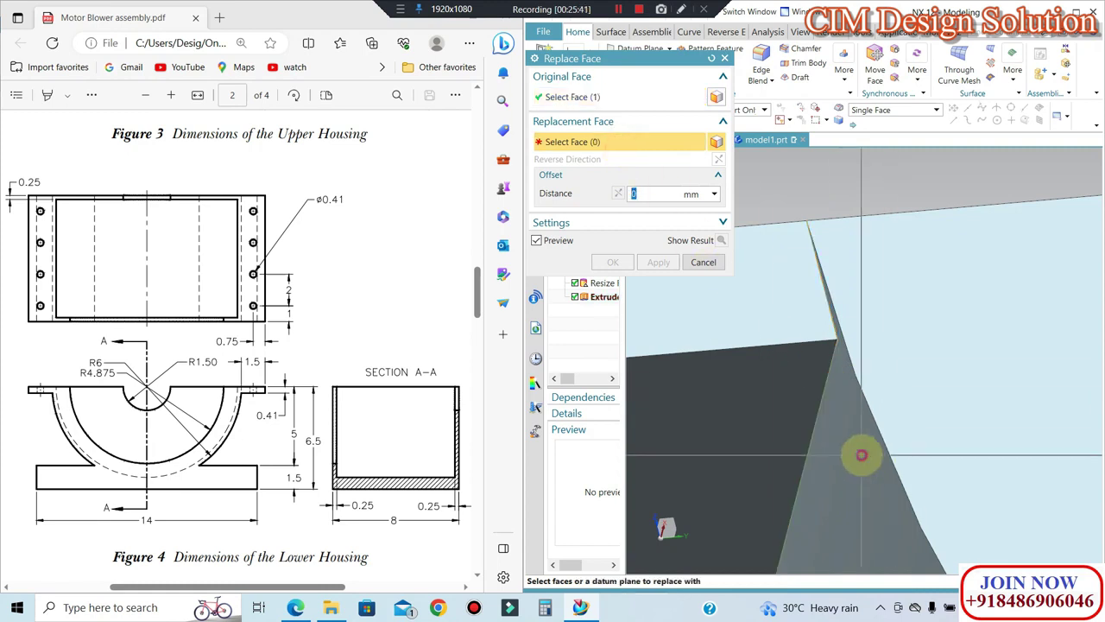
click(658, 261)
scroll(852, 316, down, 5)
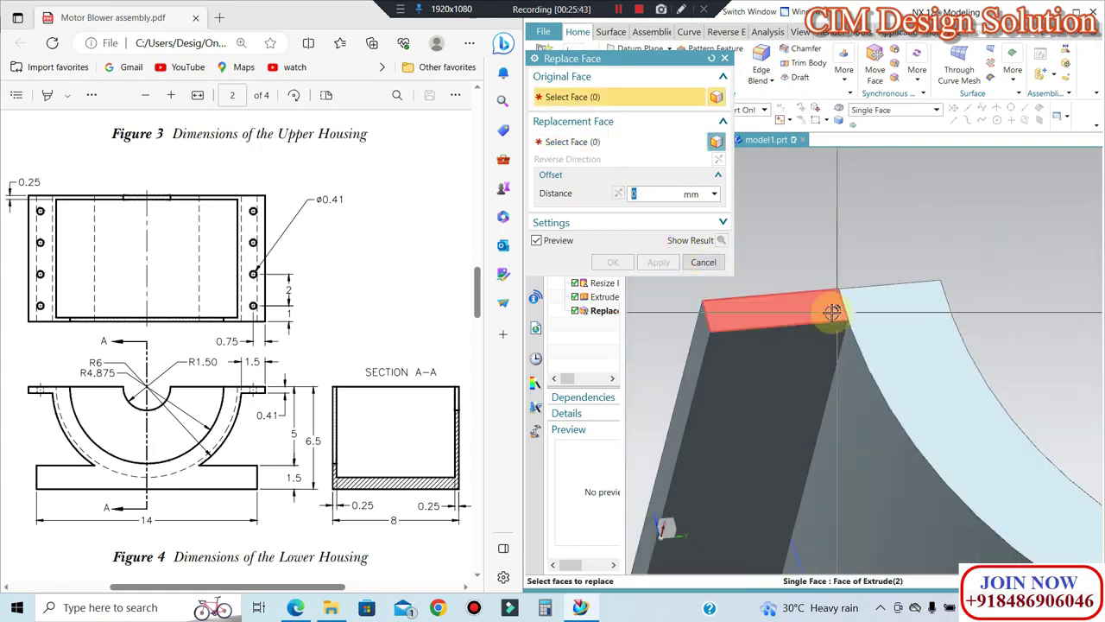
mouse_move(772, 316)
middle_down()
mouse_move(859, 340)
mouse_move(950, 320)
middle_up()
scroll(950, 321, up, 5)
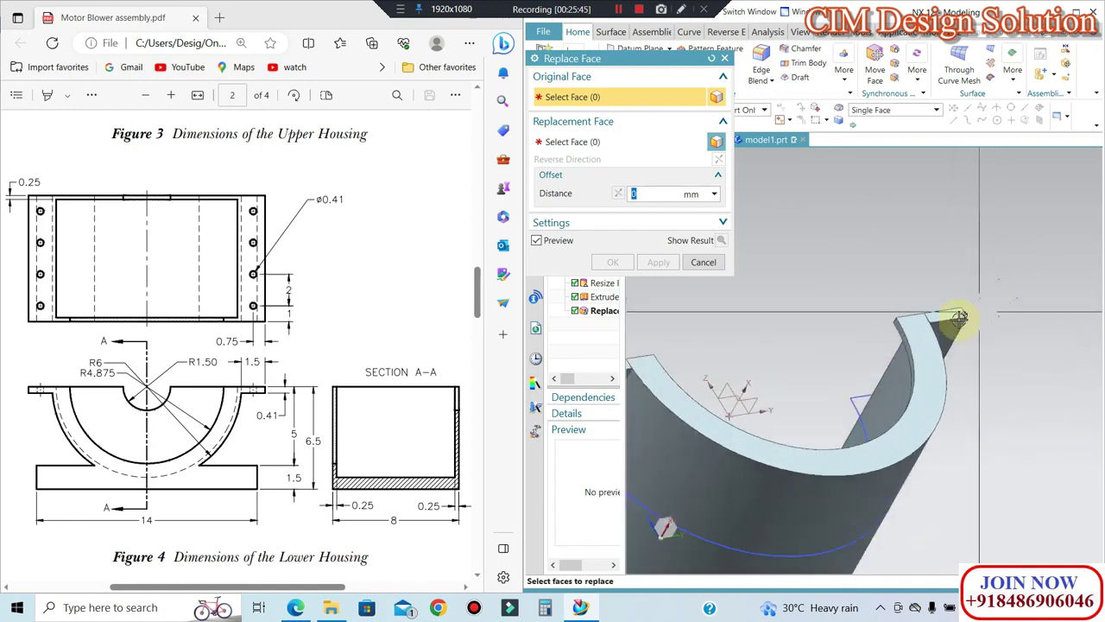
Step: Replace the second flange's inner end face with the curved shell face as well
click(896, 338)
scroll(950, 259, down, 2)
scroll(959, 311, down, 3)
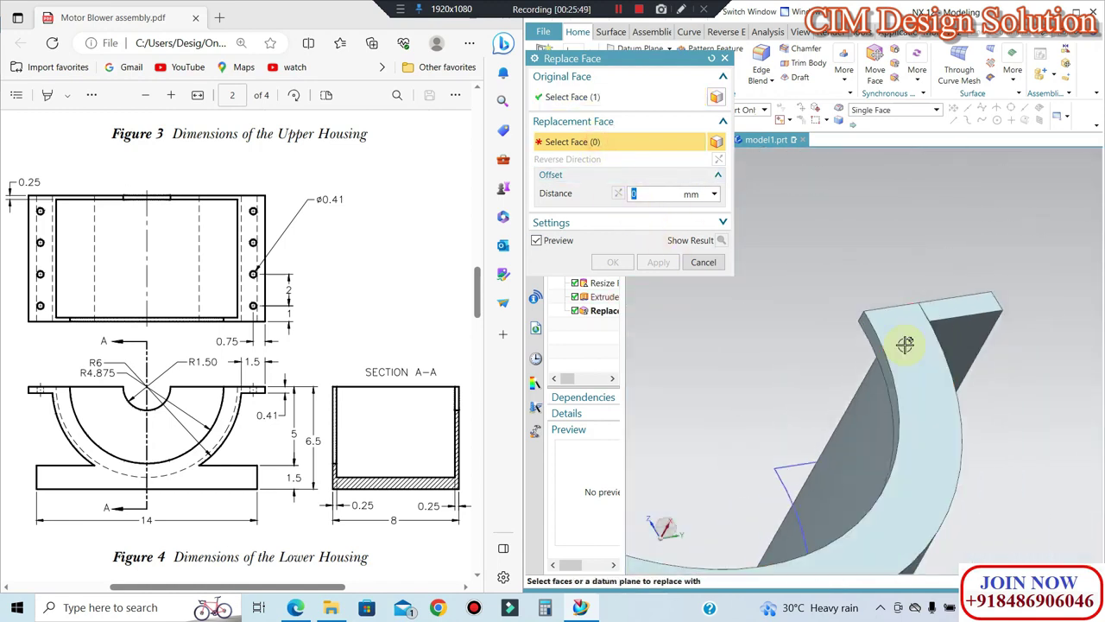
middle_drag(835, 344, 890, 407)
click(880, 397)
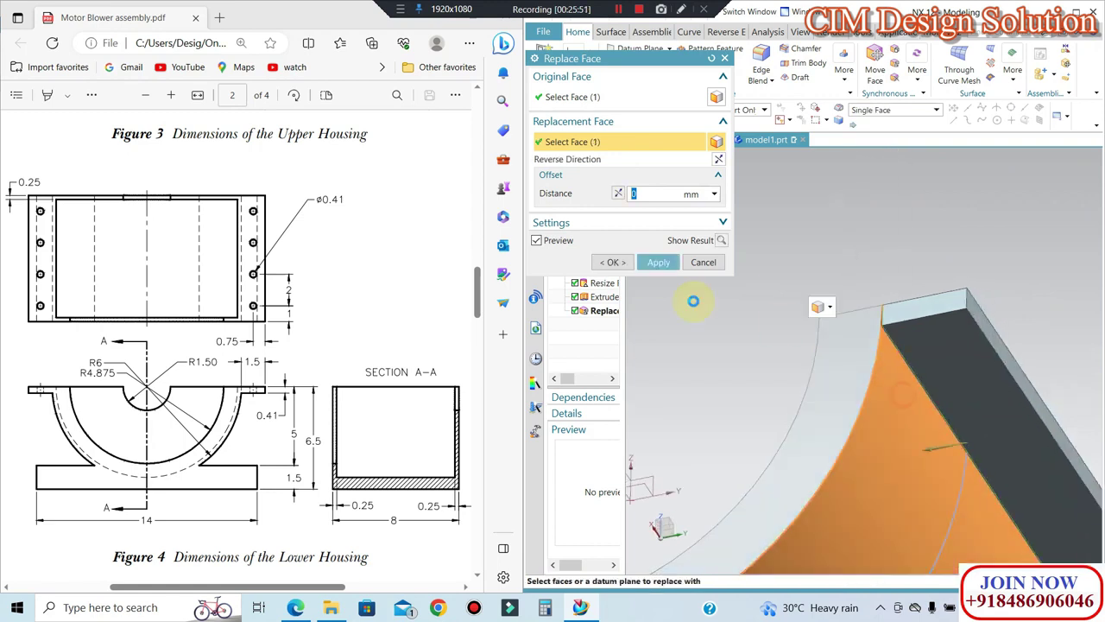
middle_click(917, 267)
key(Home)
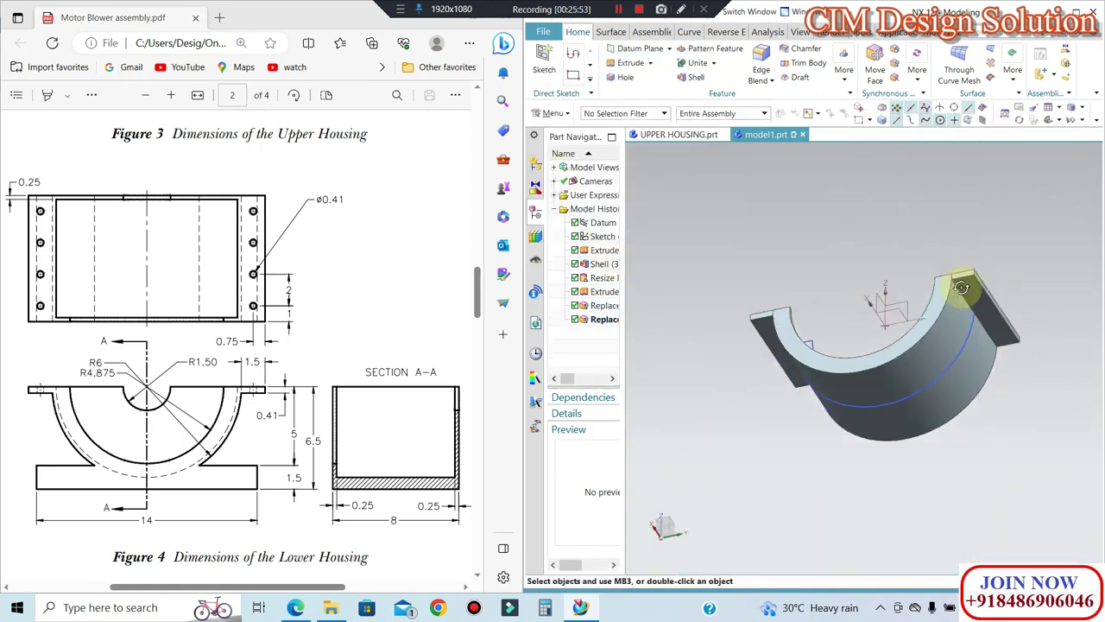
key(ctrl+alt+f)
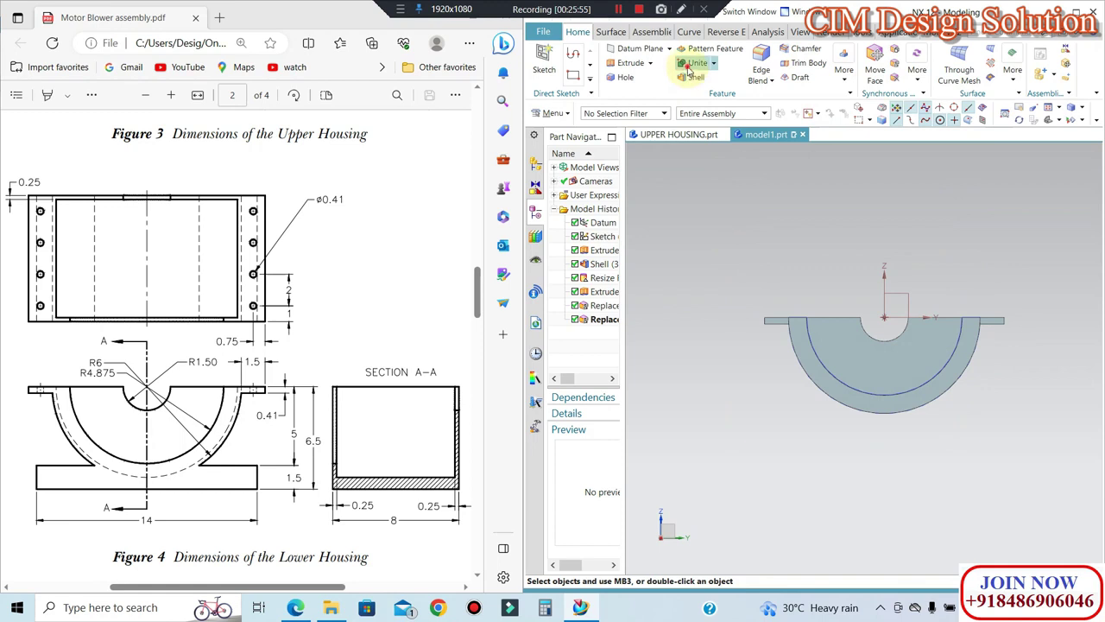
Step: Unite both flange blocks with the shell as target into a single body
click(691, 65)
click(876, 388)
drag(1048, 250, 719, 449)
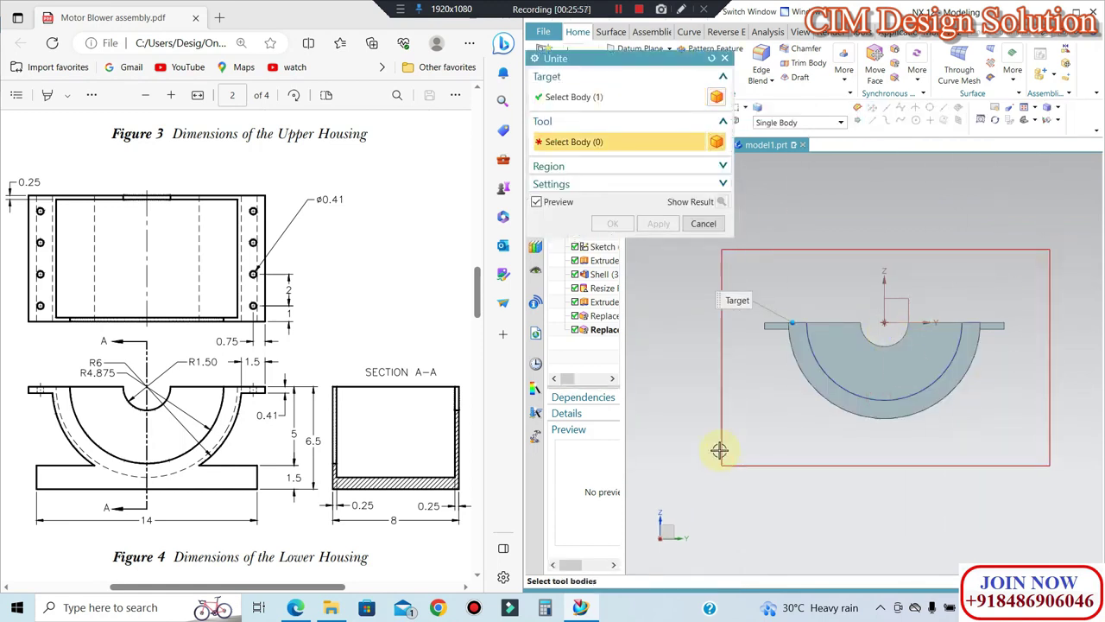
click(611, 223)
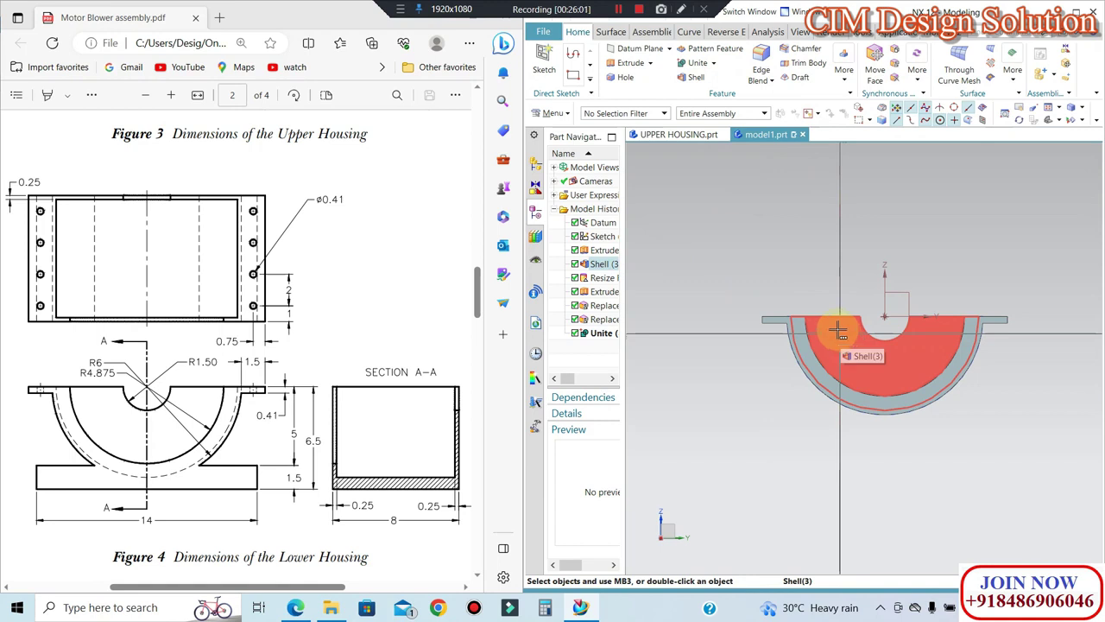
mouse_move(833, 325)
middle_down()
mouse_move(809, 249)
mouse_move(703, 247)
middle_up()
key(F8)
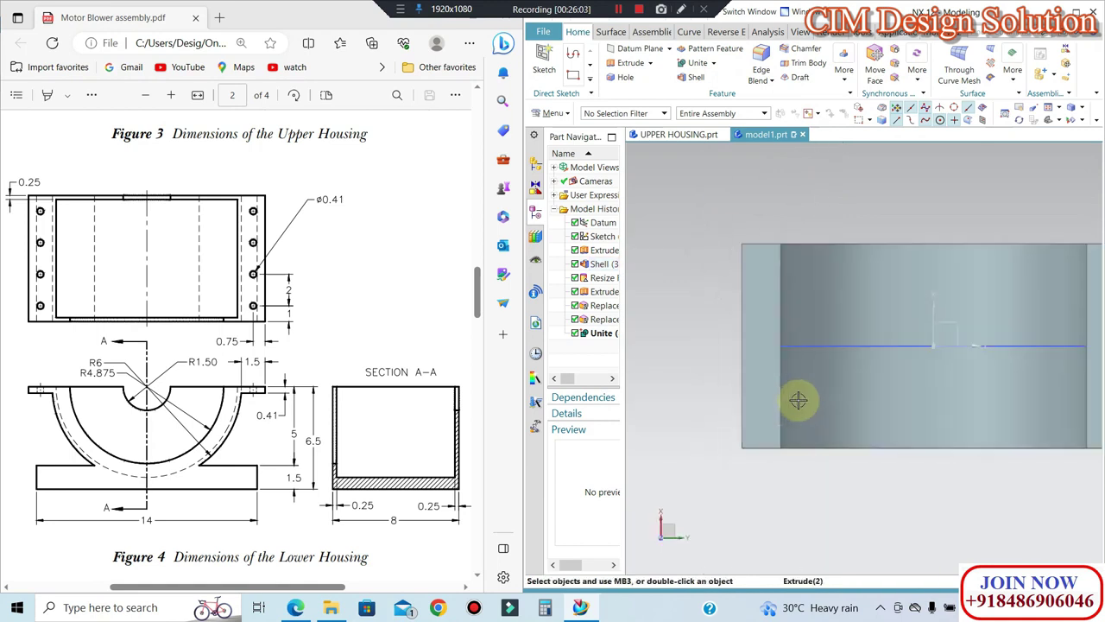
Step: Start a sketch on the side face and place a point beside the body corner
click(556, 62)
click(760, 288)
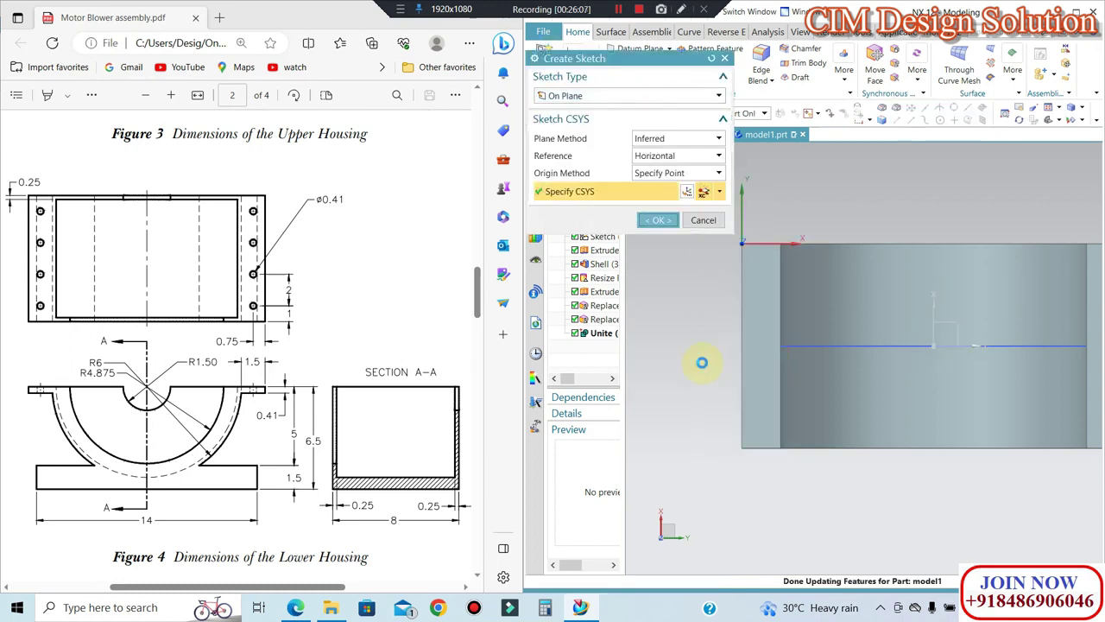
middle_click(684, 276)
click(646, 76)
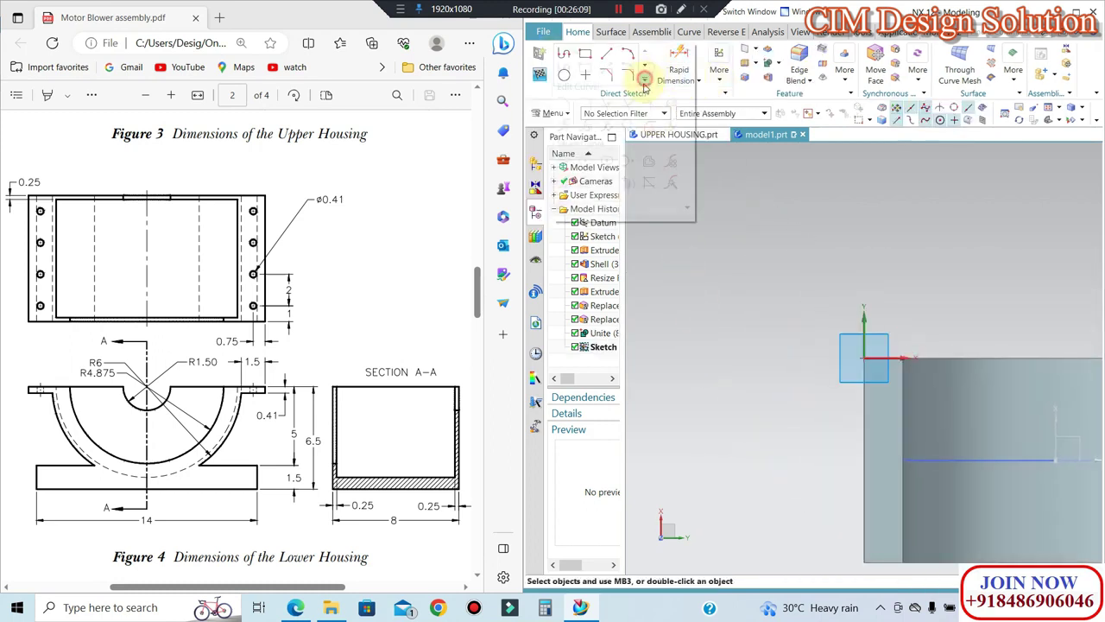
click(671, 69)
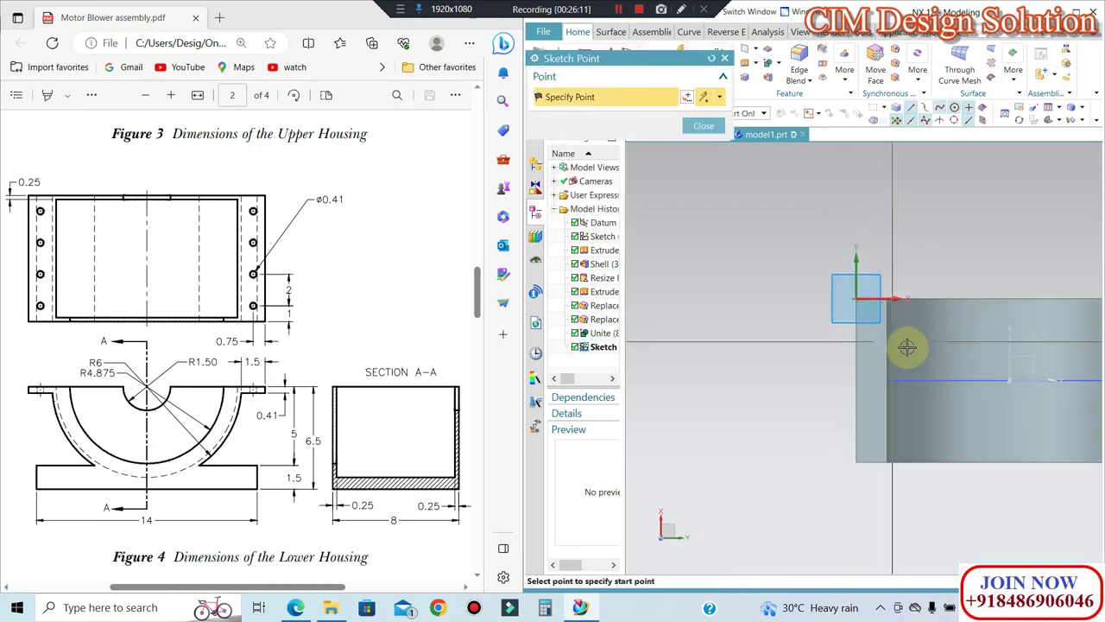
shift+middle_drag(907, 345, 852, 274)
click(828, 273)
middle_click(653, 379)
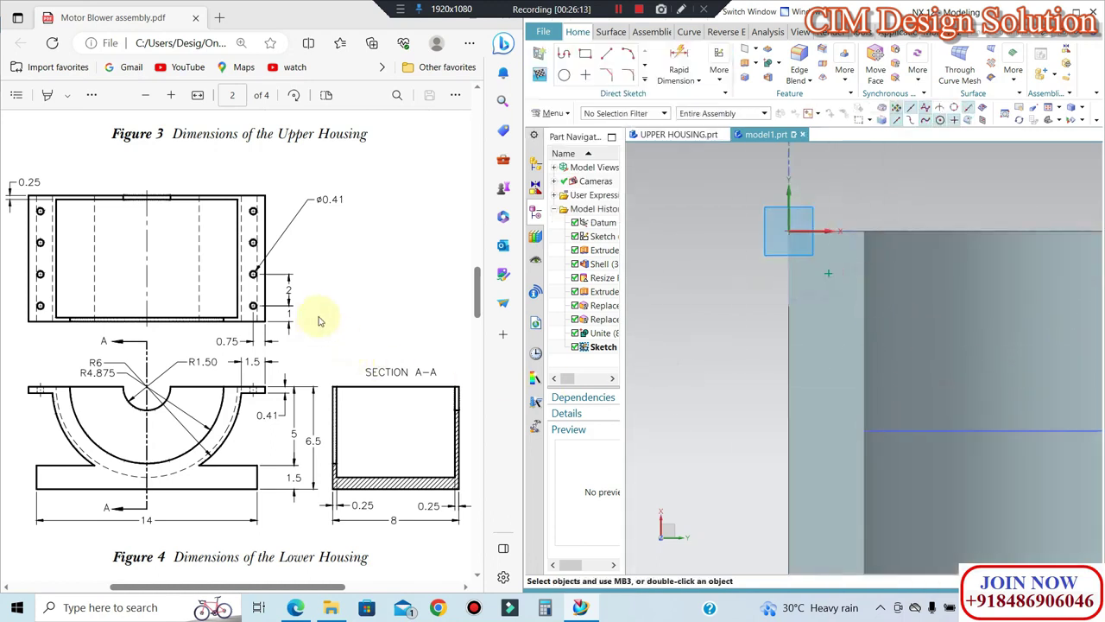
key(c)
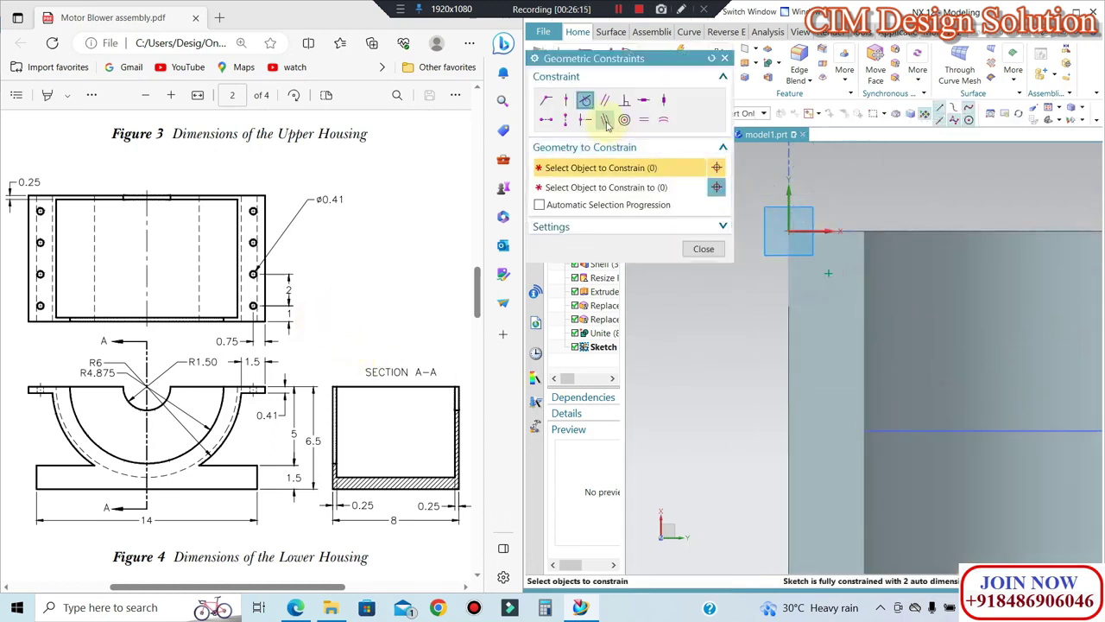
key(Escape)
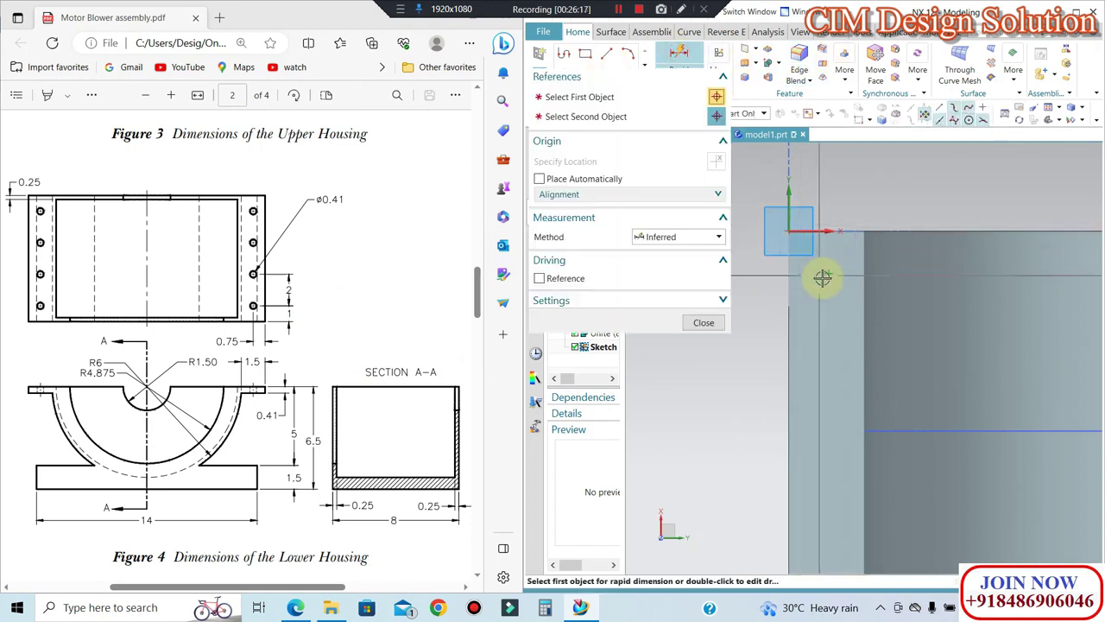
Step: Dimension the point 1 from the reference line (p17)
click(749, 251)
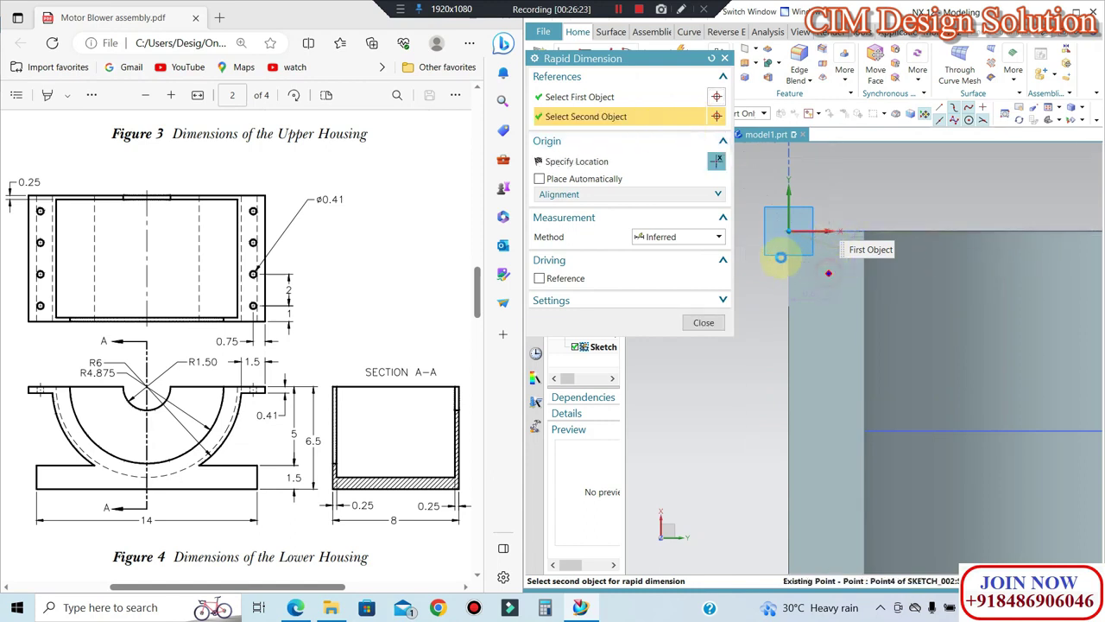
click(781, 258)
click(765, 250)
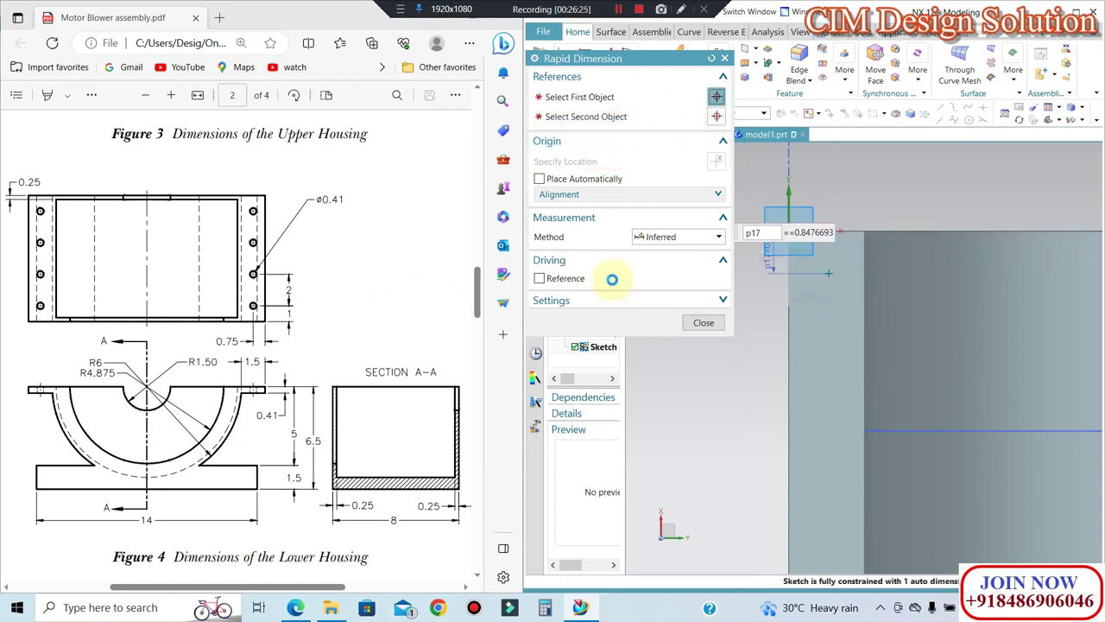
text(1)
key(Return)
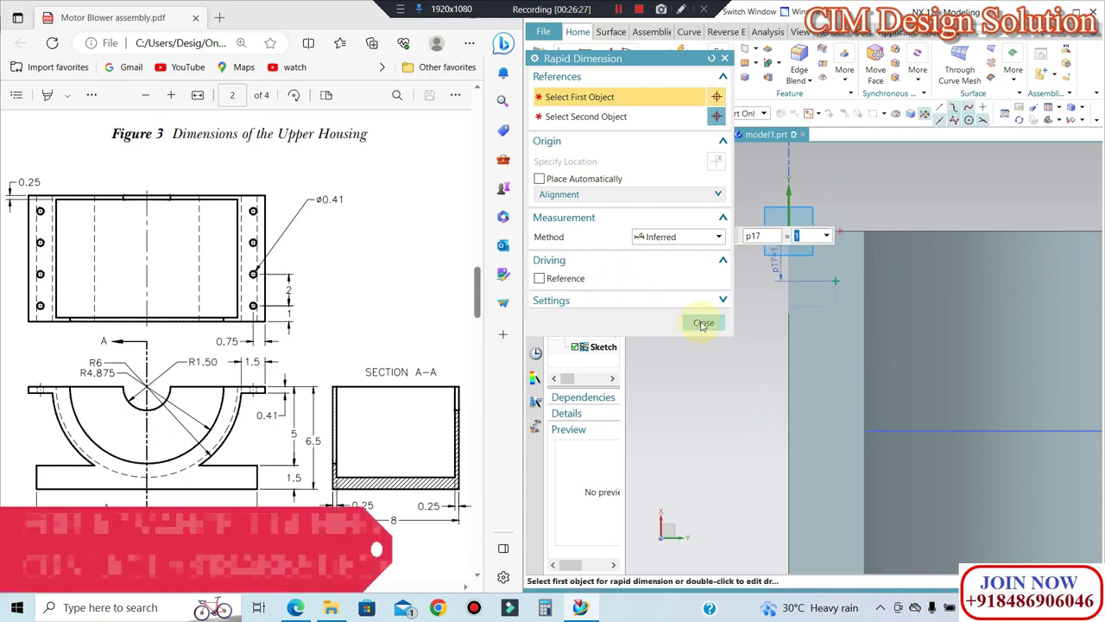
click(704, 322)
Step: Add the horizontal dimension p18 of 0.75 from the vertical flange line
click(679, 59)
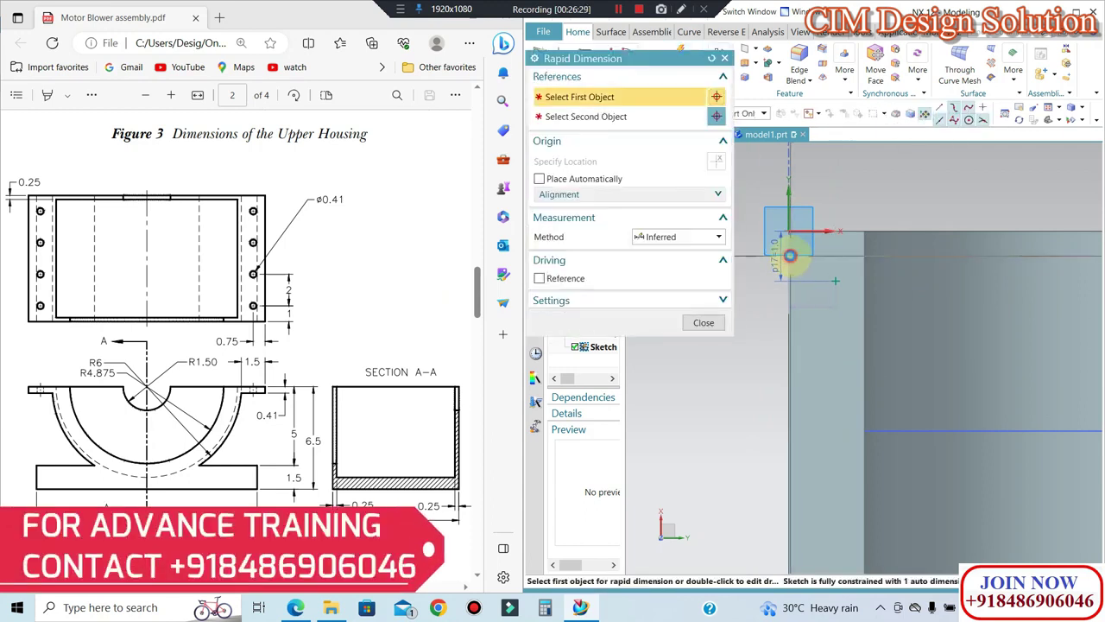
click(790, 277)
click(815, 209)
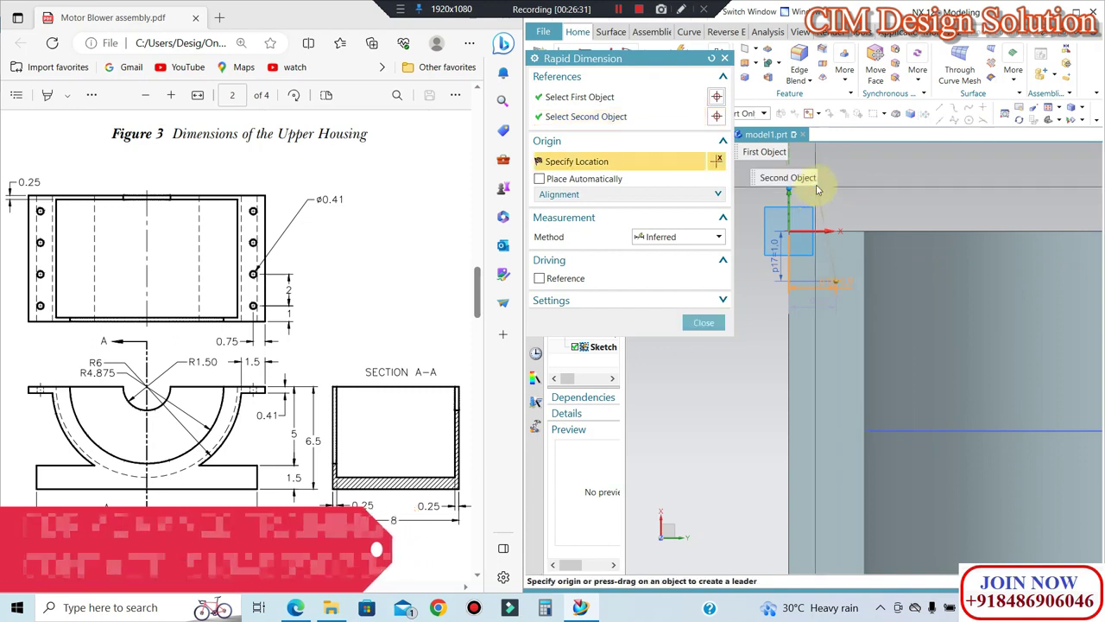
click(817, 261)
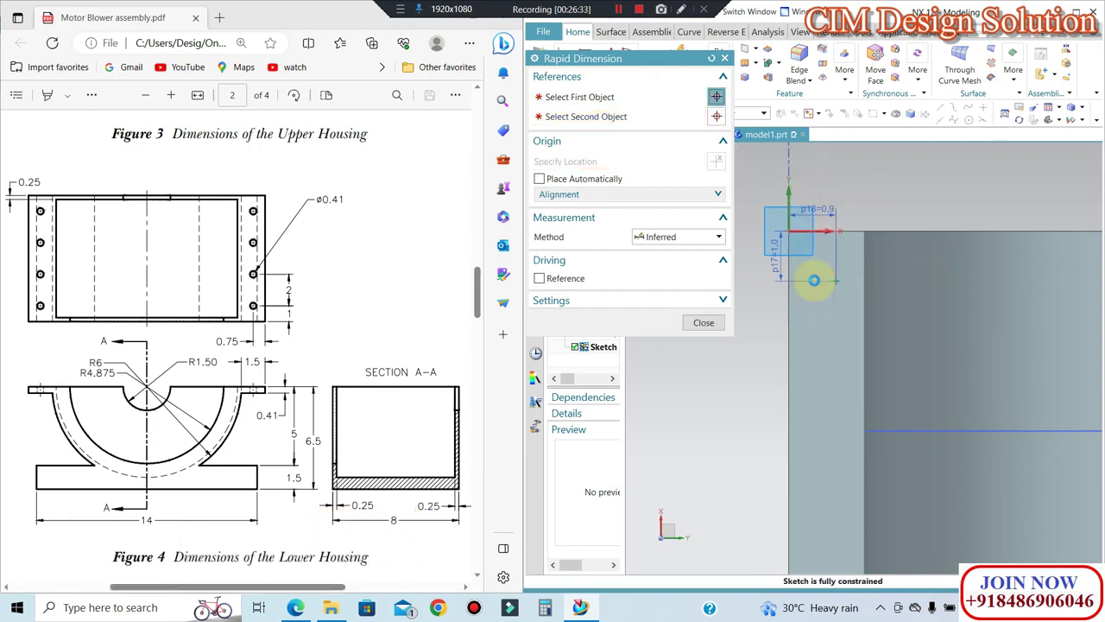
click(700, 323)
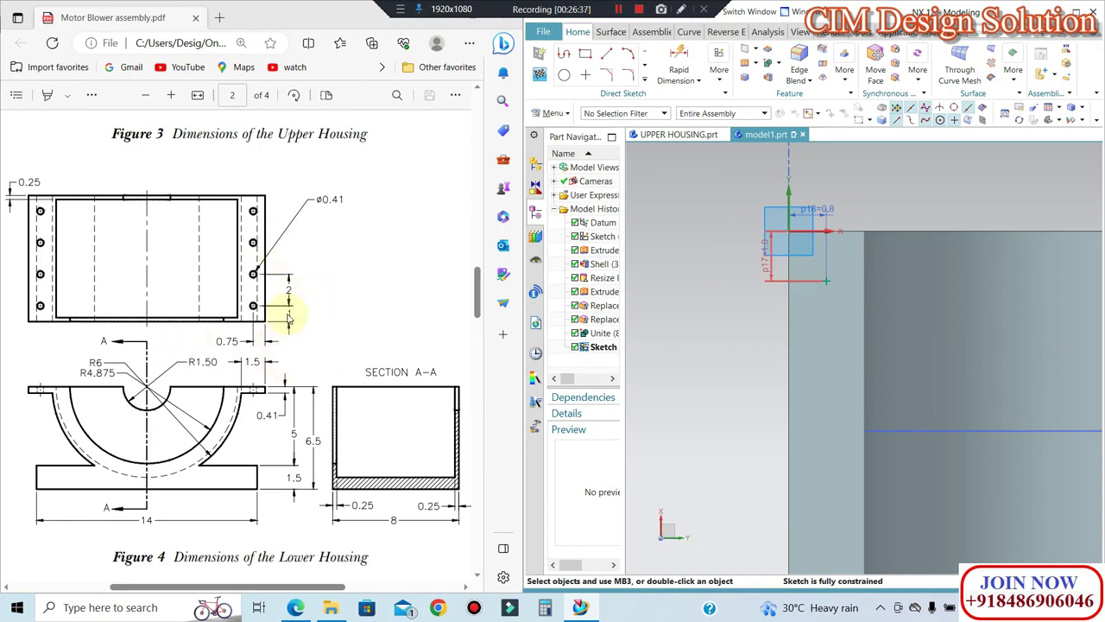
Step: Pattern the flange point linearly along the vertical edge: 4 points at pitch 2
click(646, 78)
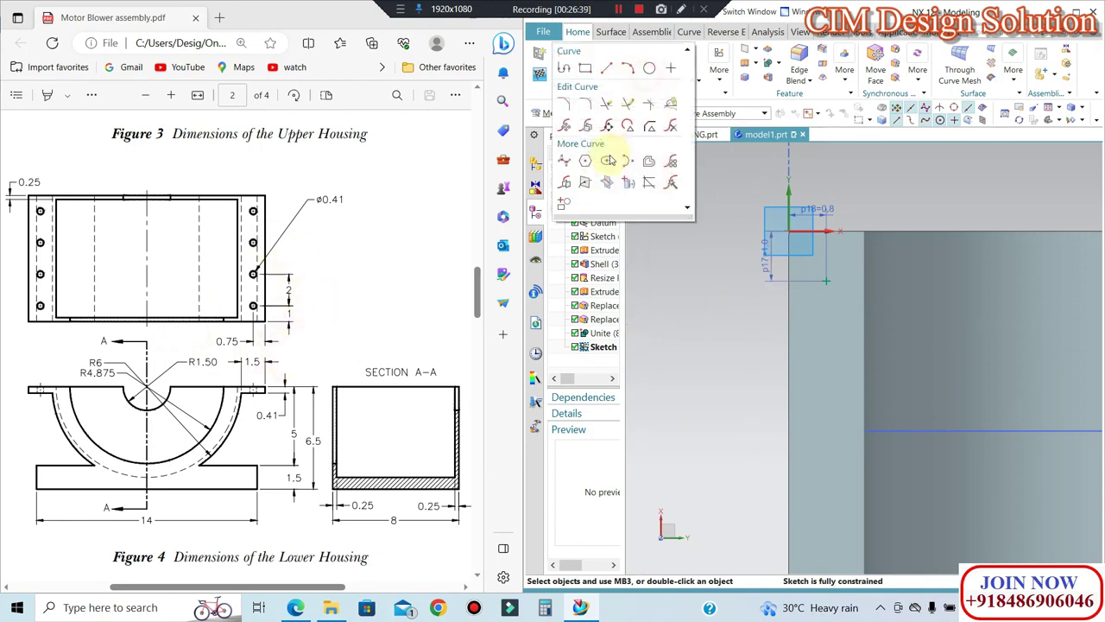
click(672, 161)
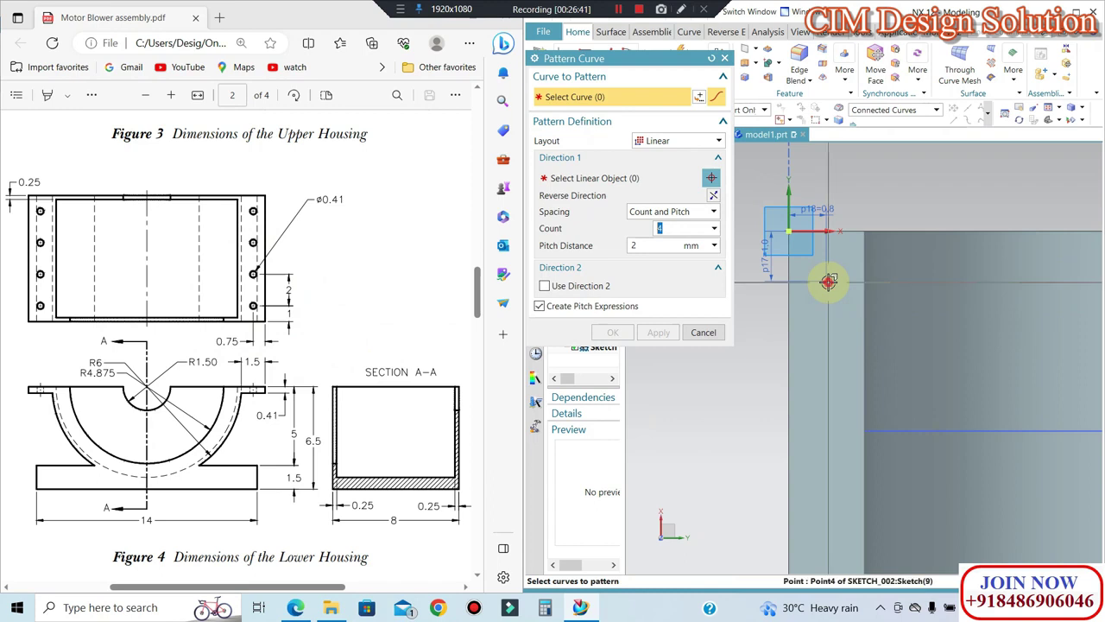
click(827, 278)
click(585, 179)
click(793, 374)
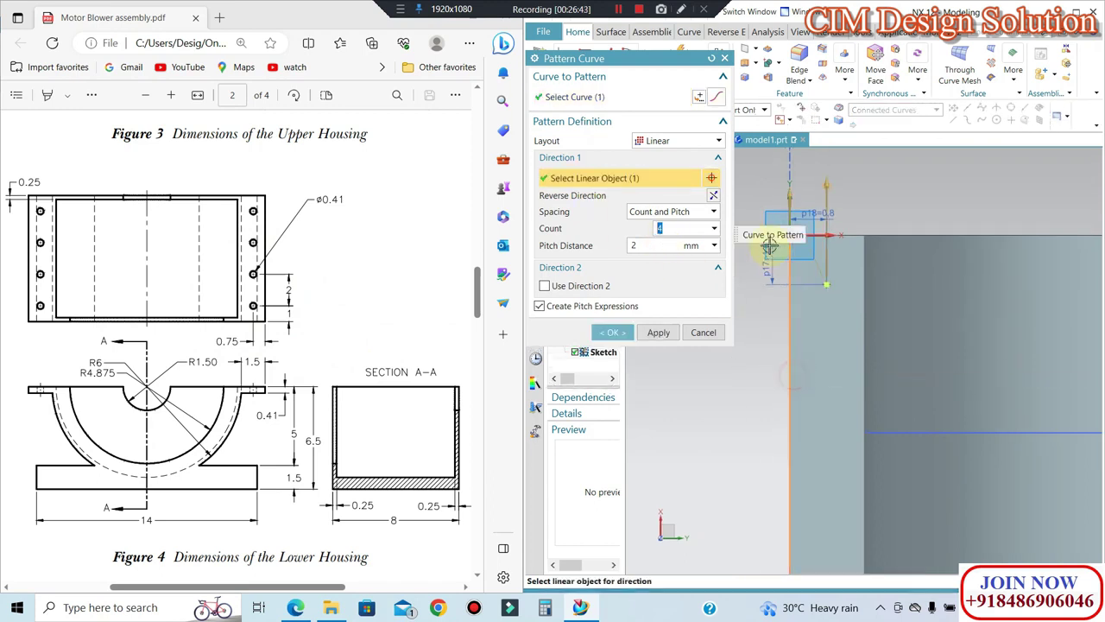
middle_click(716, 248)
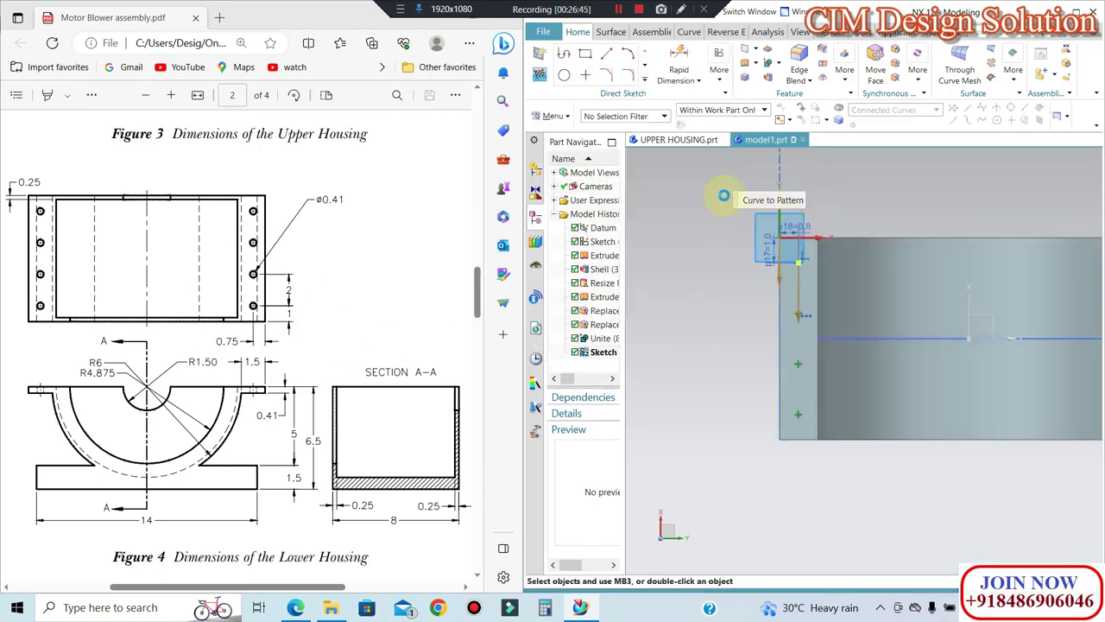
Step: Mirror the four points about the vertical axis onto the opposite flange and finish the sketch
click(636, 117)
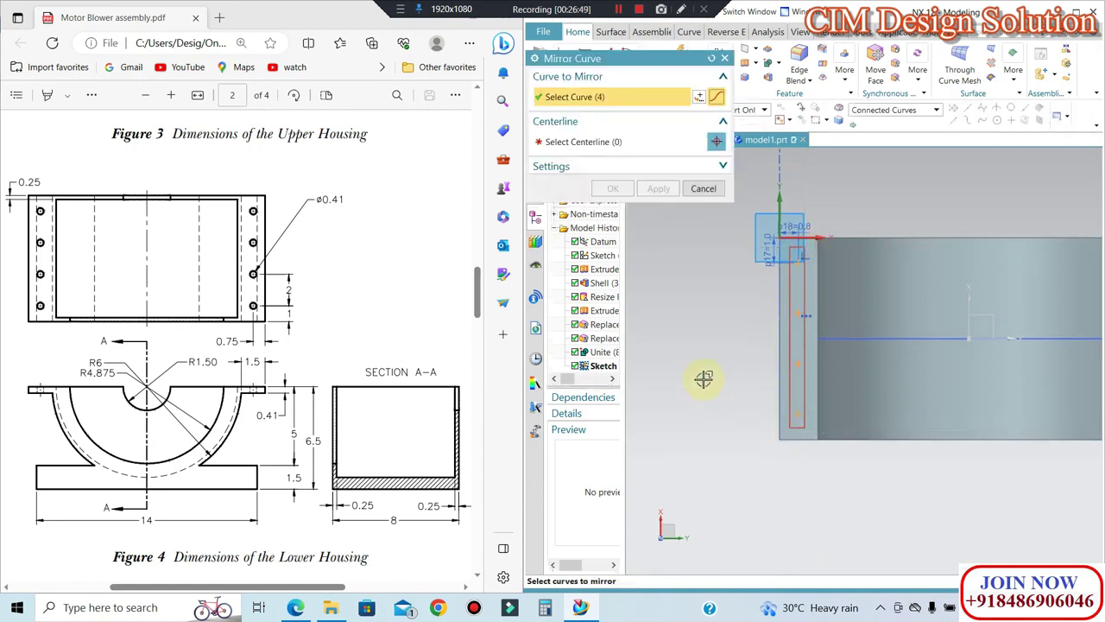
middle_click(994, 316)
scroll(967, 325, down, 2)
click(795, 289)
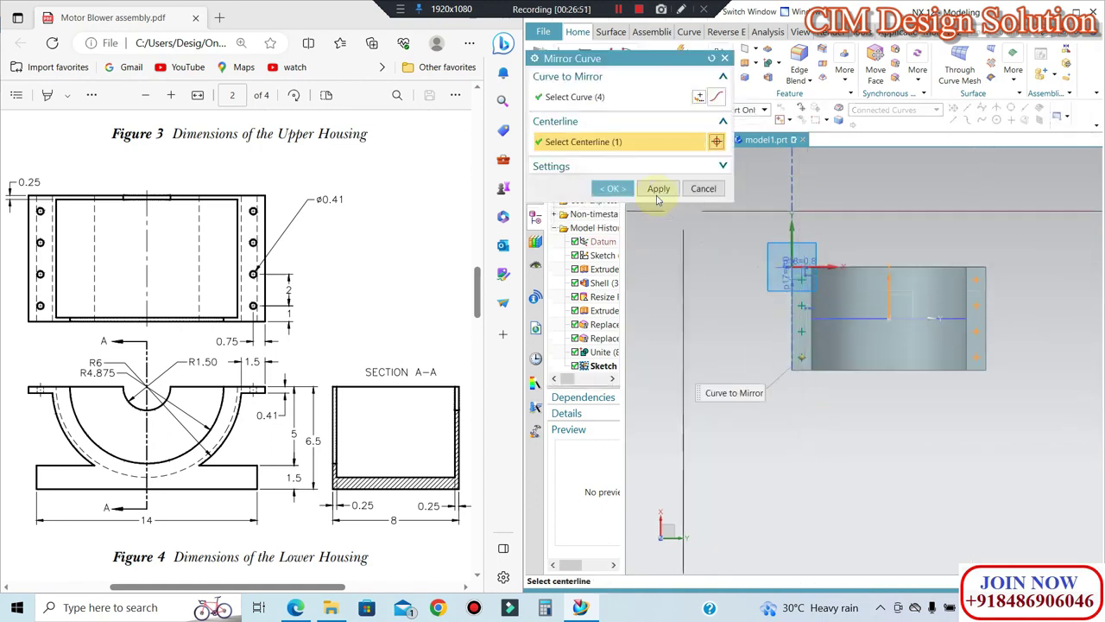
click(613, 187)
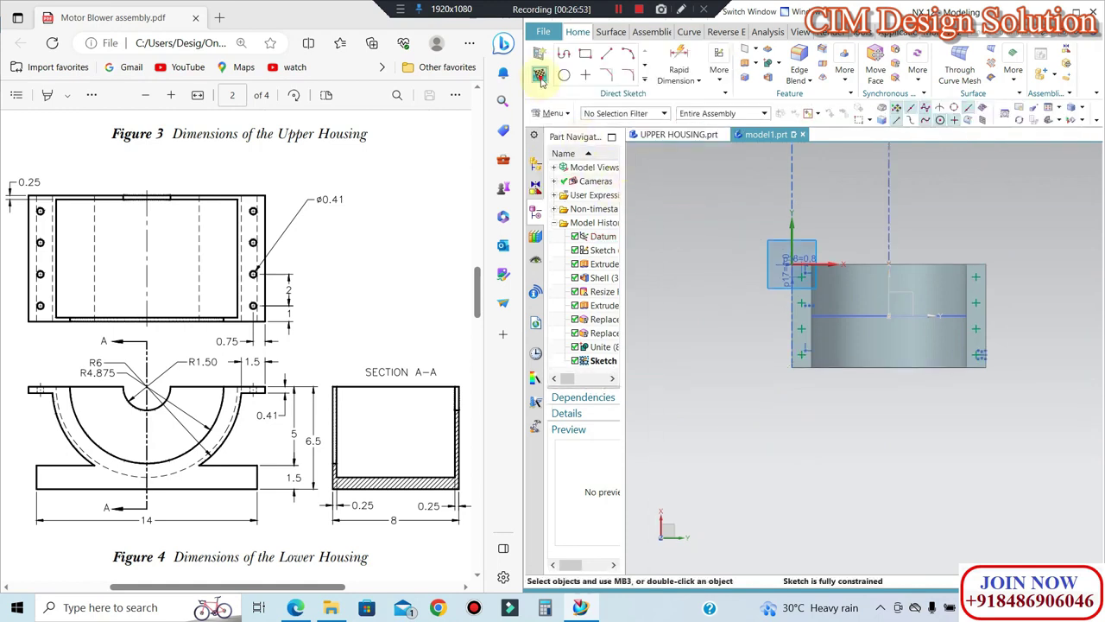
click(539, 76)
mouse_move(786, 286)
middle_down()
mouse_move(811, 234)
mouse_move(786, 371)
middle_up()
scroll(756, 341, up, 3)
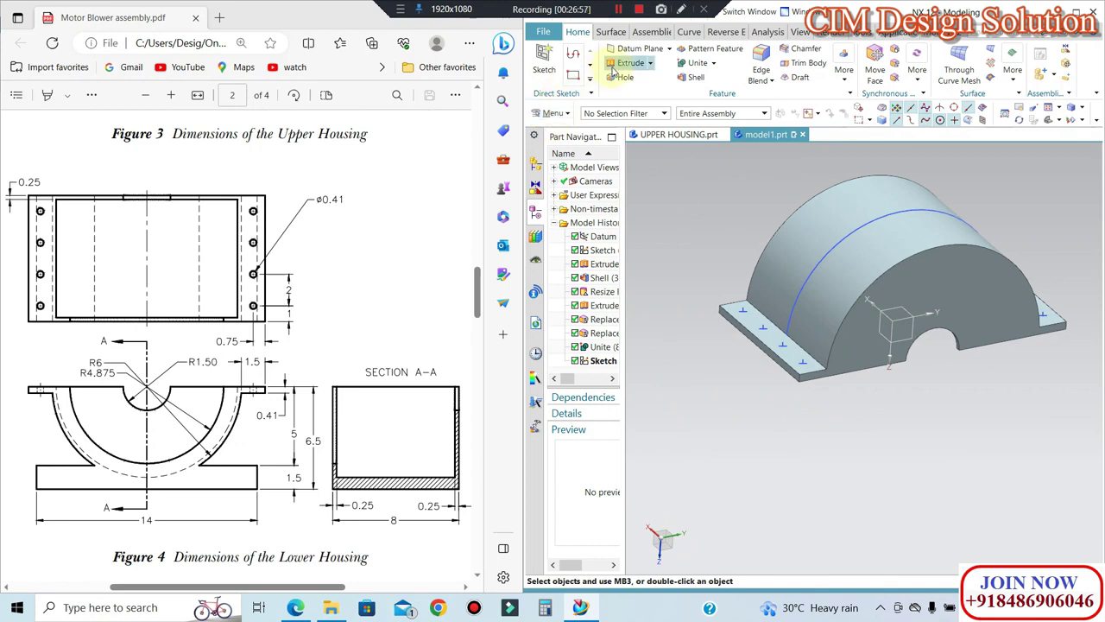
Step: Drill eight Ø0.41 holes at the sketch points, subtracting them from both flanges
click(625, 78)
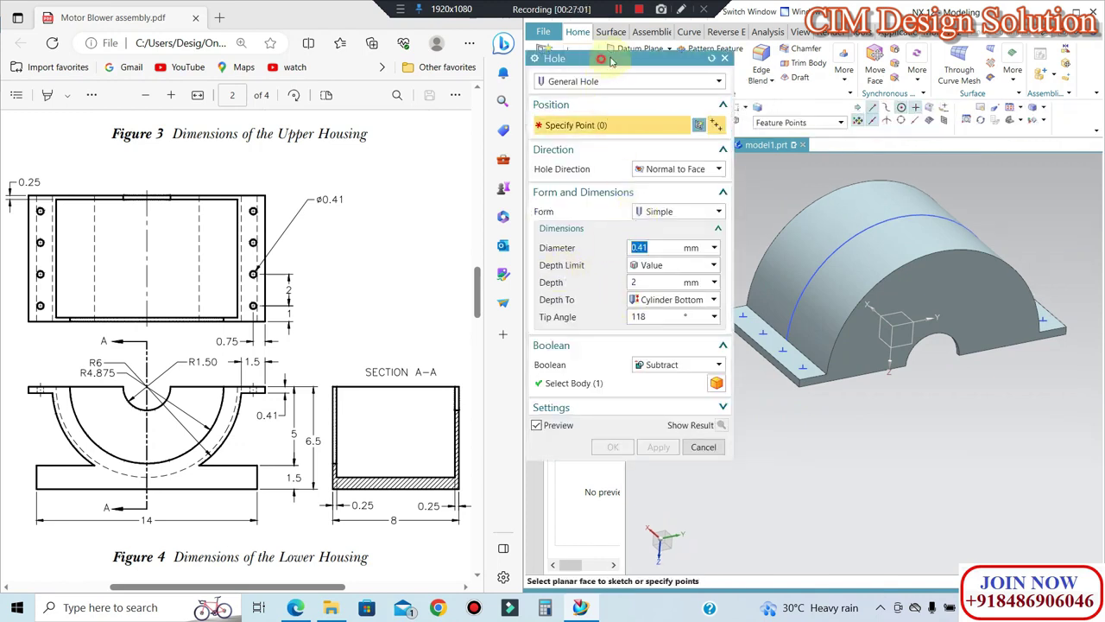
drag(610, 60, 684, 52)
click(585, 356)
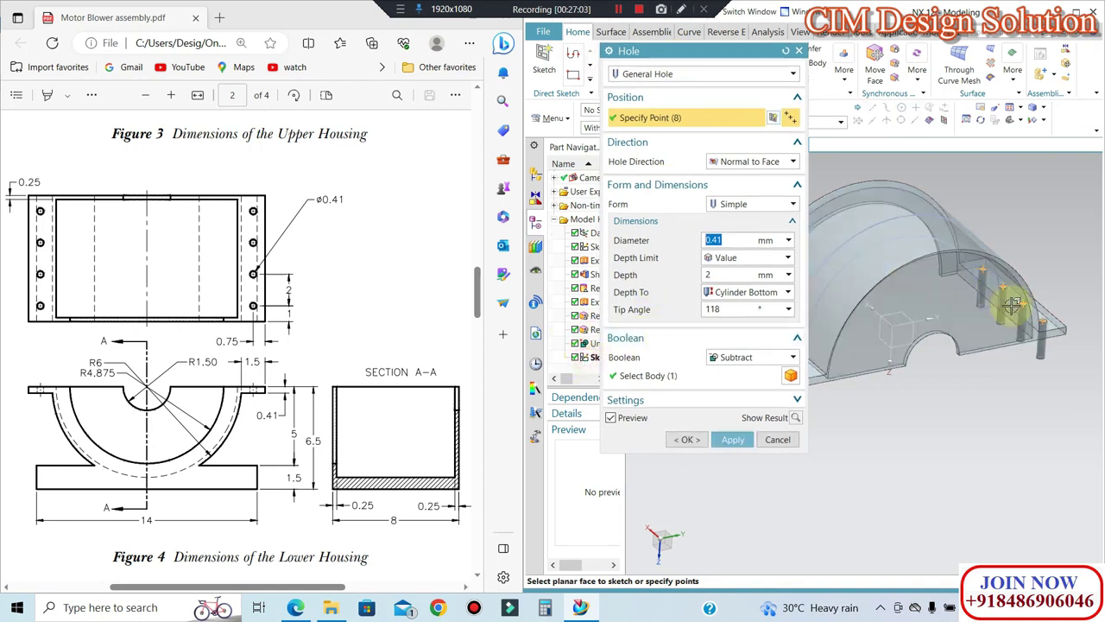
click(689, 439)
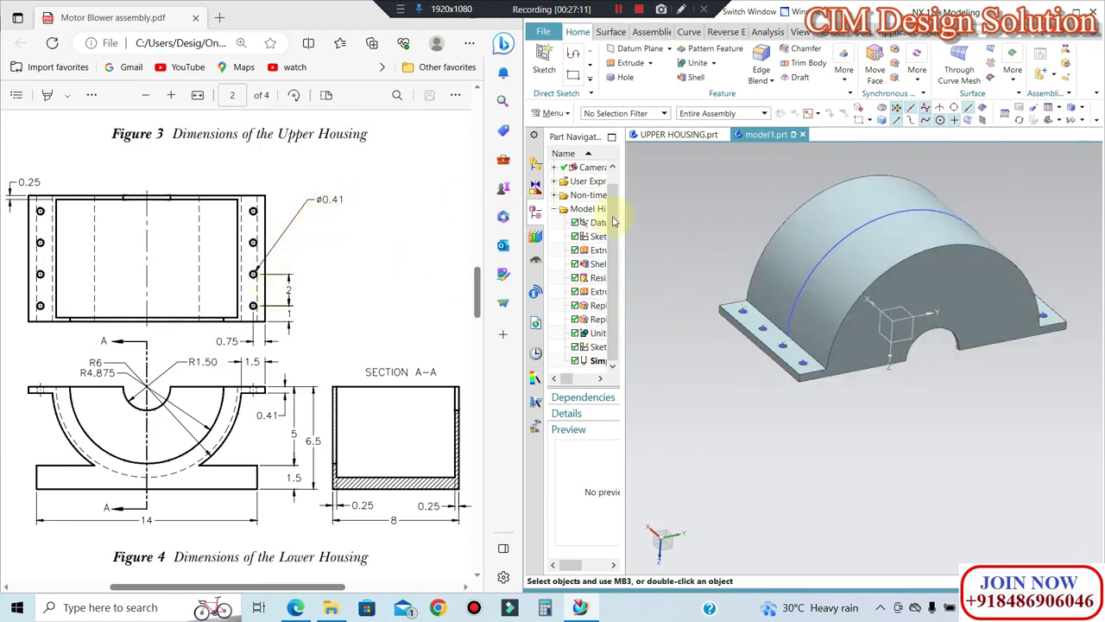
middle_drag(928, 294, 790, 343)
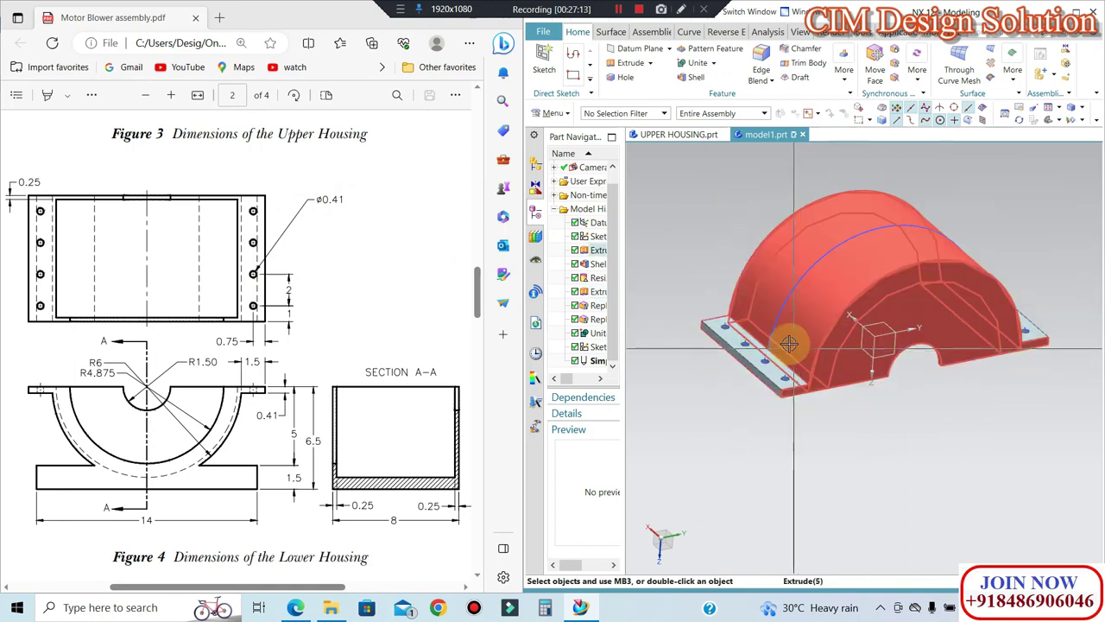
Step: Edit the display properties of the flange hole-point sketch
key(ctrl+j)
click(797, 287)
scroll(749, 333, up, 2)
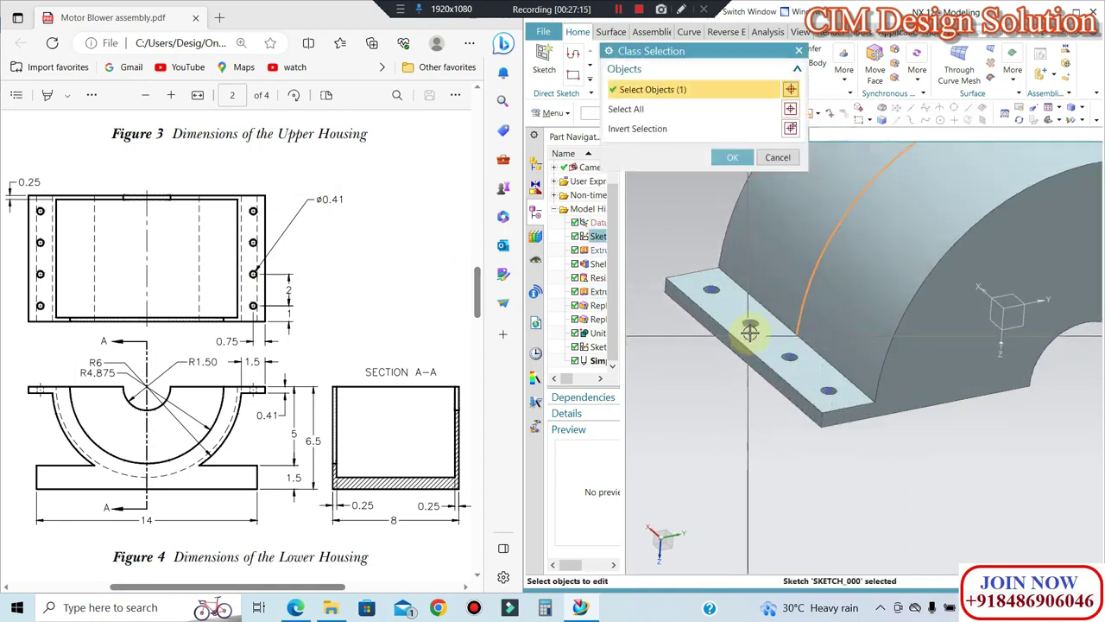
middle_click(748, 333)
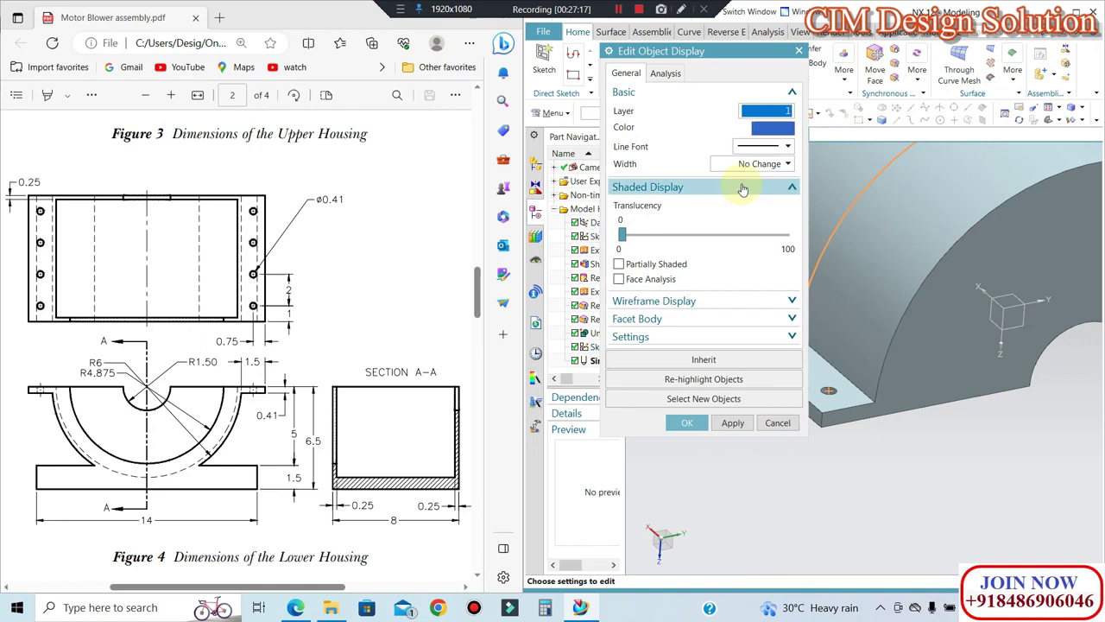
Step: Move the hole-point sketch to layer 61, hide it, and fit the solid in front view
middle_click(741, 184)
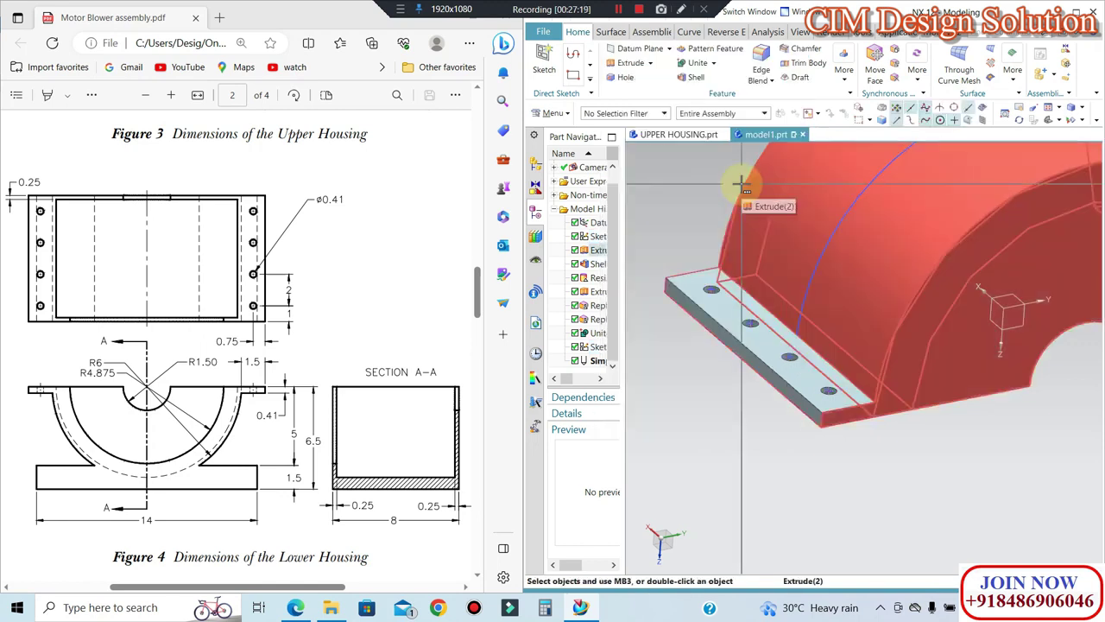
key(ctrl+l)
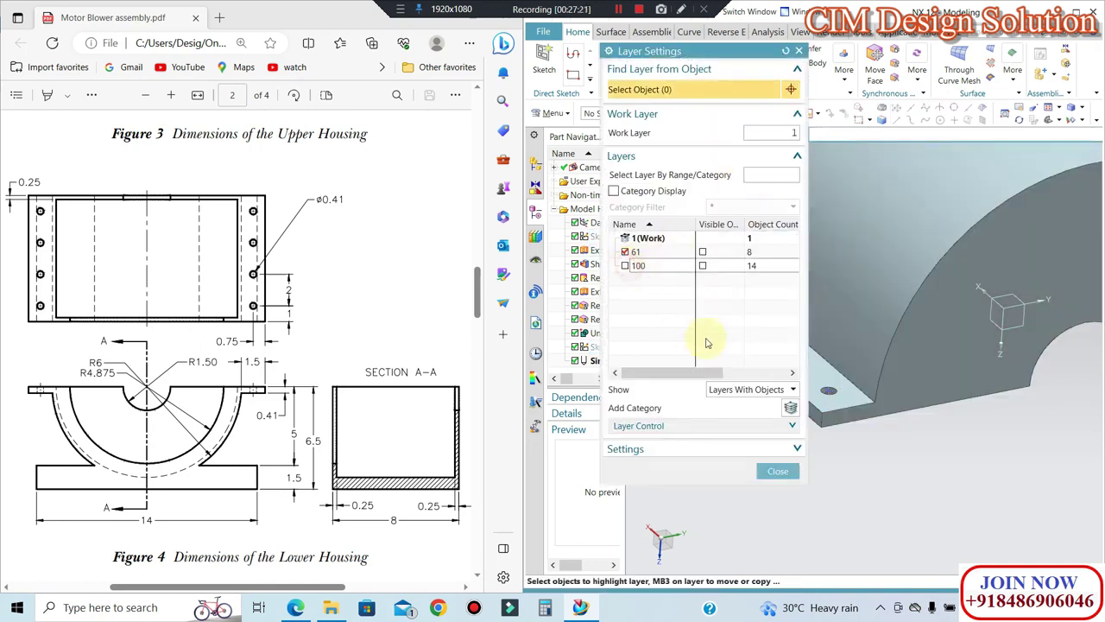
middle_click(706, 343)
key(ctrl+f)
mouse_move(780, 333)
middle_down()
mouse_move(780, 385)
mouse_move(906, 371)
mouse_move(846, 431)
middle_up()
key(F8)
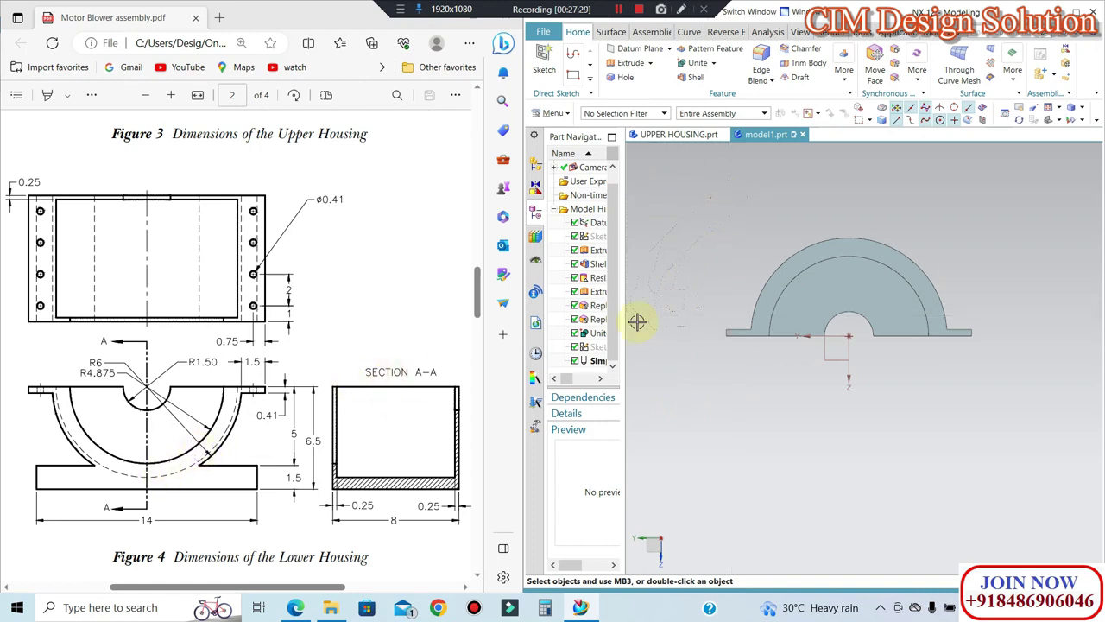
Step: Start a new extrusion and sketch its profile on the datum plane at the shell edge
click(618, 67)
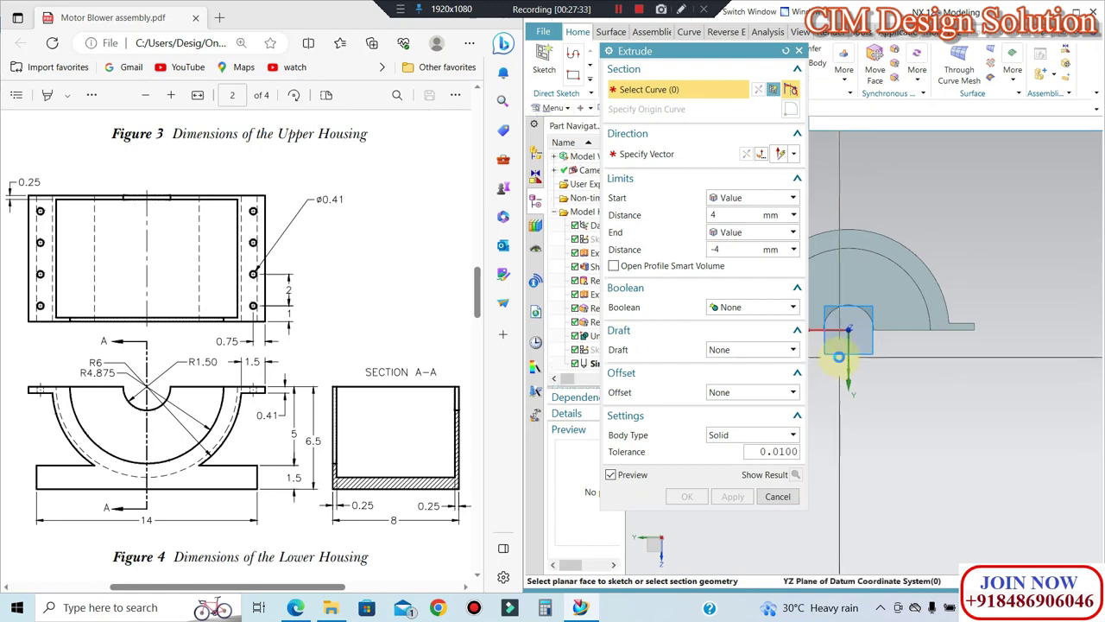
click(836, 359)
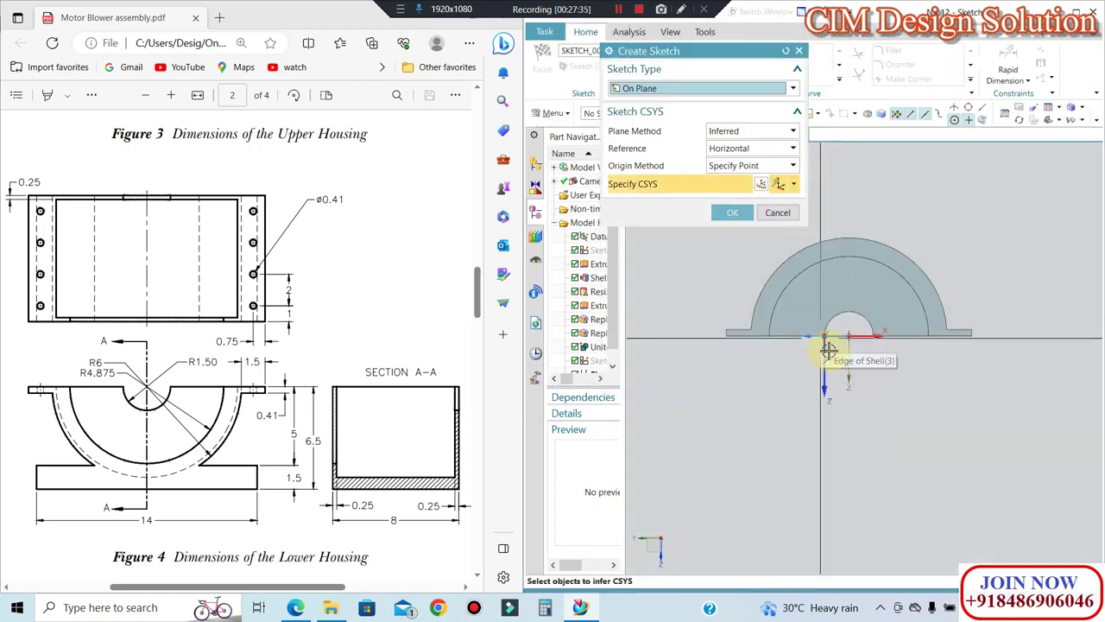
click(832, 373)
middle_click(880, 348)
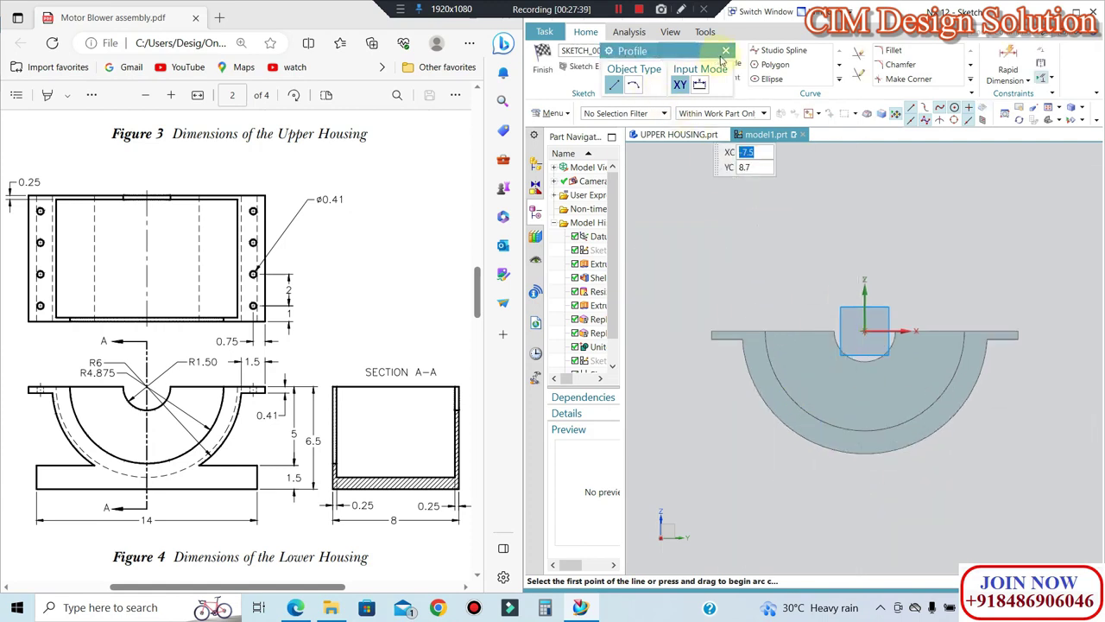
Step: Draw a 14 by 1.5 rectangle for the base plate
click(725, 51)
click(682, 63)
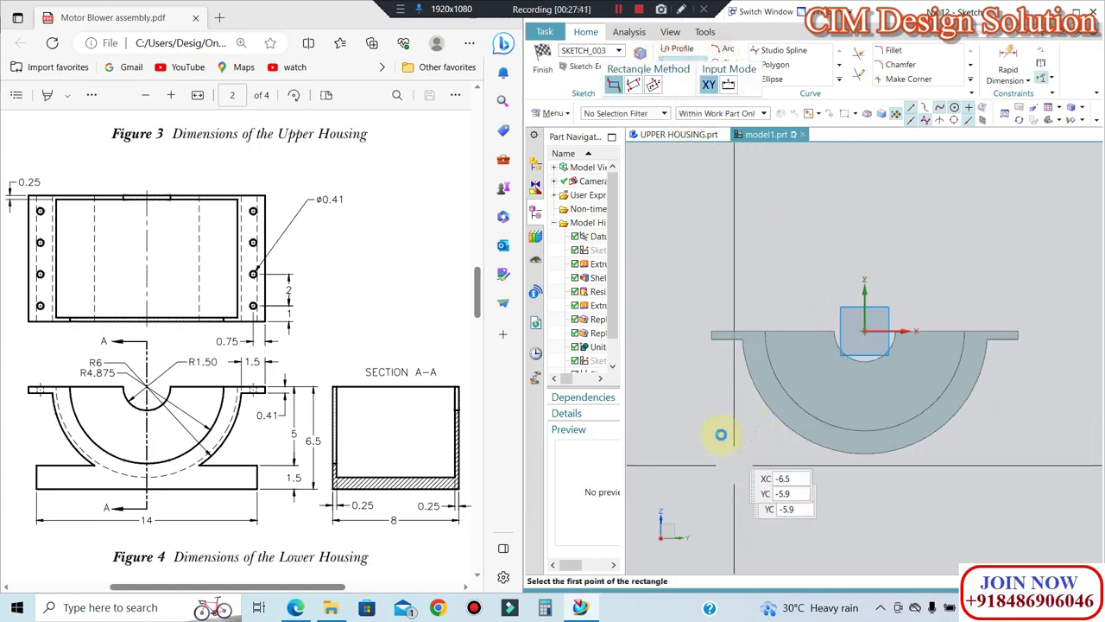
click(713, 432)
text(14)
key(Tab)
text(1.5)
key(Return)
key(Escape)
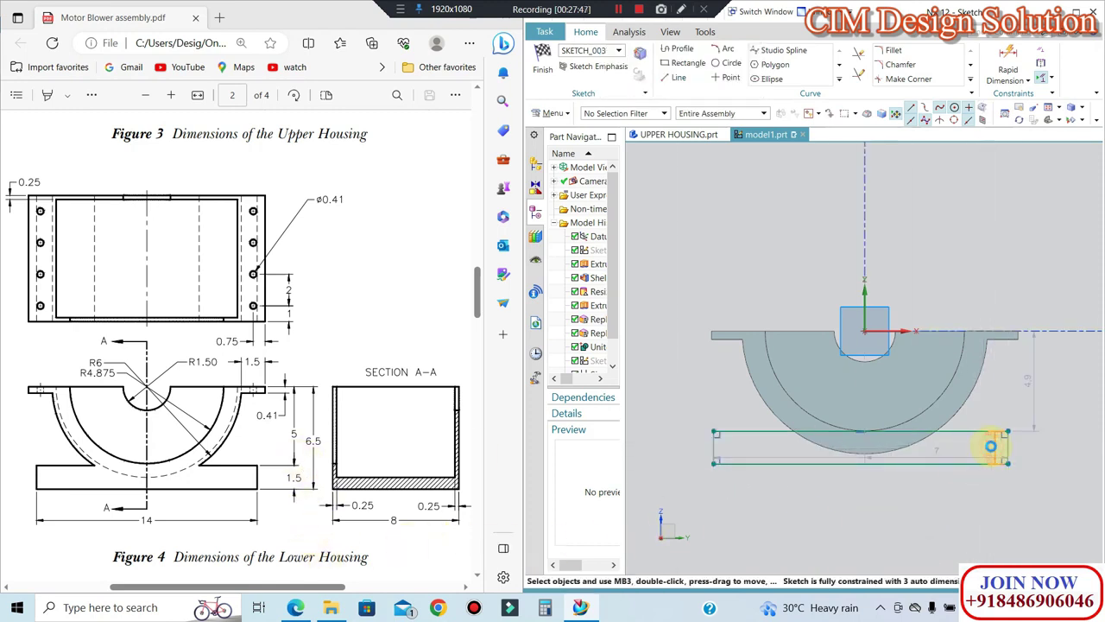
Step: Keep the 1.5 plate height and dimension the plate 5 below the flange corner
double_click(990, 446)
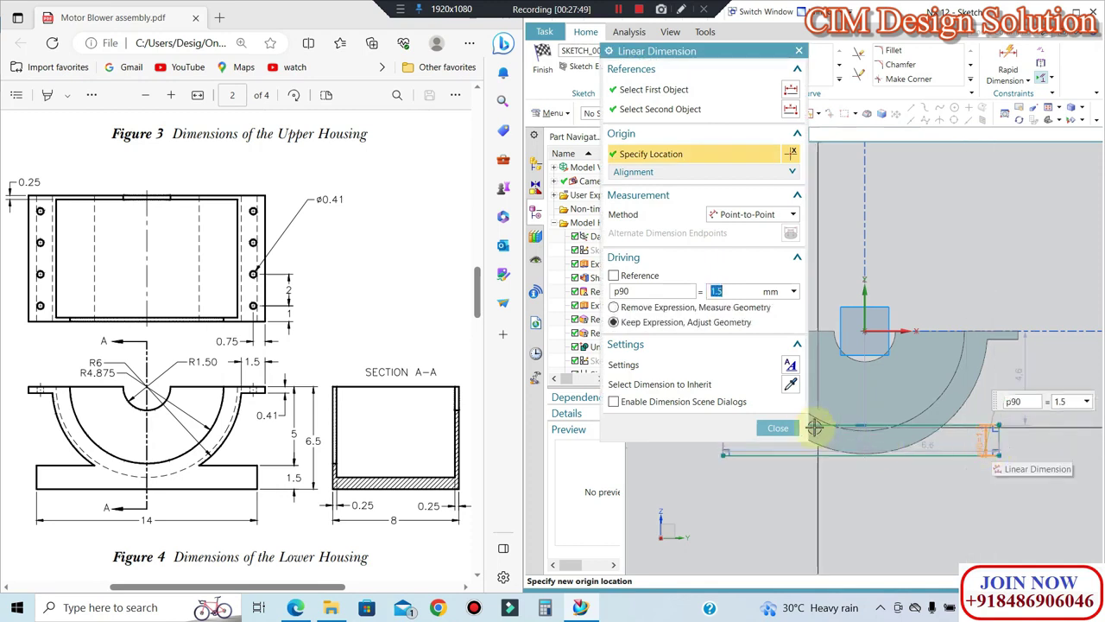
click(777, 428)
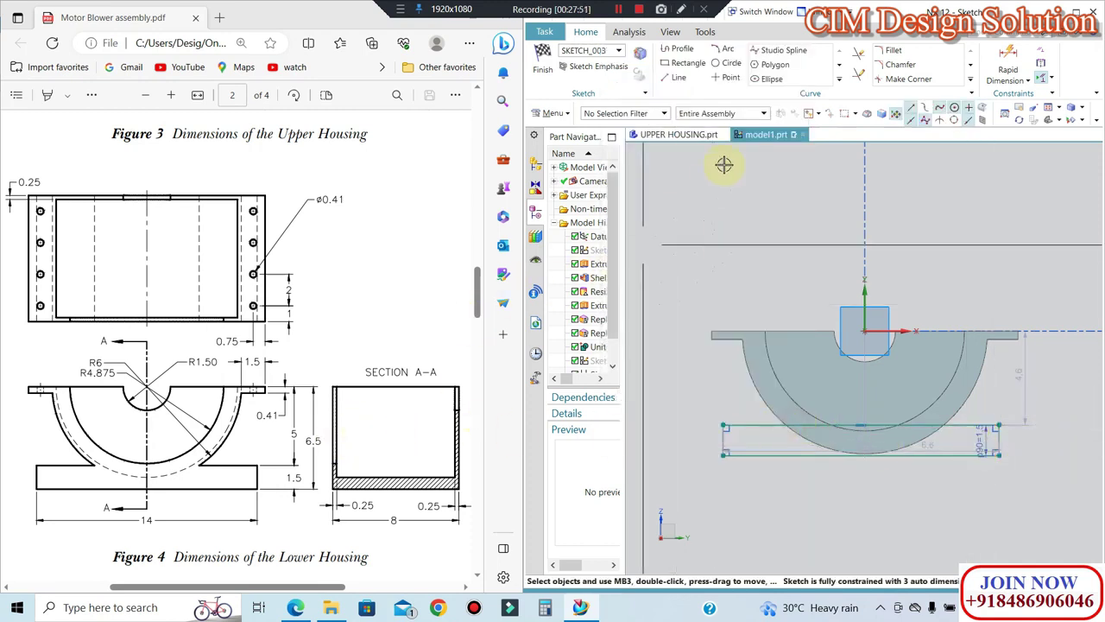
click(1010, 59)
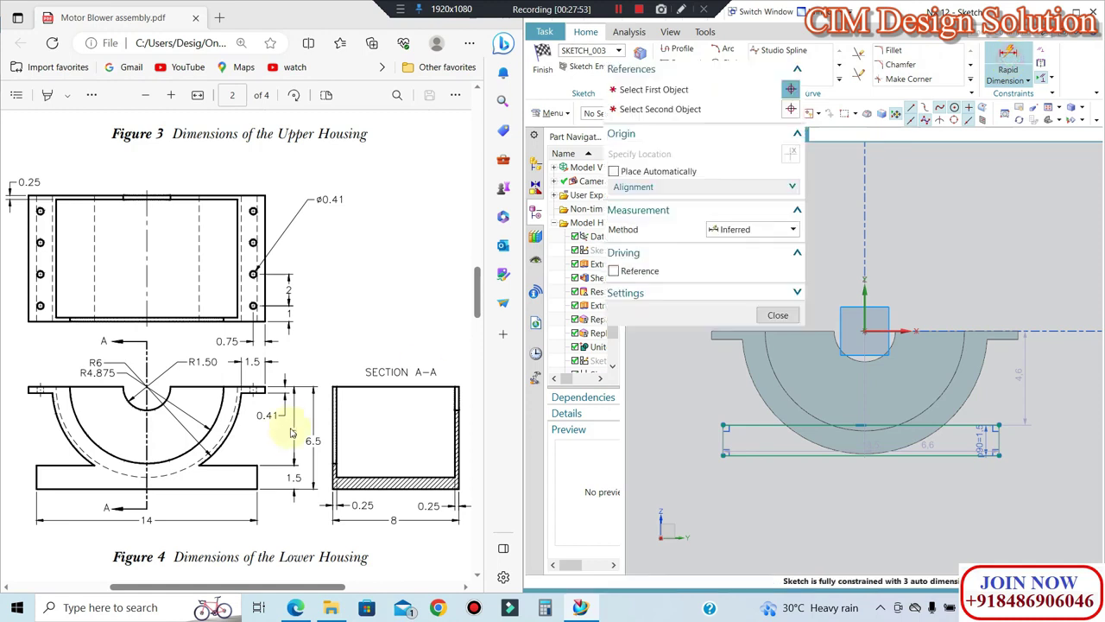
click(1005, 330)
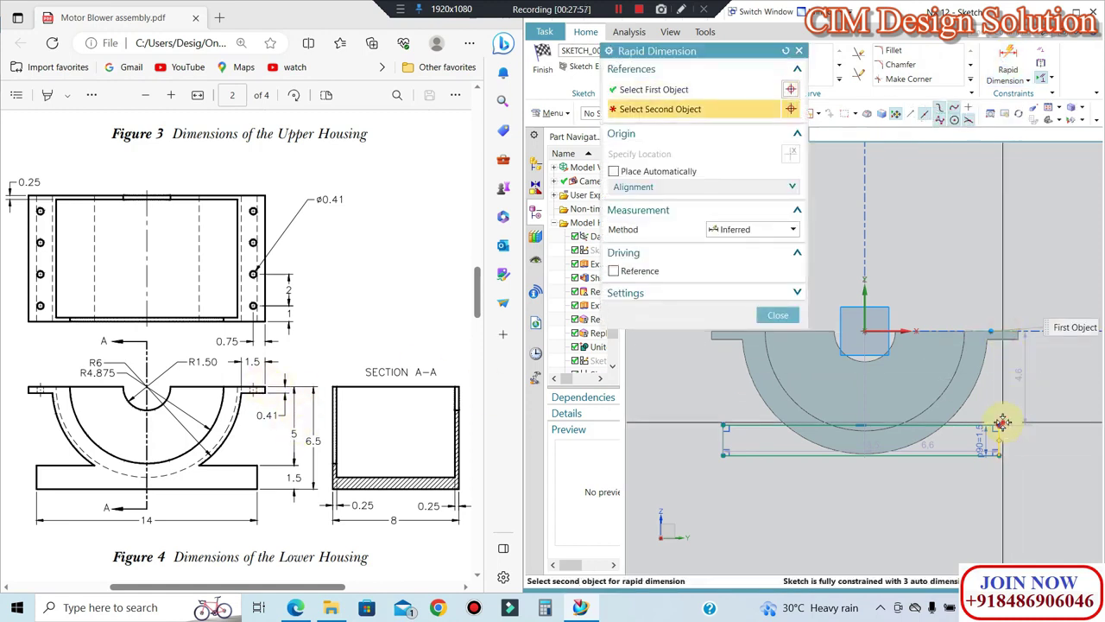
click(1002, 423)
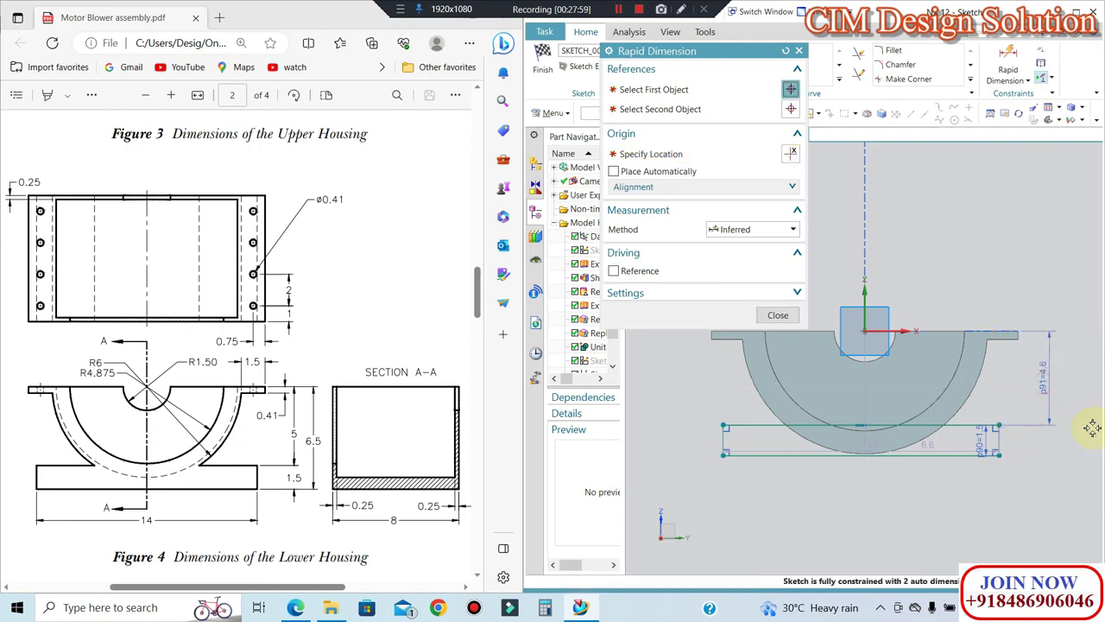
click(1091, 427)
text(5)
key(Return)
click(778, 315)
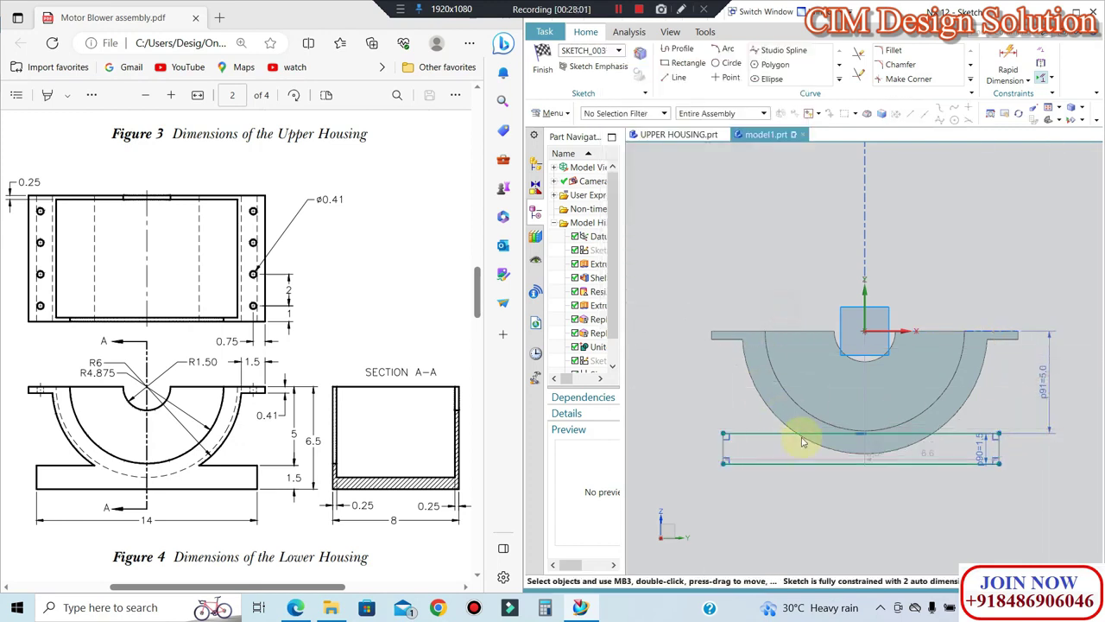
Step: Constrain the plate line Point on Curve to the ring's bottom edge and keep the 14 width
key(c)
click(640, 113)
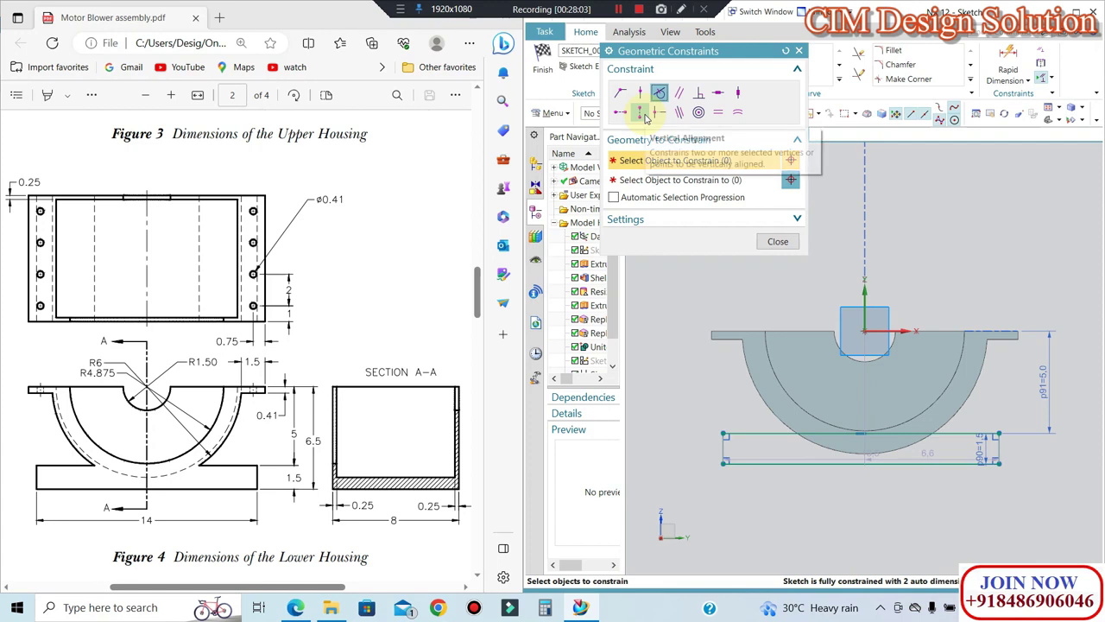
click(862, 433)
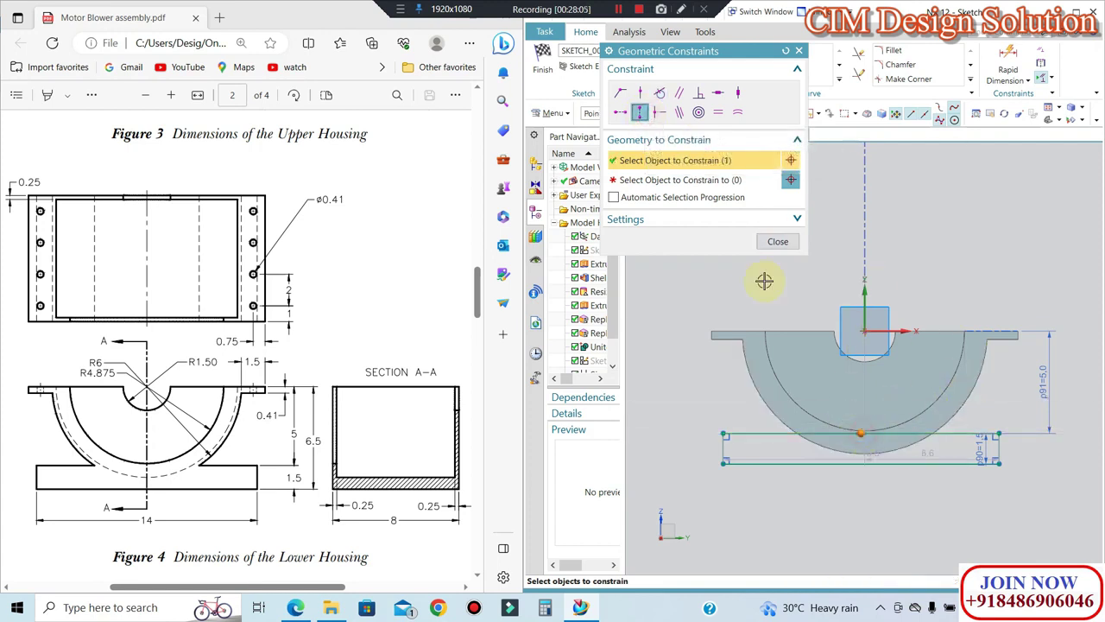
click(680, 180)
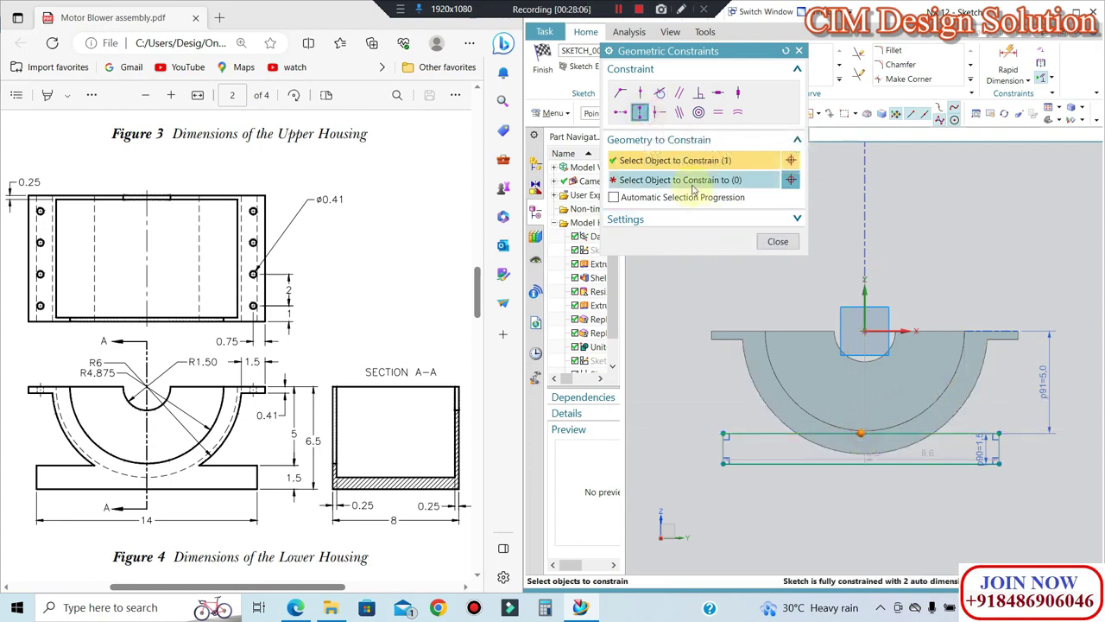
click(734, 412)
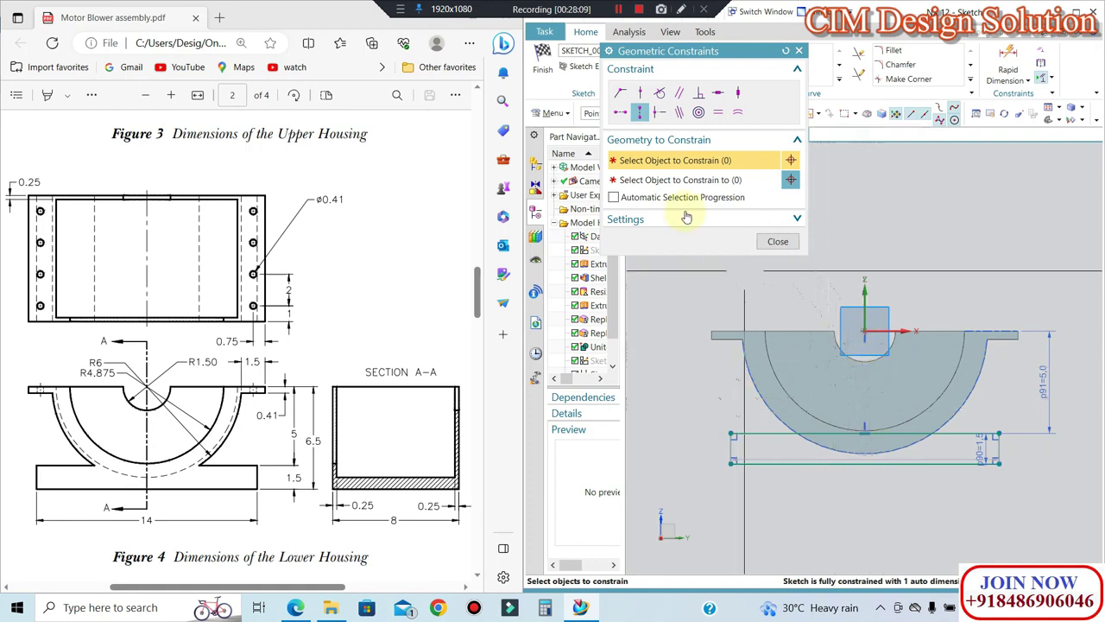
click(777, 241)
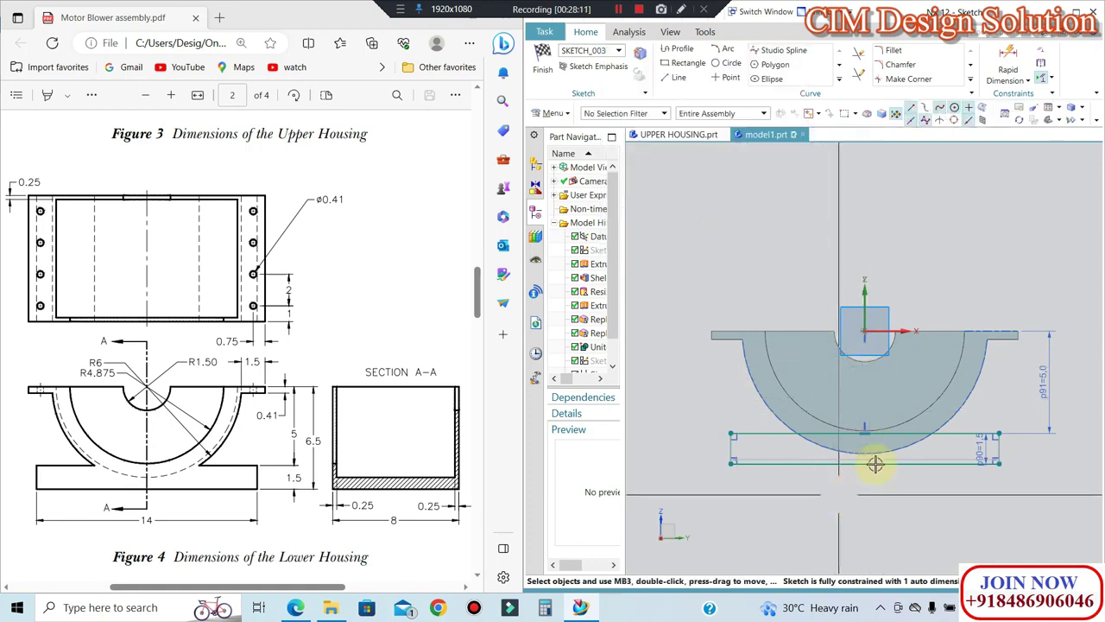
double_click(800, 454)
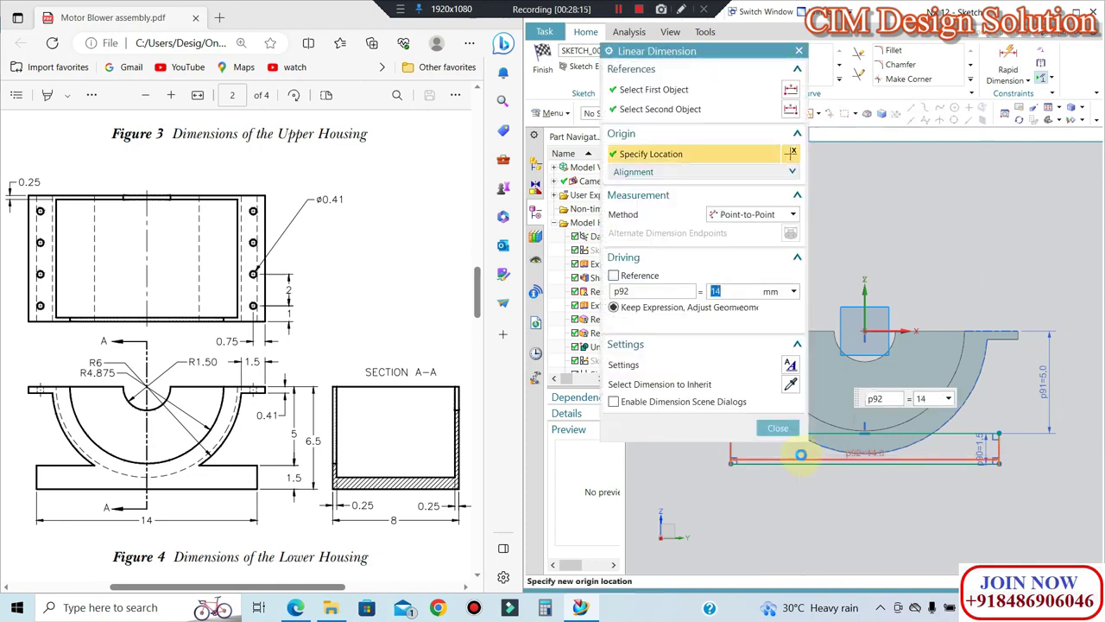
key(Escape)
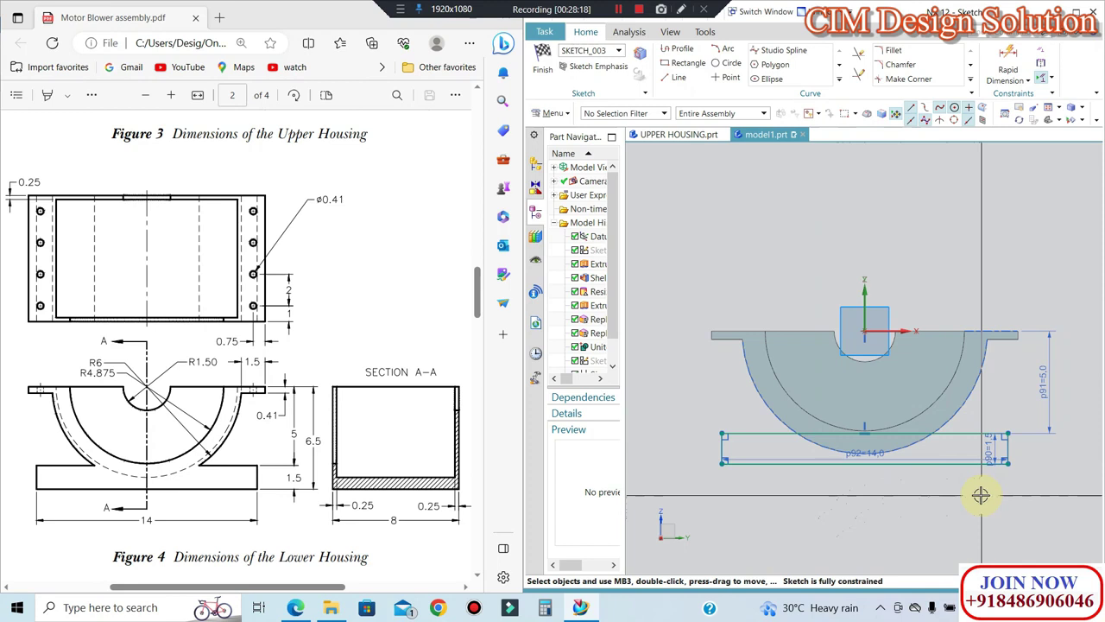
Step: Finish the sketch and extrude the base plate 4 mm each way
click(546, 62)
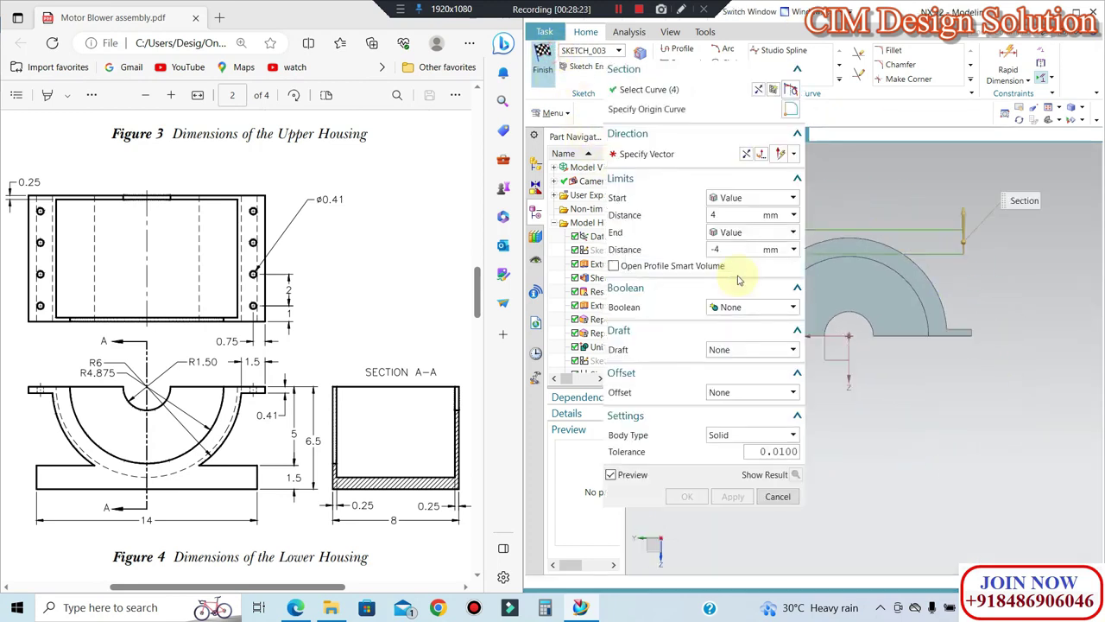
middle_click(940, 370)
mouse_move(876, 420)
middle_down()
mouse_move(888, 306)
mouse_move(918, 338)
mouse_move(903, 346)
middle_up()
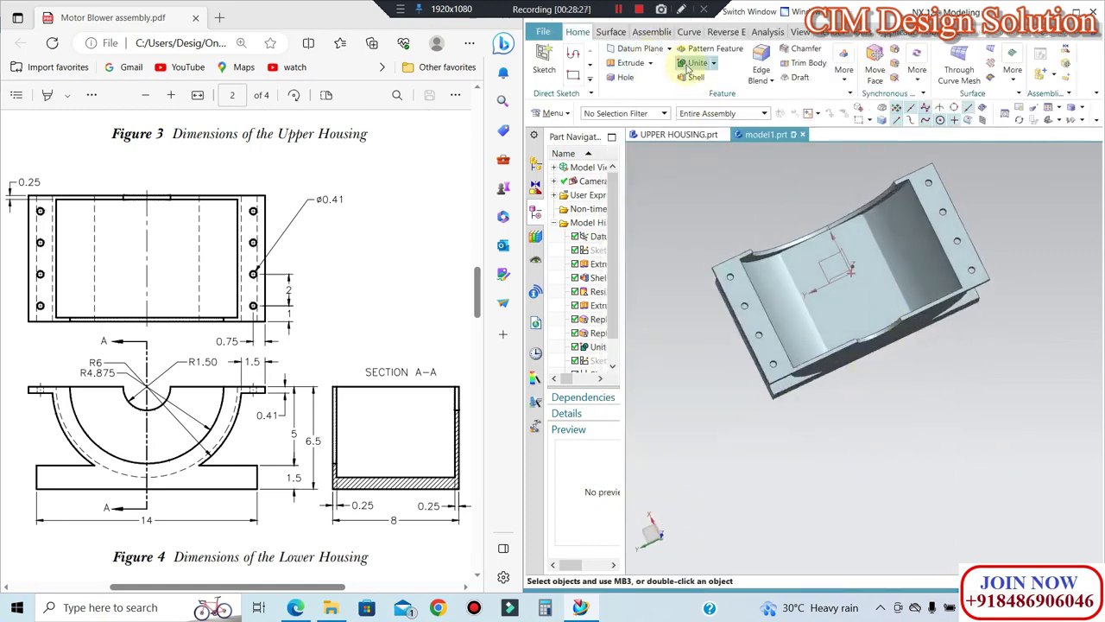
Step: Unite the base plate with the half-ring housing body
click(689, 64)
click(765, 326)
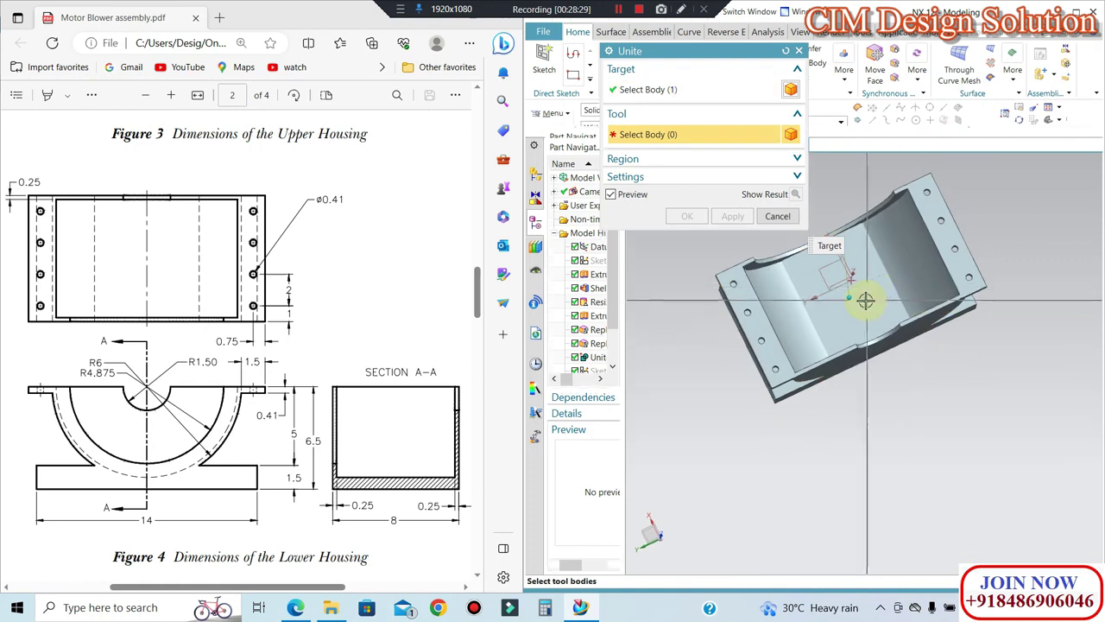
click(866, 299)
click(687, 216)
mouse_move(826, 301)
middle_down()
mouse_move(889, 241)
mouse_move(950, 247)
mouse_move(838, 259)
middle_up()
Step: Inspect the merged part, cancel Delete Face and return to the exact front view
scroll(839, 259, down, 3)
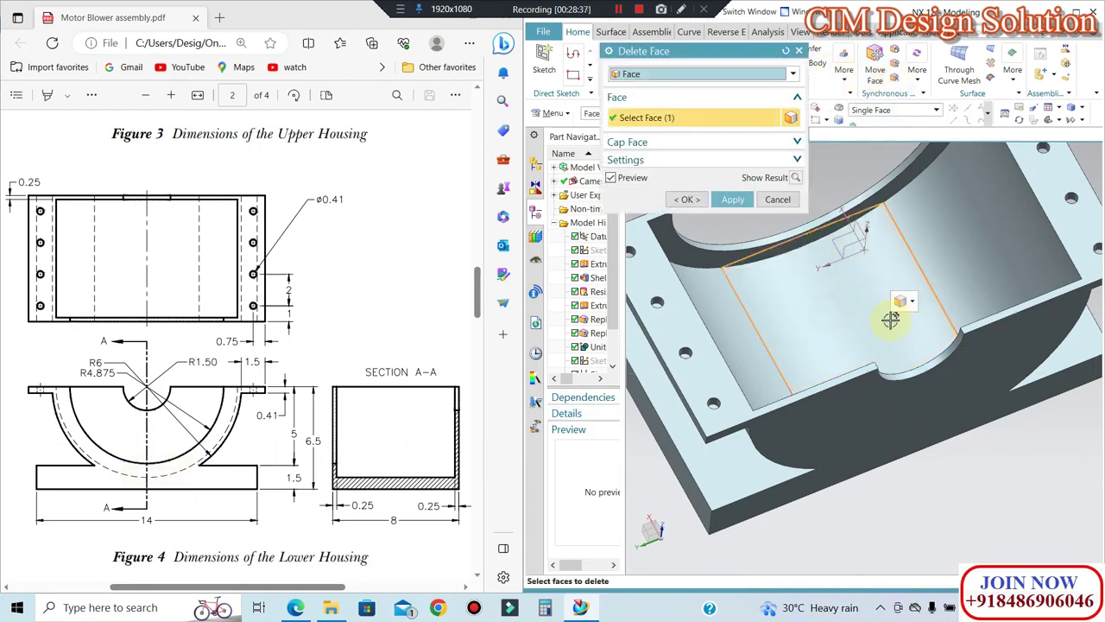
scroll(889, 301, up, 3)
middle_drag(889, 302, 892, 439)
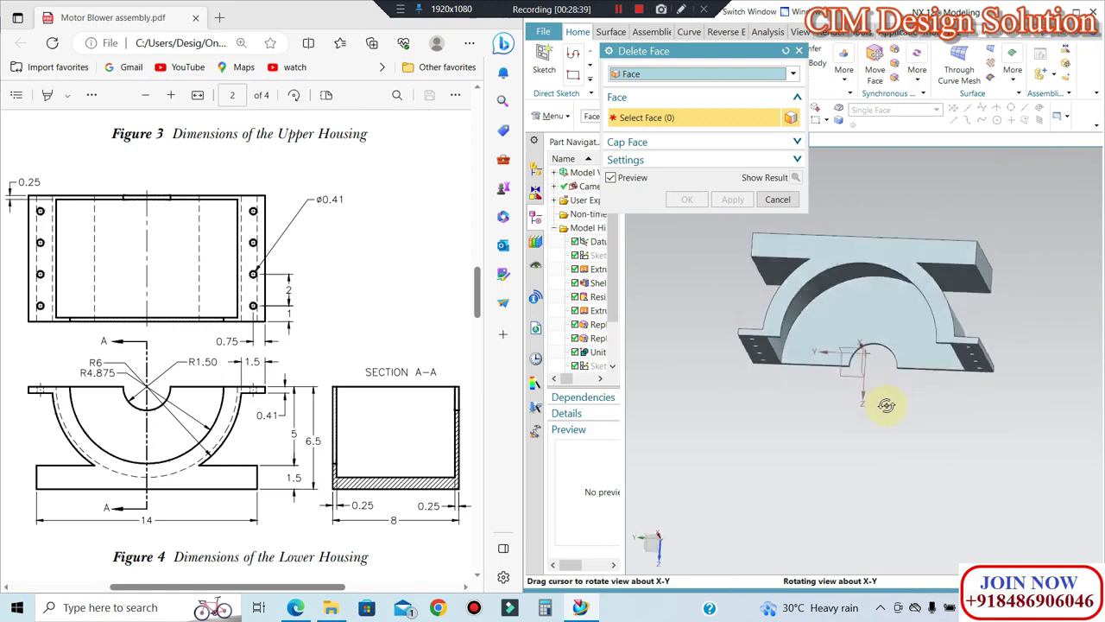
click(777, 200)
mouse_move(819, 203)
middle_down()
mouse_move(958, 226)
mouse_move(933, 215)
middle_up()
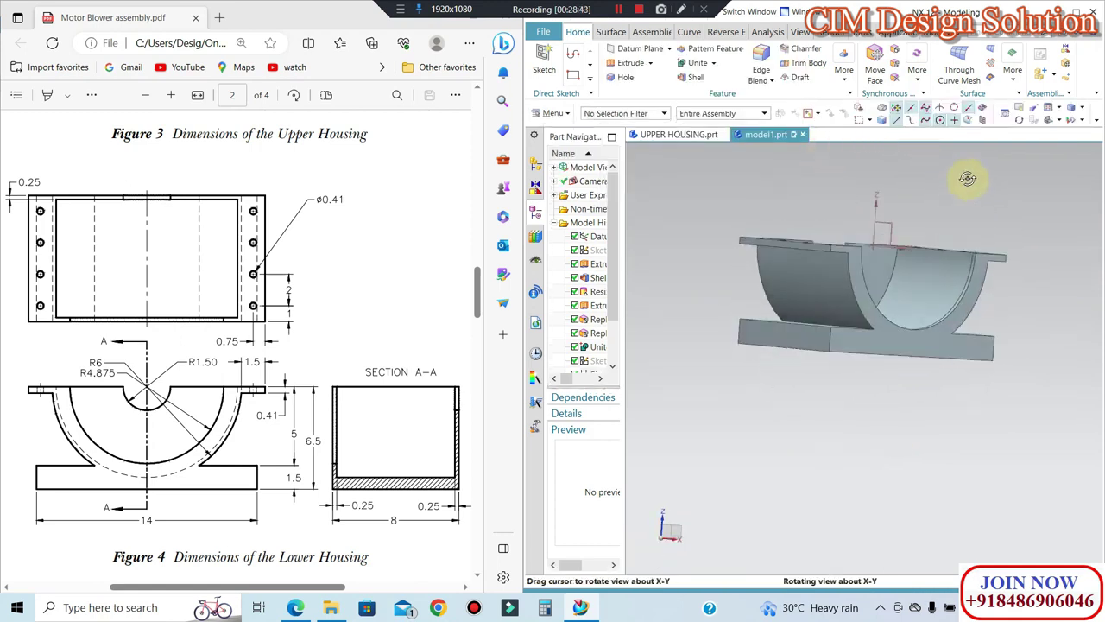
mouse_move(872, 250)
middle_down()
mouse_move(875, 202)
mouse_move(839, 236)
mouse_move(751, 245)
mouse_move(742, 190)
middle_up()
key(F8)
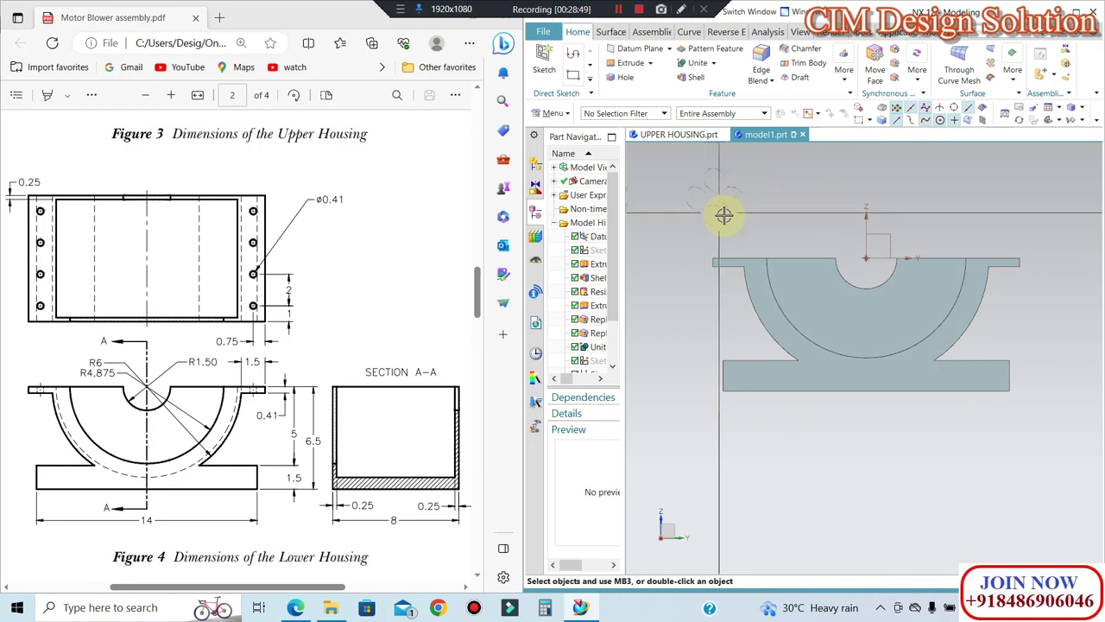
key(Home)
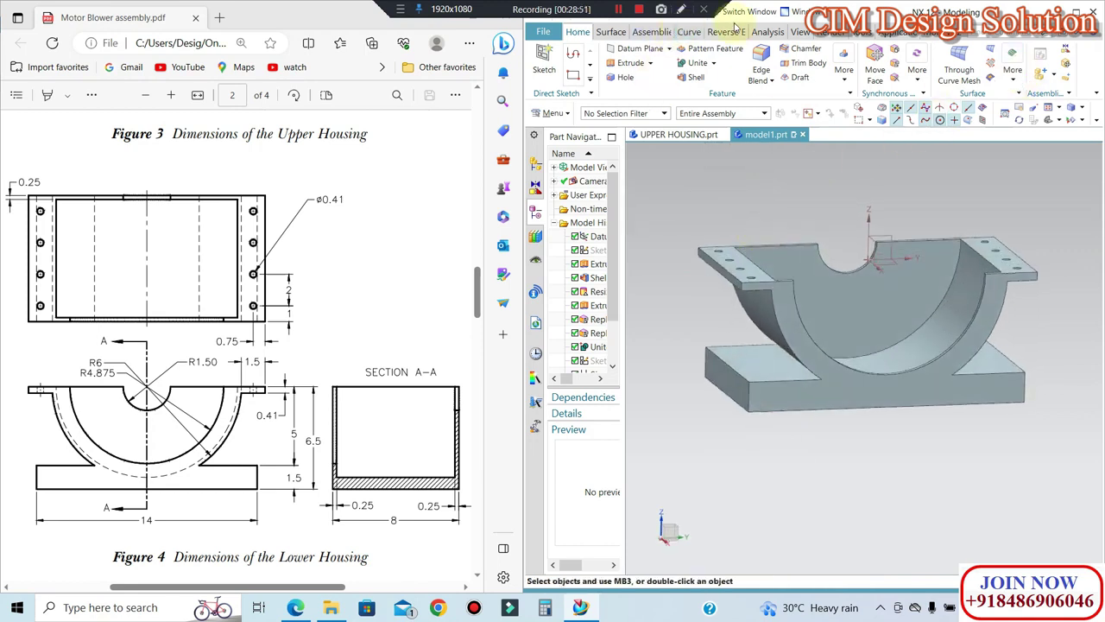
click(769, 32)
click(616, 53)
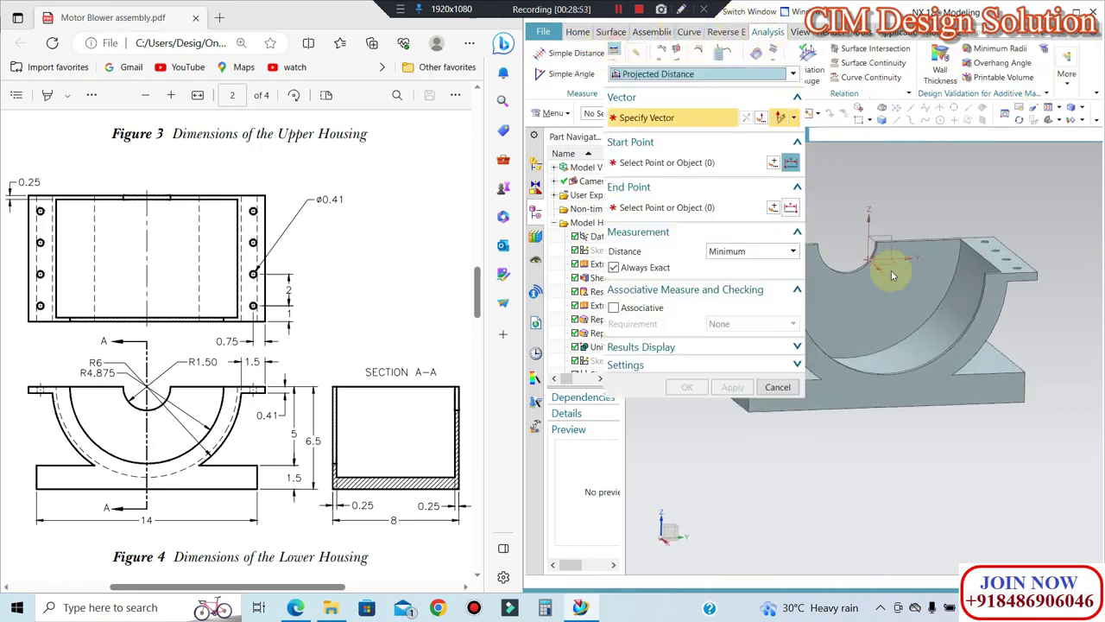
middle_click(1037, 394)
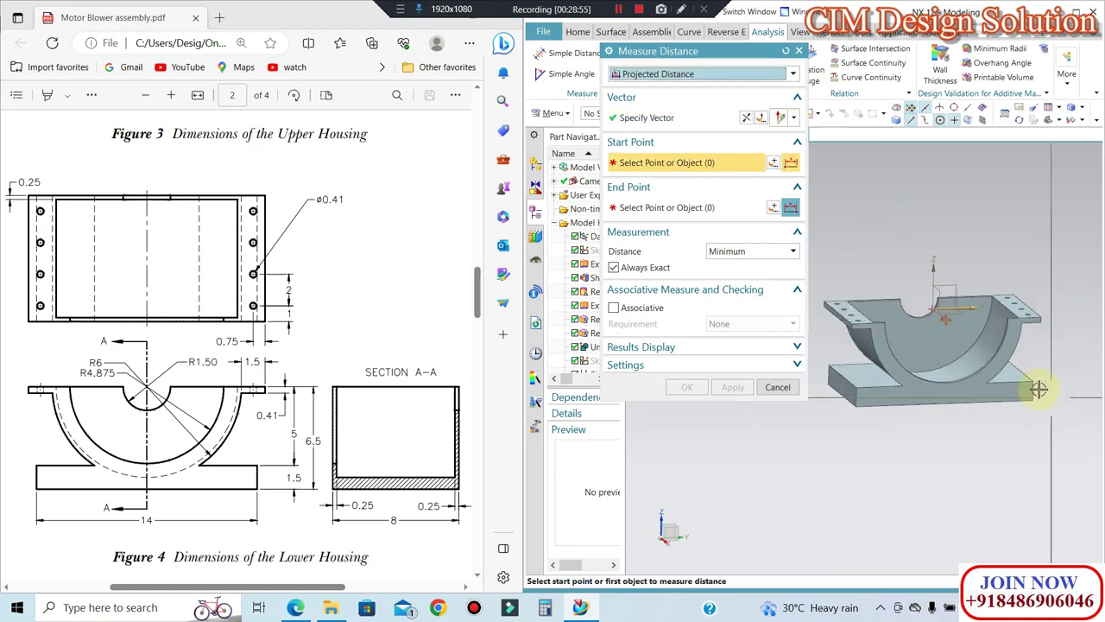
scroll(1019, 320, up, 3)
click(905, 294)
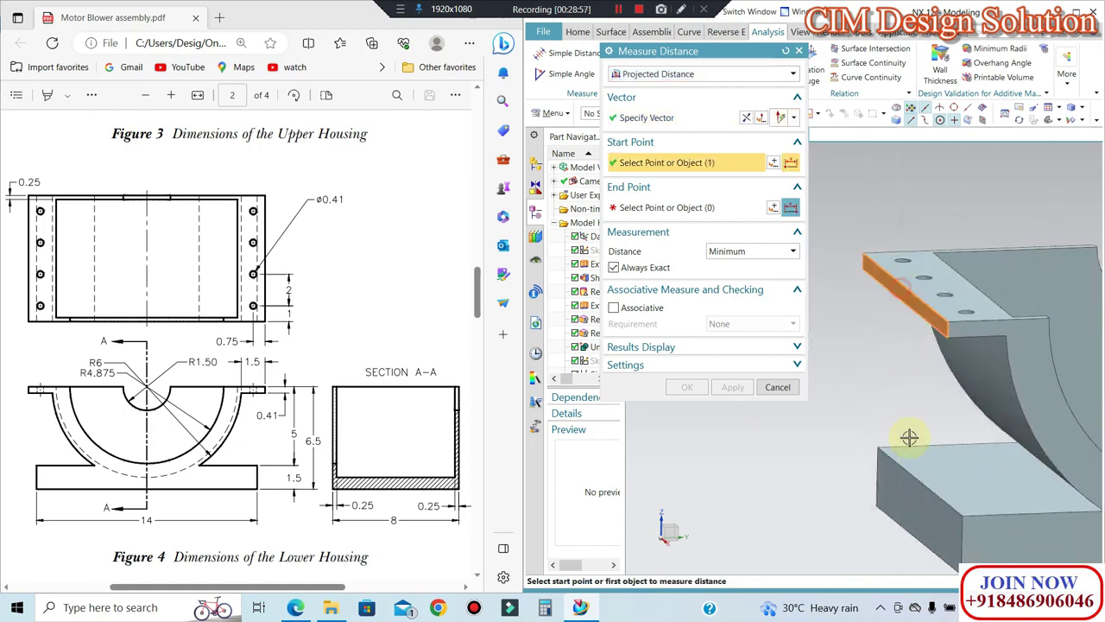
click(912, 481)
click(771, 387)
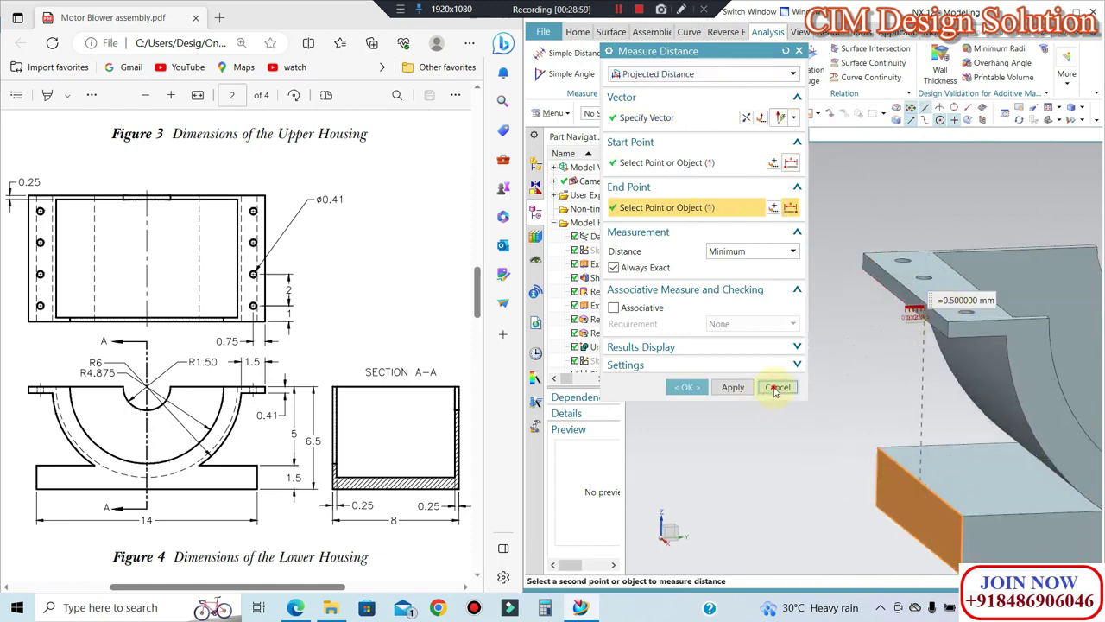
mouse_move(771, 392)
middle_down()
mouse_move(796, 256)
mouse_move(728, 272)
middle_up()
mouse_move(925, 316)
middle_down()
mouse_move(953, 371)
mouse_move(933, 337)
mouse_move(888, 356)
mouse_move(975, 361)
middle_up()
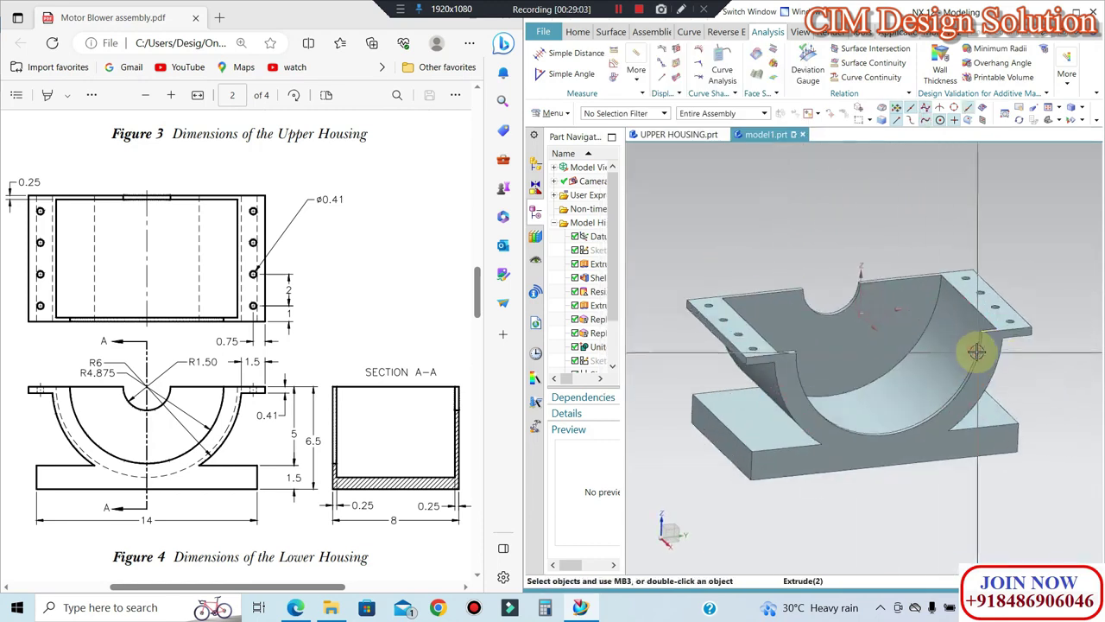
Step: Save the part as LOWER HOUSING.prt in the MOTO BLOWER ASSEMBLY folder
key(ctrl+s)
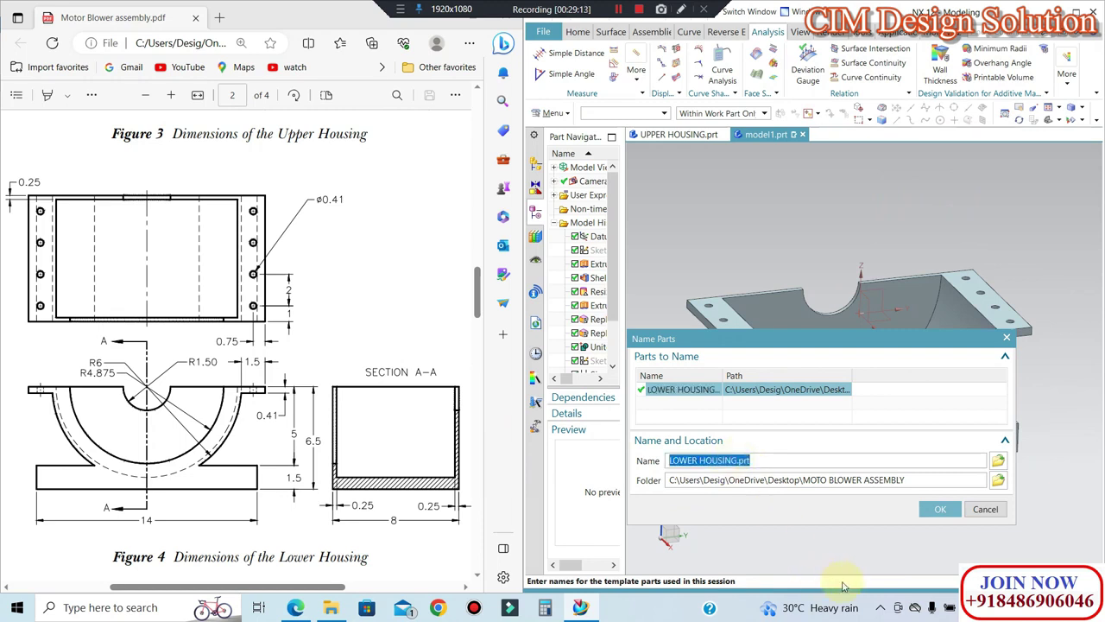
click(940, 510)
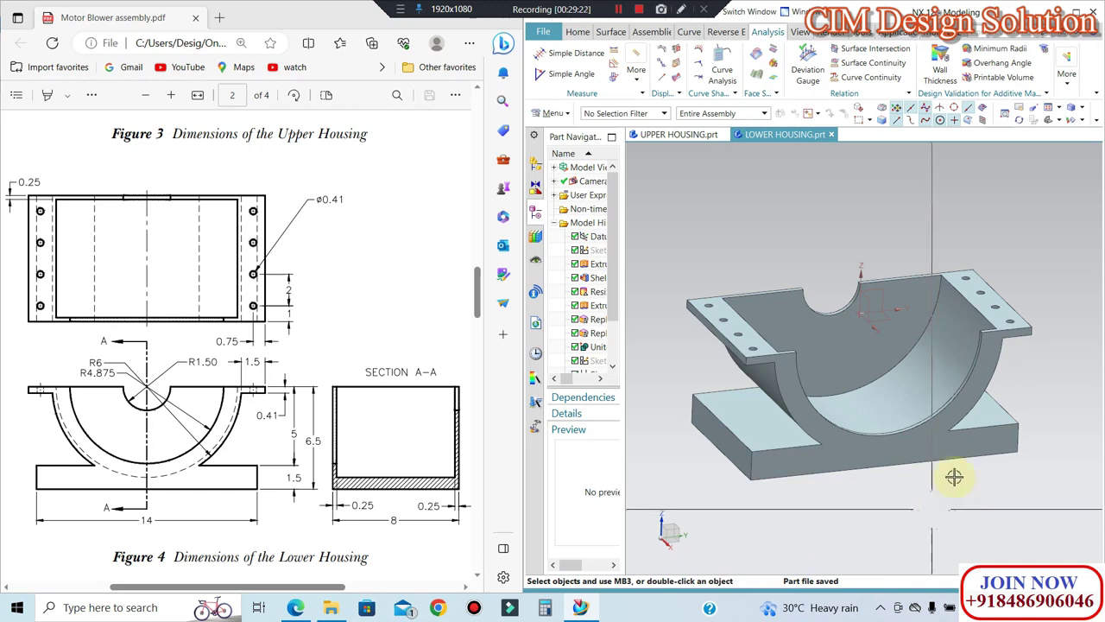
Step: Section the model, reverse the section plane and inspect both sides
key(ctrl+h)
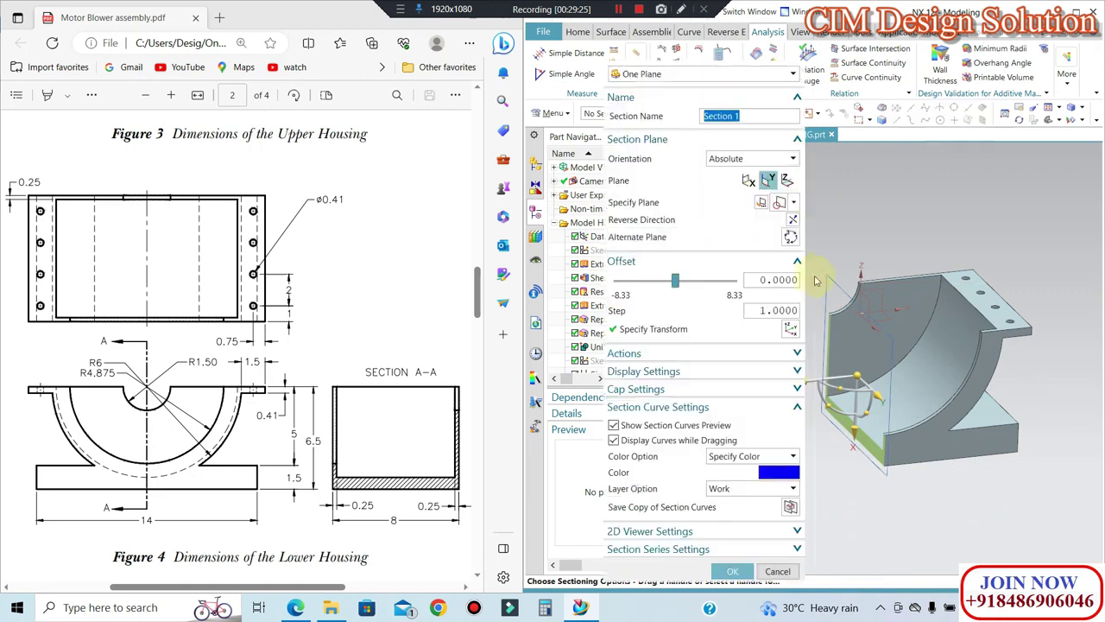
mouse_move(890, 244)
middle_down()
mouse_move(948, 240)
mouse_move(1007, 284)
middle_up()
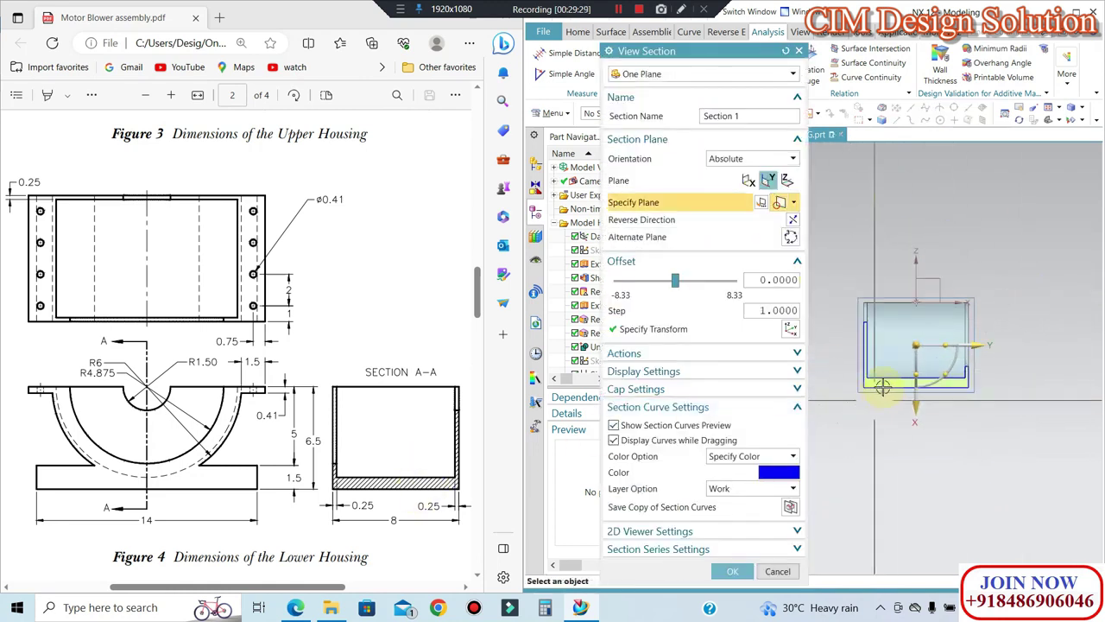
click(792, 219)
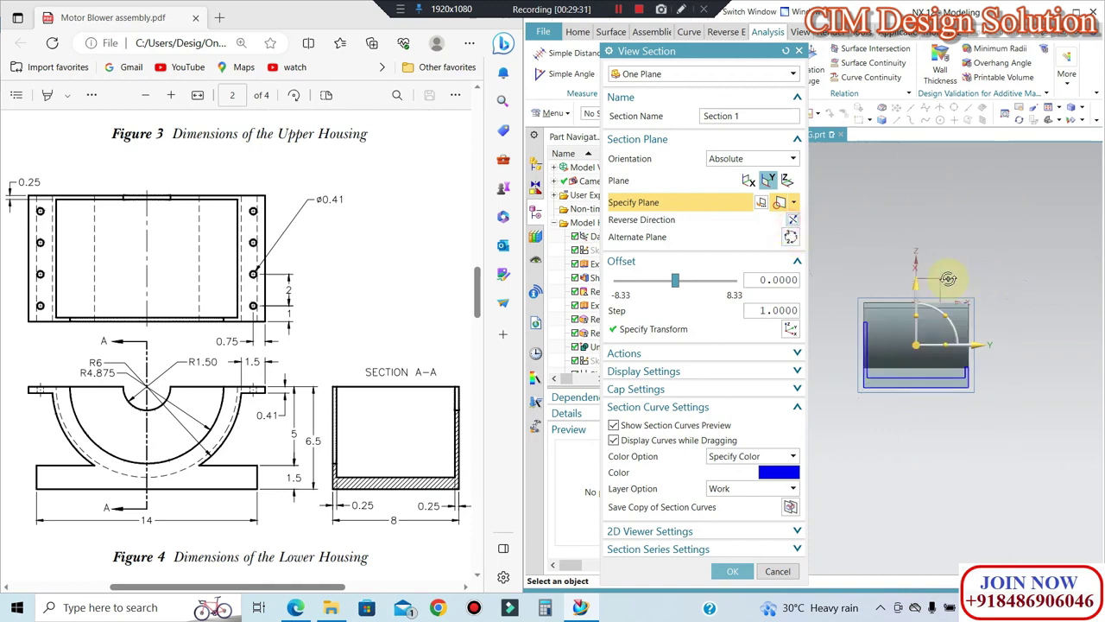
middle_drag(979, 242, 863, 376)
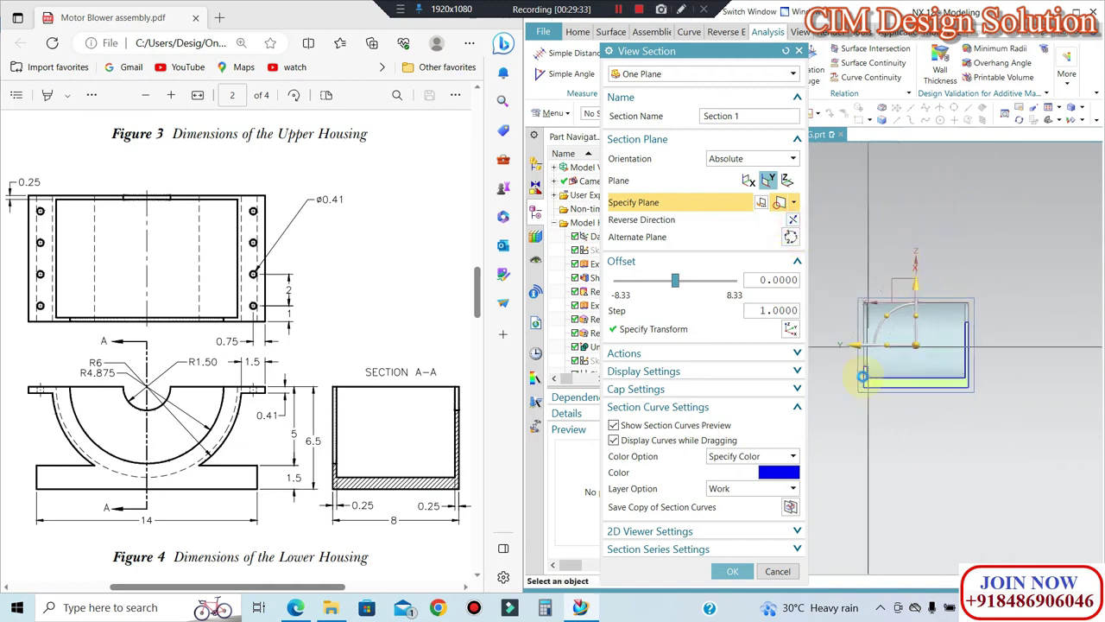
scroll(863, 376, down, 3)
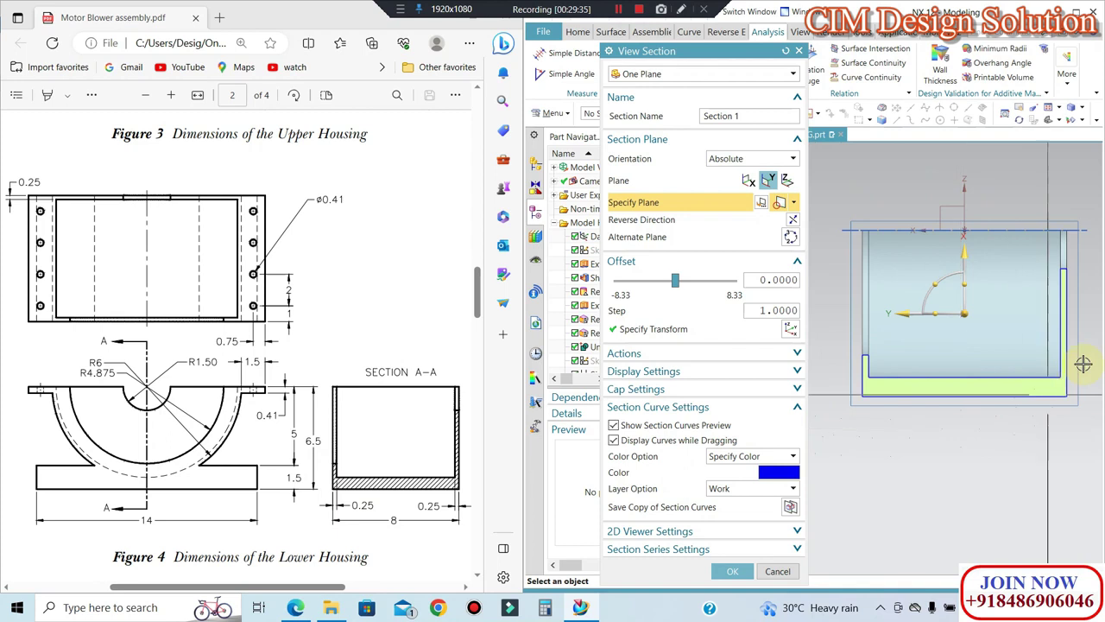
drag(959, 275, 900, 383)
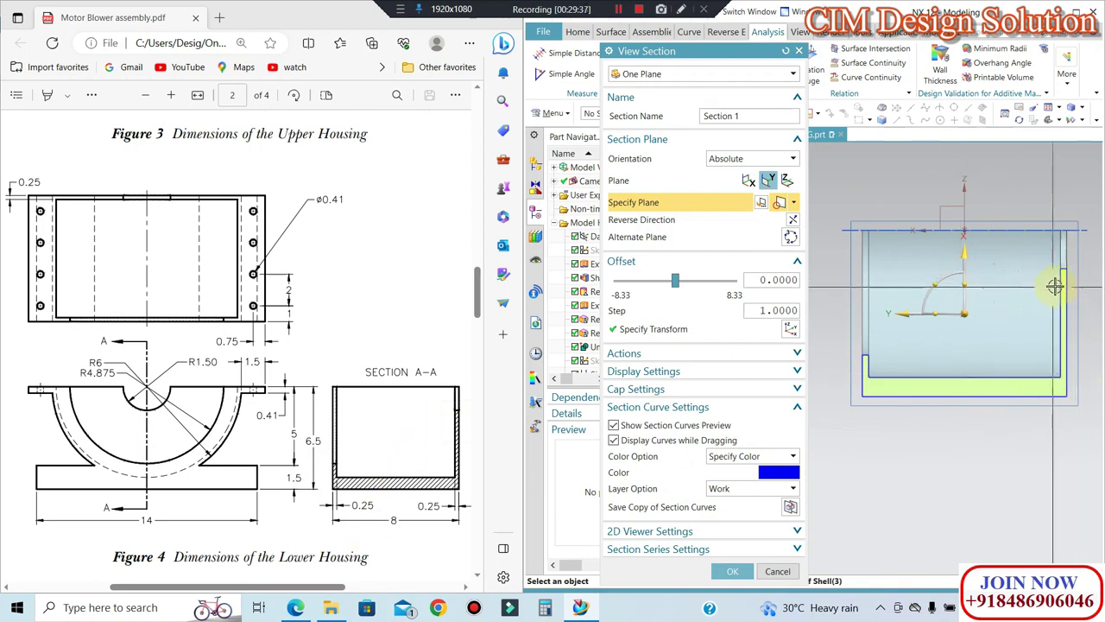
Step: Remove the section and view the complete lower housing in trimetric
key(Escape)
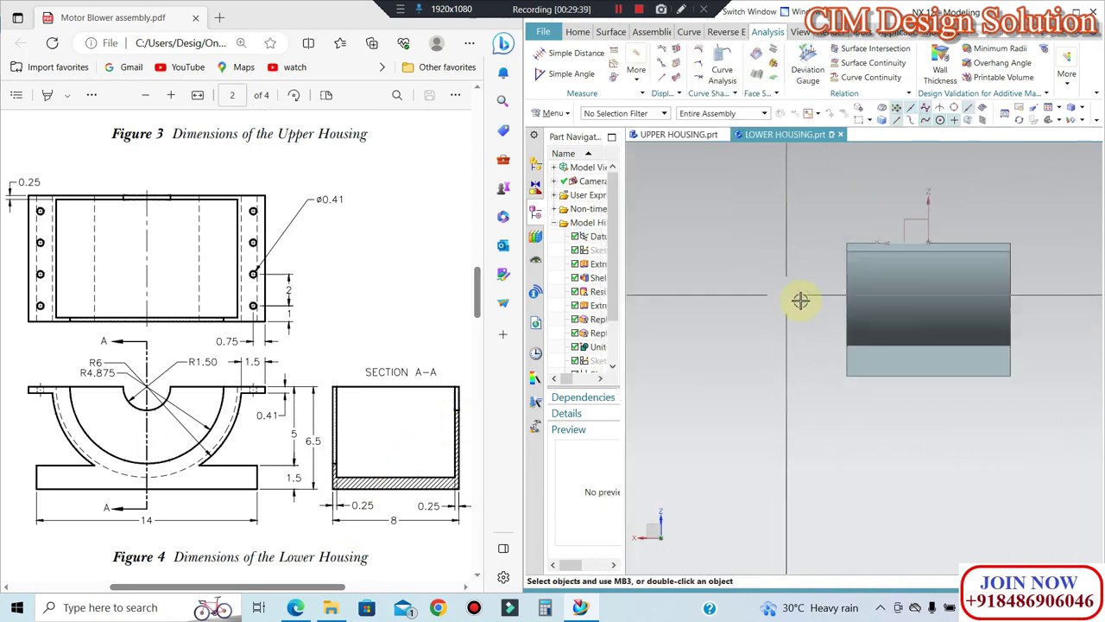
key(Home)
mouse_move(887, 328)
middle_down()
mouse_move(962, 323)
mouse_move(932, 345)
middle_up()
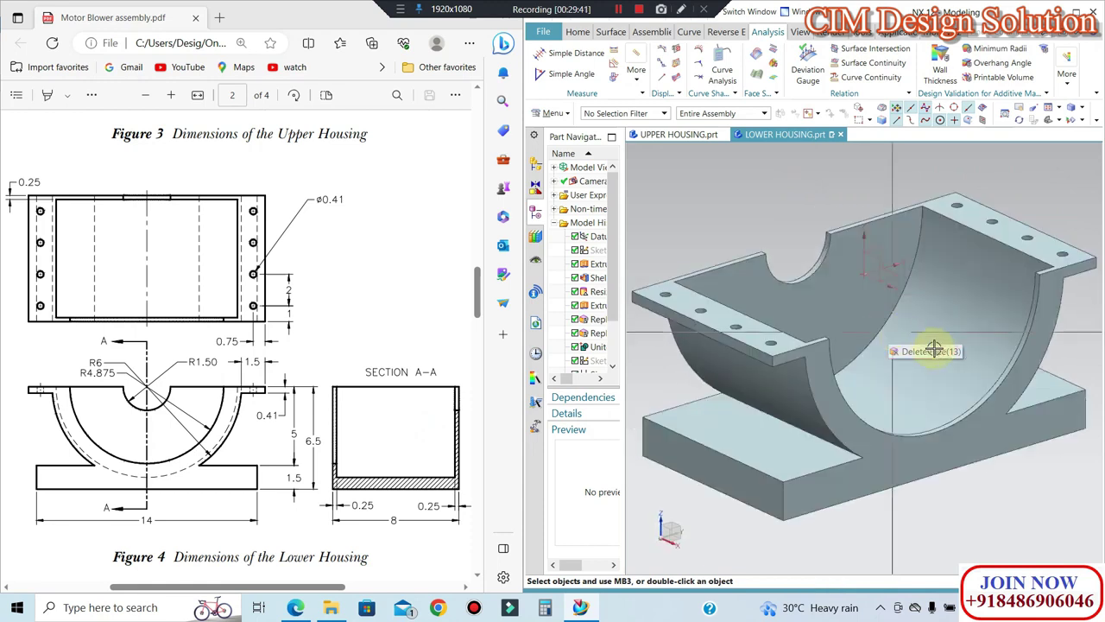
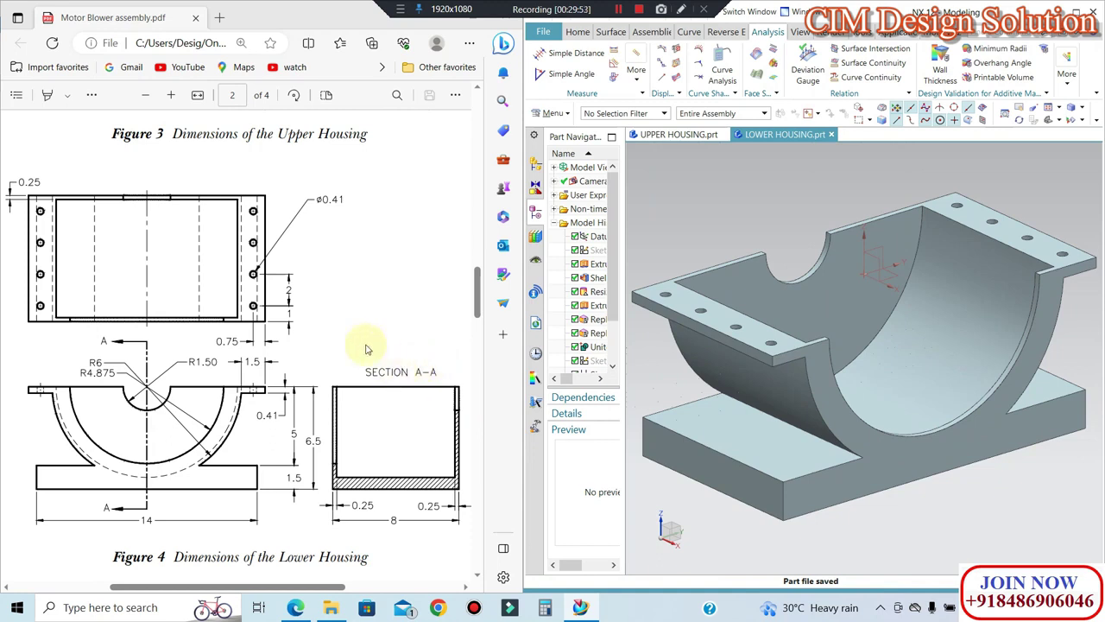
Step: Scroll the PDF to the page 3 Figure 5 blower drawing, then return to NX
scroll(334, 357, down, 2)
scroll(334, 357, down, 1)
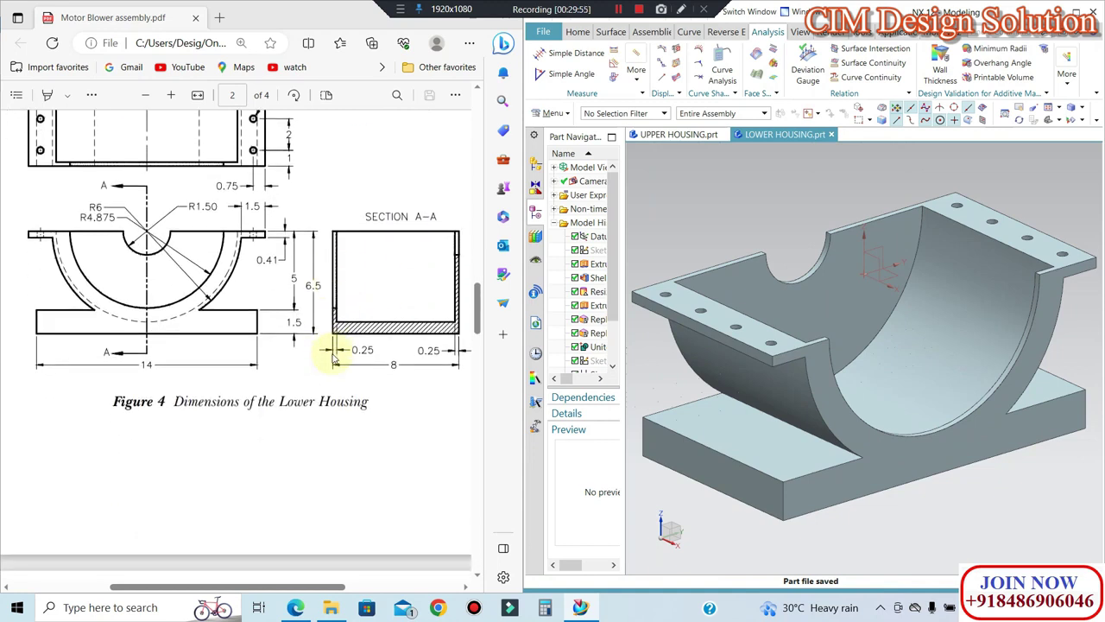
scroll(333, 357, down, 4)
scroll(333, 358, down, 2)
scroll(333, 358, down, 3)
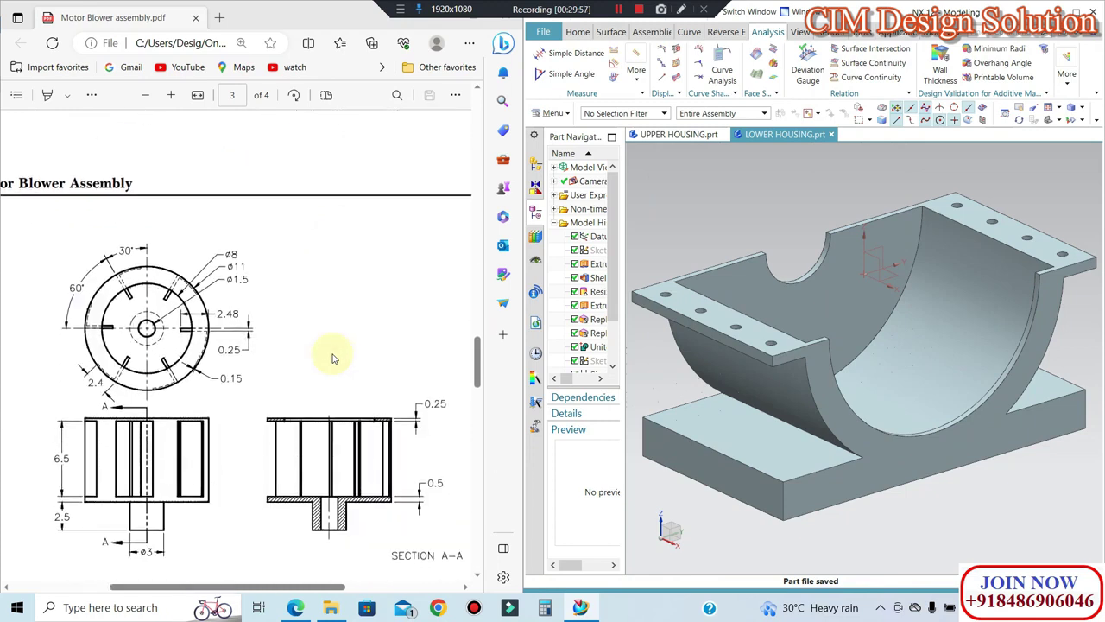
scroll(333, 358, down, 1)
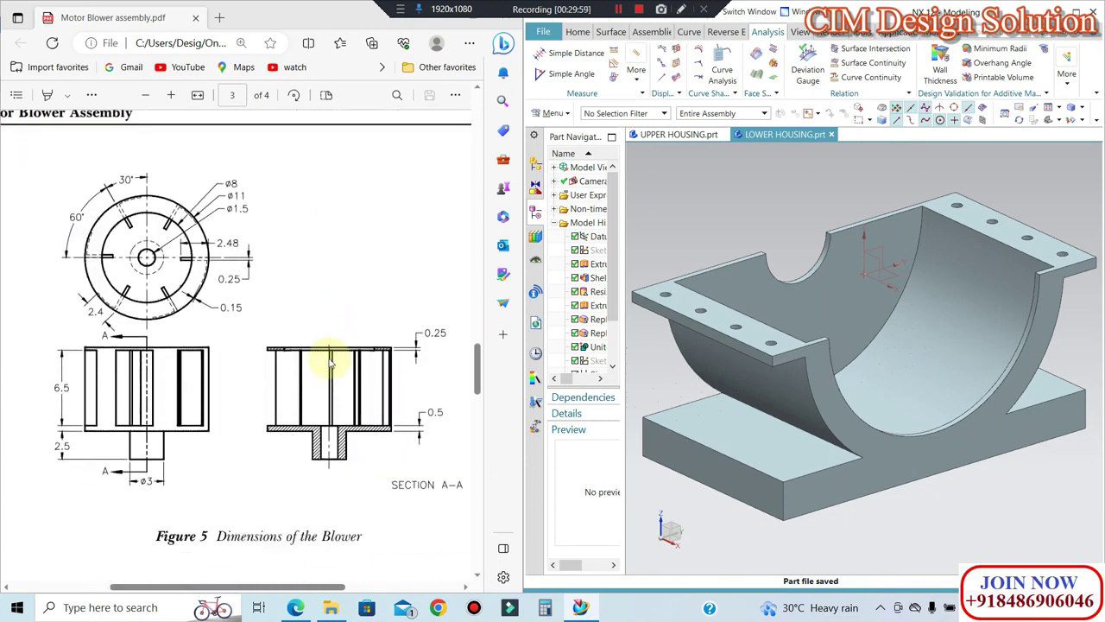
click(547, 33)
Step: Create a new Model part, model1.prt, and start a sketch on the default plane
click(569, 69)
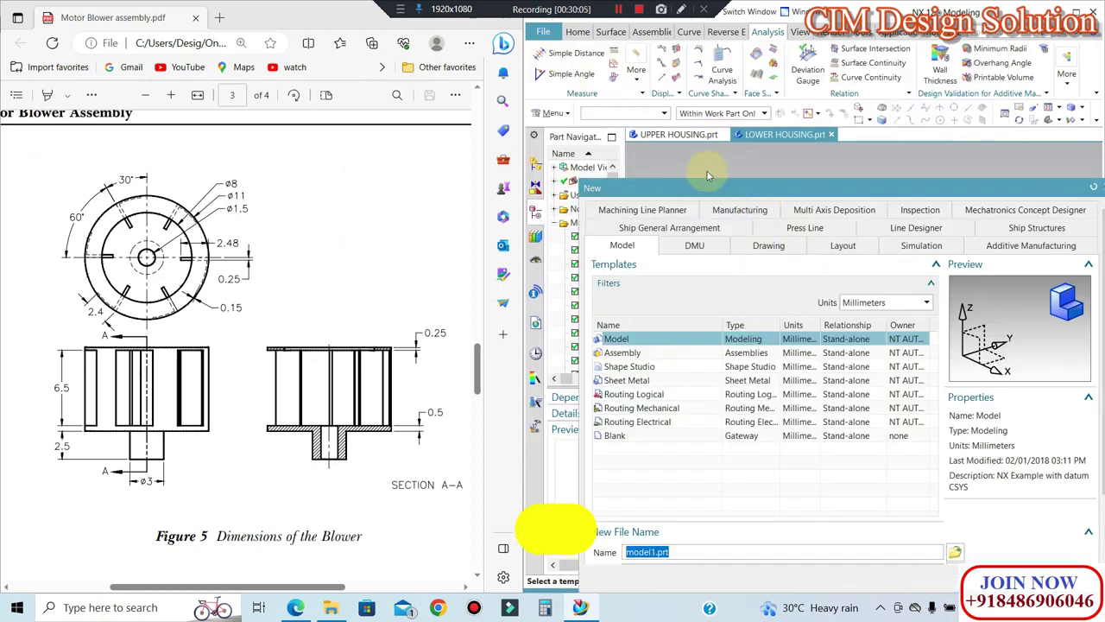
key(Return)
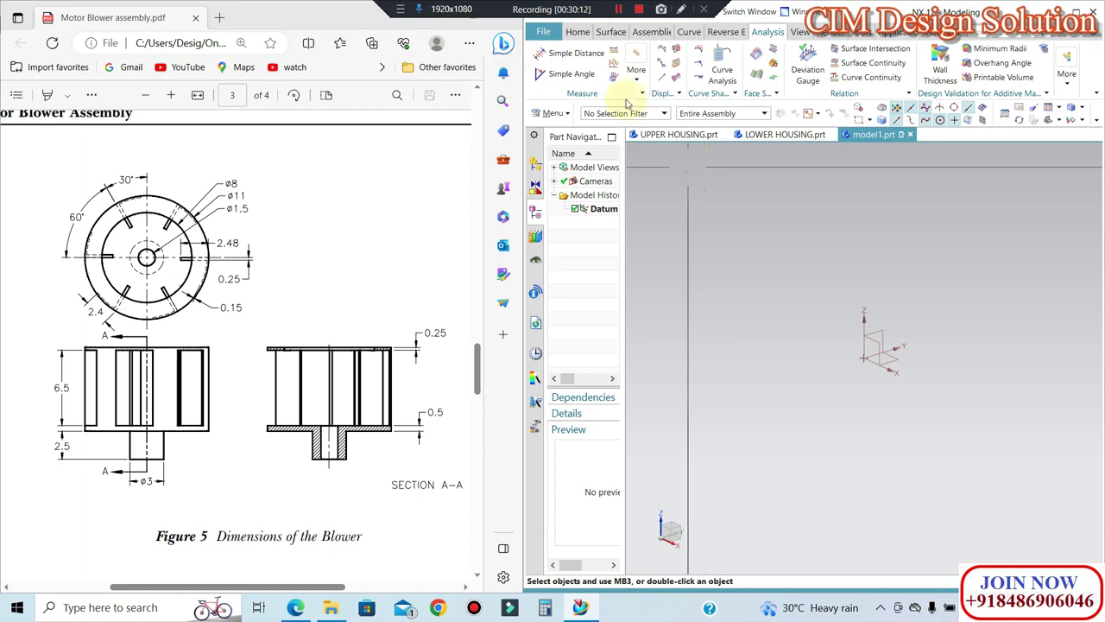
click(576, 32)
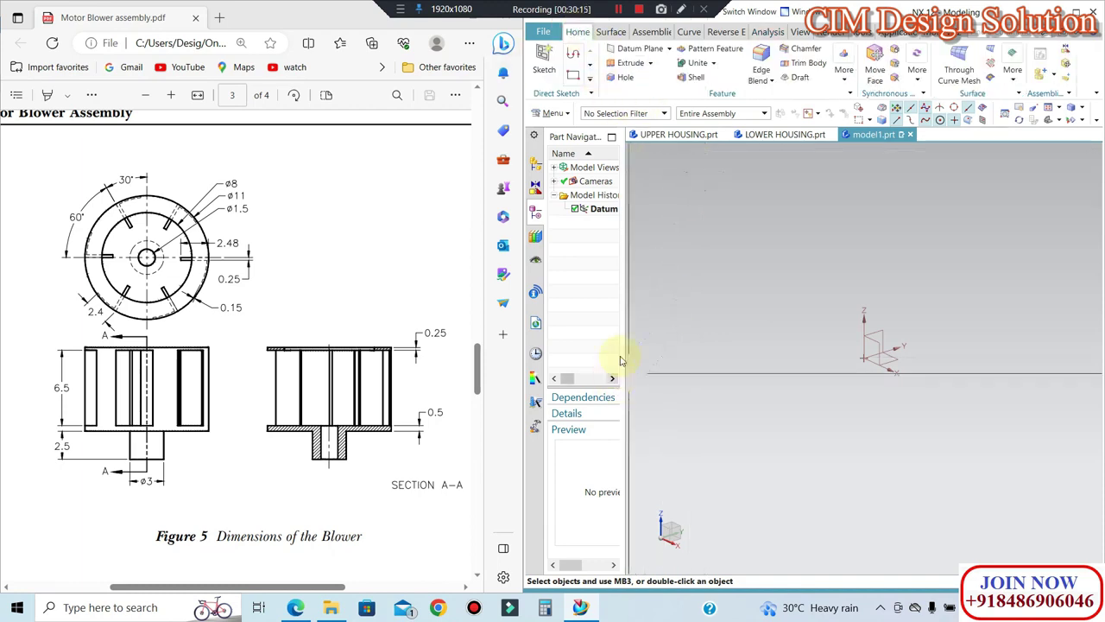
click(549, 59)
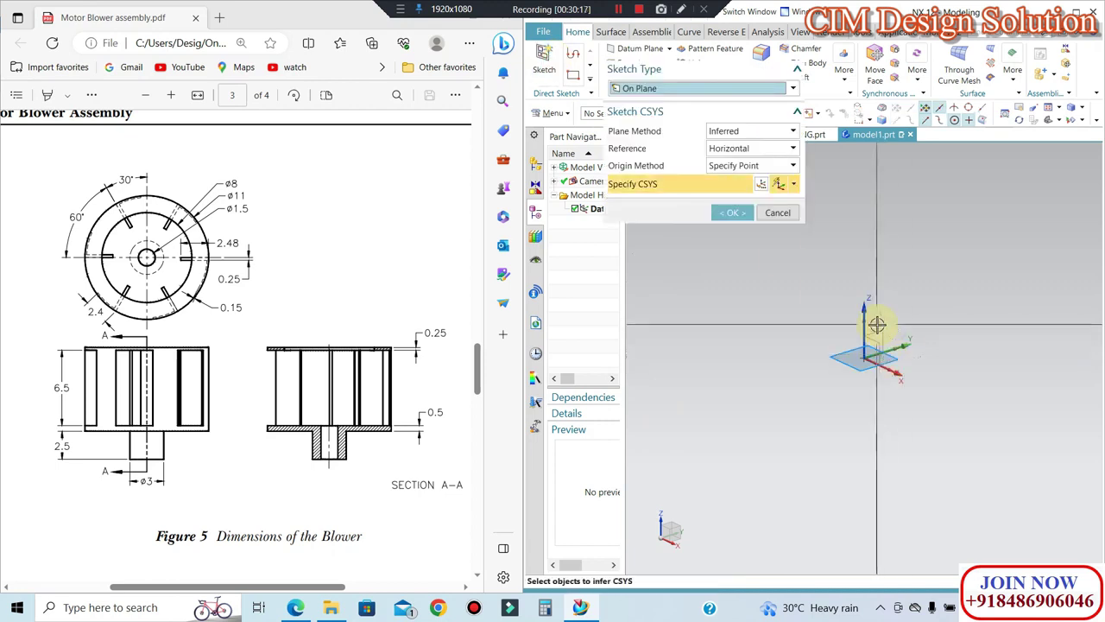
middle_click(960, 467)
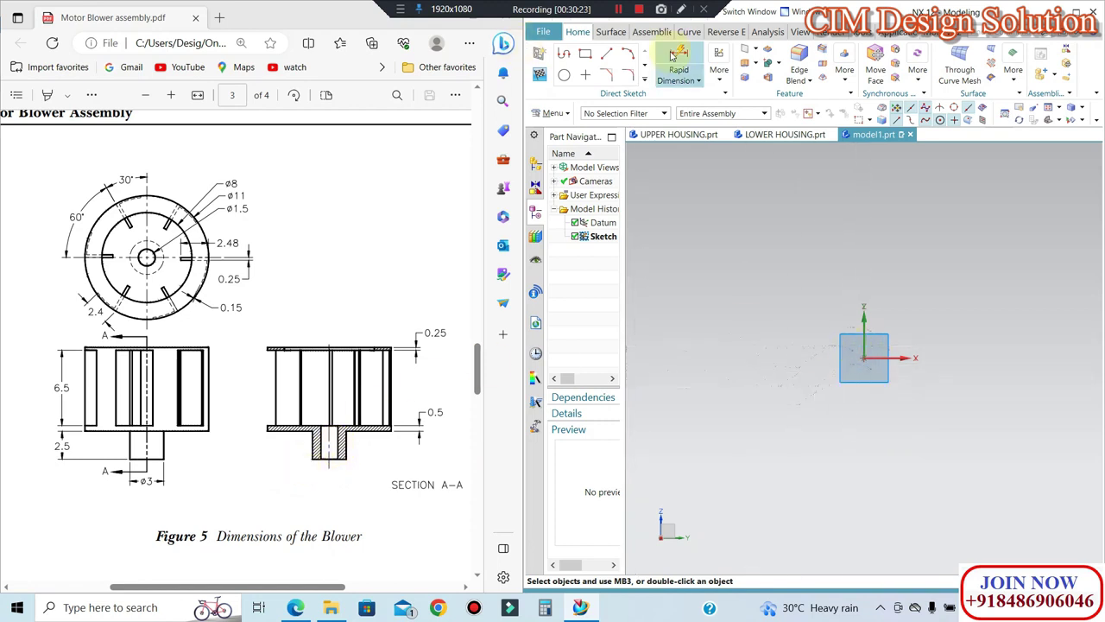
Step: Draw a 2.5 line straight down from the origin and convert it to a reference line
click(608, 58)
click(864, 358)
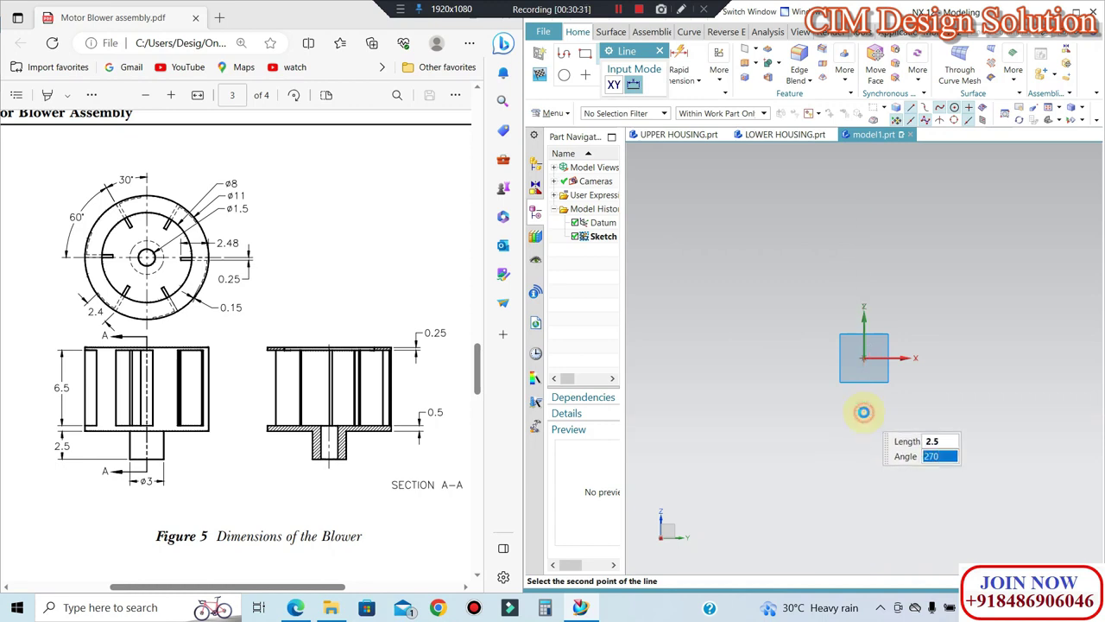
key(Return)
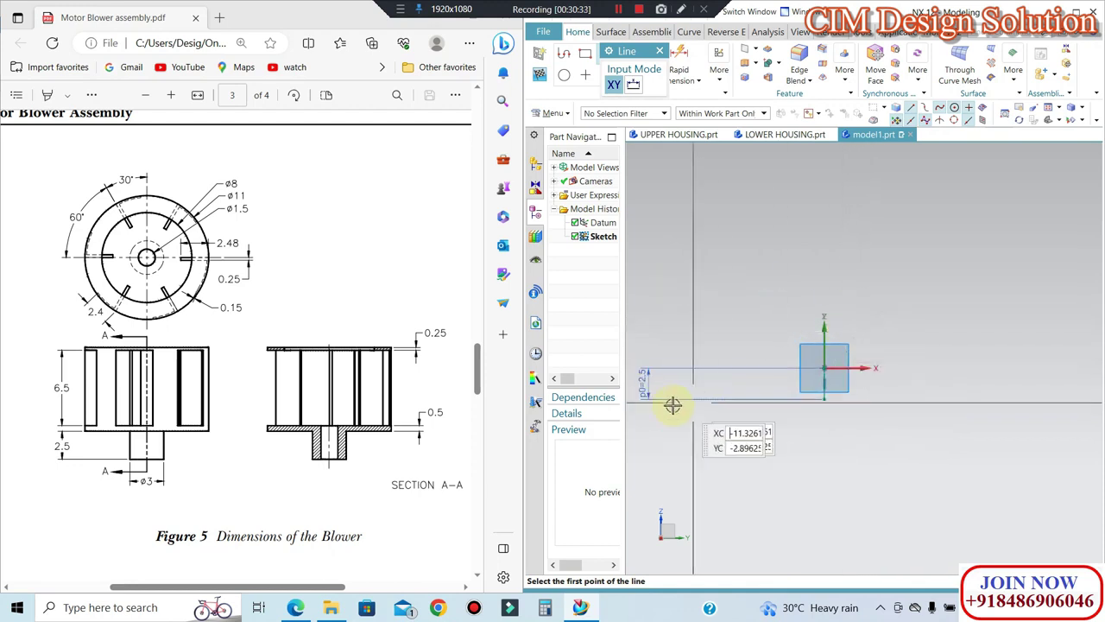
key(Escape)
scroll(834, 386, up, 3)
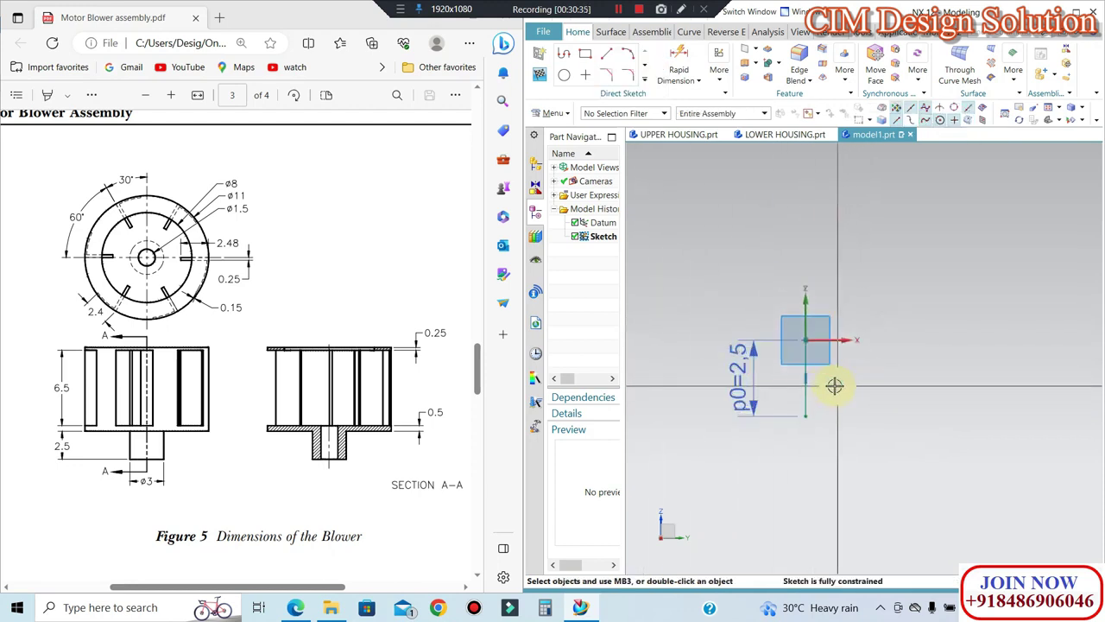
right_click(808, 372)
click(807, 394)
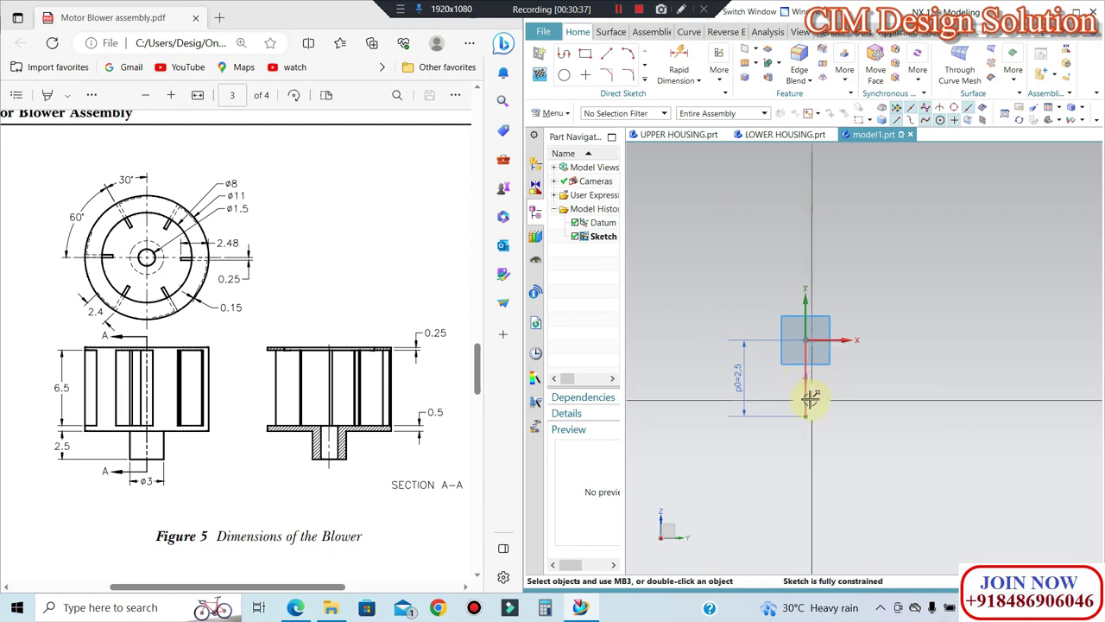
right_click(827, 423)
click(851, 414)
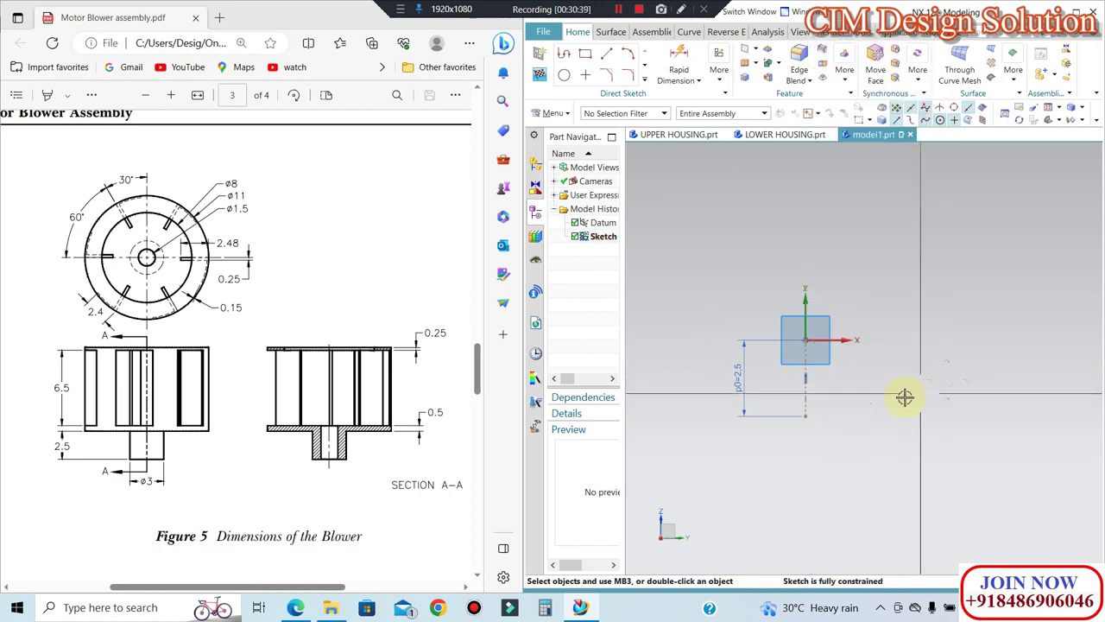
Step: Draw a 2.5-tall rectangle to the right of the reference line
click(586, 58)
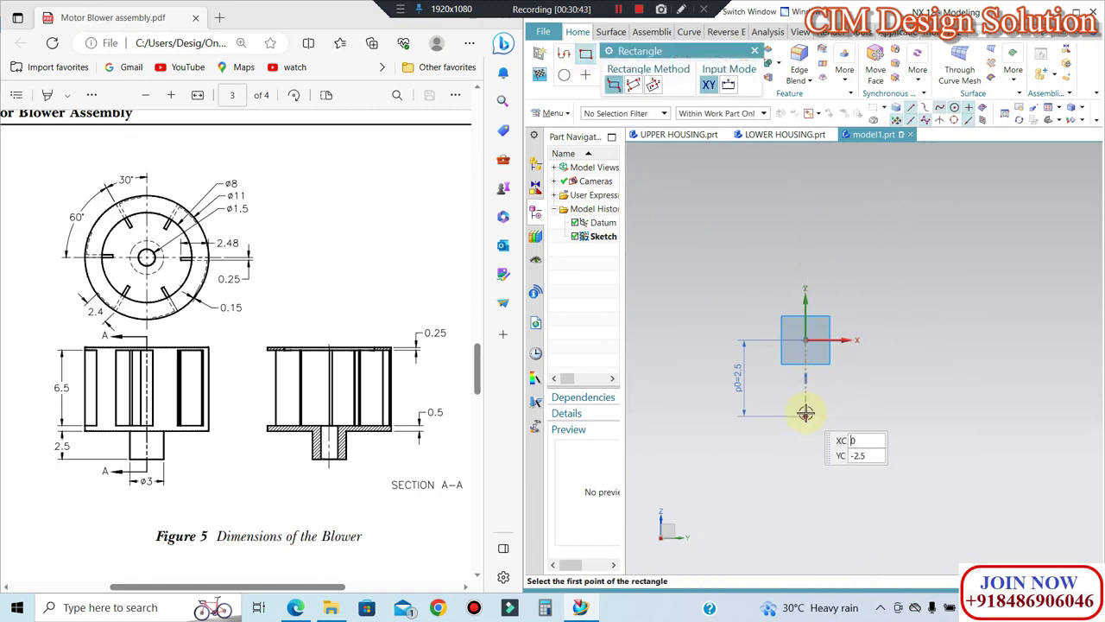
click(857, 415)
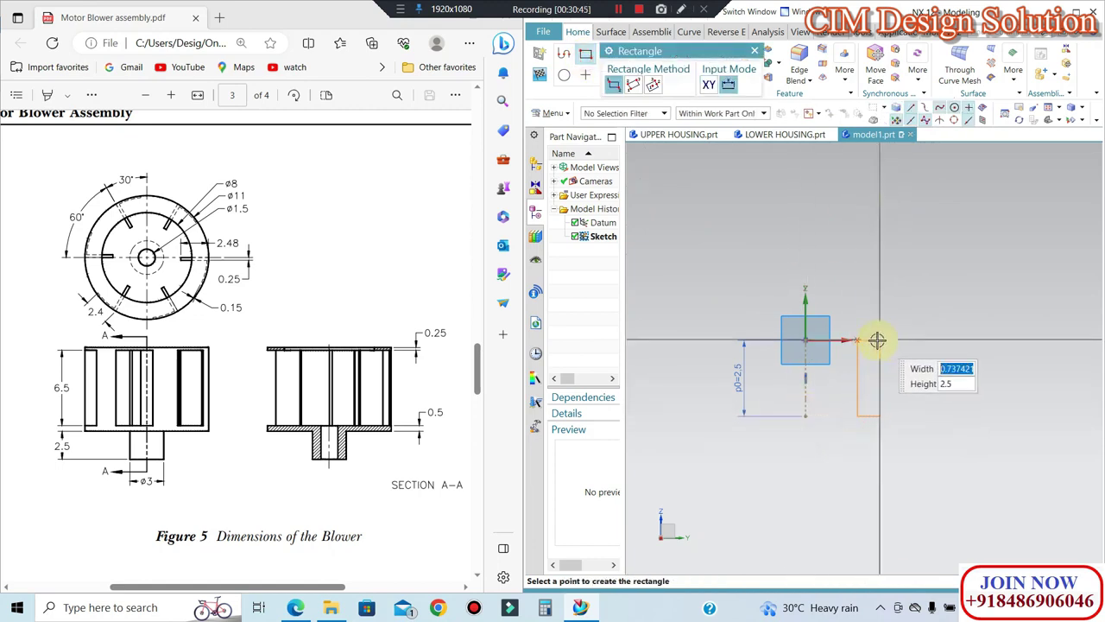
click(880, 343)
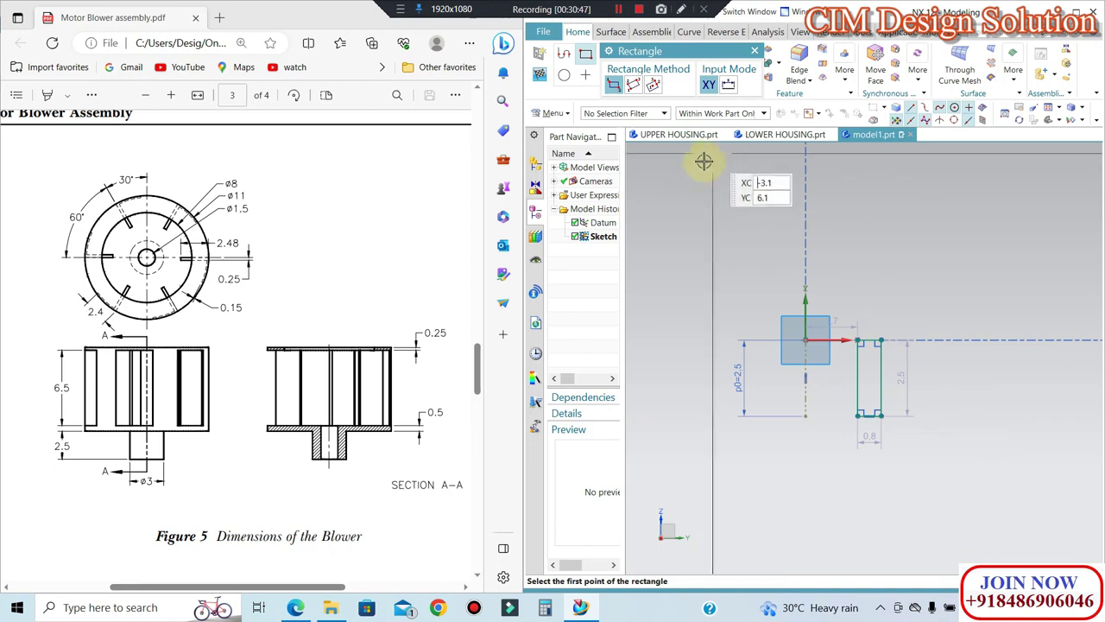
key(Escape)
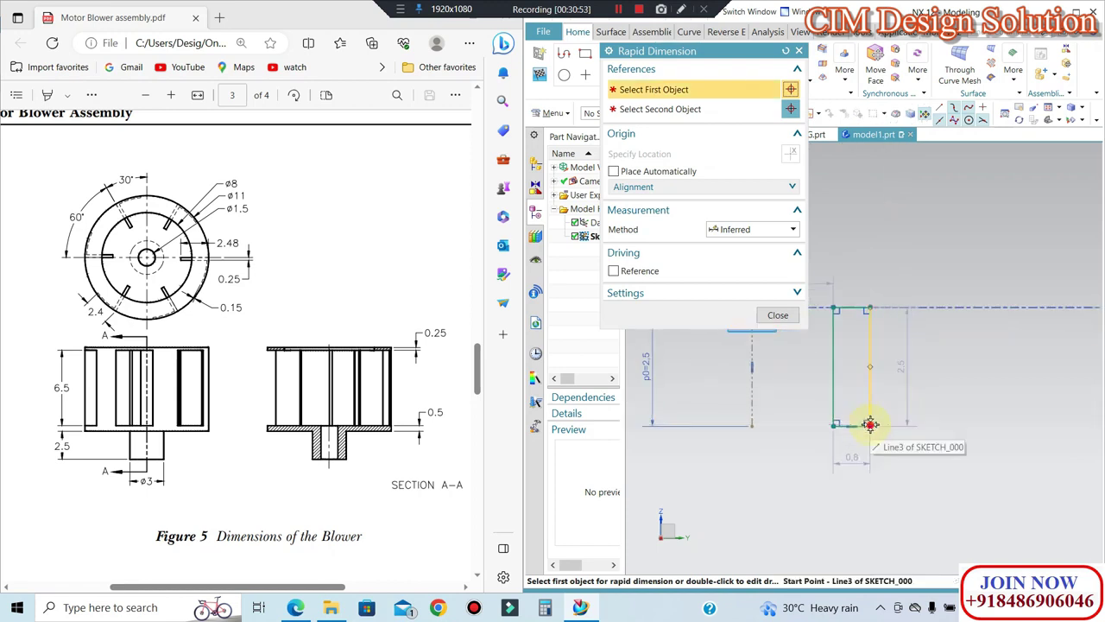
Step: Dimension the rectangle's offsets from the centre line to 1.5 and 0.75
click(911, 428)
click(858, 391)
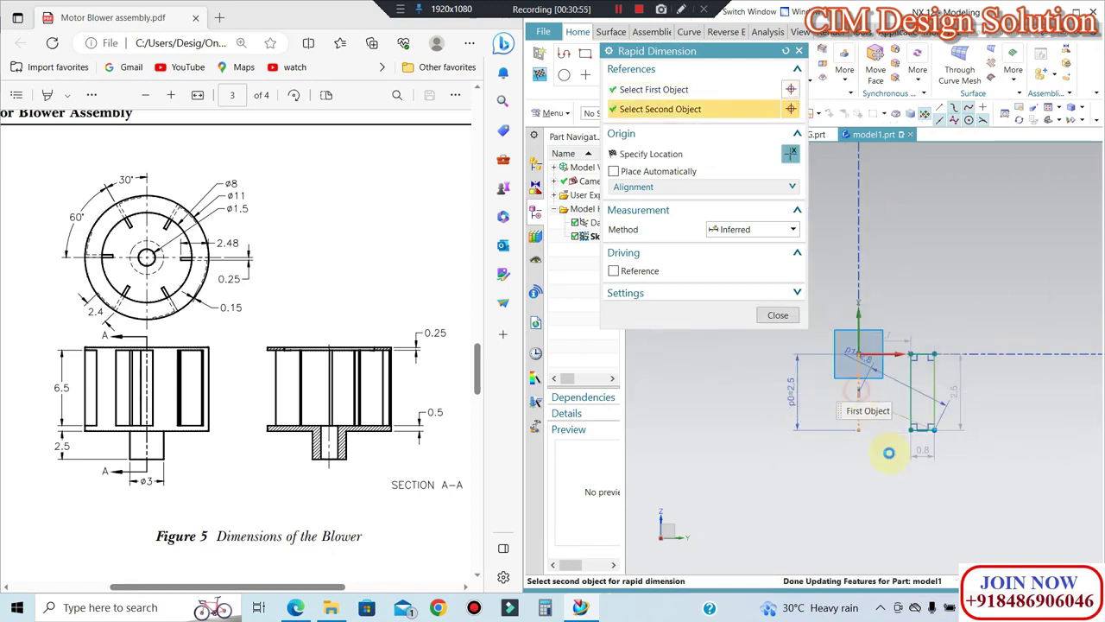
click(904, 481)
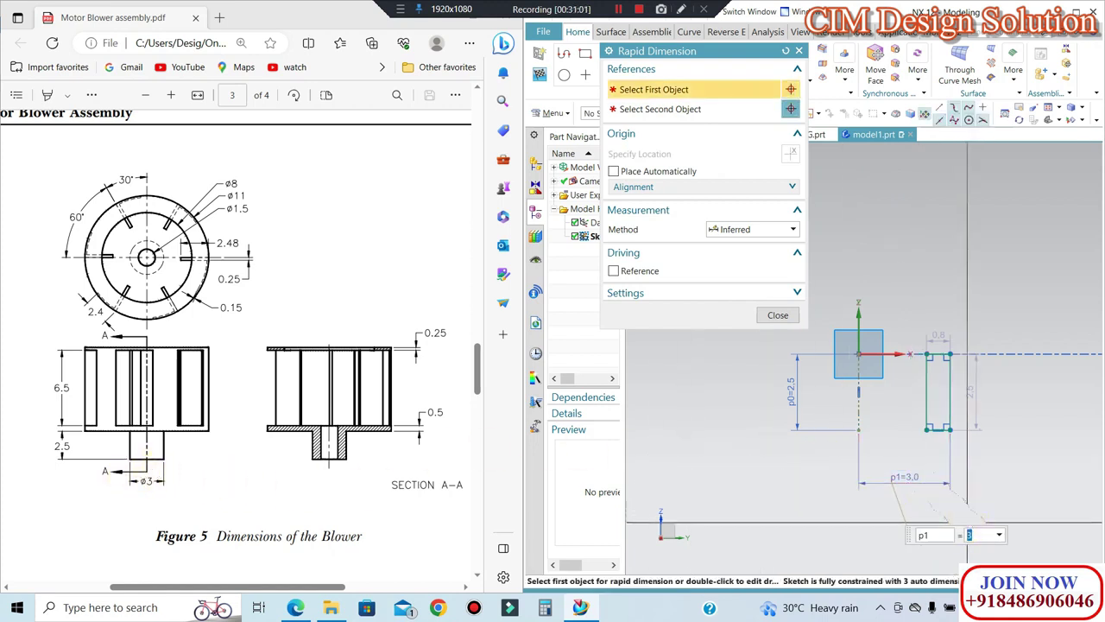
key(Return)
scroll(896, 419, down, 2)
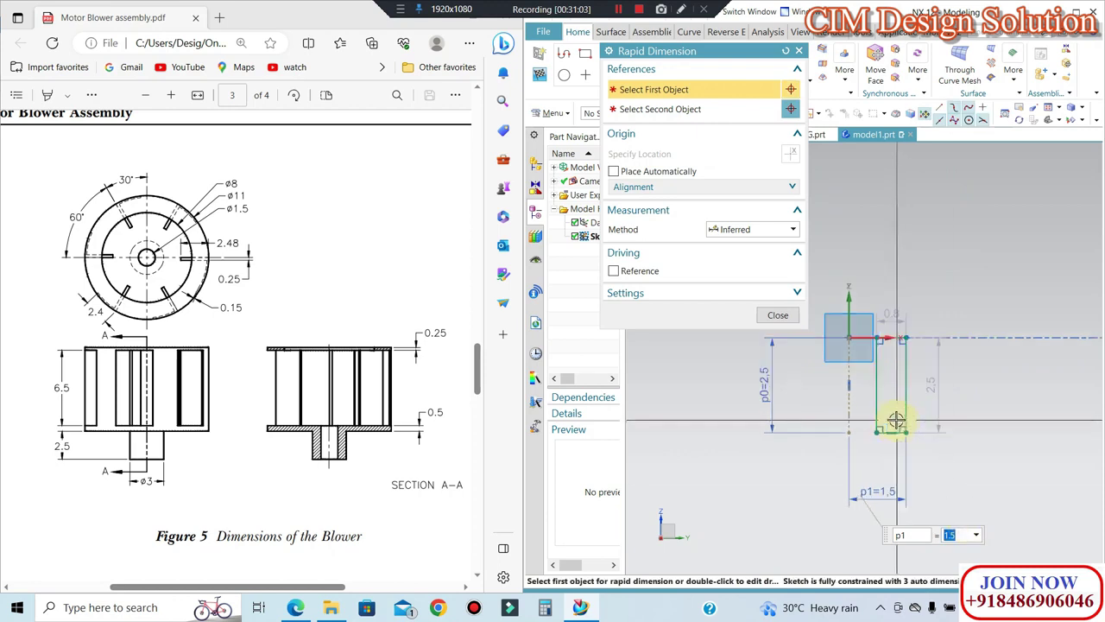
scroll(912, 394, down, 1)
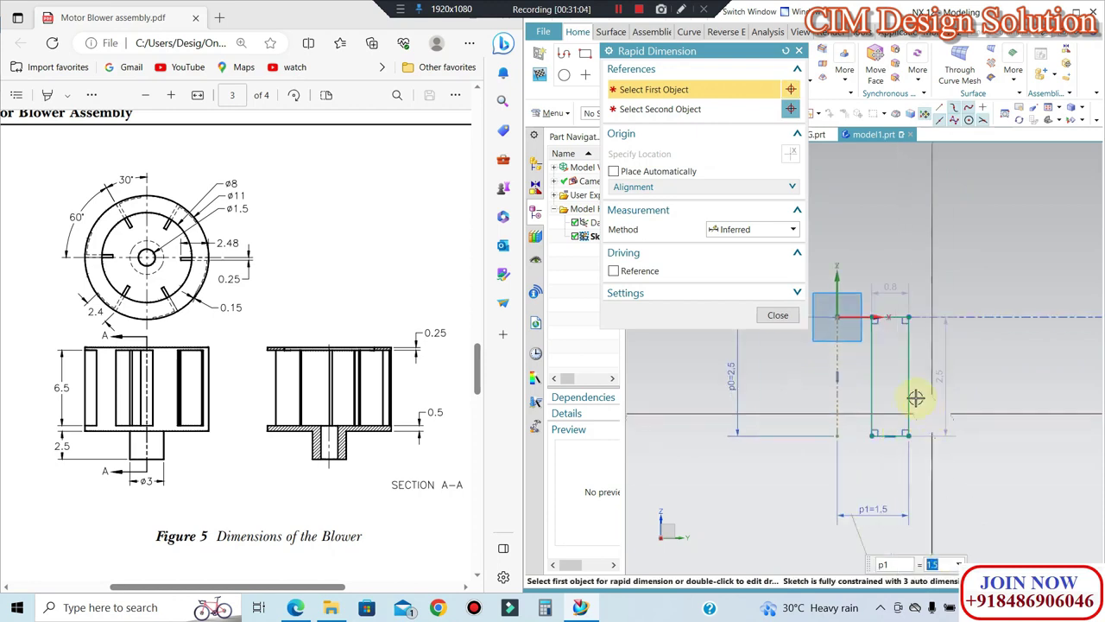
click(841, 376)
click(863, 503)
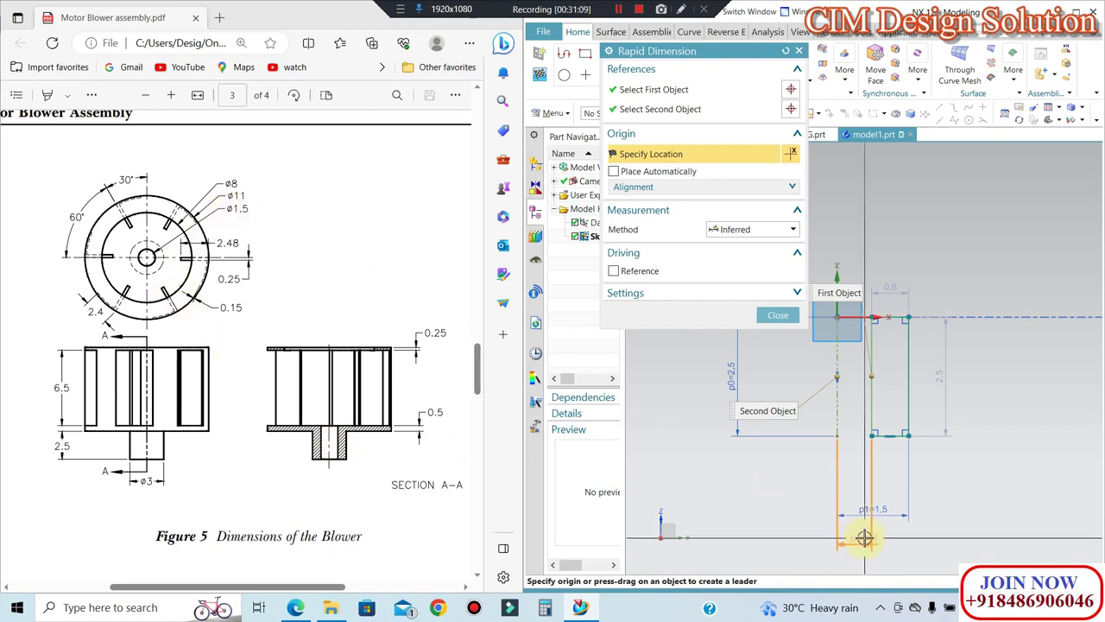
click(863, 531)
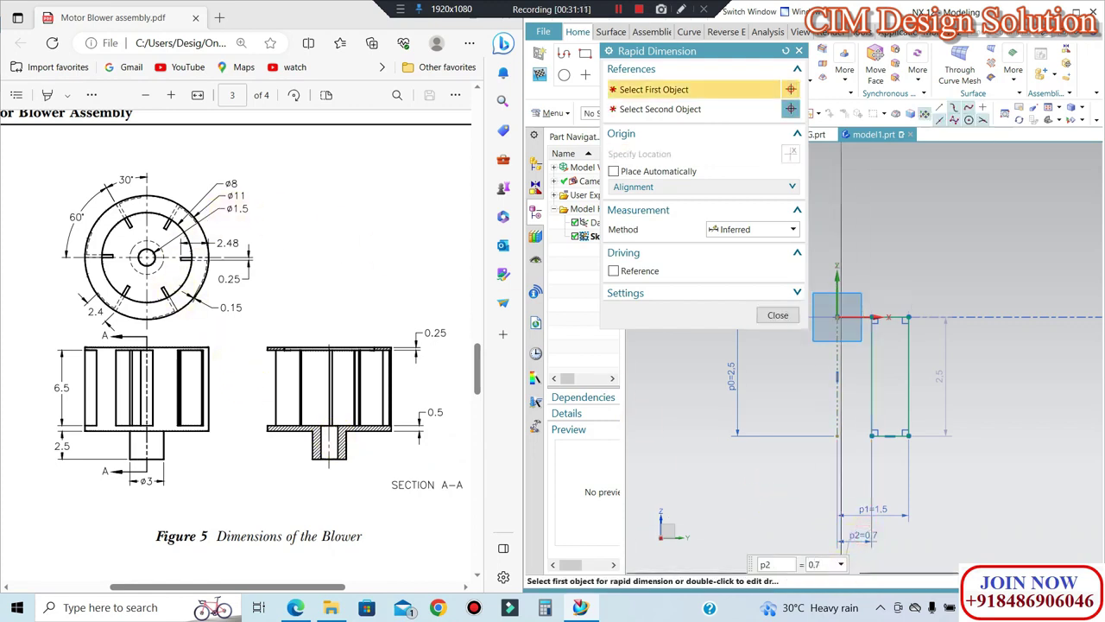
key(Return)
middle_click(891, 357)
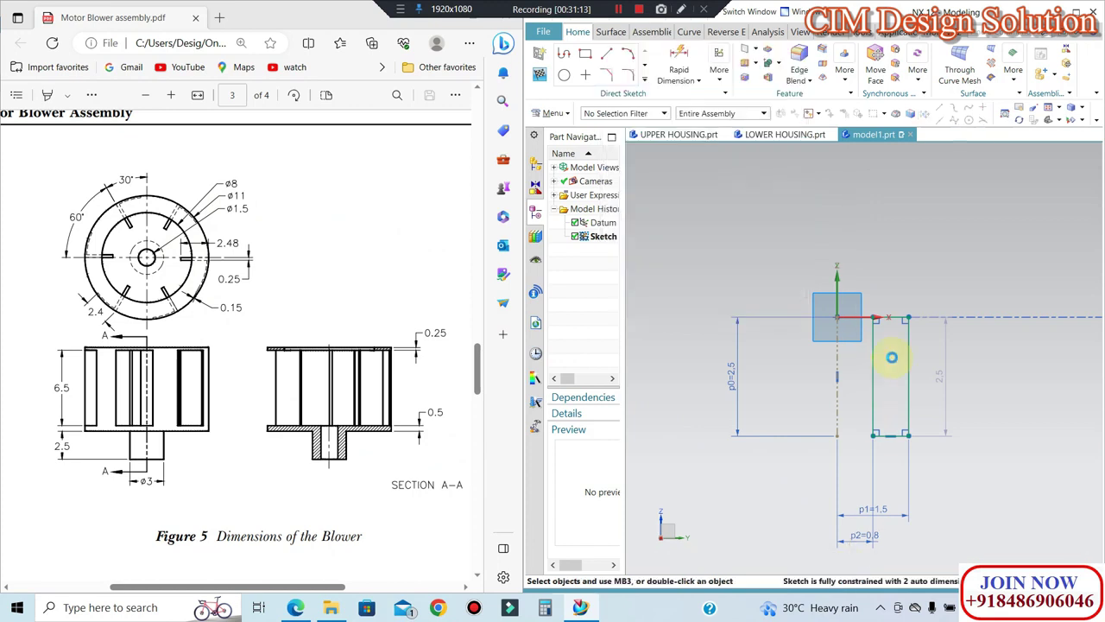
Step: Draw a thin rectangular strip extending right along the top of the profile
shift+middle_drag(834, 279, 809, 279)
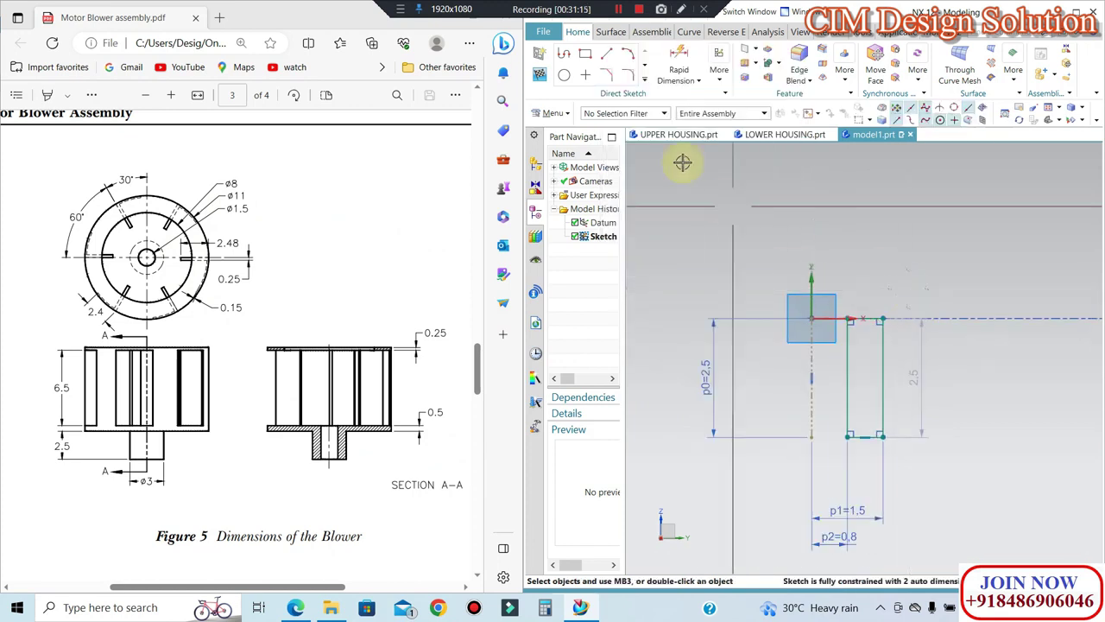
click(586, 54)
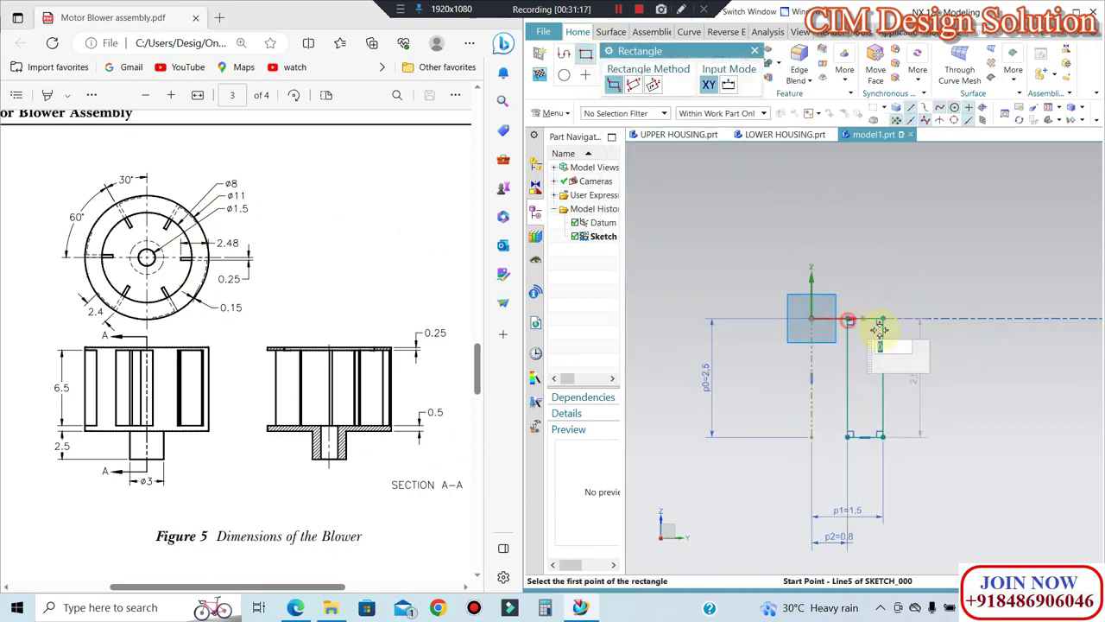
click(851, 320)
click(980, 343)
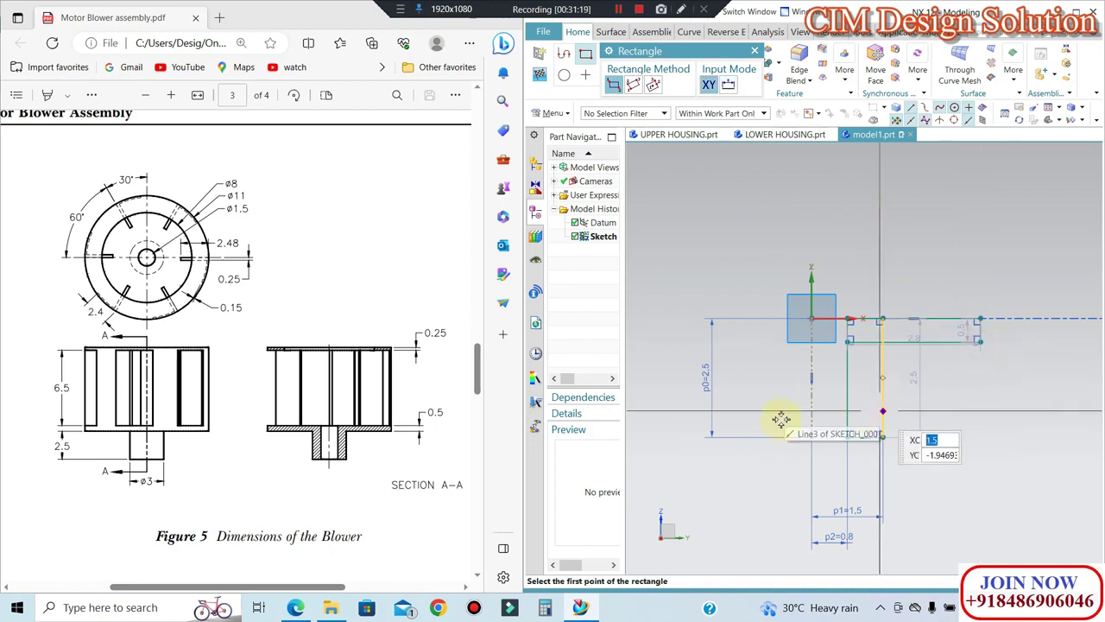
key(Escape)
Step: Dimension the strip 0.5 thick and 5.5 from the centreline
click(960, 326)
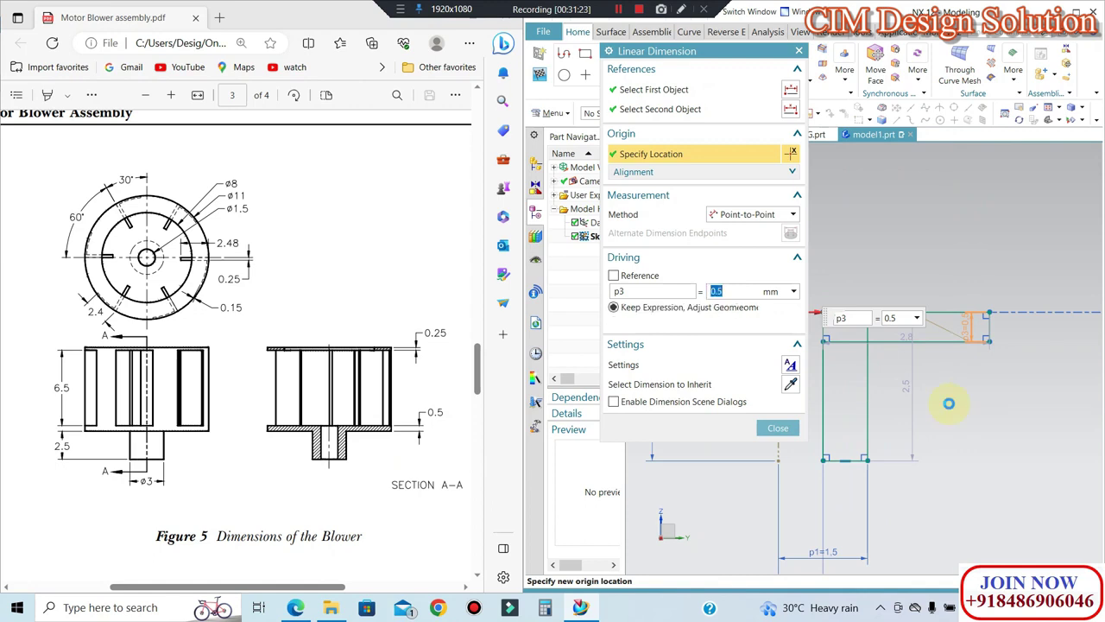
middle_click(948, 395)
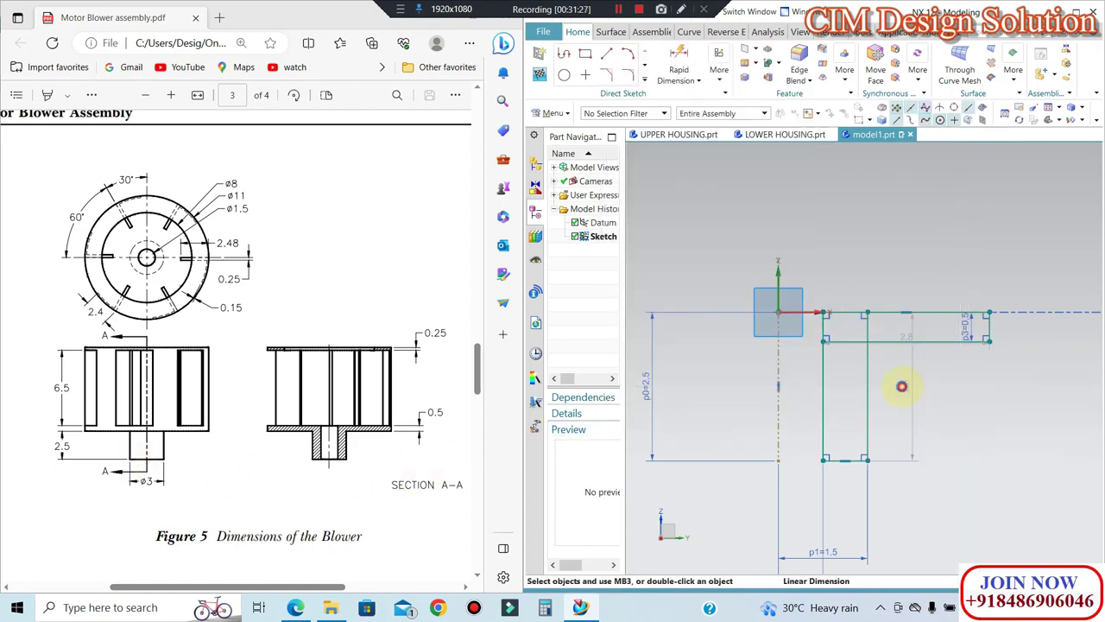
click(1025, 425)
middle_click(1025, 425)
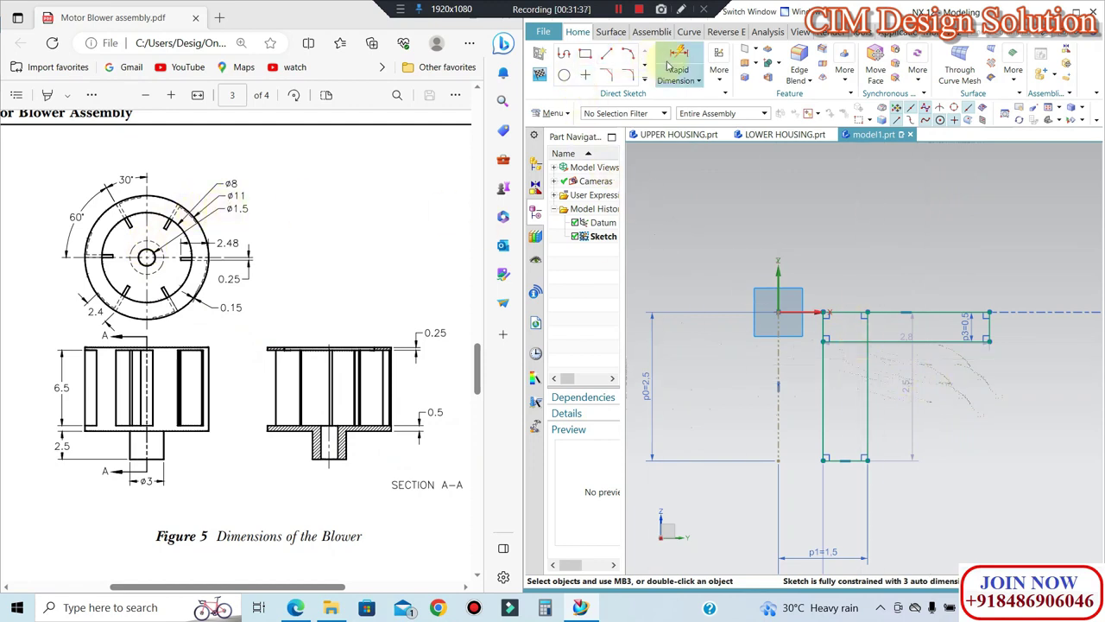
click(779, 386)
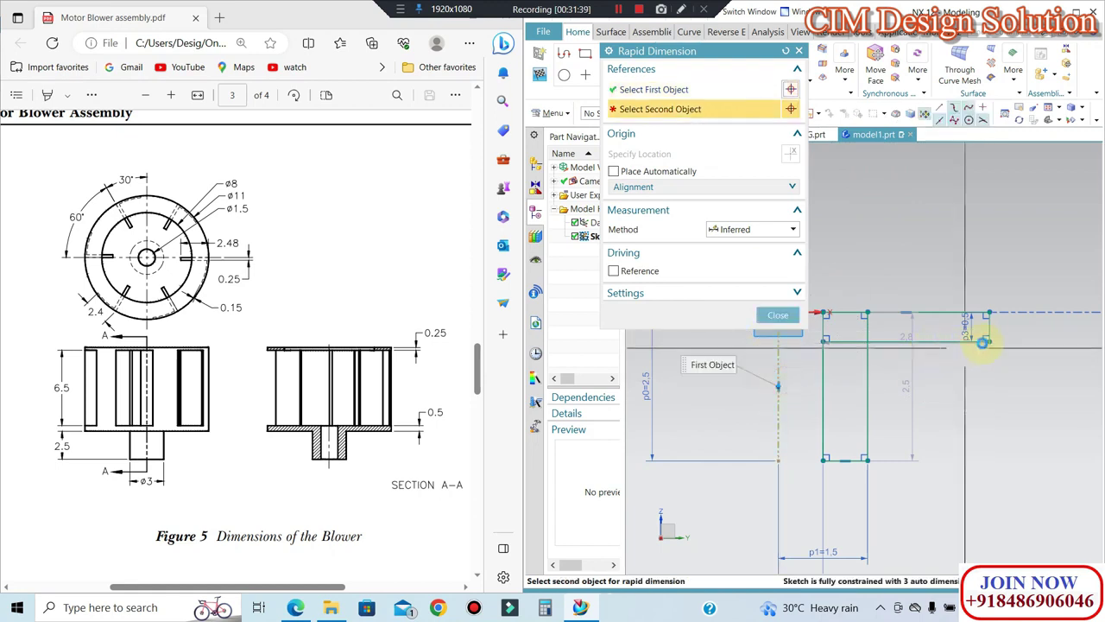
click(989, 337)
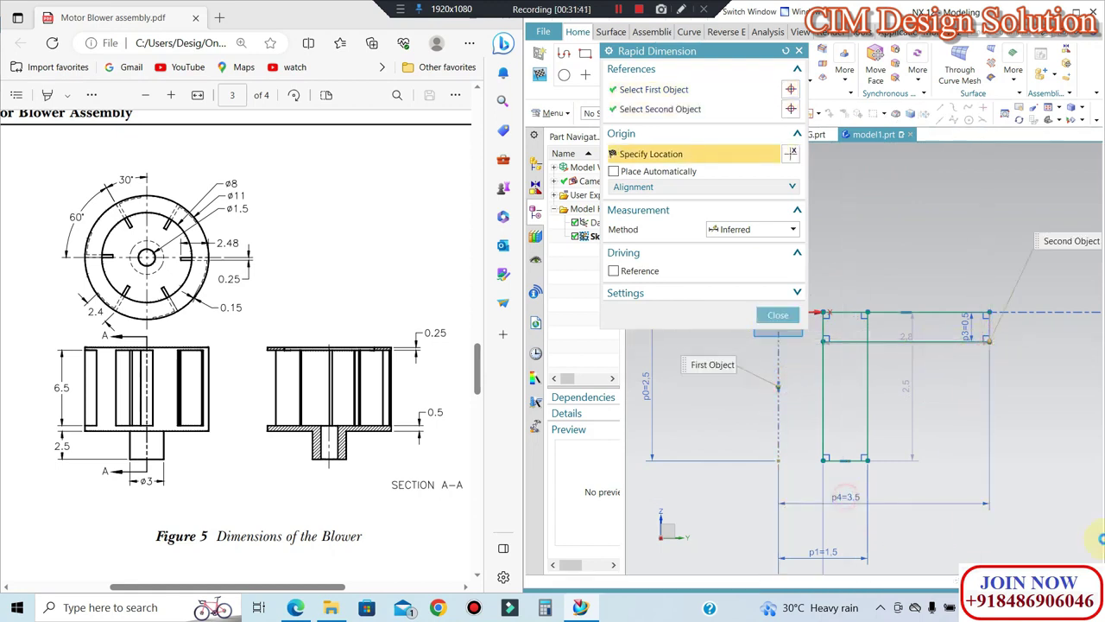
click(846, 496)
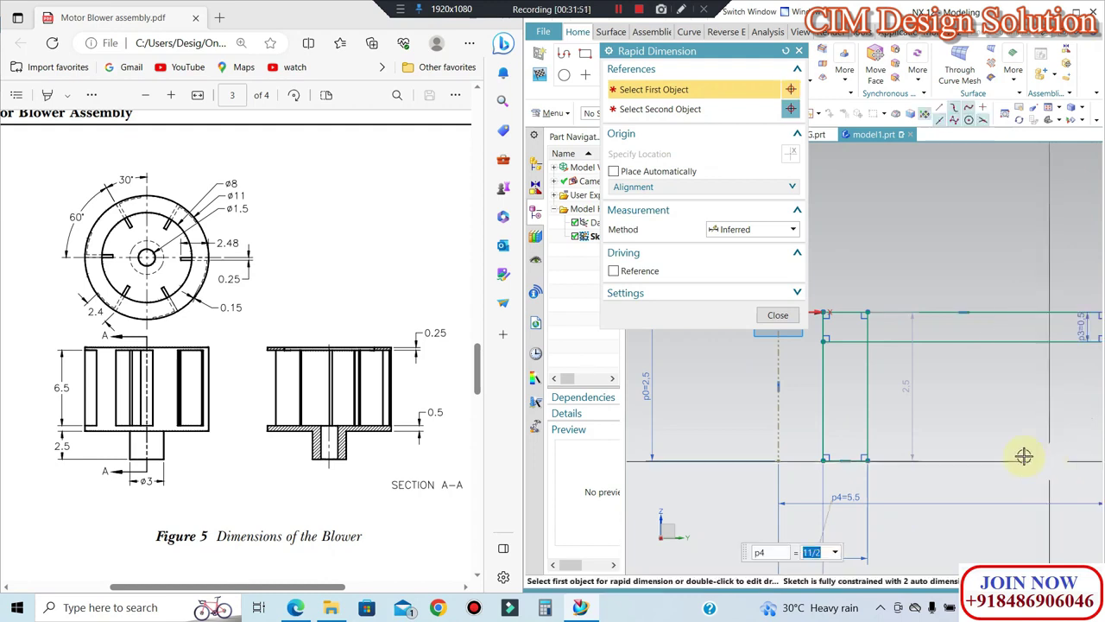
scroll(1019, 457, down, 2)
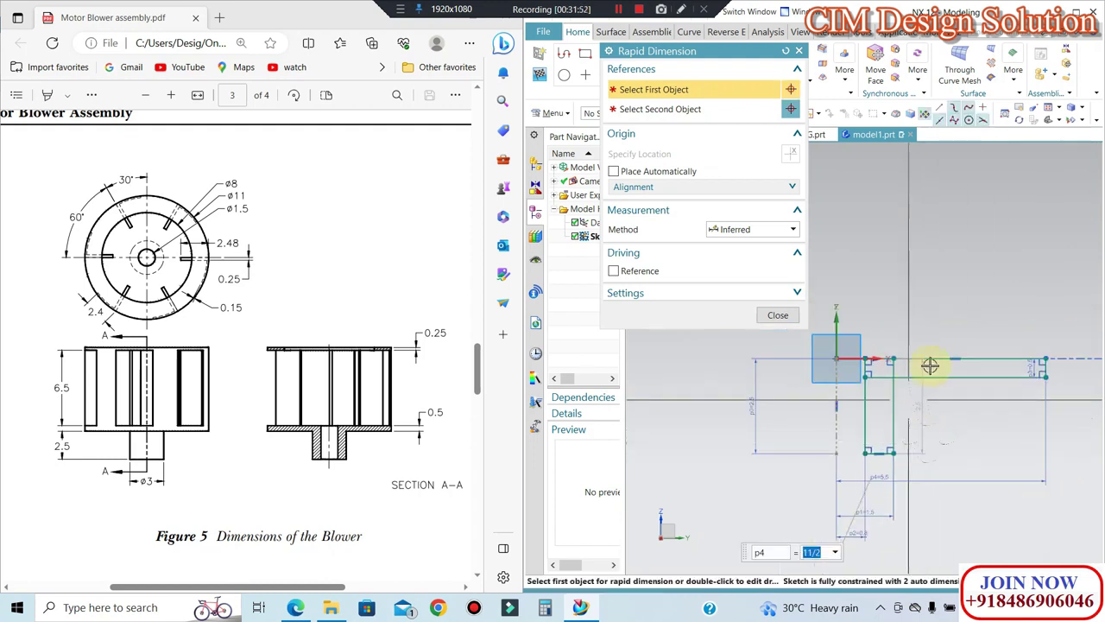
Step: Exit Rapid Dimension and close Quick Trim without trimming any curves
click(773, 315)
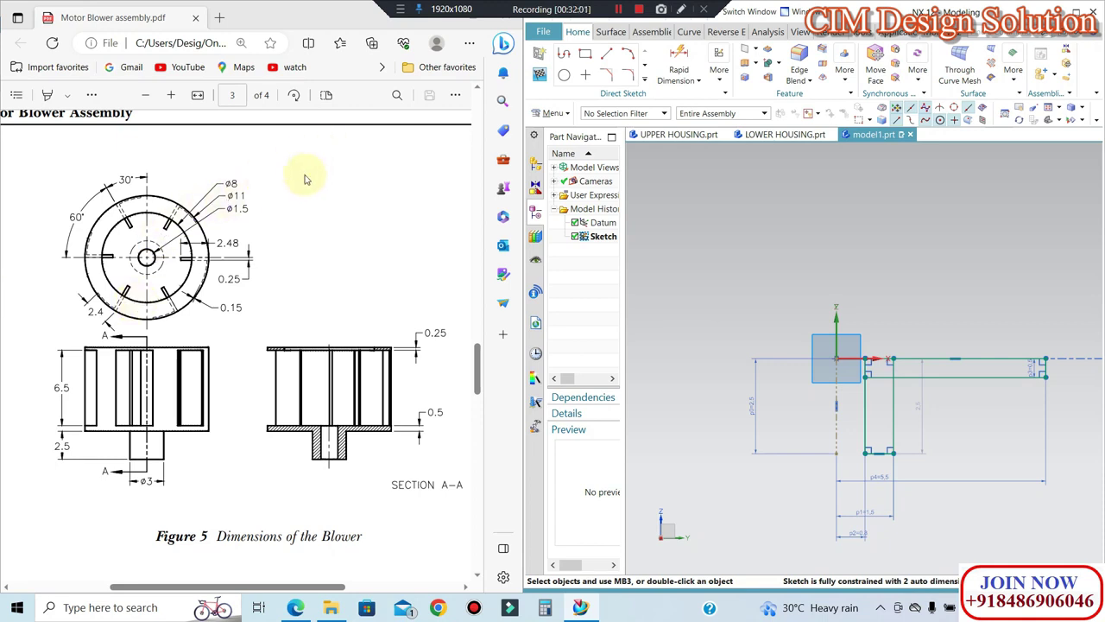
click(617, 10)
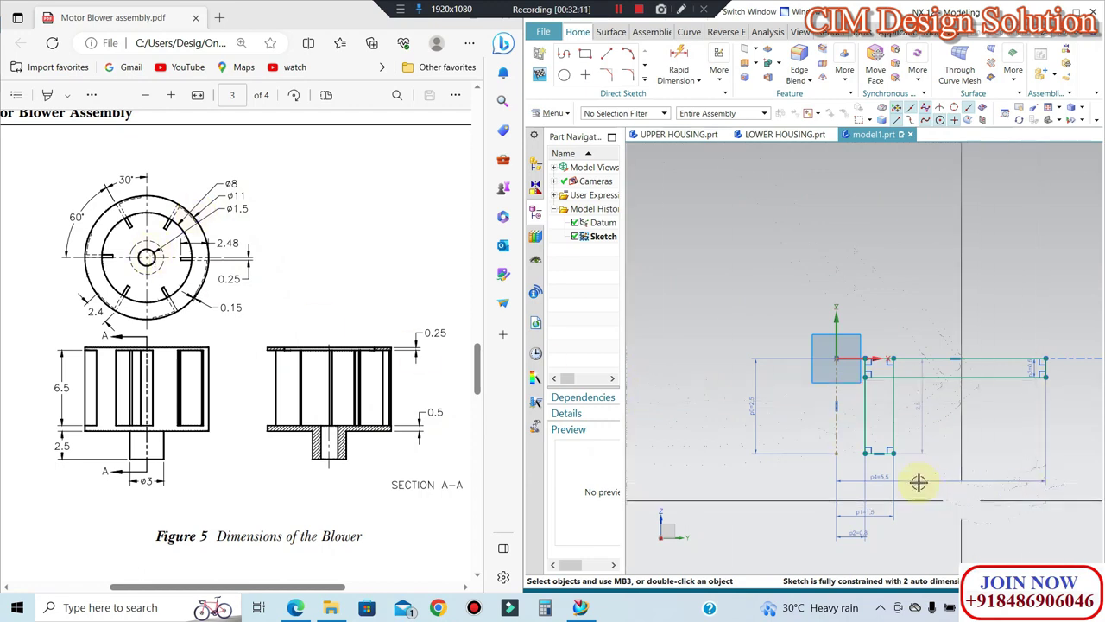
click(646, 79)
click(609, 104)
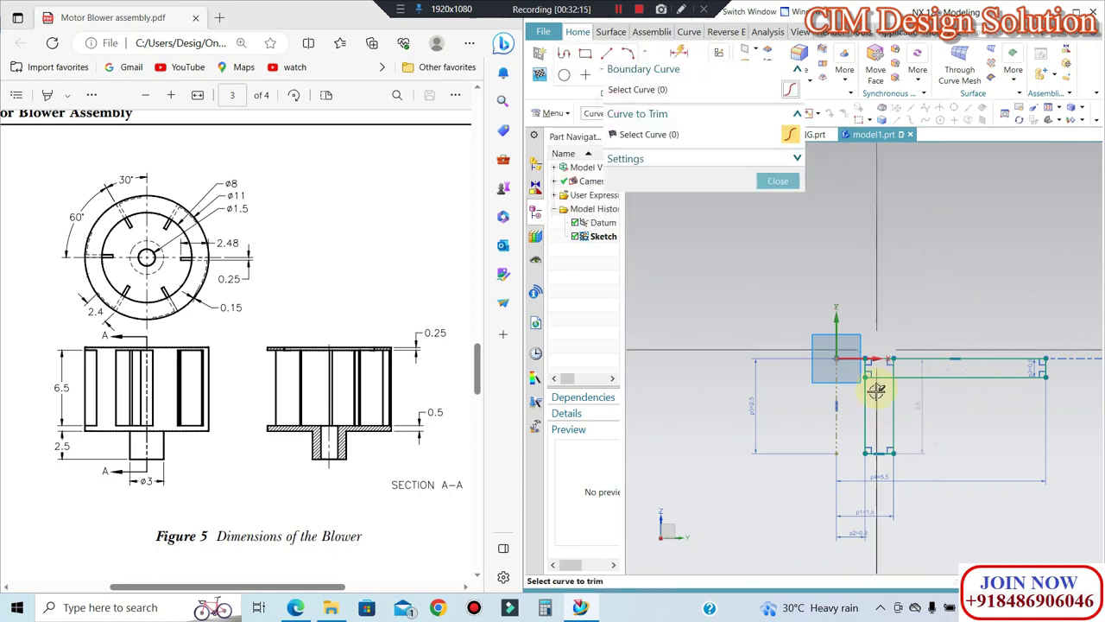
scroll(877, 354, up, 3)
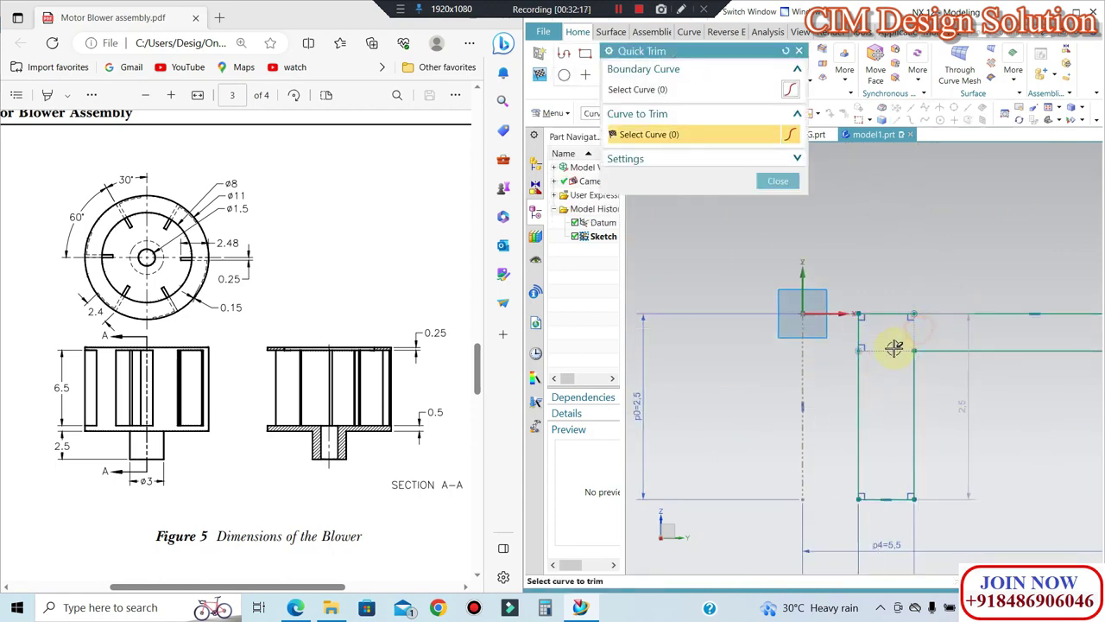
scroll(889, 341, down, 3)
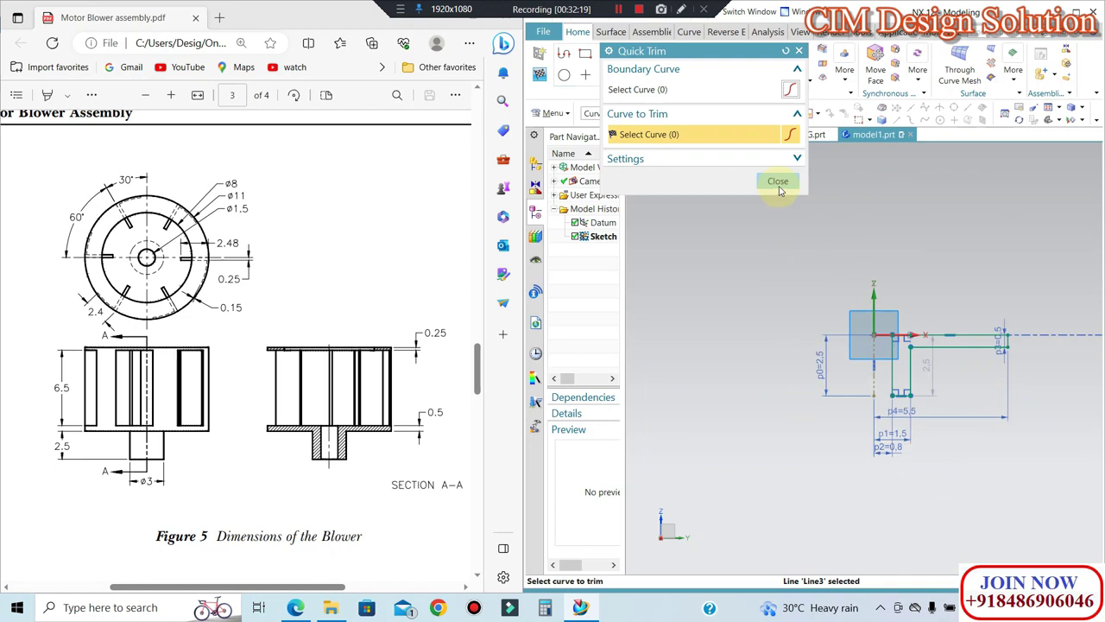
click(778, 182)
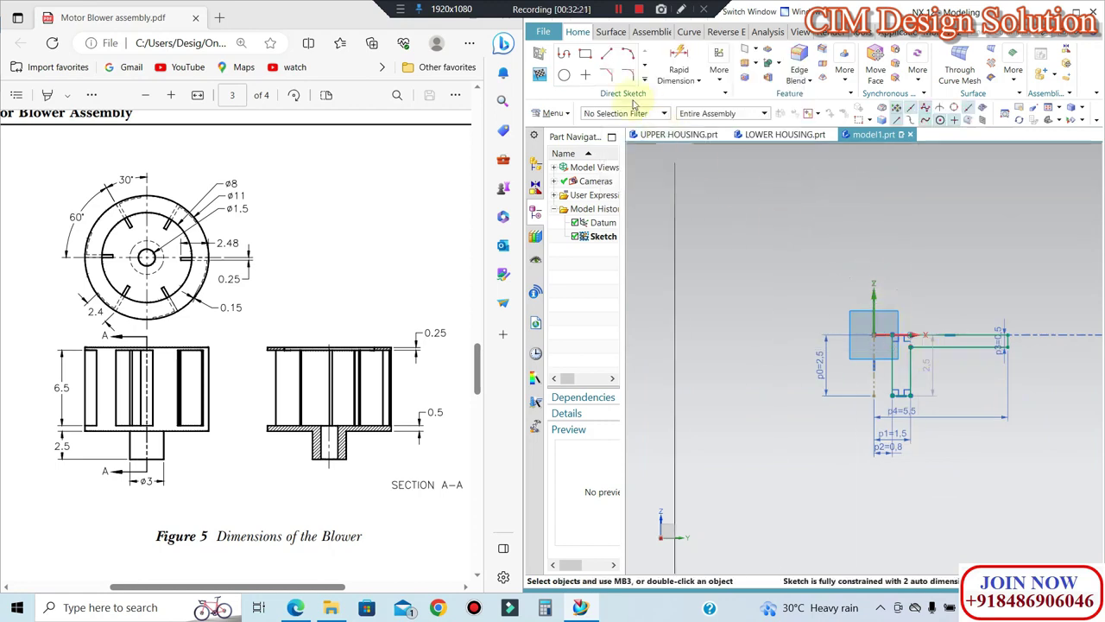
Step: Finish the profile sketch and pick it as the Revolve section
click(539, 75)
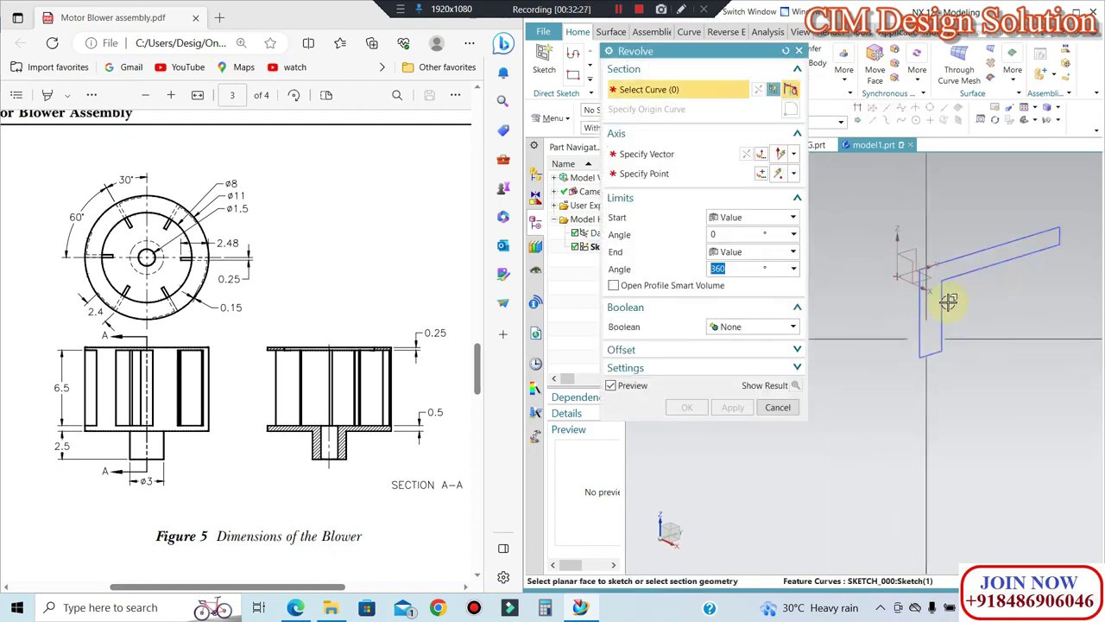
click(941, 321)
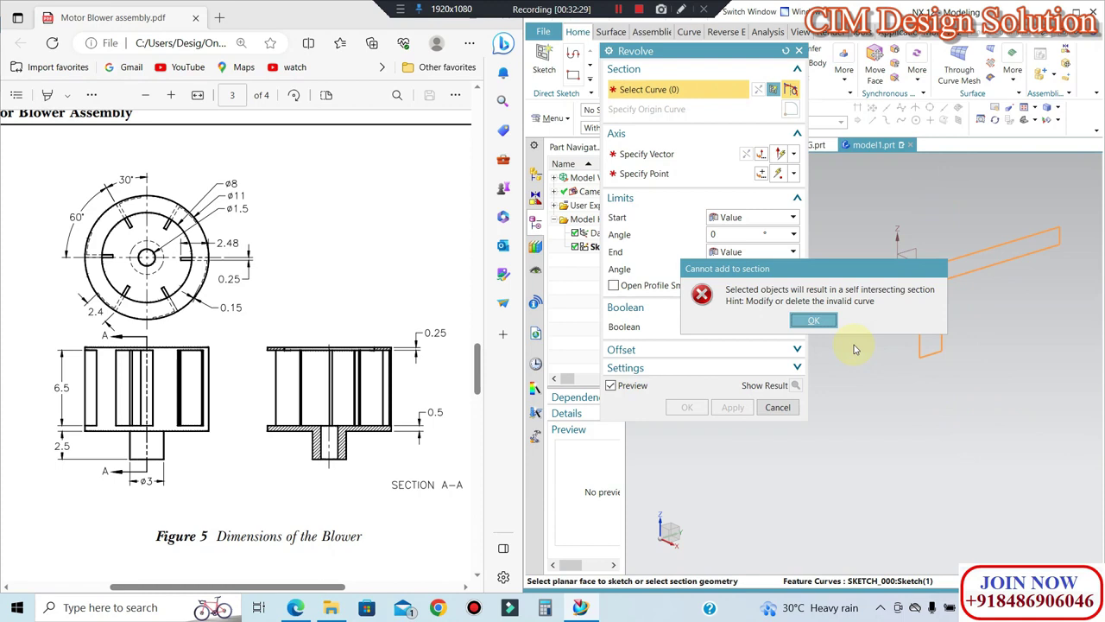
click(820, 321)
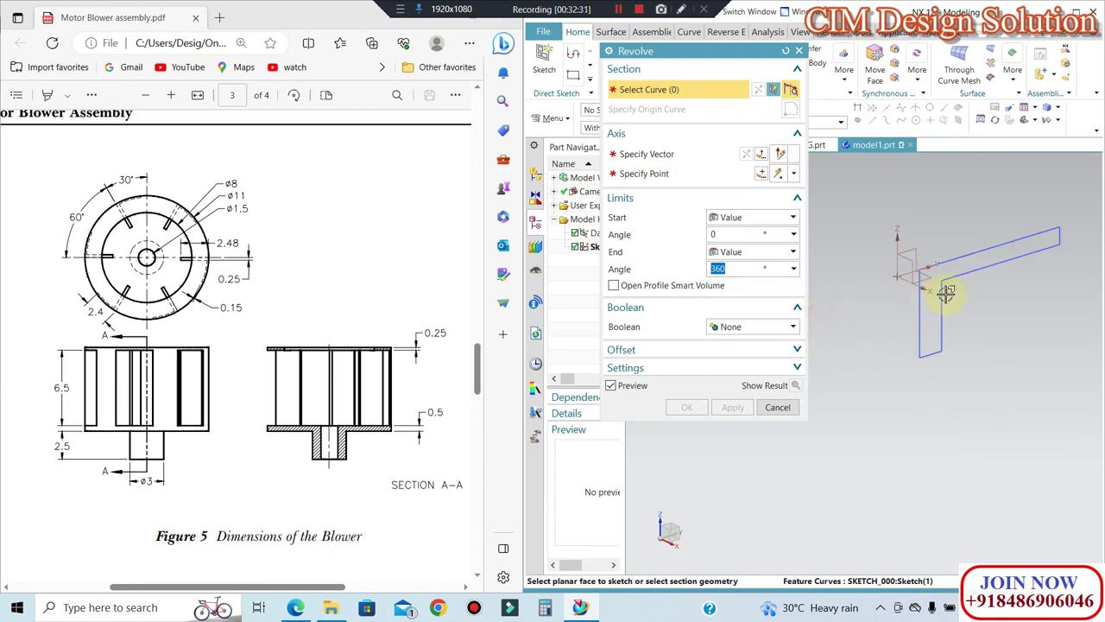
scroll(925, 259, up, 3)
scroll(842, 180, up, 2)
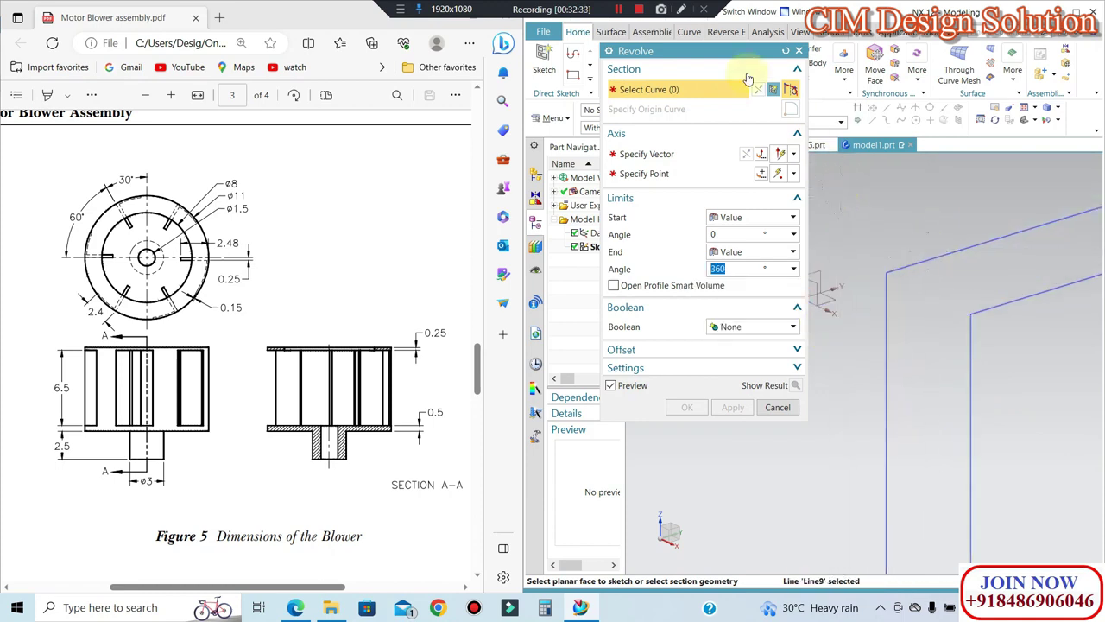
drag(734, 52, 660, 64)
Step: Set the curve rule to Tangent Curves and select the profile lines
click(774, 130)
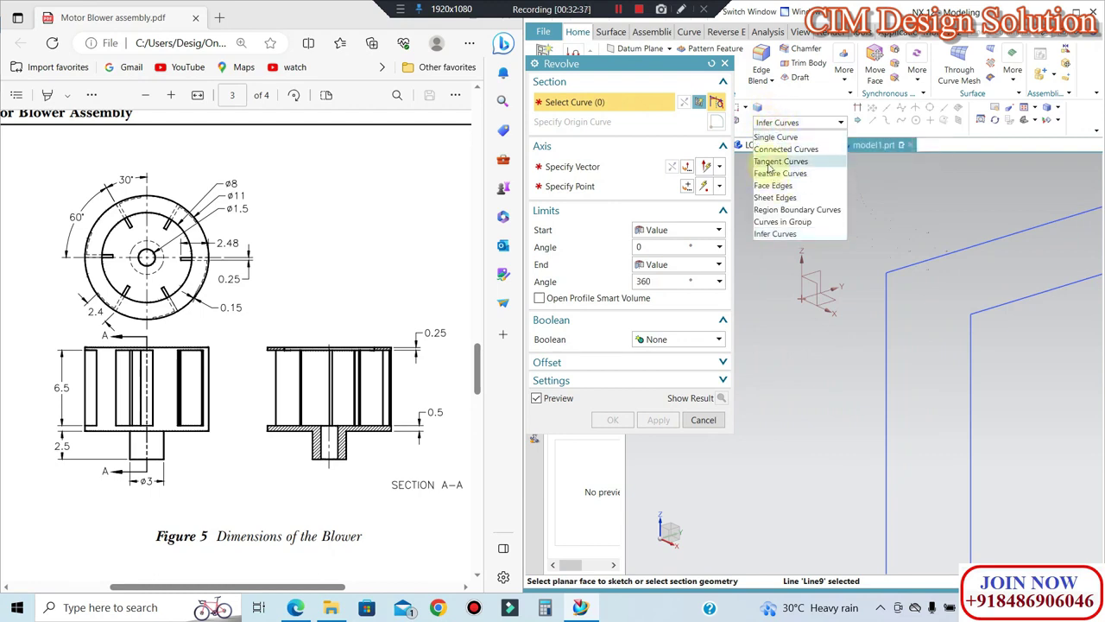
click(769, 162)
click(913, 250)
click(890, 288)
click(980, 329)
scroll(981, 293, down, 3)
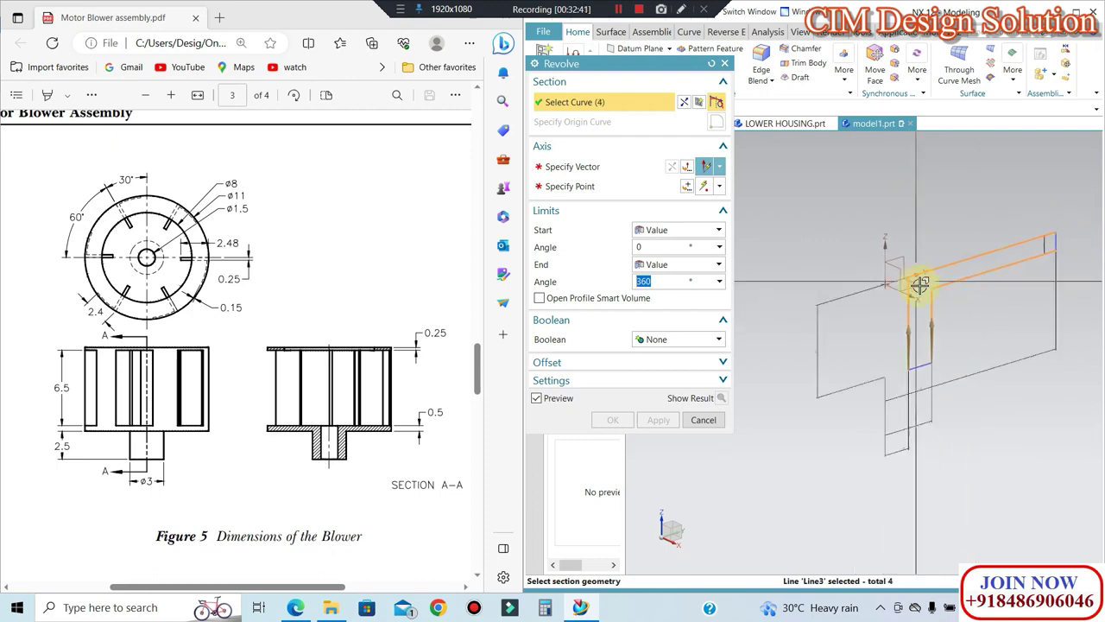
click(1052, 241)
click(925, 365)
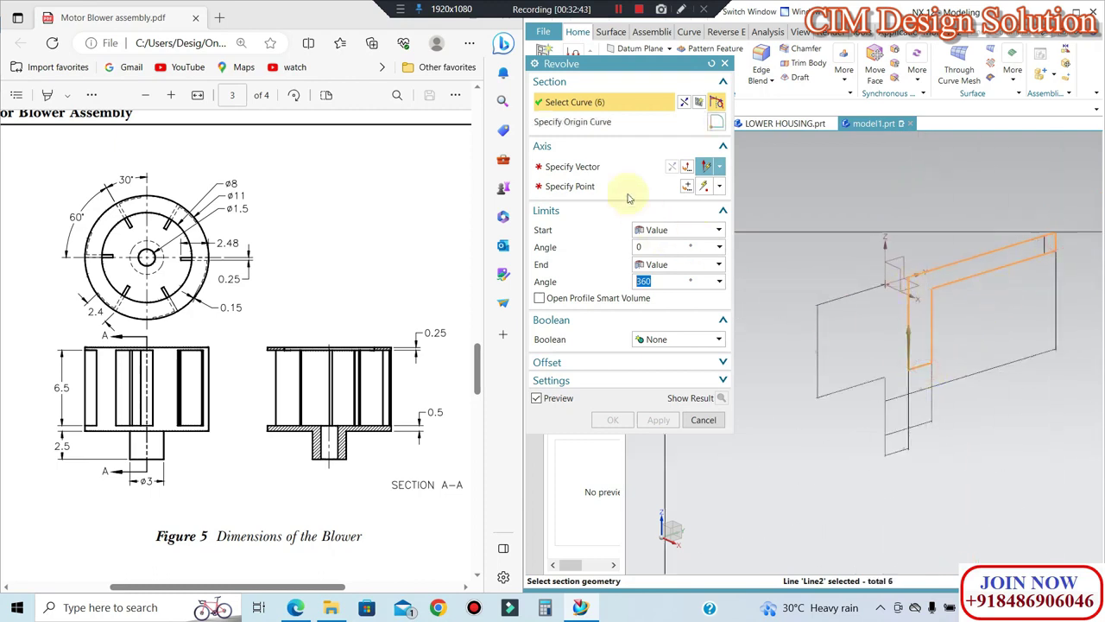
Step: Revolve the profile 360° about the vertical Z axis through the origin
click(630, 166)
click(861, 332)
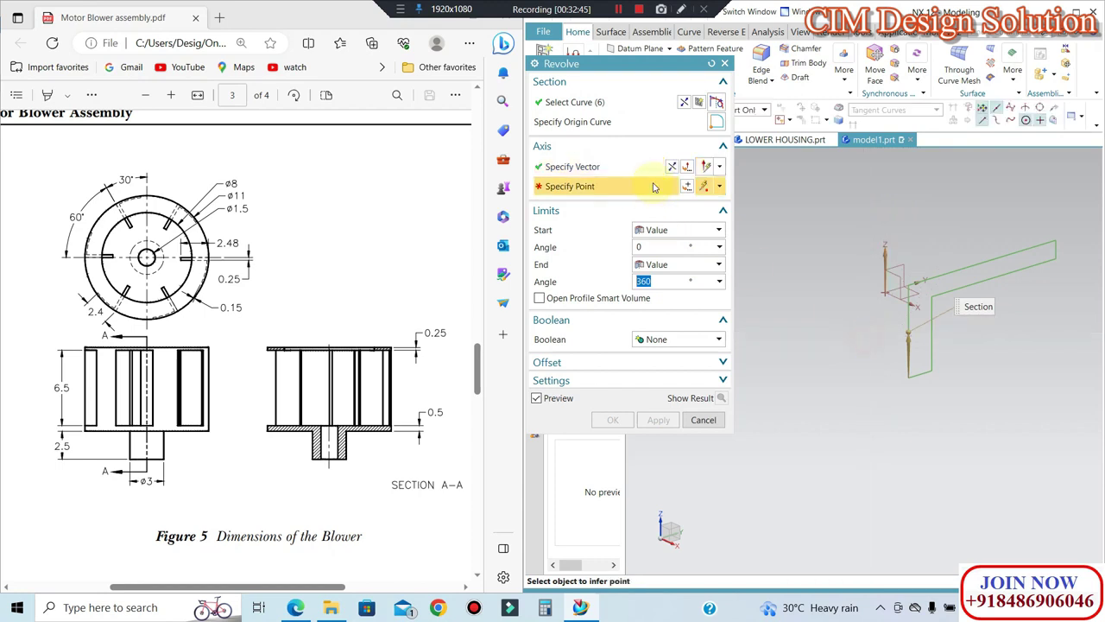
key(Escape)
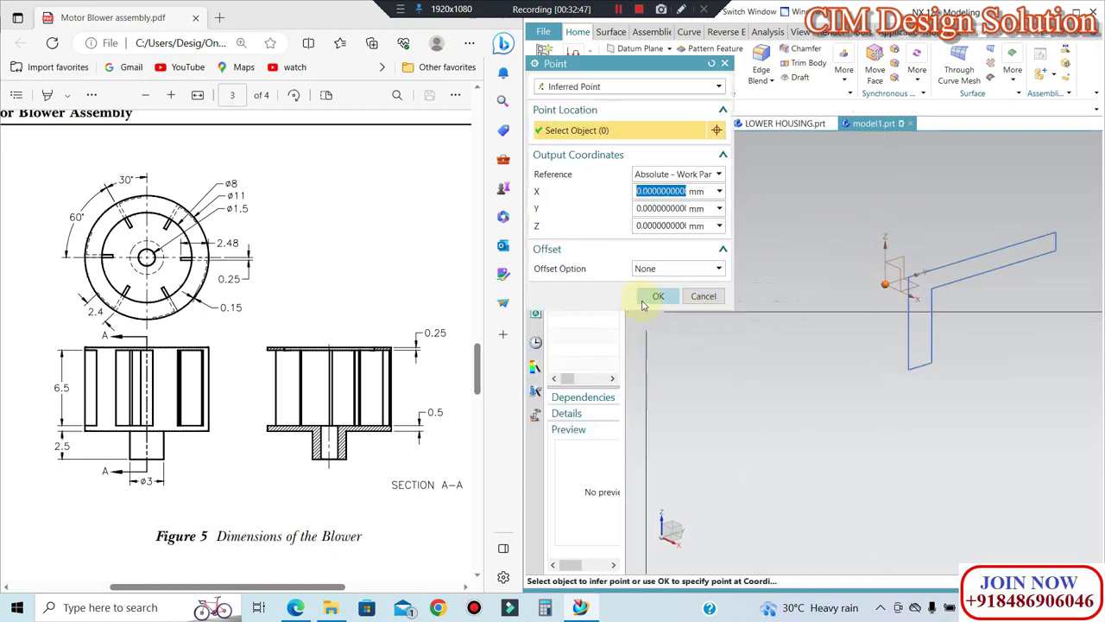
click(646, 296)
click(611, 420)
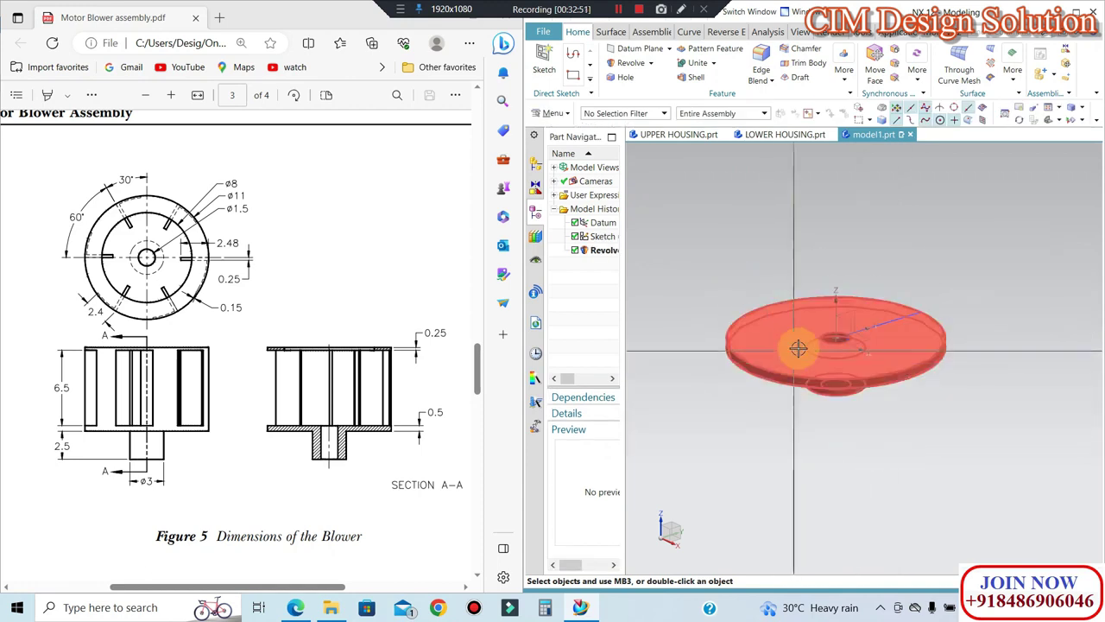
Step: Orbit to a top-down view and start an Extrude sketch on the disc's top face
scroll(771, 371, down, 3)
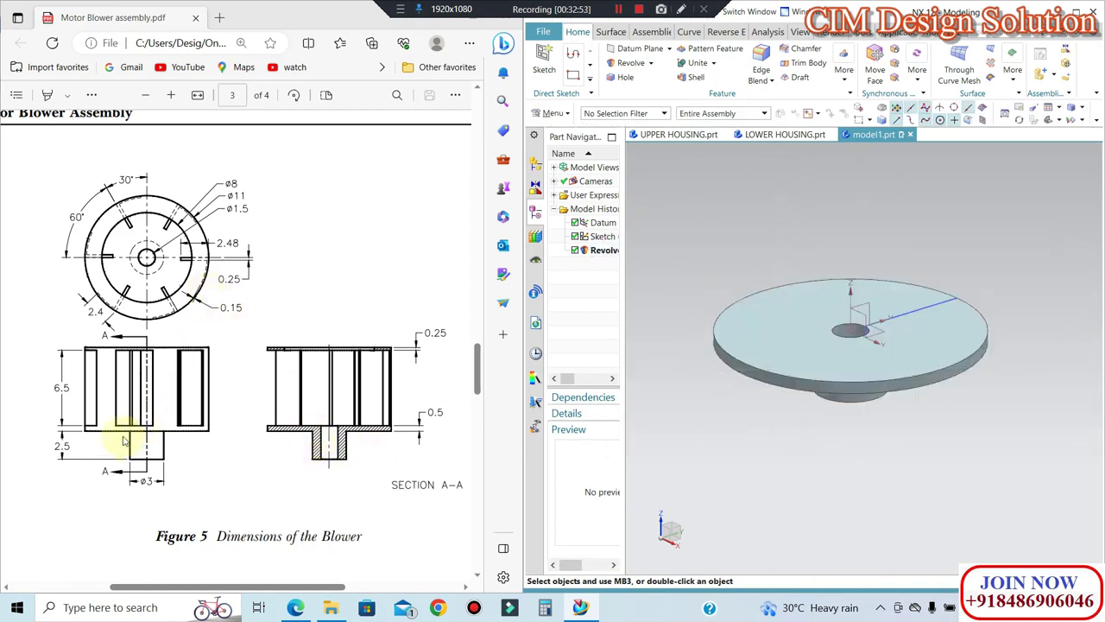
middle_drag(802, 259, 802, 302)
middle_drag(747, 201, 826, 212)
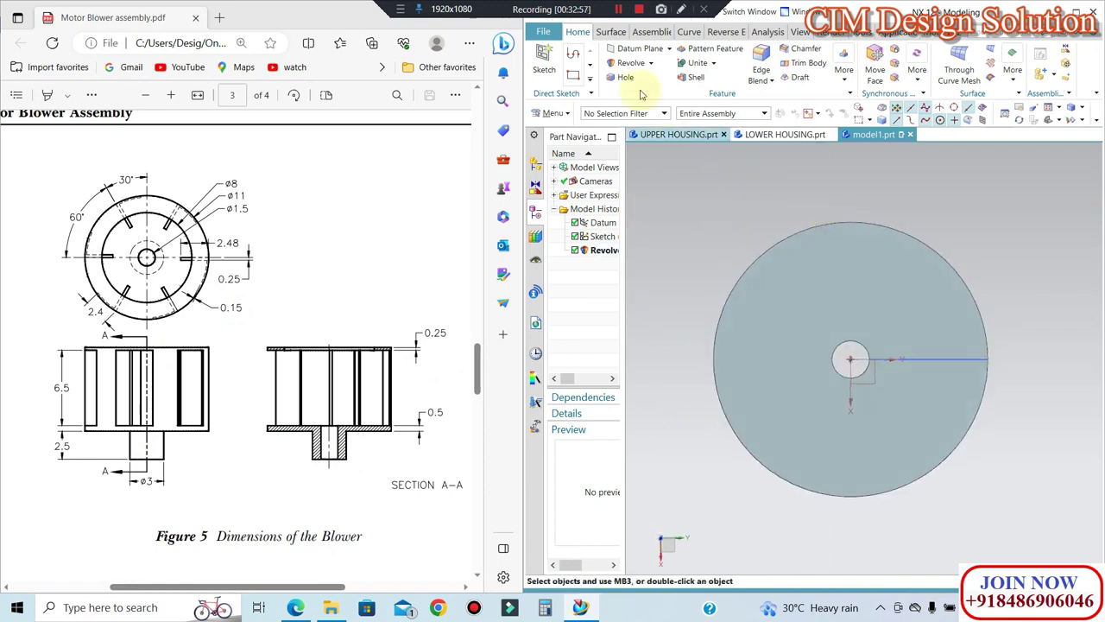
click(649, 80)
click(942, 239)
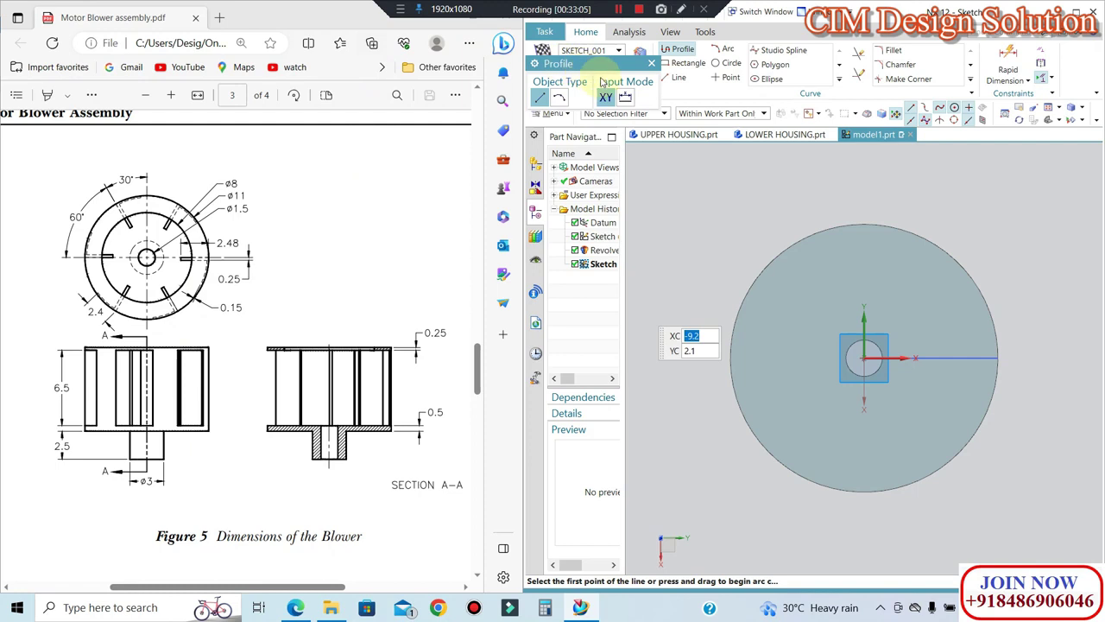
Step: Offset the disc's outer circle 0.15 mm inward
click(839, 77)
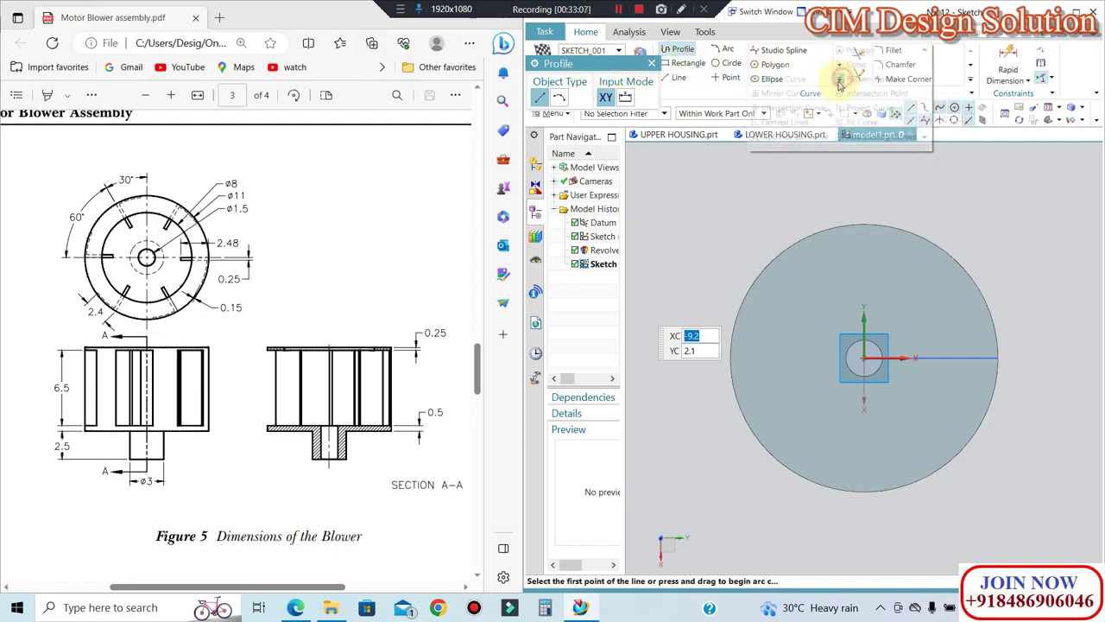
click(783, 78)
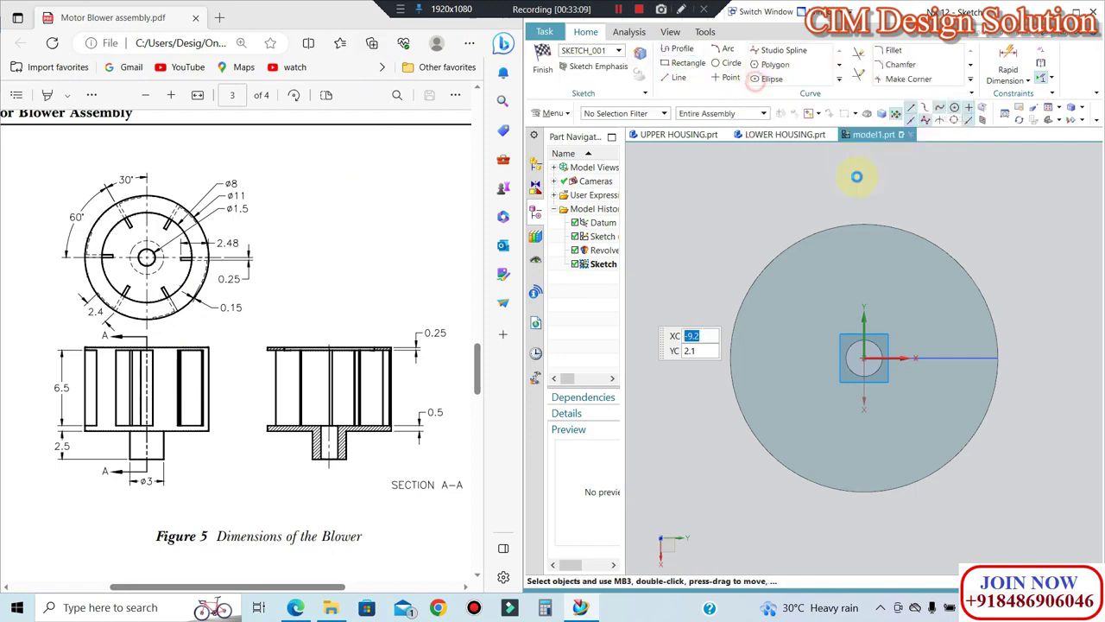
click(878, 230)
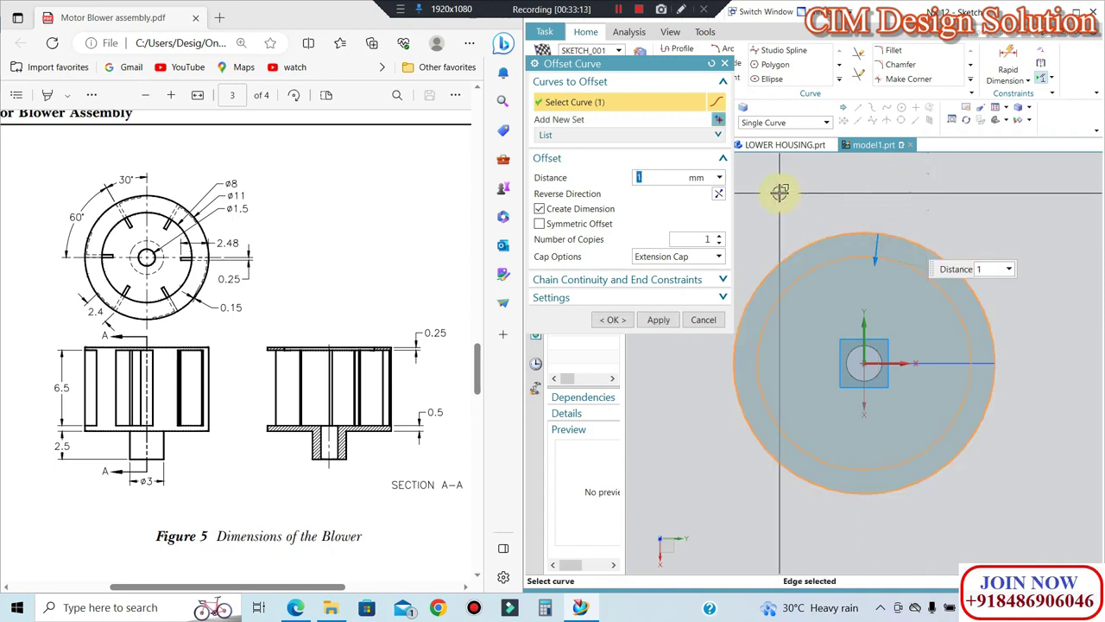
text(0.15)
key(Return)
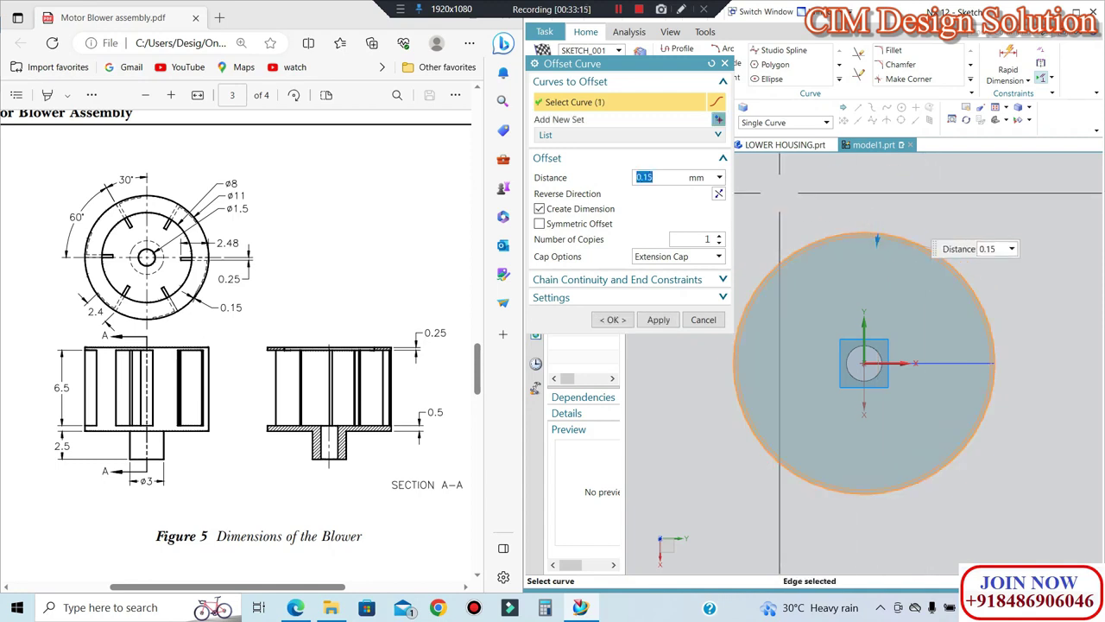
click(613, 319)
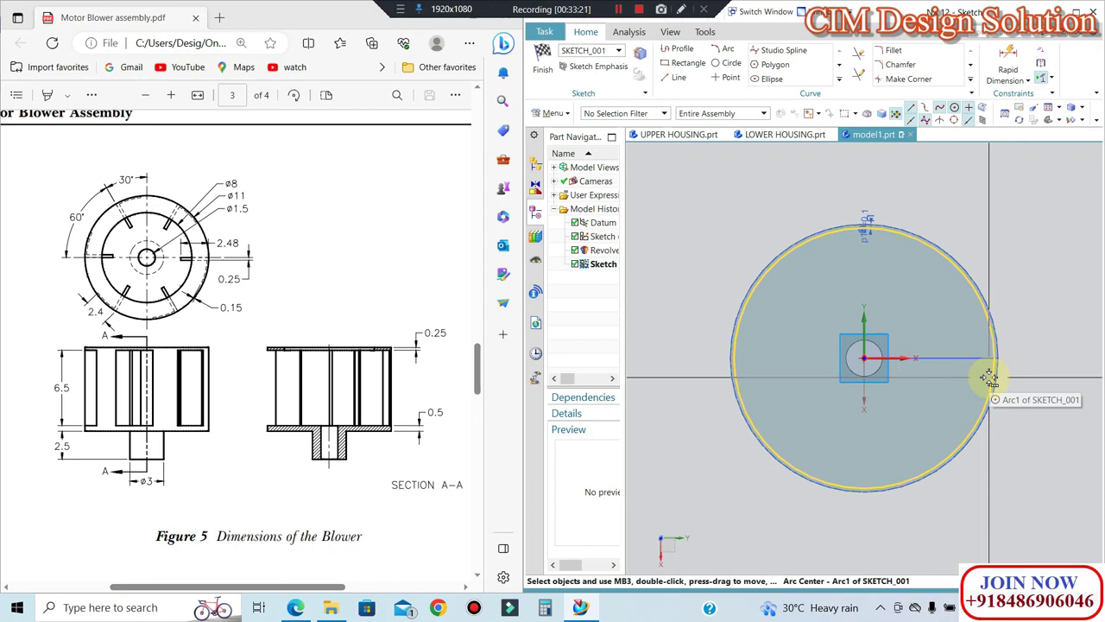
Step: Draw a narrow blade-slot rectangle on the X axis, reaching the offset circle at the rim
click(681, 64)
scroll(1025, 386, up, 3)
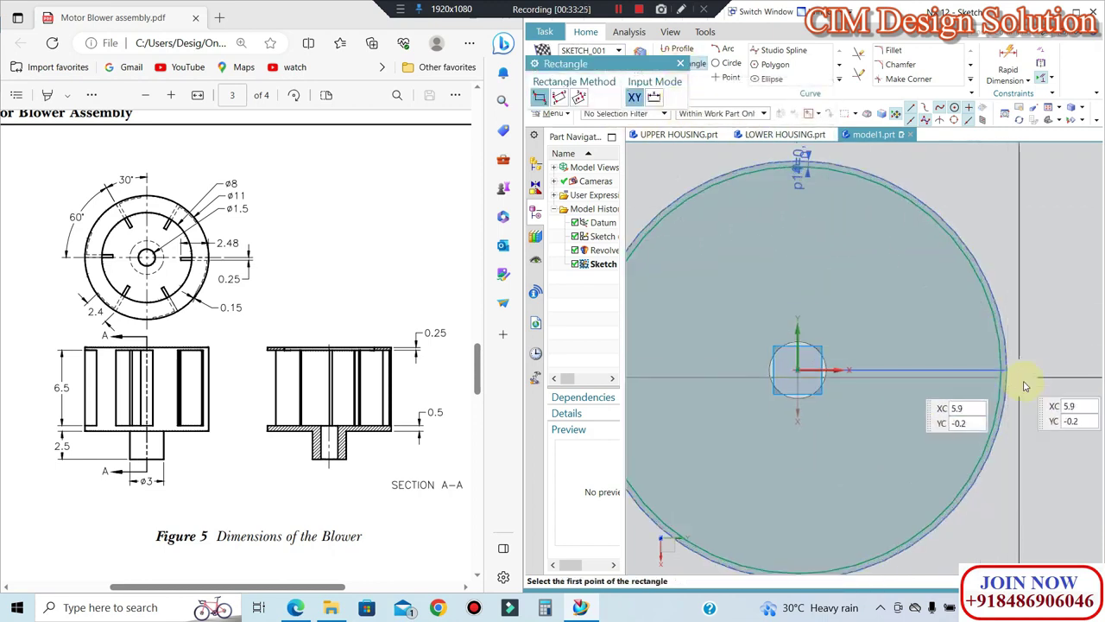
click(1002, 372)
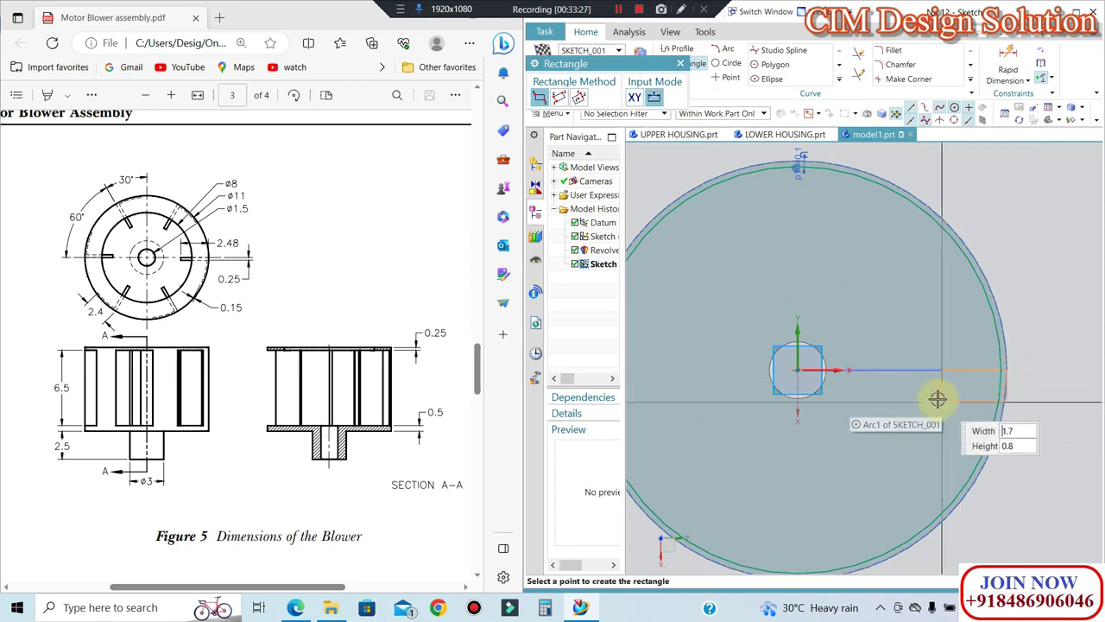
click(909, 392)
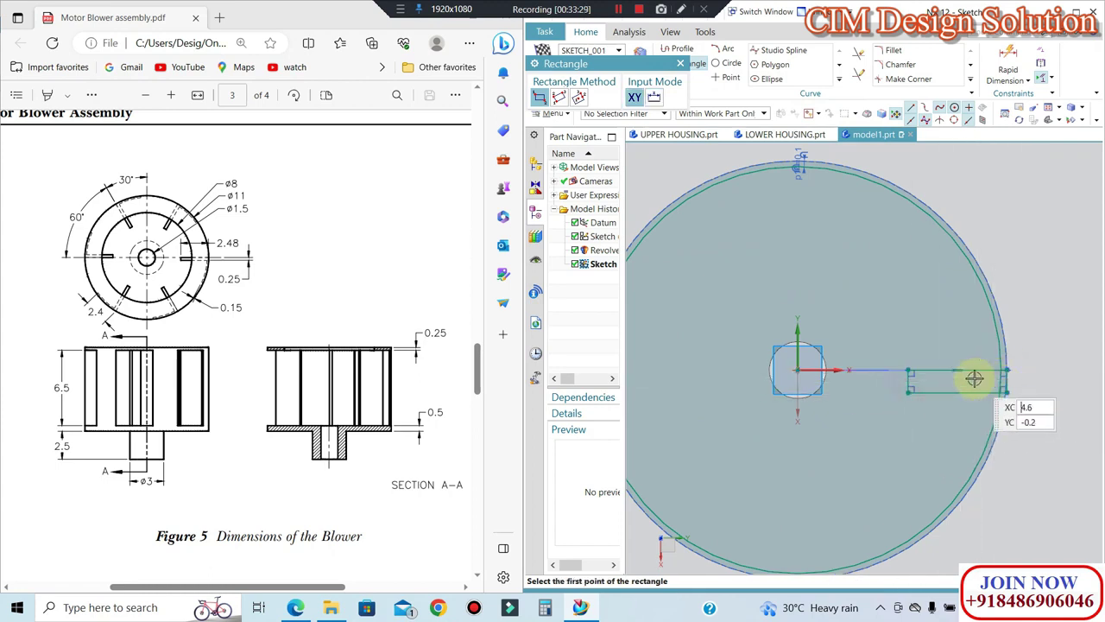
key(Escape)
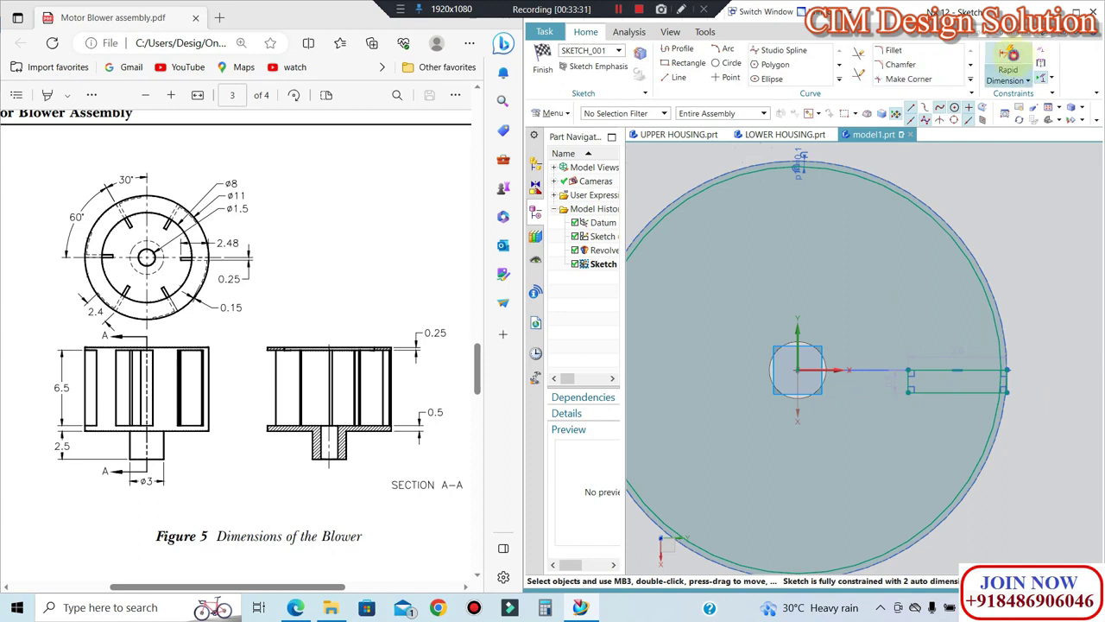
click(1010, 53)
scroll(1002, 380, up, 2)
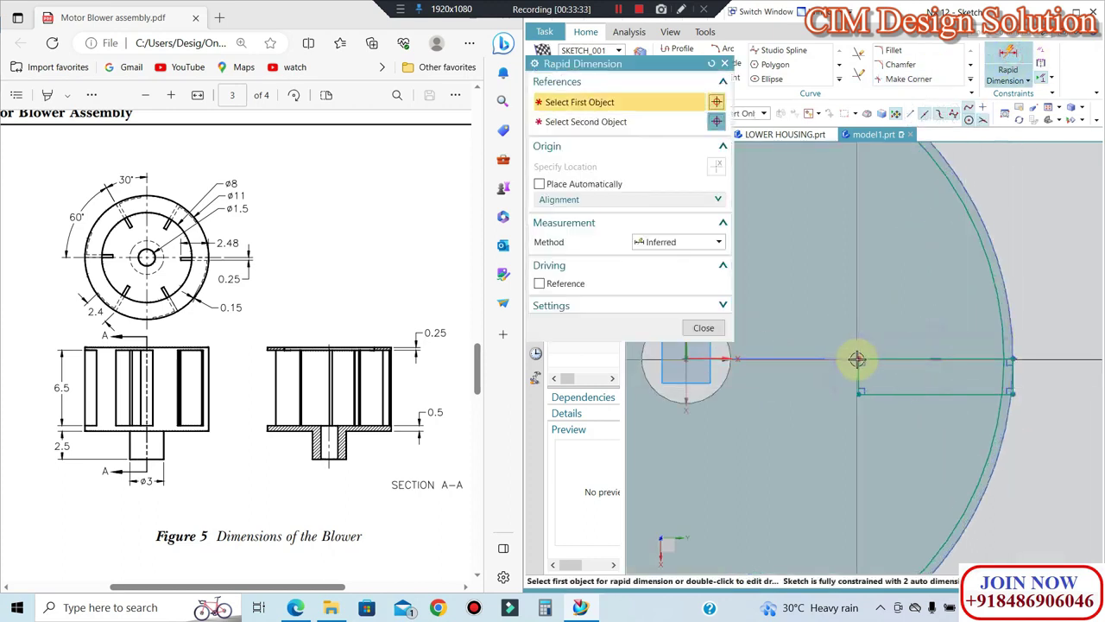
Step: Dimension the slot's length to 2.48 with Rapid Dimension
click(1012, 359)
click(1012, 359)
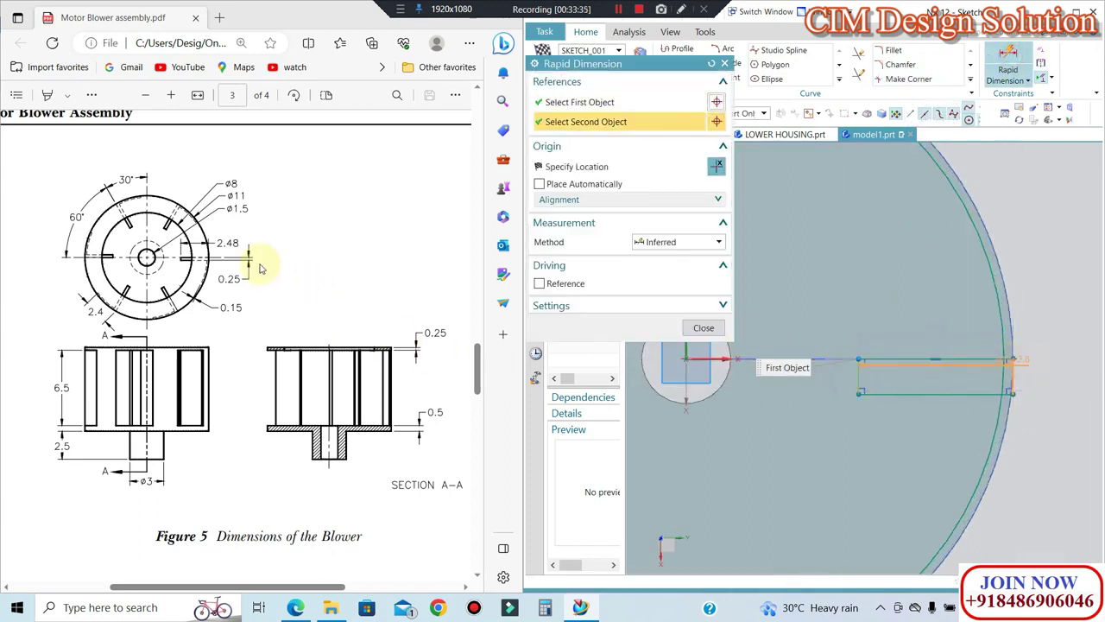
click(955, 383)
key(Return)
scroll(1010, 374, up, 2)
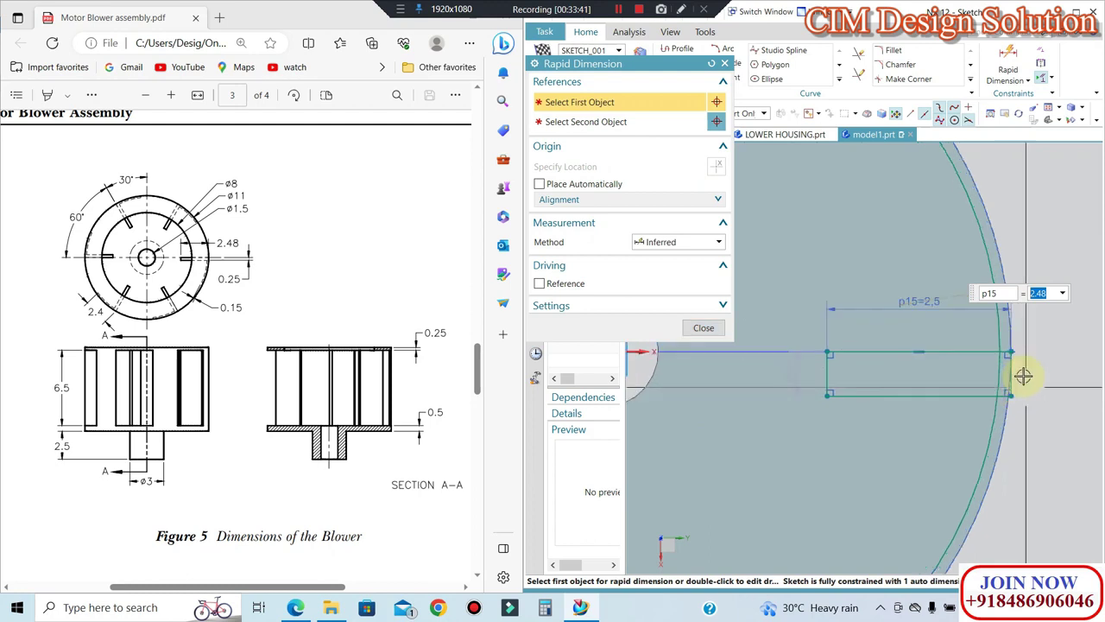
scroll(1019, 359, up, 2)
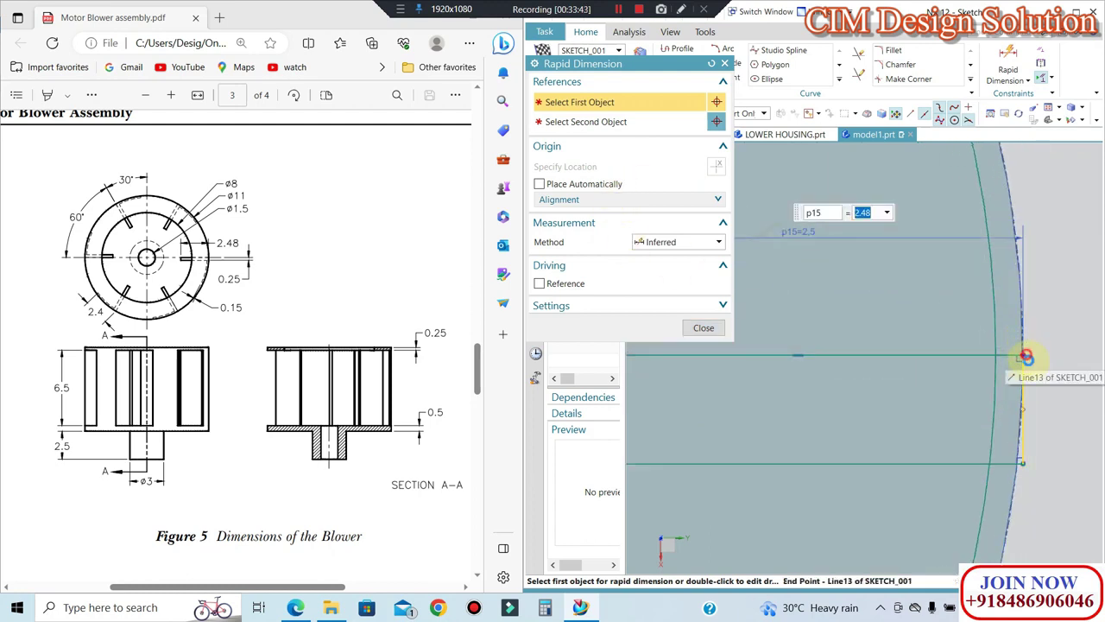
Step: Dimension the slot's width to 0.25 and close Rapid Dimension
click(1020, 355)
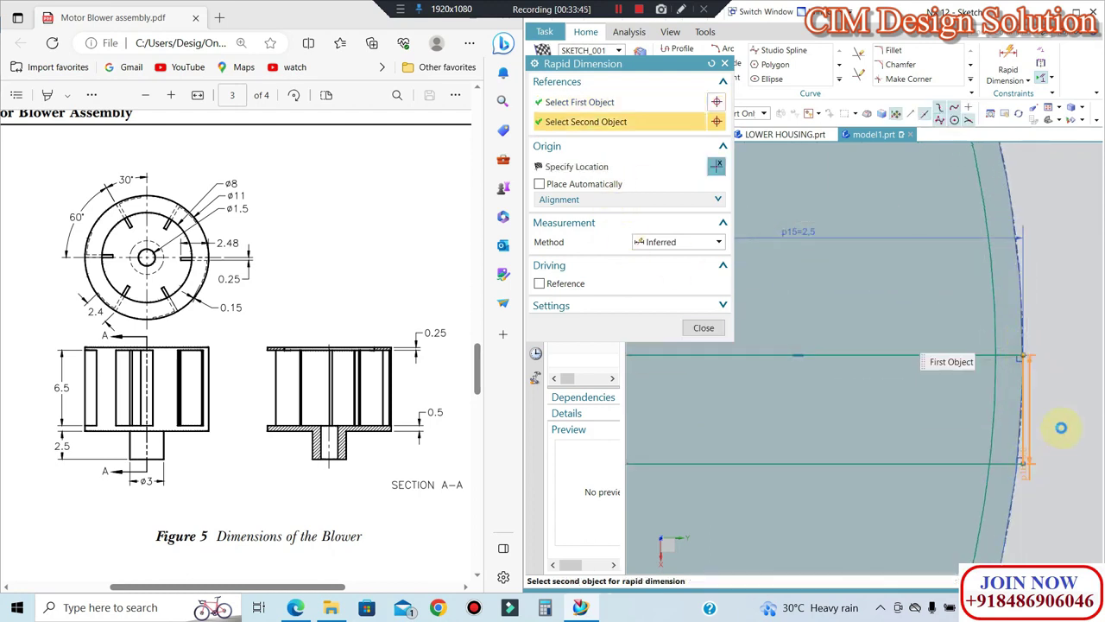
click(1026, 462)
click(1077, 447)
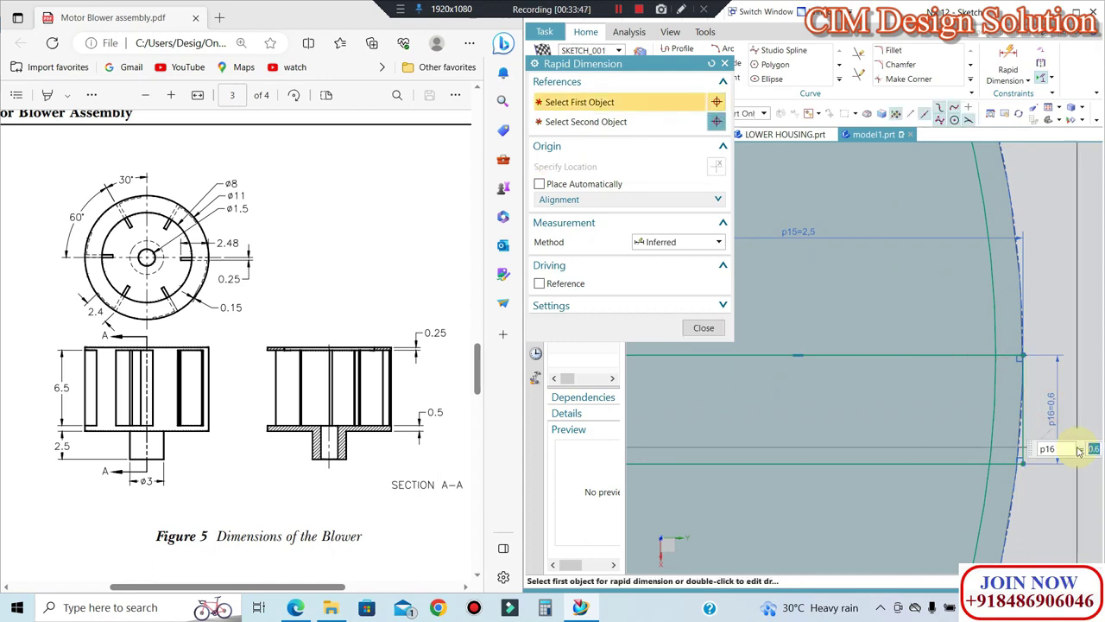
key(Return)
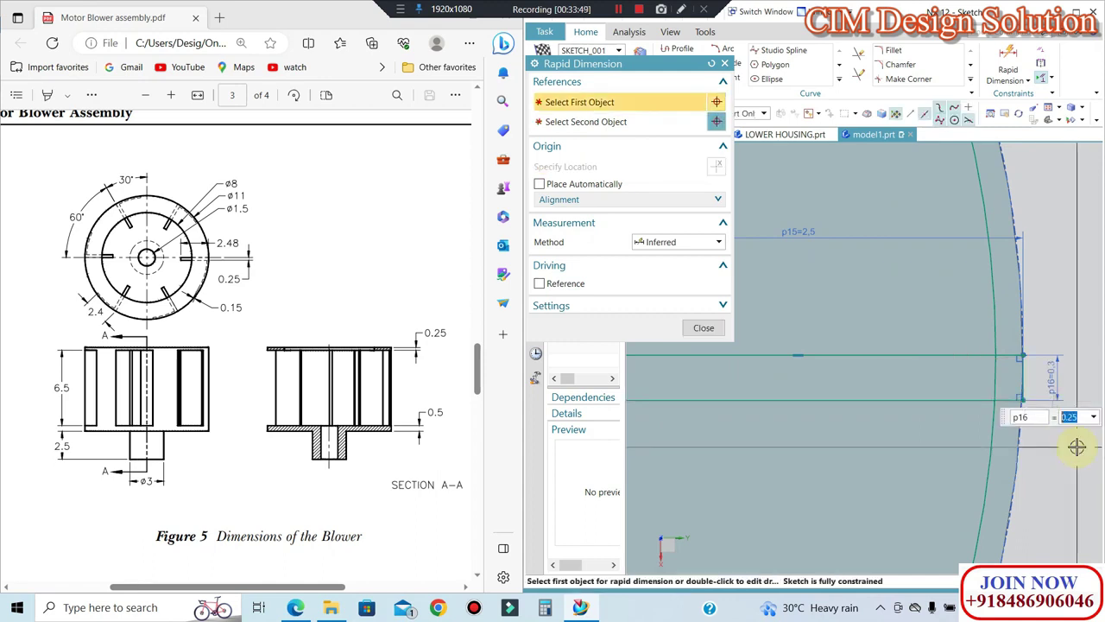
scroll(1045, 286, down, 3)
scroll(1046, 286, down, 2)
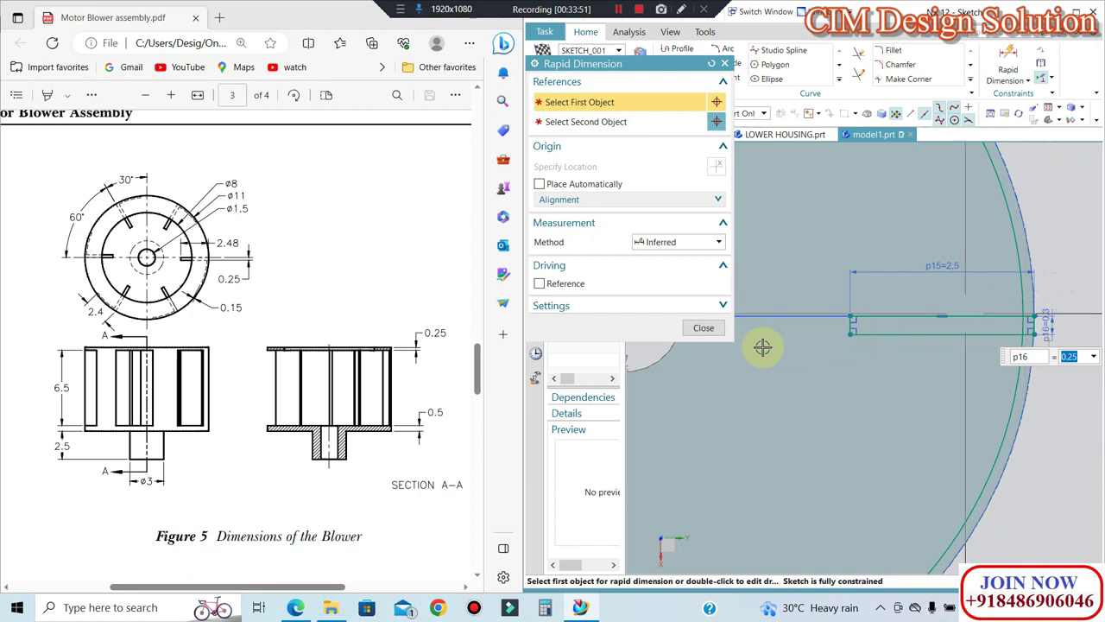
click(704, 328)
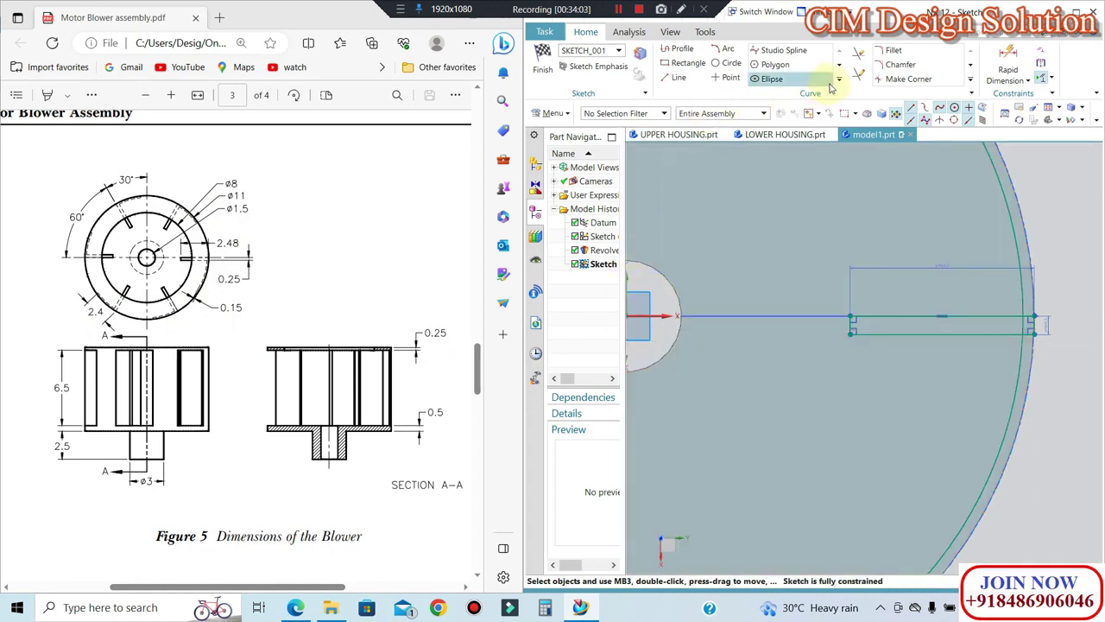
Step: Offset the slot line 2.4 downward with Offset Curve, reversing the direction
scroll(972, 308, down, 3)
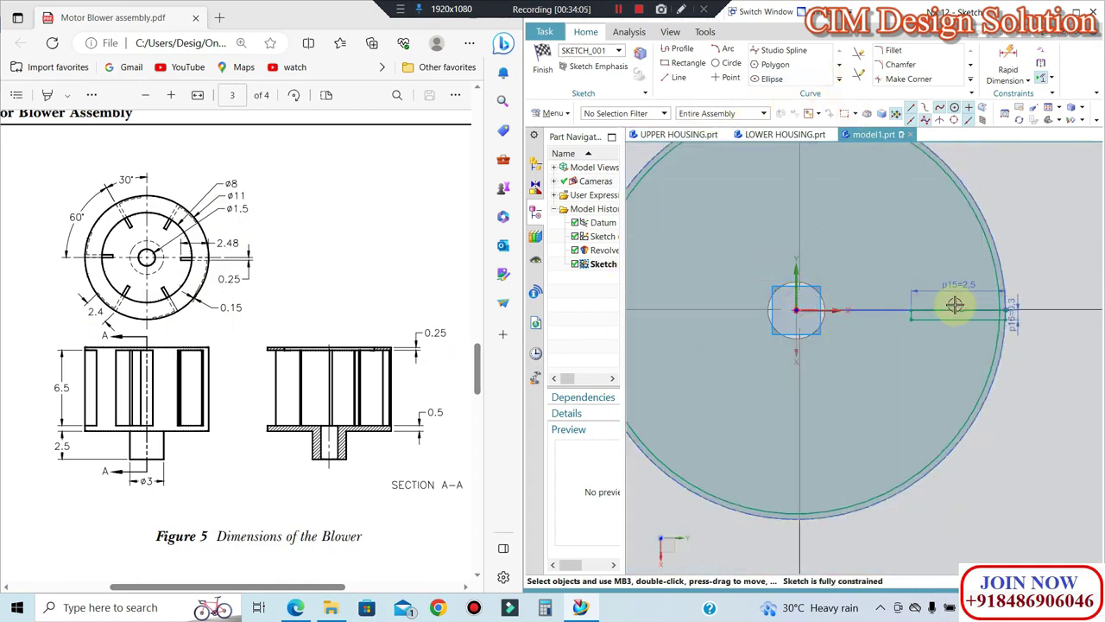
scroll(802, 312, down, 1)
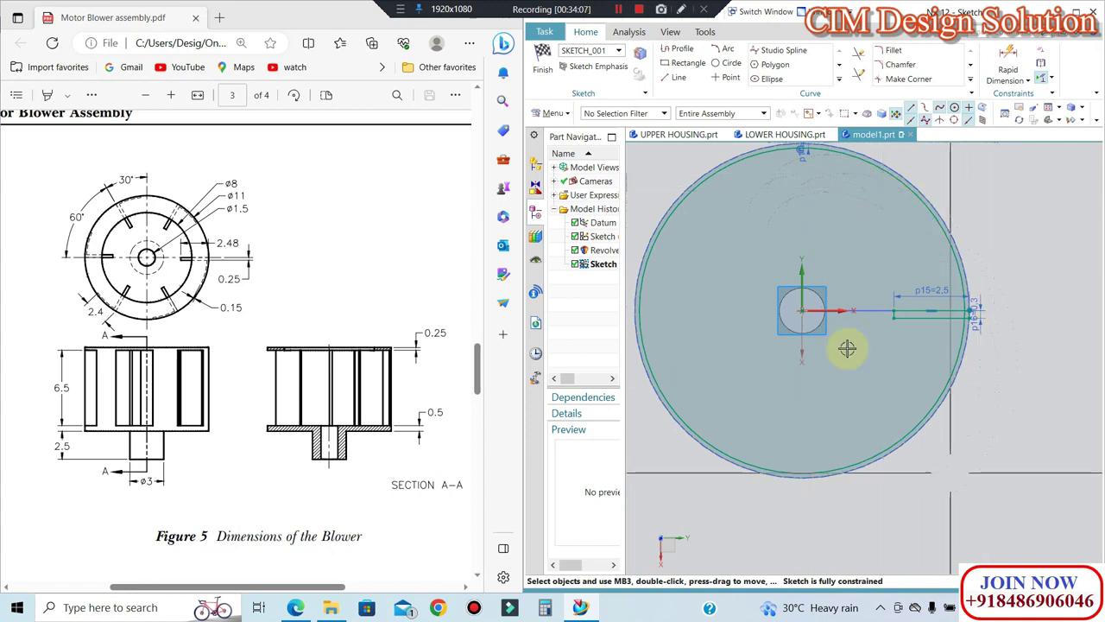
click(838, 81)
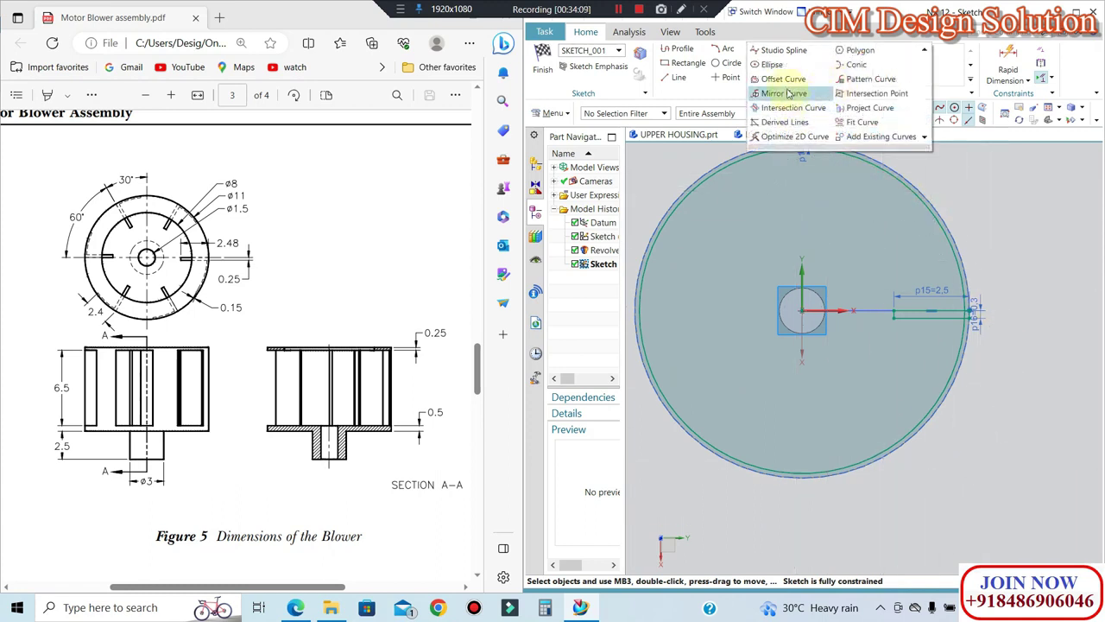
click(783, 78)
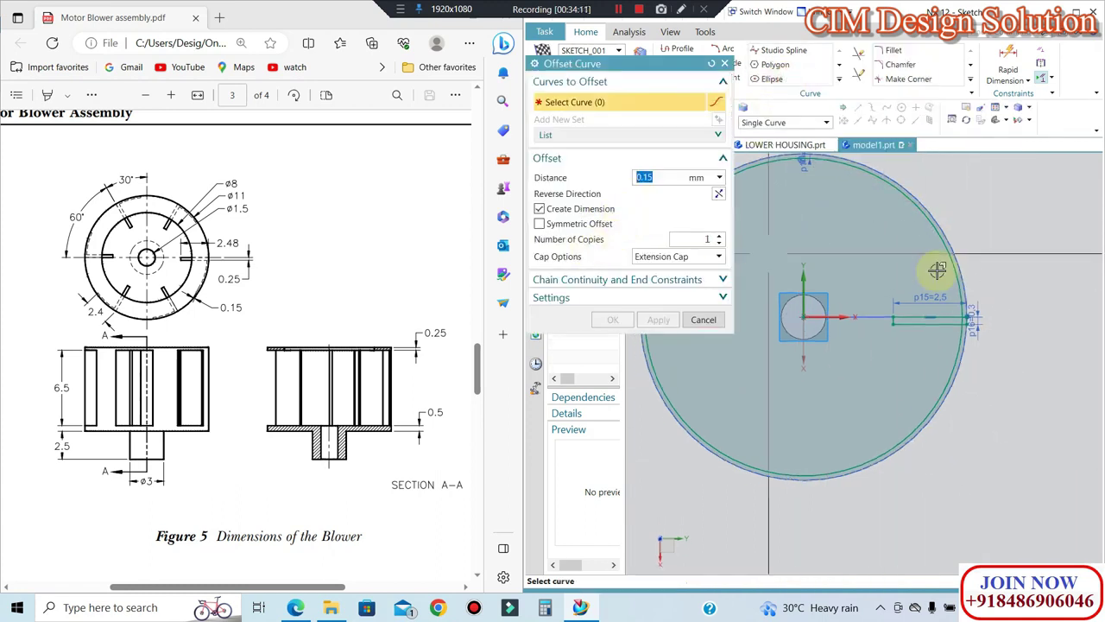
scroll(938, 270, up, 2)
click(876, 336)
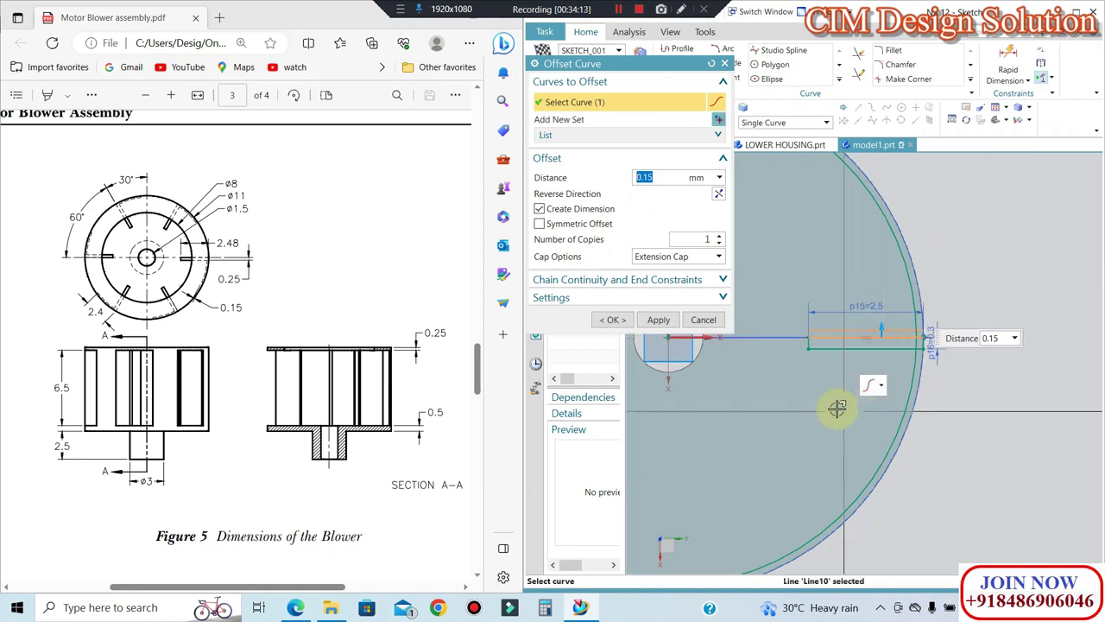
click(717, 197)
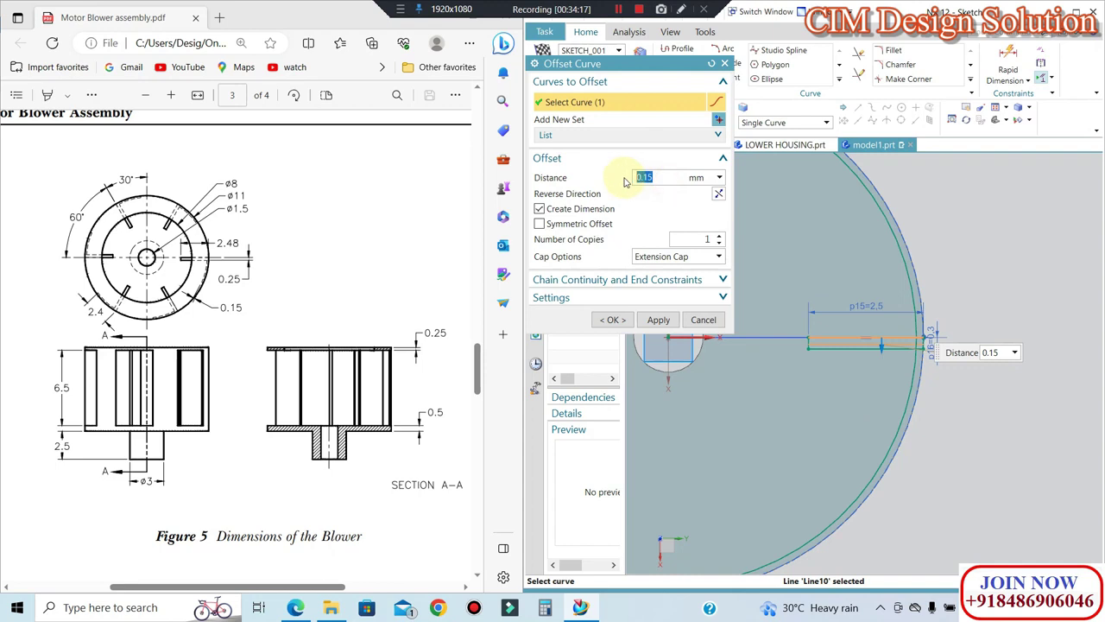
text(2.4)
key(Return)
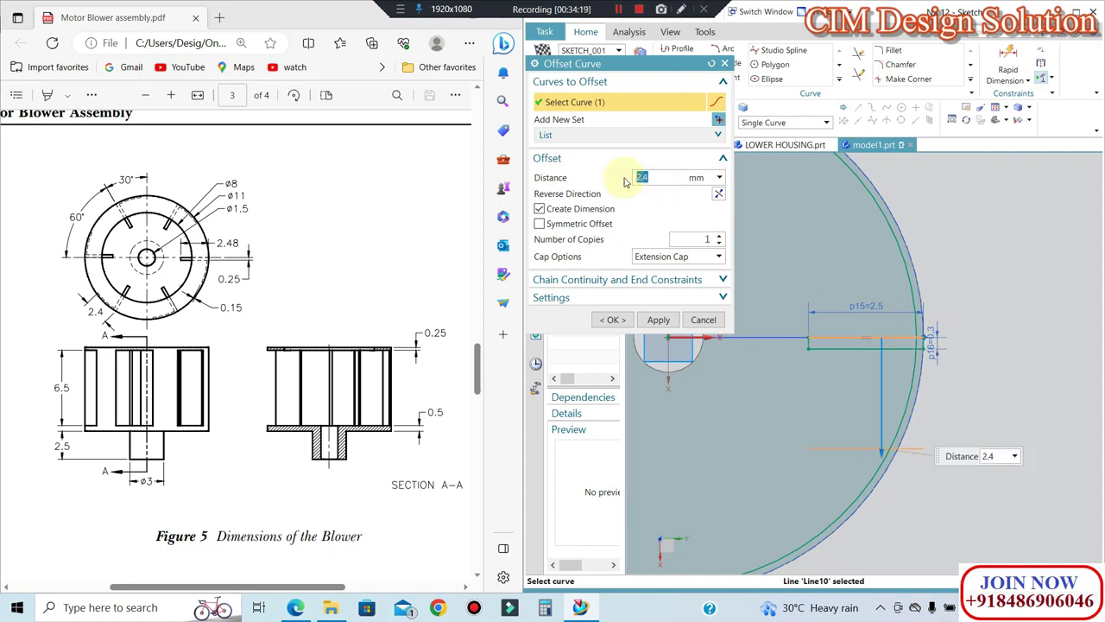
middle_click(765, 219)
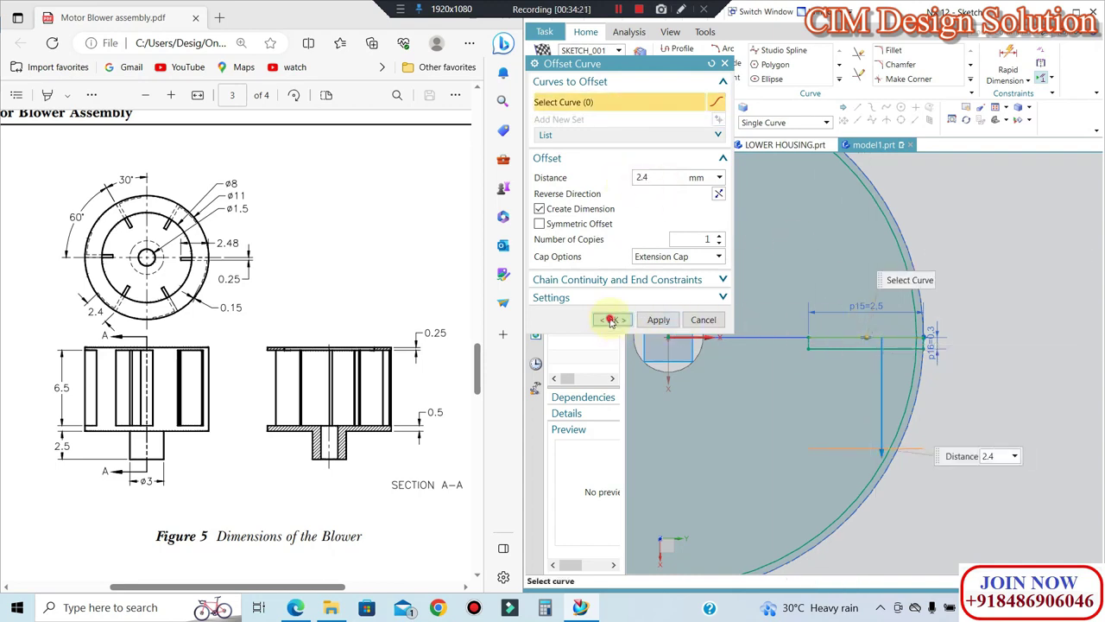
click(610, 320)
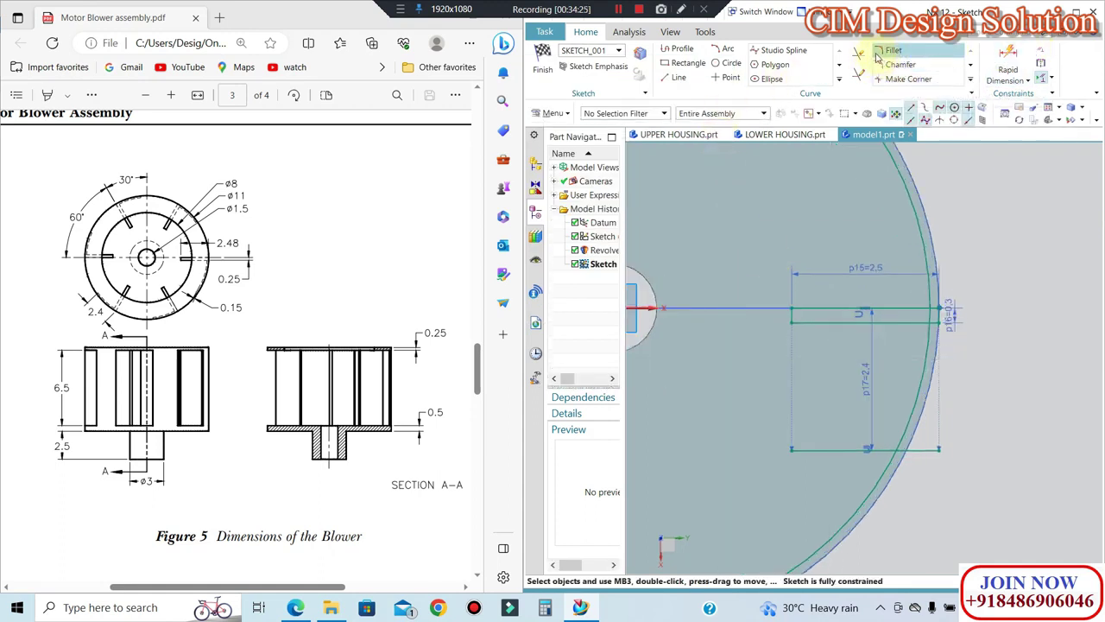
Step: Quick Trim away the arc piece crossing below the slot
key(t)
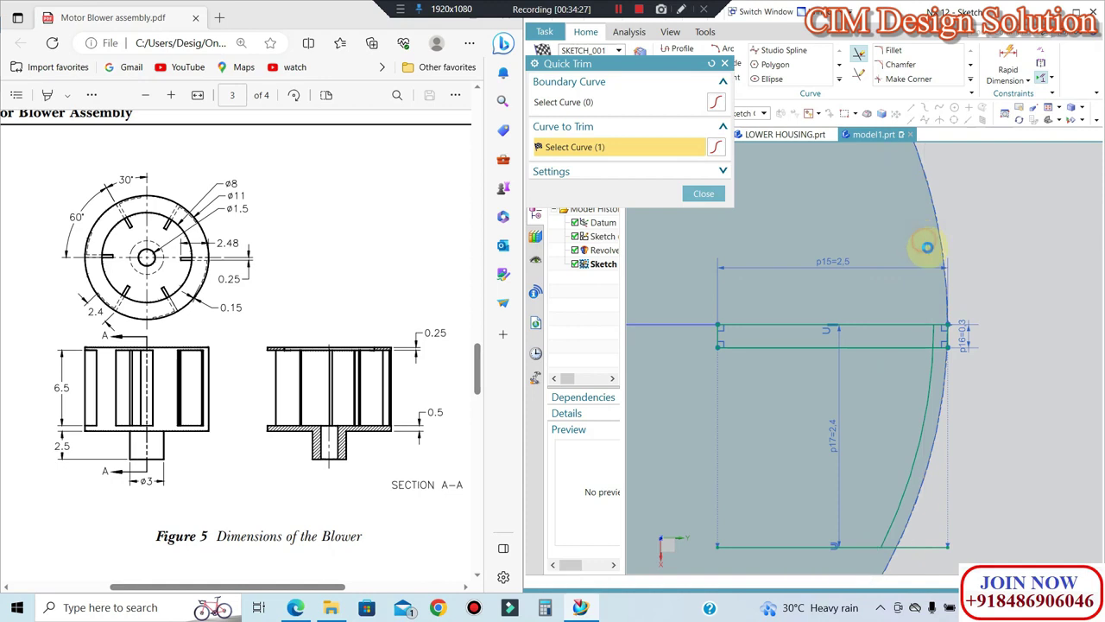
scroll(930, 217, down, 2)
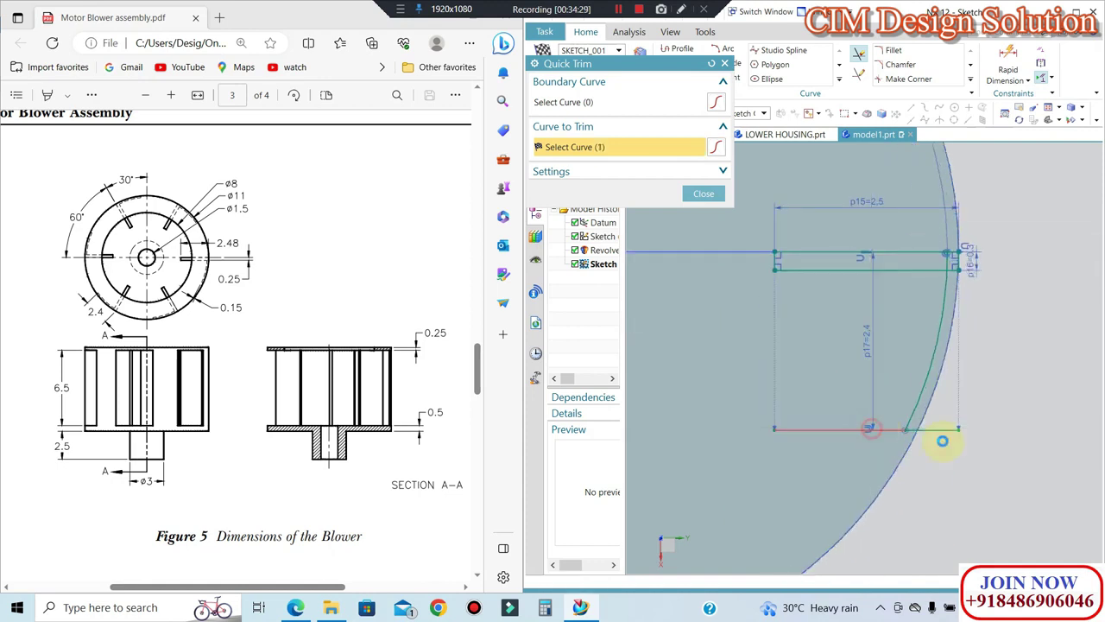
scroll(947, 257, up, 1)
scroll(941, 256, up, 1)
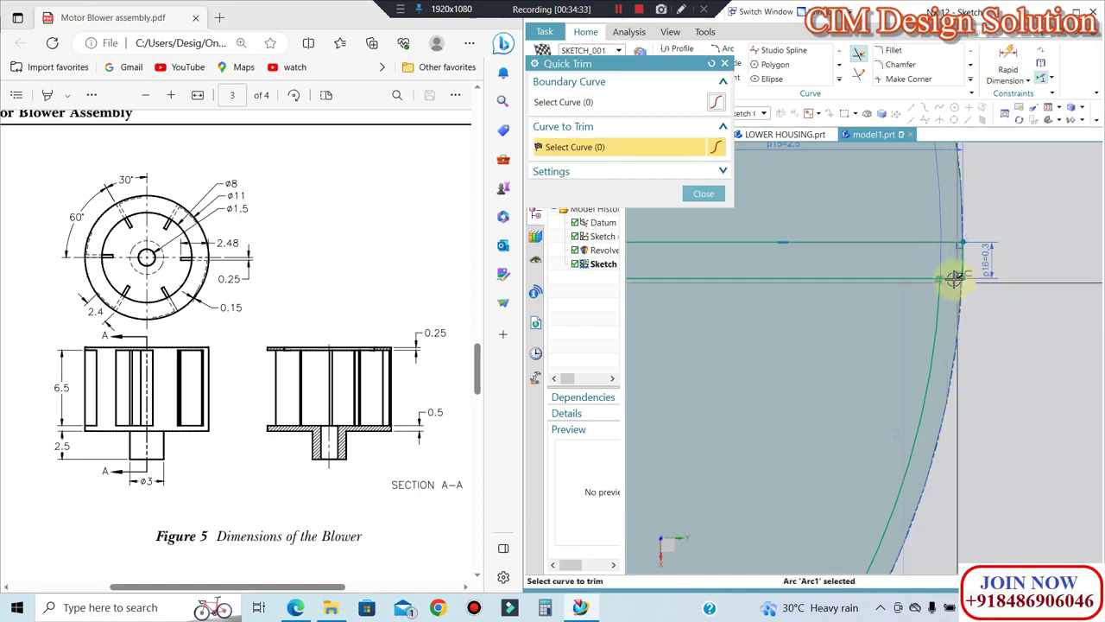
scroll(952, 278, up, 2)
scroll(984, 257, down, 2)
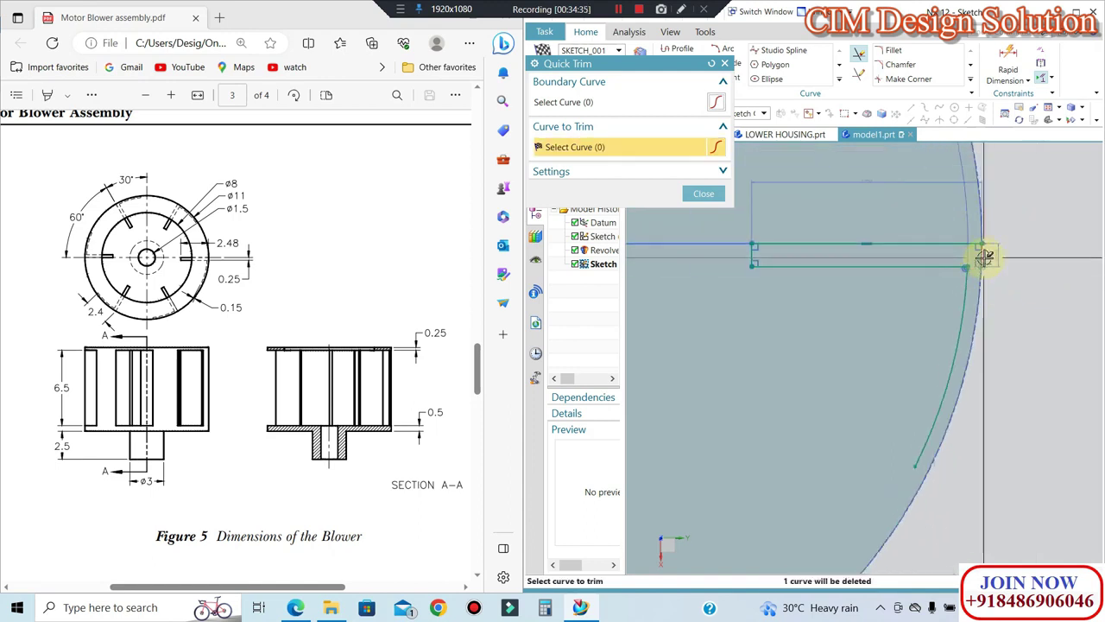
middle_click(995, 250)
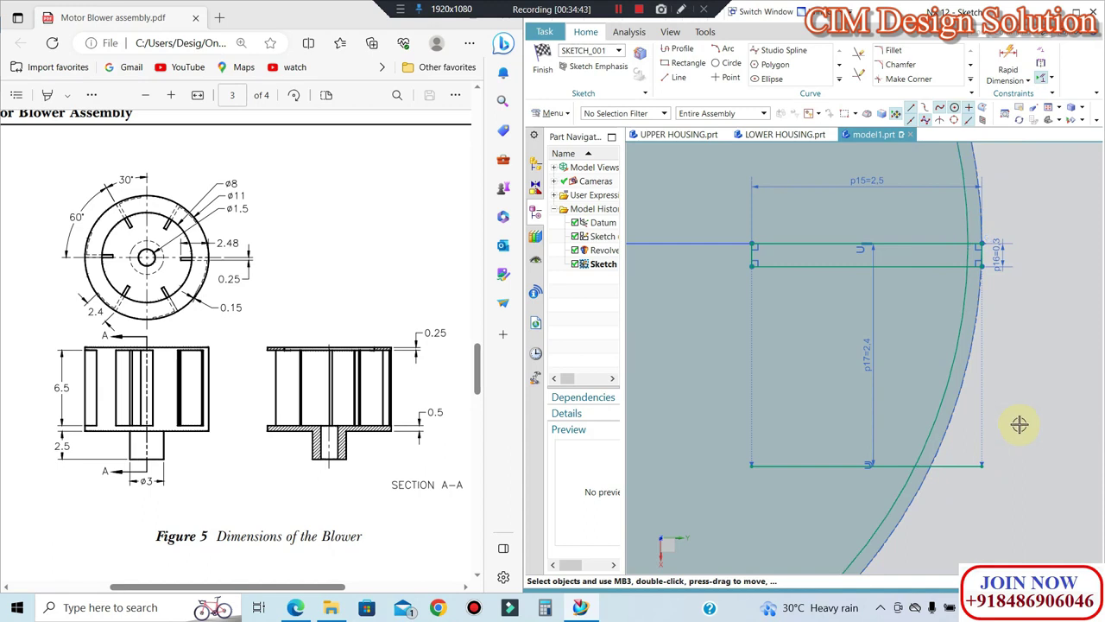
click(838, 83)
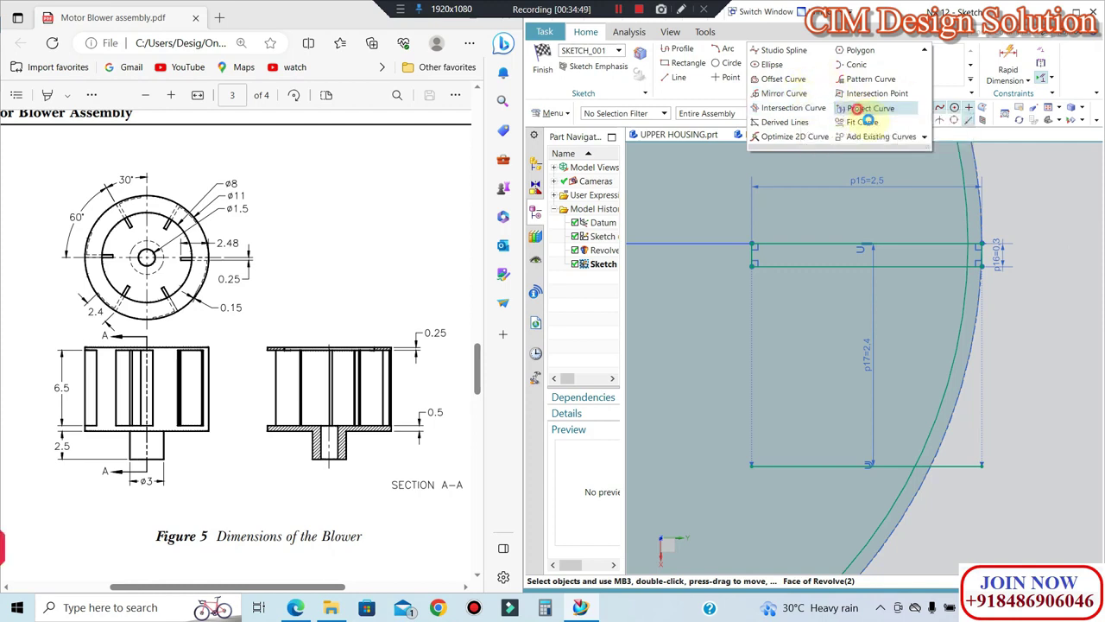
Step: Project the solid's edge into the sketch and trim excess curve pieces
click(866, 108)
click(1078, 296)
middle_click(991, 256)
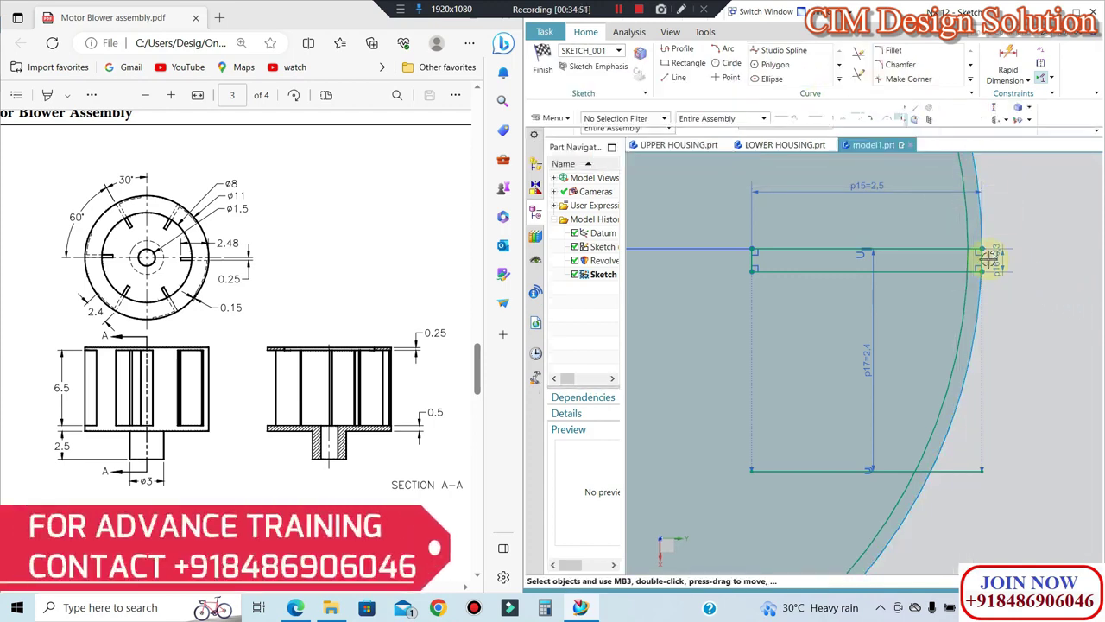
click(862, 54)
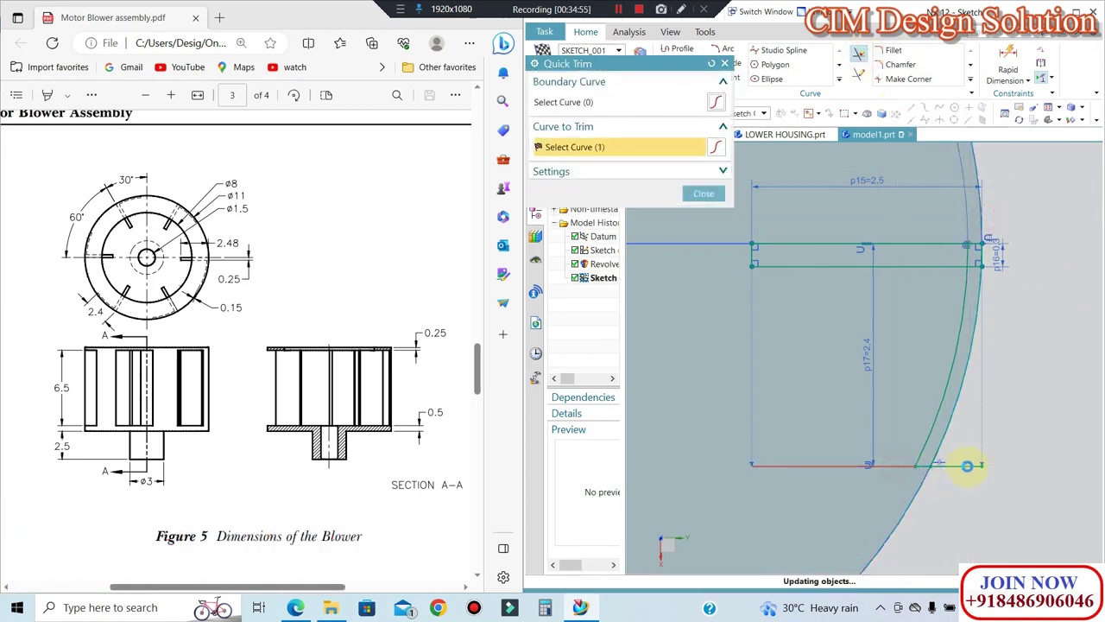
scroll(974, 262, up, 2)
scroll(971, 259, up, 2)
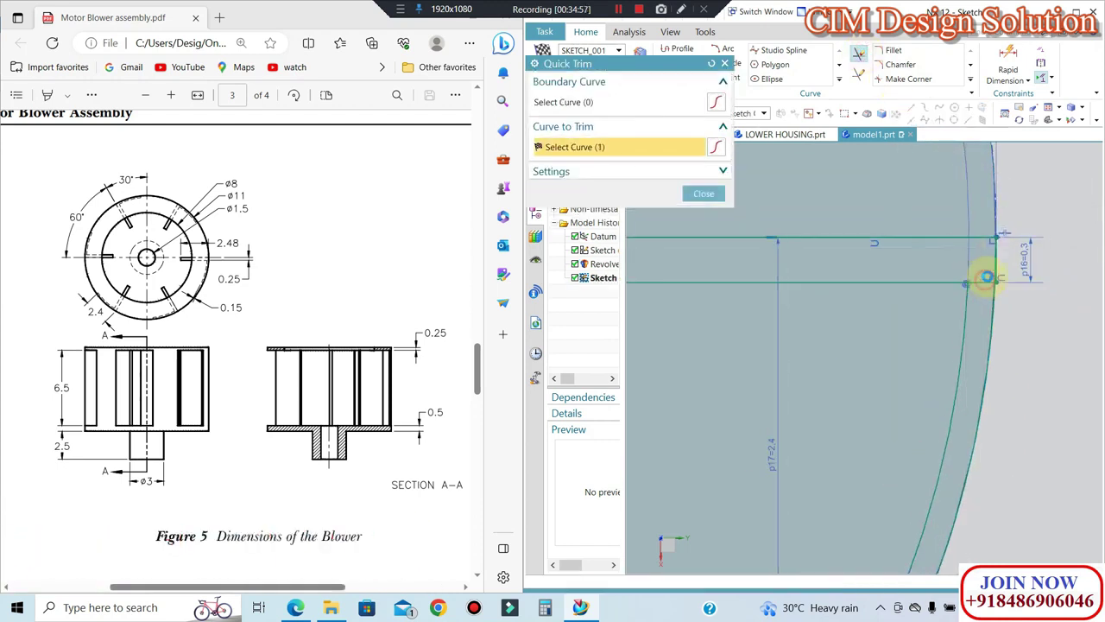
scroll(703, 259, up, 2)
scroll(1000, 268, down, 2)
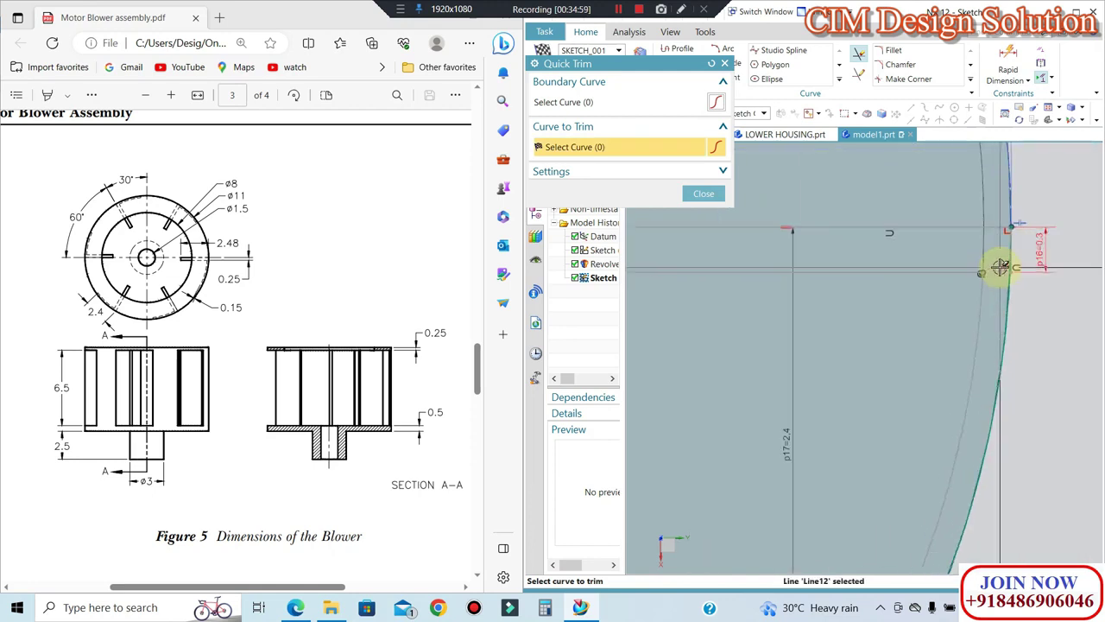
key(Escape)
Step: Delete the unwanted dimension and the vertical 2.4 dimension, nudging the vertical line left
right_click(1066, 247)
click(1078, 226)
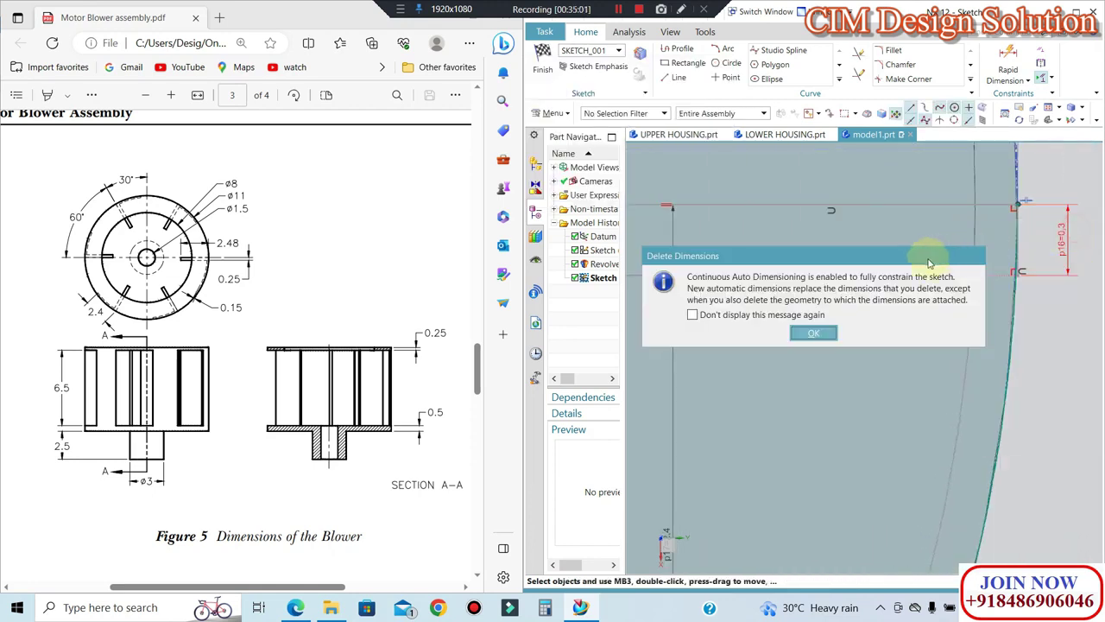
click(810, 337)
scroll(1006, 247, down, 2)
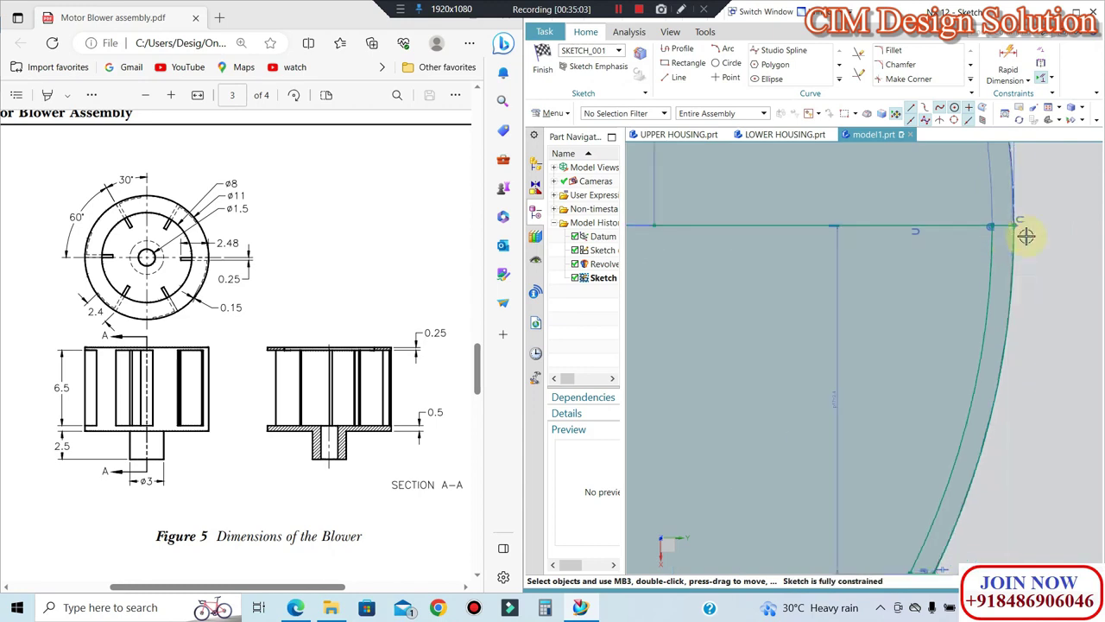
scroll(1014, 237, up, 1)
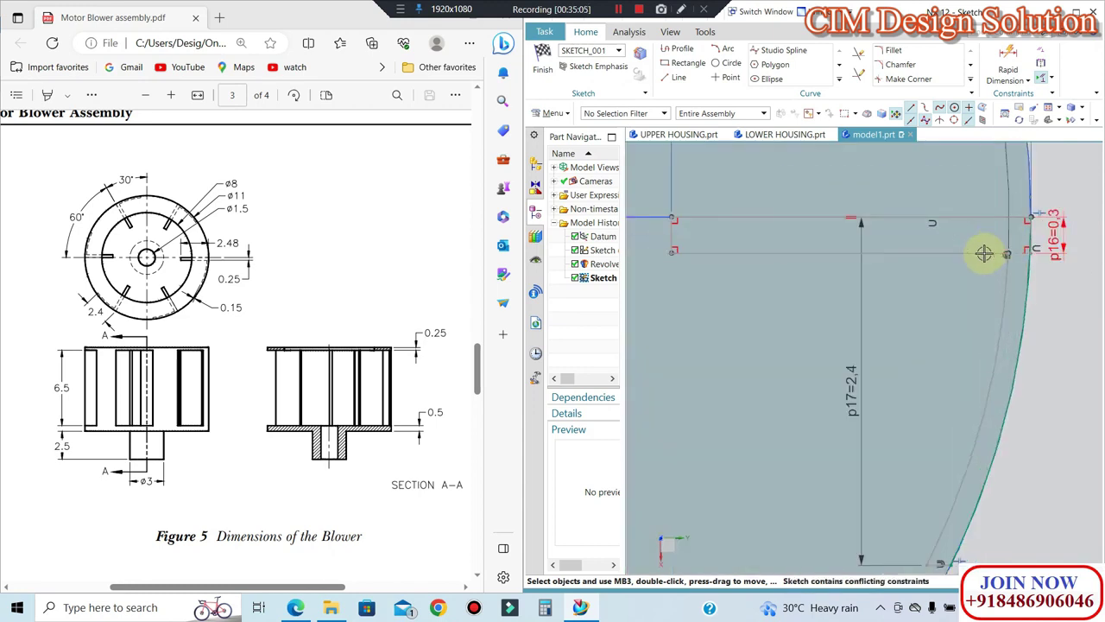
scroll(1028, 235, up, 2)
scroll(1029, 234, down, 2)
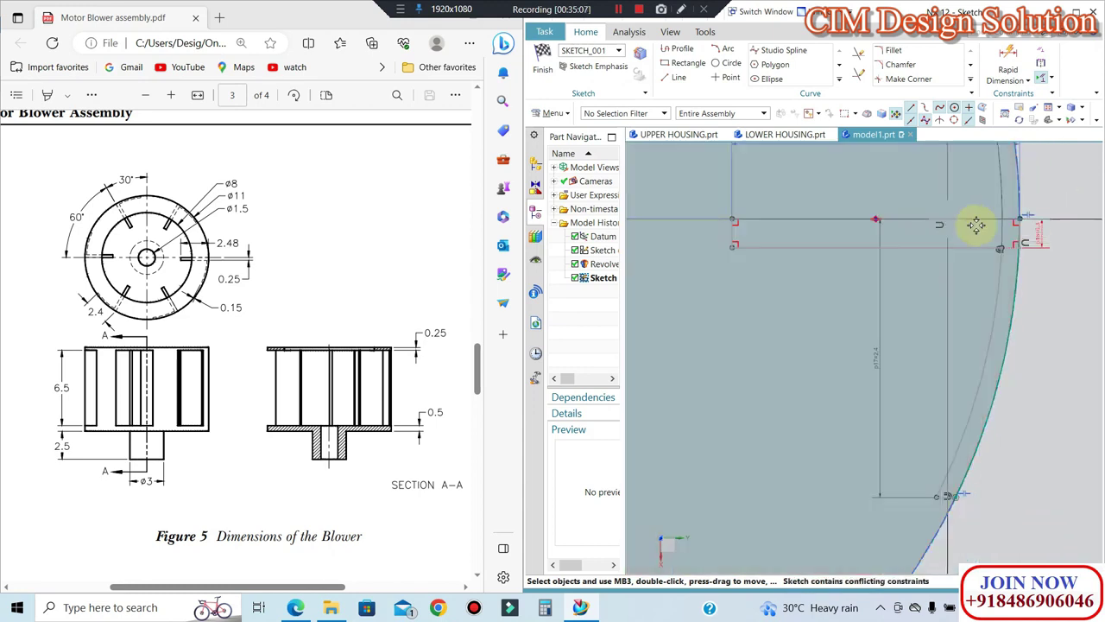
drag(939, 227, 932, 226)
right_click(941, 231)
click(948, 237)
Step: Try deleting the 0.3 dimension, then undo the deletion
scroll(1048, 246, up, 2)
scroll(972, 257, down, 2)
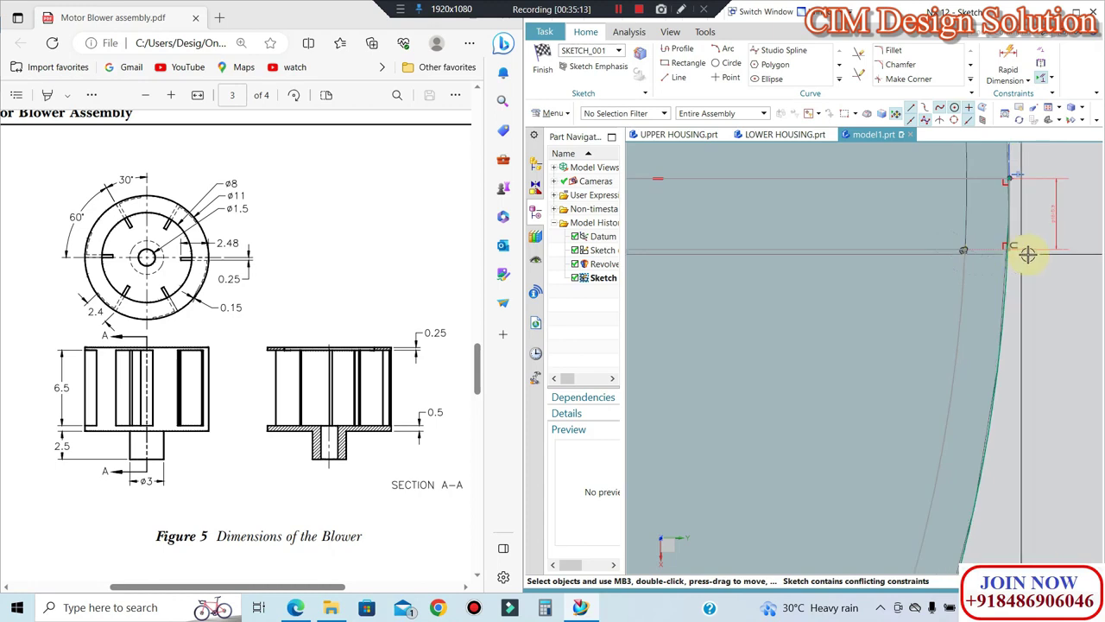
right_click(1045, 239)
click(1060, 225)
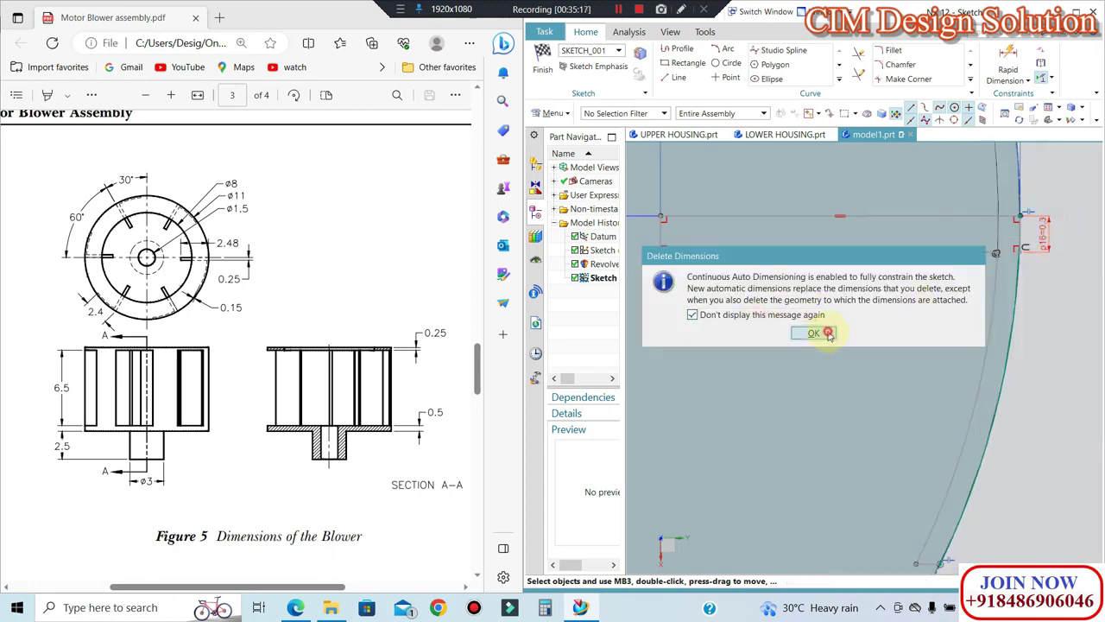
click(827, 332)
key(ctrl+z)
Step: Adjust the upper sketch line and drag to reshape the rectangle and arc ends
right_click(664, 215)
click(691, 205)
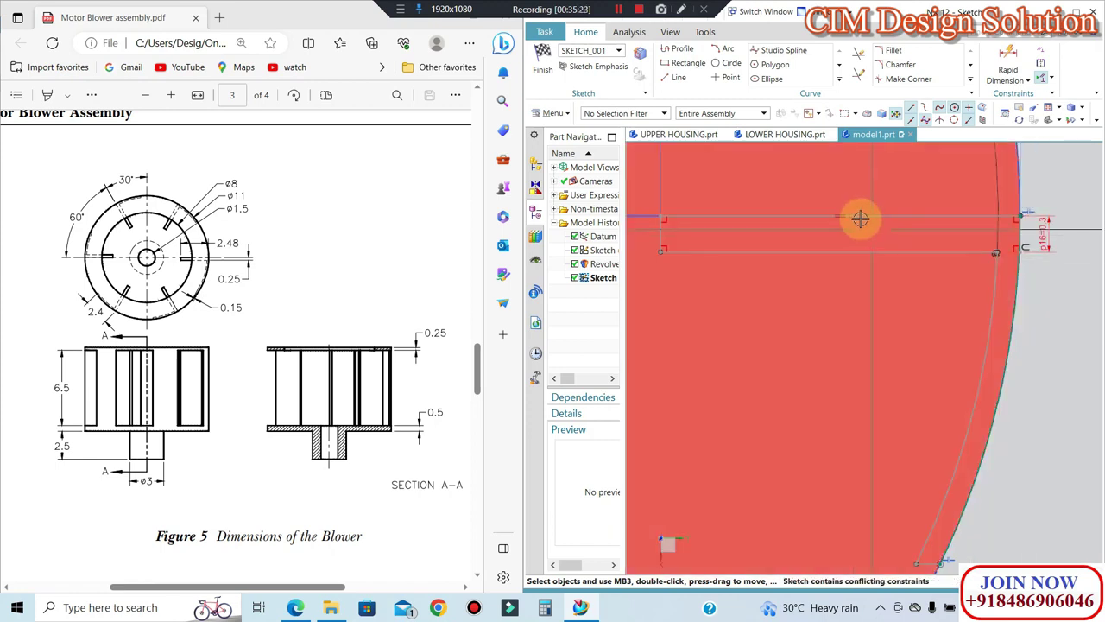
right_click(868, 216)
click(872, 205)
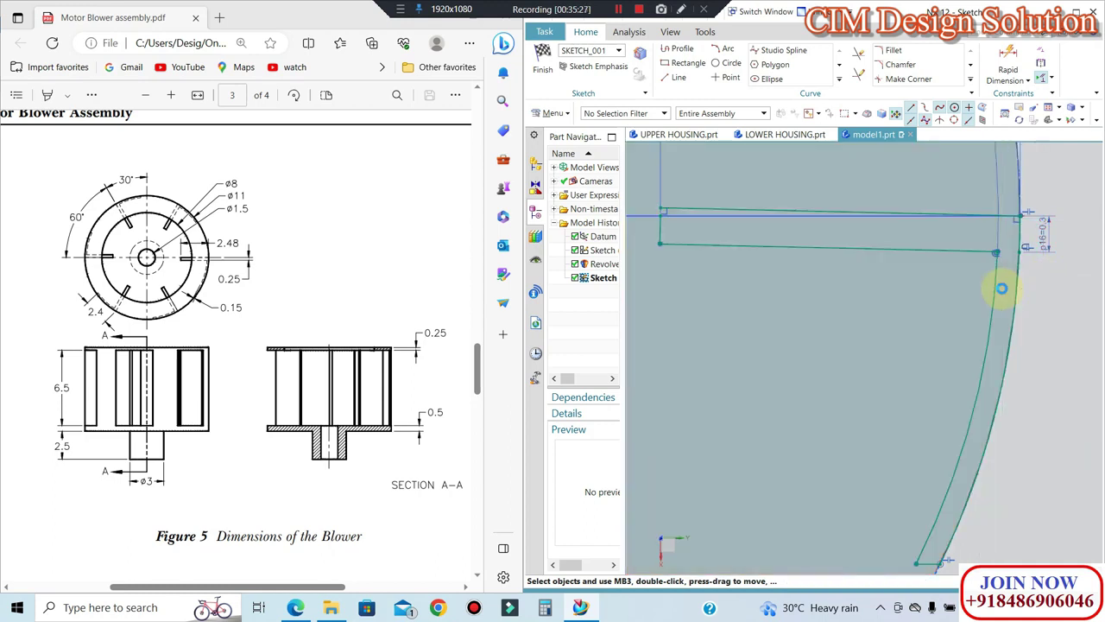
mouse_move(1001, 288)
mouse_down()
mouse_move(1003, 418)
mouse_move(987, 328)
mouse_up()
Step: Finish the blade sketch and dismiss the missing section alert in Extrude
click(538, 55)
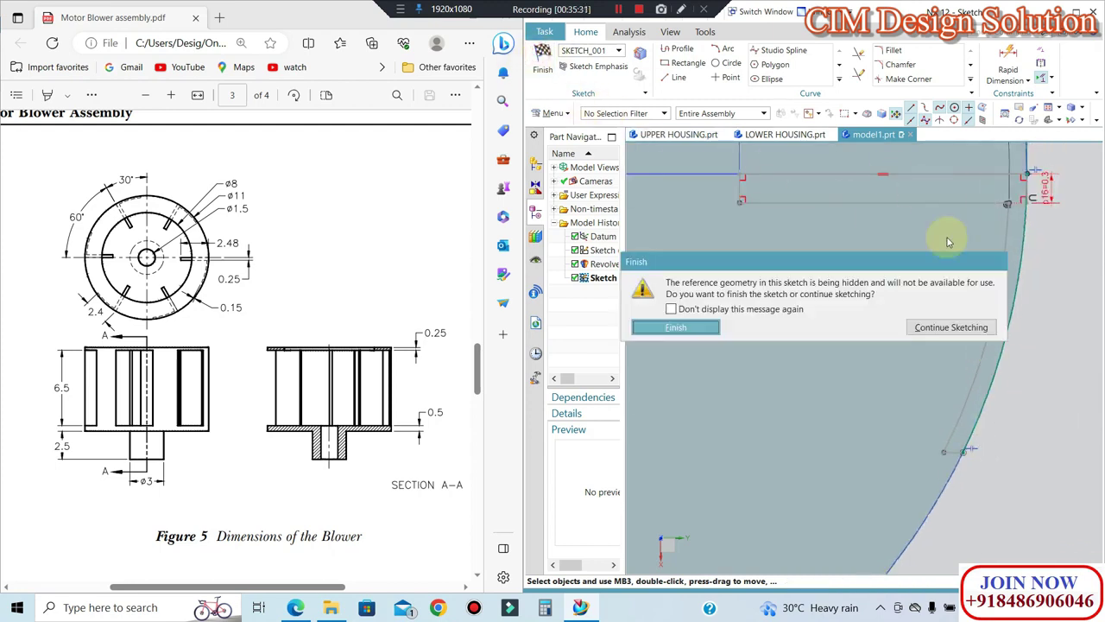
click(706, 334)
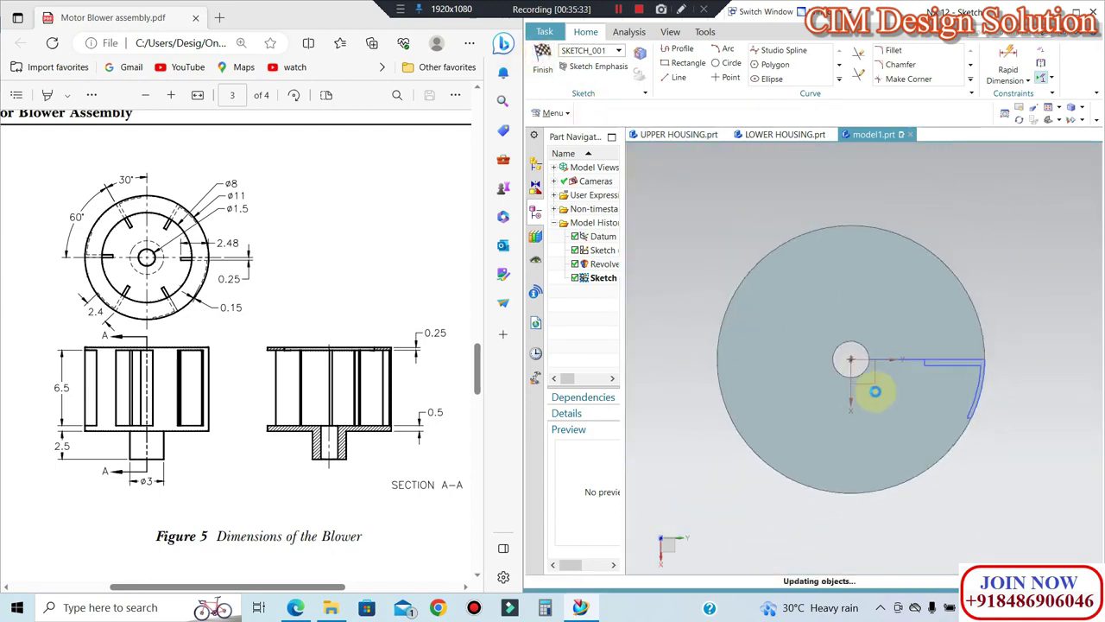
click(851, 363)
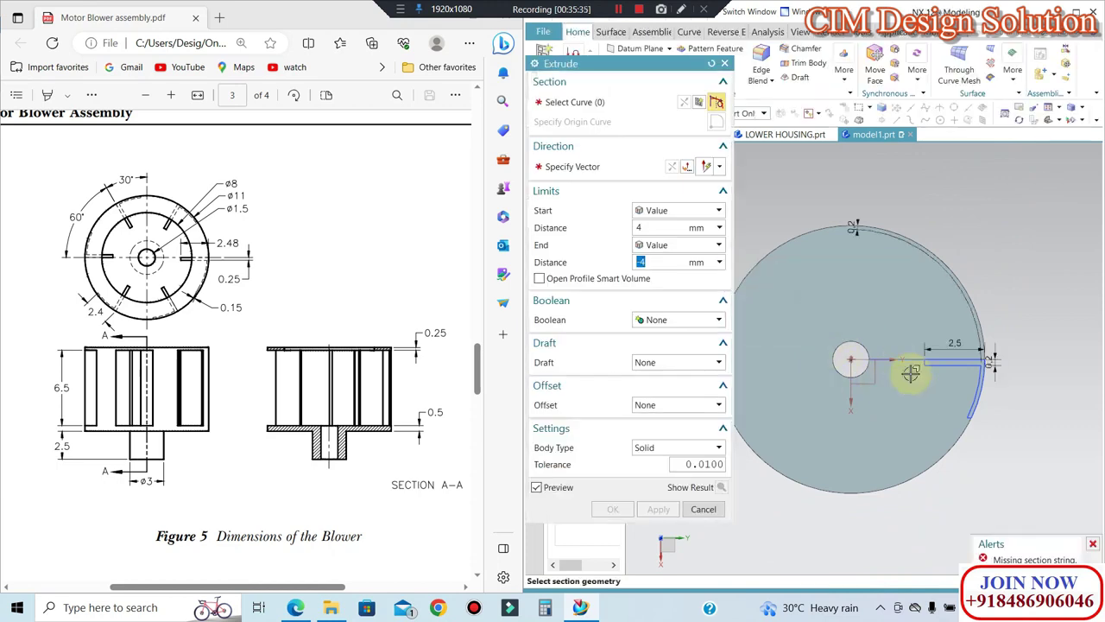
scroll(906, 357, up, 4)
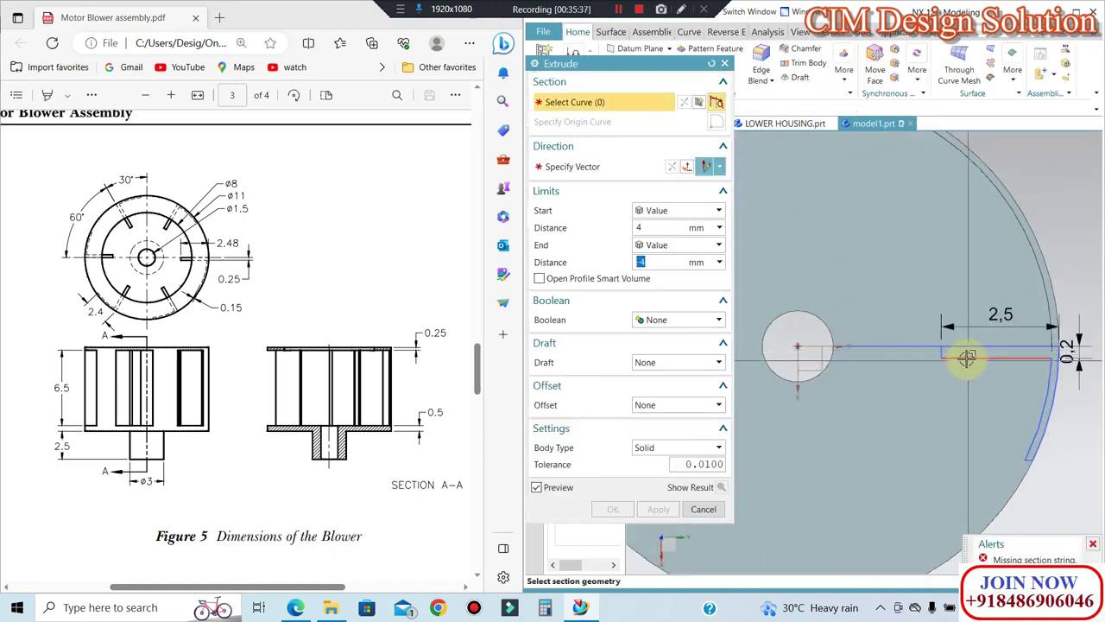
mouse_move(663, 67)
mouse_down()
mouse_move(523, 130)
mouse_move(550, 130)
mouse_up()
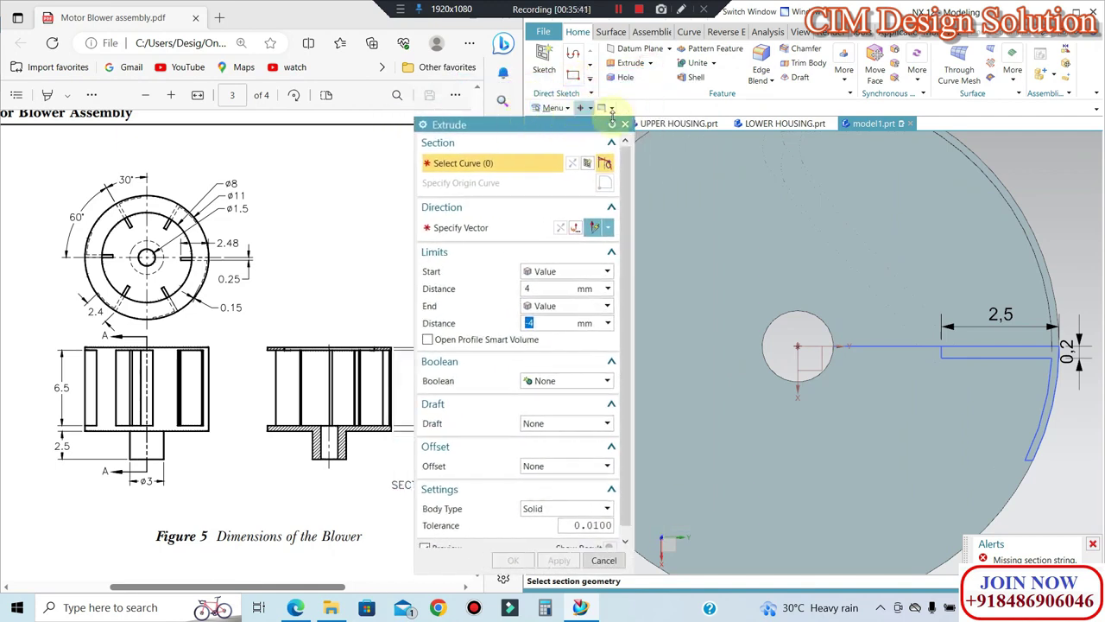
click(1079, 10)
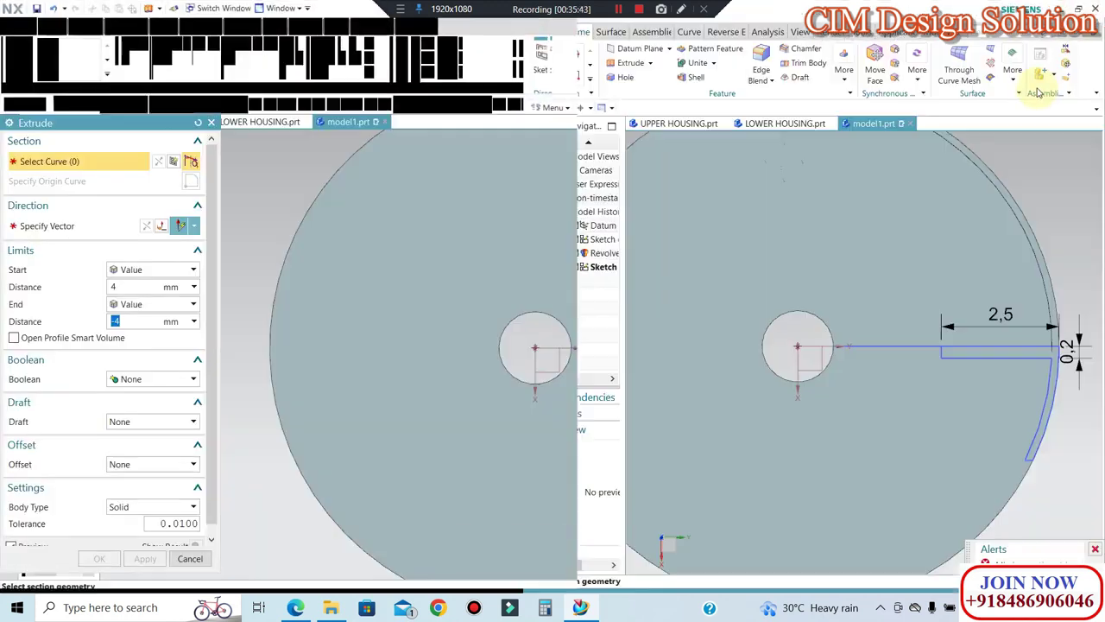
Step: Extrude the blade region using Region Boundary Curve with End distance 0
click(453, 104)
click(424, 188)
scroll(726, 350, up, 2)
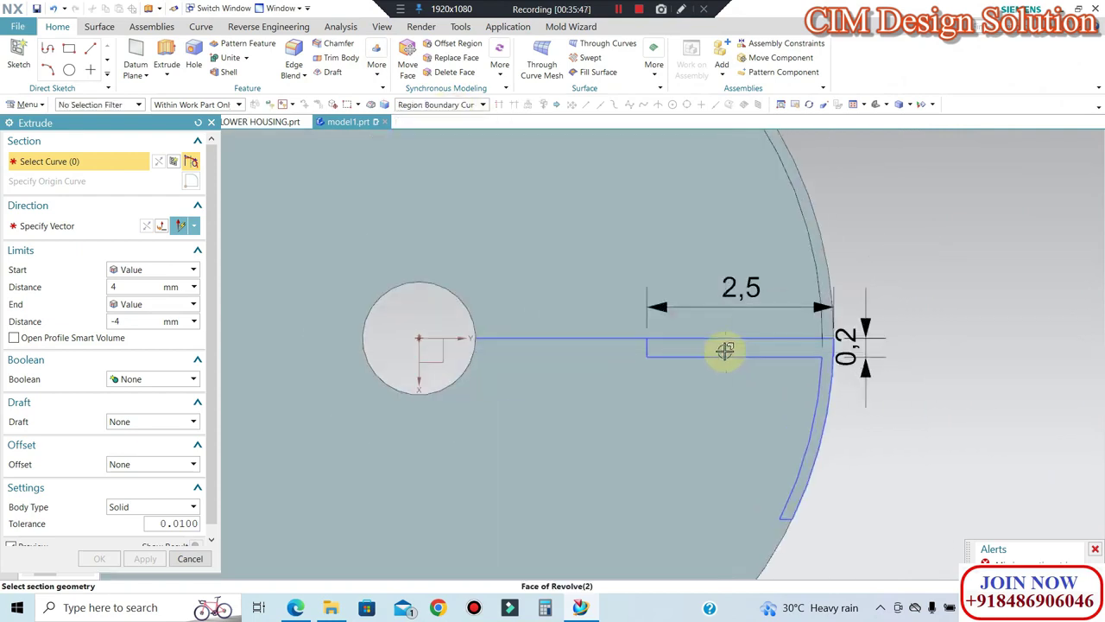
click(725, 350)
scroll(958, 326, down, 1)
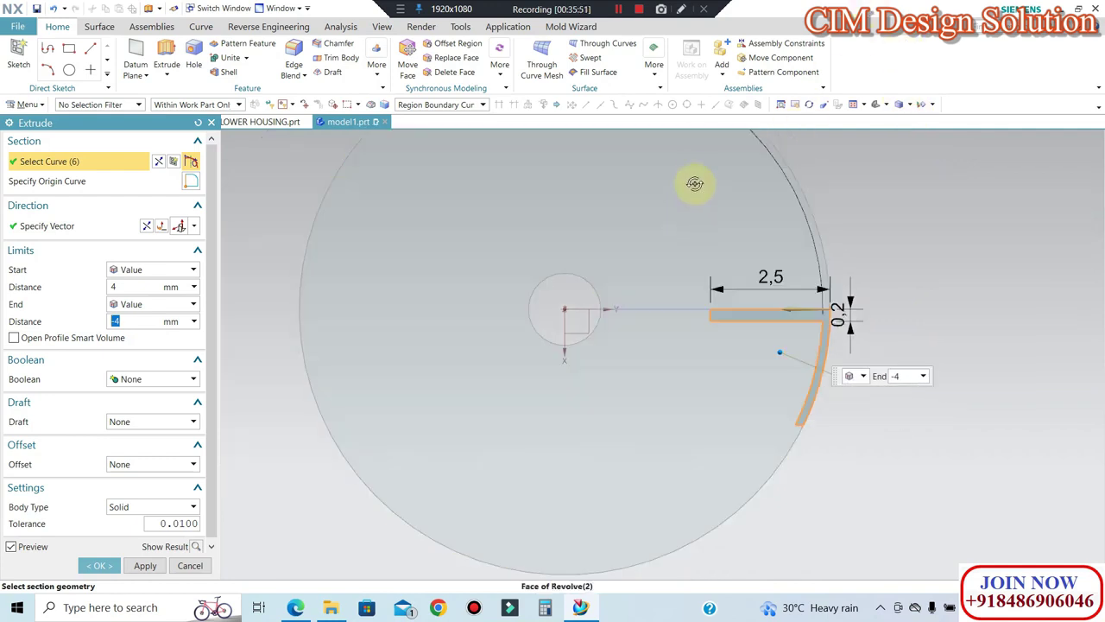
middle_drag(697, 185, 194, 346)
text(0)
key(Return)
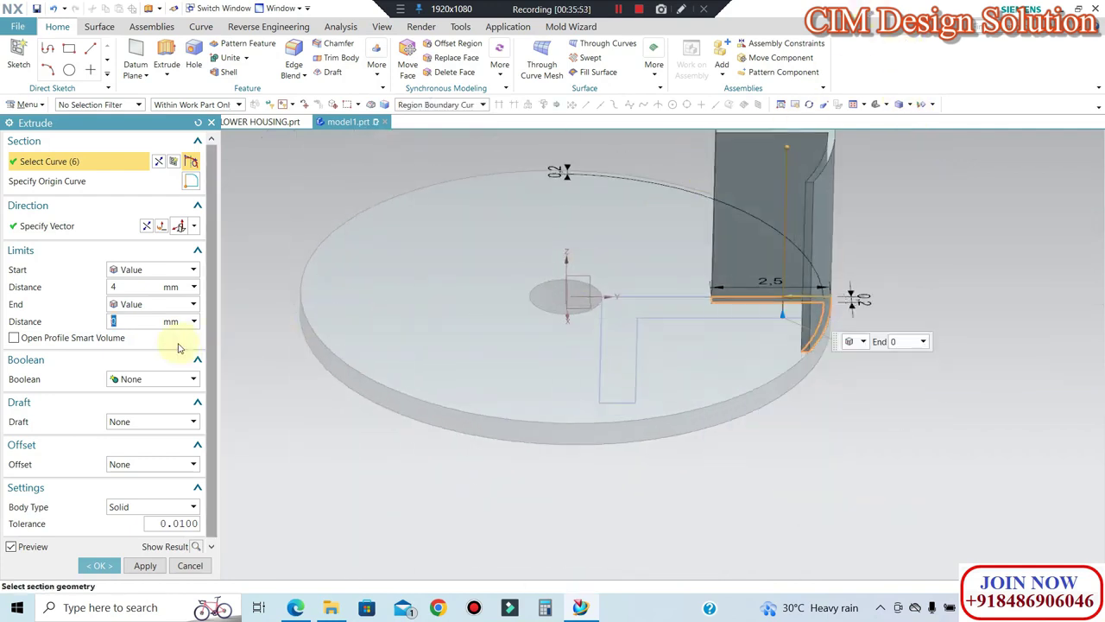
click(92, 566)
scroll(838, 303, down, 3)
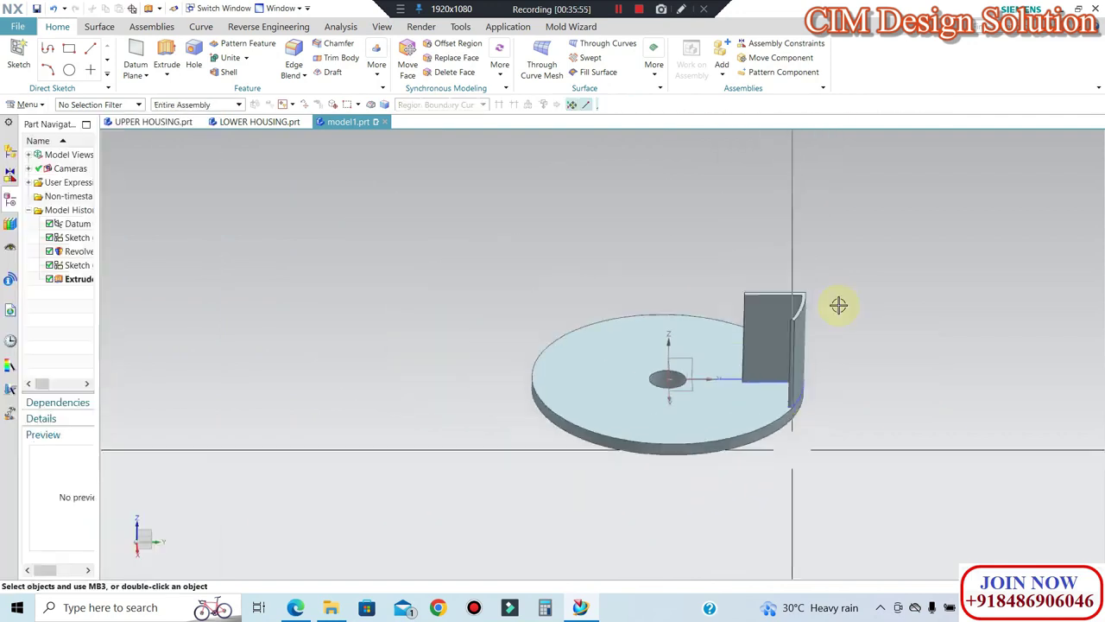
double_click(764, 10)
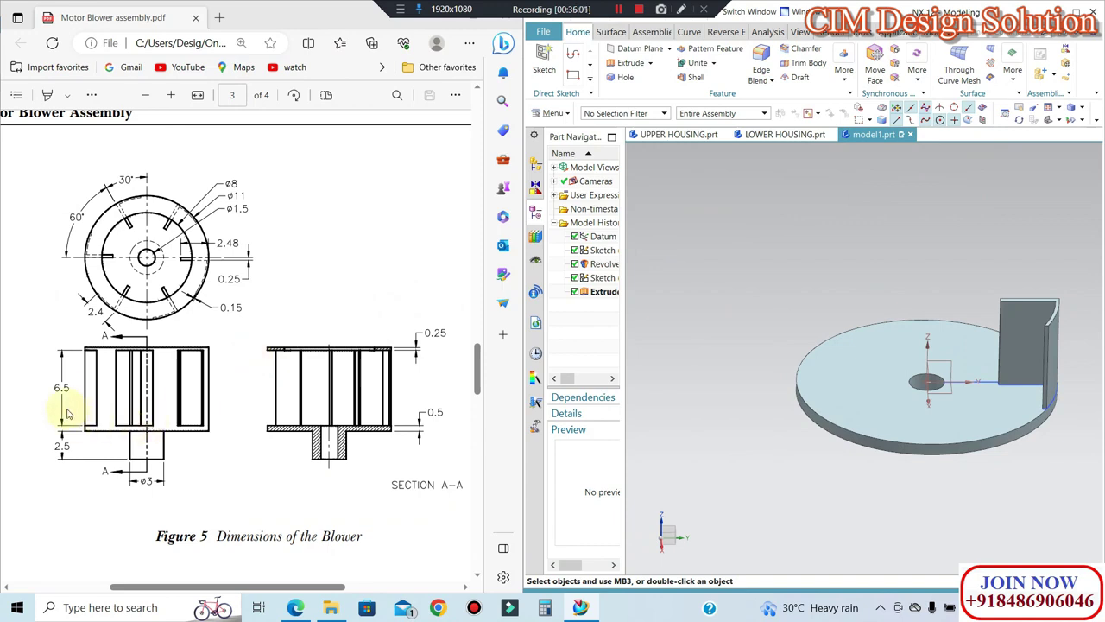
Step: Change the blade extrusion's Start distance to 6.5 and reopen its sketch
double_click(604, 291)
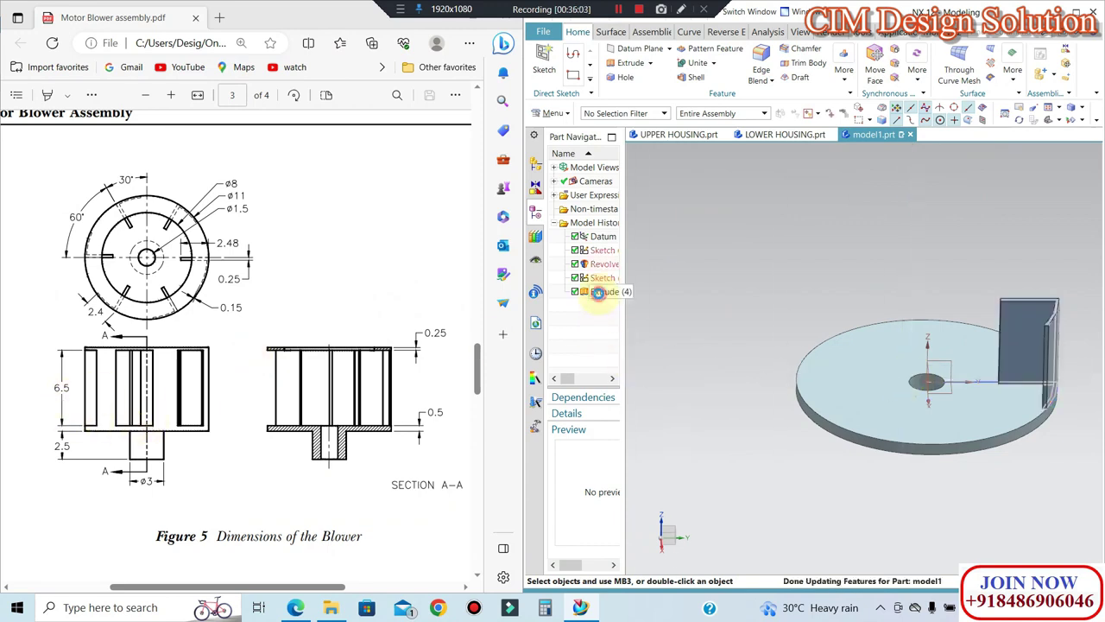
click(542, 303)
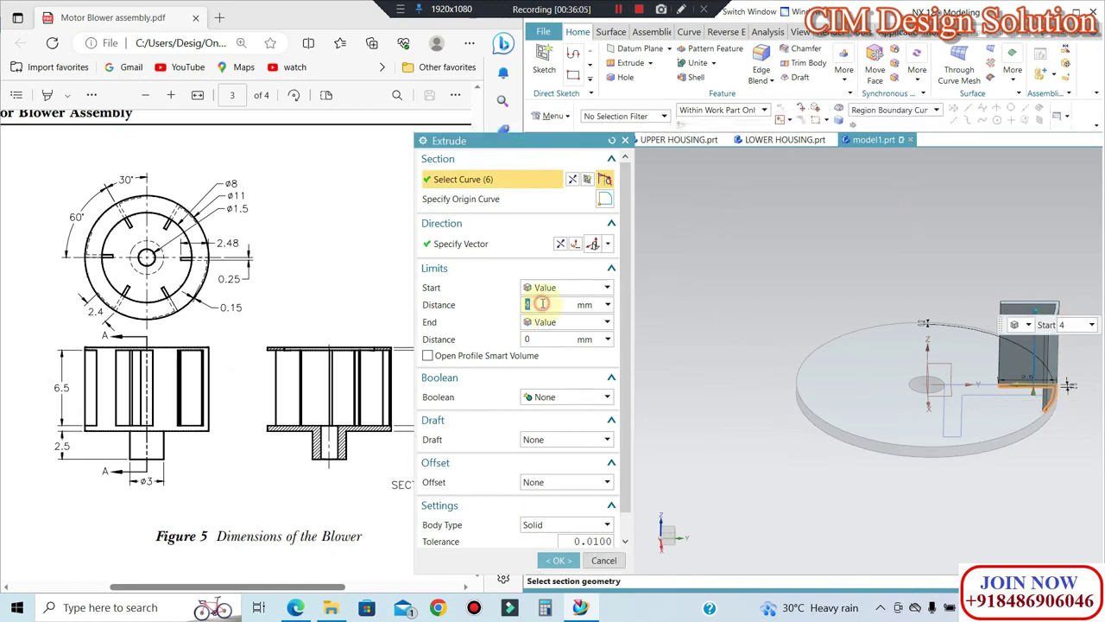
text(6.5)
key(Return)
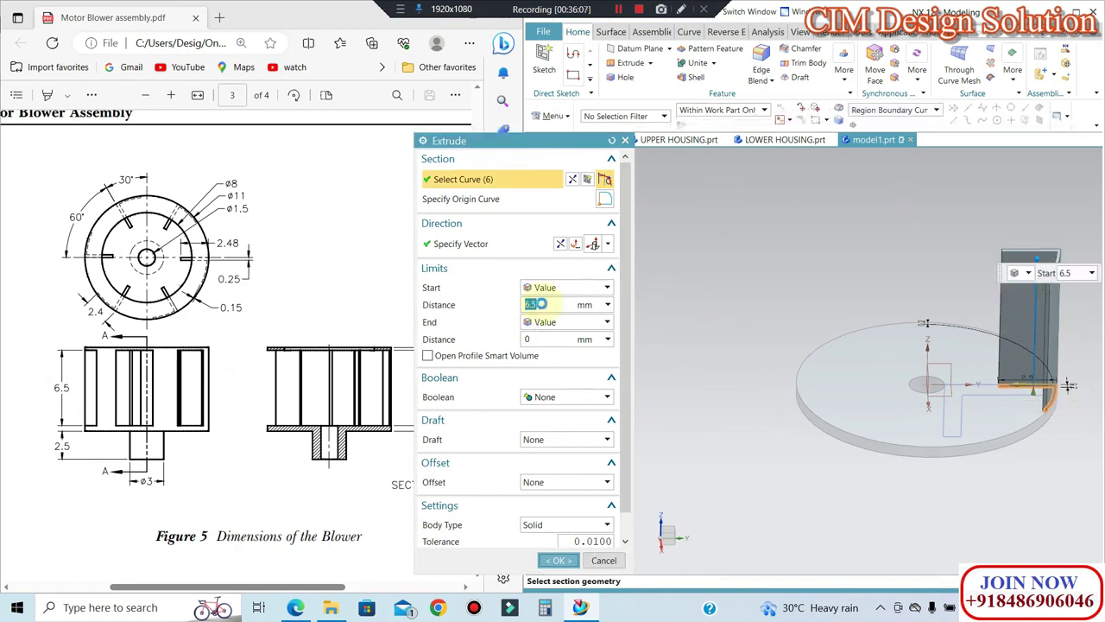
middle_click(543, 304)
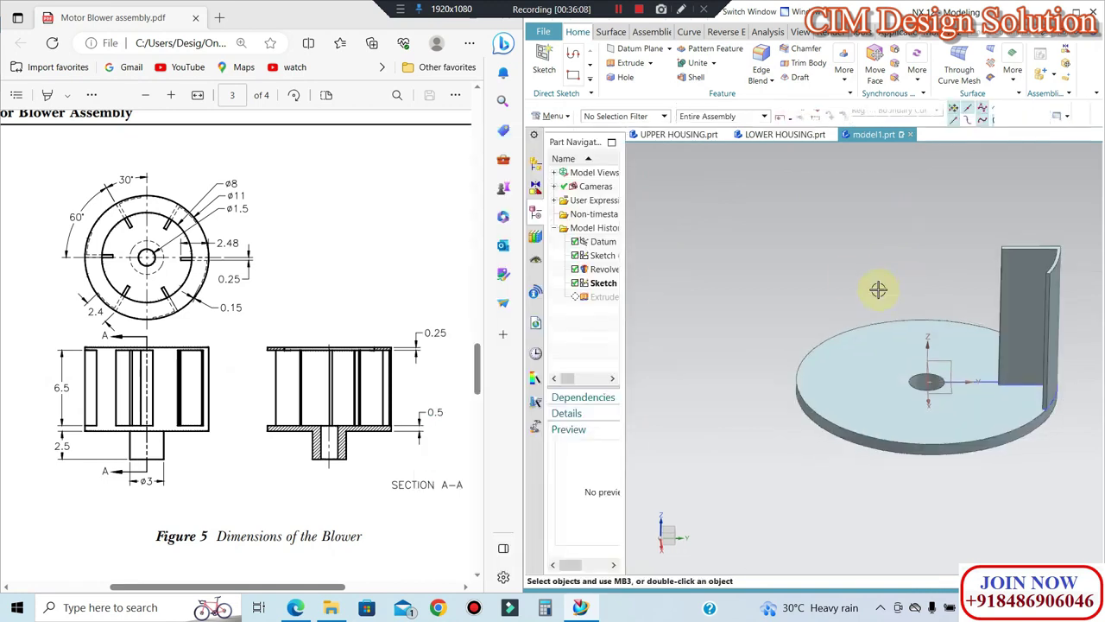
double_click(593, 276)
Step: Quick Trim away the extra vertical line in the blade sketch
click(813, 333)
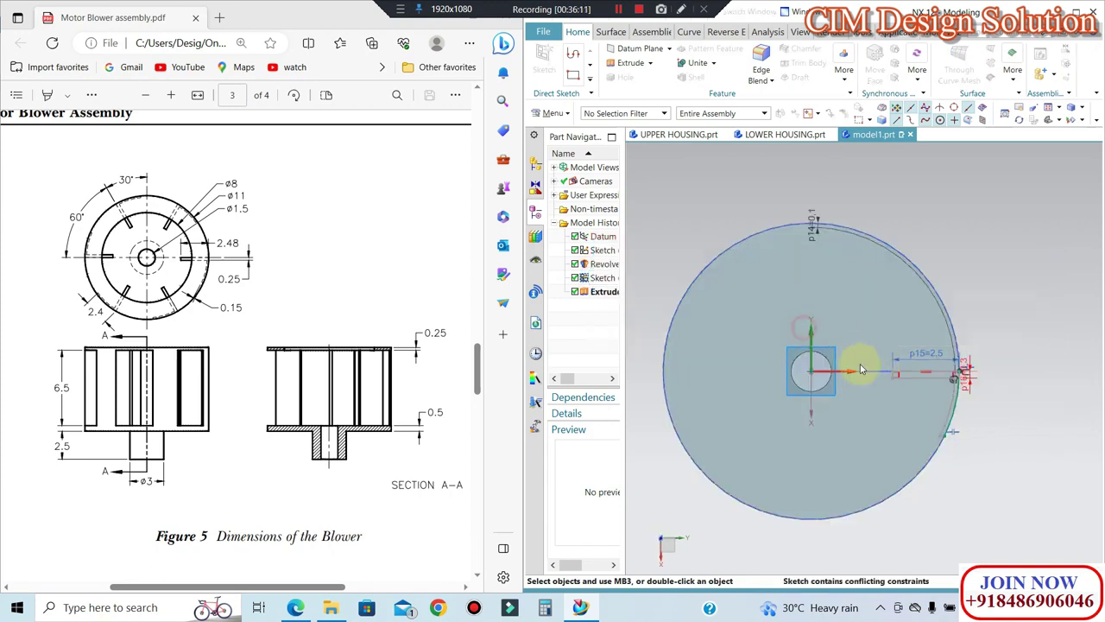
scroll(851, 328, up, 5)
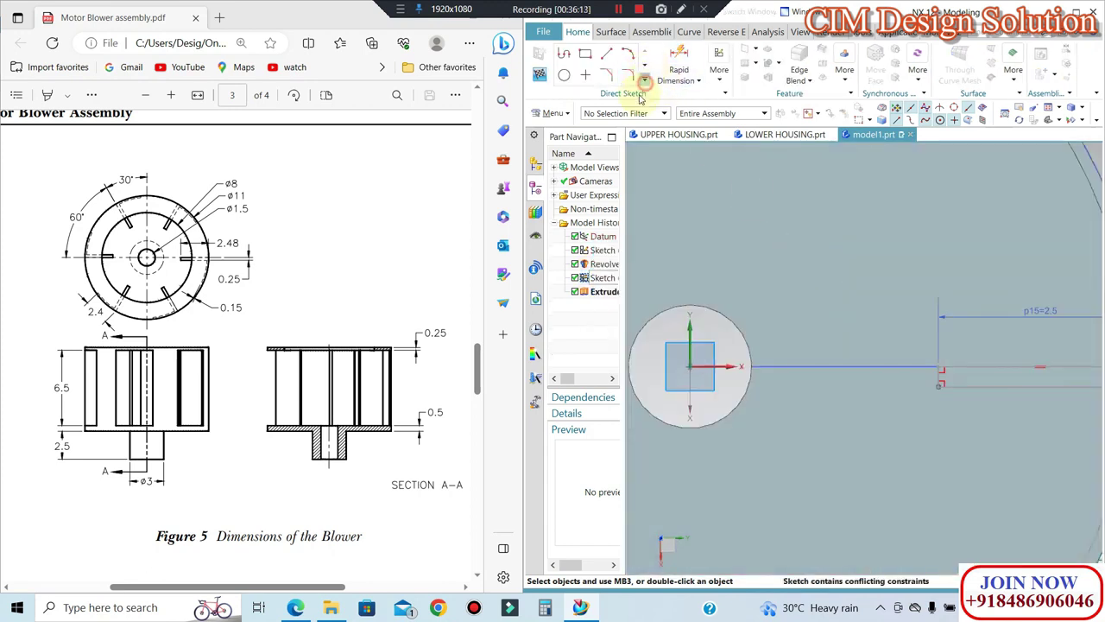
click(643, 81)
click(629, 104)
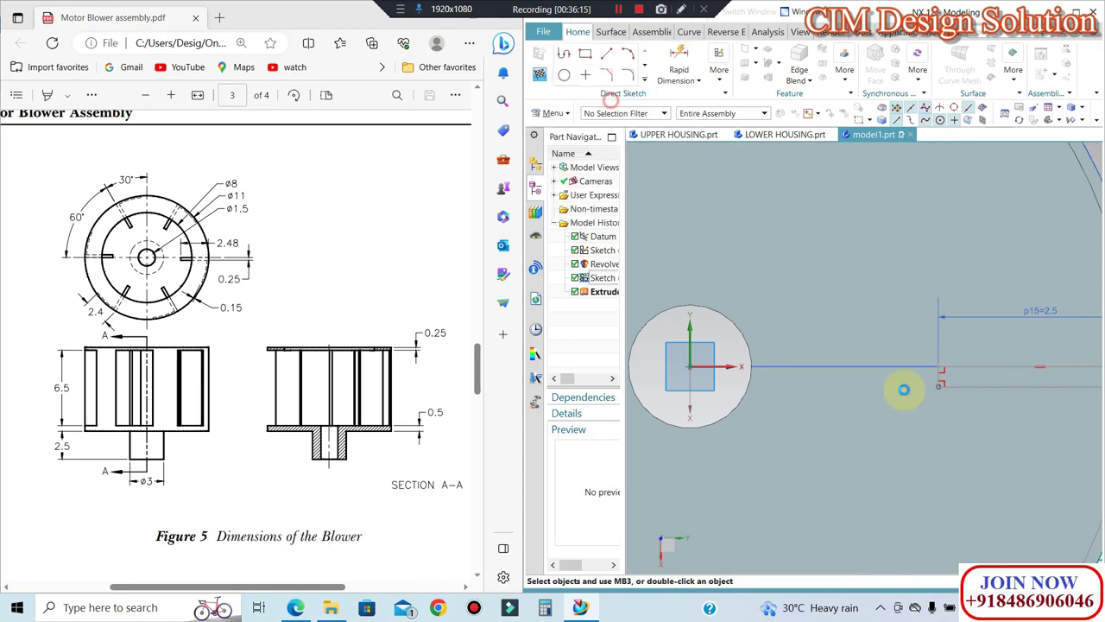
click(849, 367)
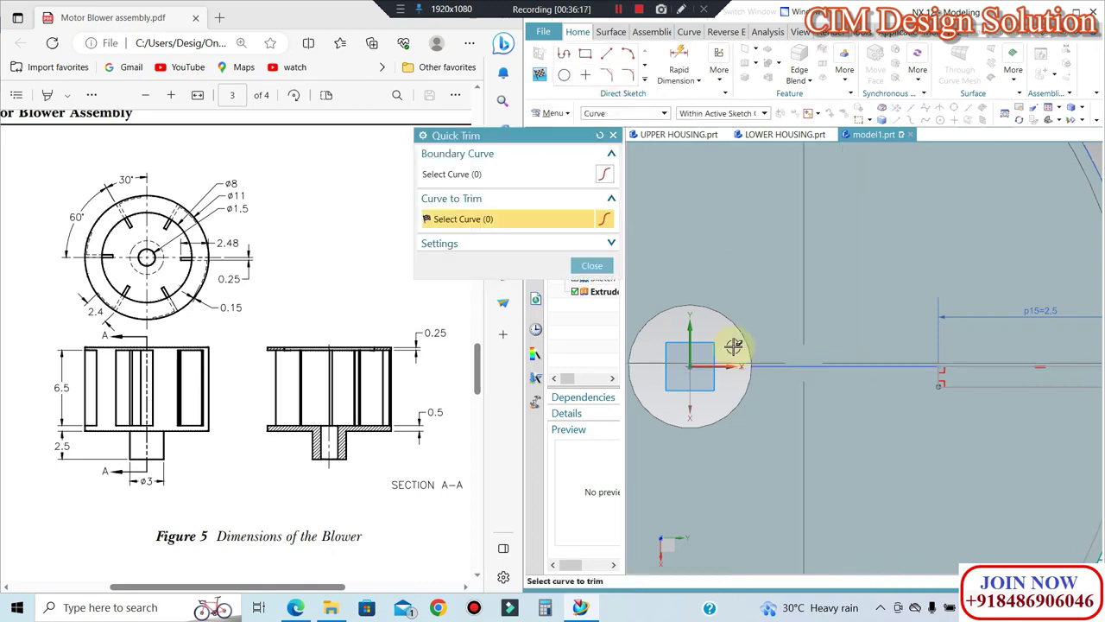
click(604, 266)
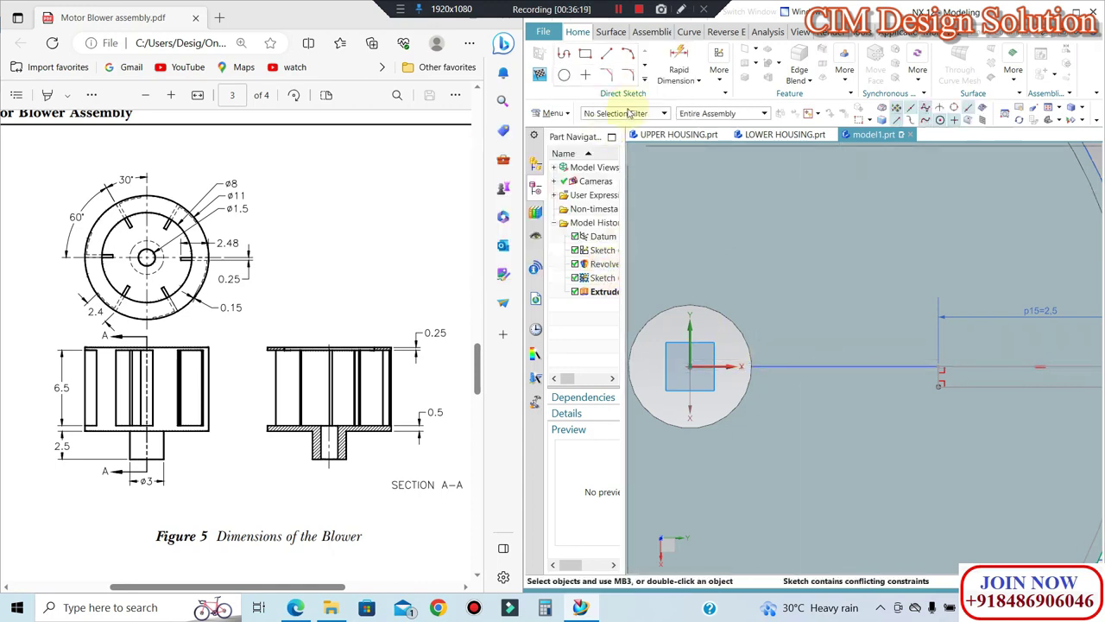
Step: Extend the horizontal line's end to the outer circle and finish the sketch
scroll(858, 346, up, 5)
click(855, 345)
right_click(855, 345)
click(850, 348)
scroll(940, 326, down, 3)
scroll(1060, 350, down, 2)
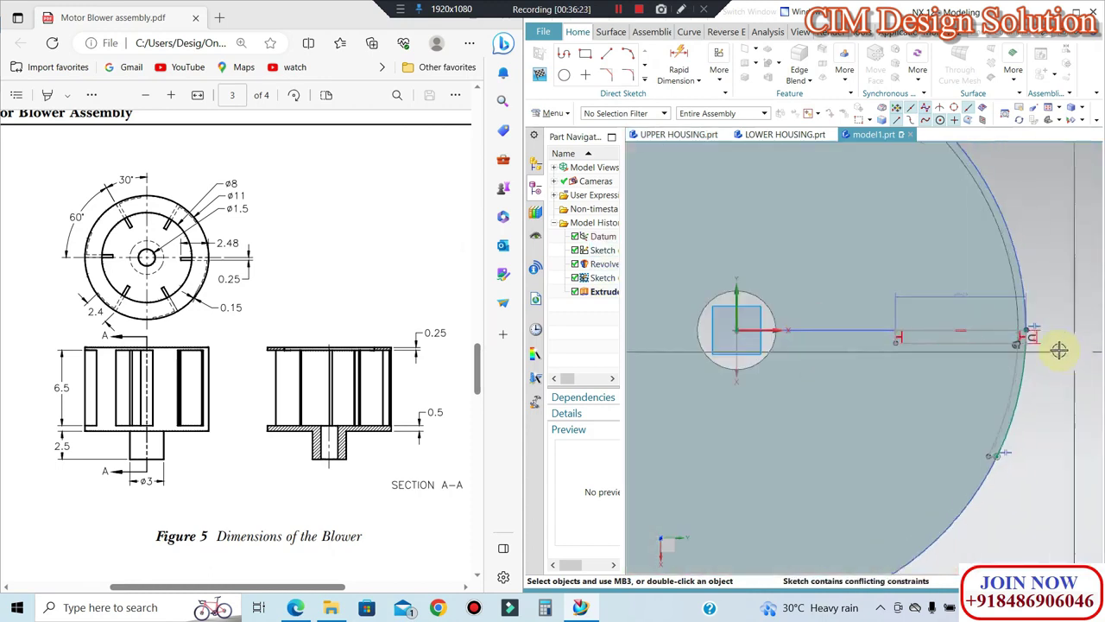
scroll(962, 316, up, 2)
drag(949, 324, 1023, 318)
click(1012, 444)
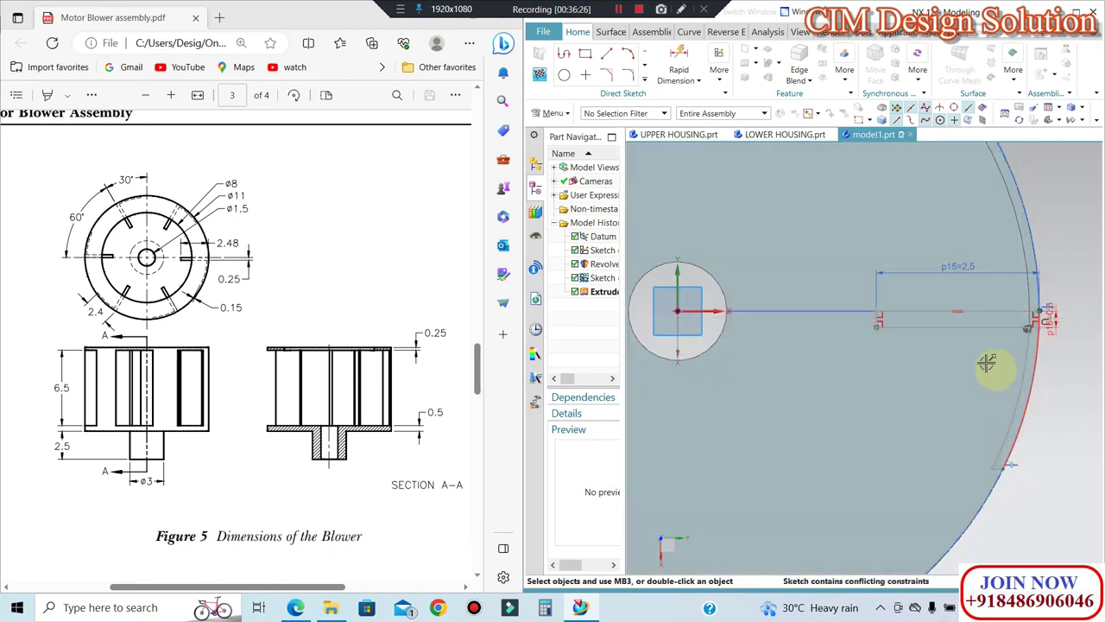
click(541, 75)
mouse_move(716, 192)
middle_down()
mouse_move(806, 284)
mouse_move(805, 271)
mouse_move(535, 354)
middle_up()
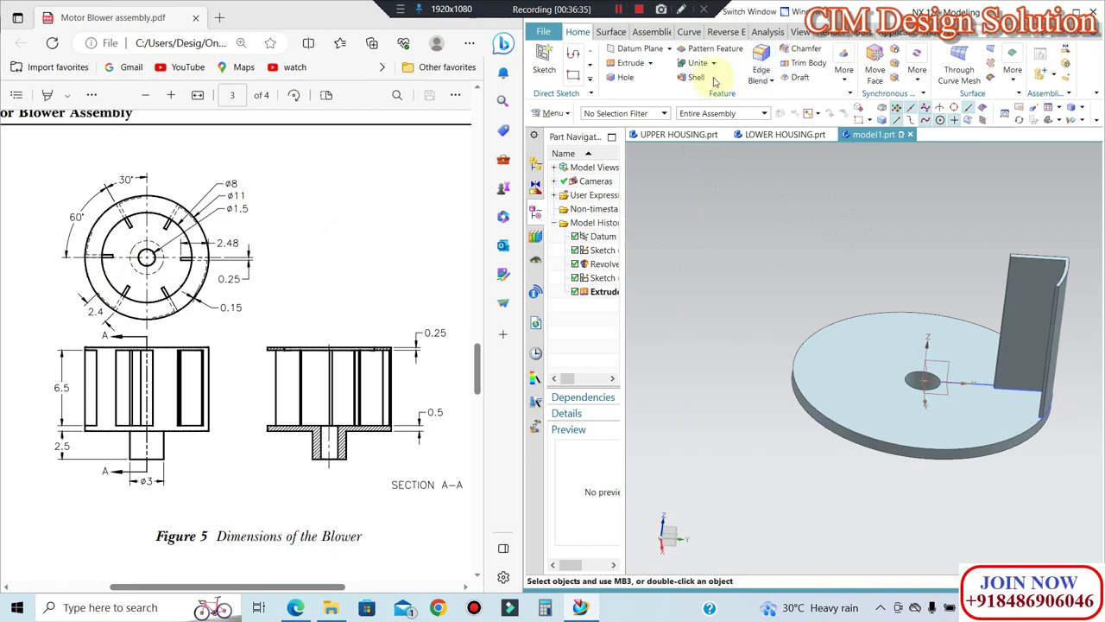
Step: Pattern the blade circularly about the hub hole, 6 copies over 360°
click(840, 76)
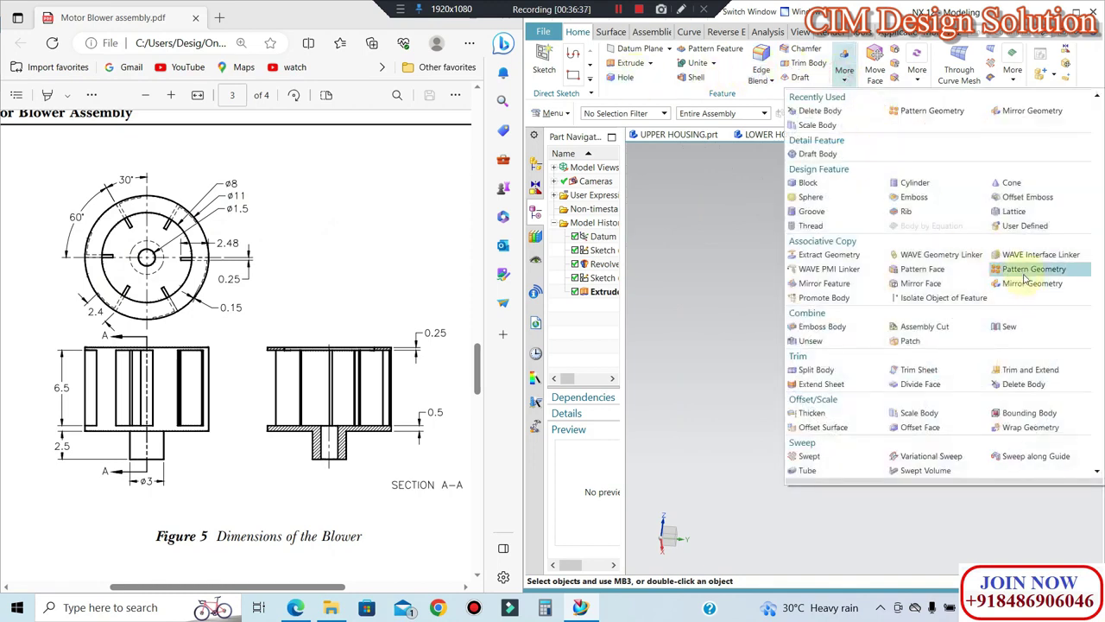
click(1028, 271)
click(1036, 303)
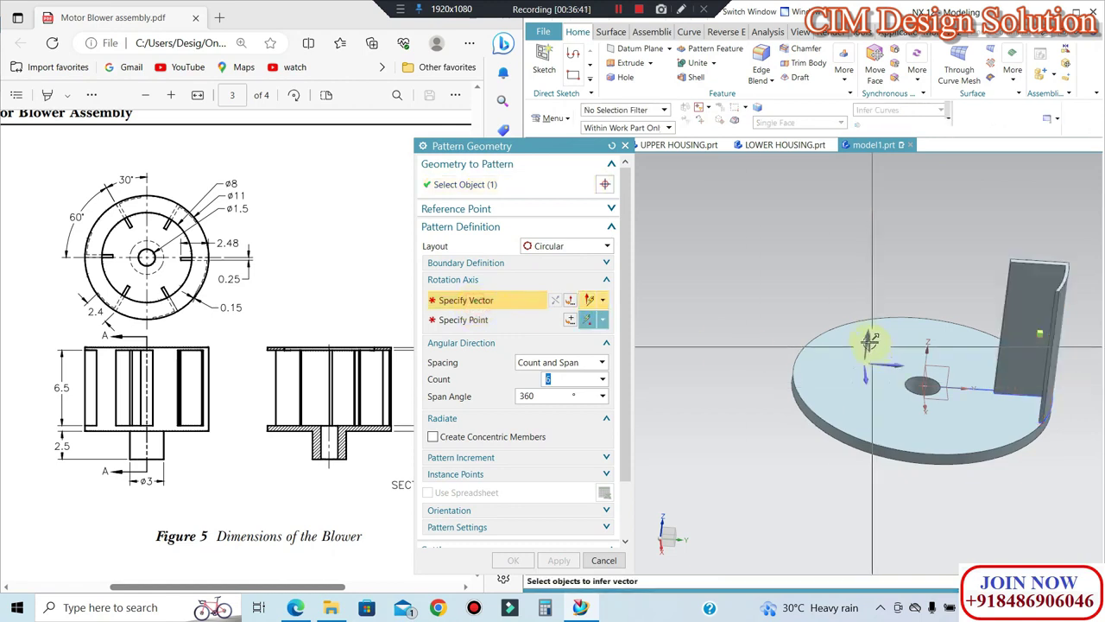
click(866, 393)
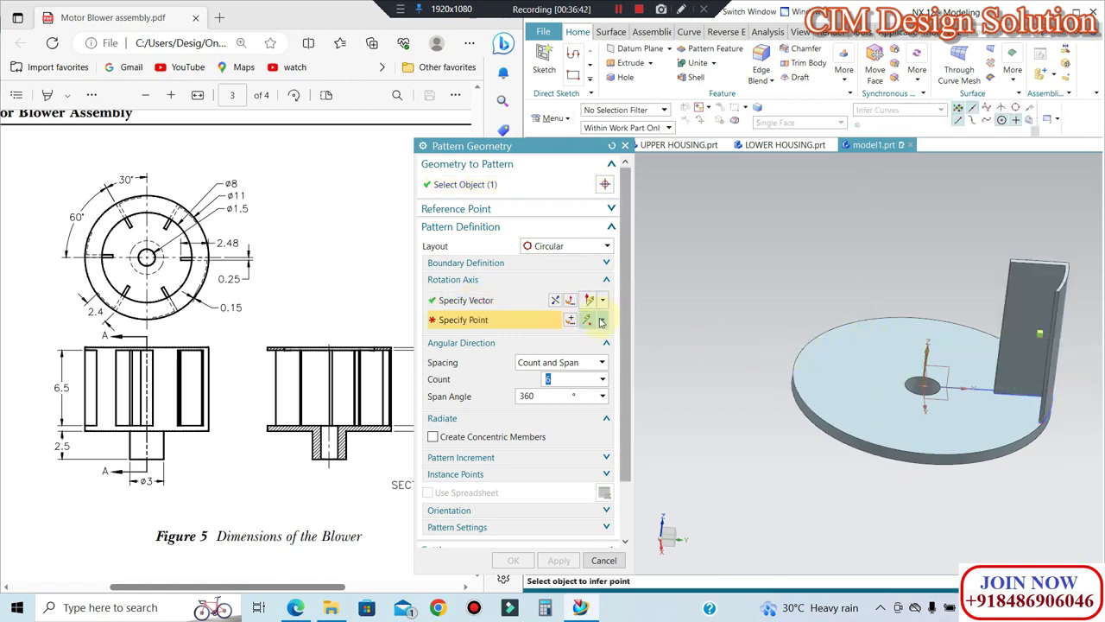
click(912, 393)
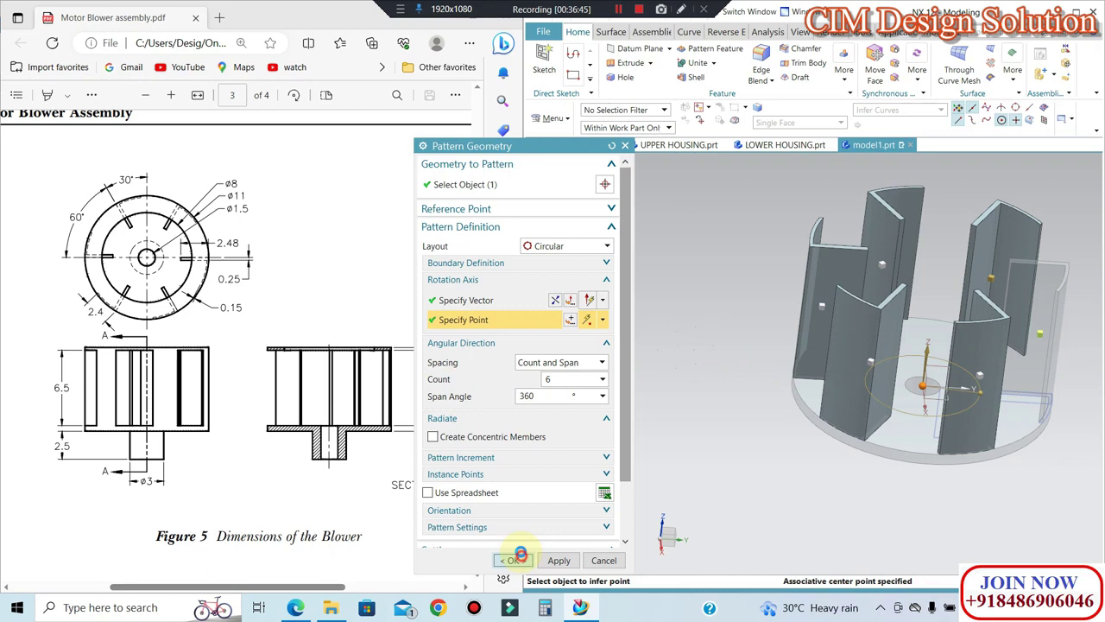
click(516, 557)
mouse_move(679, 363)
middle_down()
mouse_move(717, 314)
mouse_move(722, 372)
mouse_move(676, 274)
mouse_move(686, 316)
mouse_move(735, 279)
middle_up()
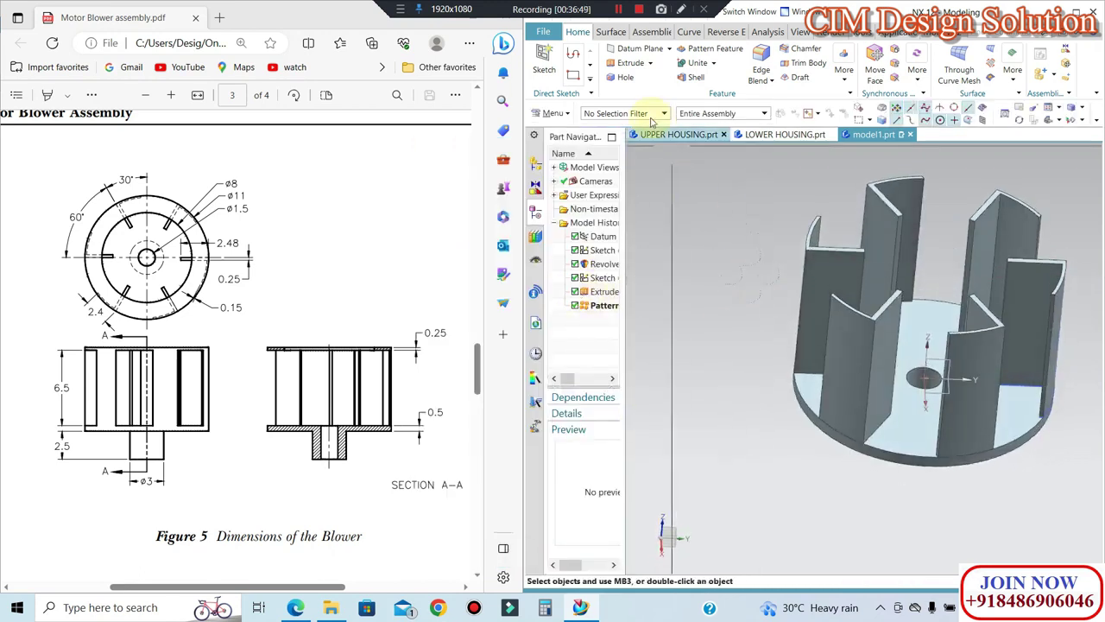
Step: Attempt an extrusion from the fin-top edges and cancel it after it fails
click(628, 69)
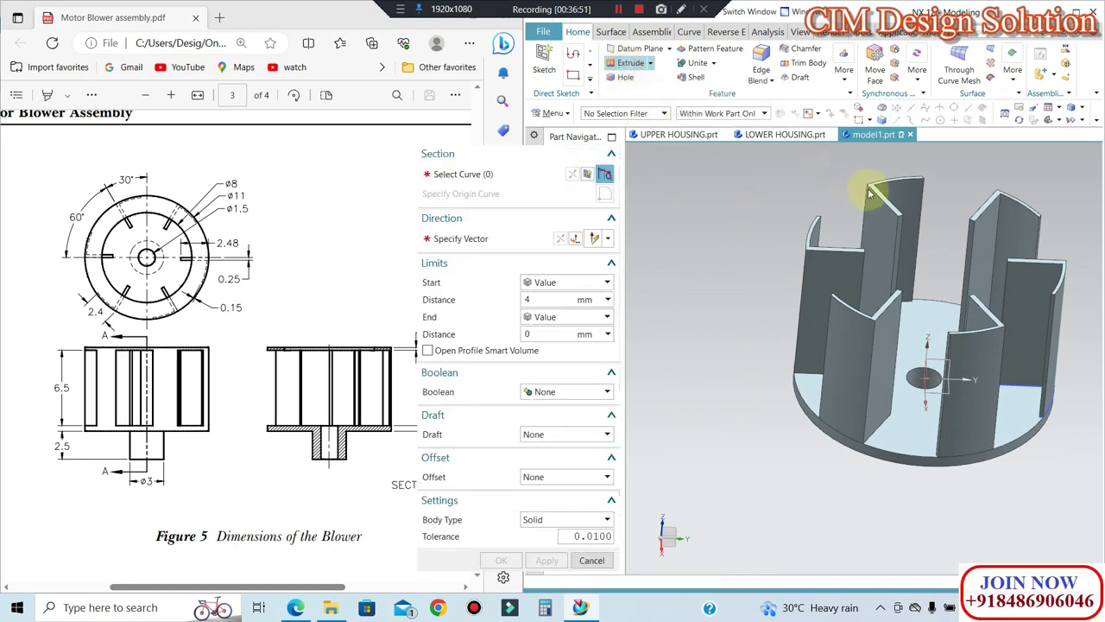
scroll(881, 187, down, 3)
scroll(881, 188, down, 2)
click(881, 187)
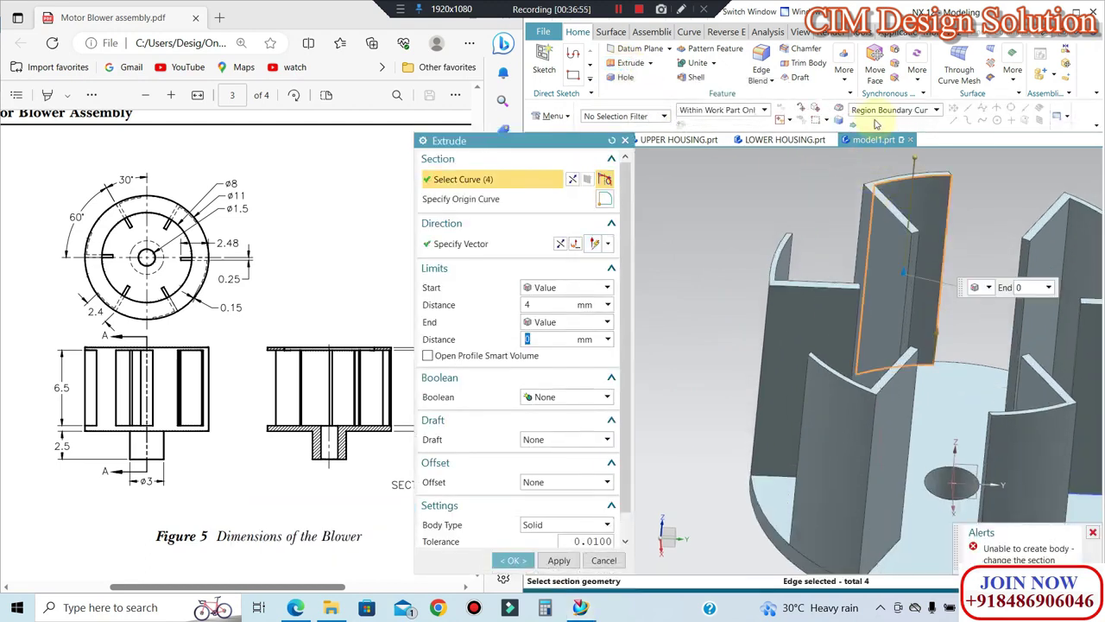
key(Escape)
Step: Set the curve rule to Single Curve and start a sketch on the disc's top face
click(615, 64)
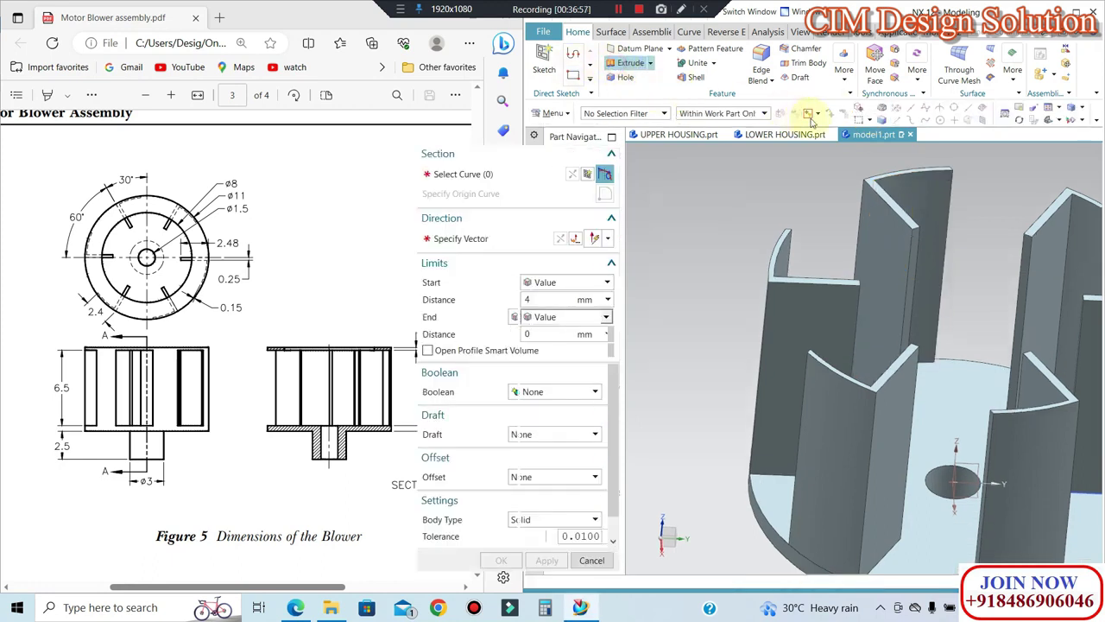
click(874, 111)
click(876, 123)
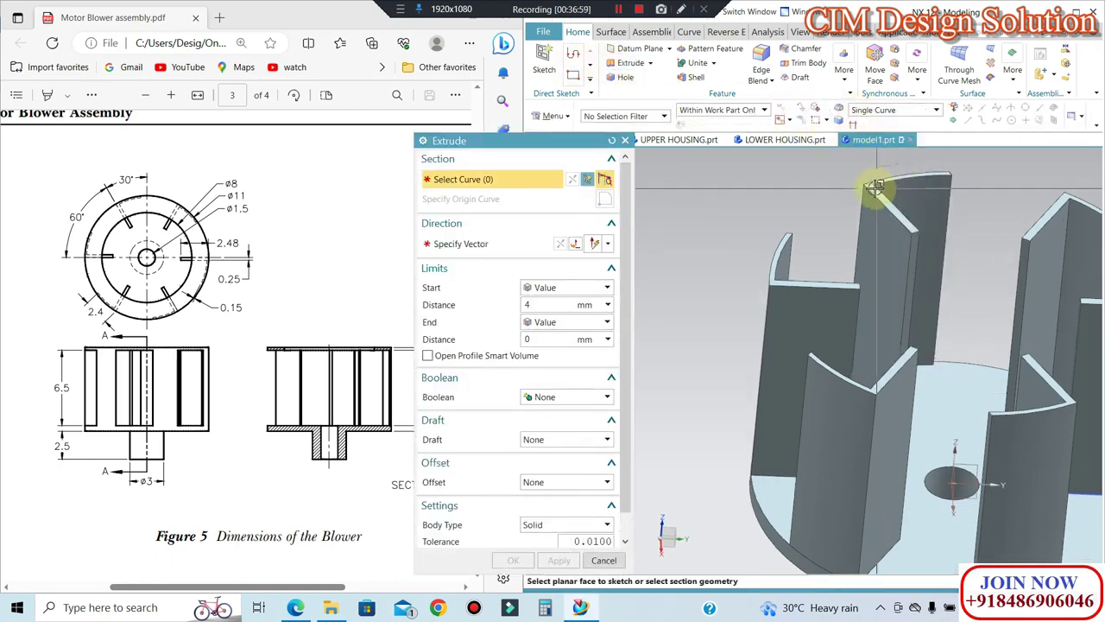
click(863, 216)
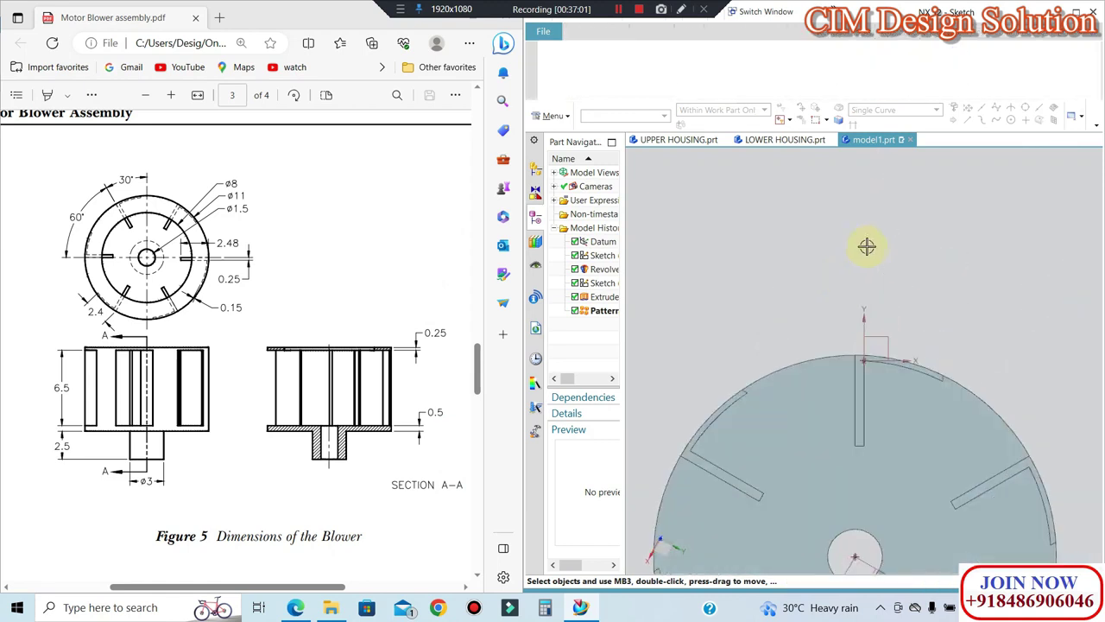
Step: Project the disc's outer edge into SKETCH_002 and start a circle centred on the hub
scroll(873, 239, down, 3)
mouse_move(789, 247)
middle_down()
mouse_move(806, 217)
mouse_move(821, 230)
middle_up()
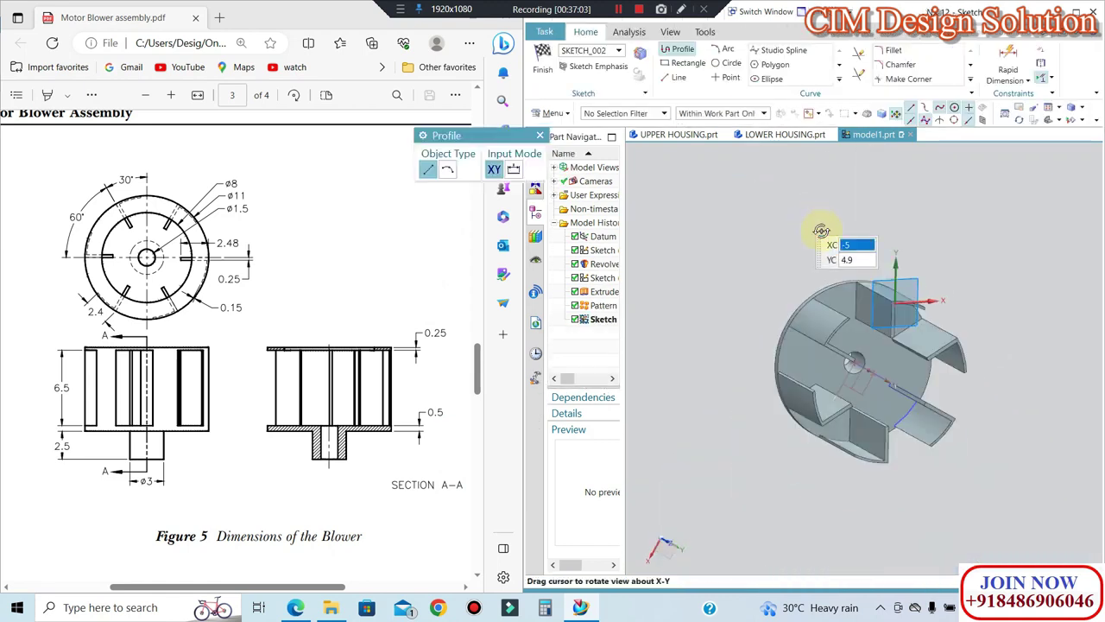
click(841, 80)
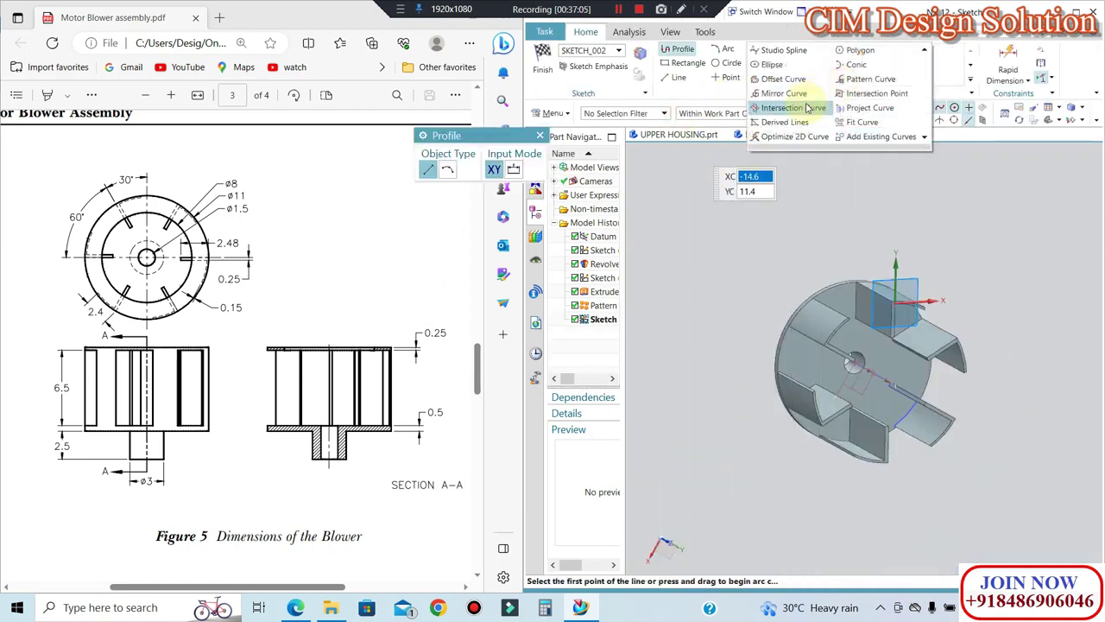
click(870, 107)
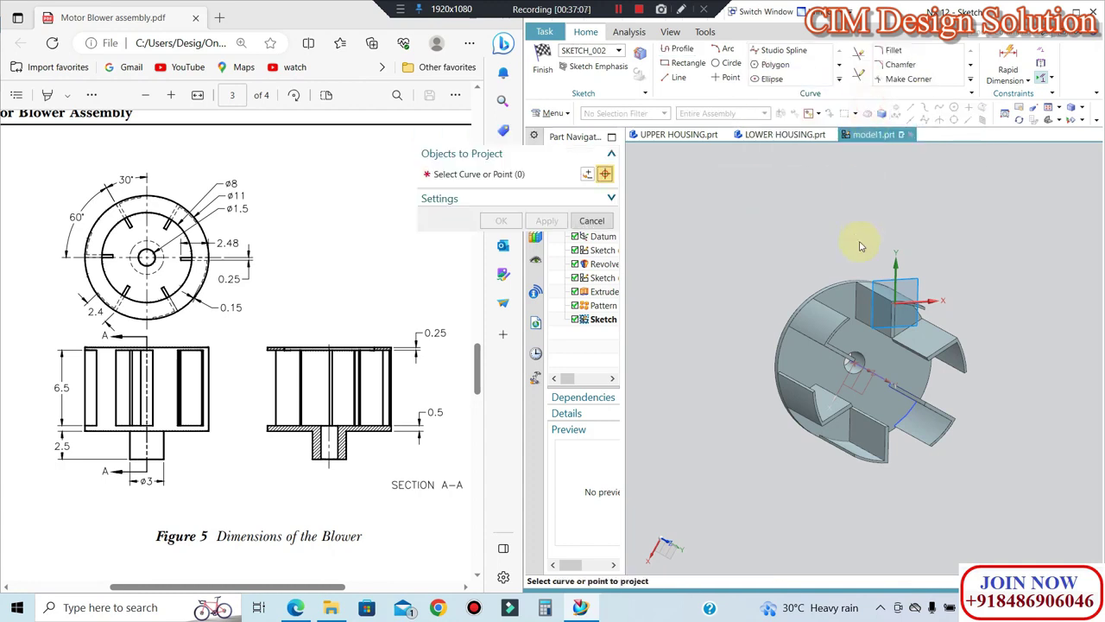
scroll(821, 285, up, 3)
click(811, 293)
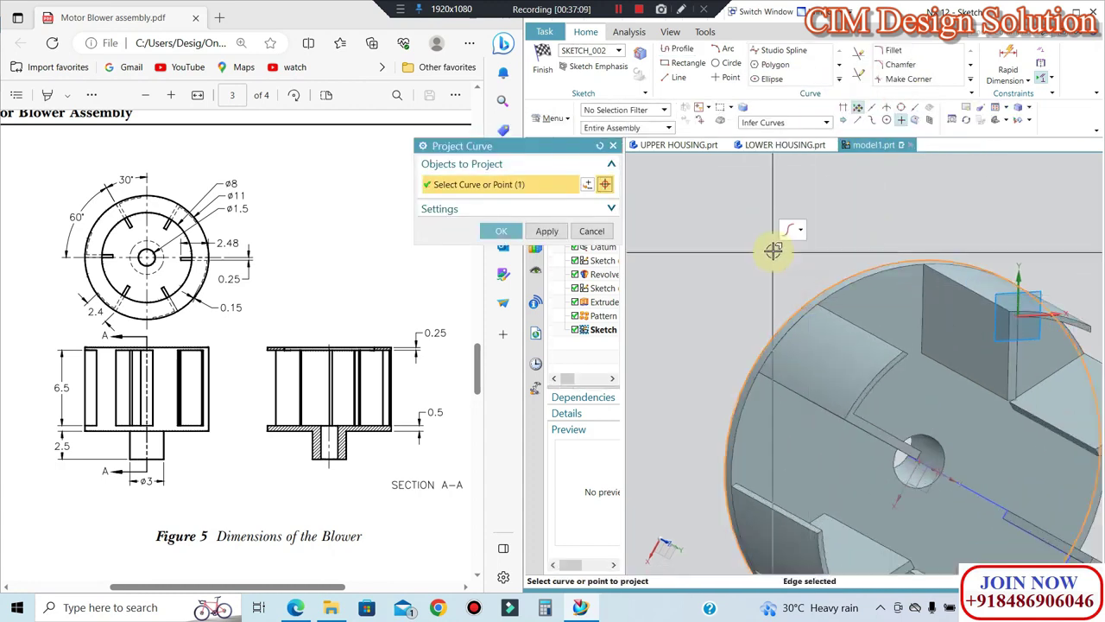
middle_click(777, 247)
scroll(772, 249, down, 3)
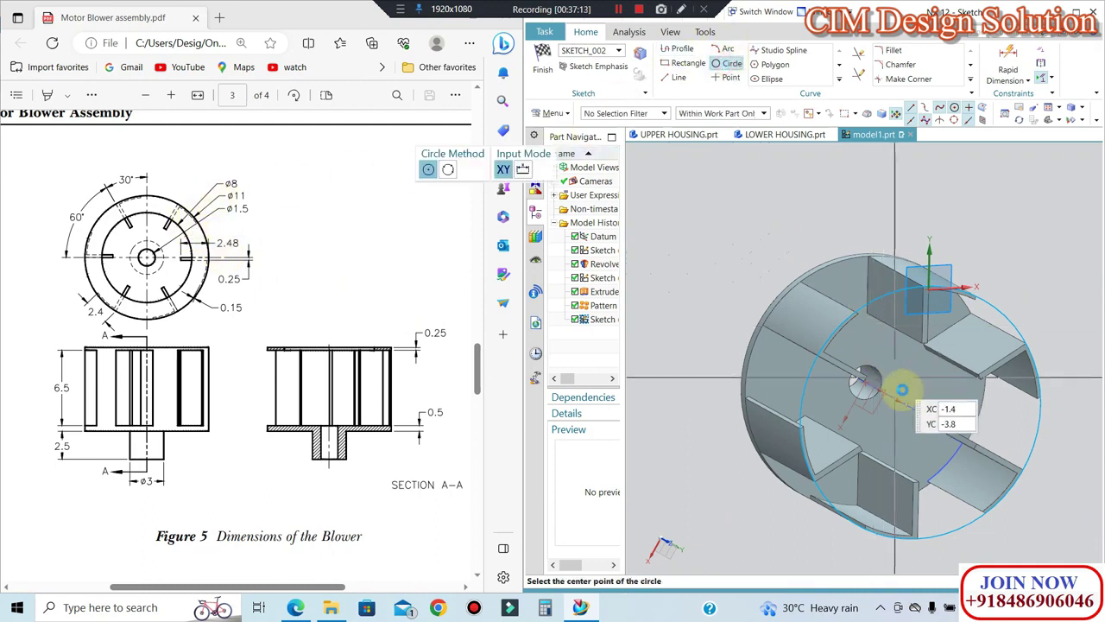
key(shift+F8)
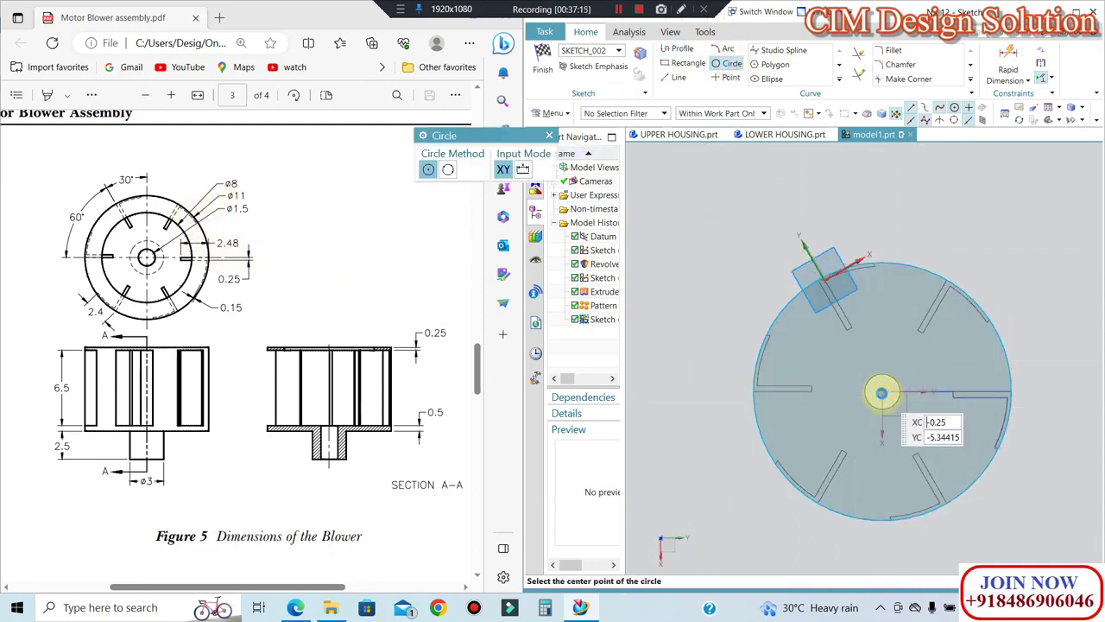
click(882, 391)
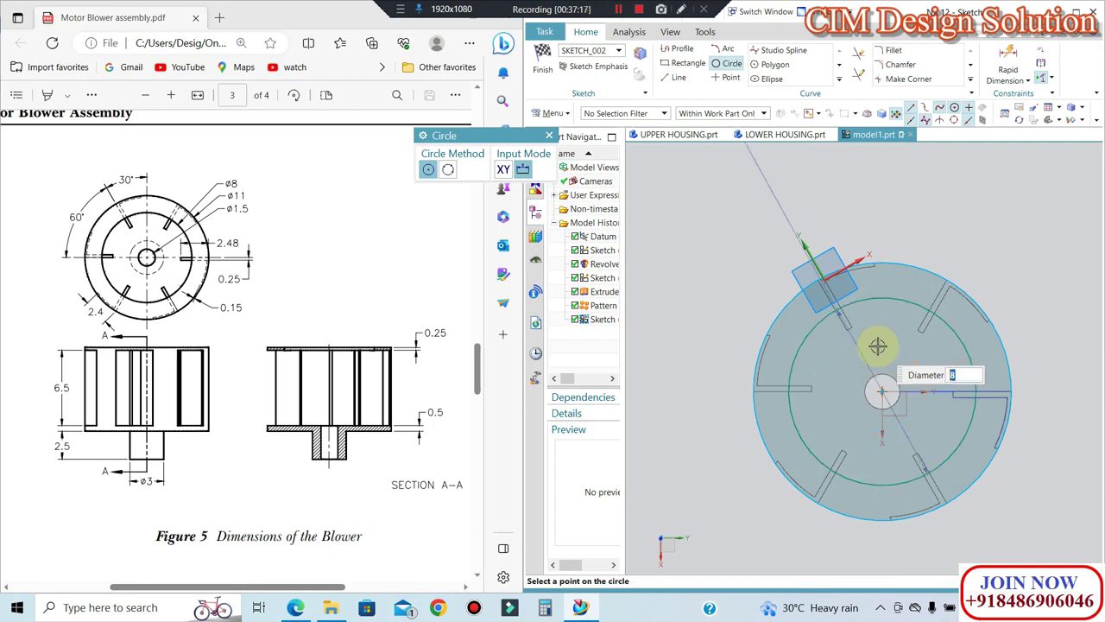
Step: Extrude both SKETCH_002 circles into a rim ring with Start 0.25 and End 0
key(Escape)
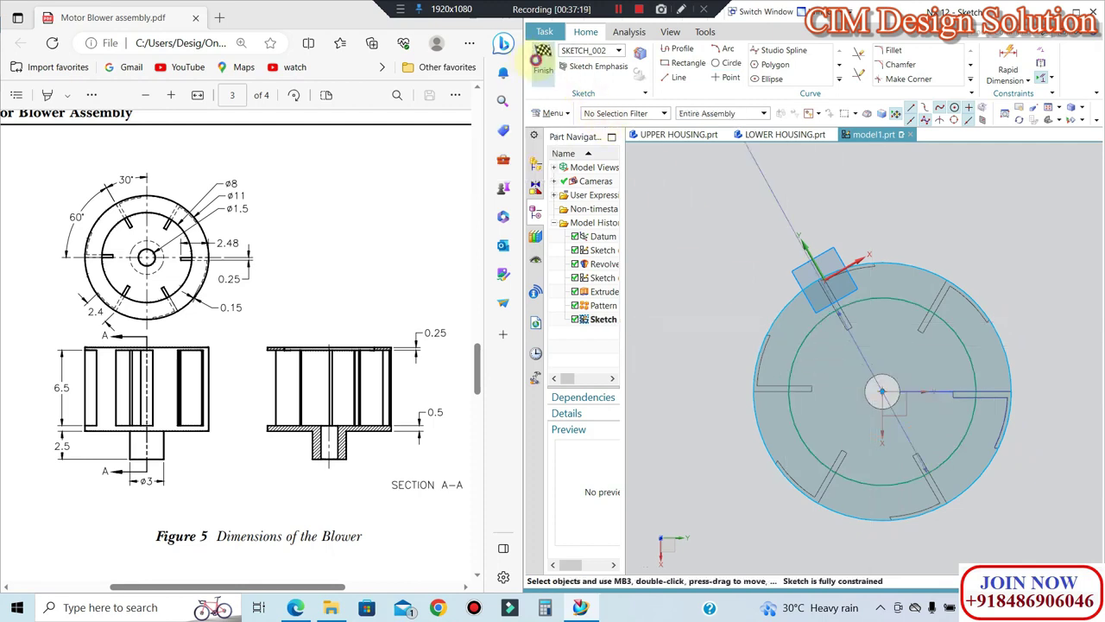
click(535, 59)
key(x)
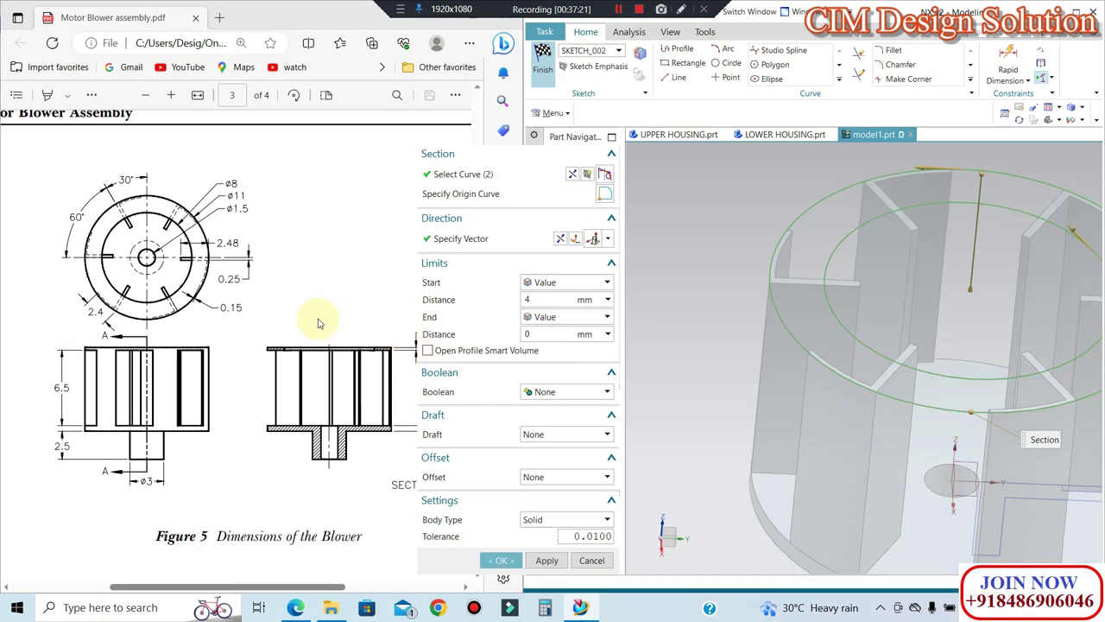
drag(453, 126, 557, 126)
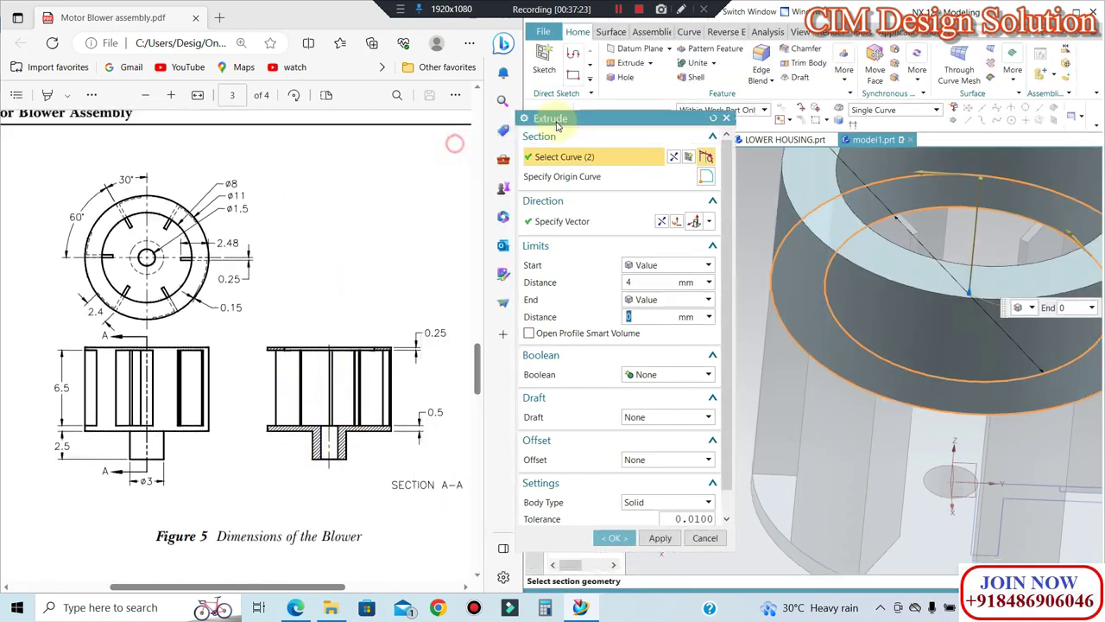
click(643, 282)
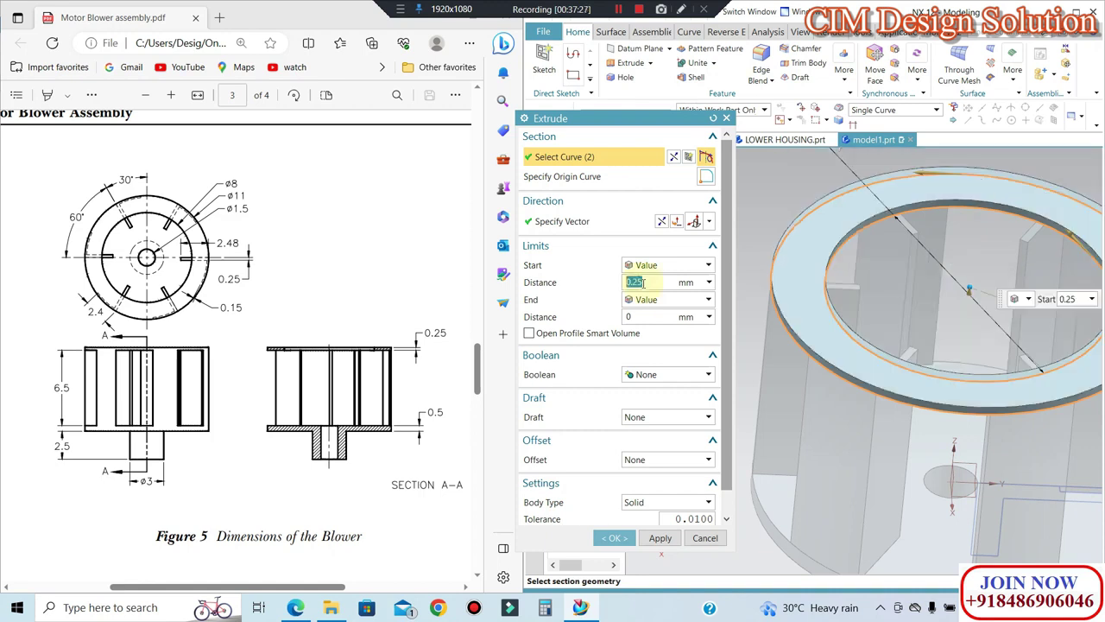
middle_click(716, 353)
key(ctrl+f)
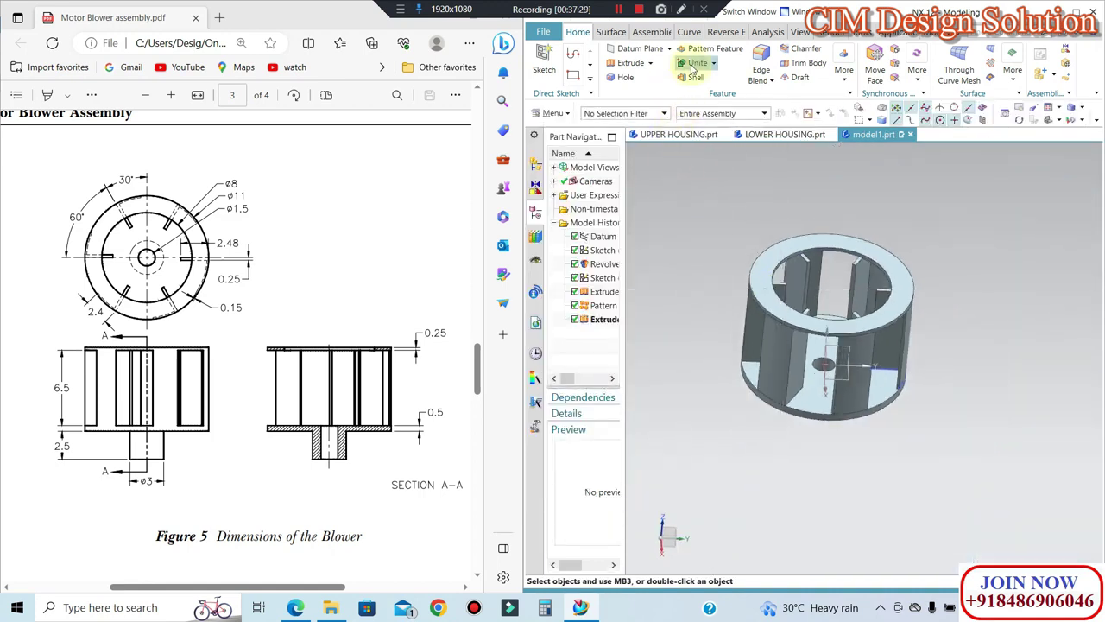
Step: Unite the hub and blades into the rim ring as the target body
click(695, 64)
click(844, 231)
drag(986, 220, 748, 438)
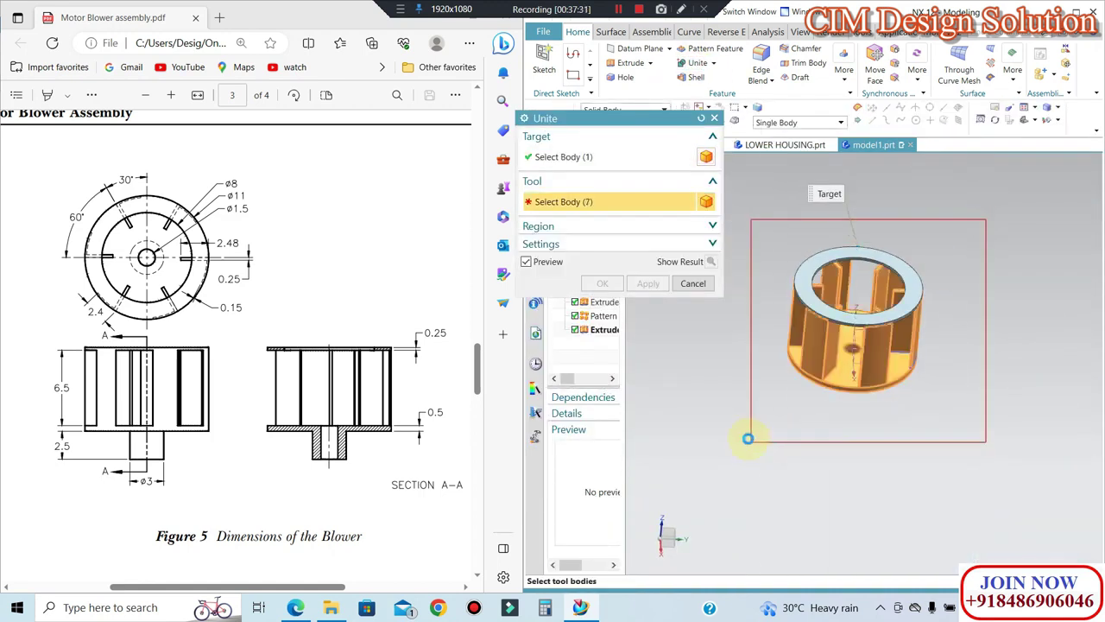
middle_click(786, 397)
Step: Select all curves for Edit Object Display (Ctrl+J), then open Layer Settings
key(ctrl+j)
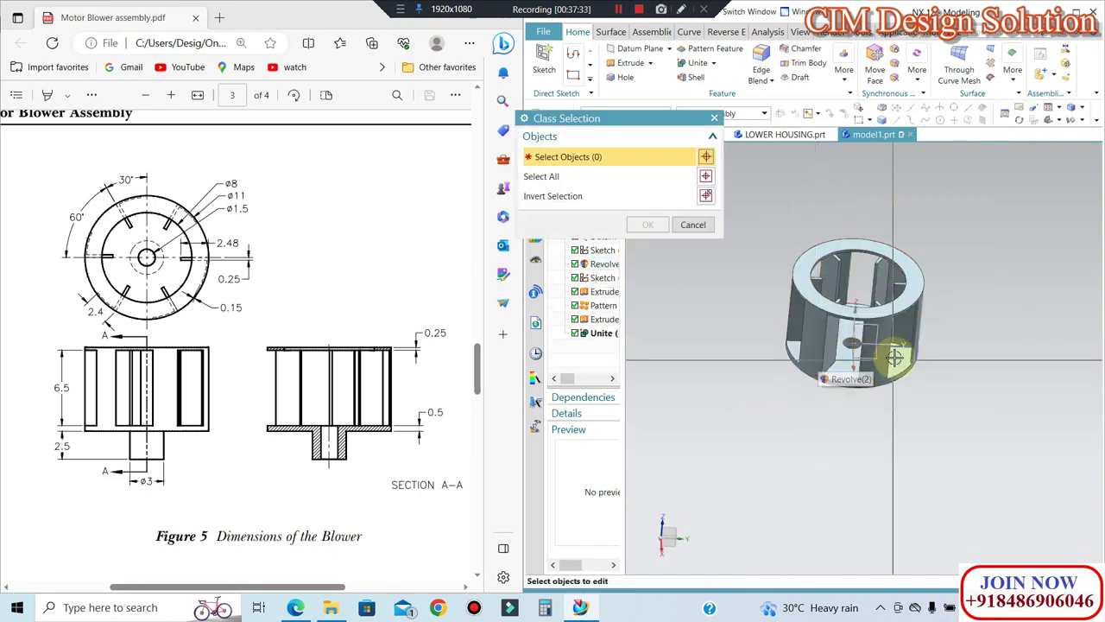
scroll(895, 356, up, 3)
scroll(939, 359, down, 3)
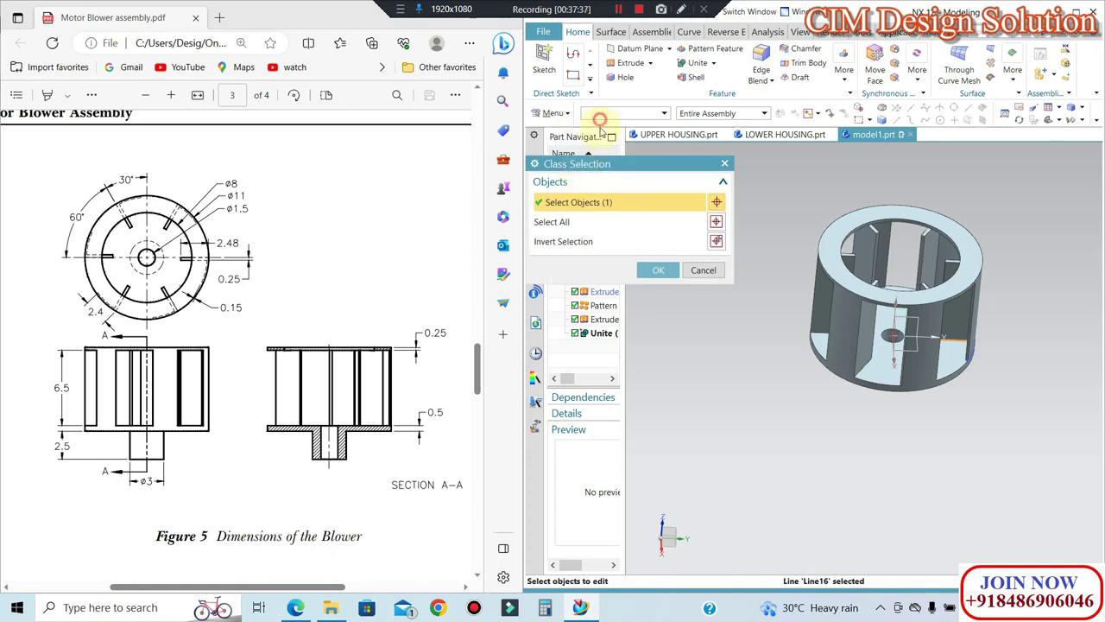
click(602, 113)
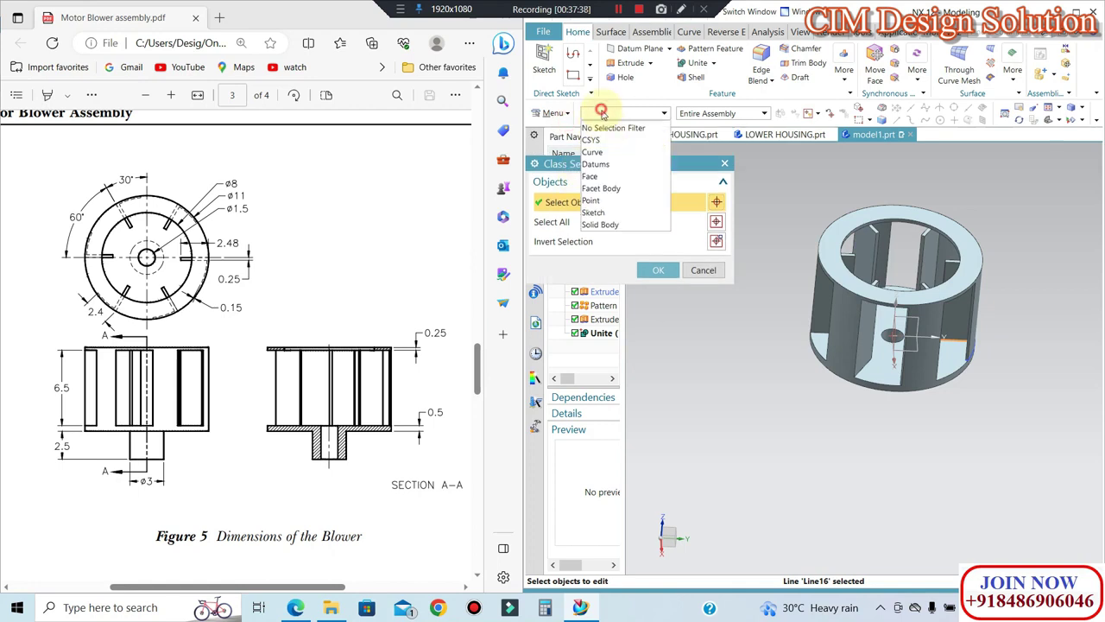
click(595, 153)
drag(1046, 173, 770, 447)
middle_click(821, 415)
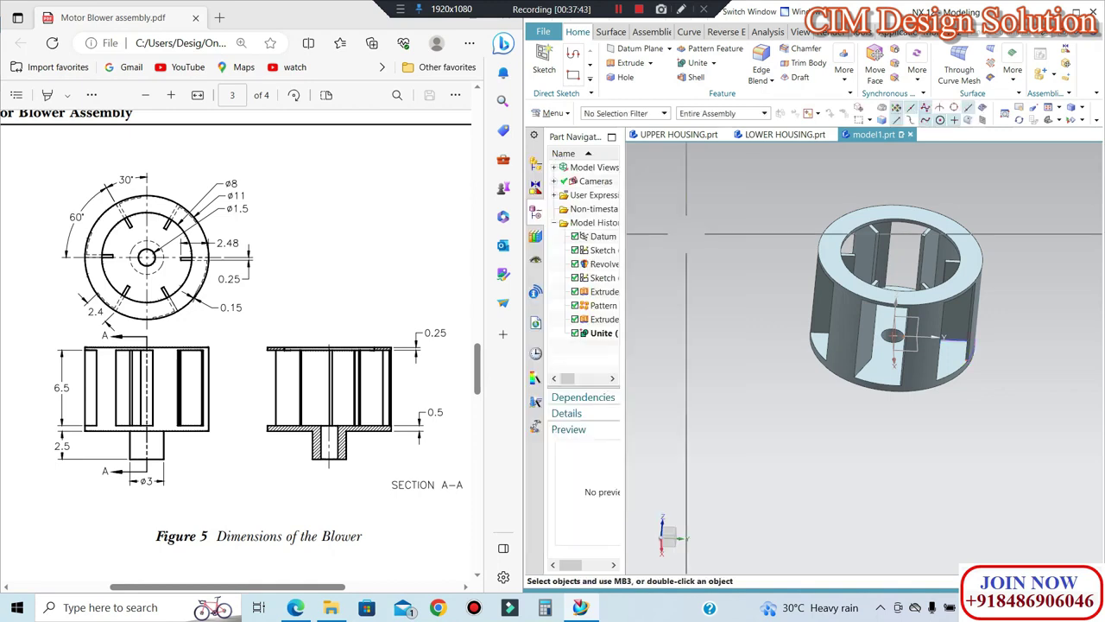
key(ctrl+l)
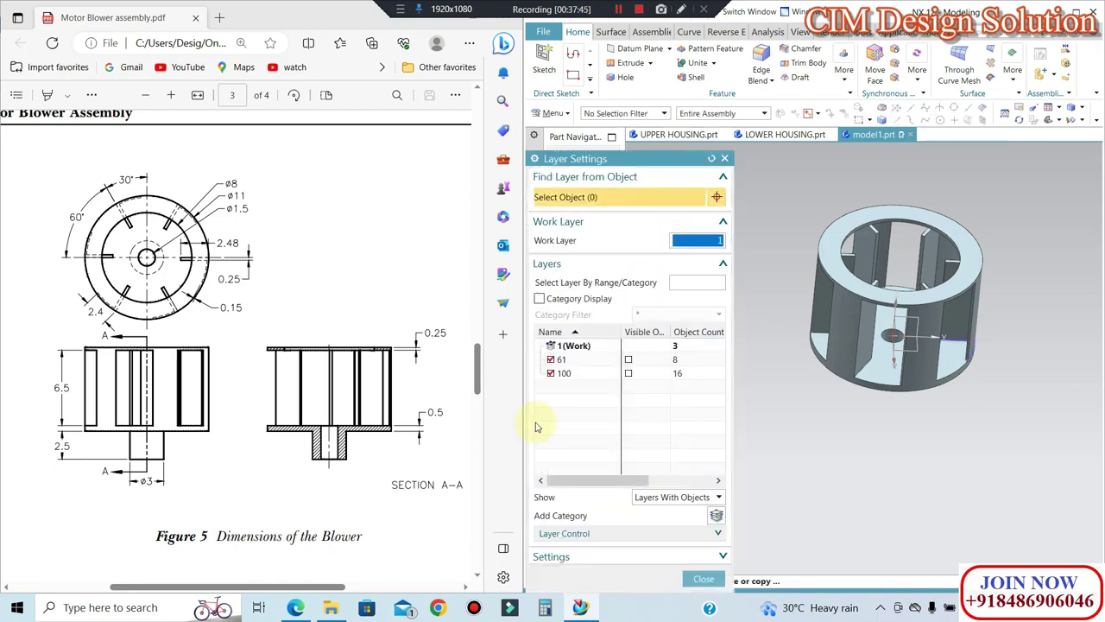
Step: Close Layer Settings, fit the model in trimetric view and save the part as BLOWER
middle_click(553, 383)
key(Home)
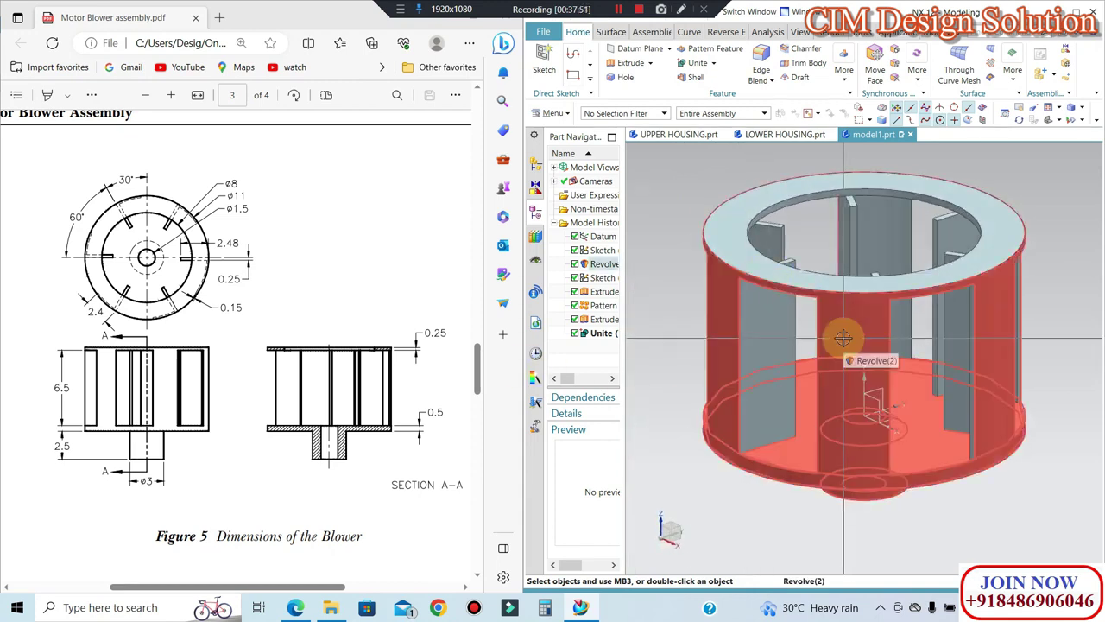
key(ctrl+s)
text(BLOWER.prt)
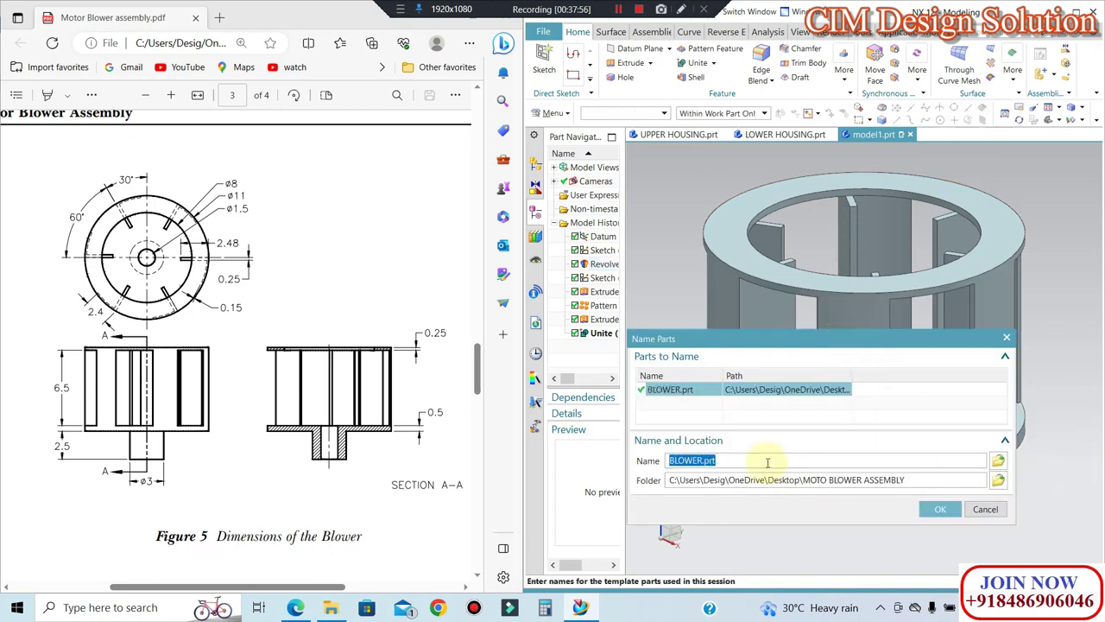
key(Return)
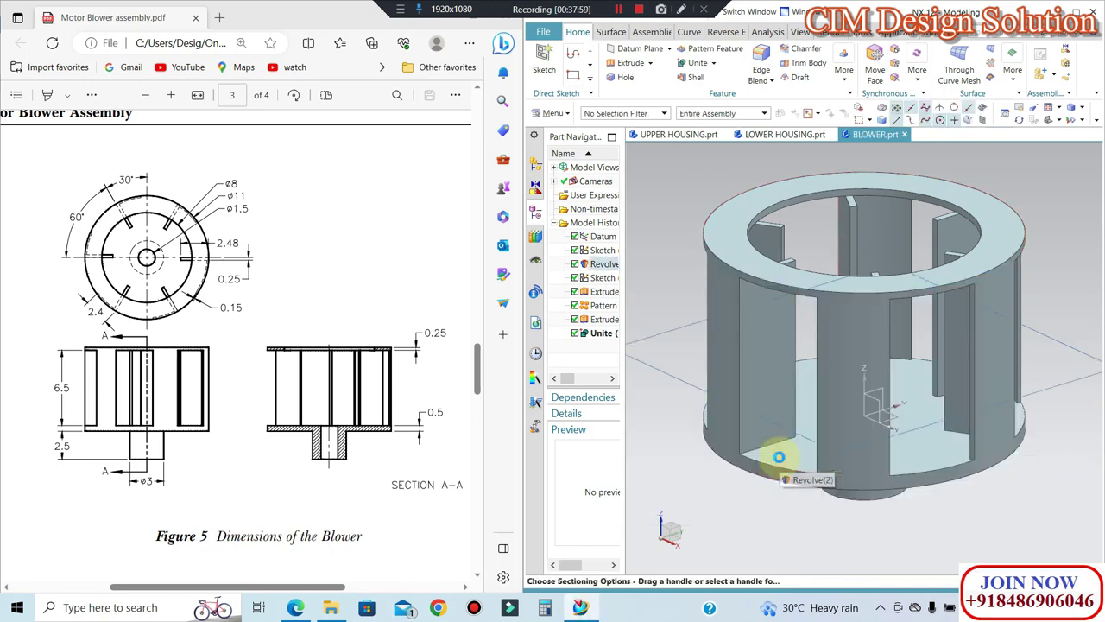
Step: Check the front section cut through hub and blades, then close it and orbit to isometric
key(ctrl+alt+f)
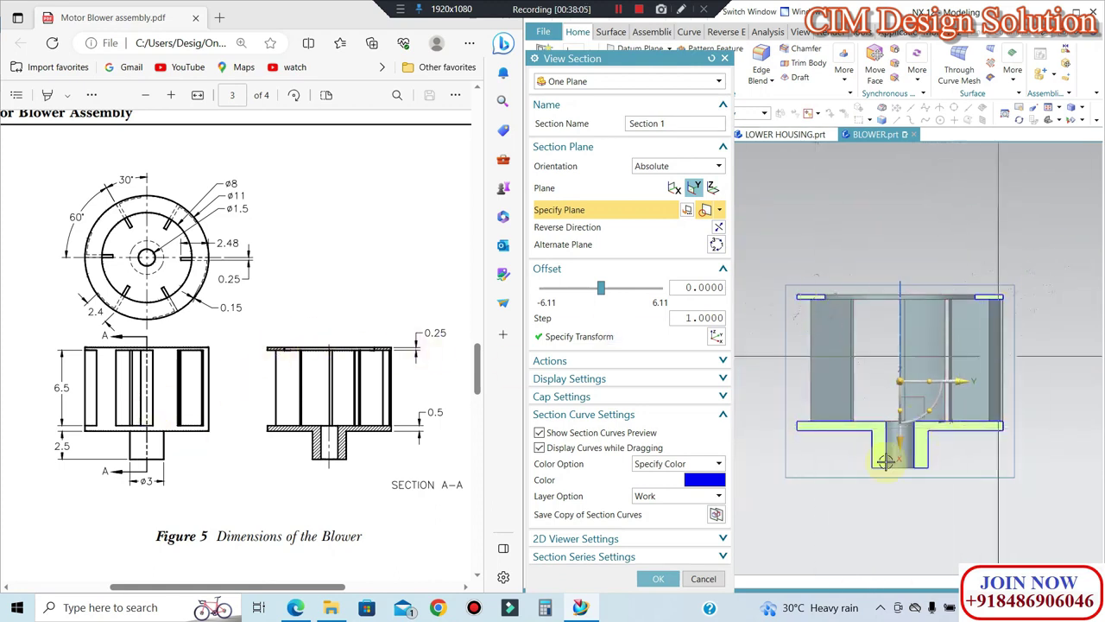
click(696, 583)
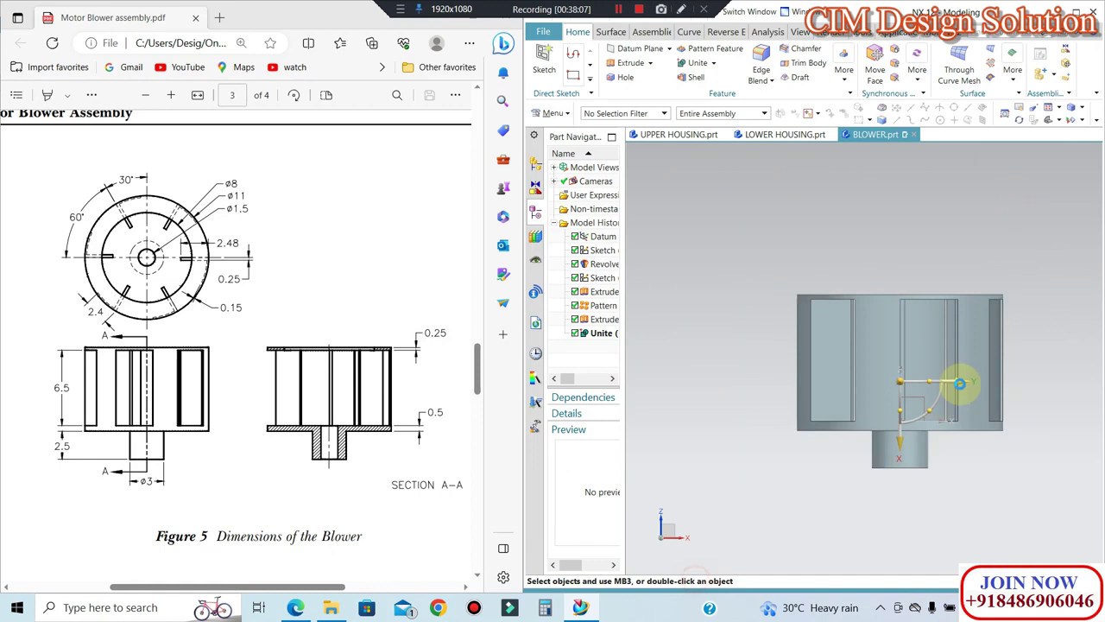
middle_drag(1066, 271, 952, 365)
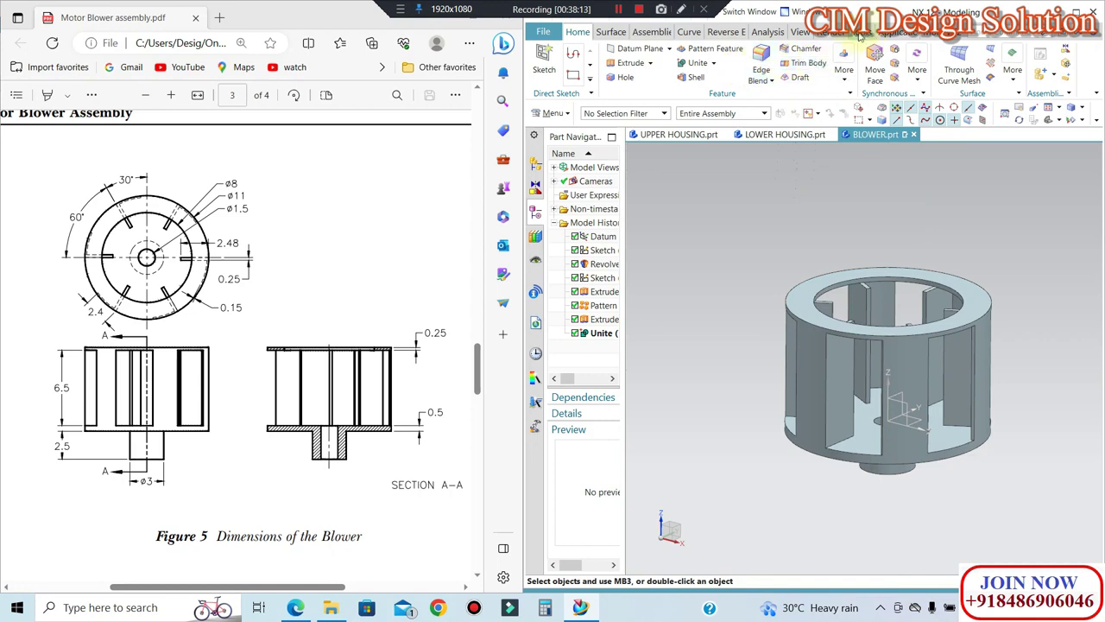
click(771, 32)
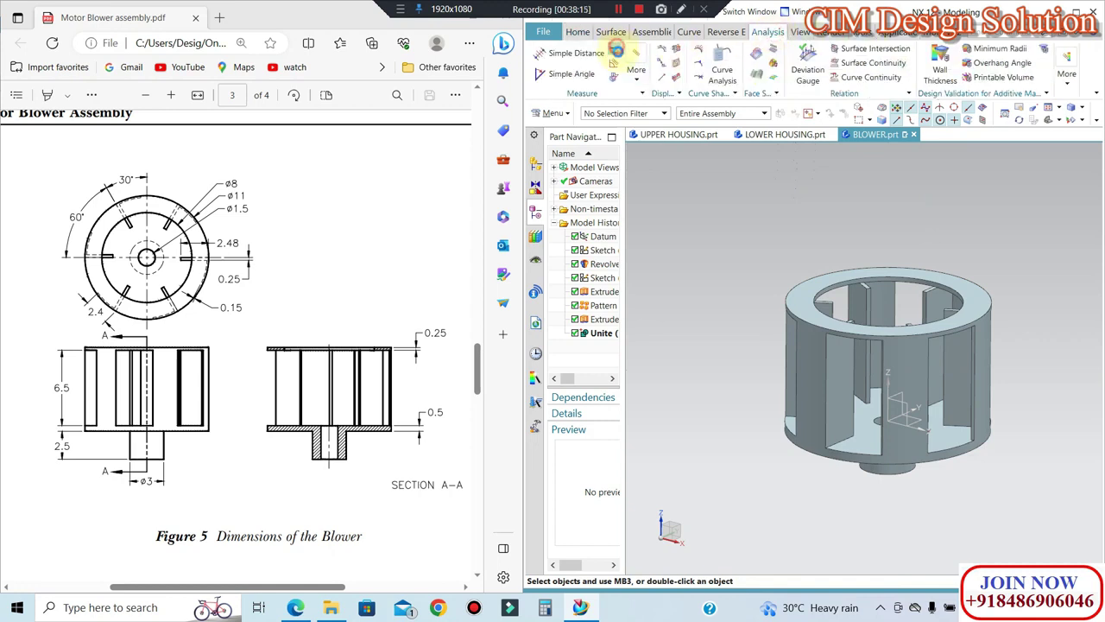
click(616, 48)
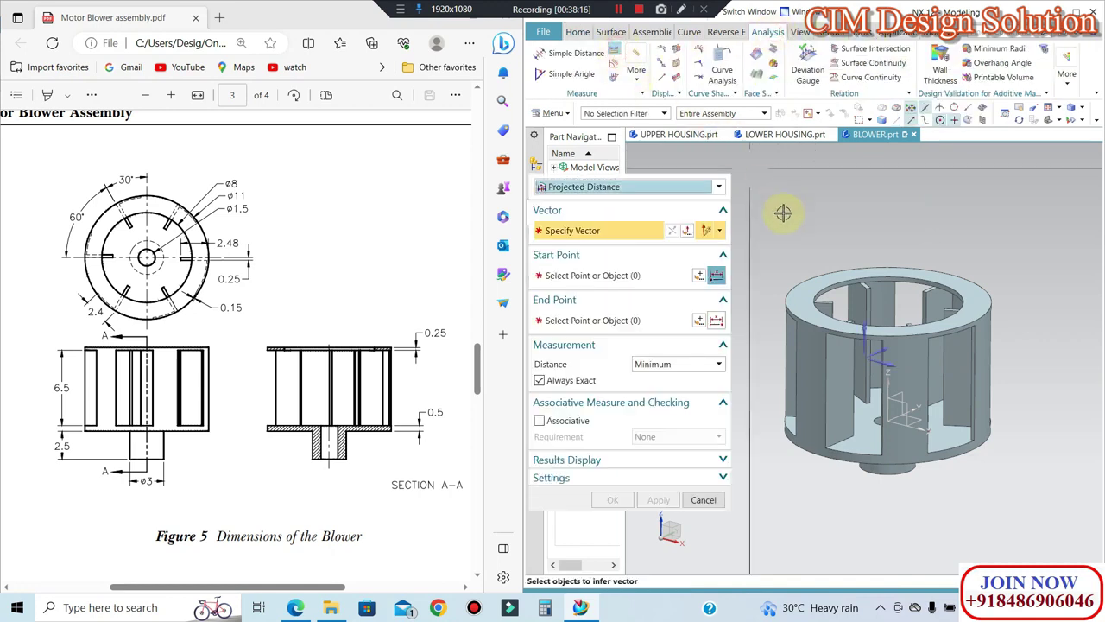
click(812, 304)
click(813, 424)
middle_drag(818, 433, 855, 449)
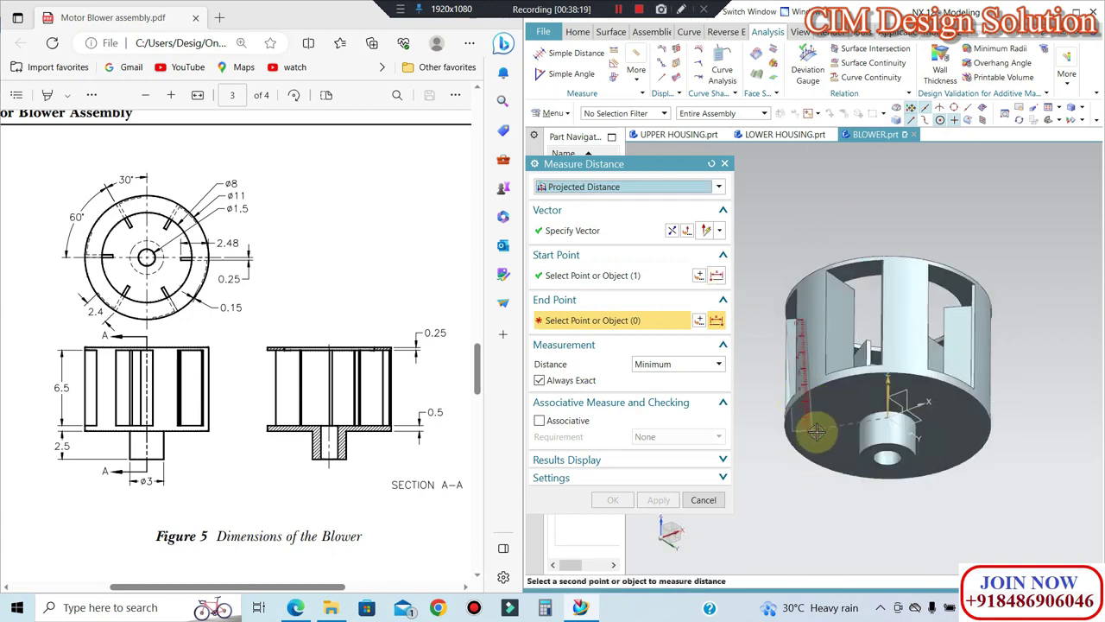
click(854, 449)
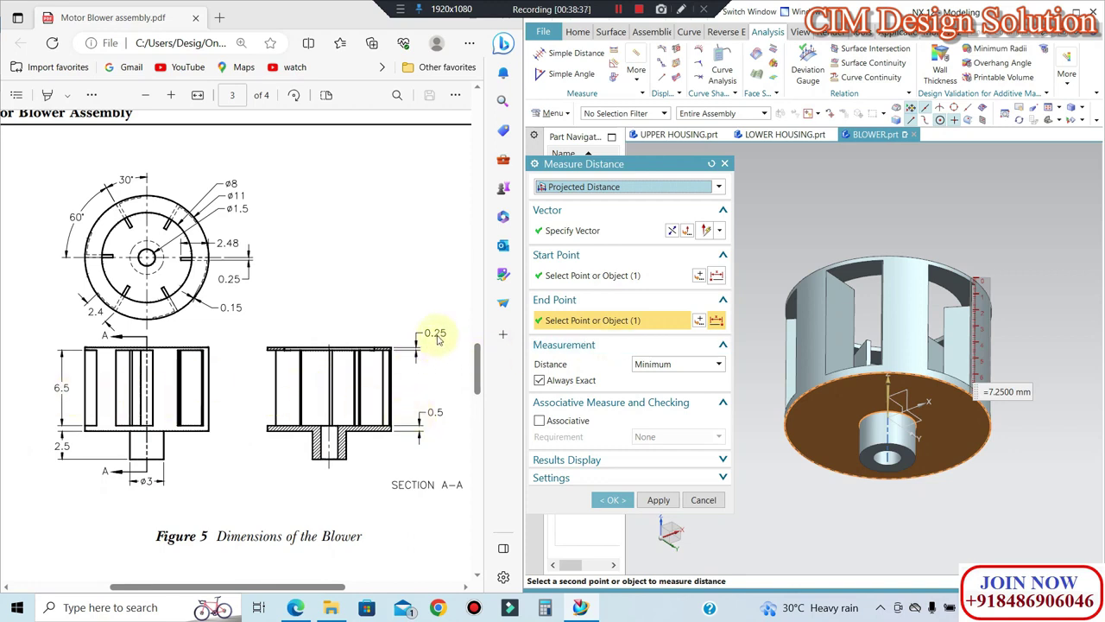
click(702, 500)
key(ctrl+shift+g)
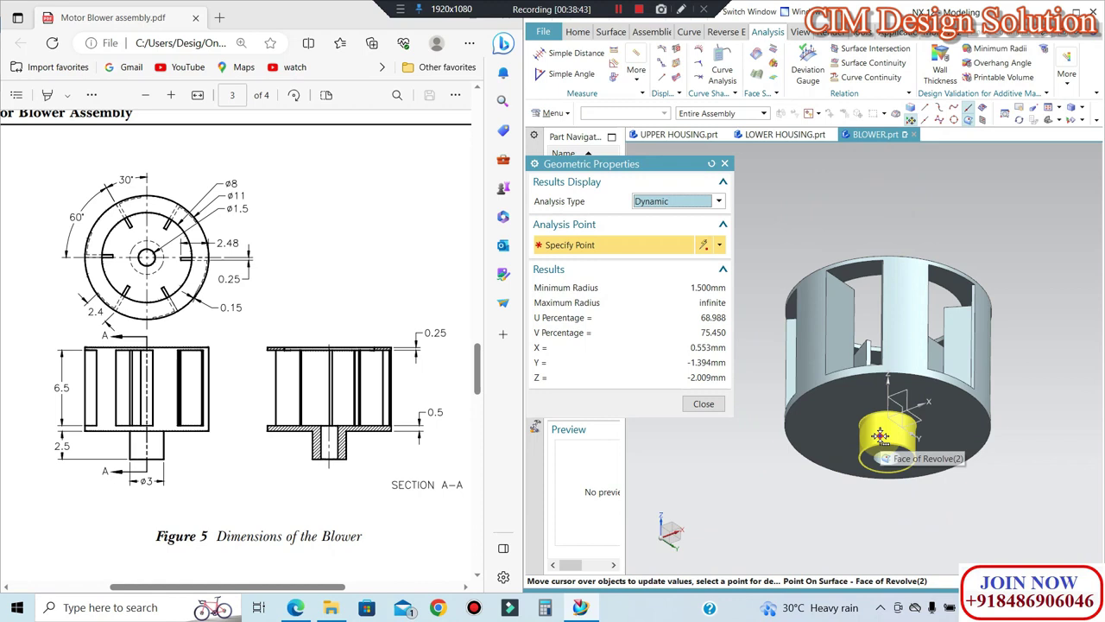
click(703, 403)
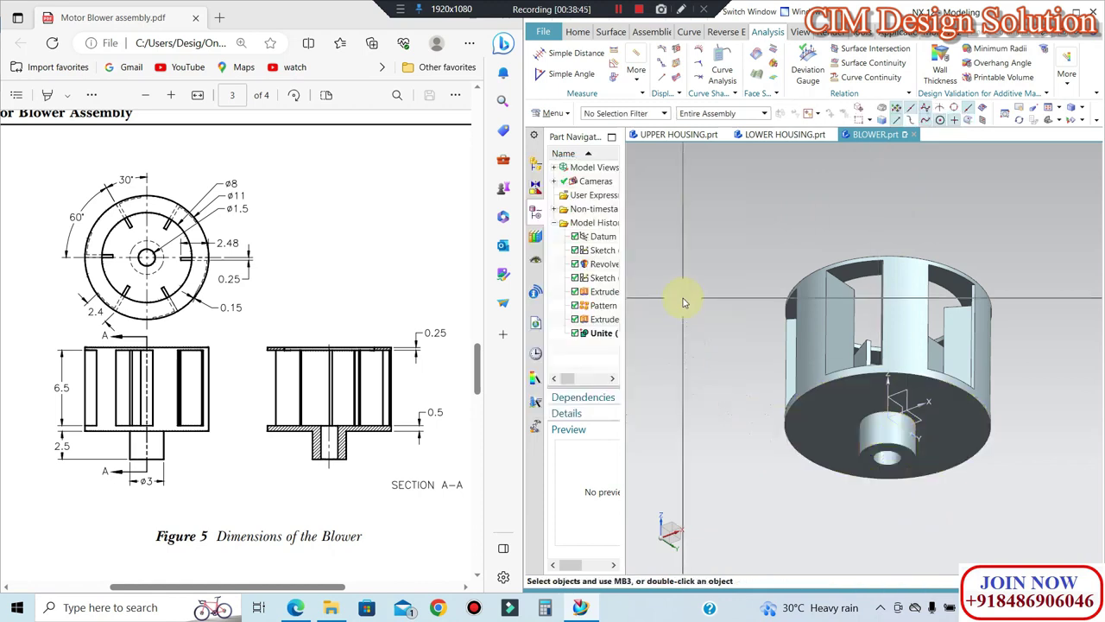
key(ctrl+shift+g)
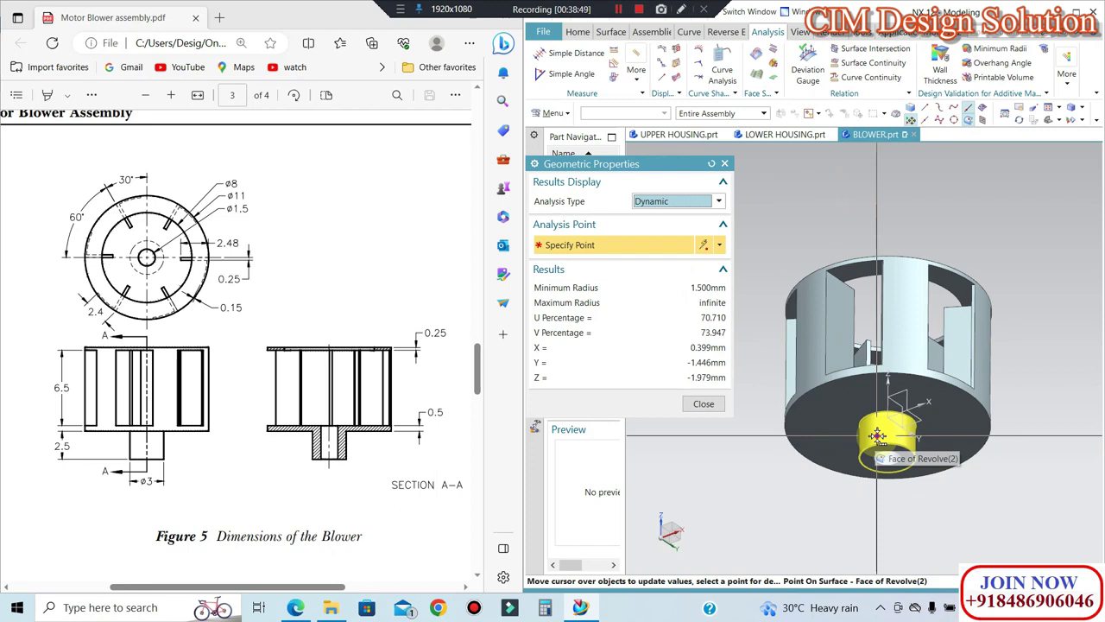
click(703, 403)
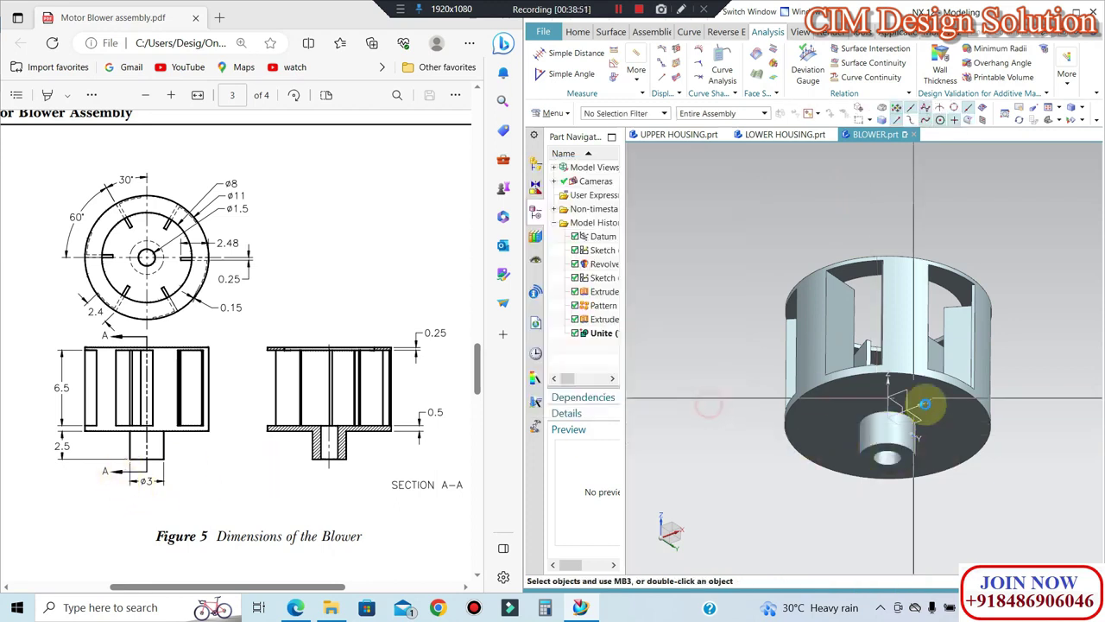
middle_drag(924, 404, 950, 330)
scroll(941, 328, up, 2)
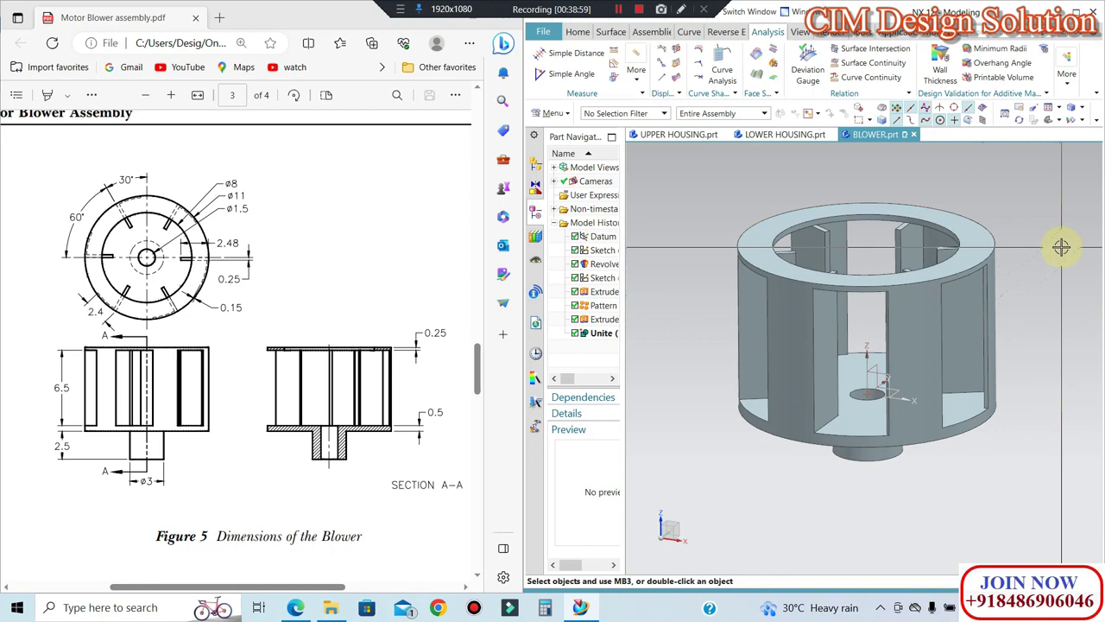
middle_drag(912, 209, 911, 193)
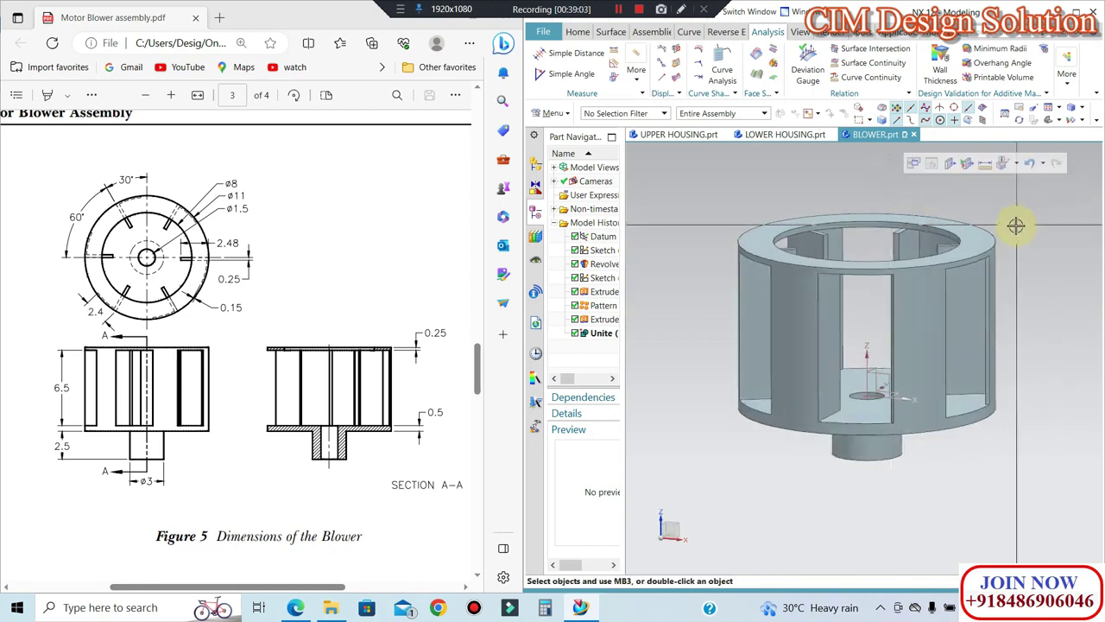
key(ctrl+1)
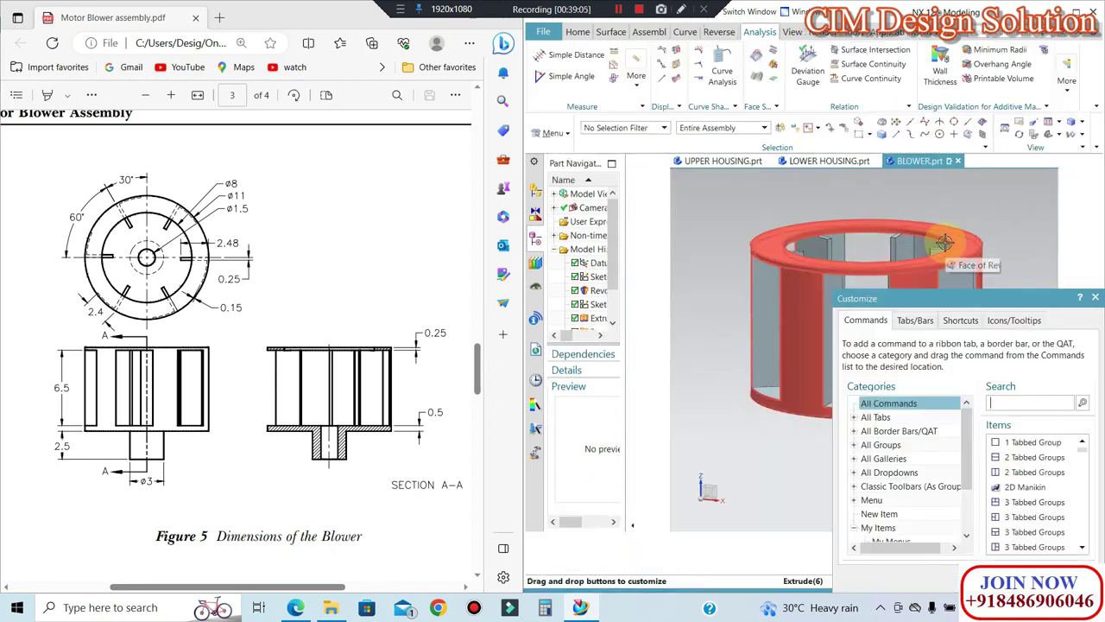
drag(940, 305, 626, 164)
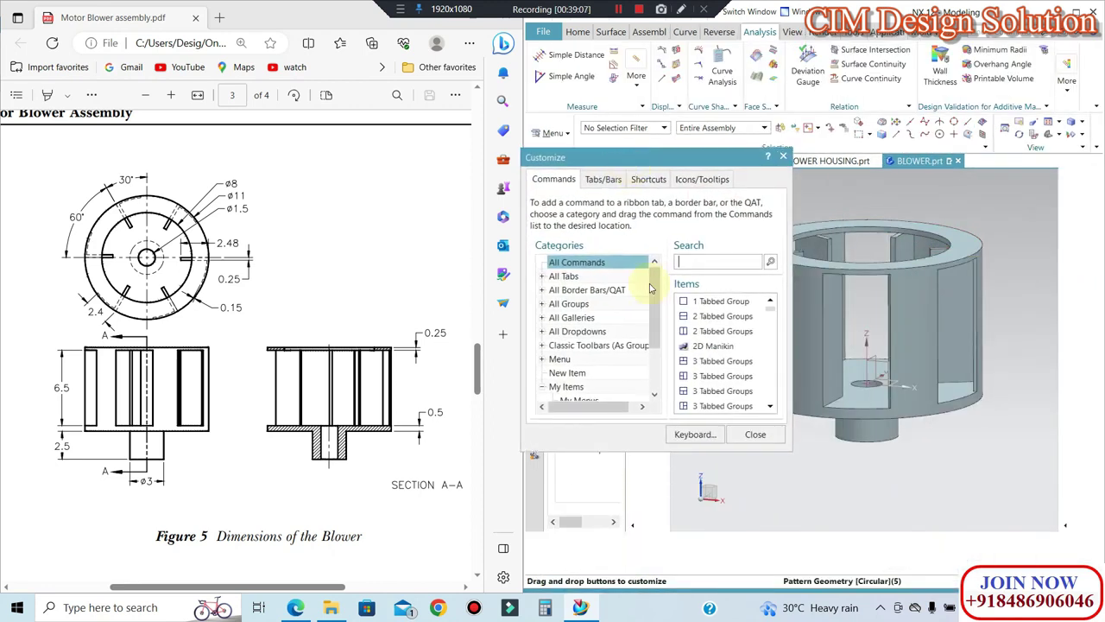
click(655, 179)
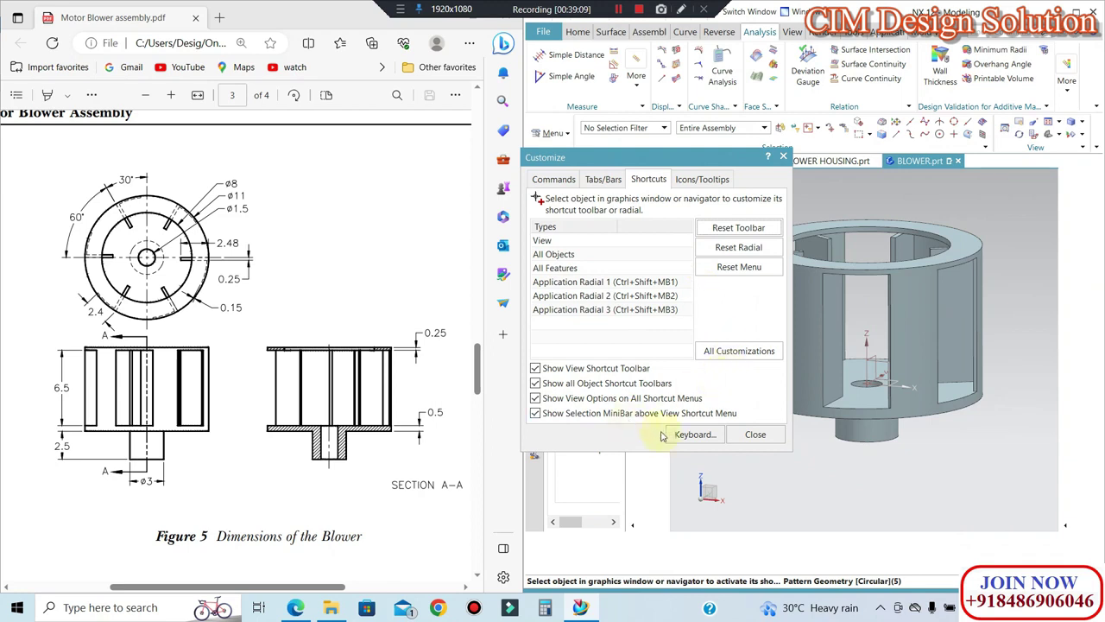
click(687, 434)
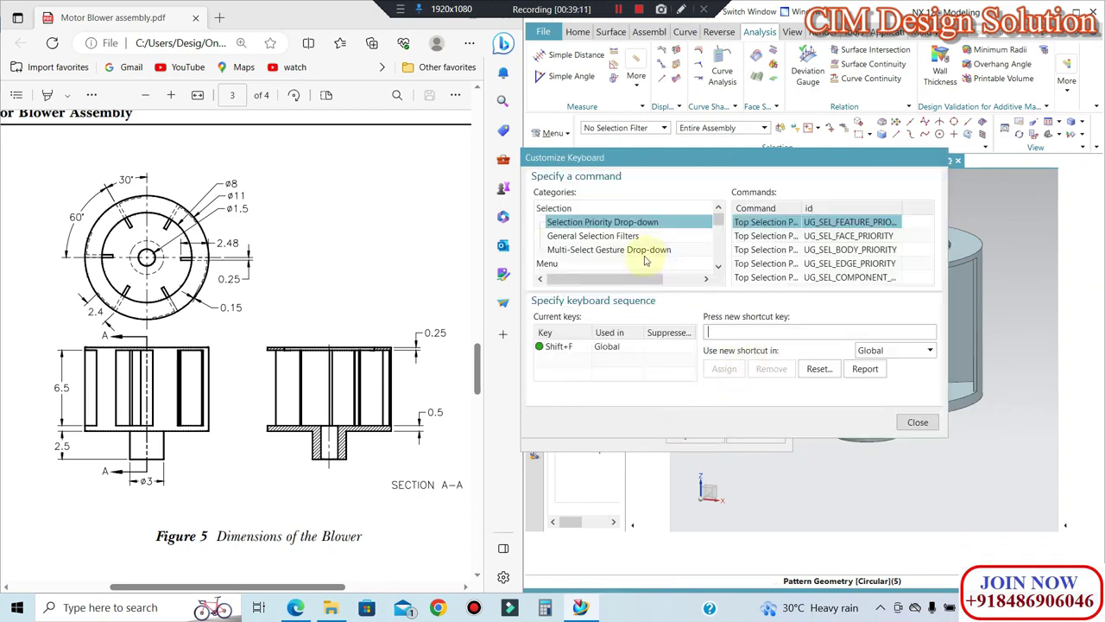
click(717, 268)
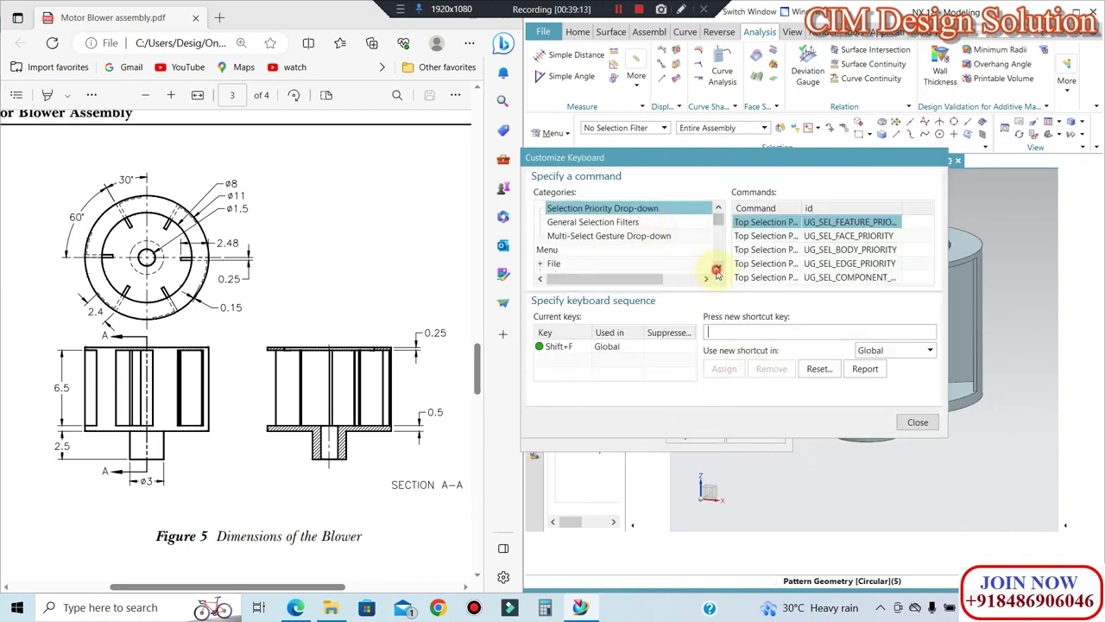
click(717, 269)
click(717, 269)
click(717, 269)
click(717, 269)
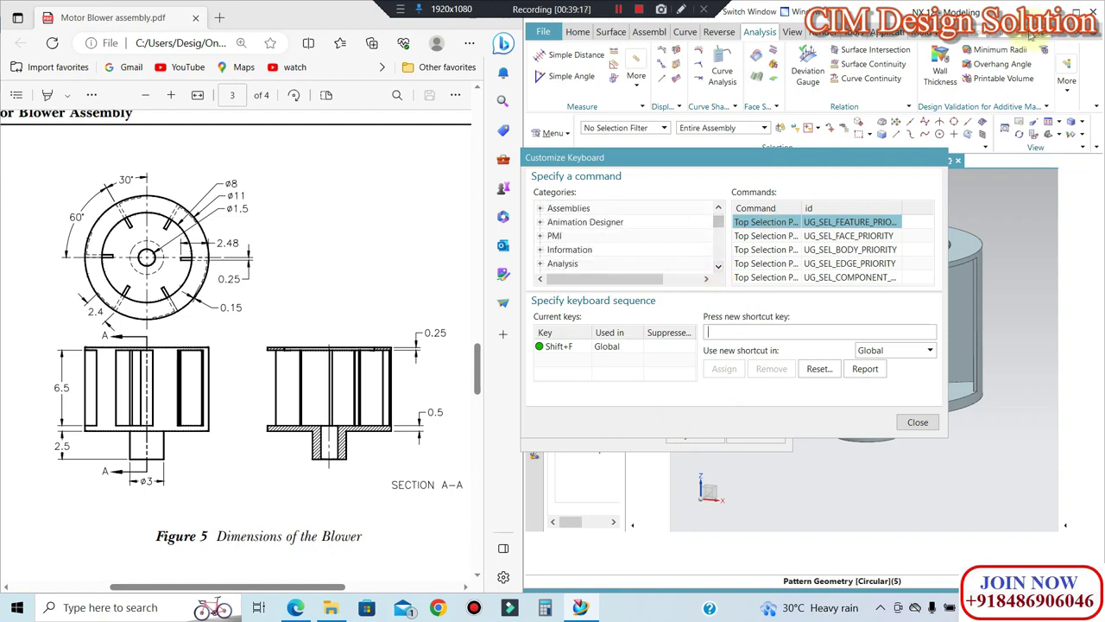
scroll(628, 269, down, 1)
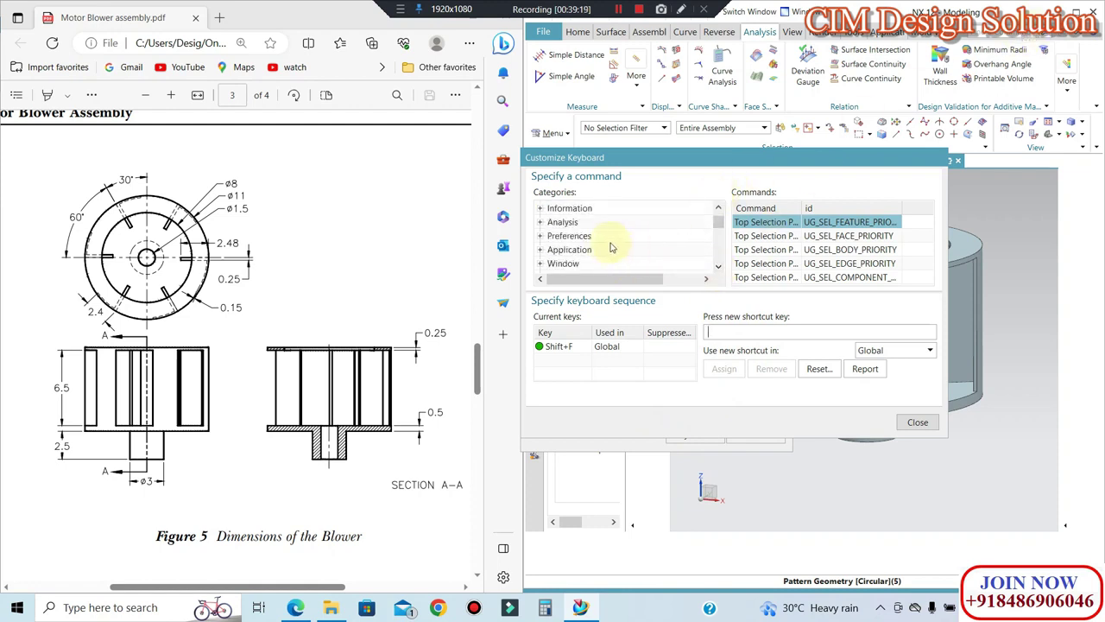
click(571, 223)
scroll(833, 247, down, 1)
scroll(833, 247, down, 1)
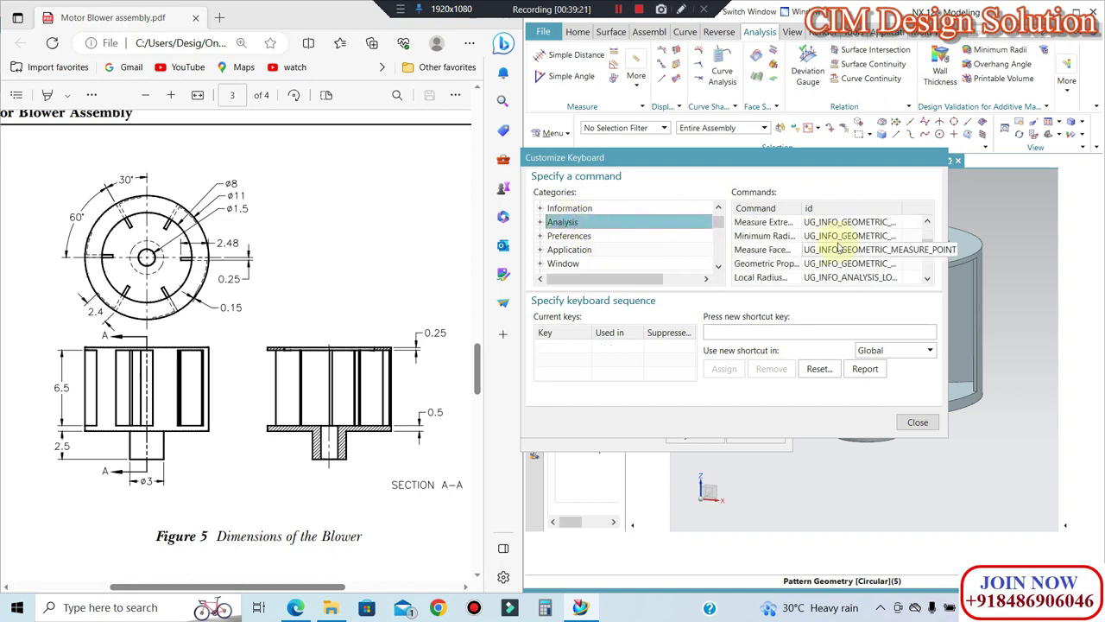
click(767, 263)
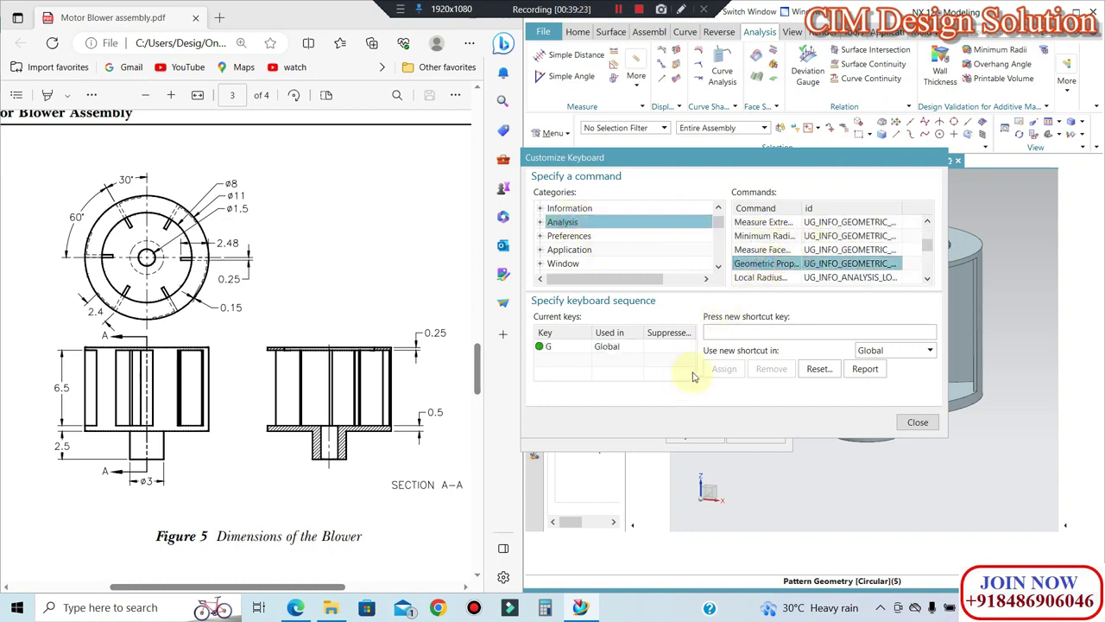
key(g)
click(723, 369)
click(921, 421)
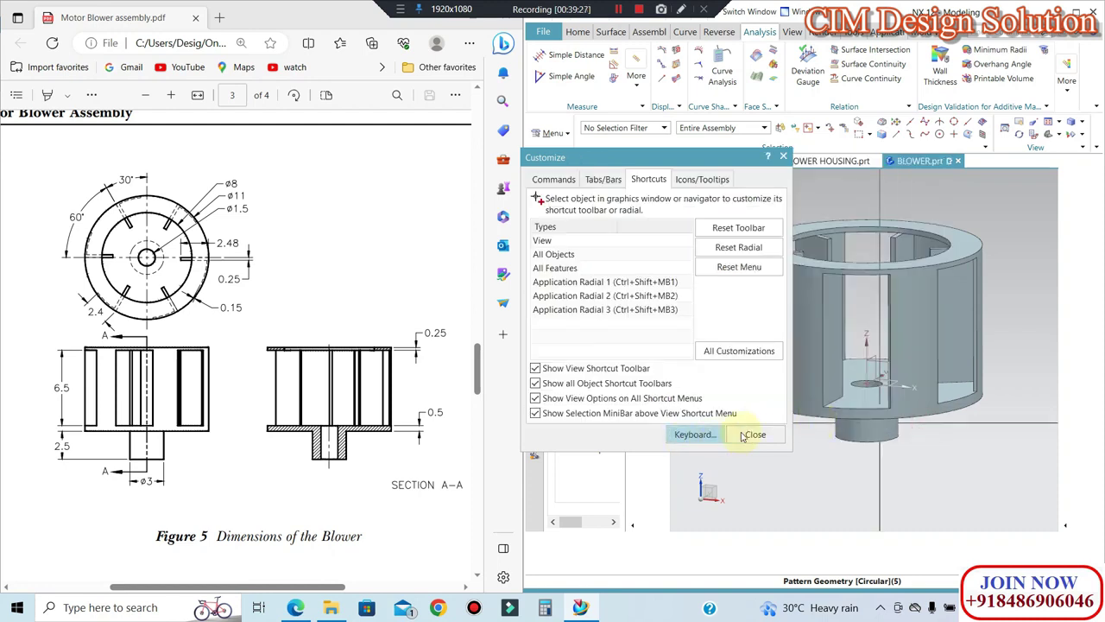
click(758, 366)
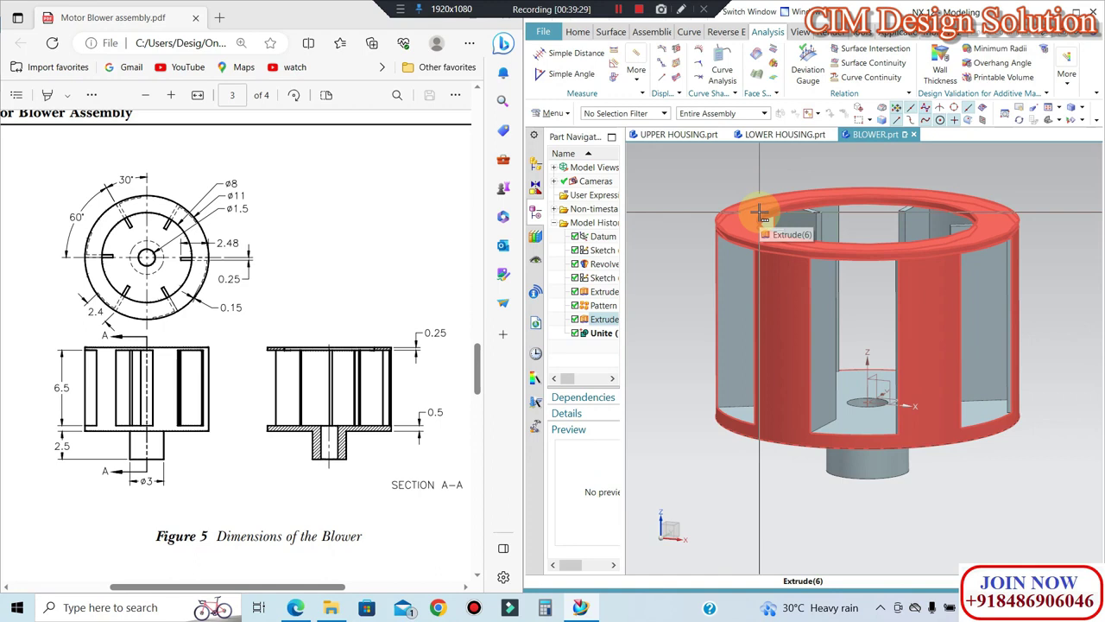
Step: Give the viewport a Light Background and save the BLOWER part again
middle_drag(834, 325, 727, 211)
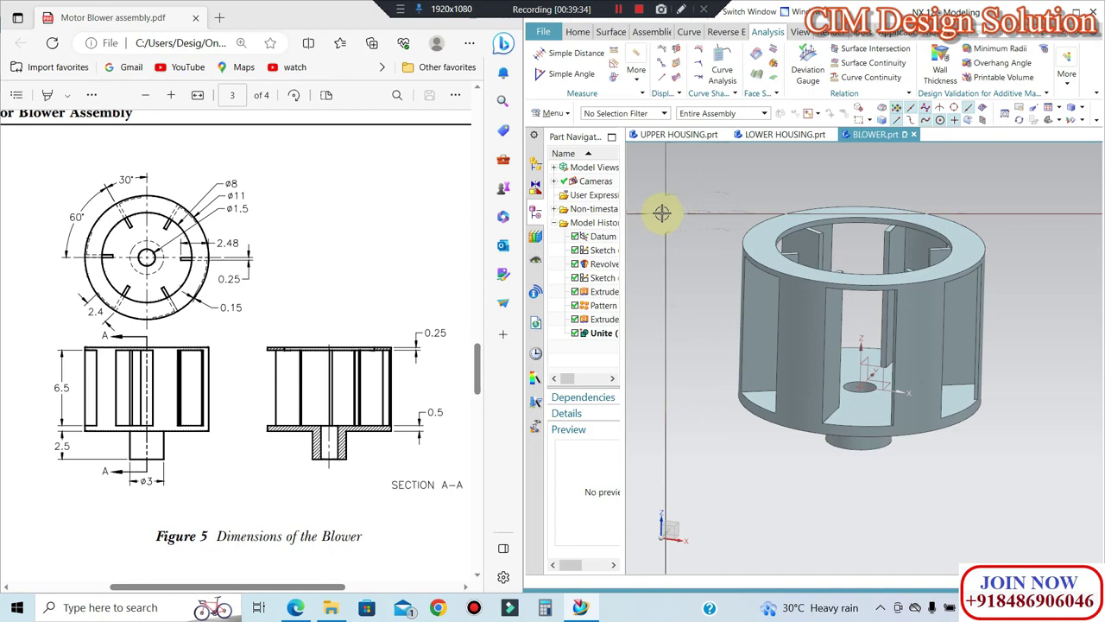
mouse_move(903, 320)
middle_down()
mouse_move(899, 337)
mouse_move(1033, 207)
middle_up()
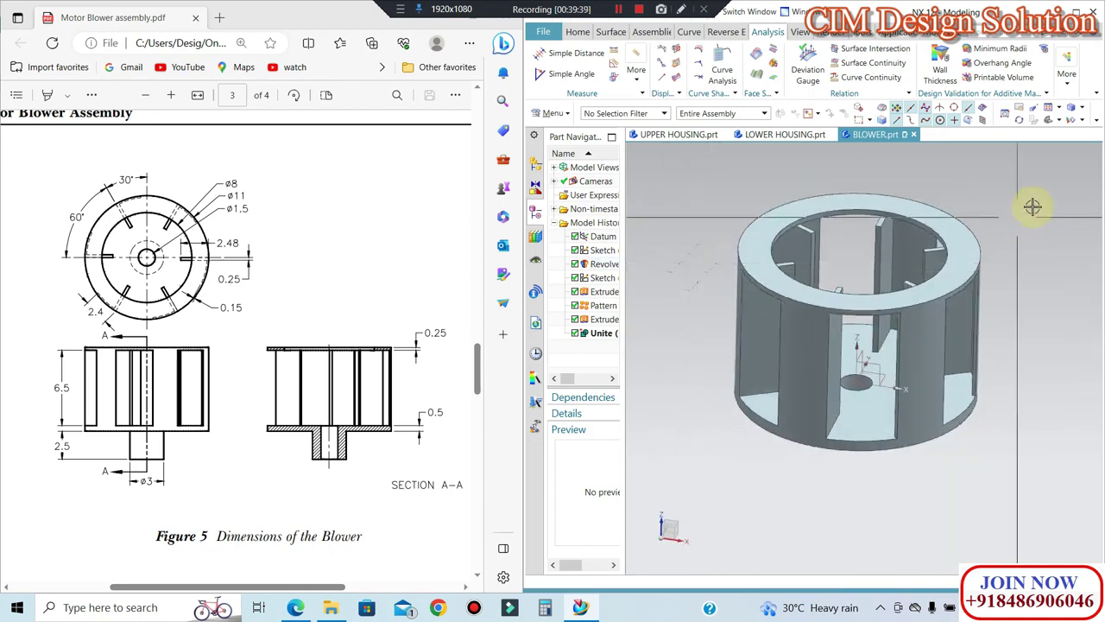
right_click(1033, 207)
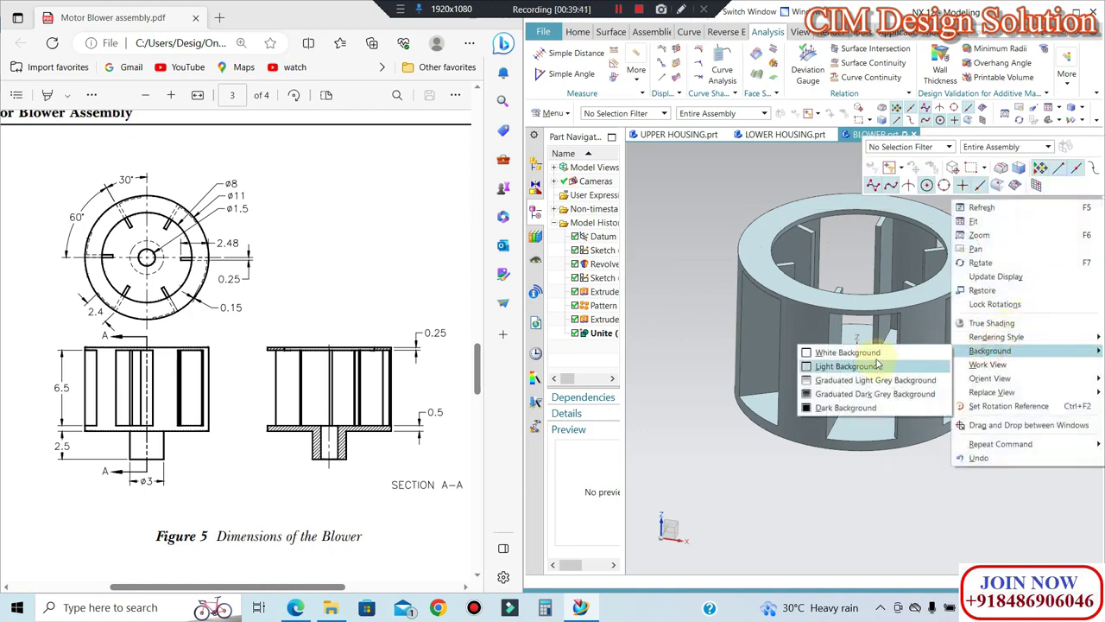
click(876, 366)
mouse_move(752, 277)
middle_down()
mouse_move(806, 290)
mouse_move(961, 264)
middle_up()
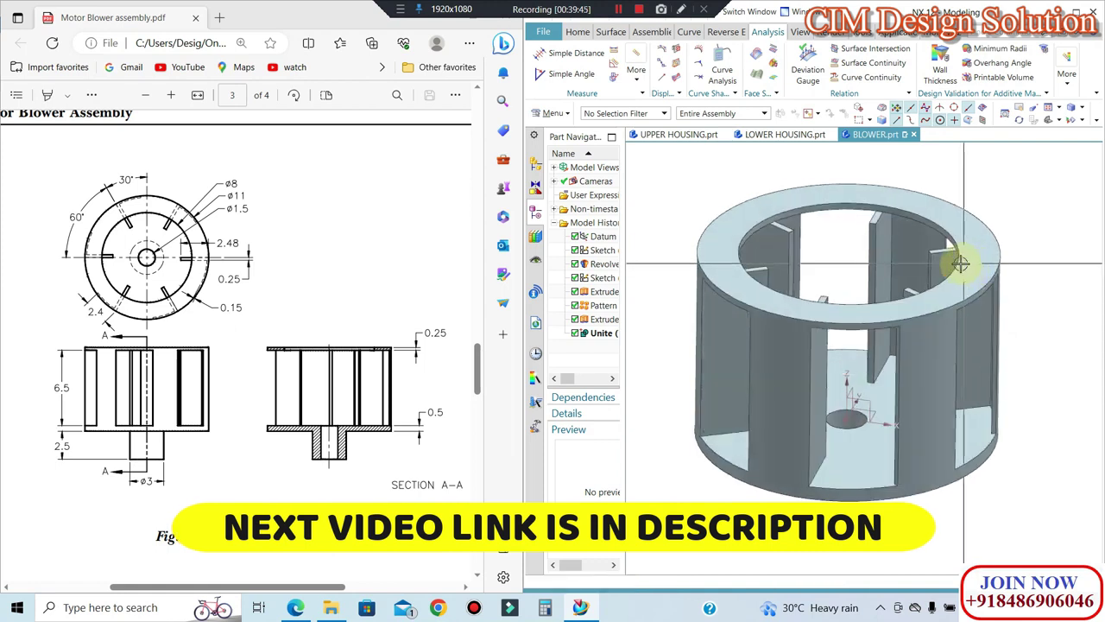
key(ctrl+s)
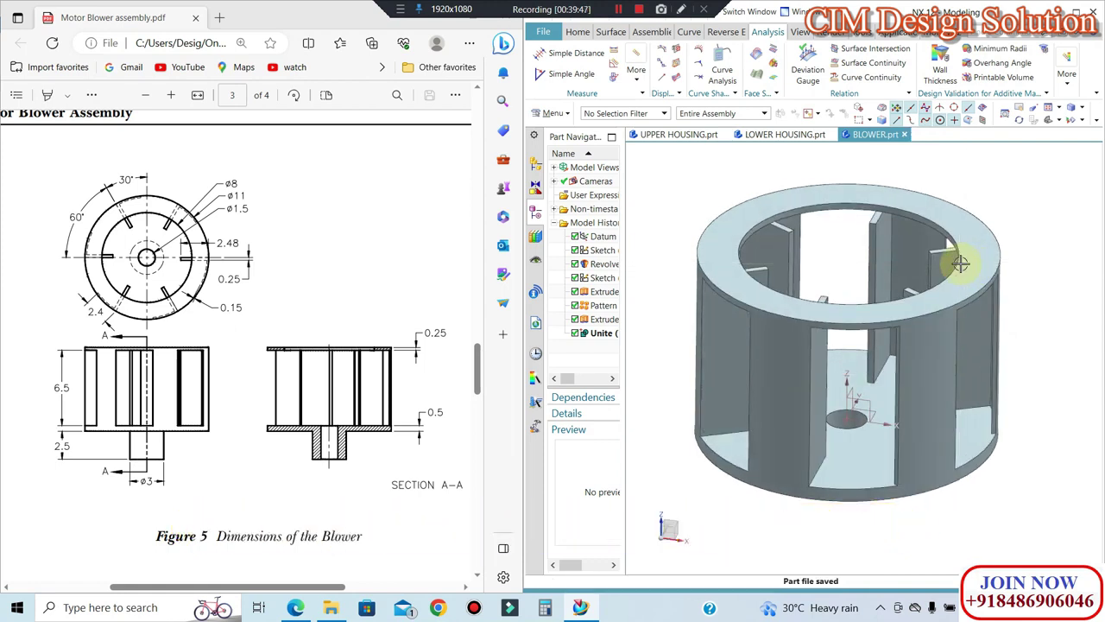